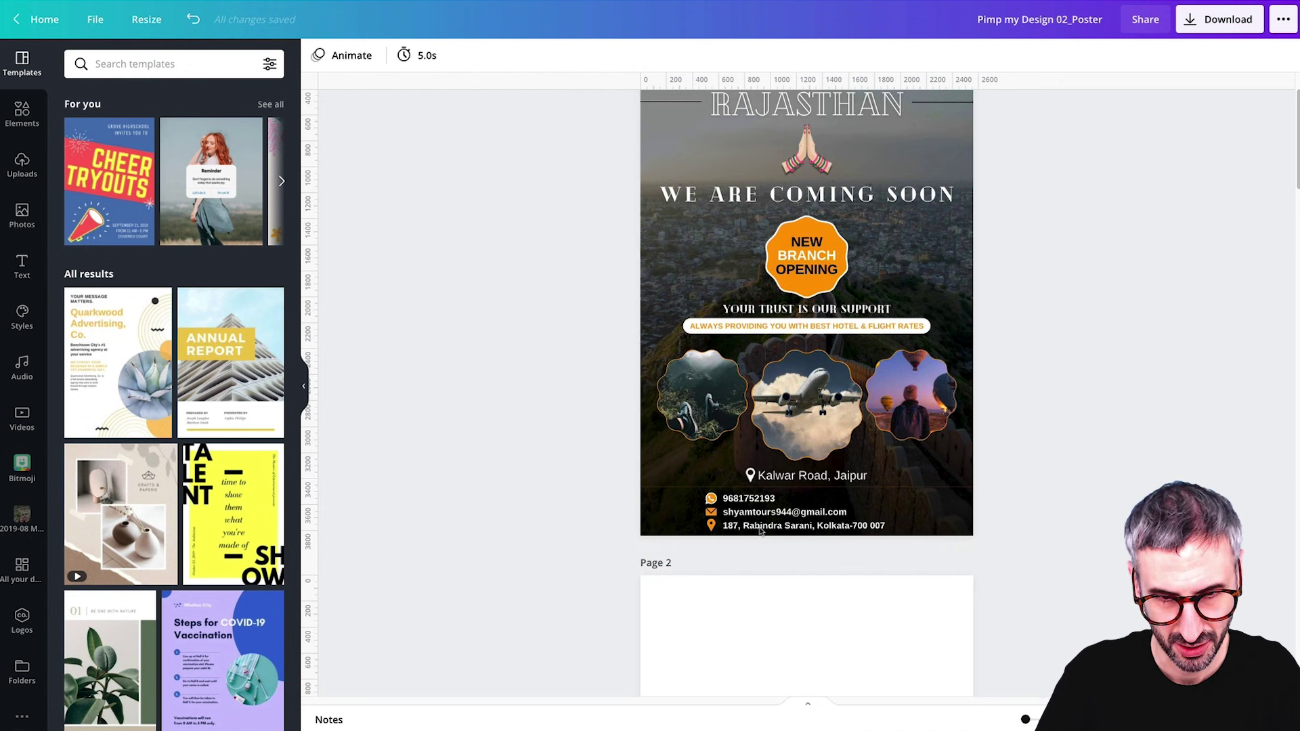
Select the RAJASTHAN title group and the left mountain photo to inspect them.
{"action": "scroll", "coordinate": [835, 527], "scroll_direction": "up", "scroll_amount": 2}
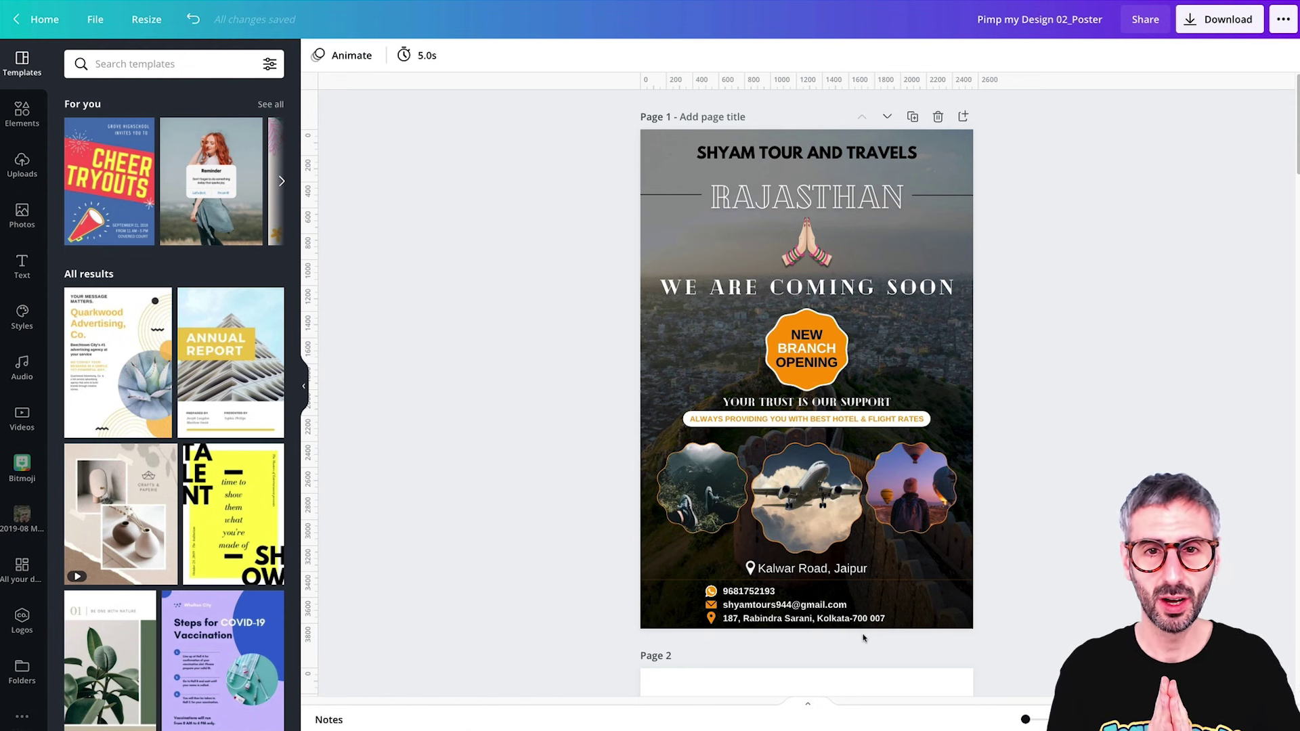
{"action": "left_click", "coordinate": [814, 261]}
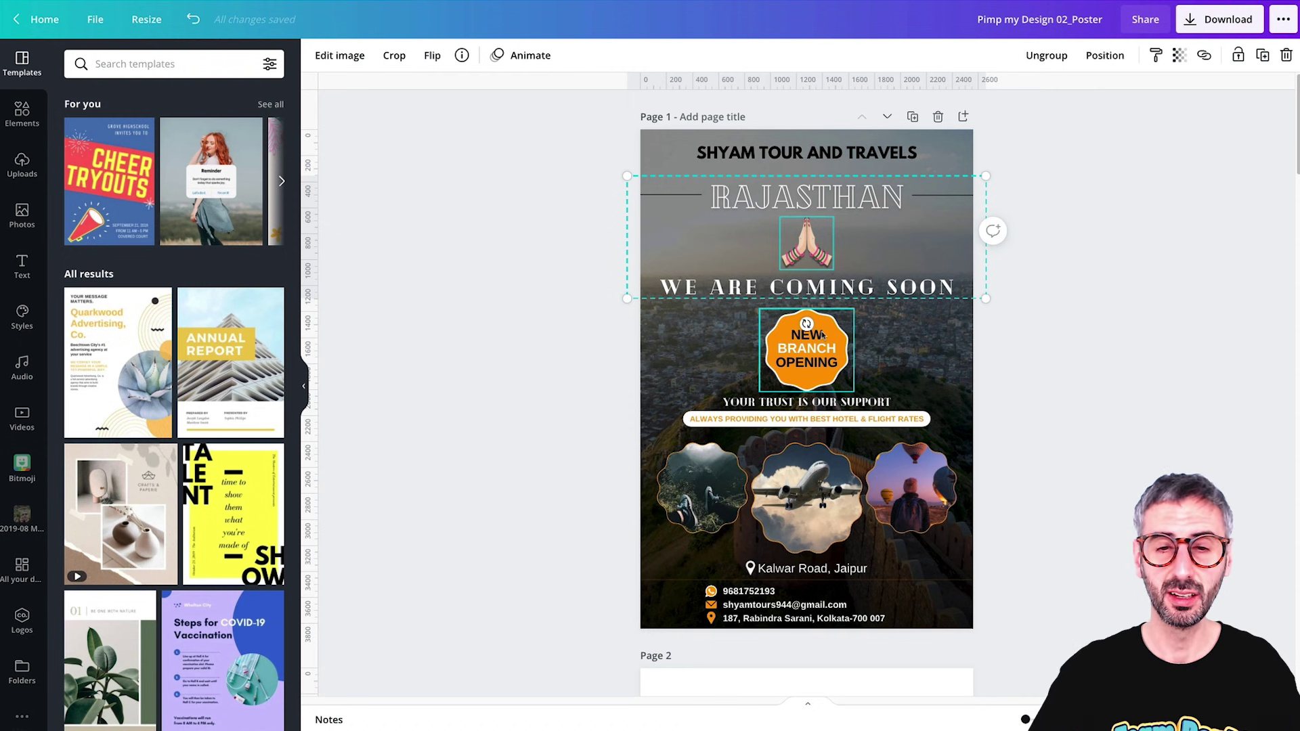
{"action": "left_click", "coordinate": [1033, 377]}
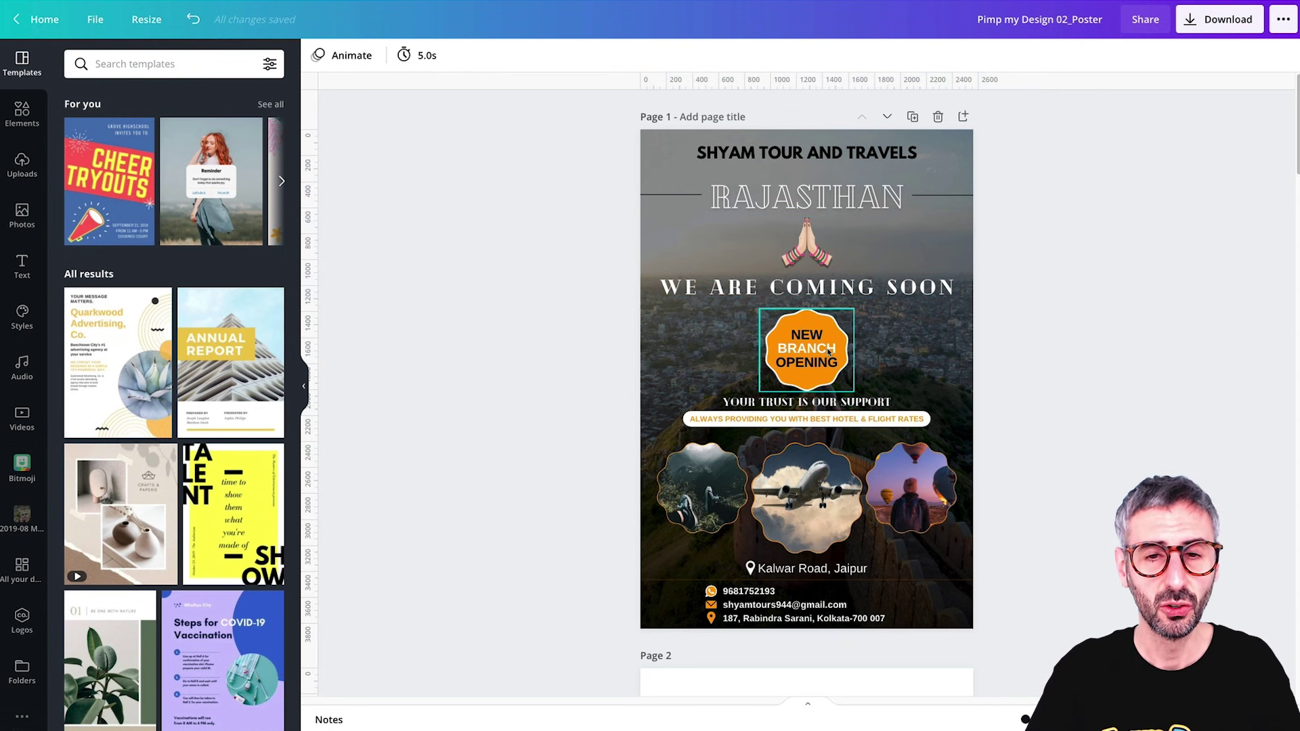
{"action": "left_click", "coordinate": [800, 251]}
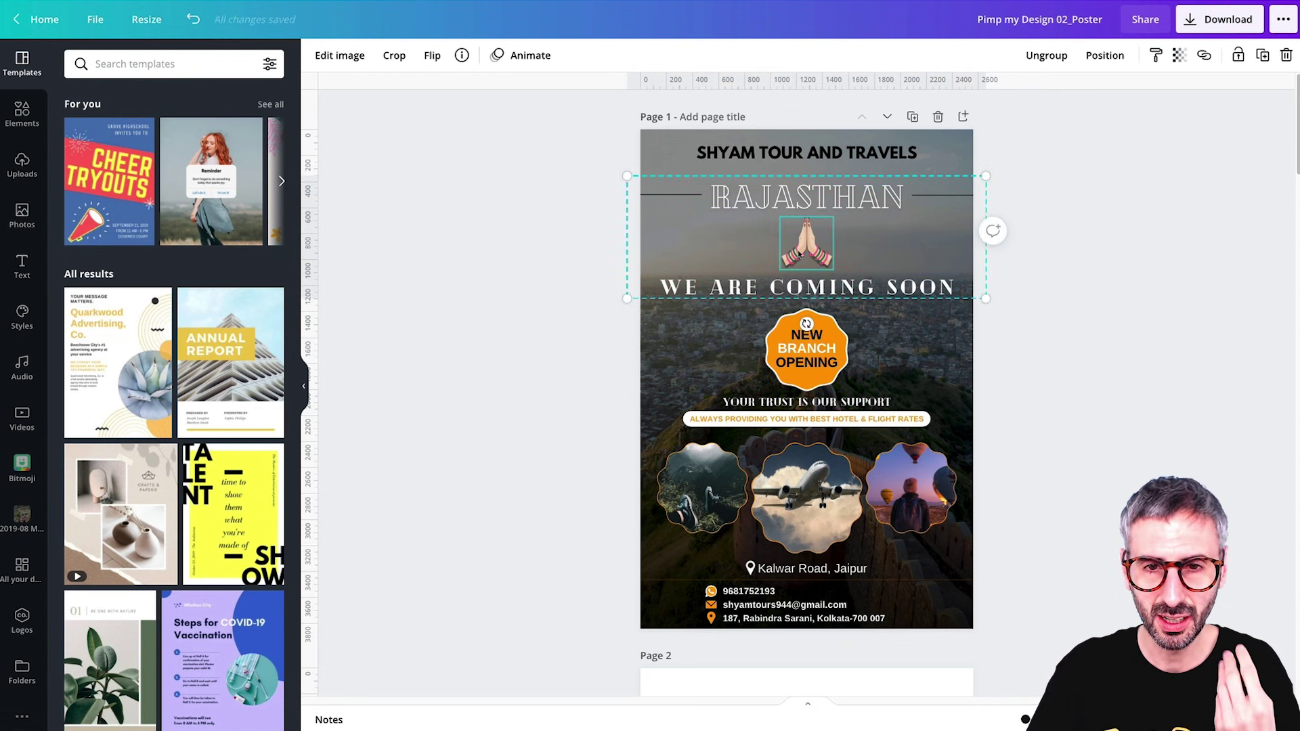
{"action": "left_click", "coordinate": [1036, 373]}
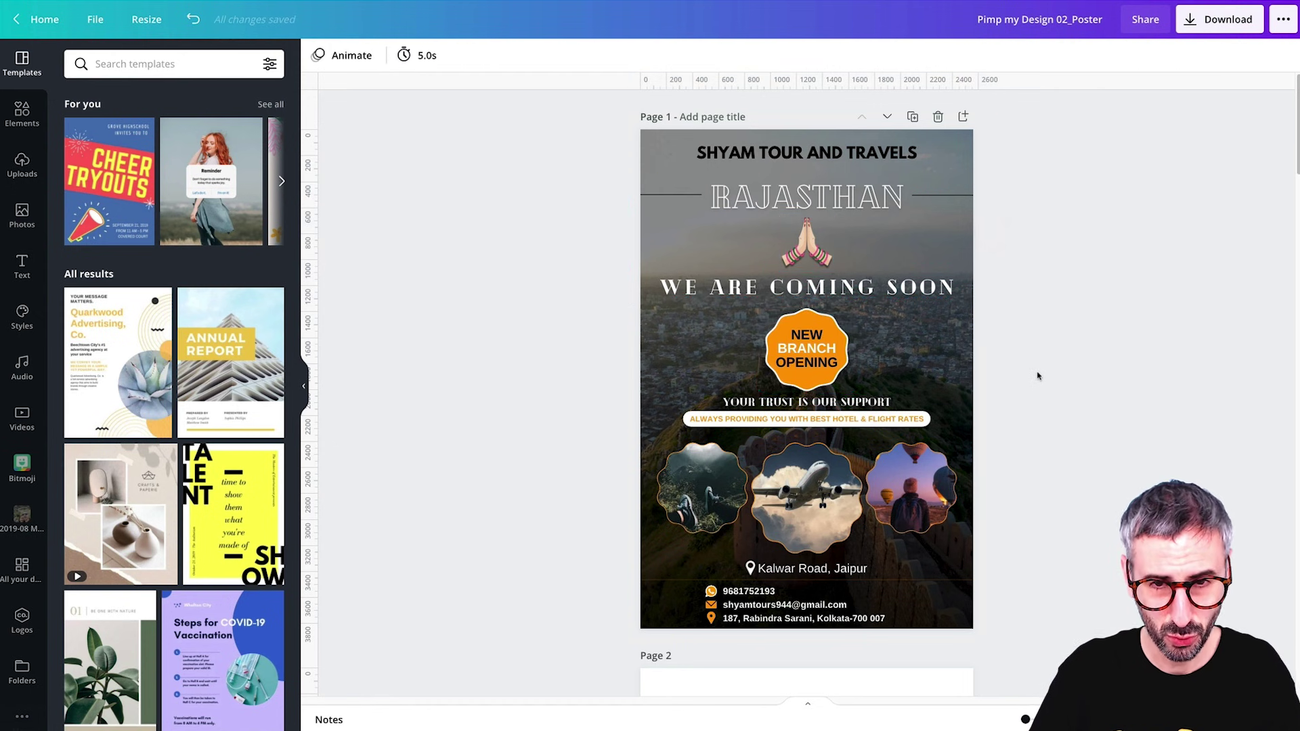
{"action": "left_click", "coordinate": [721, 511]}
{"action": "left_click", "coordinate": [697, 509]}
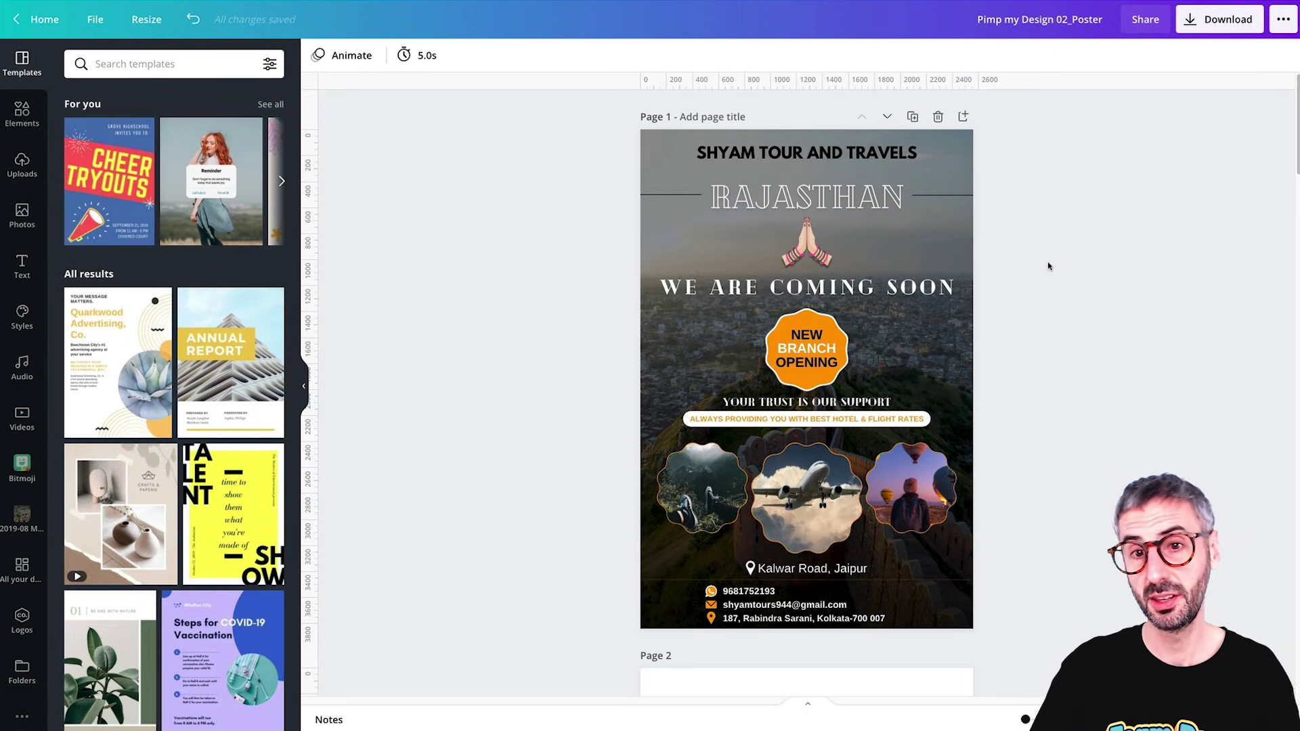
Inspect each text element: heading, title, coming-soon line, badge, banner, address and contacts.
{"action": "left_click", "coordinate": [874, 156]}
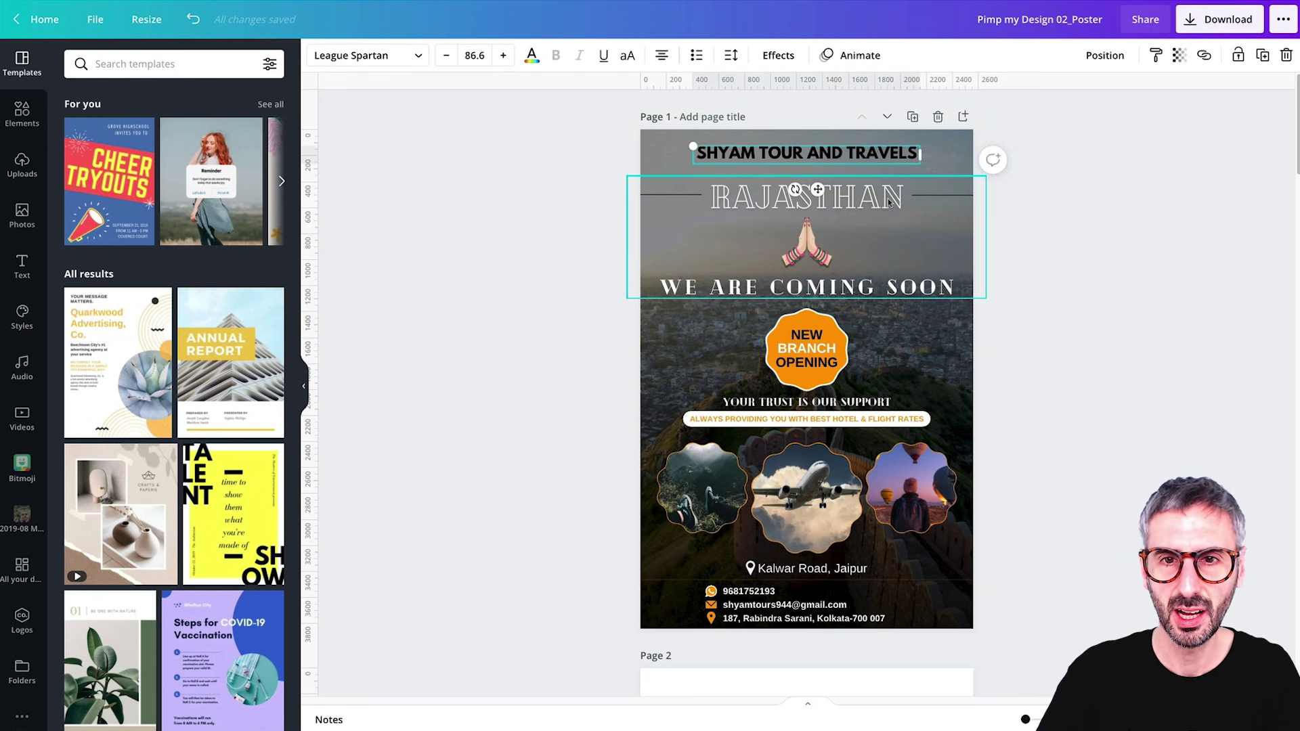
{"action": "left_click", "coordinate": [873, 191]}
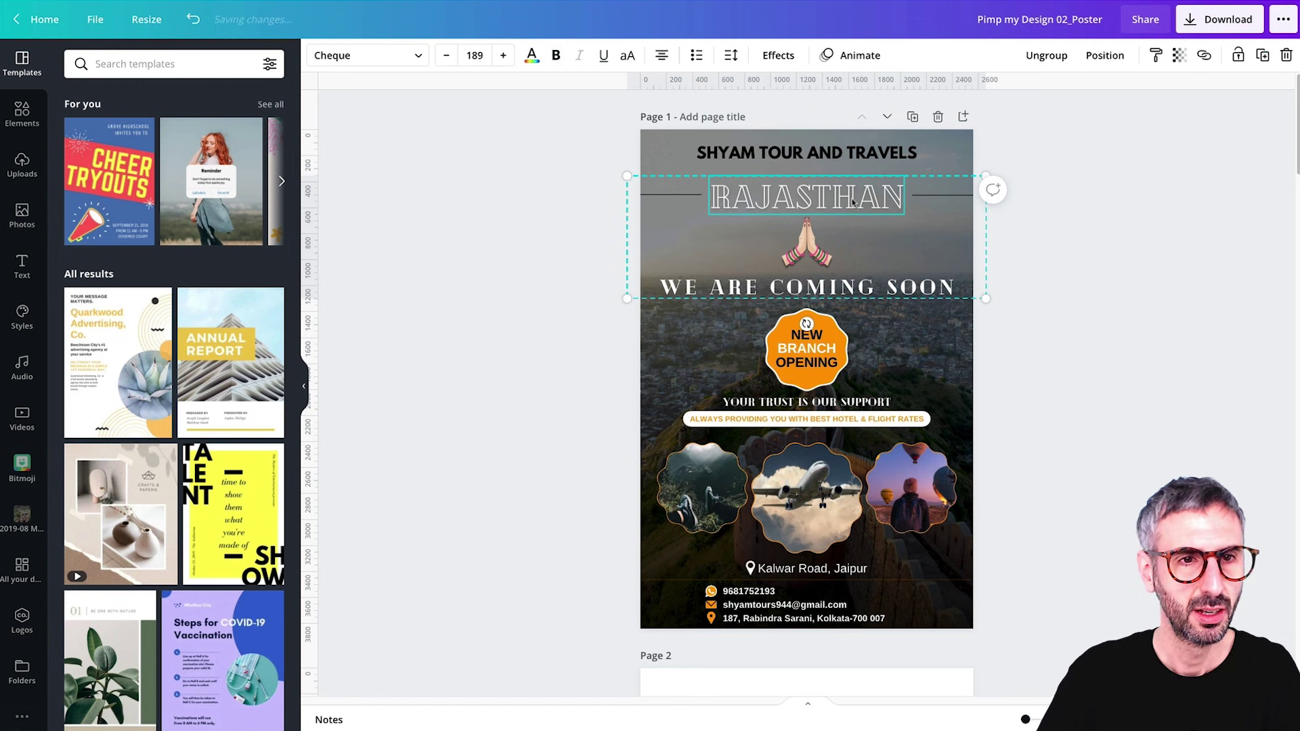
{"action": "left_click", "coordinate": [707, 289]}
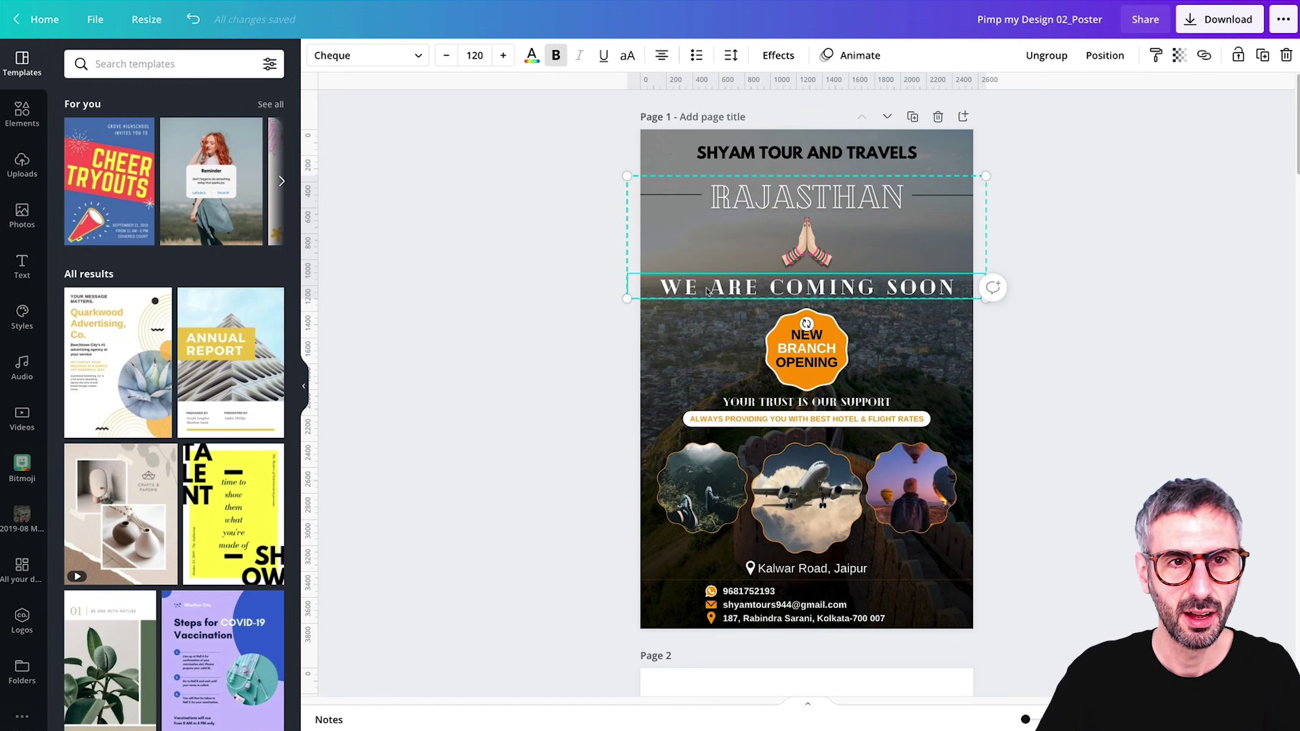
{"action": "left_click", "coordinate": [815, 354]}
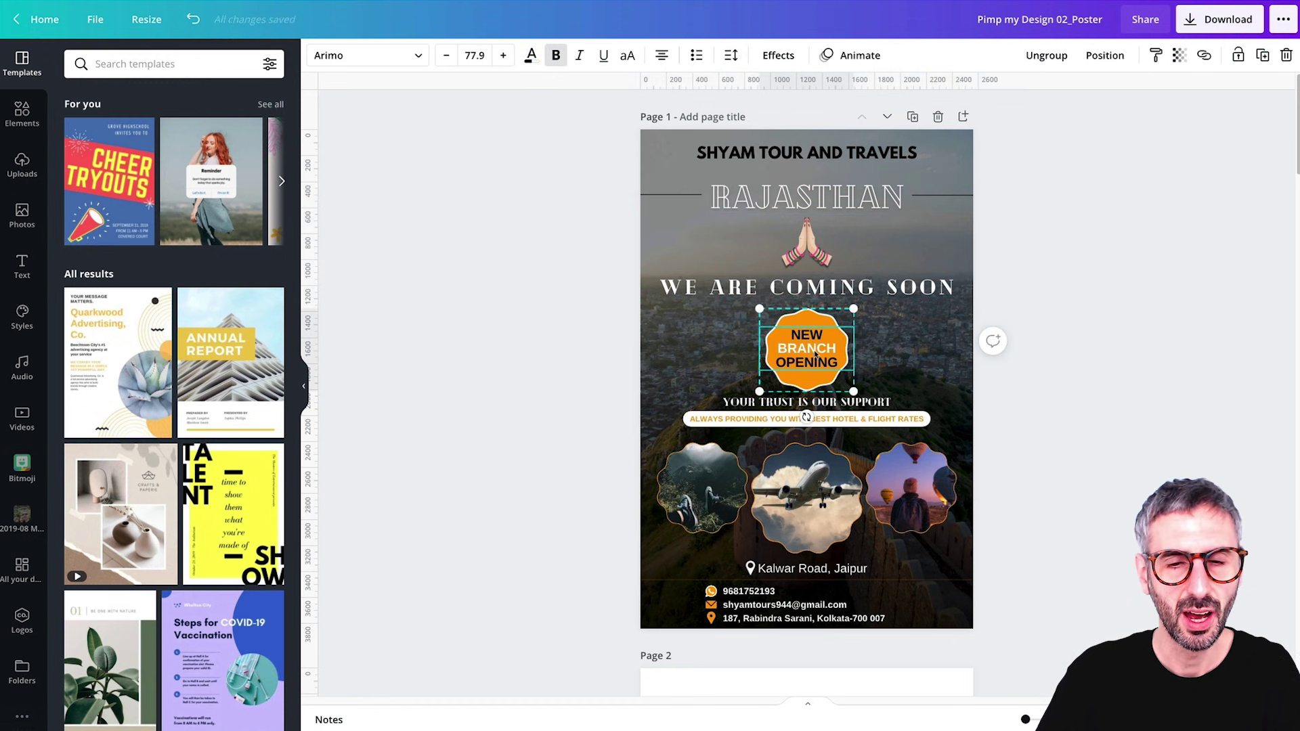
{"action": "left_click", "coordinate": [842, 403]}
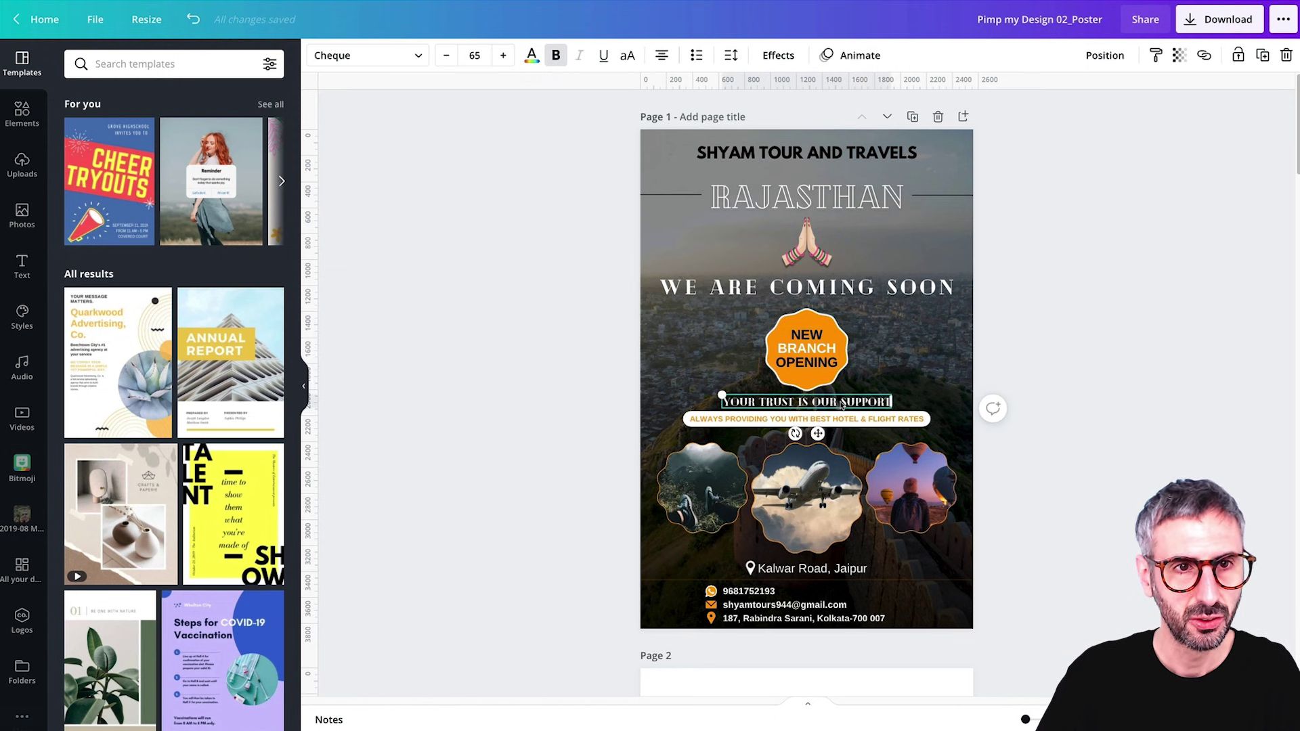
{"action": "left_click", "coordinate": [848, 420]}
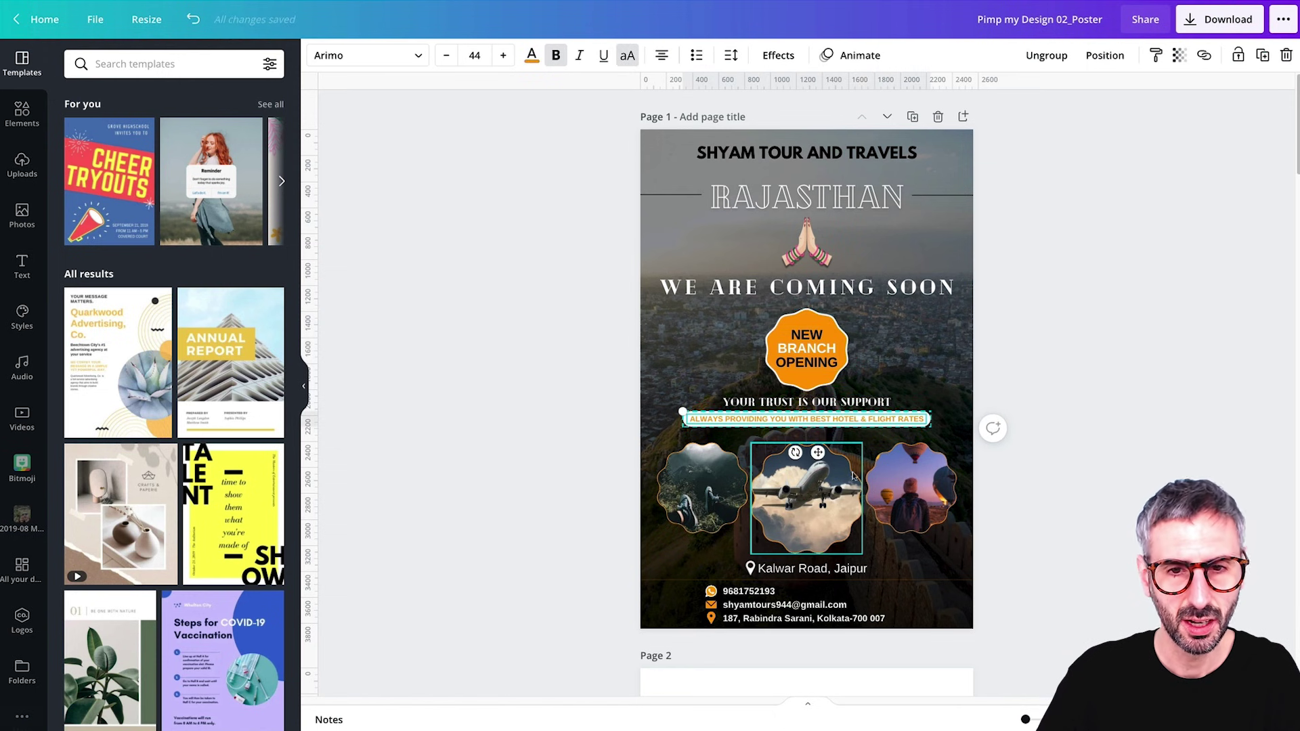
{"action": "left_click", "coordinate": [827, 582]}
{"action": "key", "text": "Escape"}
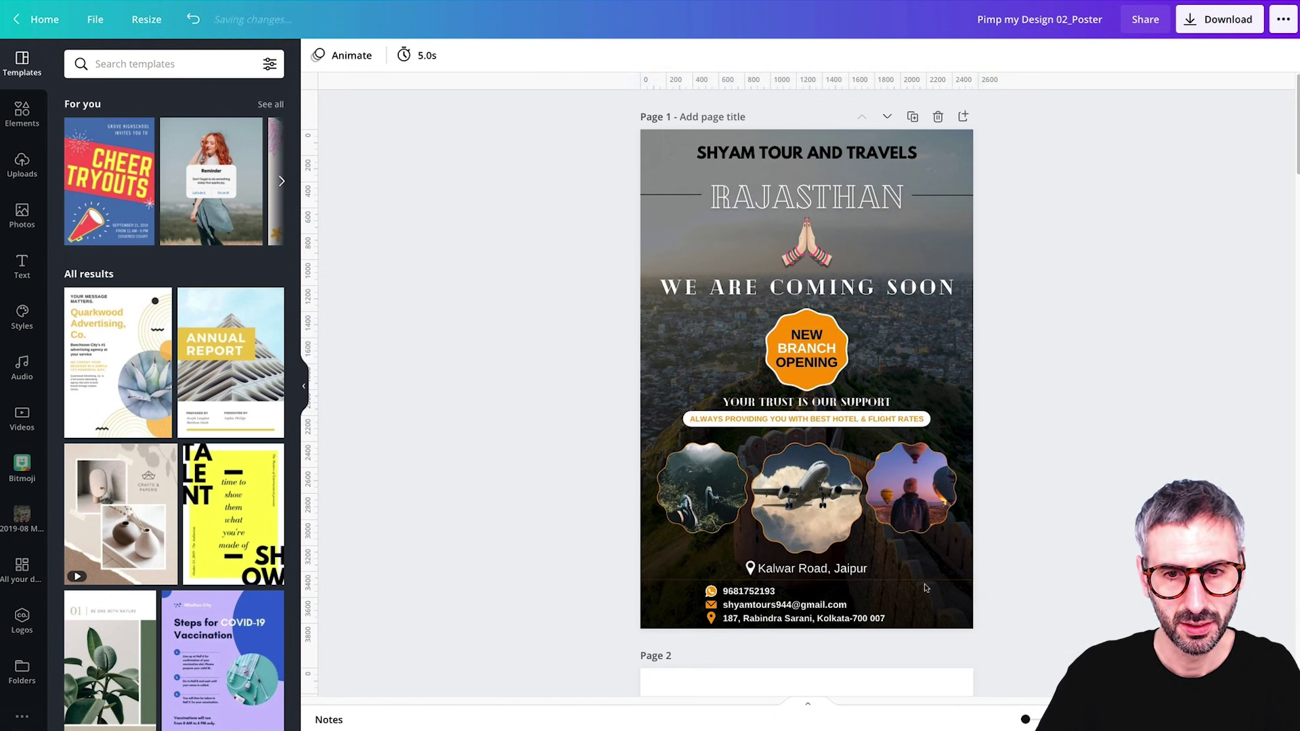
{"action": "left_click", "coordinate": [849, 571]}
{"action": "left_click", "coordinate": [838, 611]}
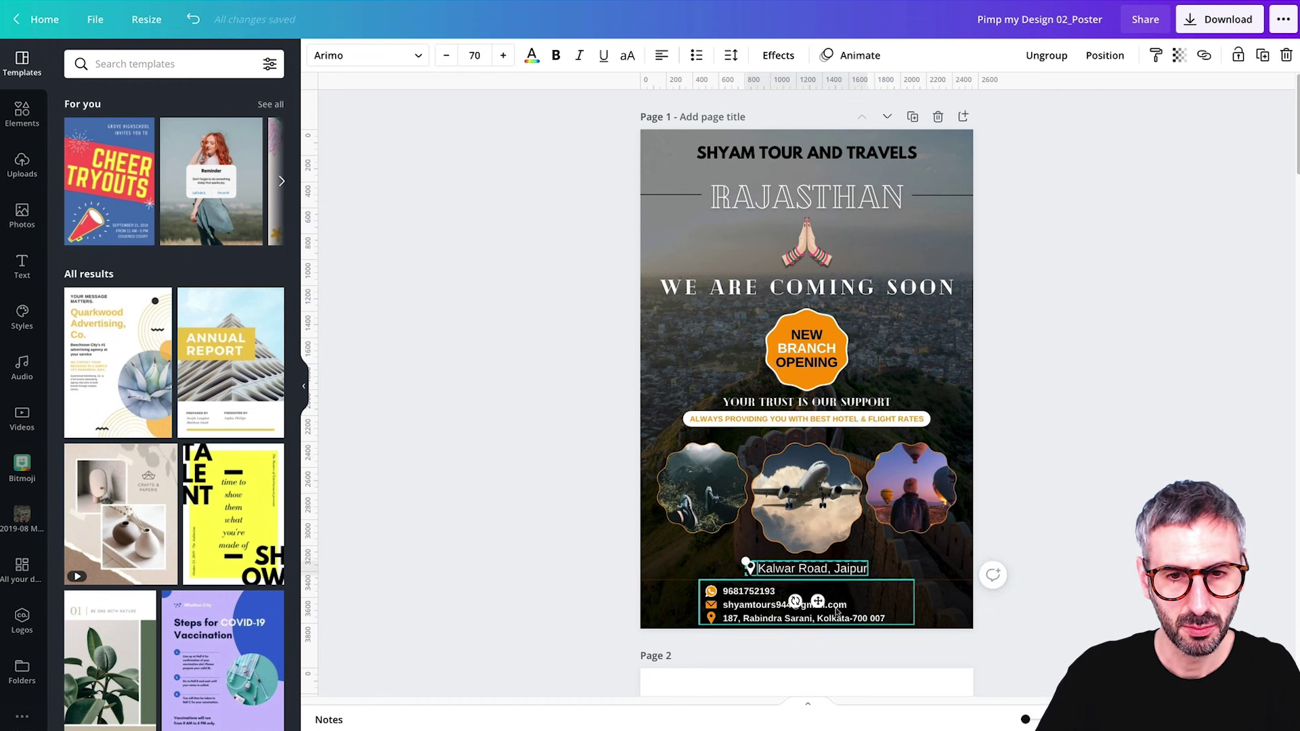
Reselect the SHYAM TOUR AND TRAVELS heading, RAJASTHAN title and NEW BRANCH OPENING badge.
{"action": "left_click", "coordinate": [800, 157]}
{"action": "left_click", "coordinate": [785, 203]}
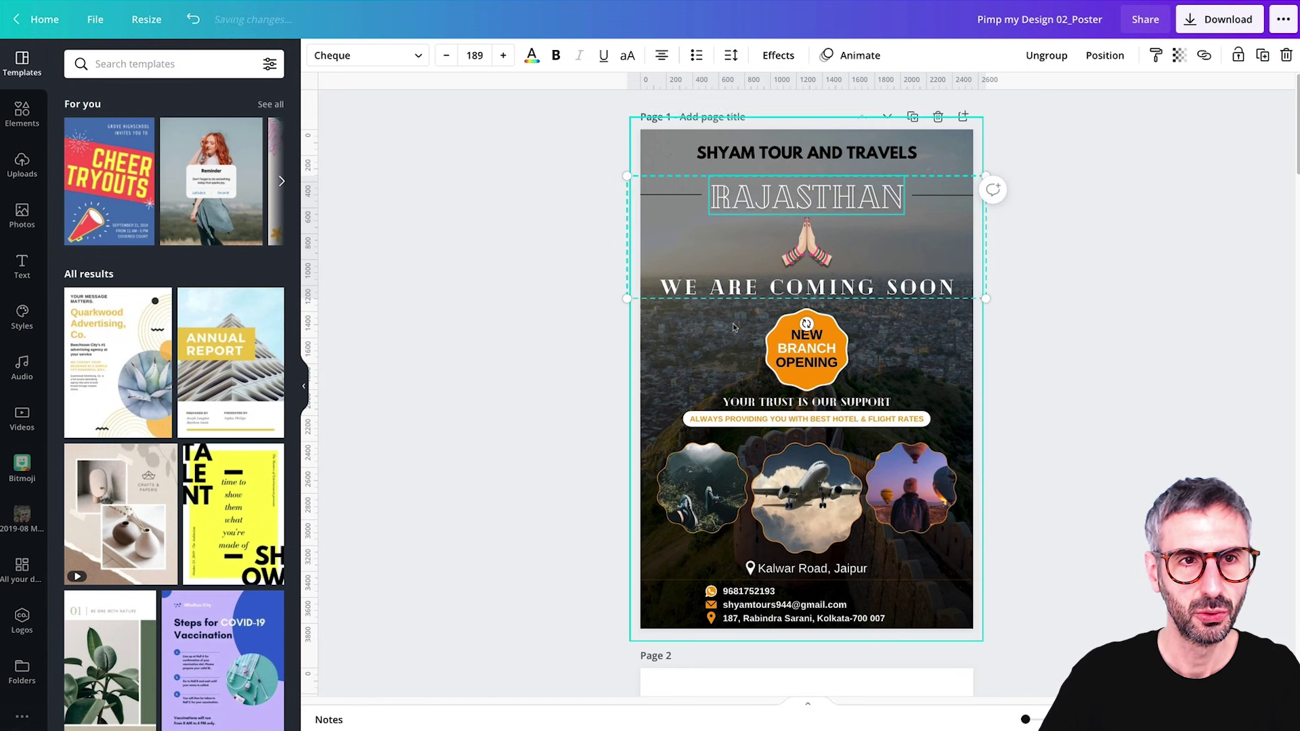
{"action": "left_click", "coordinate": [799, 346]}
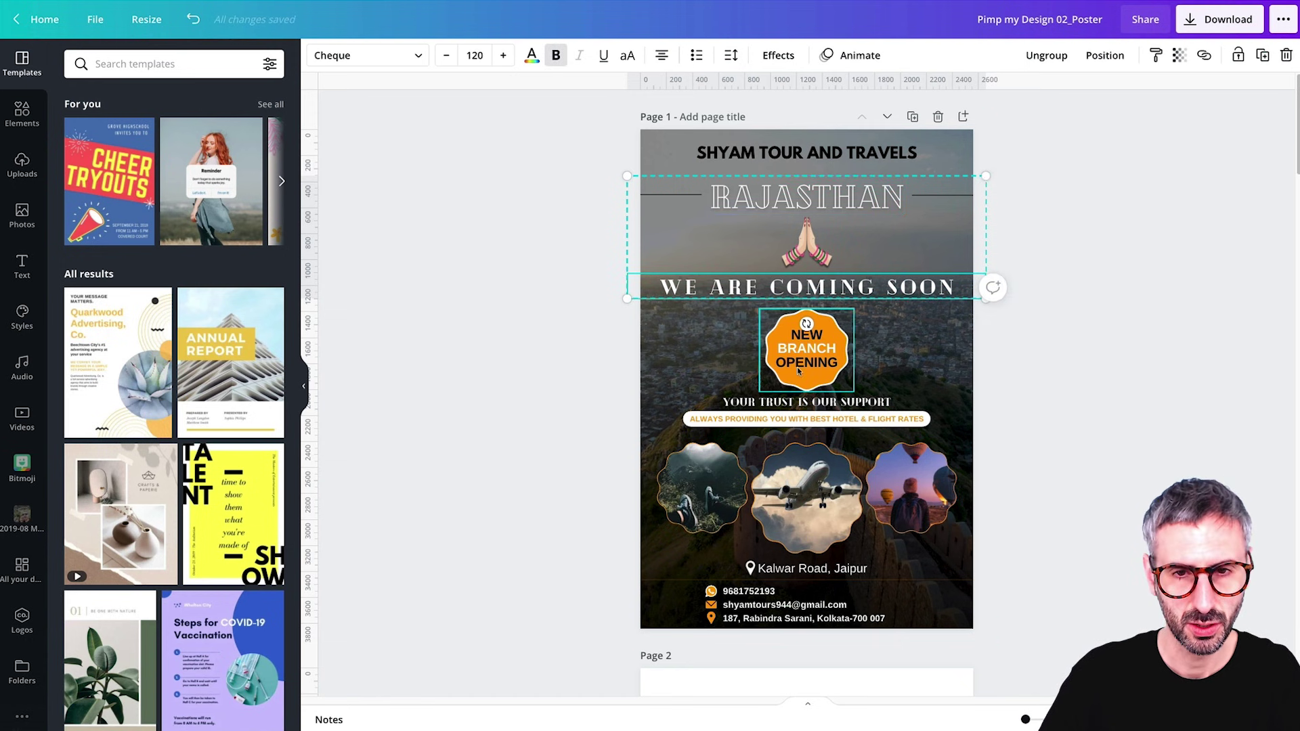
{"action": "left_click", "coordinate": [1077, 379]}
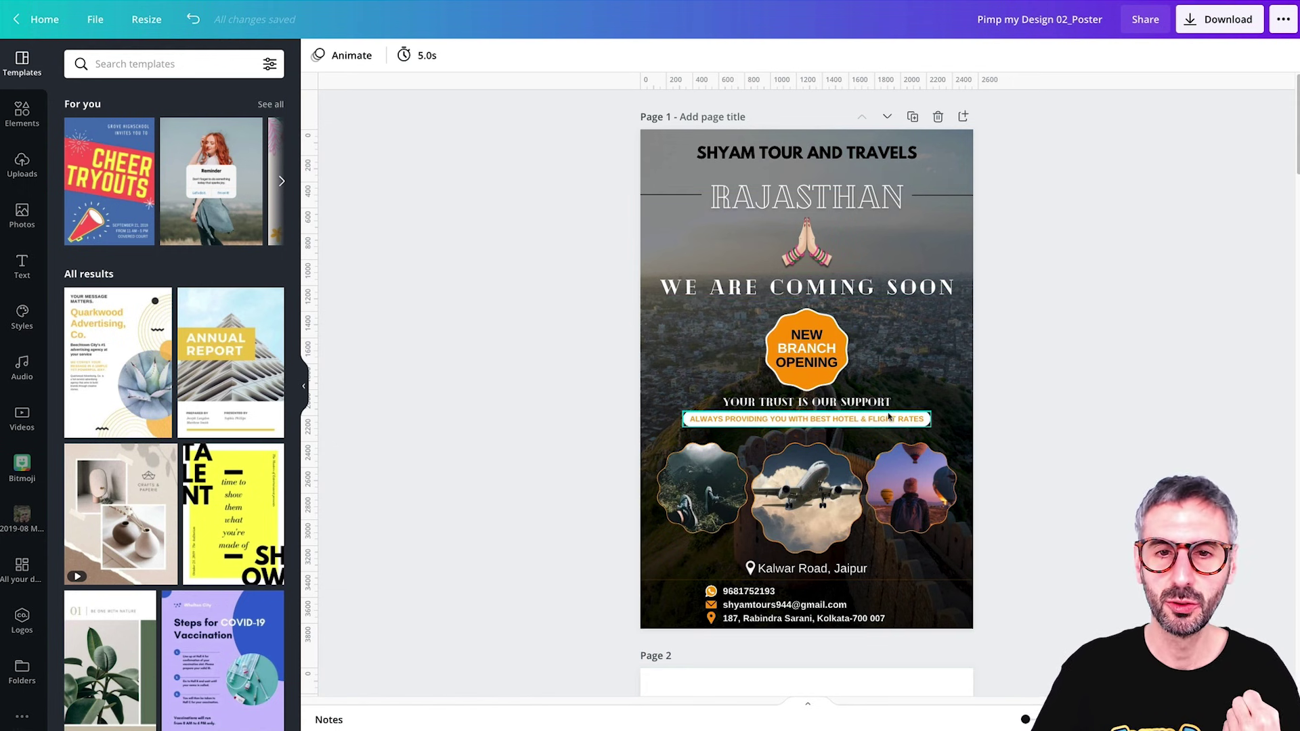
{"action": "scroll", "coordinate": [865, 472], "scroll_direction": "down", "scroll_amount": 1}
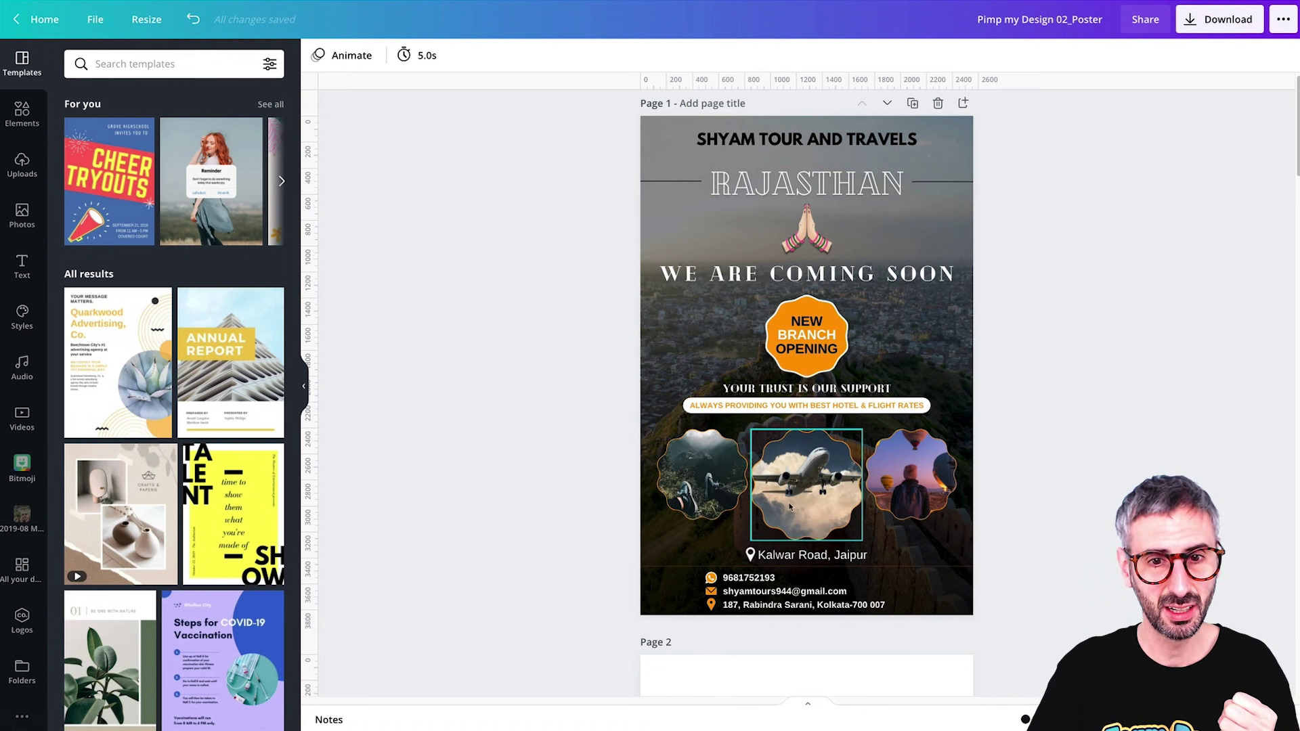
{"action": "scroll", "coordinate": [704, 473], "scroll_direction": "down", "scroll_amount": 1}
Inspect the three photo frames: mountain, airplane and hot-air balloon.
{"action": "left_click", "coordinate": [707, 492]}
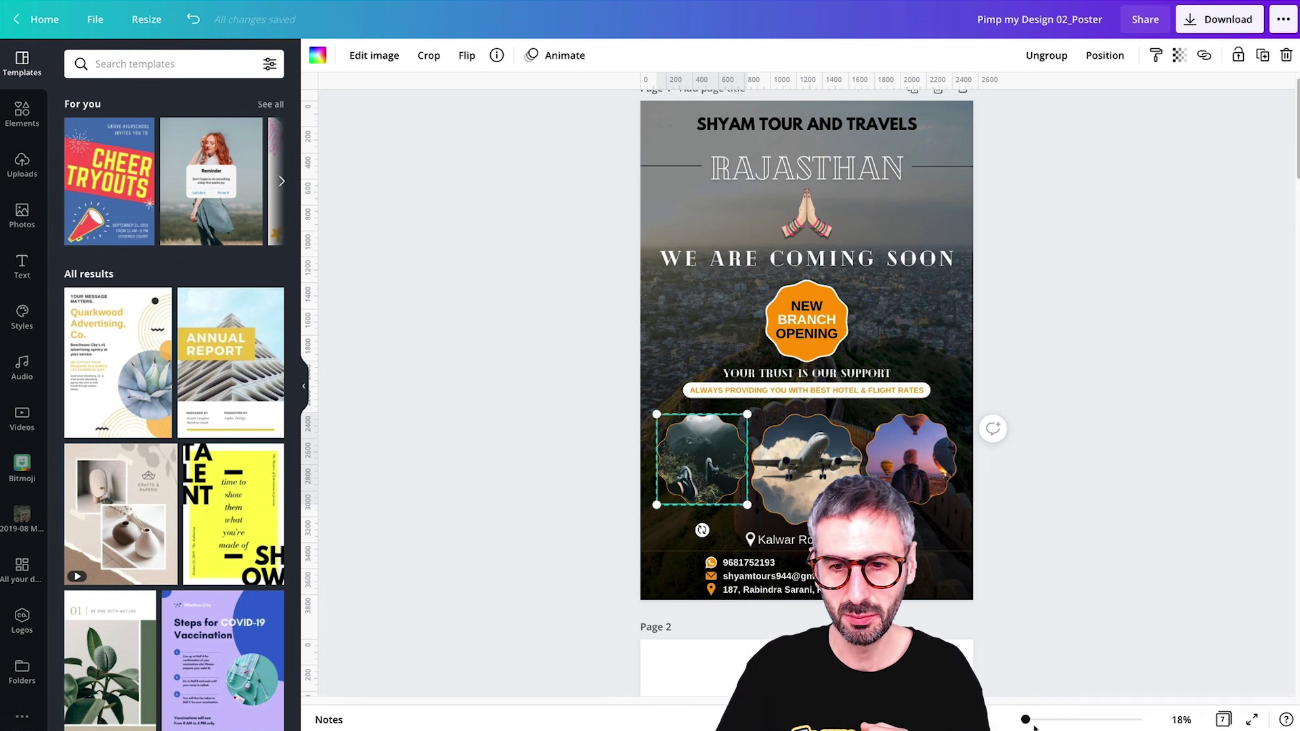
{"action": "mouse_move", "coordinate": [1025, 719]}
{"action": "left_mouse_down"}
{"action": "mouse_move", "coordinate": [1056, 720]}
{"action": "mouse_move", "coordinate": [1029, 719]}
{"action": "left_mouse_up"}
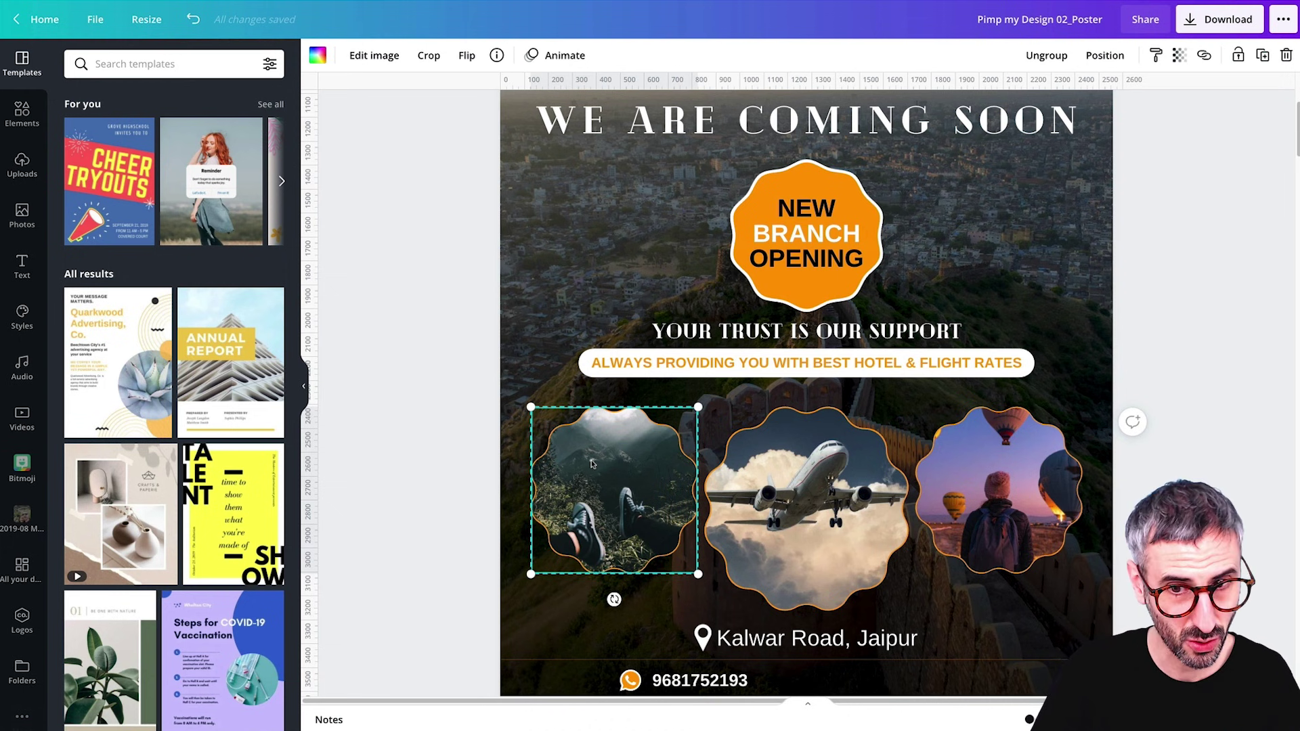
{"action": "scroll", "coordinate": [591, 464], "scroll_direction": "up", "scroll_amount": 1}
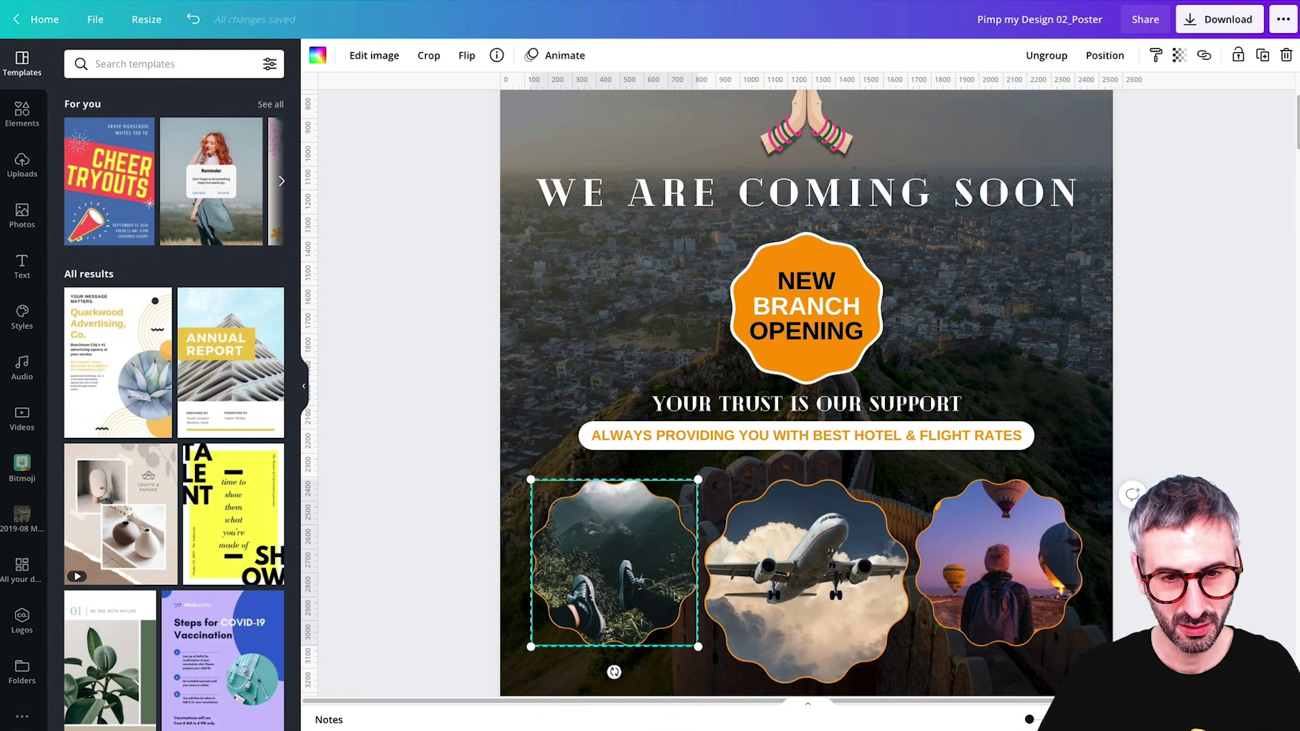
{"action": "left_click", "coordinate": [834, 611]}
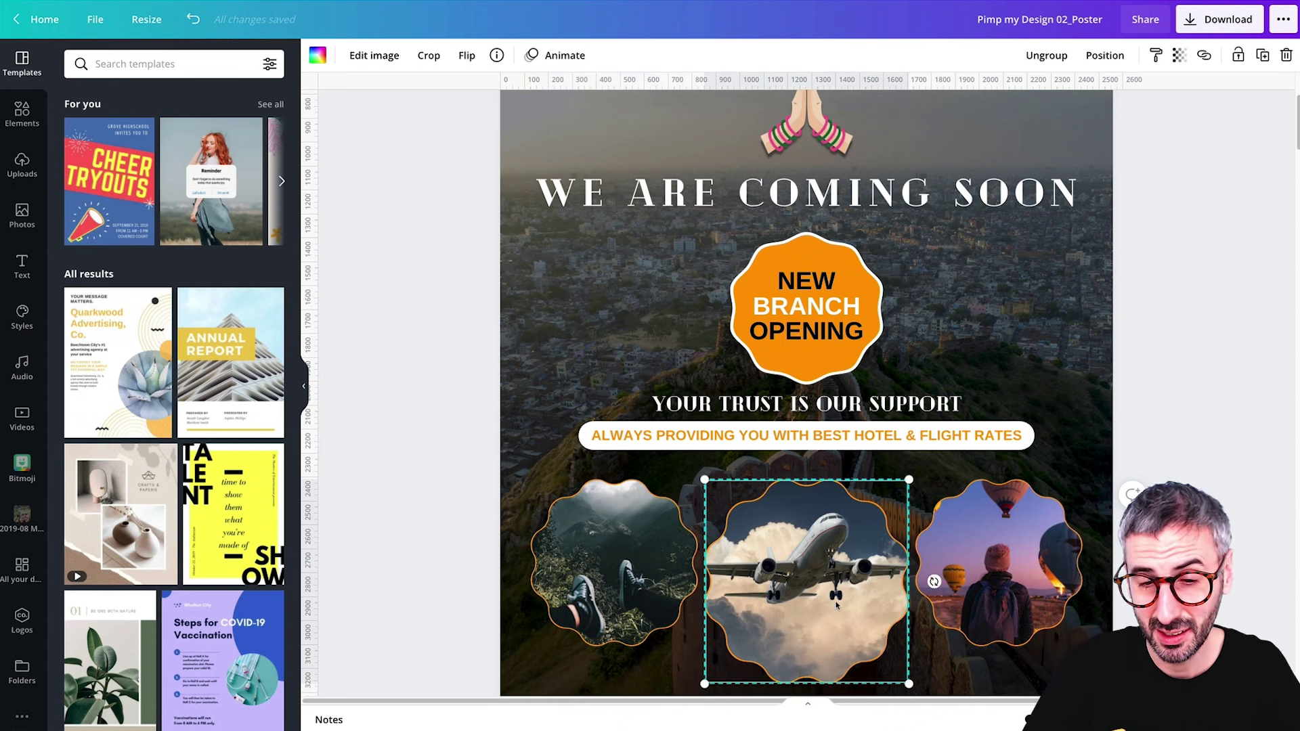
{"action": "scroll", "coordinate": [835, 609], "scroll_direction": "down", "scroll_amount": 2}
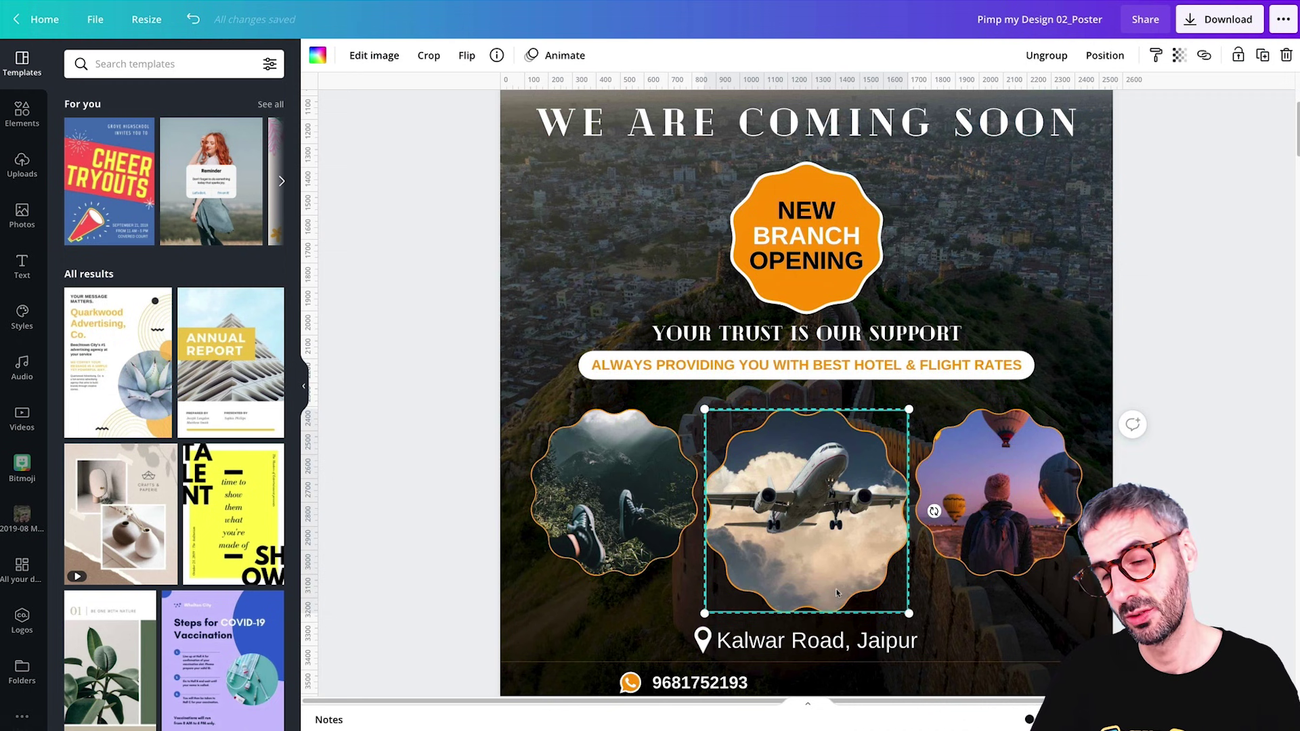
{"action": "left_click", "coordinate": [995, 563]}
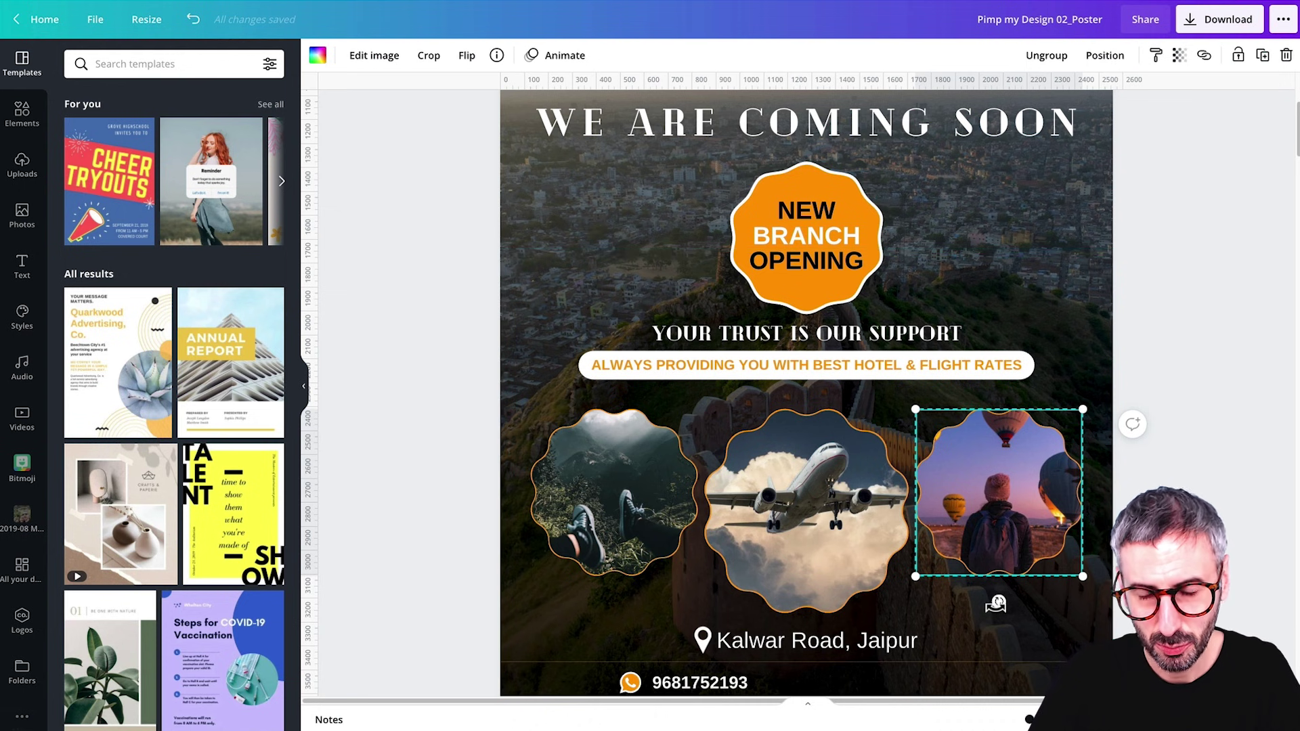
{"action": "left_click", "coordinate": [1164, 368]}
Set the zoom level to Fit so the whole poster page shows.
{"action": "scroll", "coordinate": [1011, 313], "scroll_direction": "up", "scroll_amount": 3}
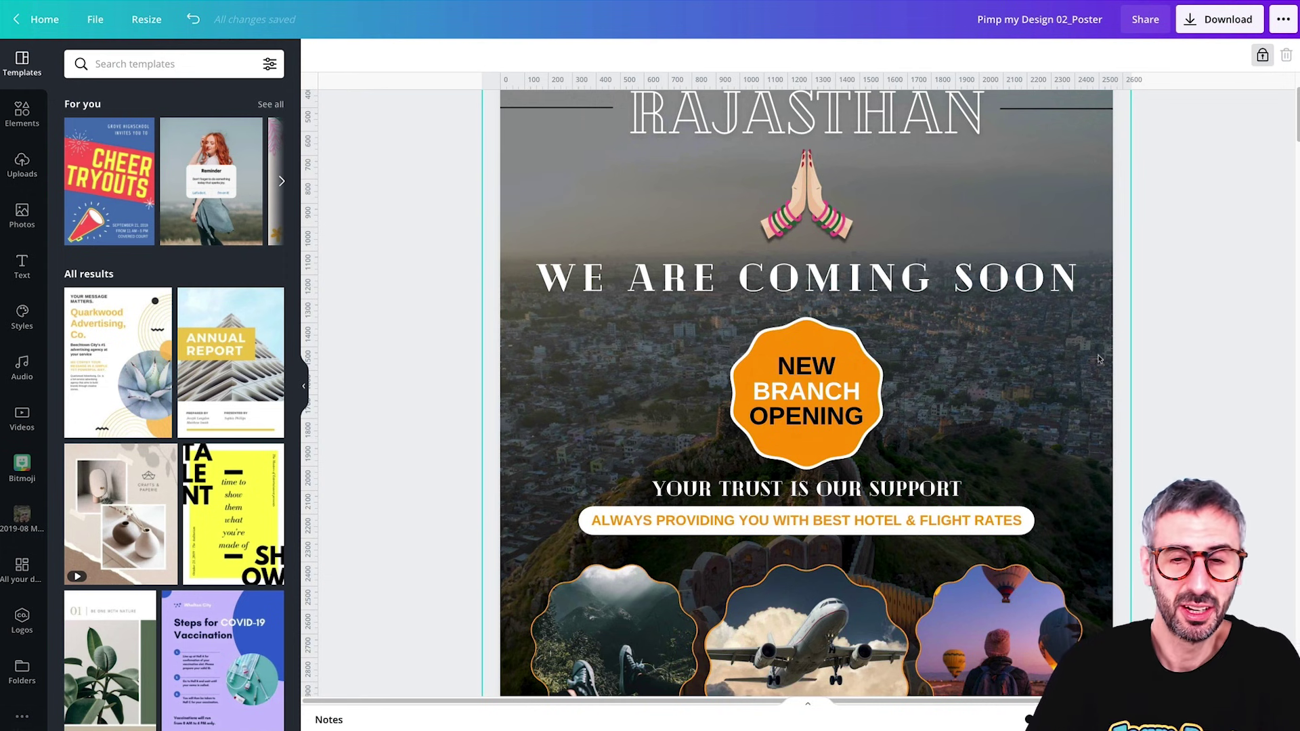
{"action": "scroll", "coordinate": [1100, 379], "scroll_direction": "up", "scroll_amount": 4}
{"action": "scroll", "coordinate": [1103, 416], "scroll_direction": "down", "scroll_amount": 2}
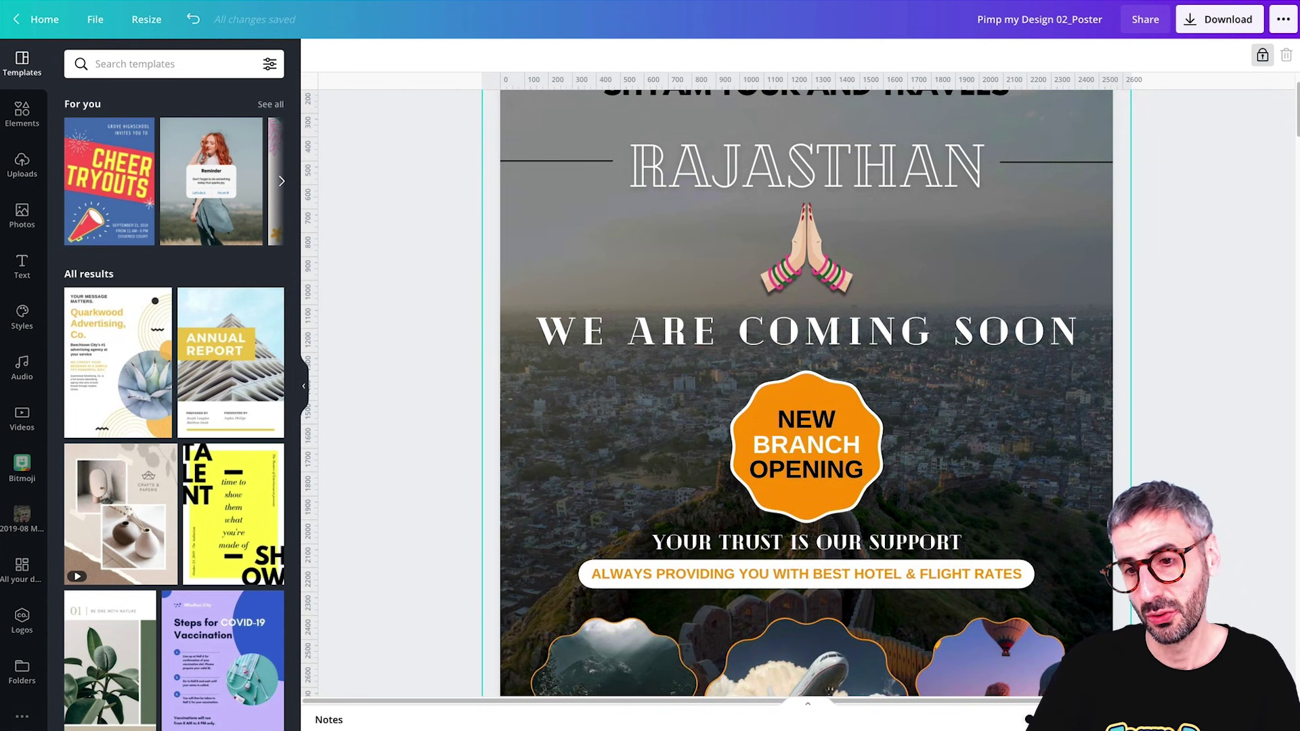
{"action": "scroll", "coordinate": [880, 387], "scroll_direction": "down", "scroll_amount": 3}
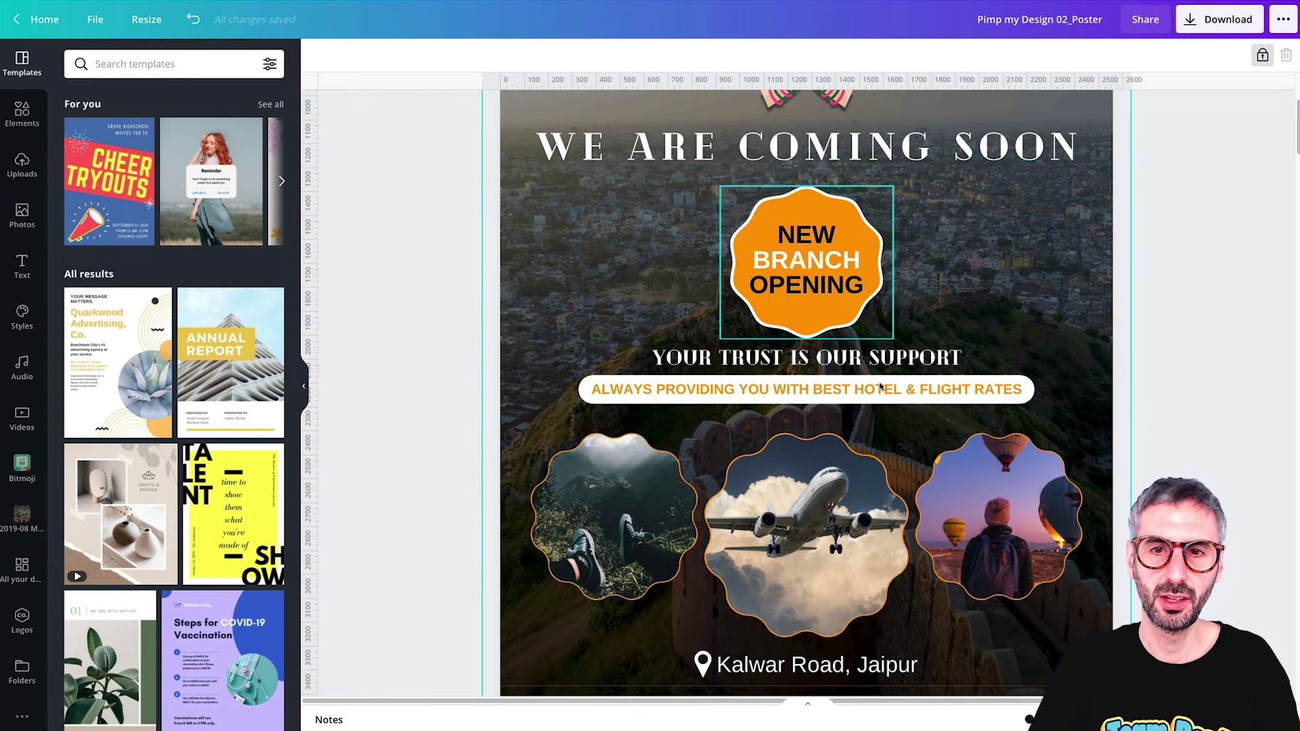
{"action": "scroll", "coordinate": [880, 387], "scroll_direction": "up", "scroll_amount": 4}
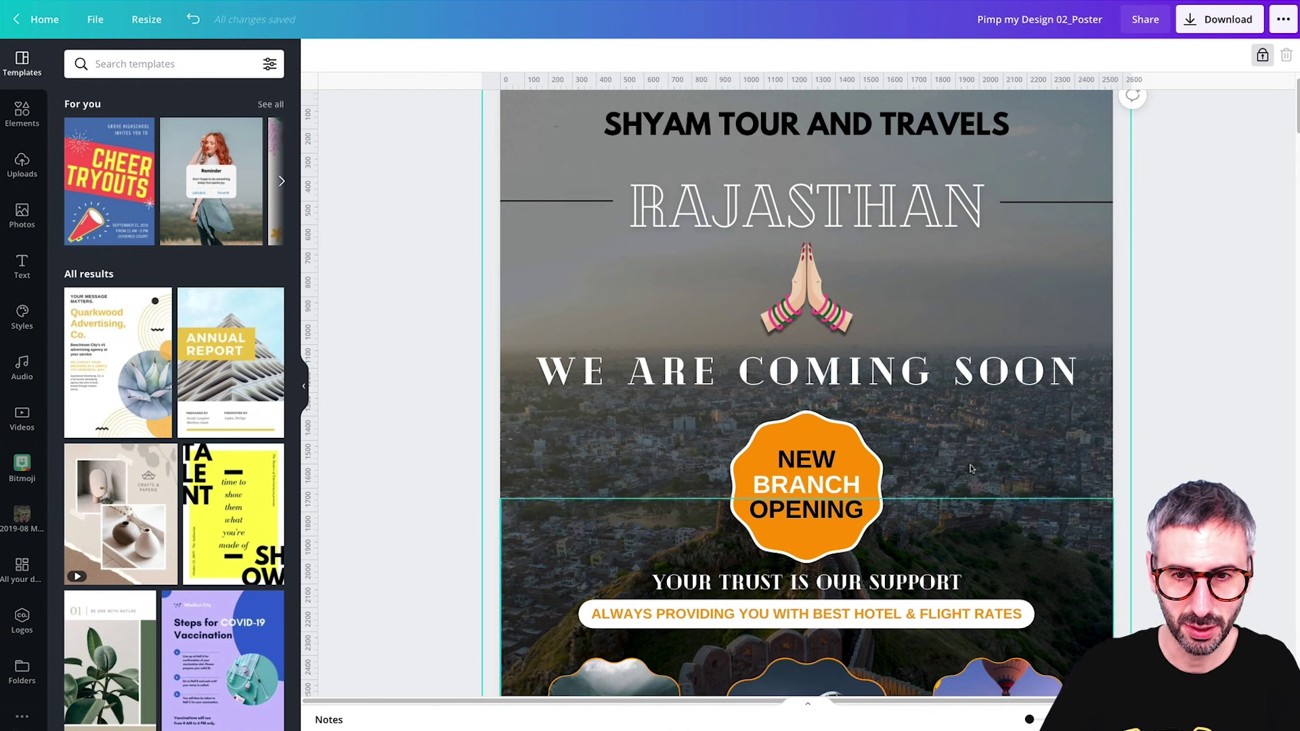
{"action": "scroll", "coordinate": [944, 444], "scroll_direction": "down", "scroll_amount": 1}
{"action": "scroll", "coordinate": [954, 434], "scroll_direction": "up", "scroll_amount": 1}
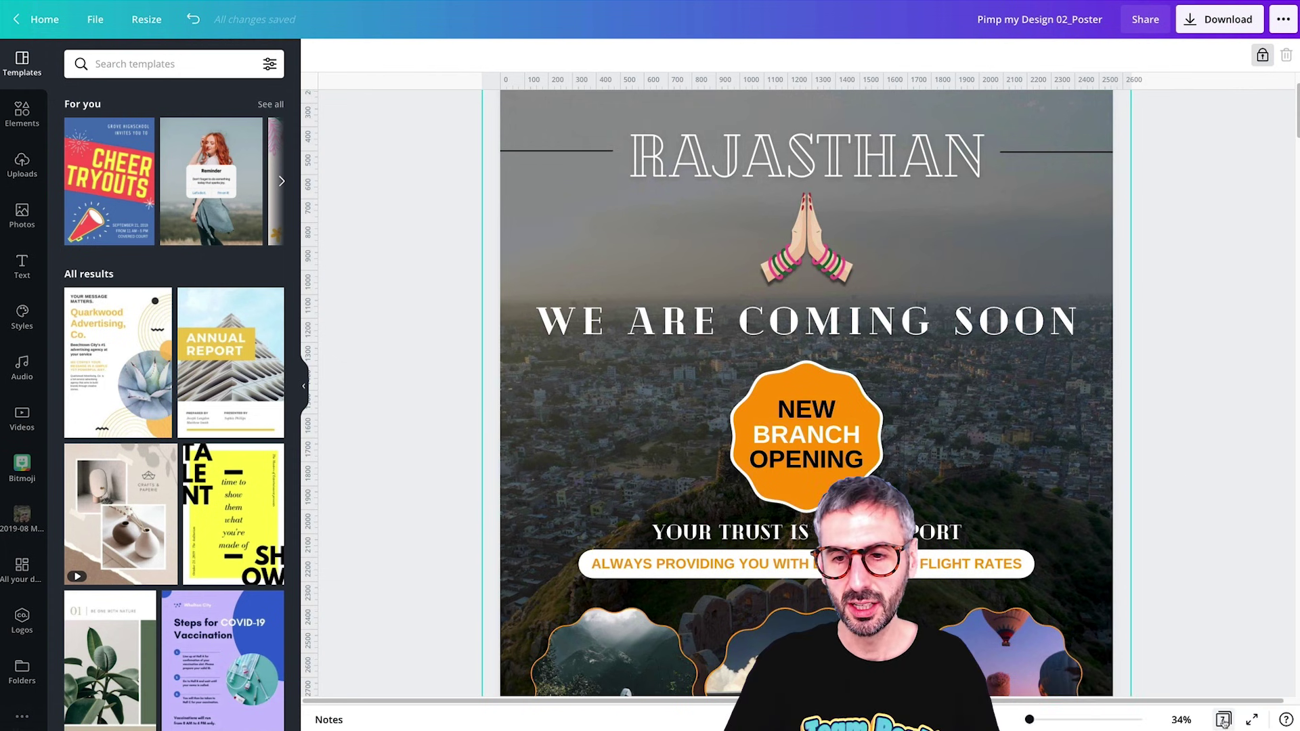
{"action": "left_click", "coordinate": [1181, 720]}
{"action": "left_click", "coordinate": [1168, 654]}
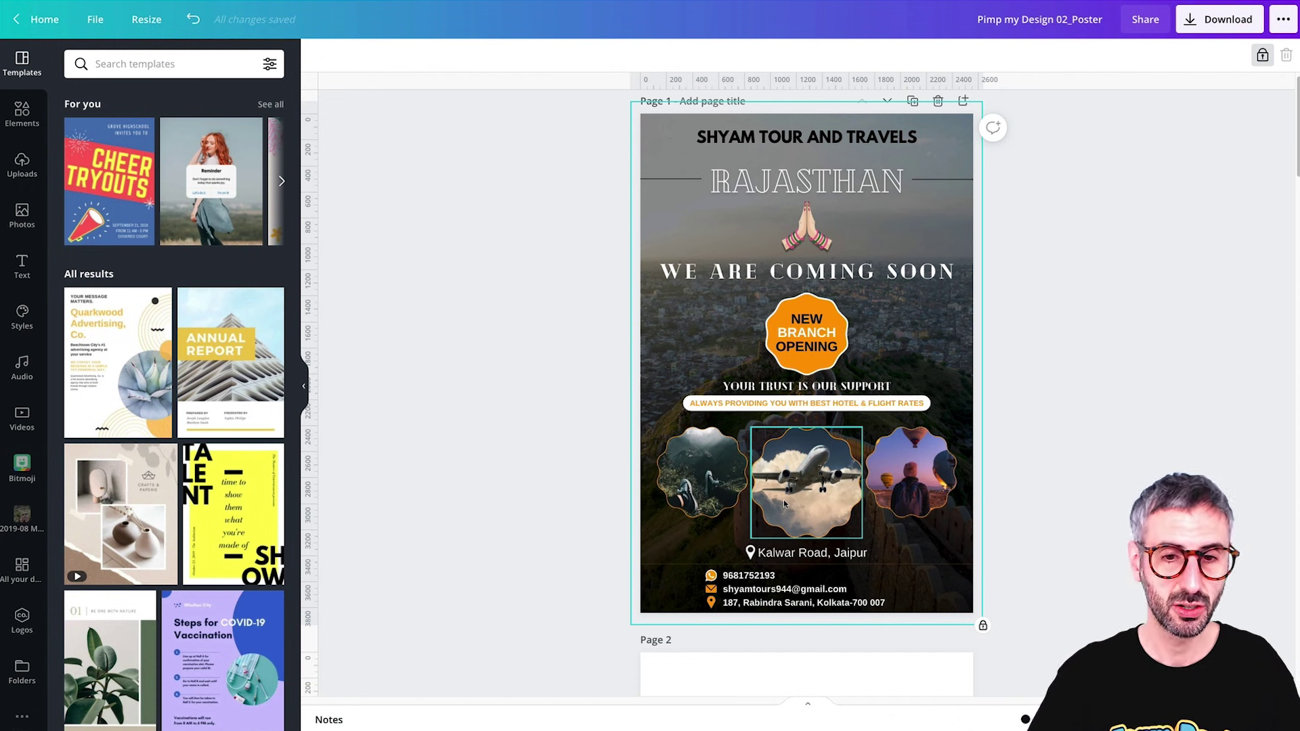
{"action": "left_click", "coordinate": [986, 406]}
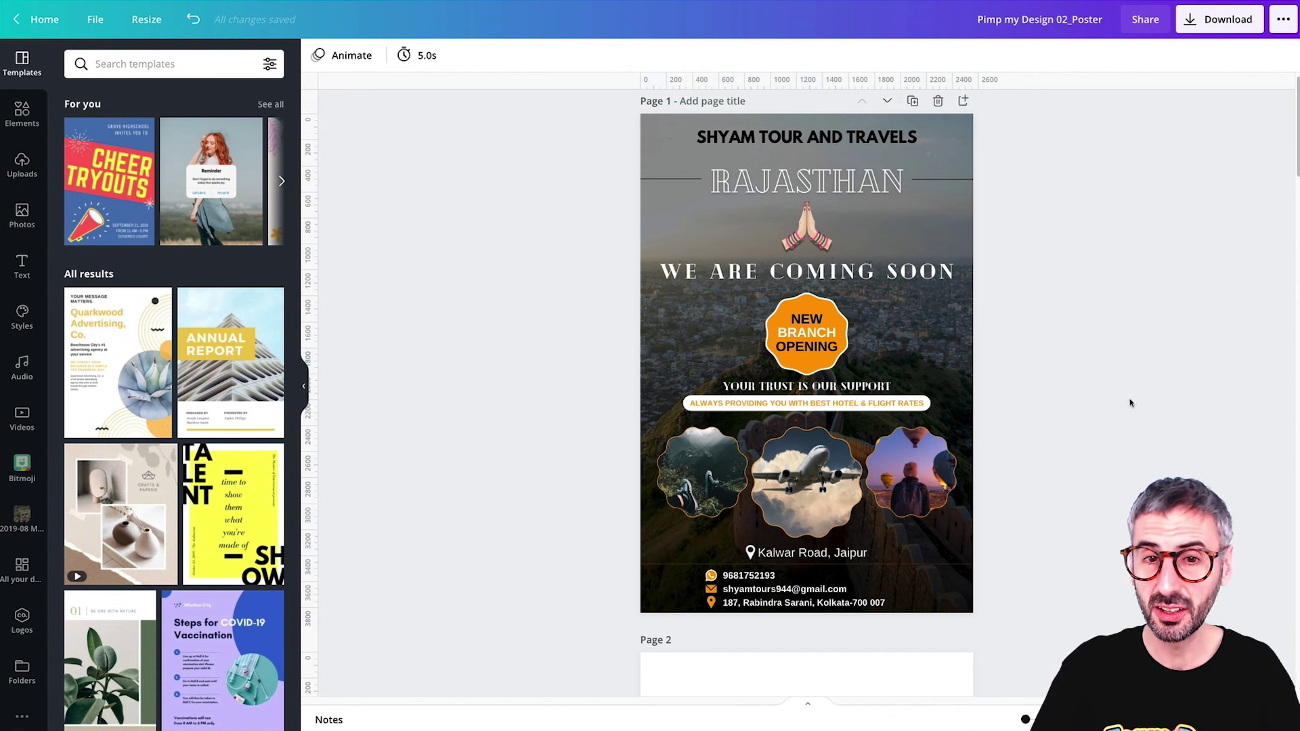
{"action": "scroll", "coordinate": [992, 406], "scroll_direction": "down", "scroll_amount": 1}
{"action": "scroll", "coordinate": [1043, 447], "scroll_direction": "up", "scroll_amount": 1}
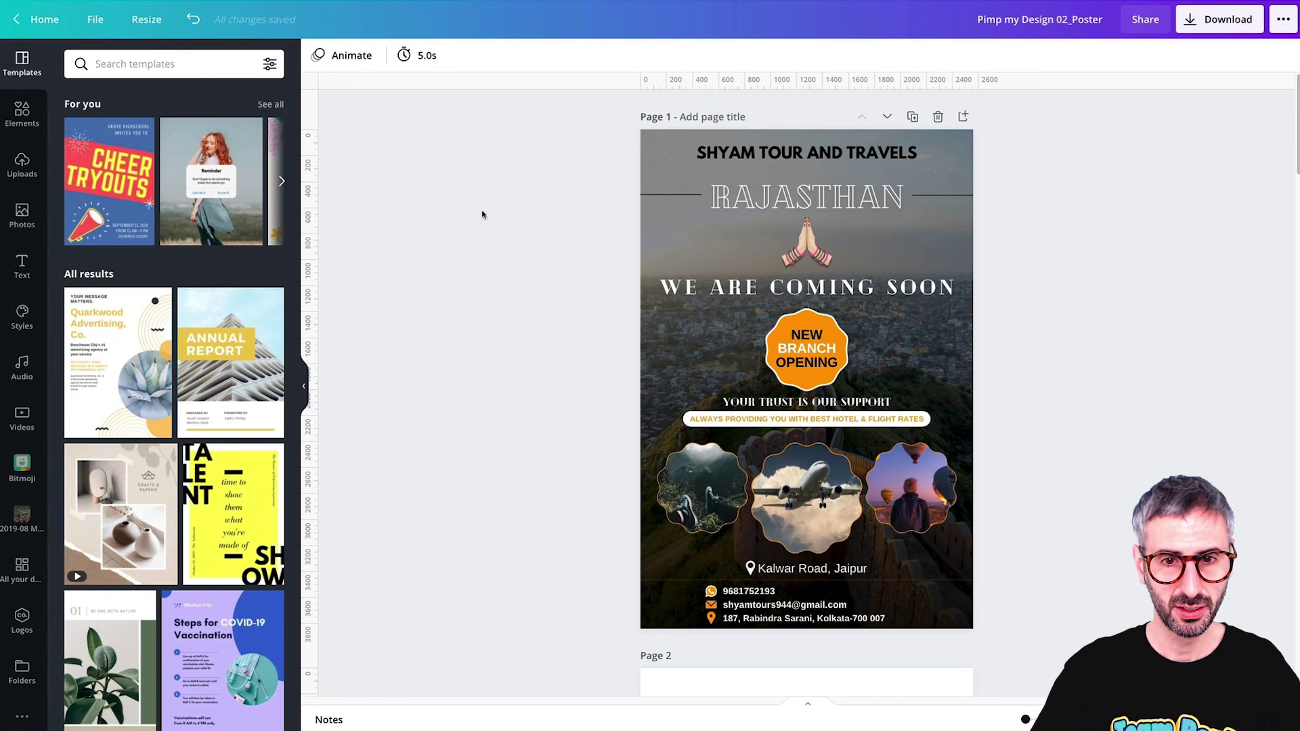
{"action": "left_click_drag", "start_coordinate": [487, 426], "coordinate": [1062, 508]}
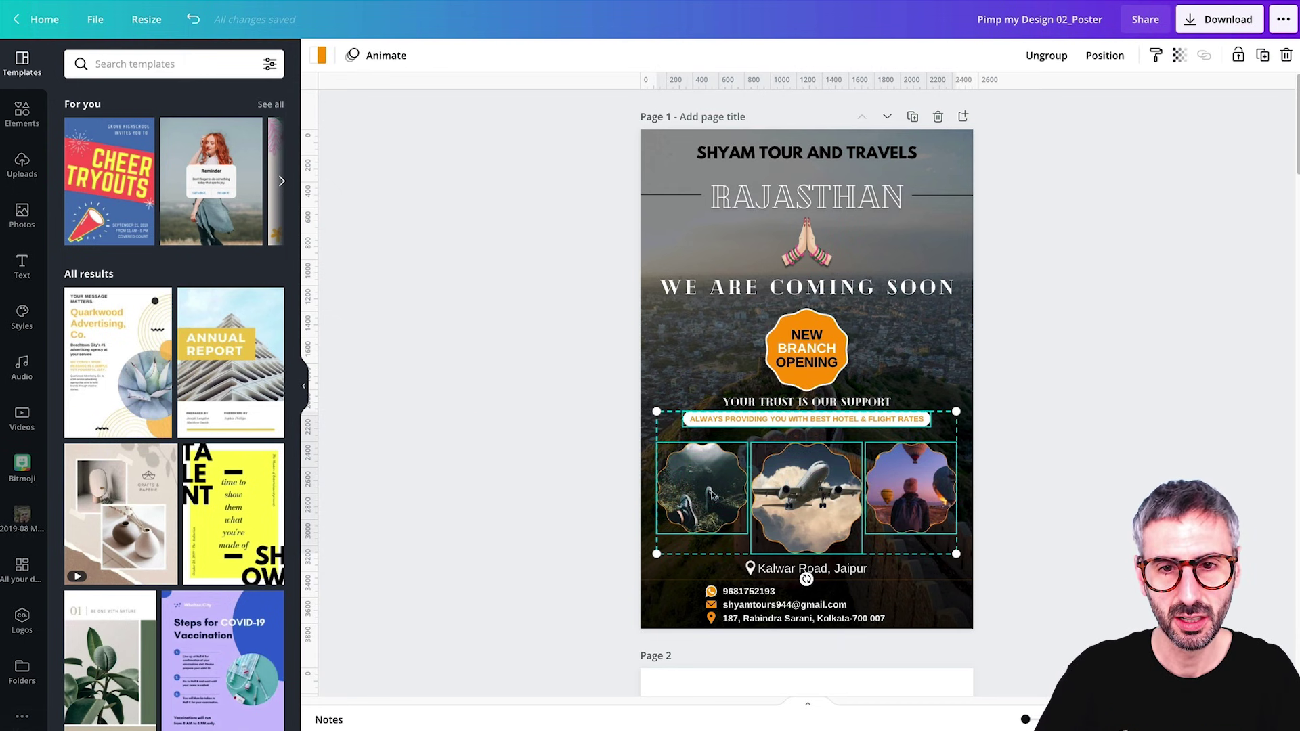
{"action": "key", "text": "Tab"}
{"action": "key", "text": "Tab"}
{"action": "key", "text": "Tab"}
{"action": "key", "text": "Tab"}
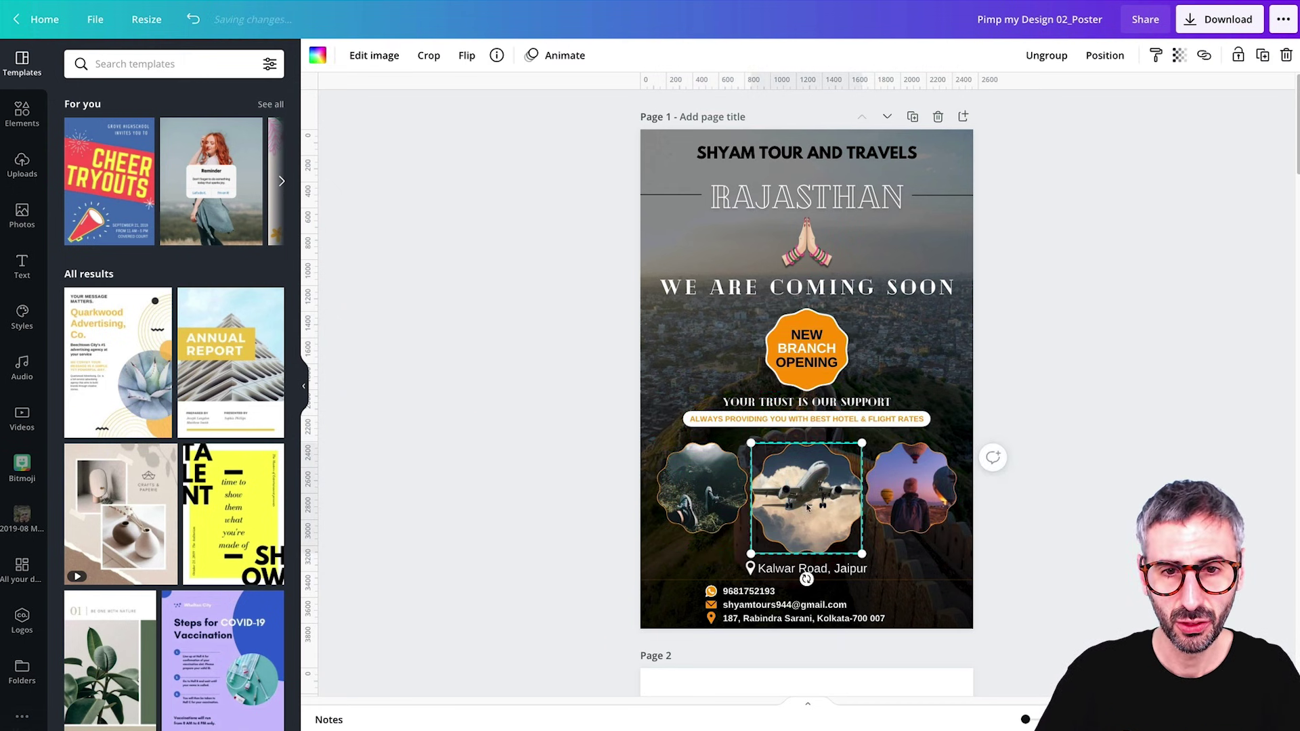
{"action": "left_click", "coordinate": [522, 487]}
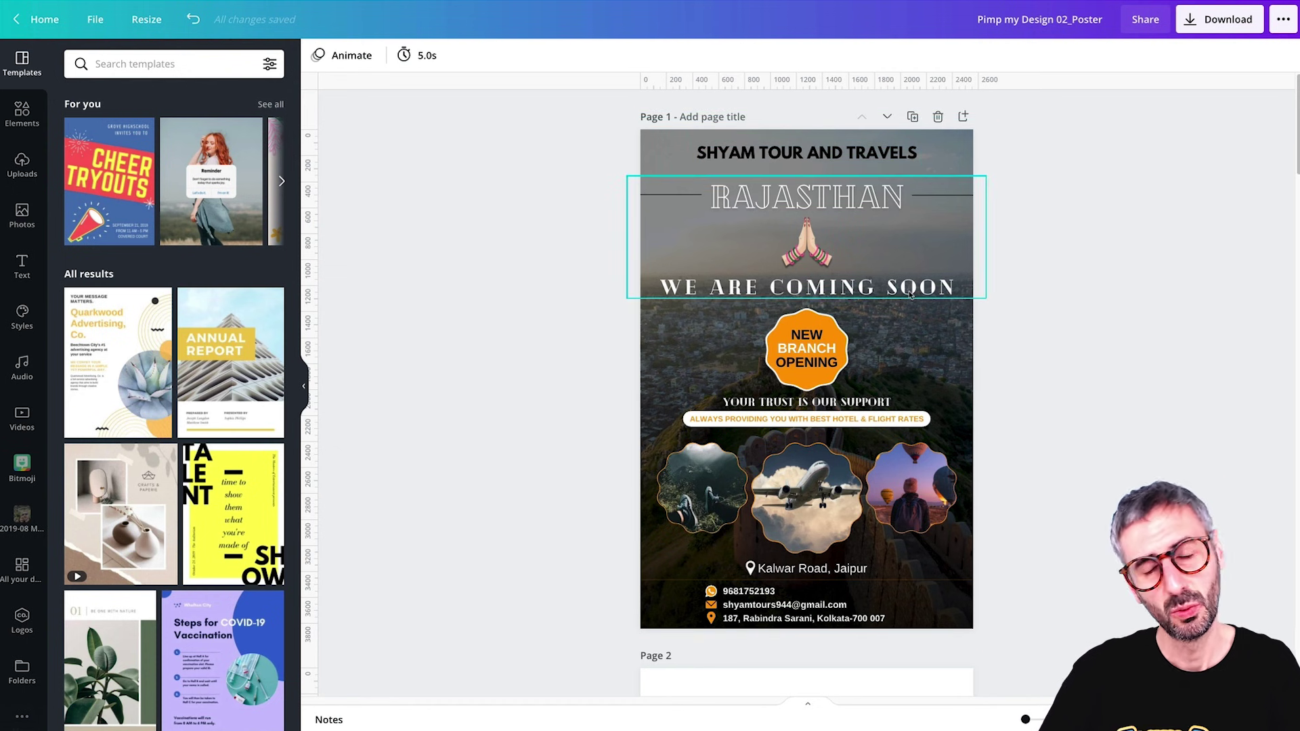
{"action": "left_click_drag", "start_coordinate": [428, 319], "coordinate": [1086, 539]}
{"action": "left_click_drag", "start_coordinate": [488, 143], "coordinate": [1060, 240]}
{"action": "left_click_drag", "start_coordinate": [504, 587], "coordinate": [1039, 618]}
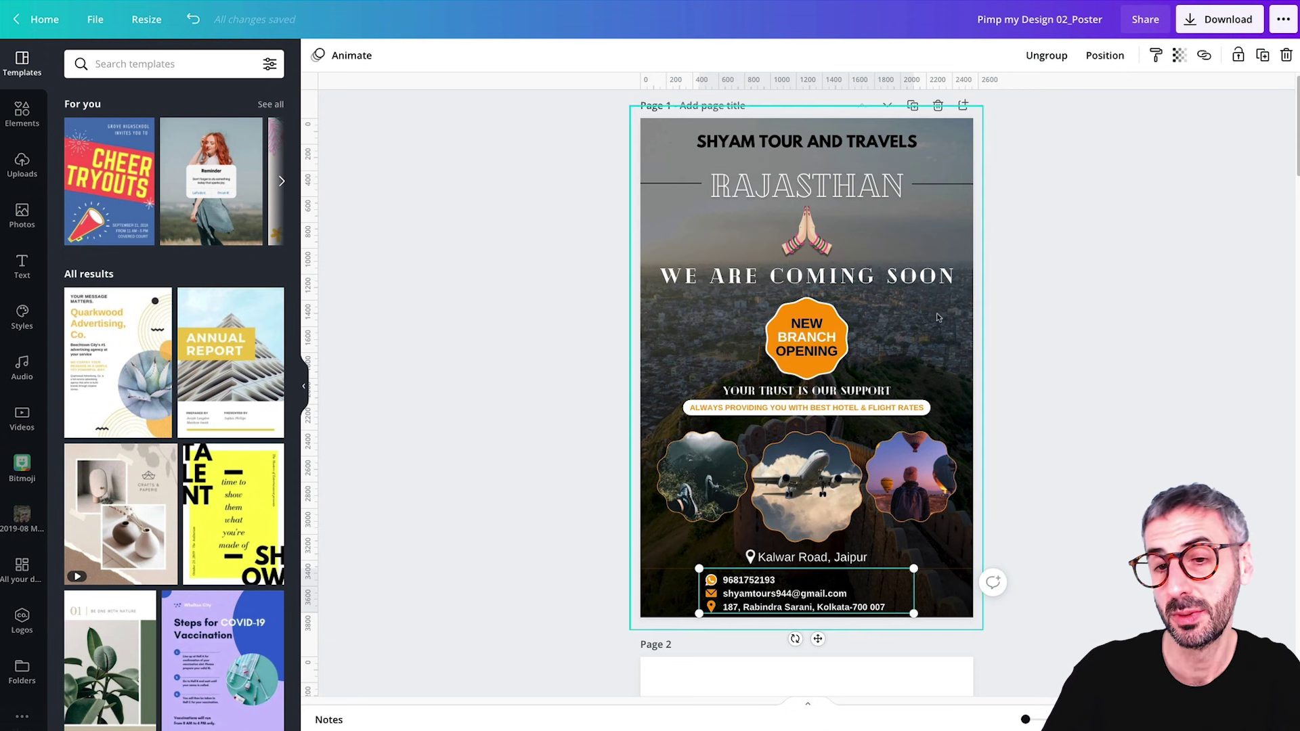
Ungroup the RAJASTHAN heading group and the NEW BRANCH OPENING badge group.
{"action": "scroll", "coordinate": [856, 162], "scroll_direction": "down", "scroll_amount": 1}
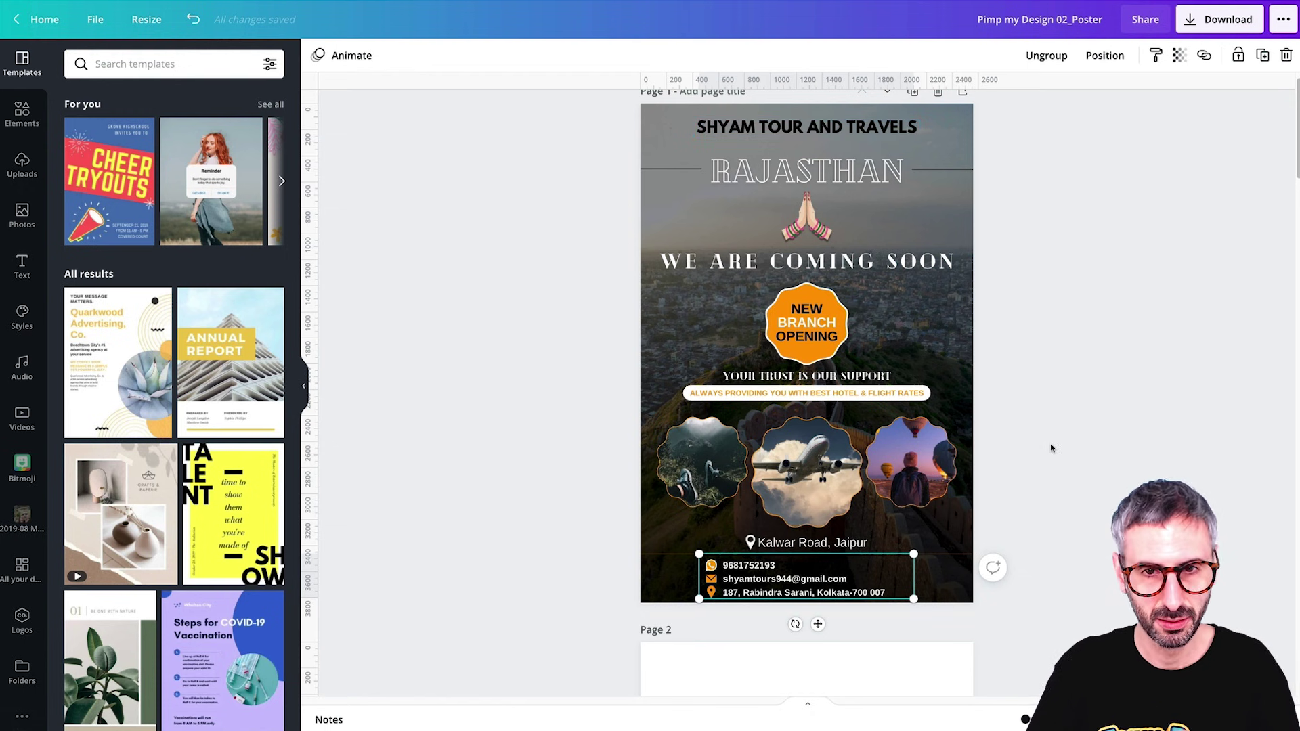
{"action": "left_click", "coordinate": [1041, 298]}
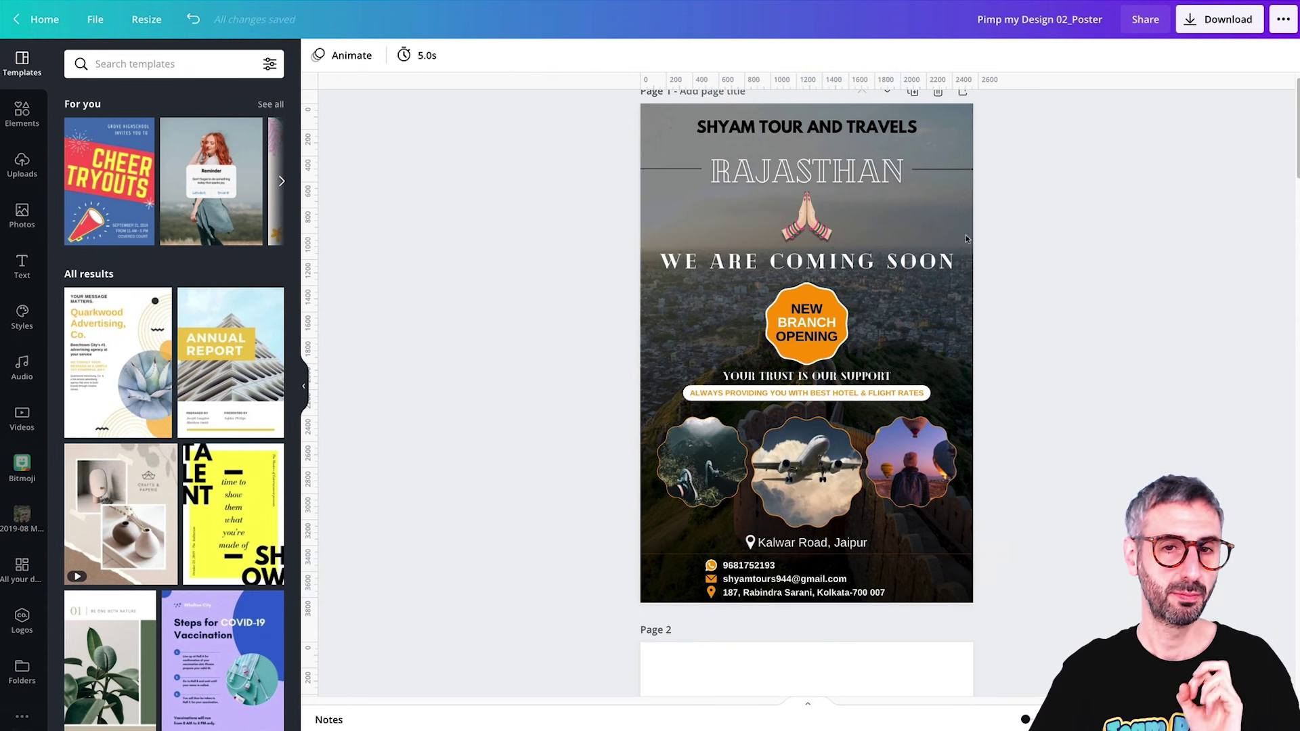
{"action": "left_click", "coordinate": [882, 174]}
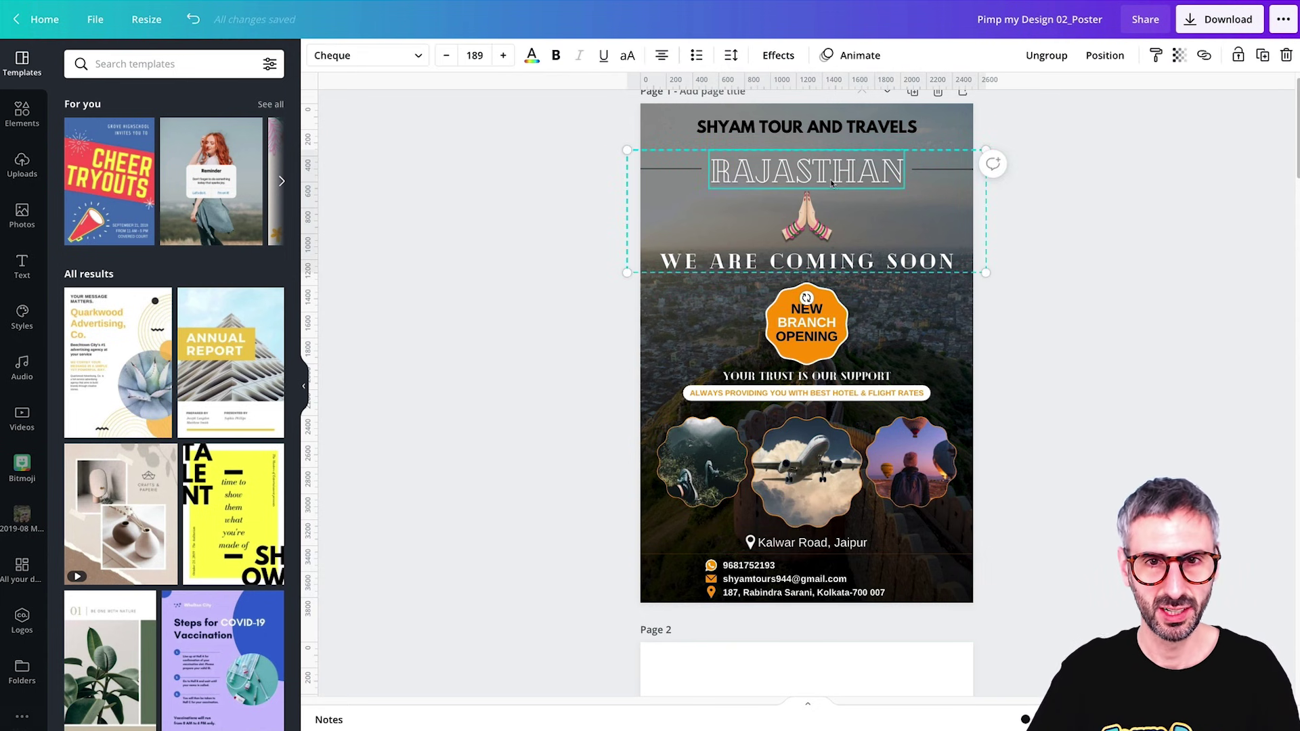
{"action": "left_click", "coordinate": [1047, 55]}
{"action": "left_click", "coordinate": [1123, 237]}
{"action": "left_click", "coordinate": [864, 386]}
{"action": "left_click", "coordinate": [812, 338]}
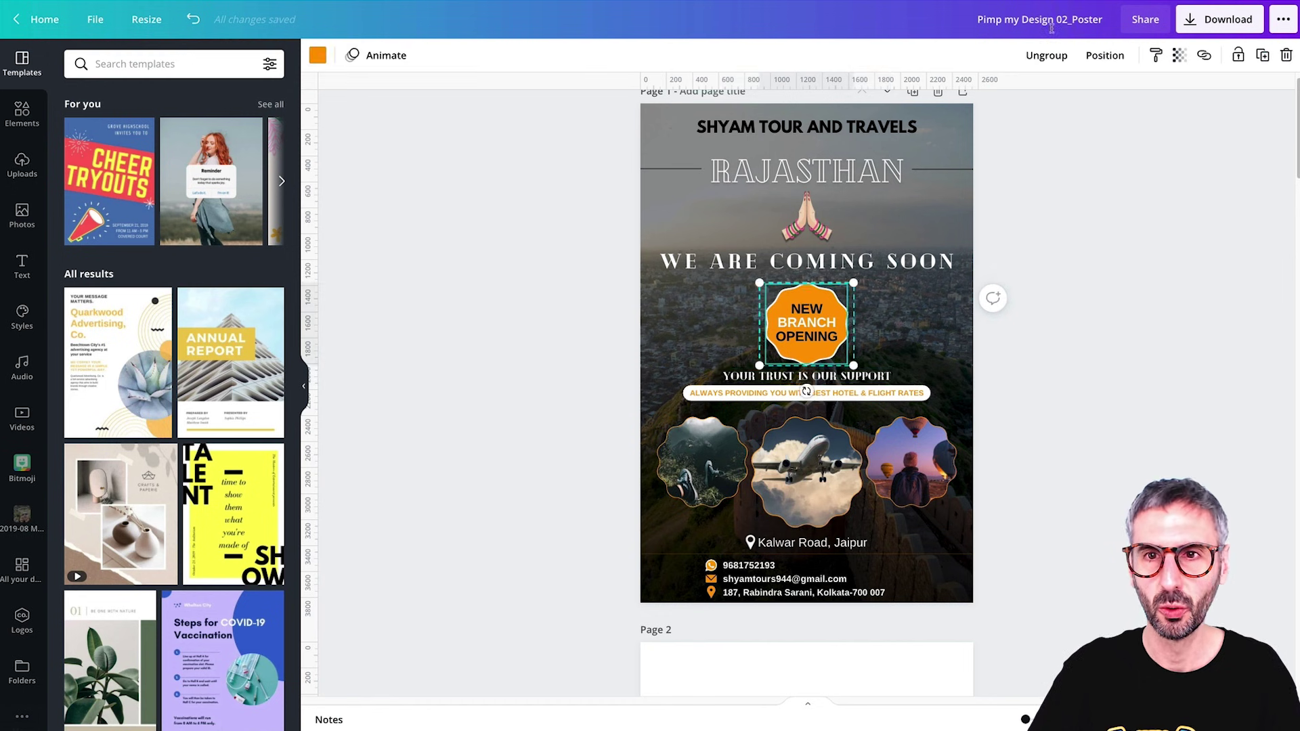
{"action": "left_click", "coordinate": [1047, 54]}
Select the RAJASTHAN title text for copying.
{"action": "left_click", "coordinate": [809, 181]}
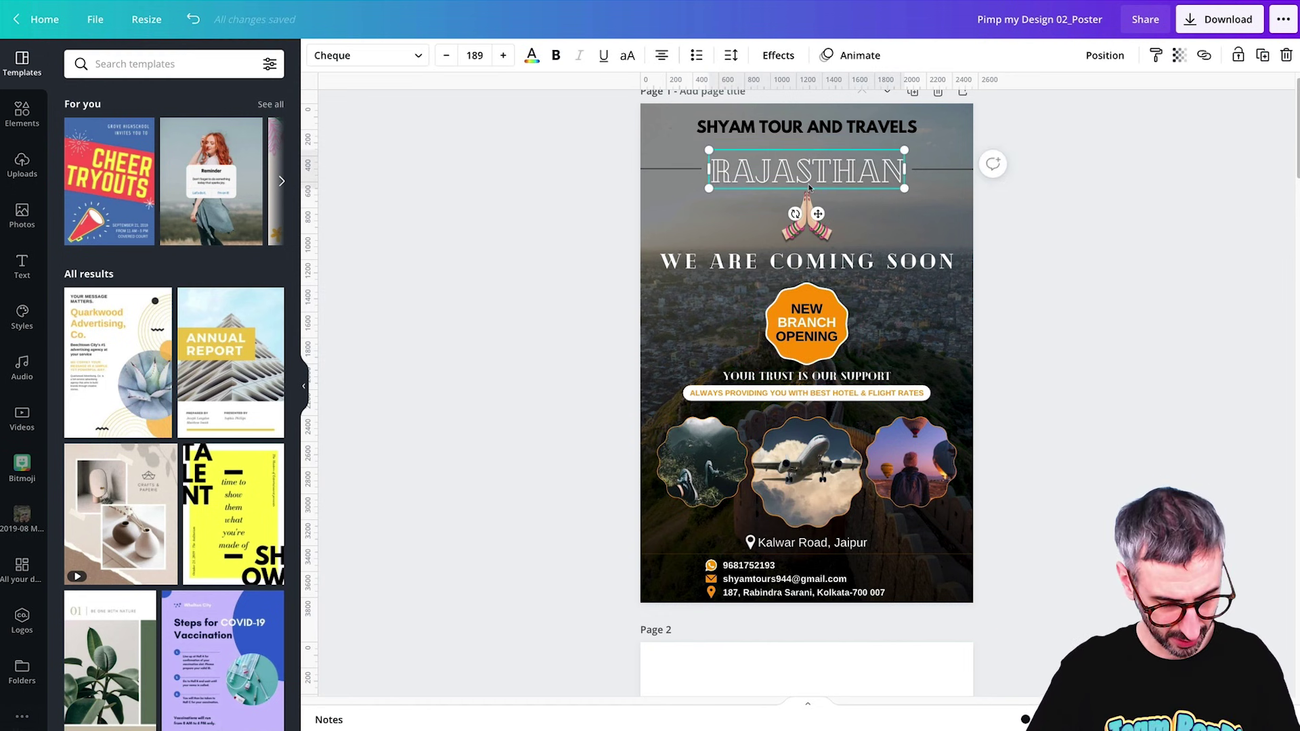
{"action": "scroll", "coordinate": [809, 189], "scroll_direction": "down", "scroll_amount": 3}
{"action": "scroll", "coordinate": [773, 244], "scroll_direction": "up", "scroll_amount": 4}
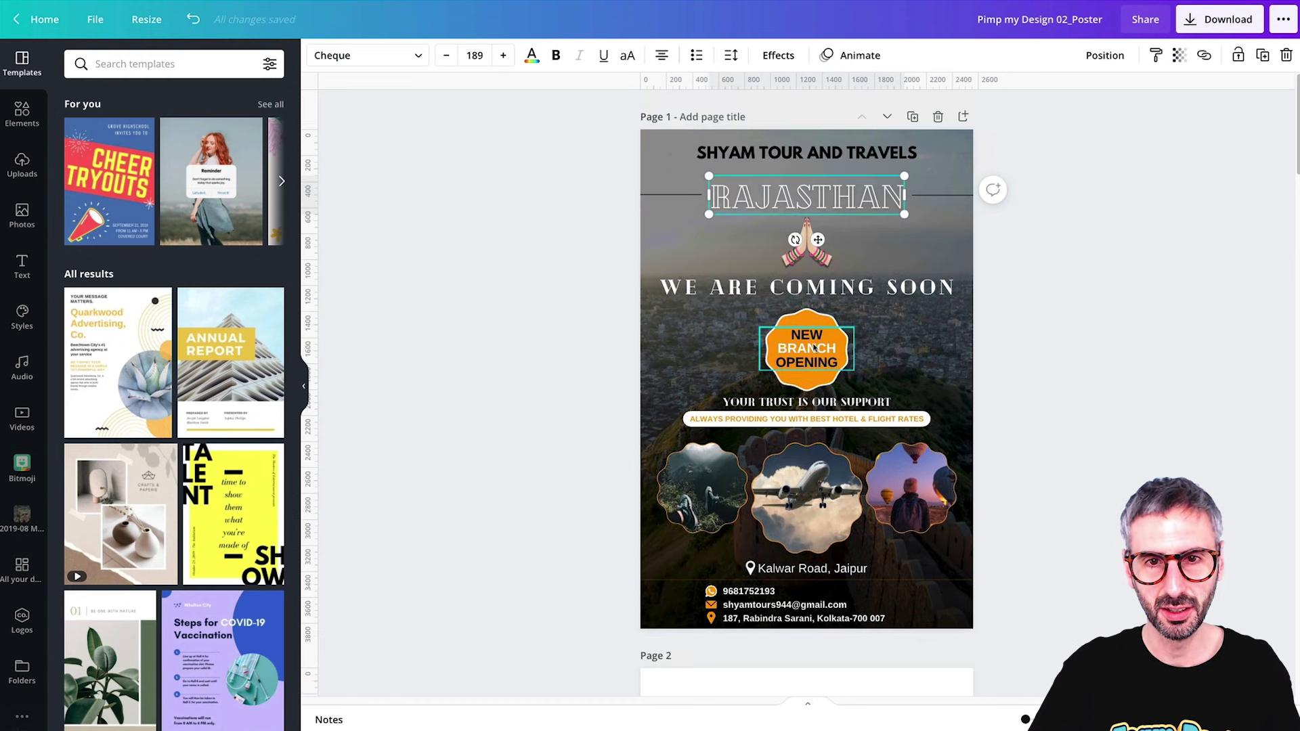
{"action": "scroll", "coordinate": [774, 244], "scroll_direction": "down", "scroll_amount": 4}
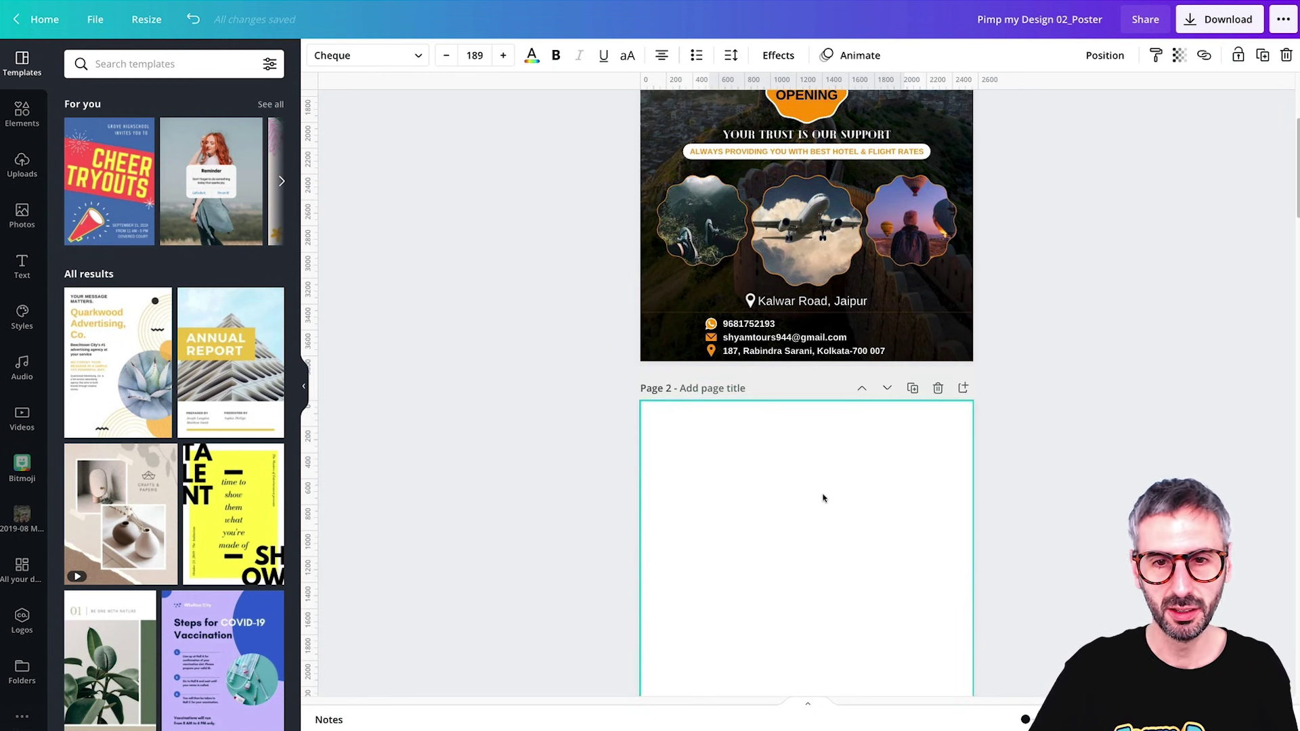
Give page 2 a dark navy background and paste the RAJASTHAN title onto it.
{"action": "left_click", "coordinate": [821, 496]}
{"action": "left_click", "coordinate": [318, 58]}
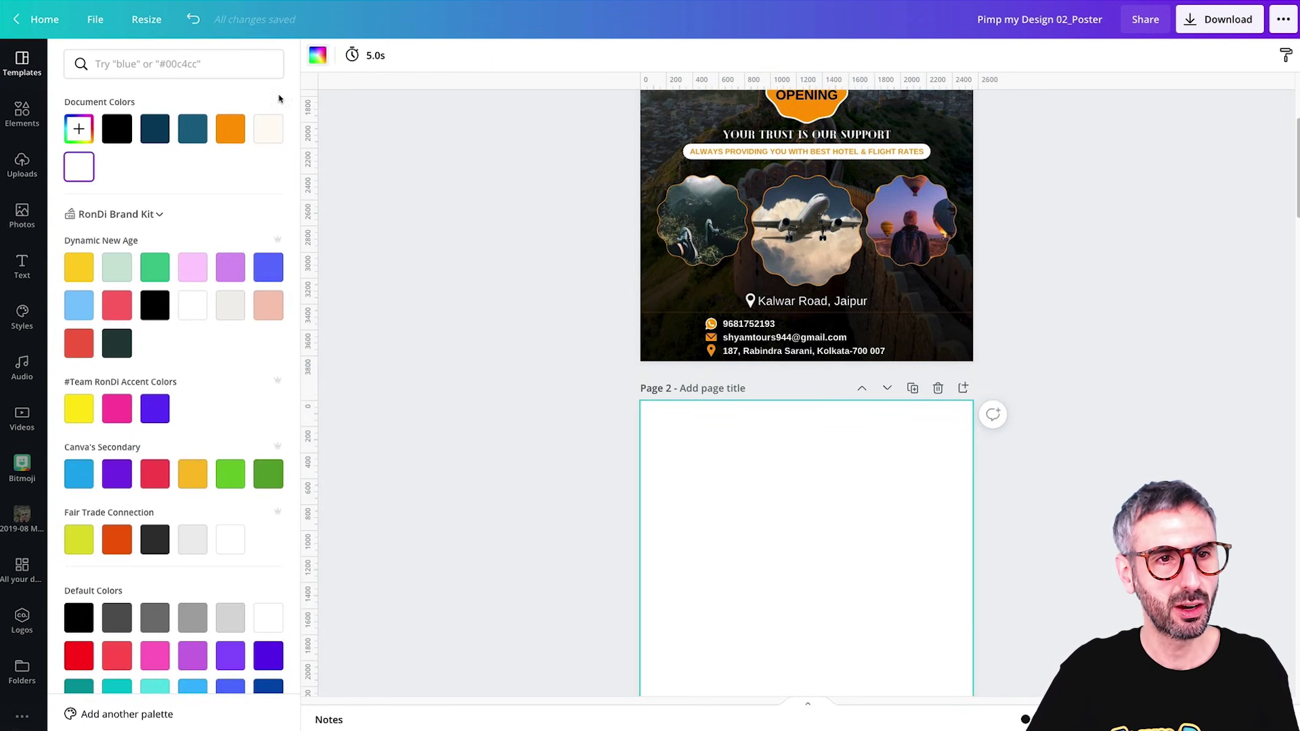
{"action": "left_click", "coordinate": [155, 129]}
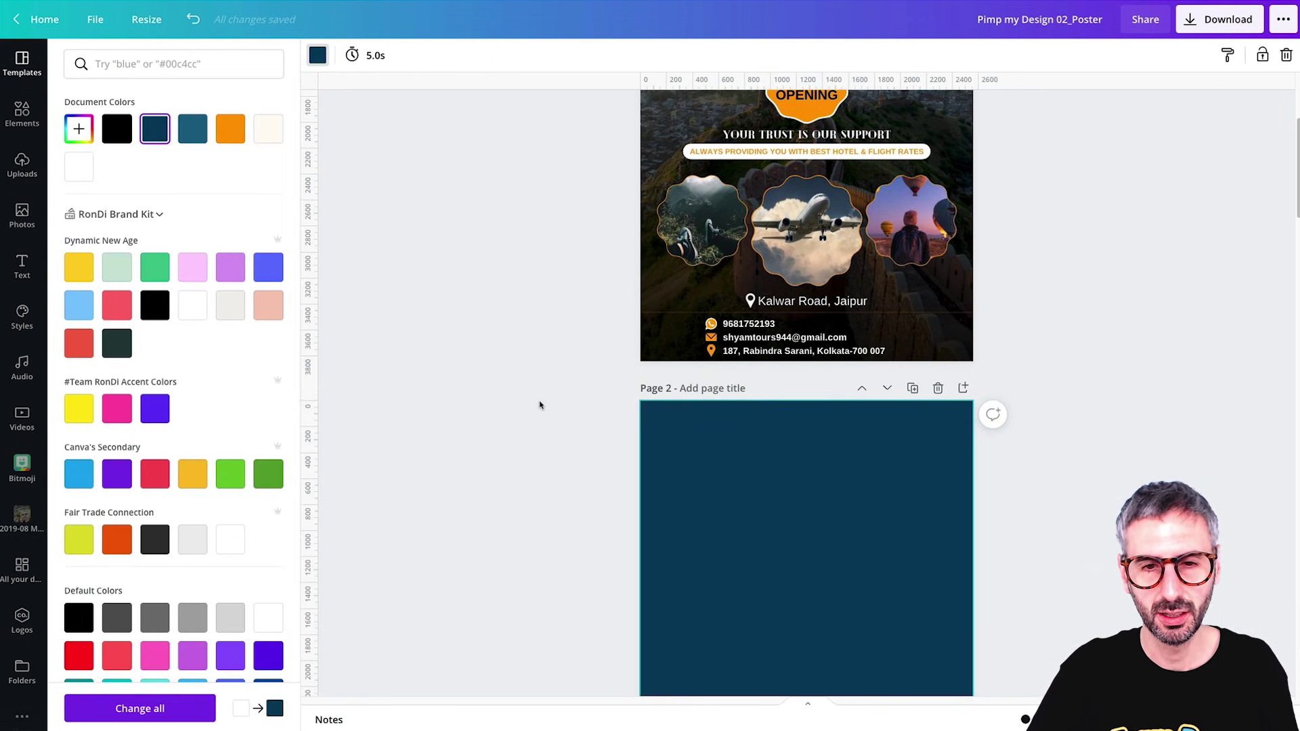
{"action": "scroll", "coordinate": [750, 391], "scroll_direction": "down", "scroll_amount": 2}
{"action": "type", "text": "RAJASTHAN"}
Reposition the pasted RAJASTHAN title slightly lower on page 2.
{"action": "left_click", "coordinate": [1116, 238]}
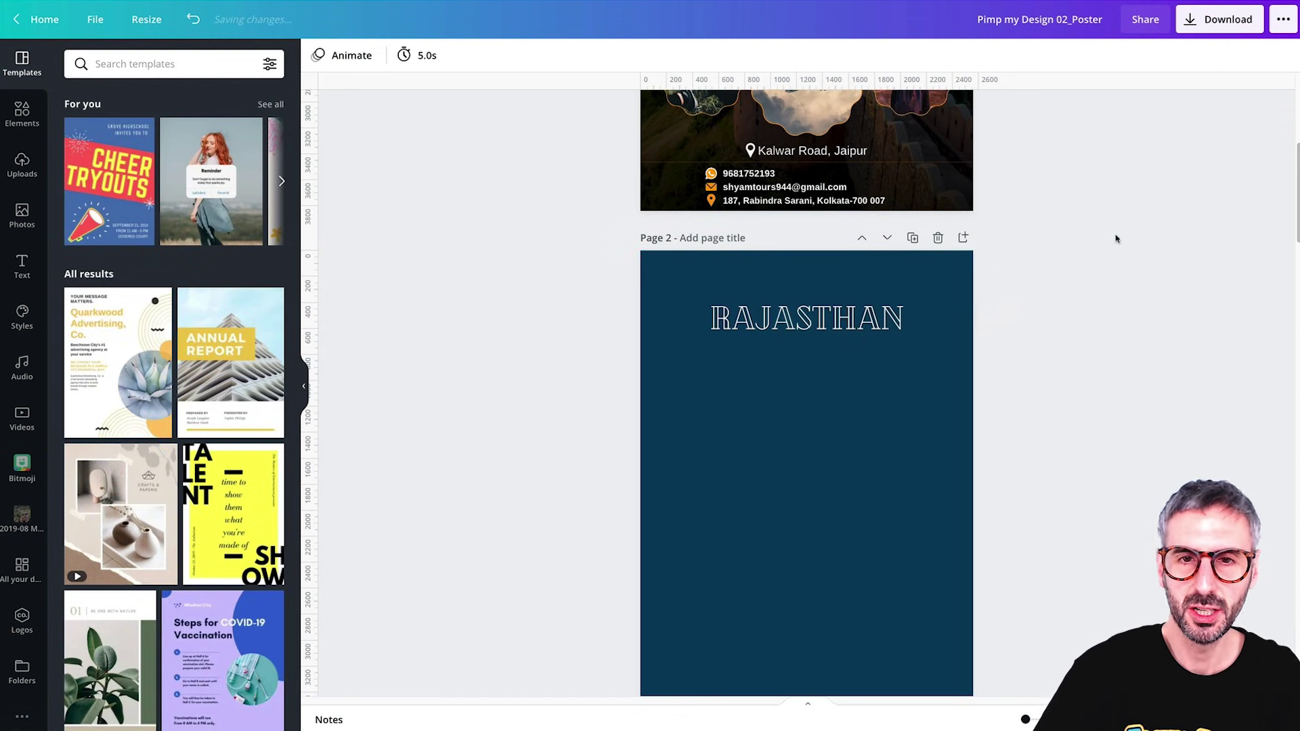
{"action": "scroll", "coordinate": [1115, 238], "scroll_direction": "up", "scroll_amount": 4}
{"action": "scroll", "coordinate": [1116, 236], "scroll_direction": "up", "scroll_amount": 2}
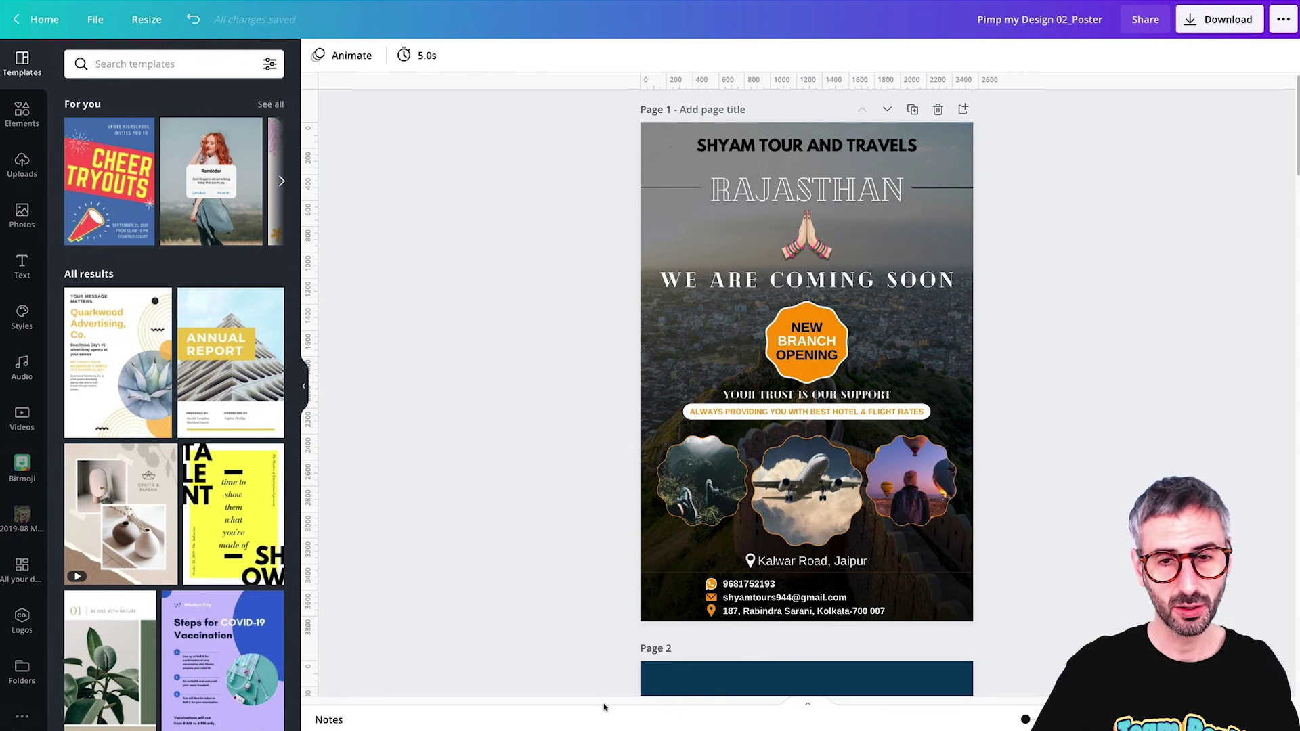
{"action": "scroll", "coordinate": [609, 650], "scroll_direction": "down", "scroll_amount": 5}
{"action": "left_click_drag", "start_coordinate": [805, 362], "coordinate": [805, 384]}
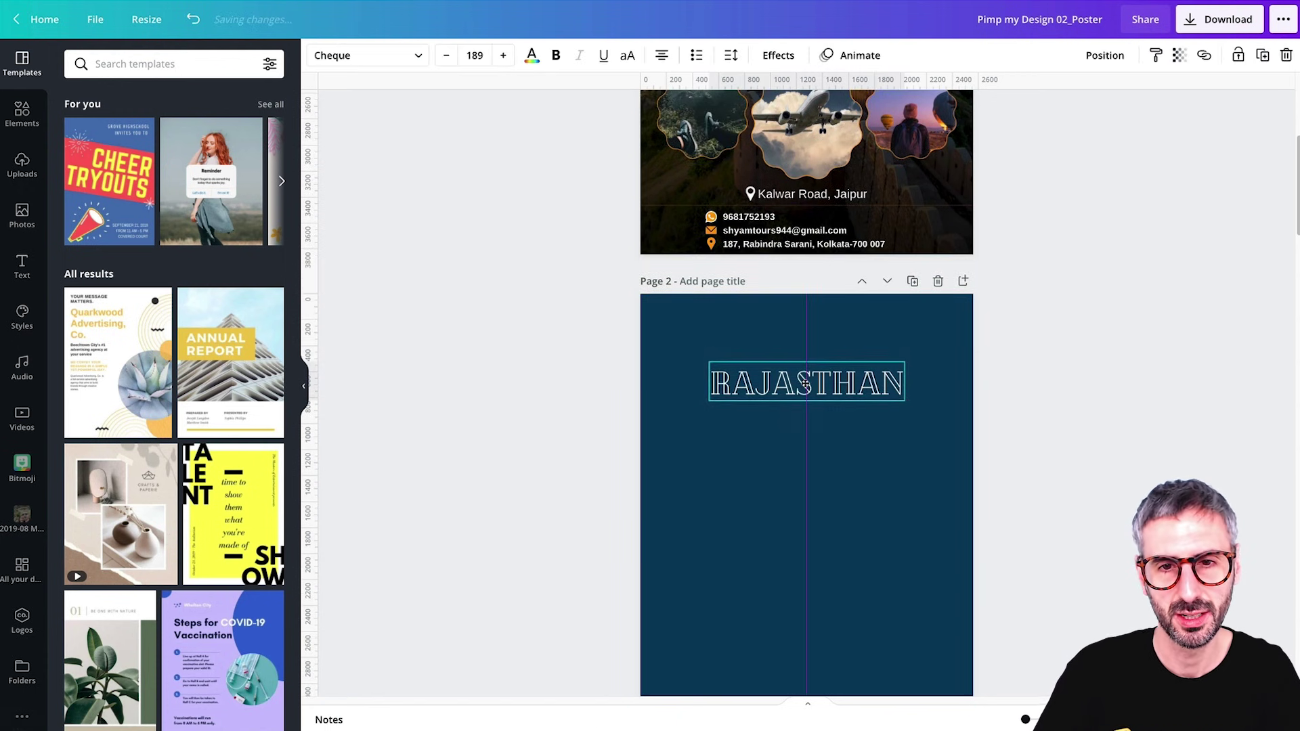
{"action": "scroll", "coordinate": [805, 384], "scroll_direction": "up", "scroll_amount": 5}
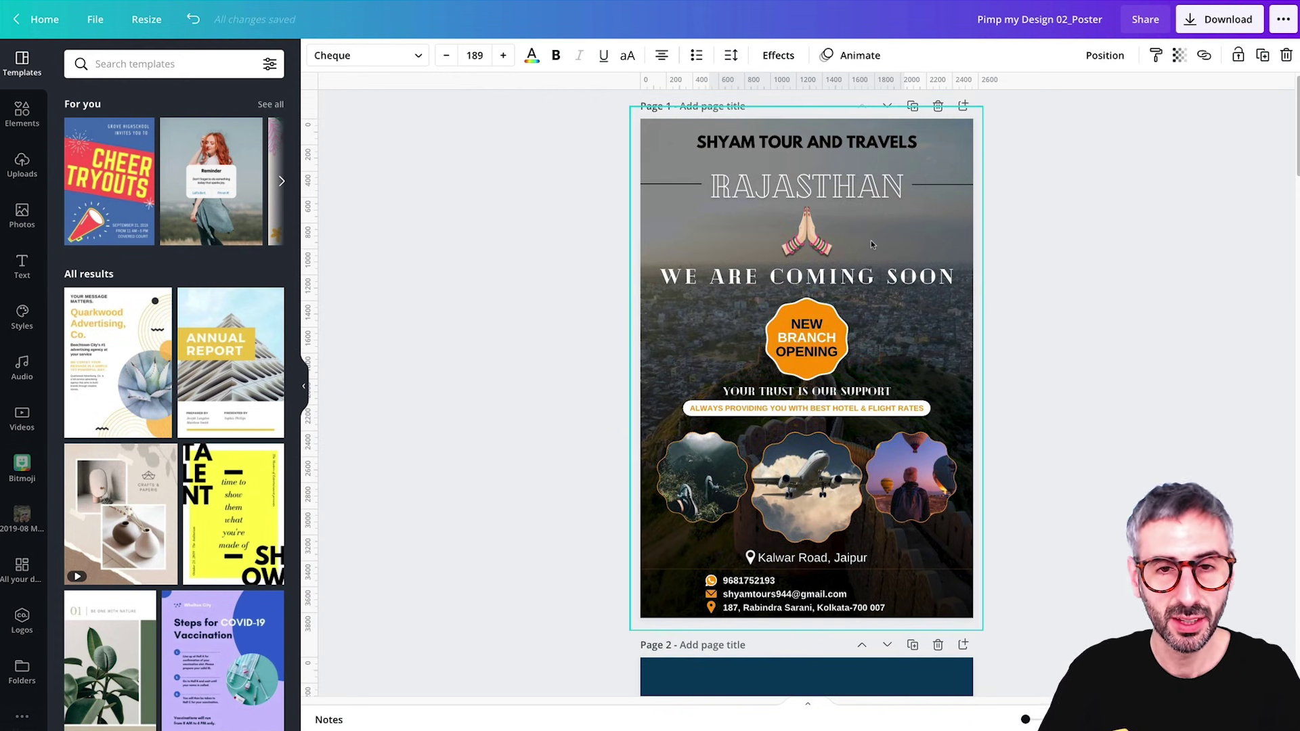
Copy the SHYAM TOUR AND TRAVELS heading onto the navy second page.
{"action": "double_click", "coordinate": [848, 144]}
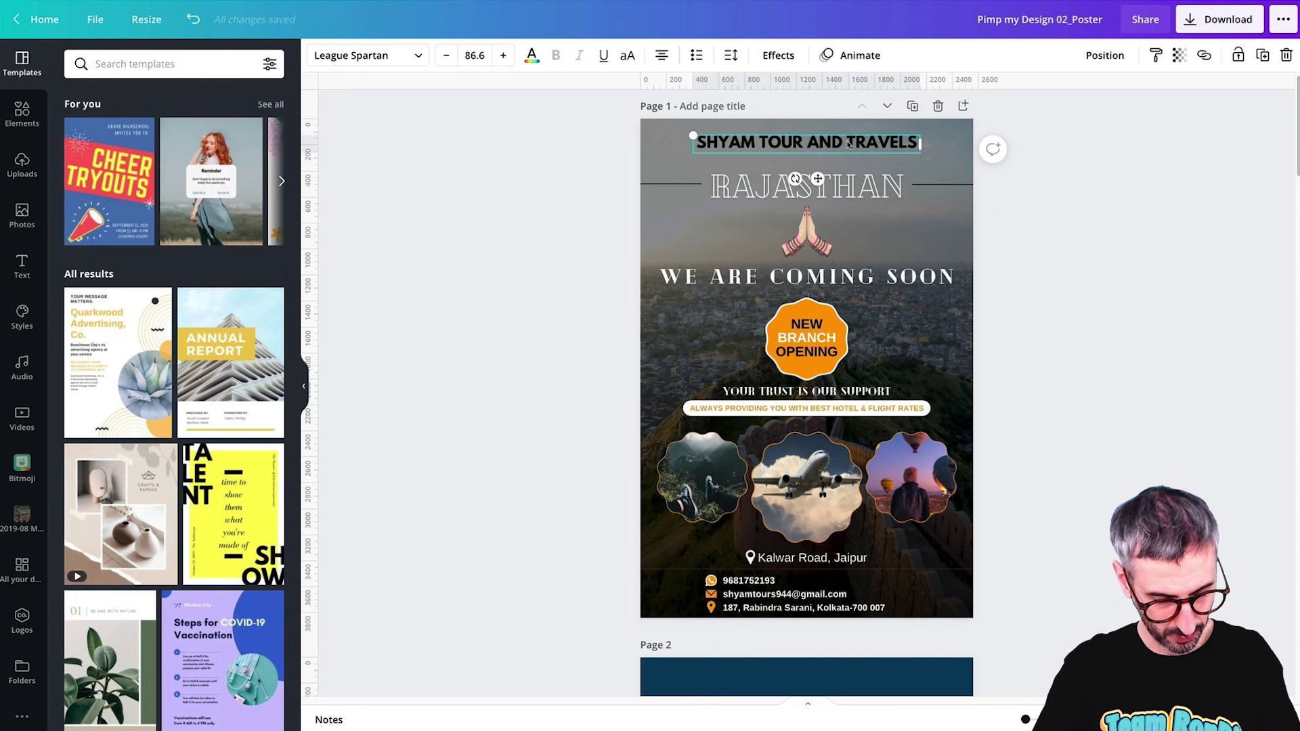
{"action": "scroll", "coordinate": [832, 197], "scroll_direction": "down", "scroll_amount": 10}
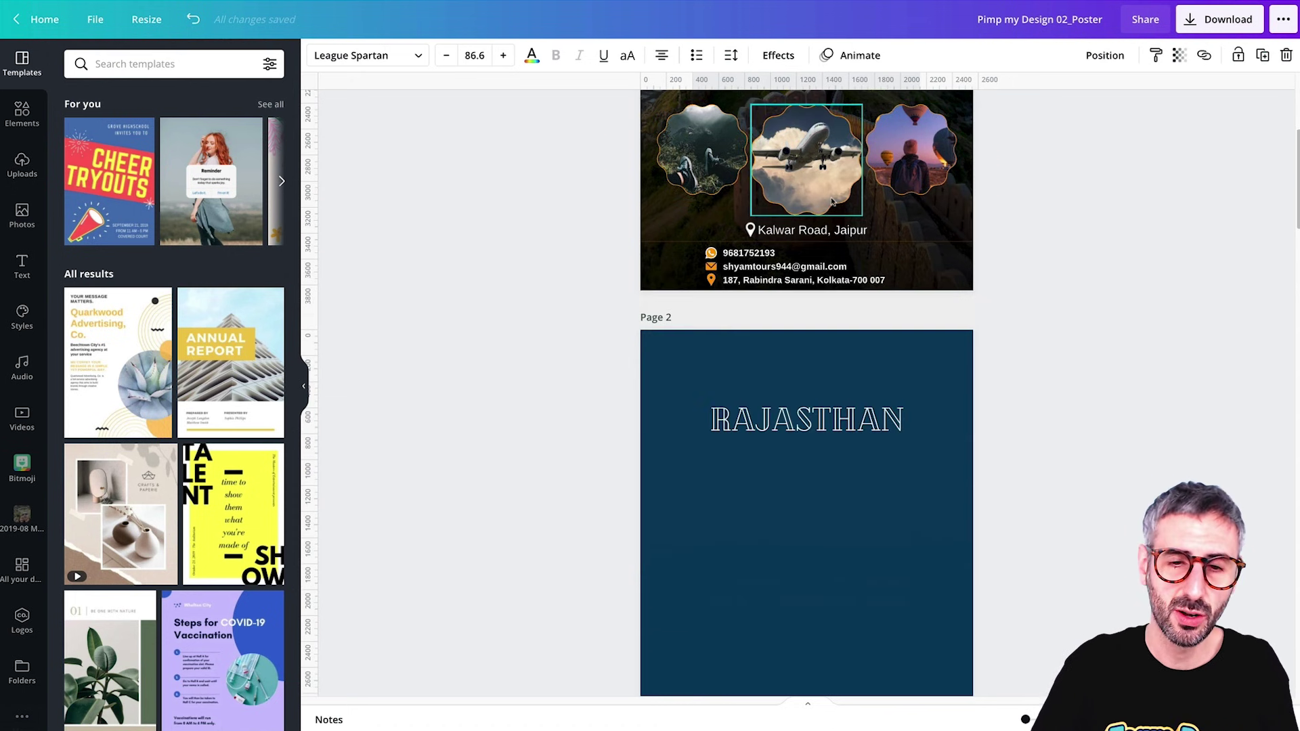
{"action": "left_click", "coordinate": [806, 431]}
{"action": "key", "text": "ctrl+z"}
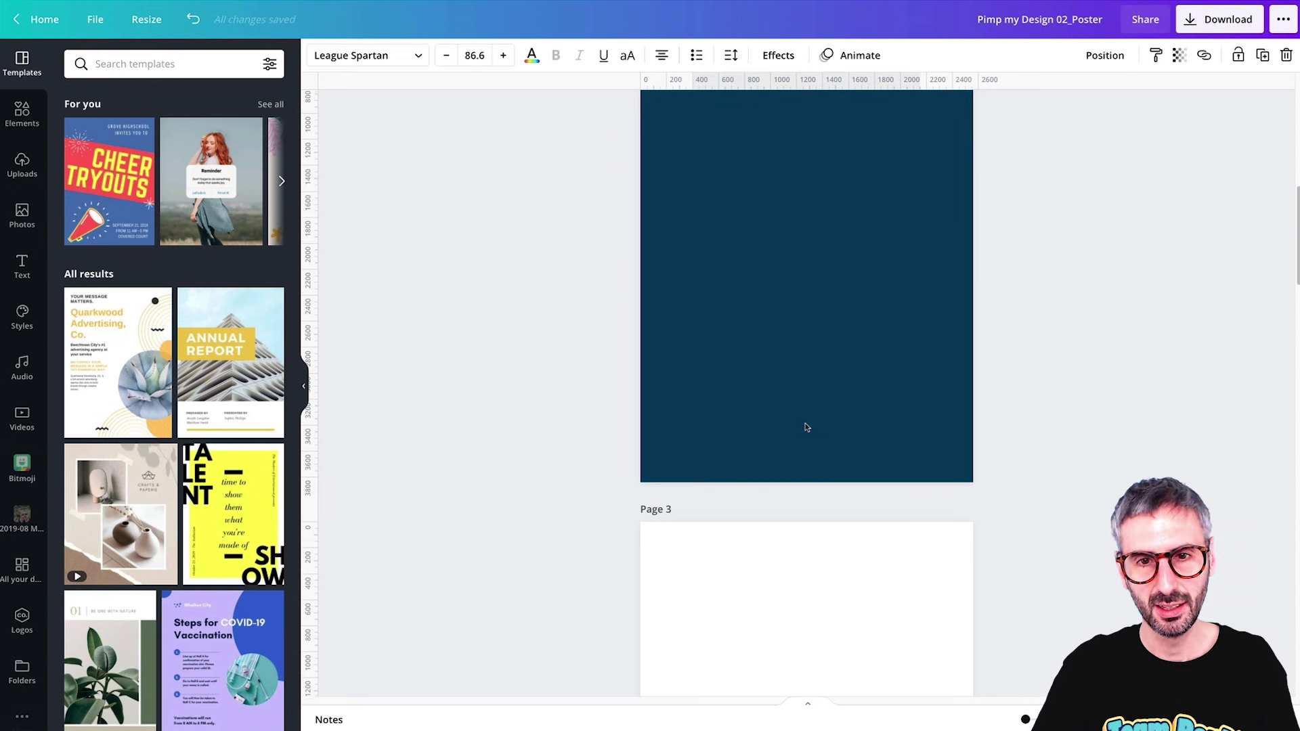
Select the WE ARE COMING SOON text on page 1.
{"action": "scroll", "coordinate": [804, 338], "scroll_direction": "up", "scroll_amount": 6}
{"action": "scroll", "coordinate": [781, 264], "scroll_direction": "up", "scroll_amount": 3}
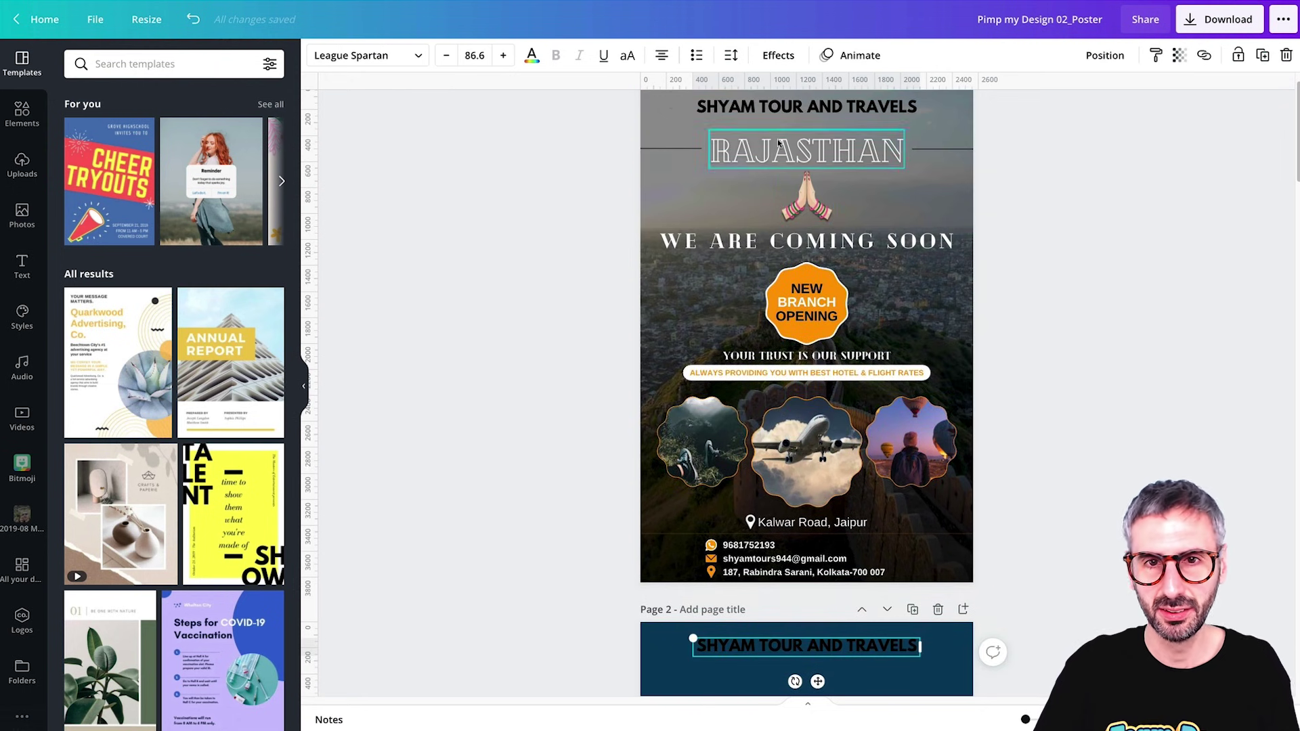
{"action": "scroll", "coordinate": [938, 276], "scroll_direction": "up", "scroll_amount": 1}
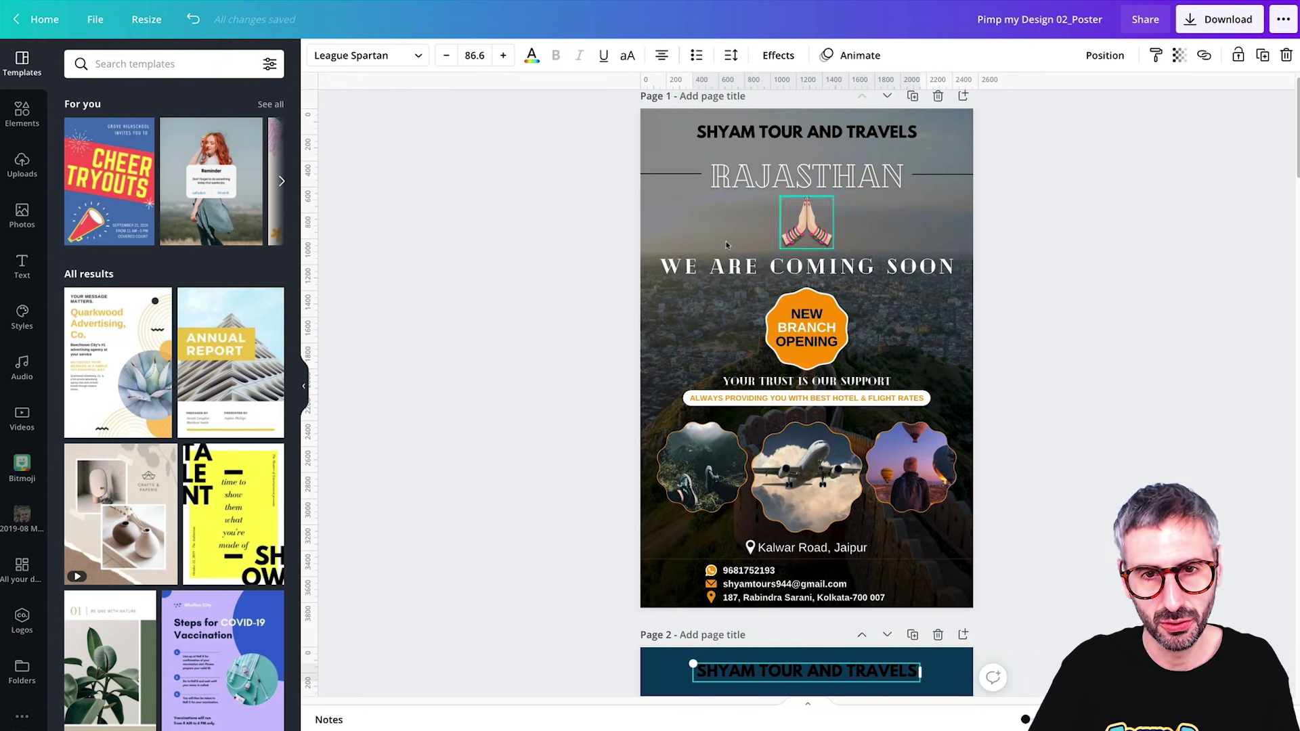
{"action": "scroll", "coordinate": [794, 309], "scroll_direction": "down", "scroll_amount": 2}
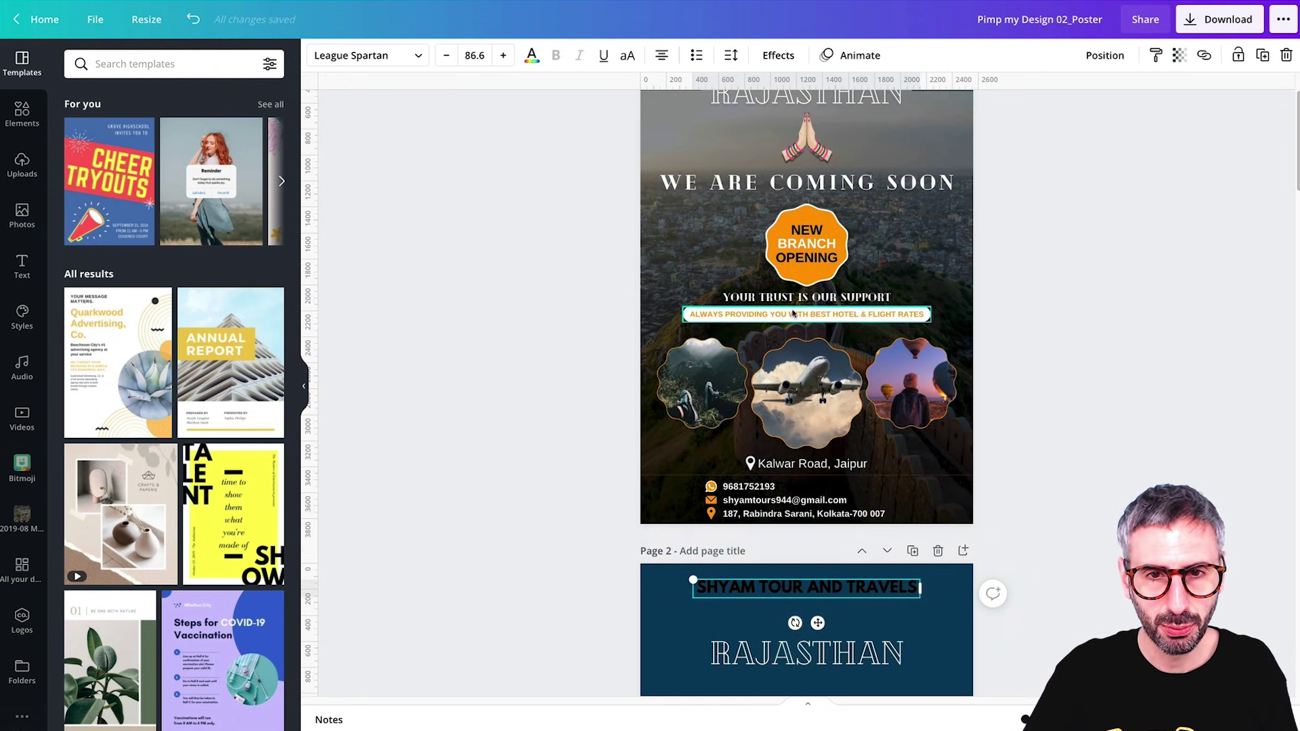
{"action": "scroll", "coordinate": [794, 309], "scroll_direction": "up", "scroll_amount": 3}
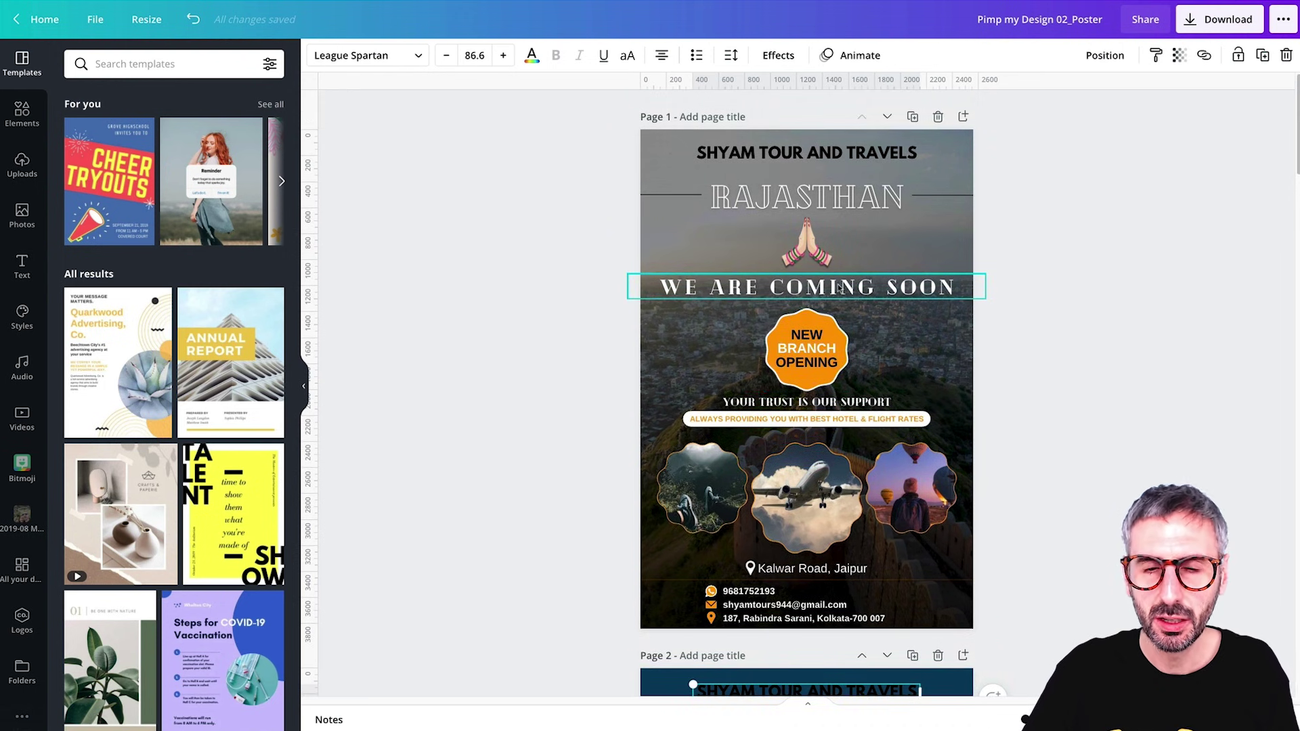
{"action": "left_click", "coordinate": [931, 296]}
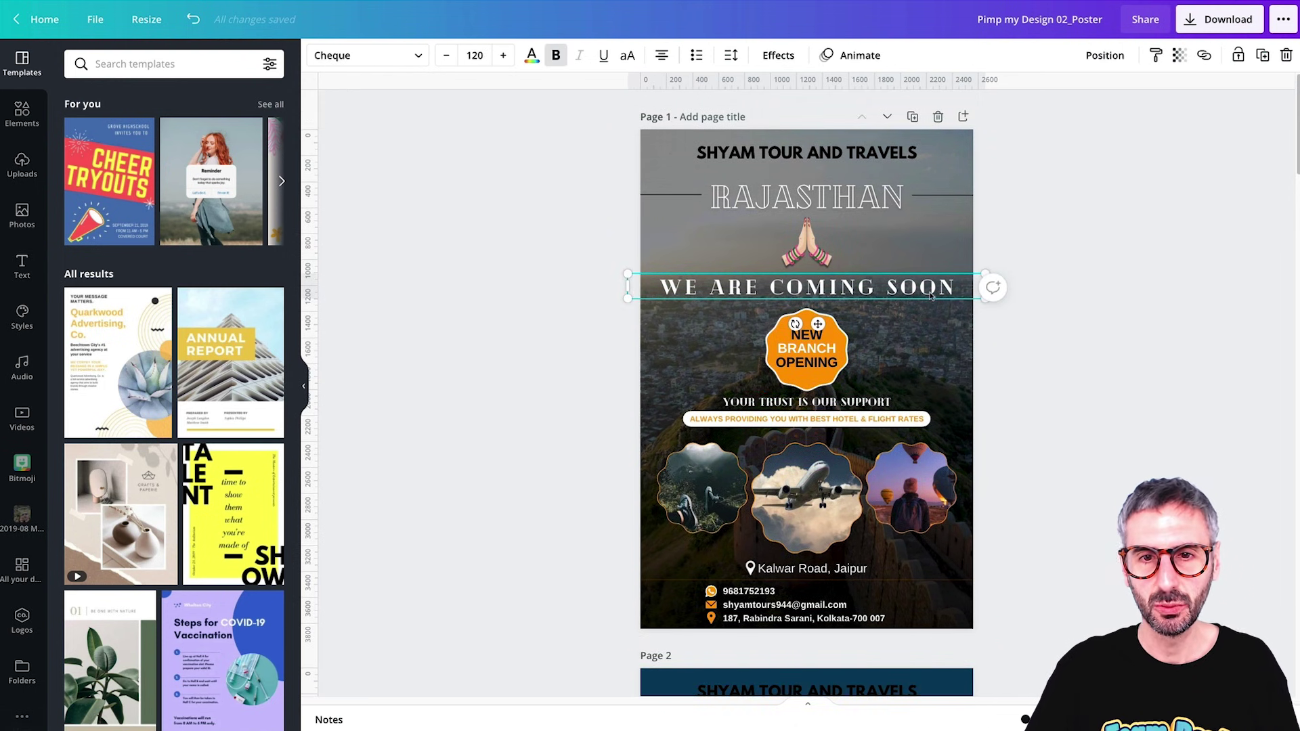
{"action": "scroll", "coordinate": [930, 296], "scroll_direction": "down", "scroll_amount": 9}
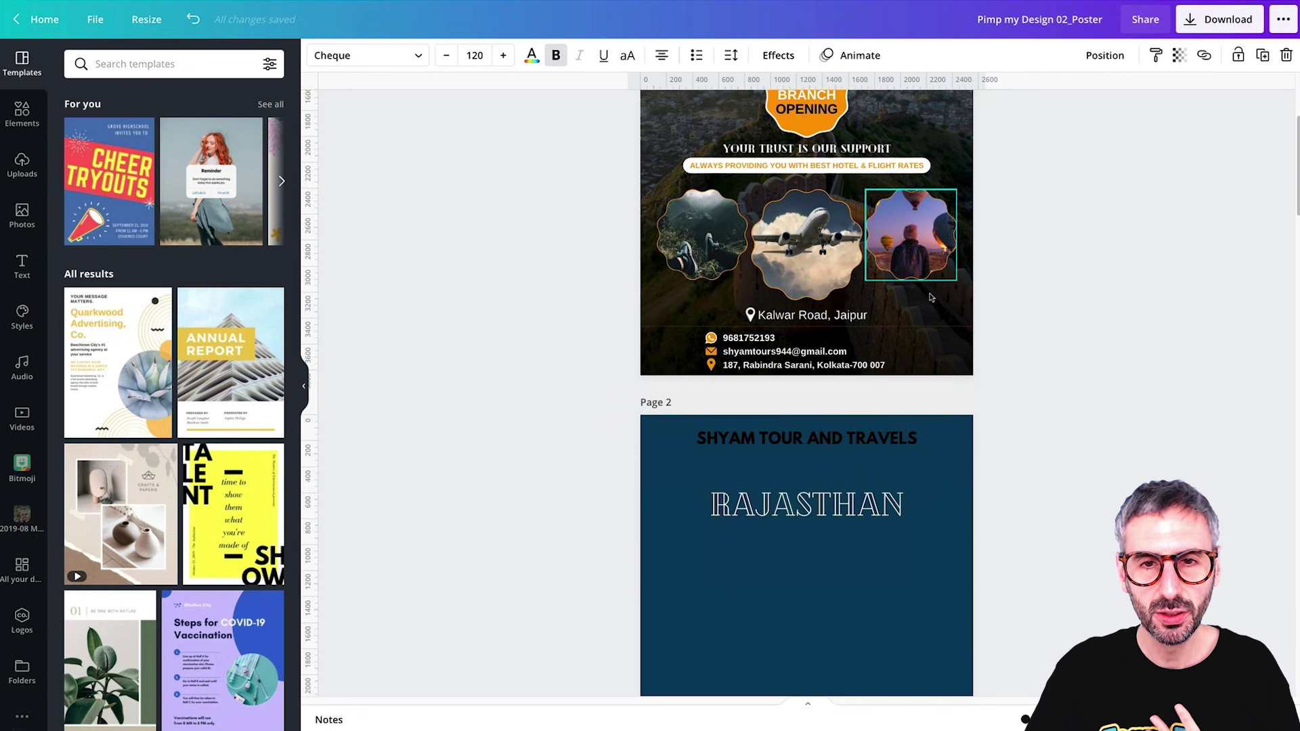
Paste WE ARE COMING SOON onto page 2 and retype it as OPENING SOON.
{"action": "left_click", "coordinate": [863, 492]}
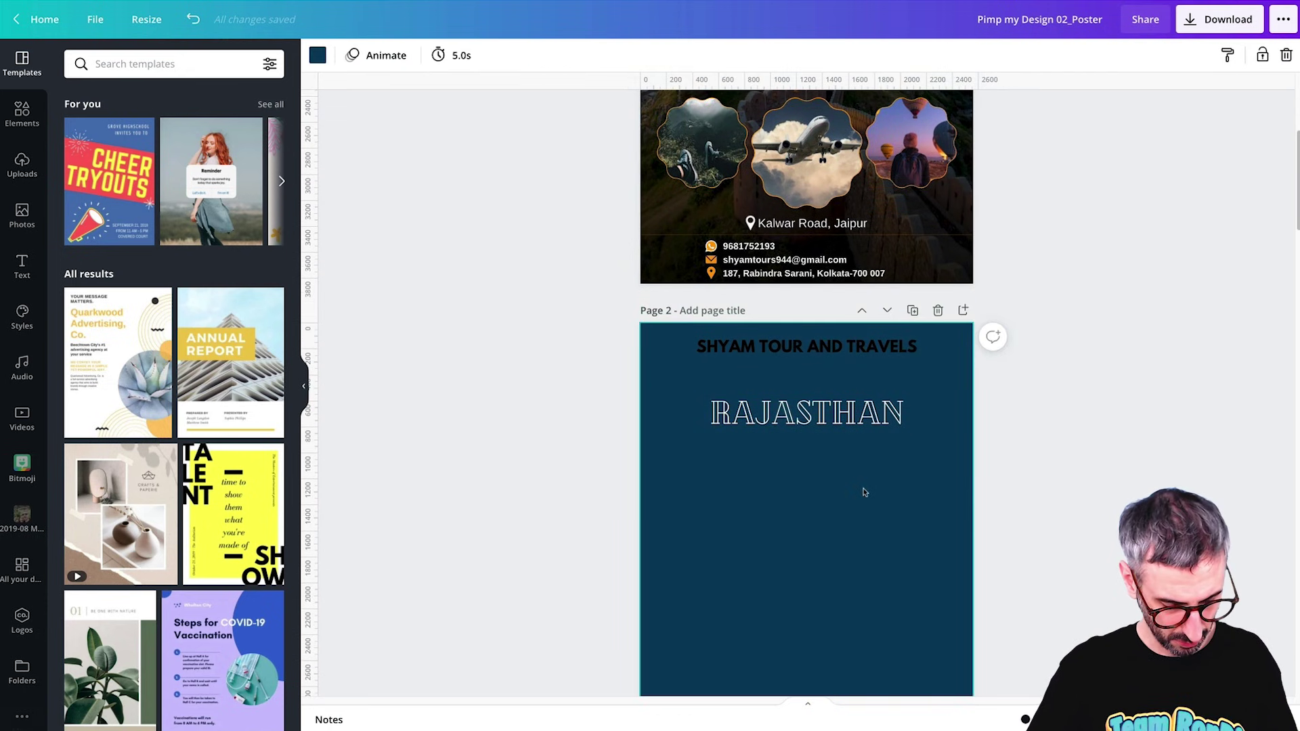
{"action": "type", "text": "WE ARE COMING SOON"}
{"action": "left_click", "coordinate": [875, 590]}
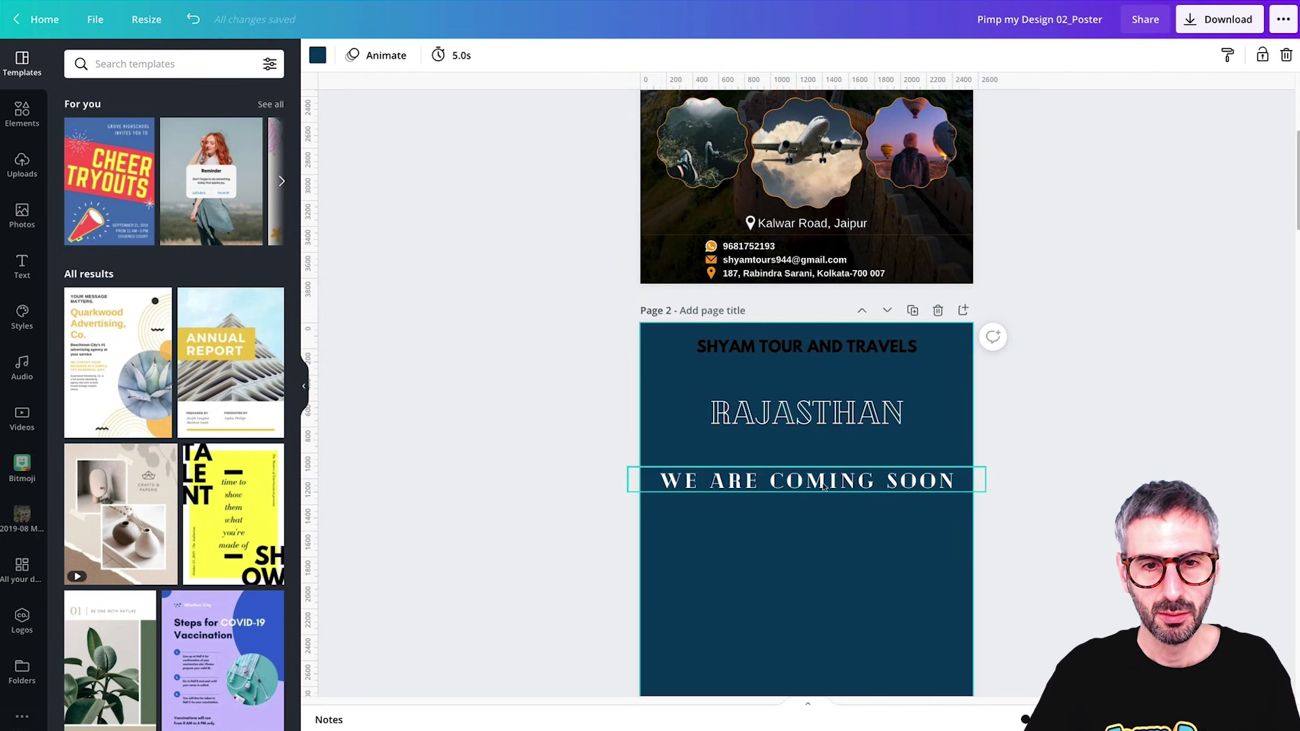
{"action": "left_click", "coordinate": [652, 480]}
{"action": "left_click_drag", "start_coordinate": [660, 481], "coordinate": [840, 482]}
{"action": "scroll", "coordinate": [853, 482], "scroll_direction": "up", "scroll_amount": 4}
{"action": "scroll", "coordinate": [871, 481], "scroll_direction": "down", "scroll_amount": 3}
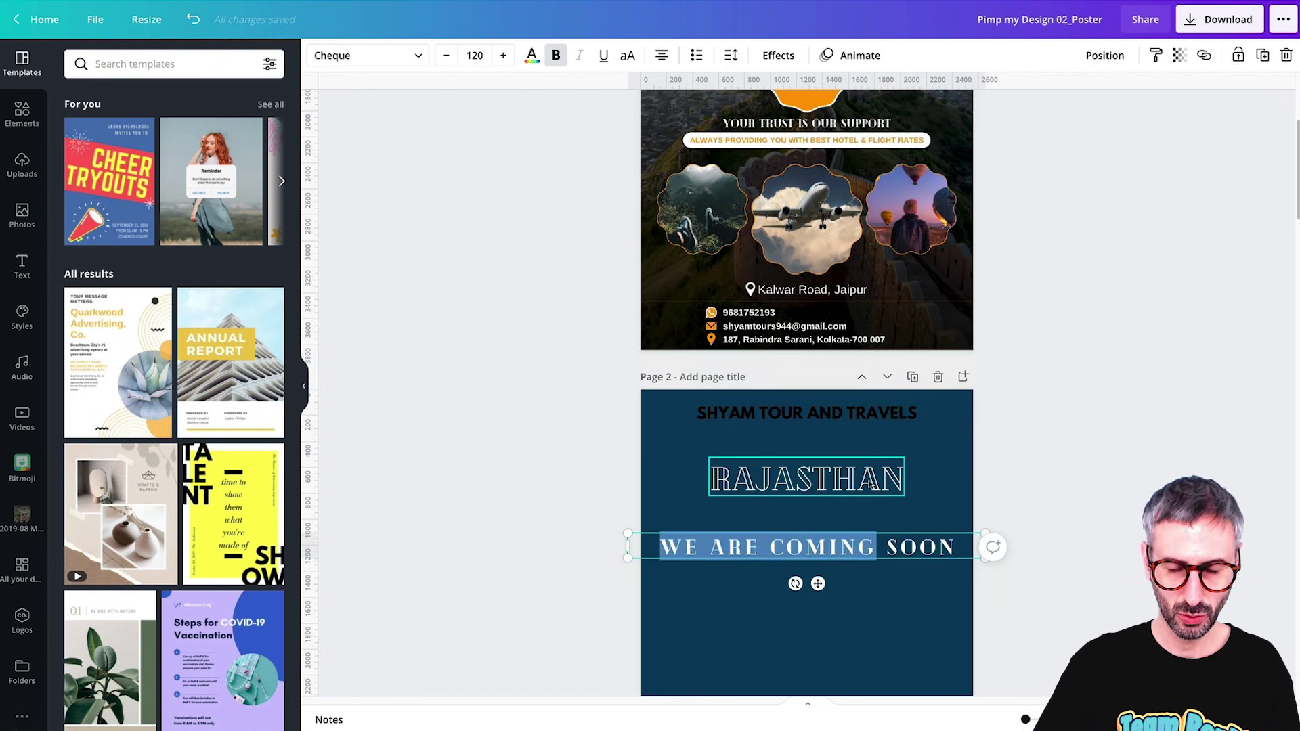
{"action": "type", "text": "OPENING"}
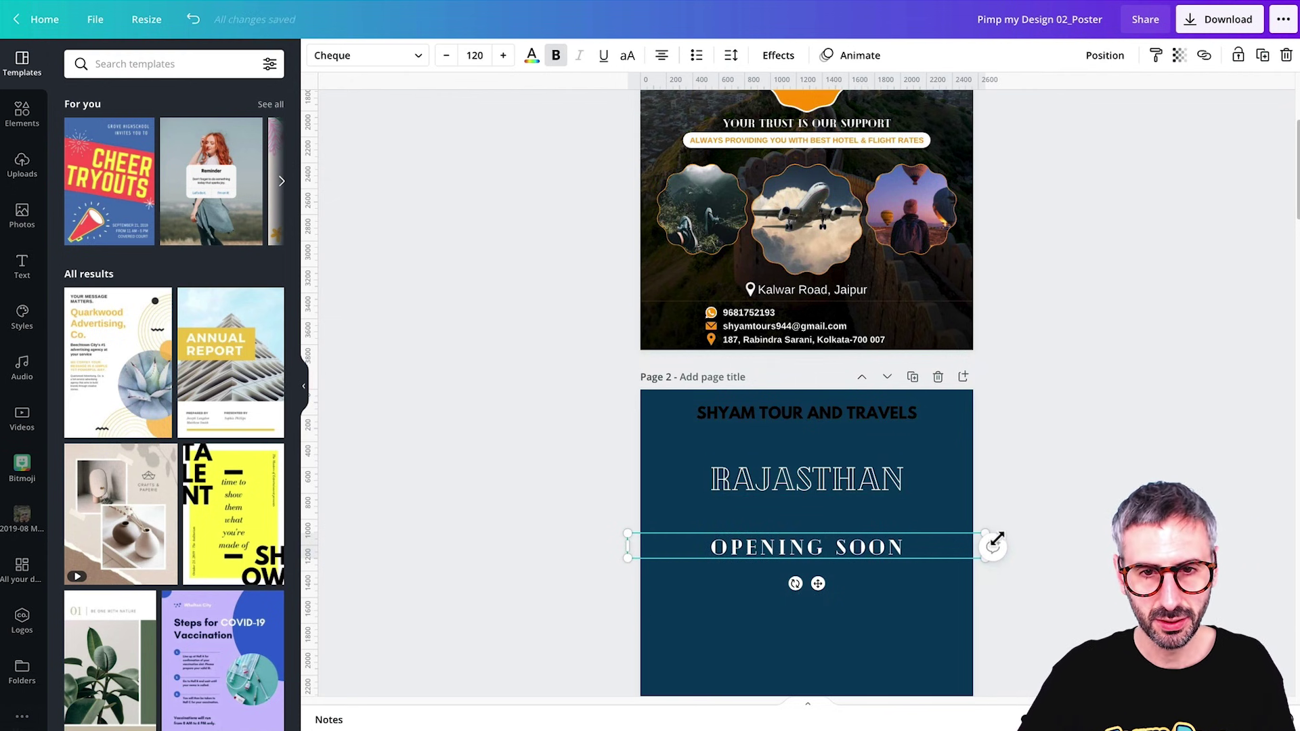
Shrink OPENING SOON and move it up beneath RAJASTHAN.
{"action": "left_click_drag", "start_coordinate": [985, 557], "coordinate": [896, 559]}
{"action": "left_click_drag", "start_coordinate": [757, 549], "coordinate": [801, 511]}
{"action": "left_click", "coordinate": [769, 572]}
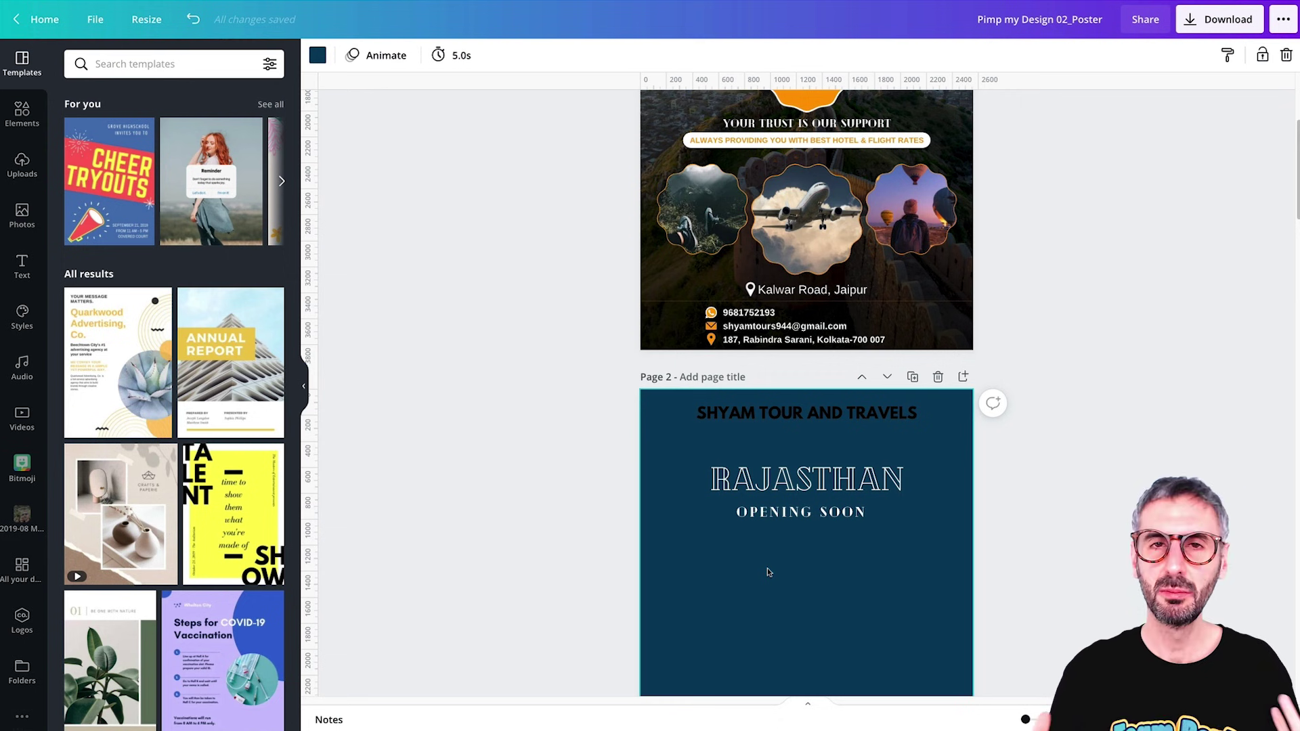
{"action": "left_click", "coordinate": [801, 512]}
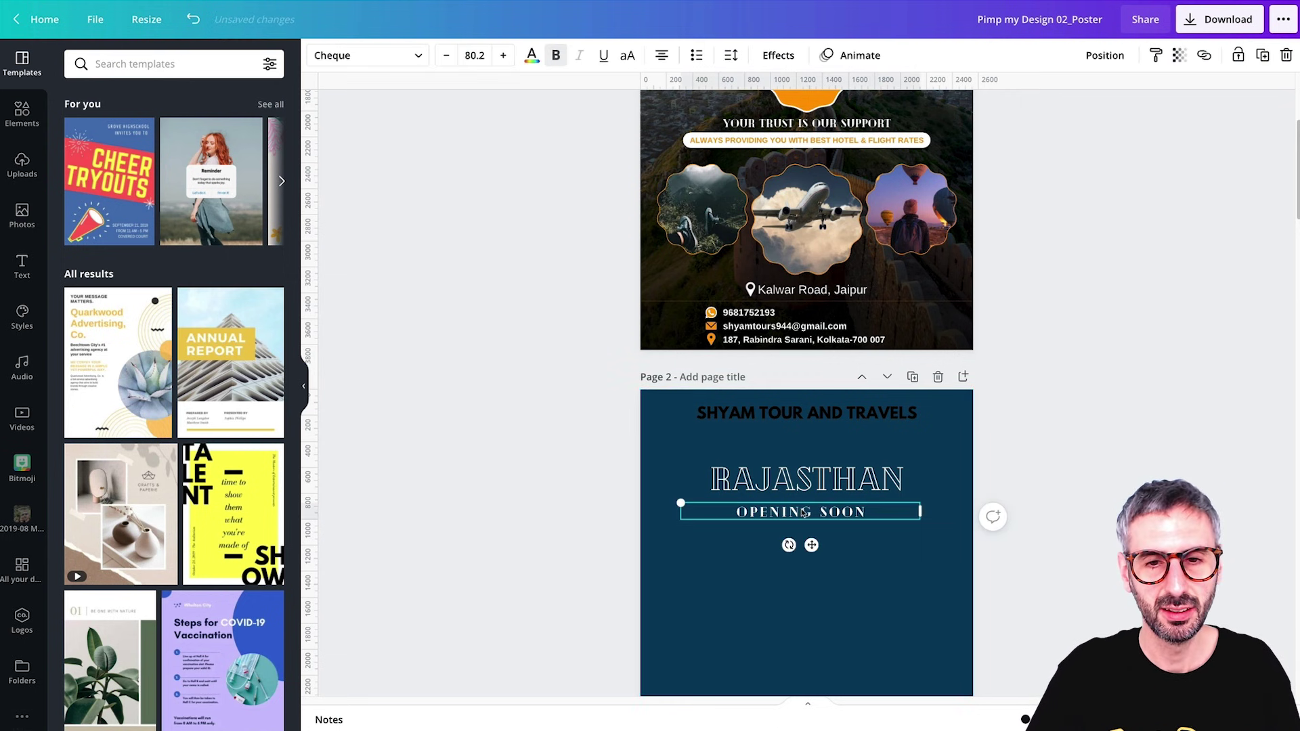
{"action": "left_click_drag", "start_coordinate": [800, 512], "coordinate": [805, 511]}
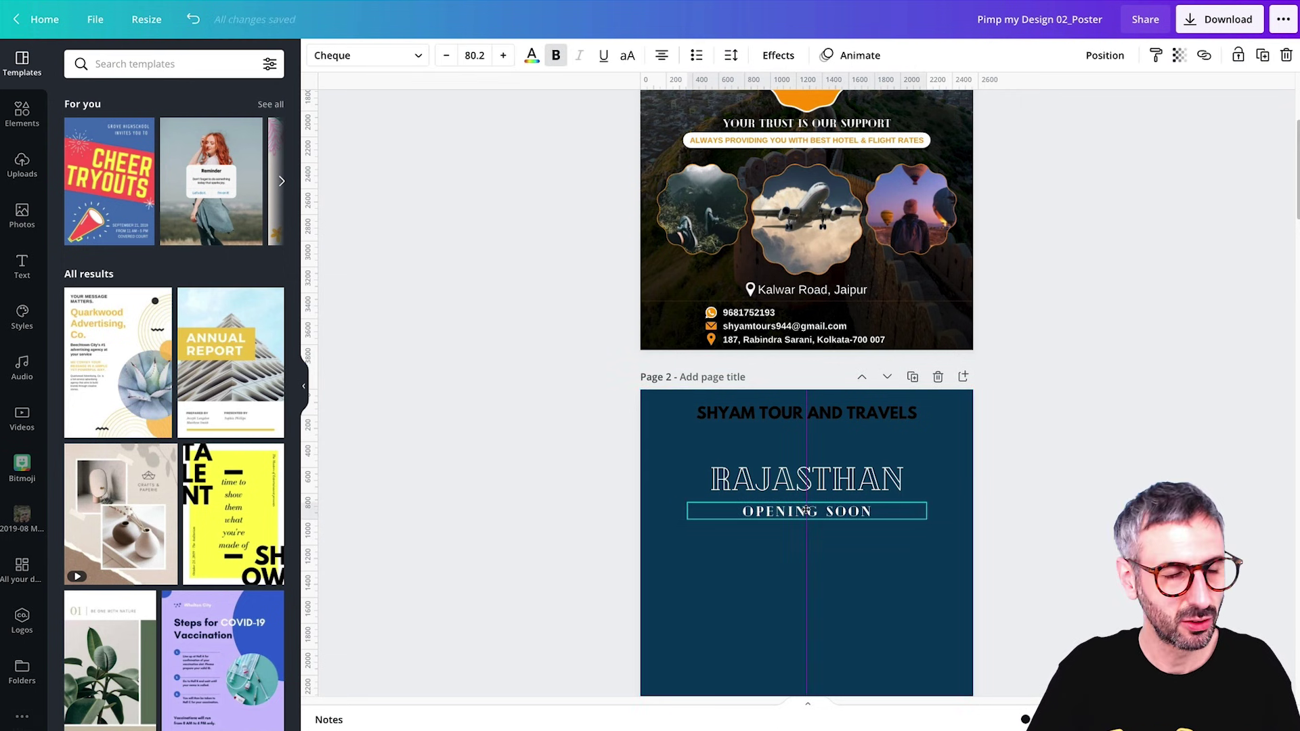
{"action": "key", "text": "ctrl+z"}
Enlarge and centre the RAJASTHAN title, nudging SHYAM TOUR AND TRAVELS down.
{"action": "left_click", "coordinate": [714, 474]}
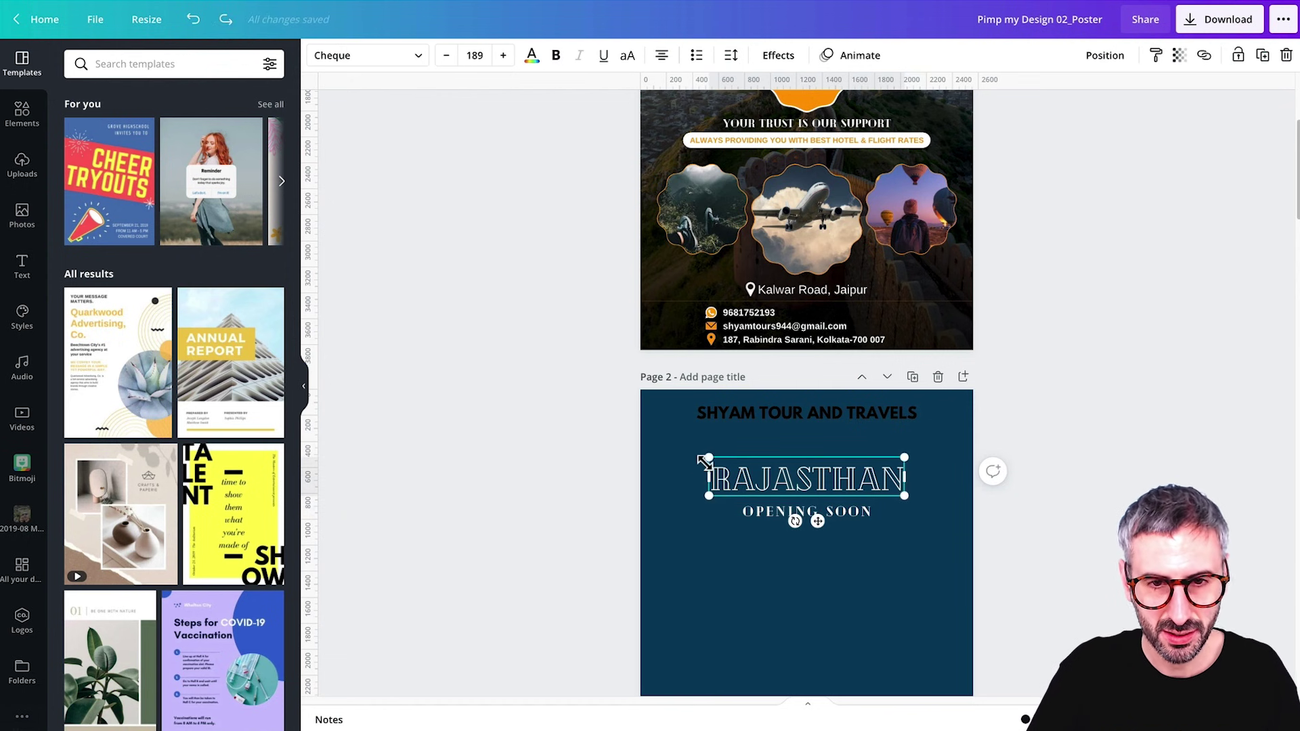
{"action": "left_click_drag", "start_coordinate": [704, 461], "coordinate": [675, 453]}
{"action": "left_click", "coordinate": [762, 509]}
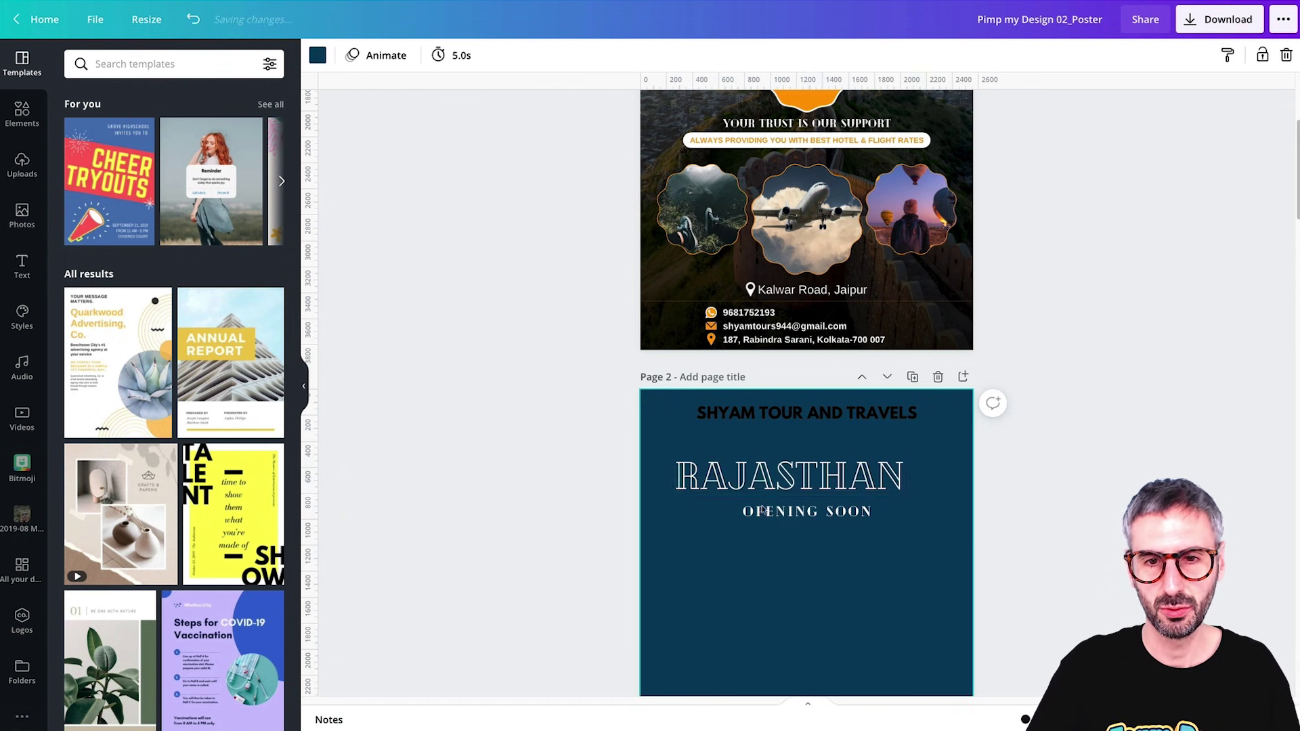
{"action": "left_click_drag", "start_coordinate": [761, 484], "coordinate": [777, 491]}
{"action": "left_click_drag", "start_coordinate": [780, 412], "coordinate": [779, 420]}
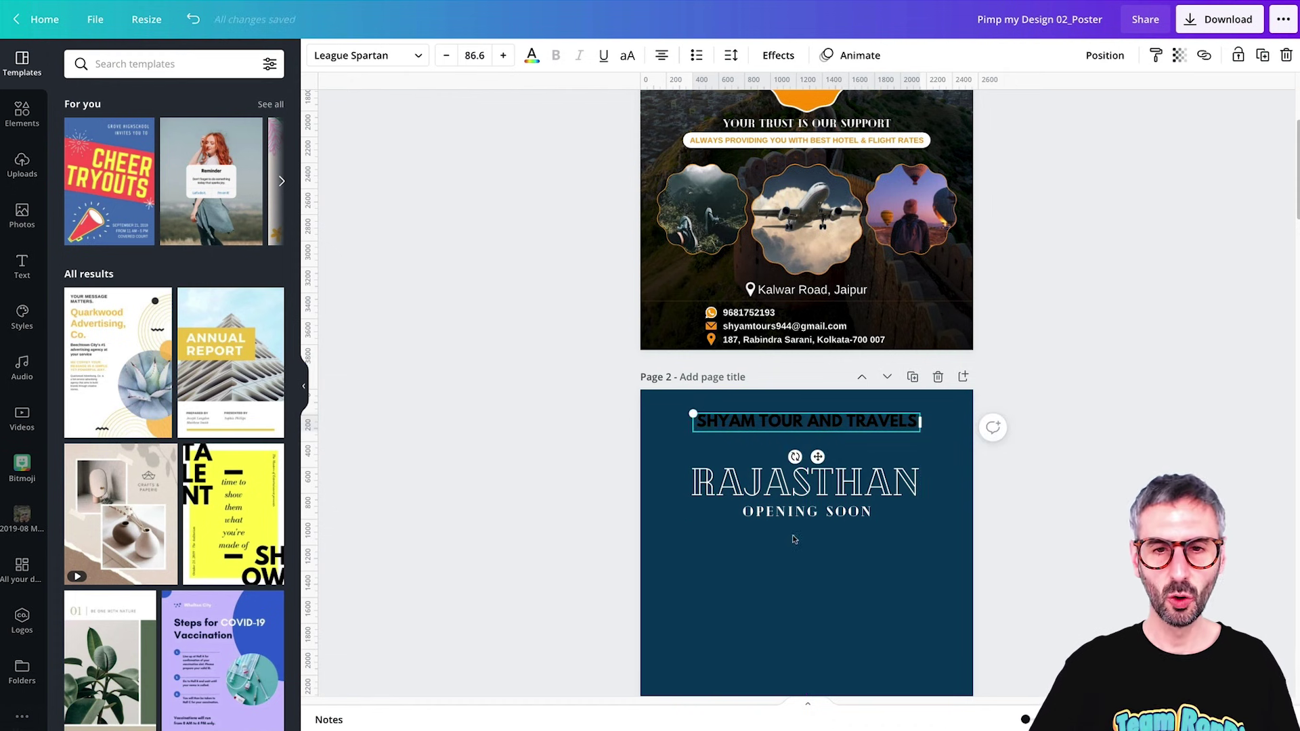
Select the ALWAYS PROVIDING rates caption on page 1.
{"action": "left_click", "coordinate": [814, 601]}
{"action": "scroll", "coordinate": [814, 602], "scroll_direction": "up", "scroll_amount": 3}
{"action": "scroll", "coordinate": [812, 606], "scroll_direction": "down", "scroll_amount": 4}
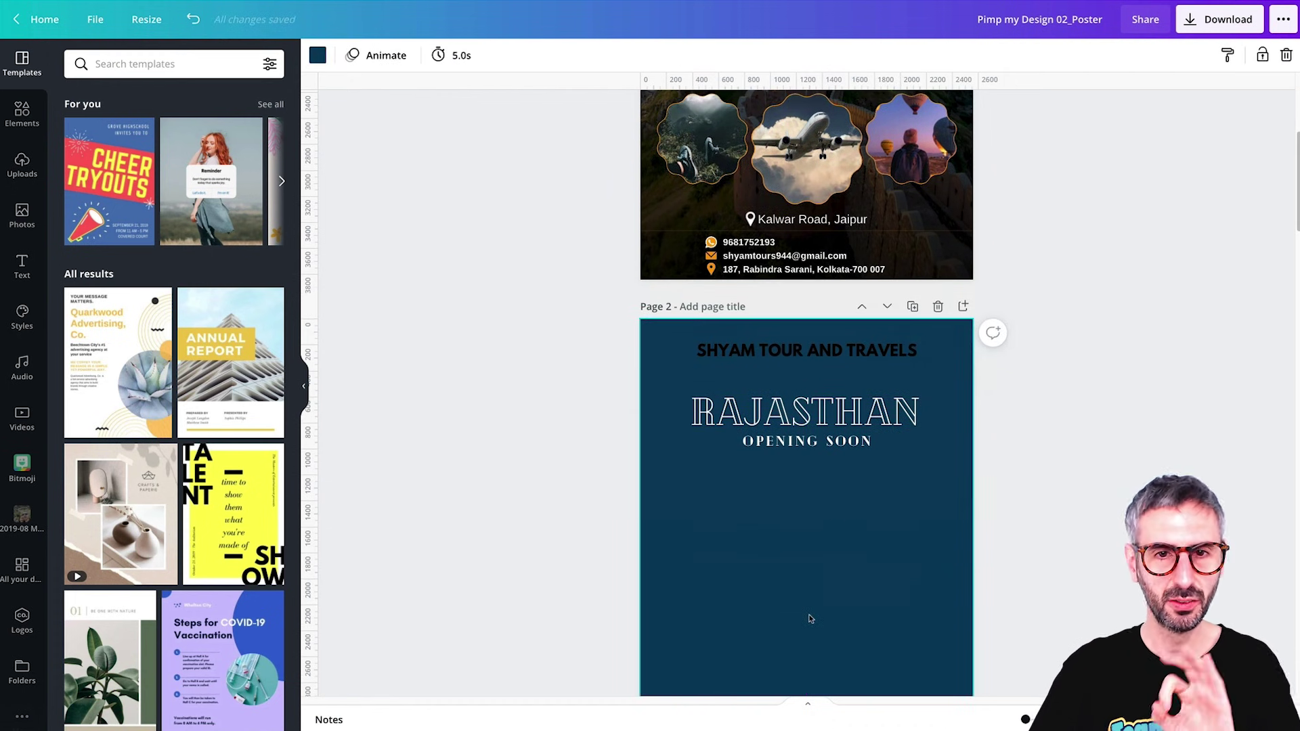
{"action": "scroll", "coordinate": [810, 609], "scroll_direction": "up", "scroll_amount": 4}
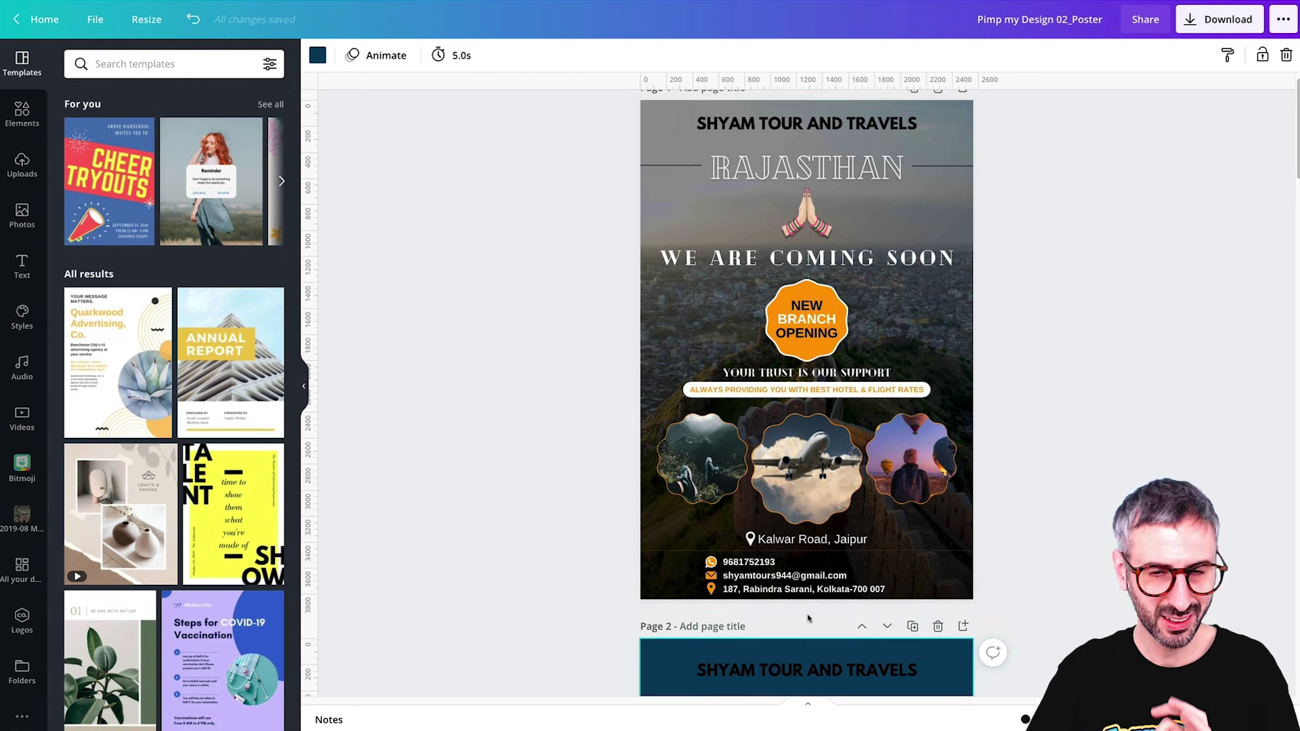
{"action": "scroll", "coordinate": [810, 616], "scroll_direction": "down", "scroll_amount": 2}
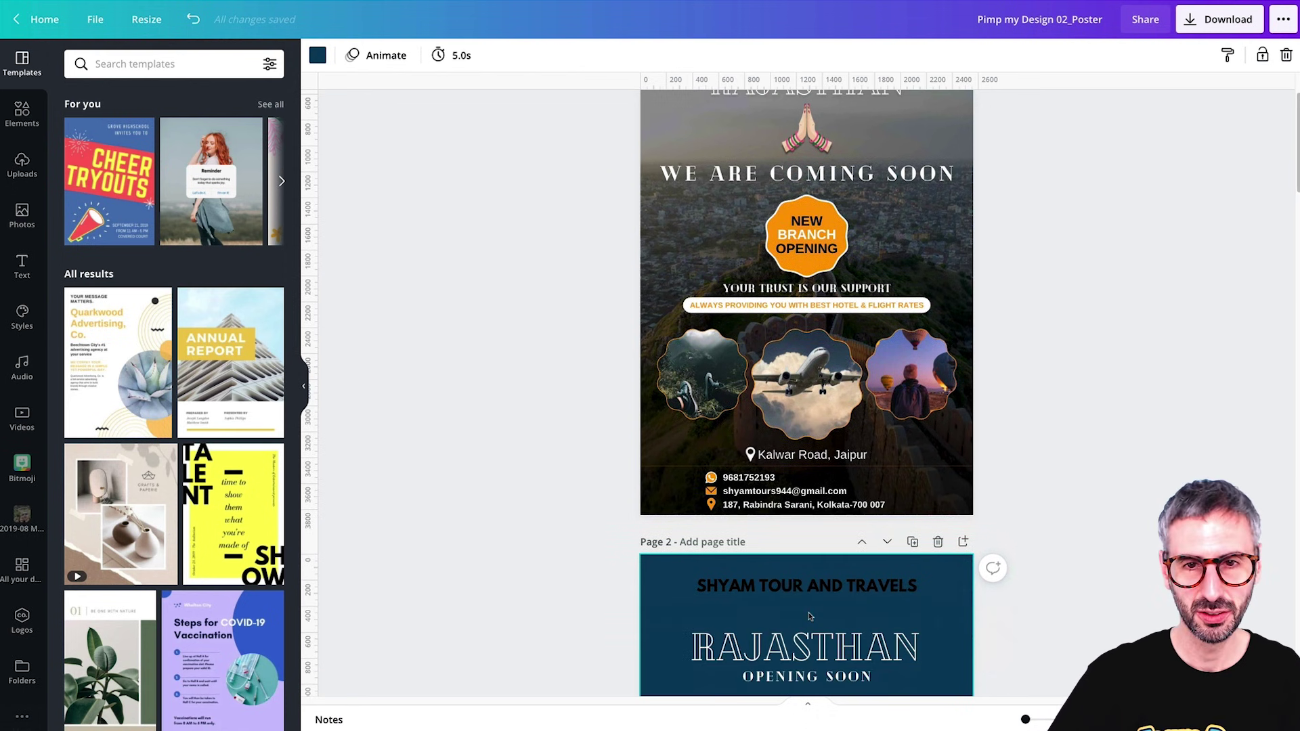
{"action": "left_click", "coordinate": [845, 313]}
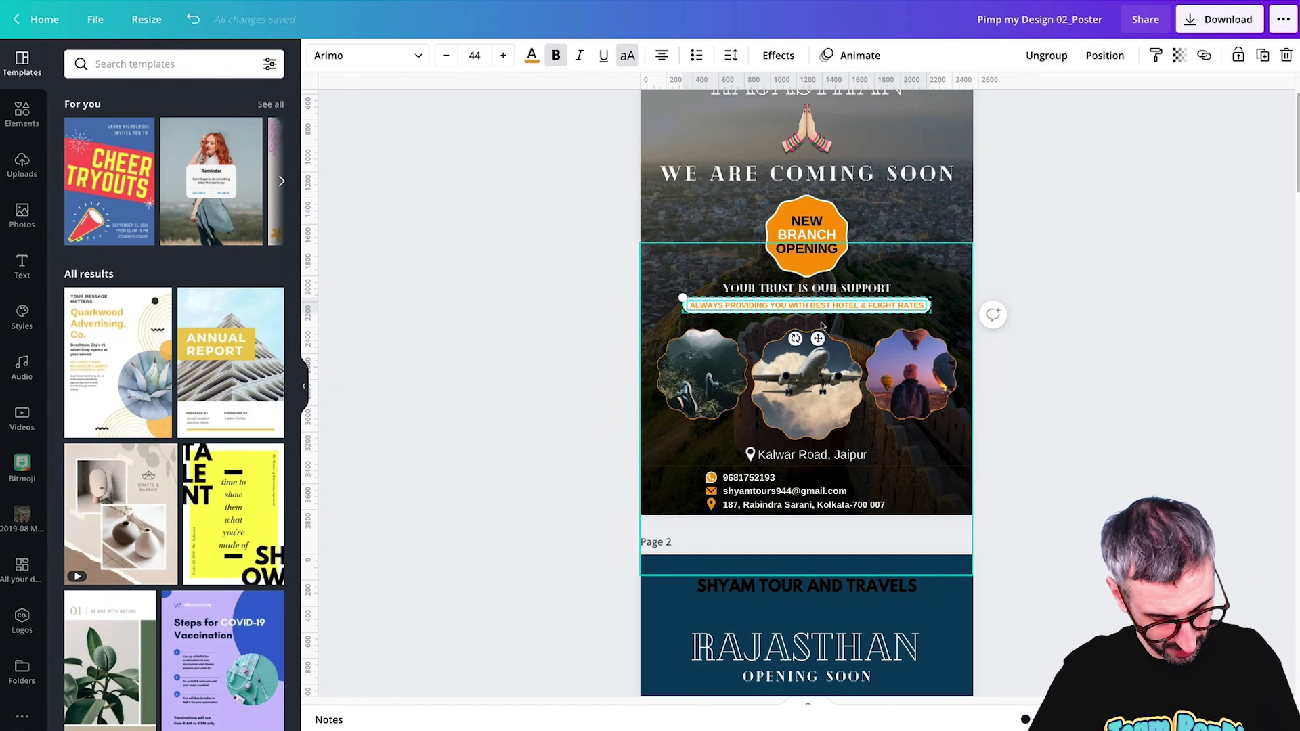
Paste the rates caption onto page 2 and move it lower.
{"action": "scroll", "coordinate": [821, 326], "scroll_direction": "down", "scroll_amount": 3}
{"action": "scroll", "coordinate": [799, 413], "scroll_direction": "down", "scroll_amount": 1}
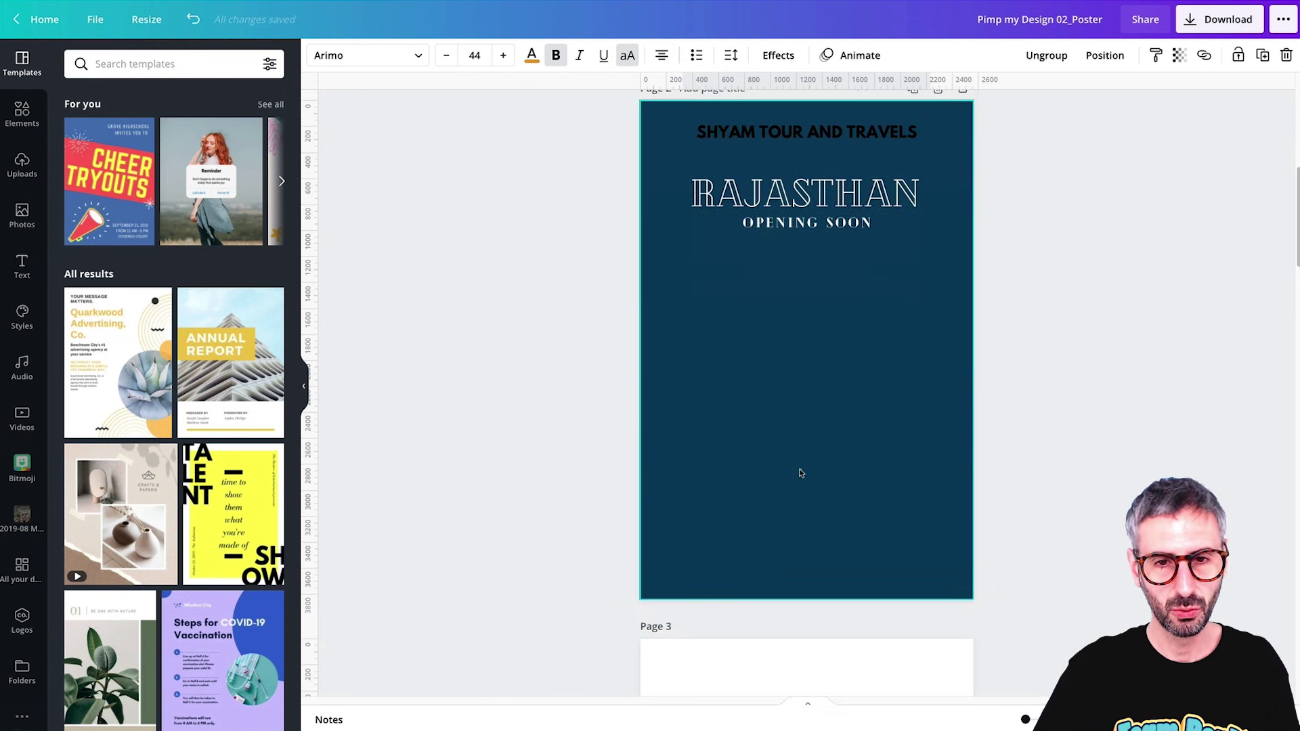
{"action": "left_click", "coordinate": [801, 470]}
{"action": "key", "text": "ctrl+z"}
{"action": "left_click_drag", "start_coordinate": [804, 397], "coordinate": [805, 473]}
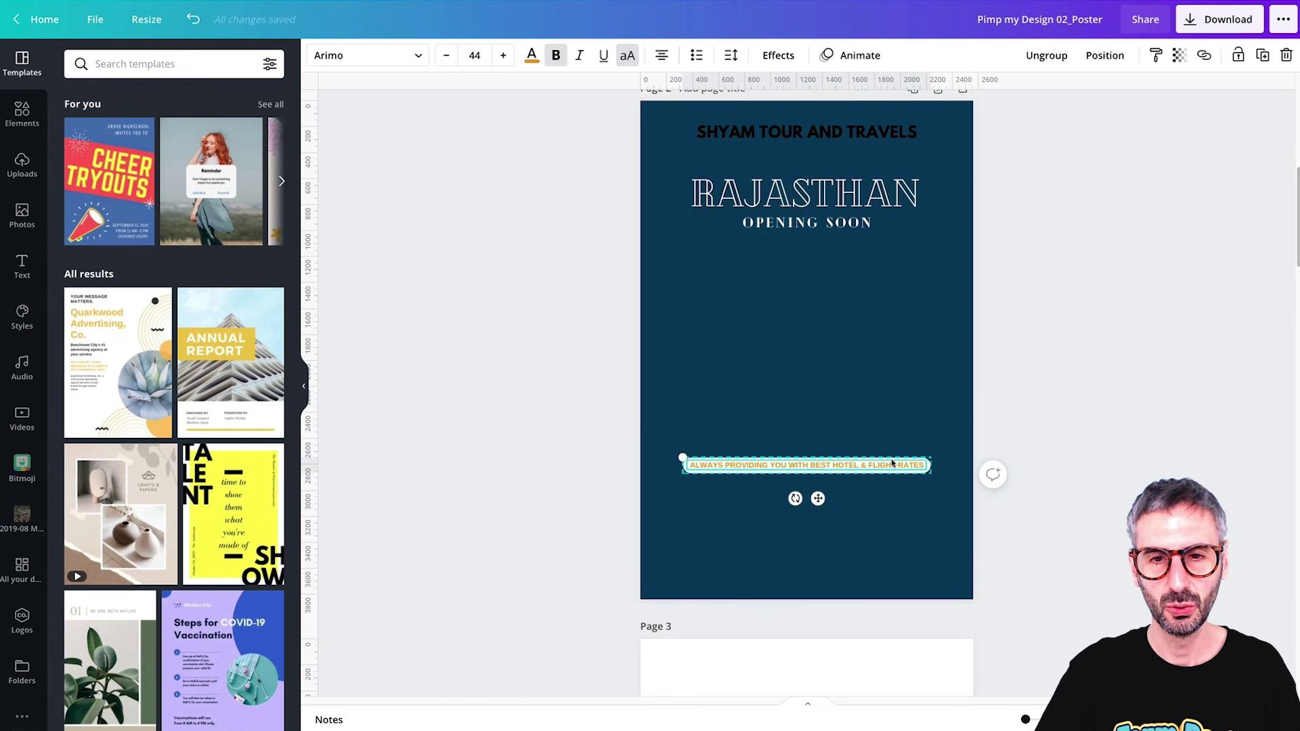
{"action": "left_click", "coordinate": [835, 566]}
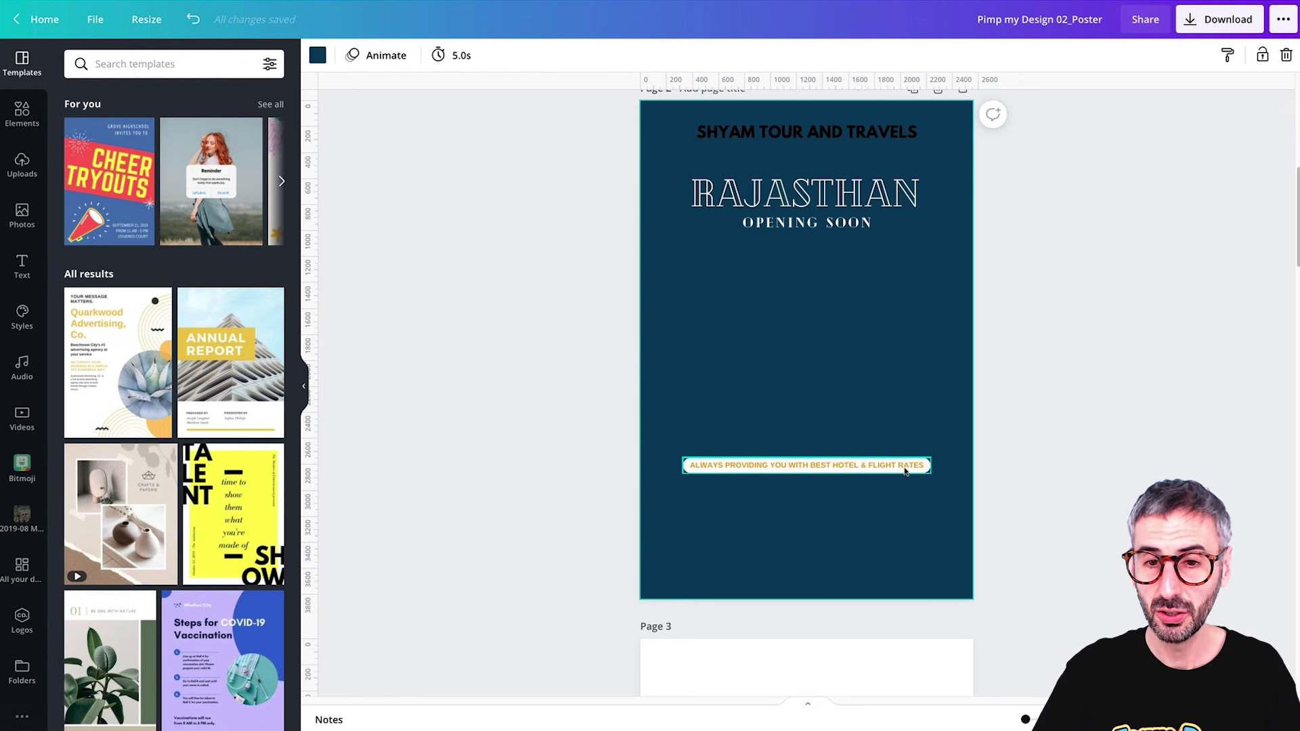
Delete ALWAYS PROVIDING YOU WITH so the caption reads BEST HOTEL & FLIGHT RATES.
{"action": "left_click", "coordinate": [811, 469]}
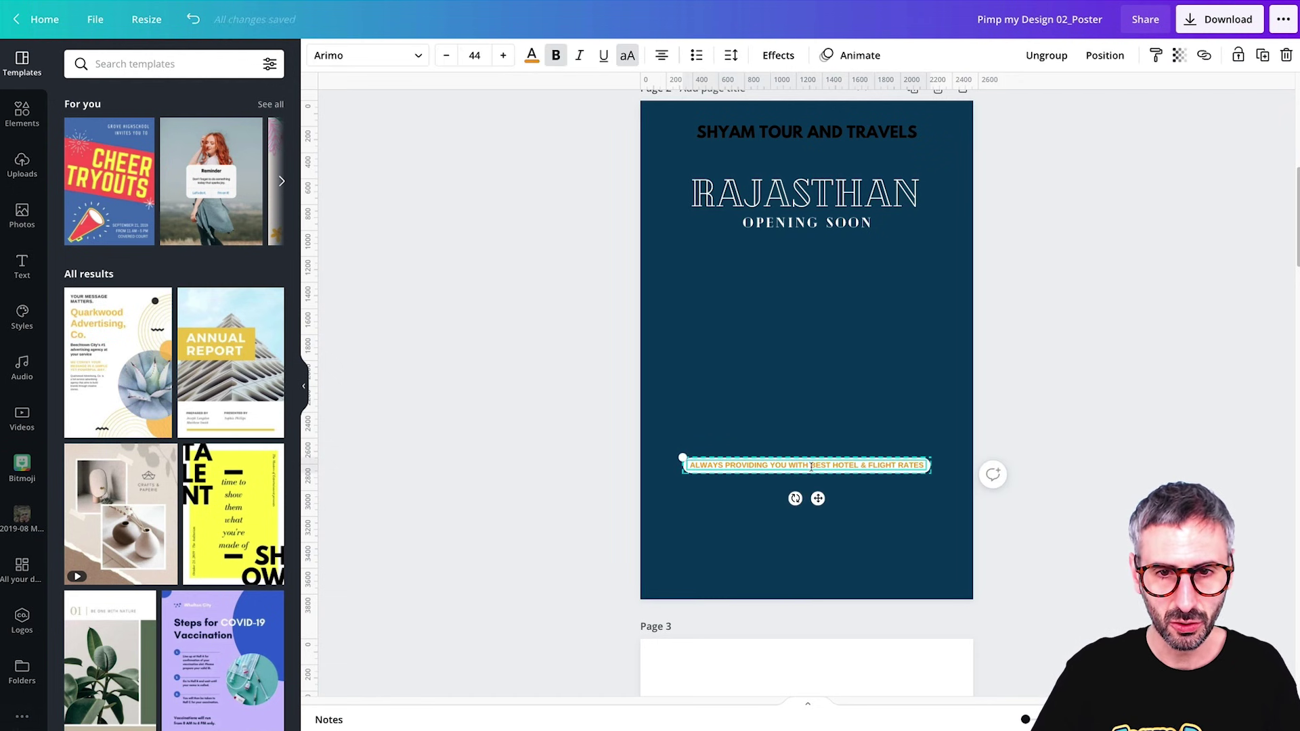
{"action": "left_click_drag", "start_coordinate": [811, 466], "coordinate": [696, 466]}
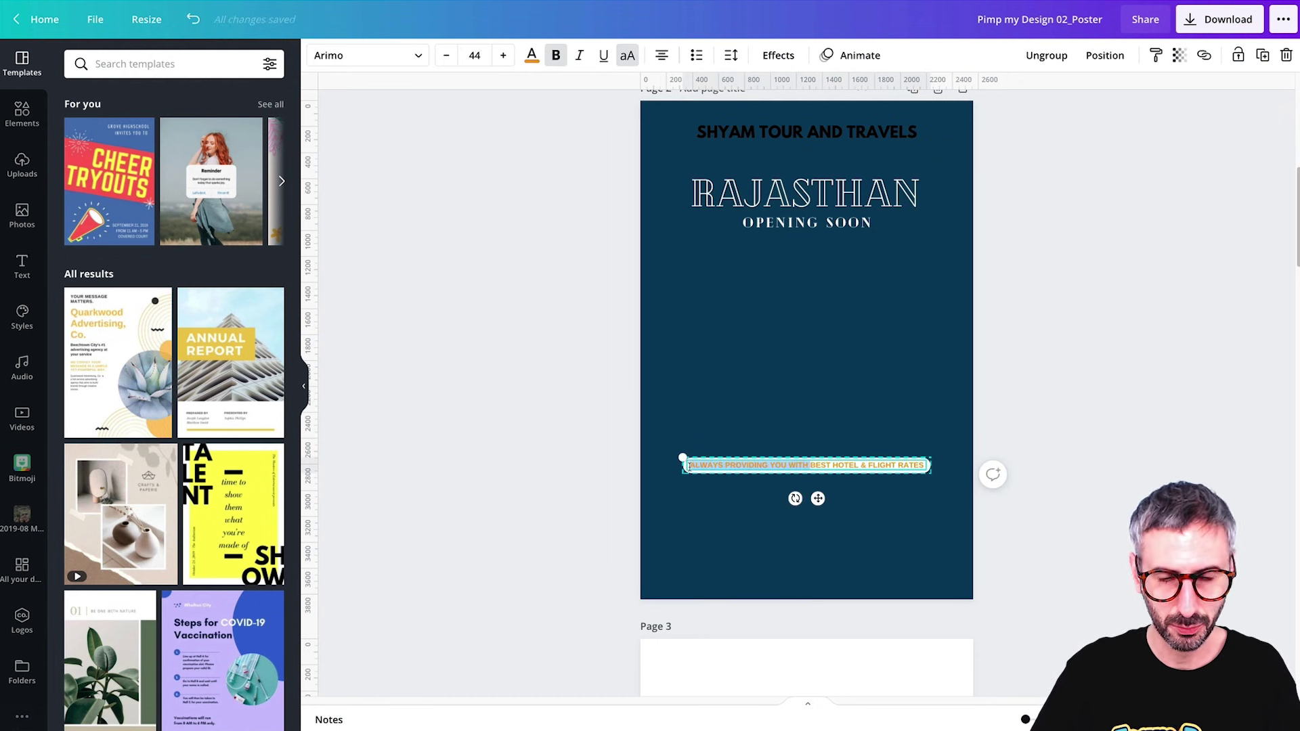
{"action": "key", "text": "BackSpace"}
{"action": "left_click", "coordinate": [725, 531]}
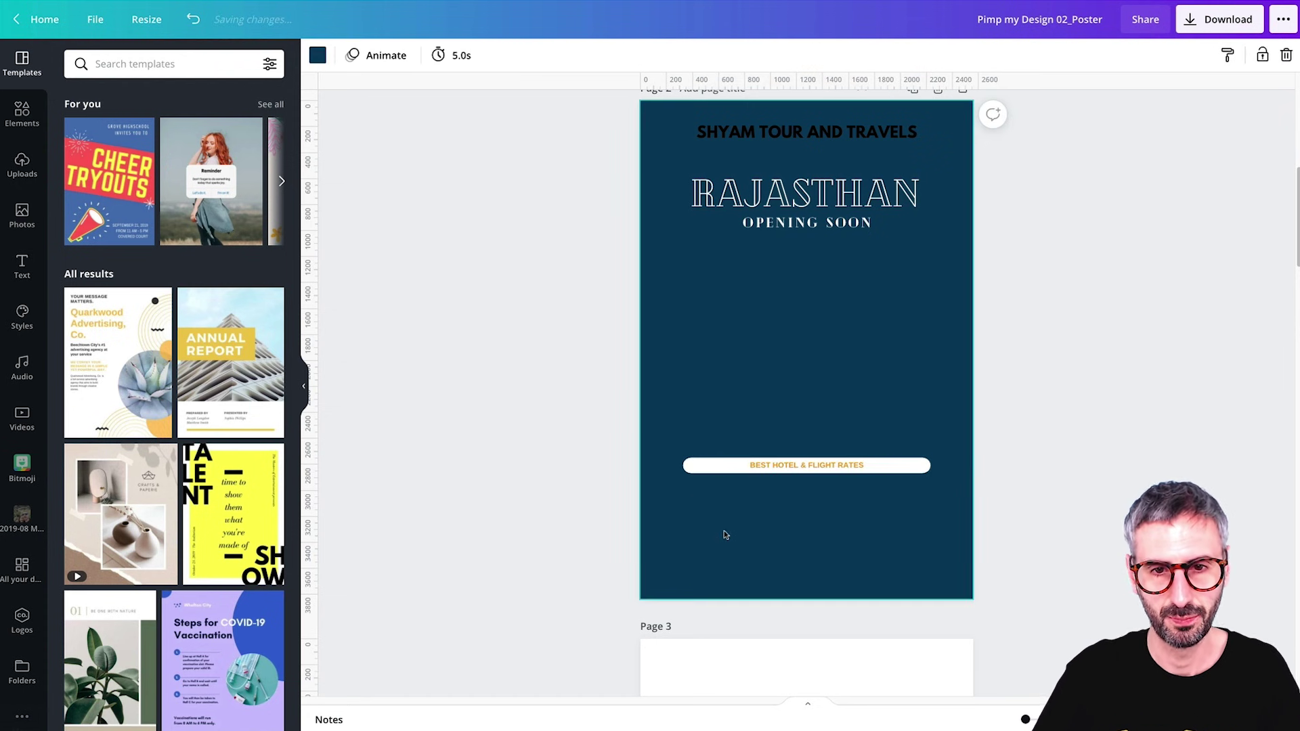
{"action": "left_click", "coordinate": [708, 467]}
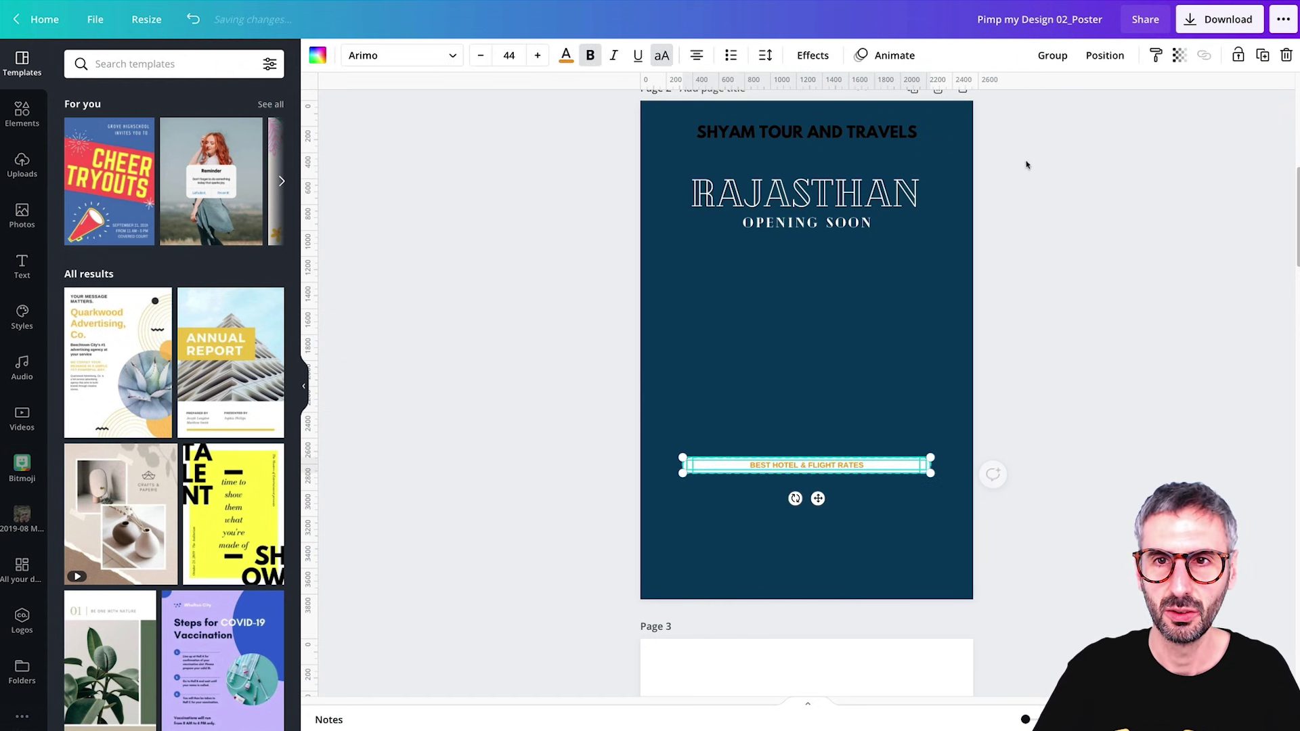
{"action": "left_click", "coordinate": [768, 482]}
{"action": "scroll", "coordinate": [767, 488], "scroll_direction": "up", "scroll_amount": 4}
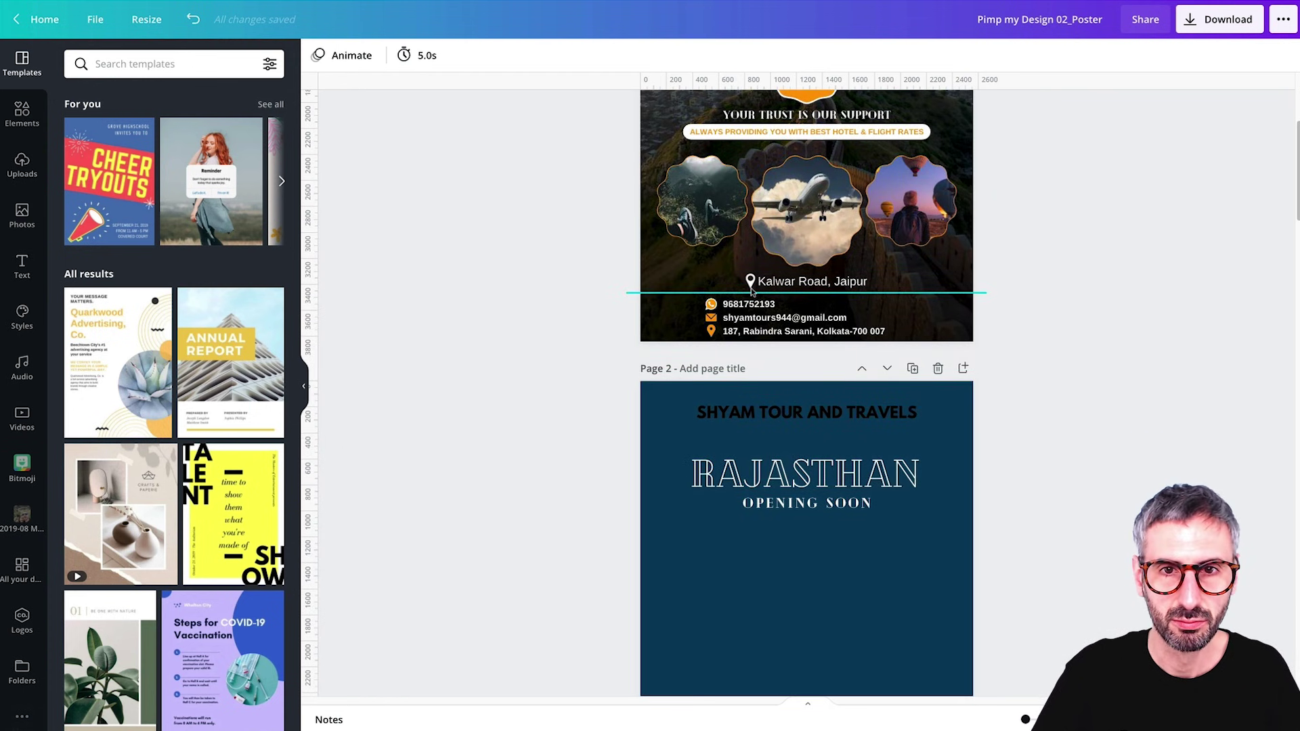
{"action": "scroll", "coordinate": [751, 291], "scroll_direction": "down", "scroll_amount": 4}
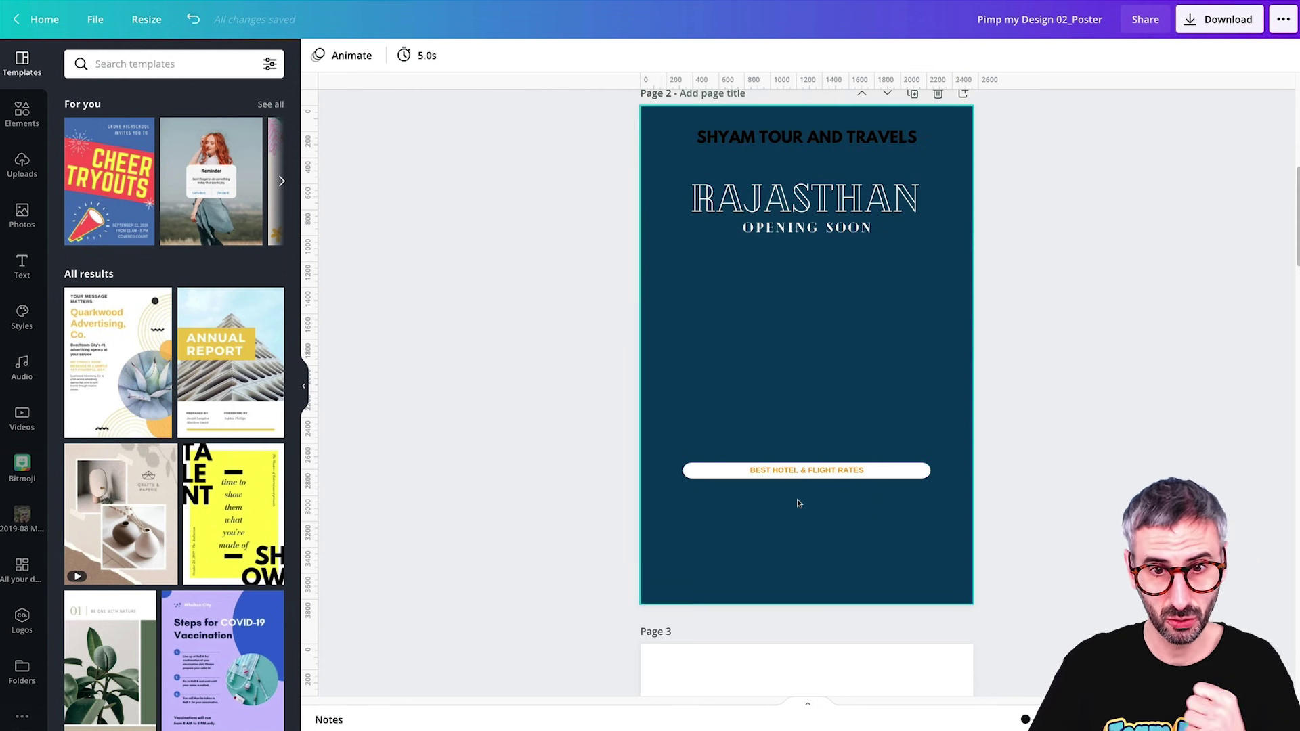
{"action": "scroll", "coordinate": [843, 502], "scroll_direction": "up", "scroll_amount": 2}
{"action": "scroll", "coordinate": [840, 504], "scroll_direction": "down", "scroll_amount": 2}
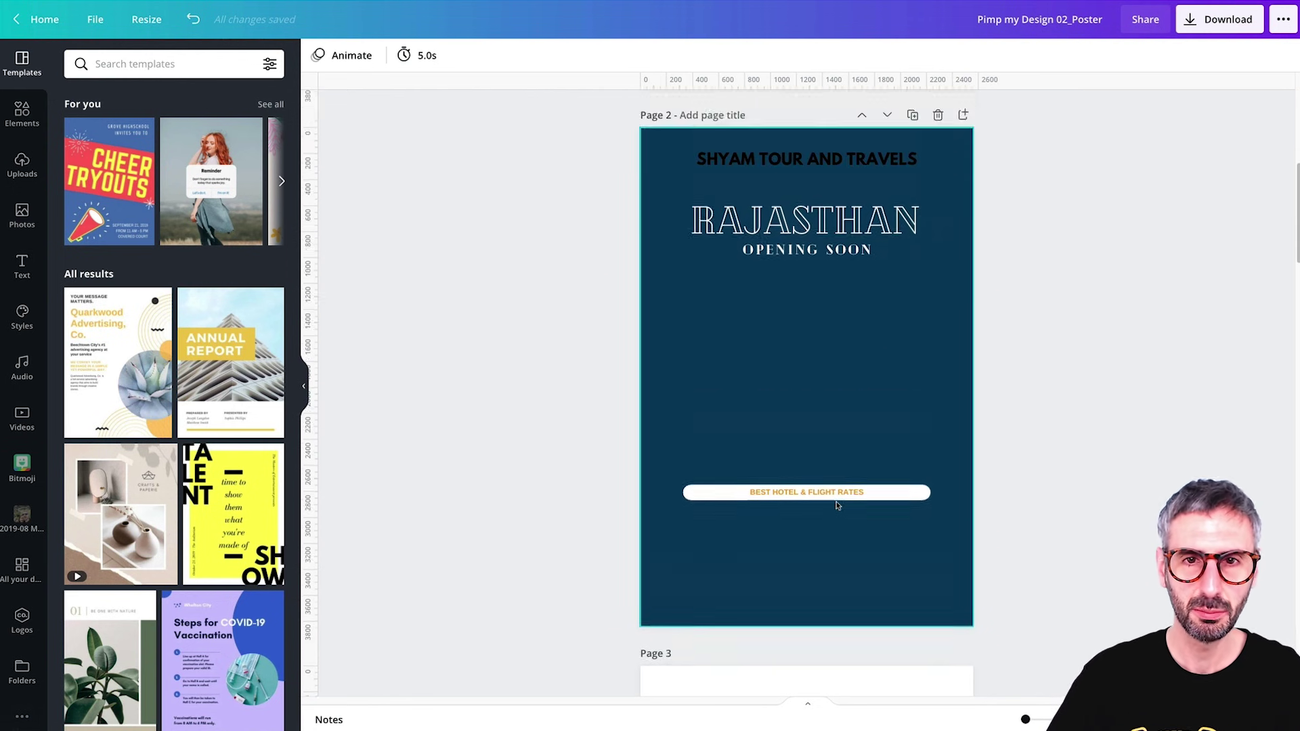
Copy the contact details group from page 1 onto page 2 and move it up.
{"action": "scroll", "coordinate": [839, 505], "scroll_direction": "up", "scroll_amount": 6}
{"action": "left_click", "coordinate": [781, 491]}
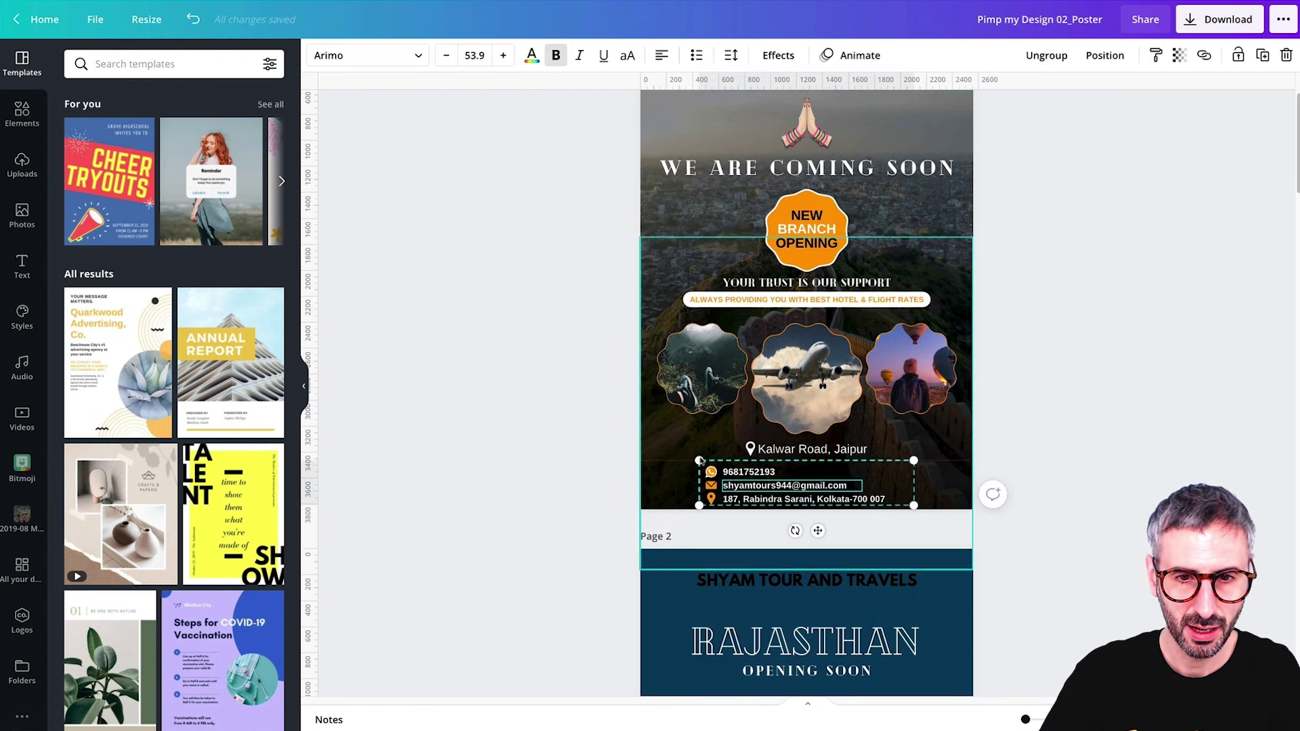
{"action": "scroll", "coordinate": [796, 499], "scroll_direction": "down", "scroll_amount": 5}
{"action": "key", "text": "ctrl+c"}
{"action": "left_click", "coordinate": [807, 658]}
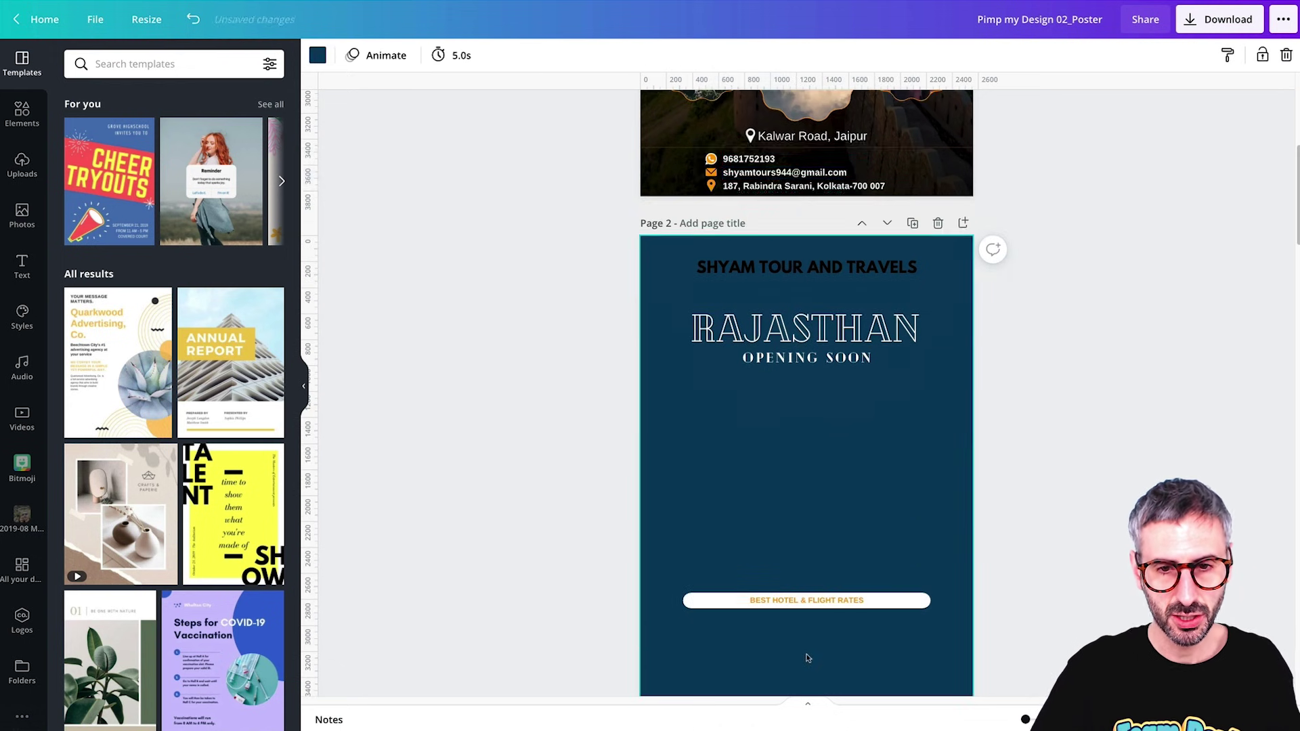
{"action": "scroll", "coordinate": [807, 658], "scroll_direction": "down", "scroll_amount": 3}
{"action": "key", "text": "ctrl+v"}
{"action": "left_click_drag", "start_coordinate": [769, 500], "coordinate": [767, 471]}
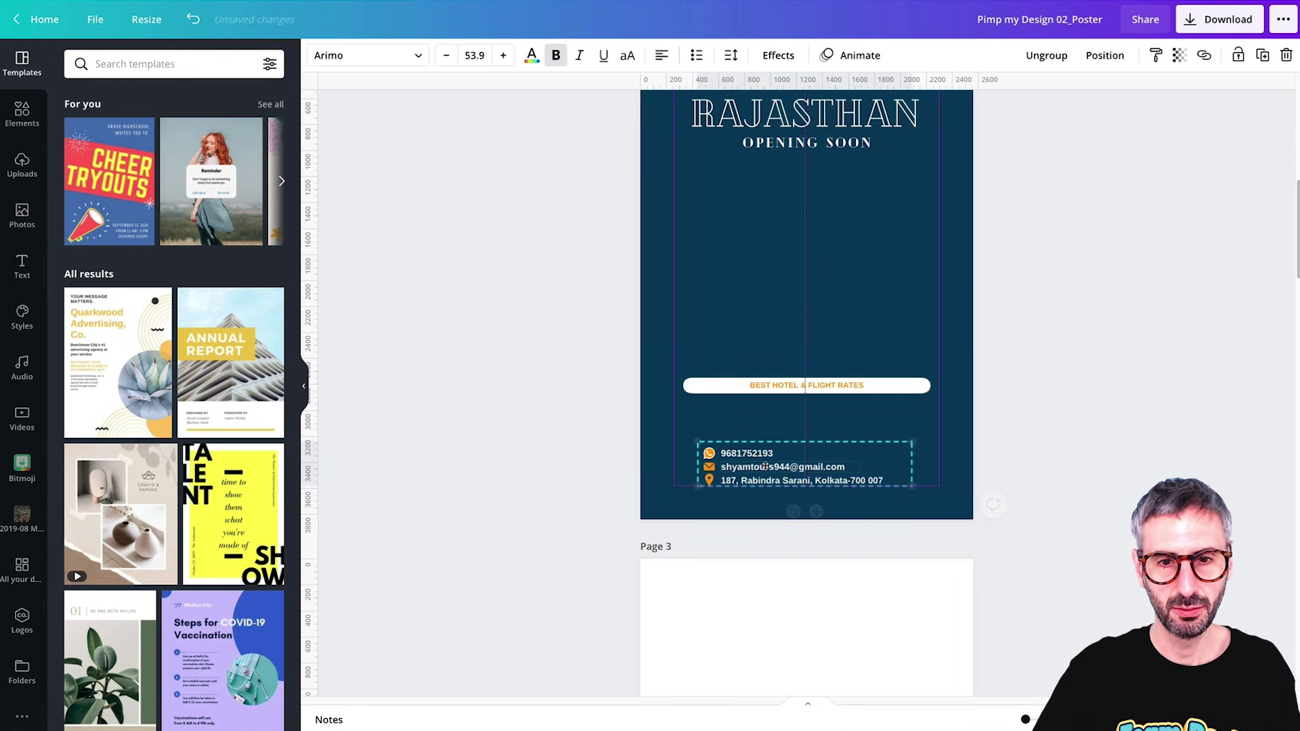
{"action": "left_click", "coordinate": [1036, 395]}
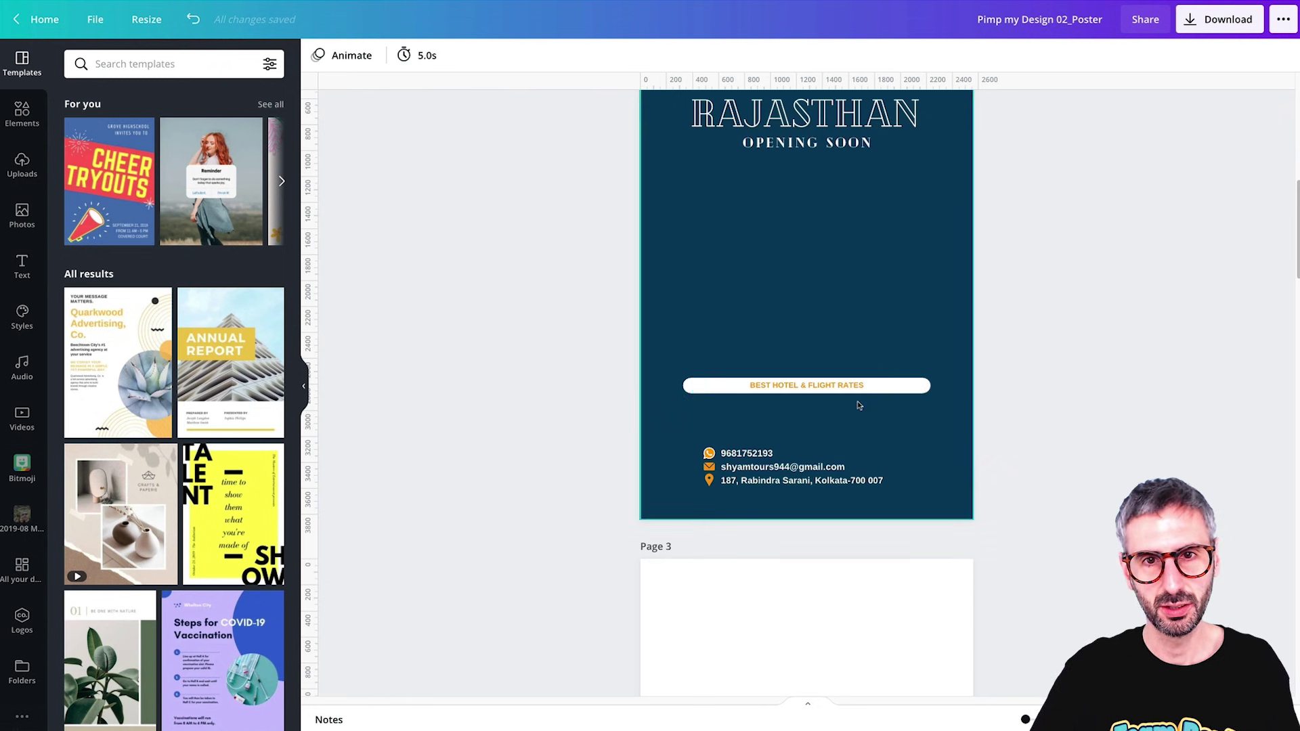
Paste SHYAM TOUR AND TRAVELS onto page 2, just above the contact details.
{"action": "key", "text": "ctrl+v"}
{"action": "left_click_drag", "start_coordinate": [776, 218], "coordinate": [780, 563]}
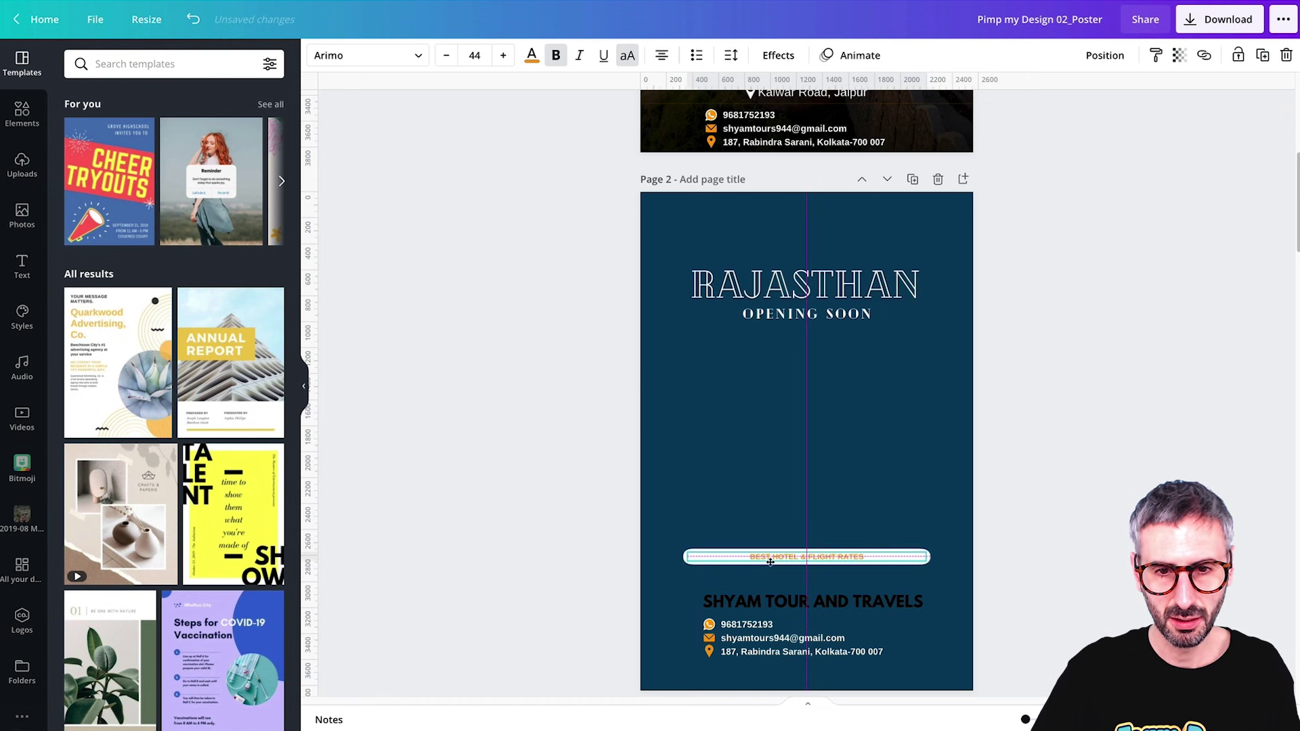
{"action": "left_click", "coordinate": [758, 504]}
Narrow the BEST HOTEL & FLIGHT RATES text box and its white bar, centring the text.
{"action": "left_click", "coordinate": [778, 557]}
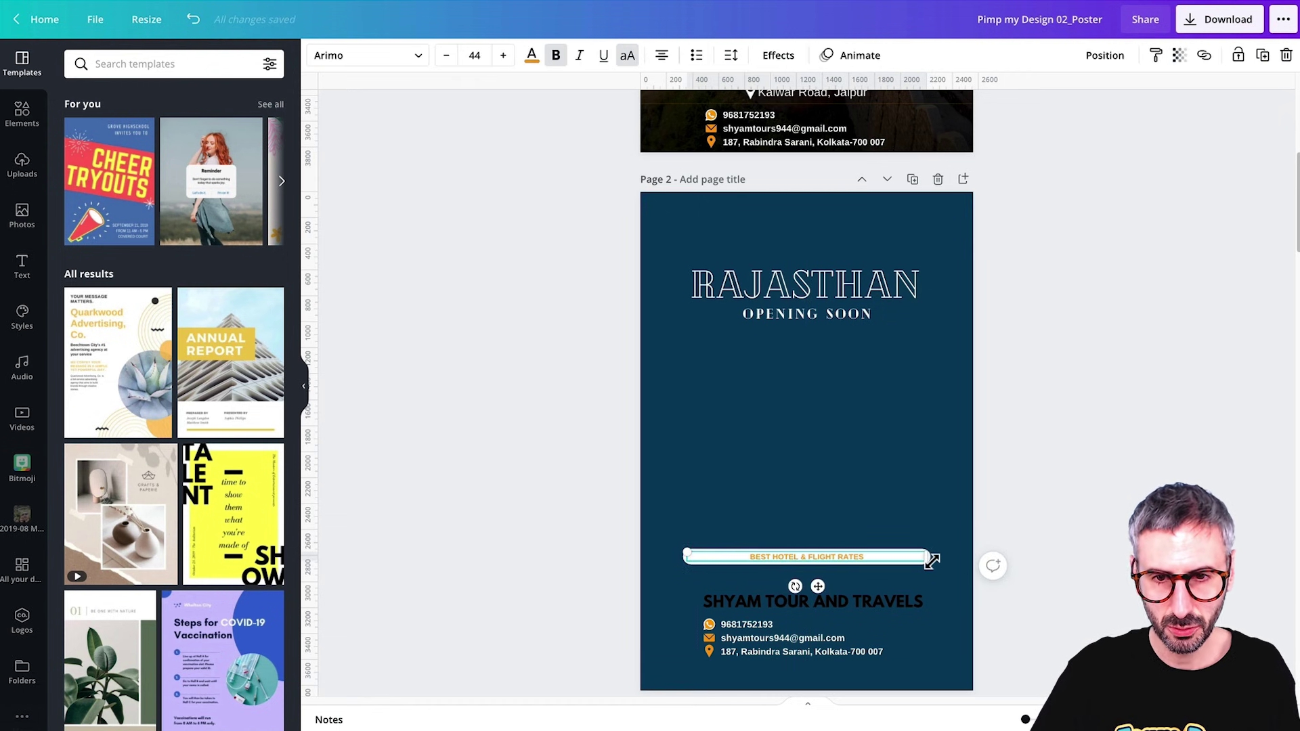
{"action": "scroll", "coordinate": [929, 559], "scroll_direction": "up", "scroll_amount": 3, "text": "ctrl"}
{"action": "scroll", "coordinate": [947, 576], "scroll_direction": "down", "scroll_amount": 4, "text": "ctrl"}
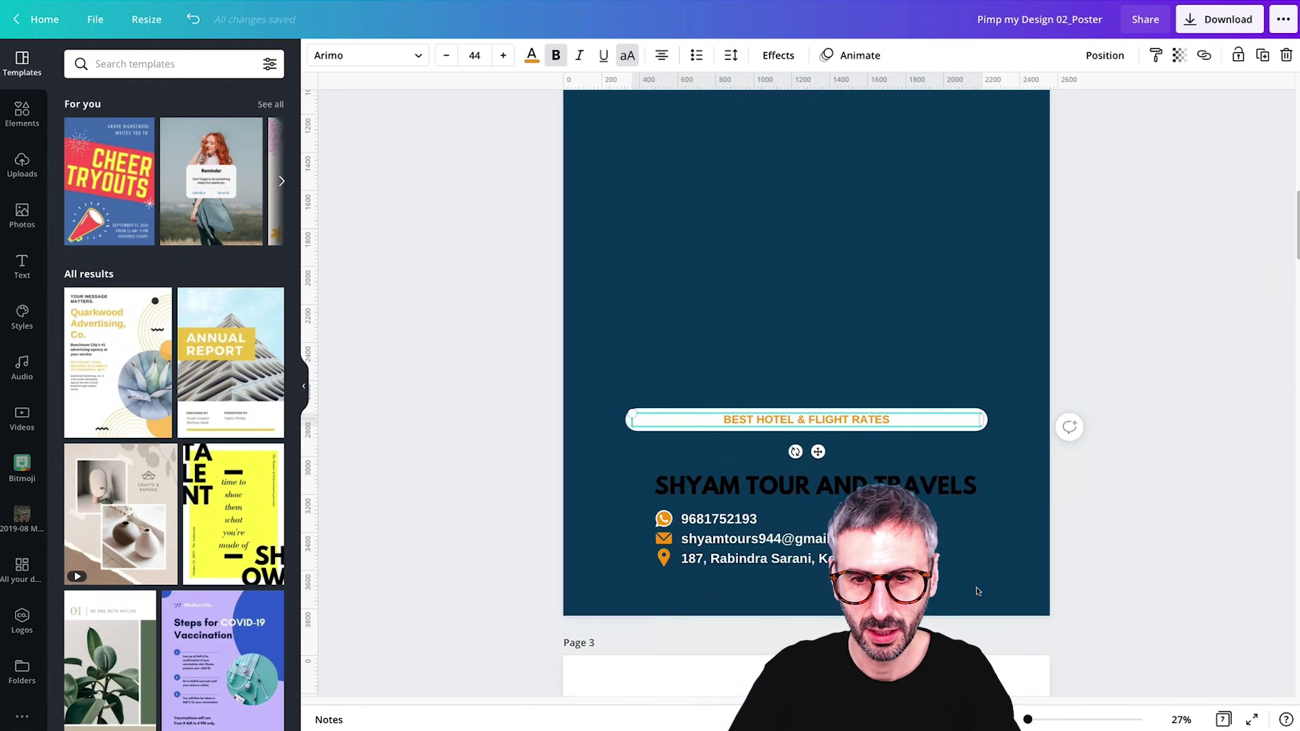
{"action": "left_click_drag", "start_coordinate": [987, 424], "coordinate": [803, 423]}
{"action": "left_click", "coordinate": [907, 421]}
{"action": "left_click_drag", "start_coordinate": [989, 424], "coordinate": [826, 426]}
{"action": "left_click", "coordinate": [905, 420]}
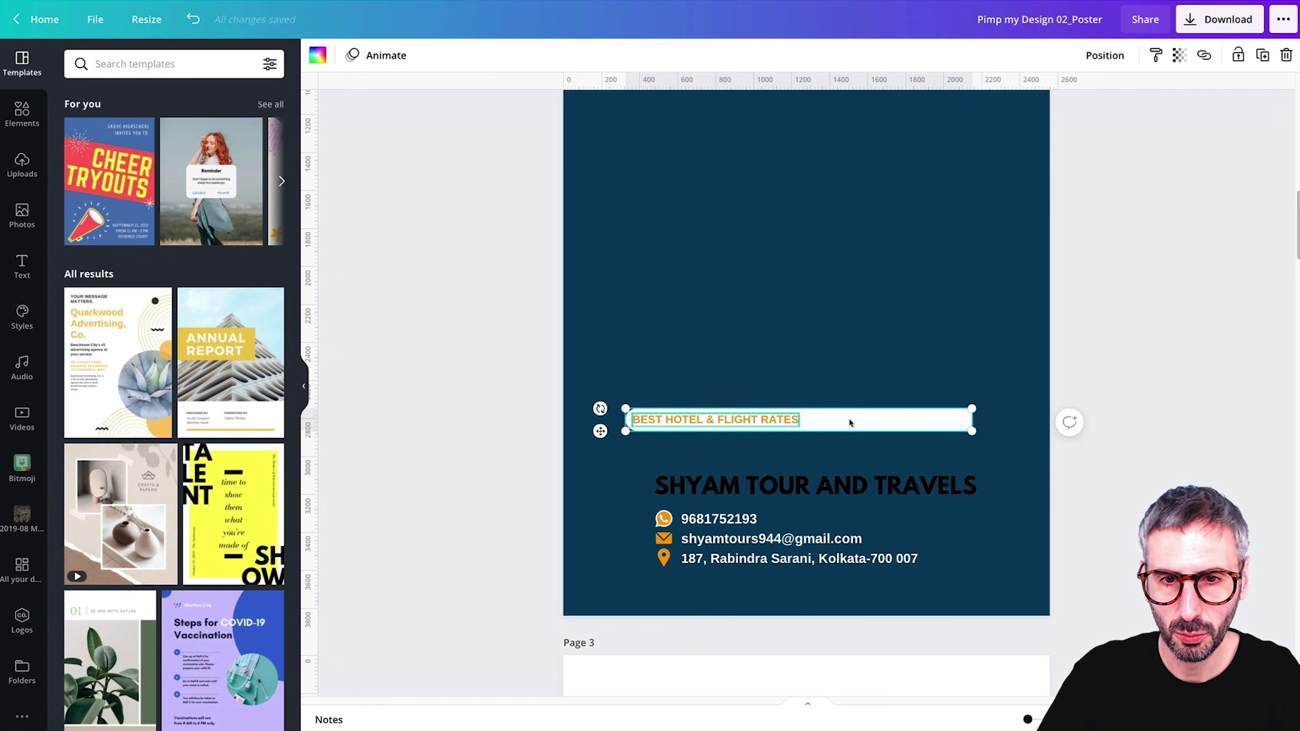
{"action": "left_click_drag", "start_coordinate": [738, 421], "coordinate": [821, 416]}
Undo the last bar change and delete the white bar, leaving orange text on navy.
{"action": "left_click", "coordinate": [957, 424]}
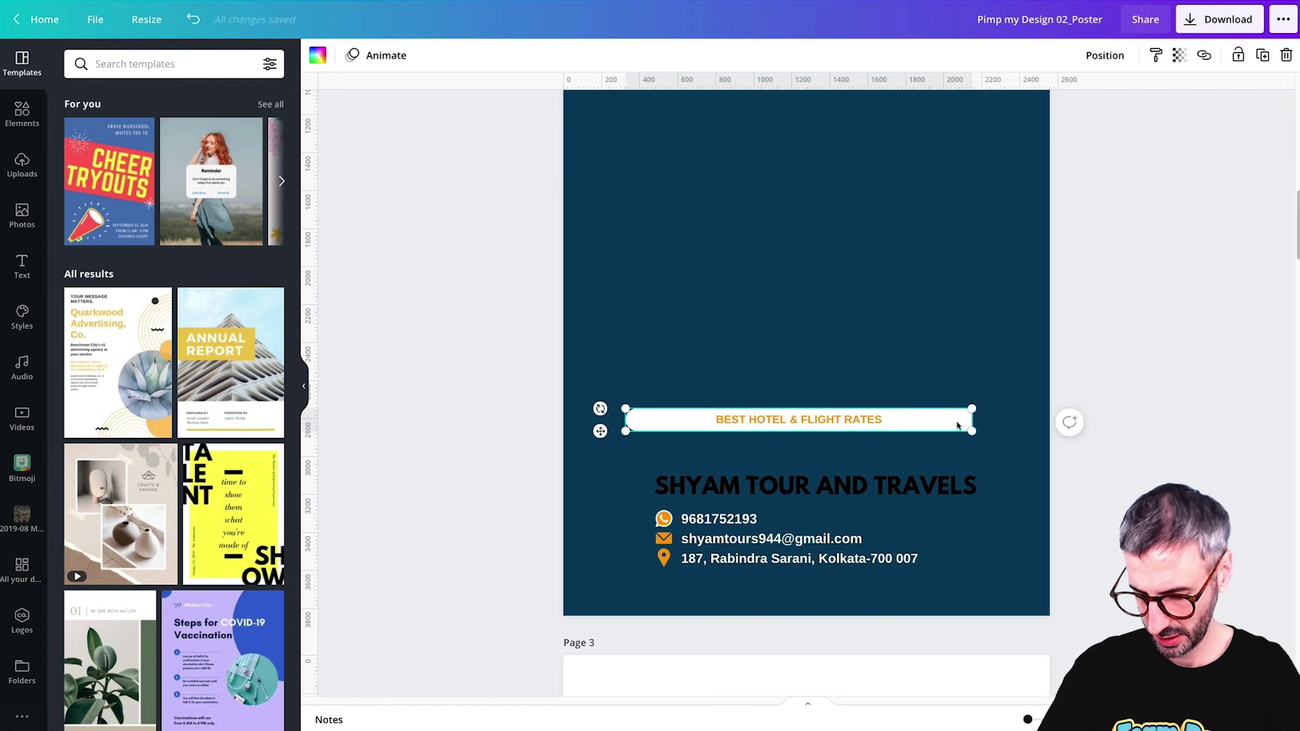
{"action": "key", "text": "ctrl+z"}
{"action": "left_click", "coordinate": [652, 427]}
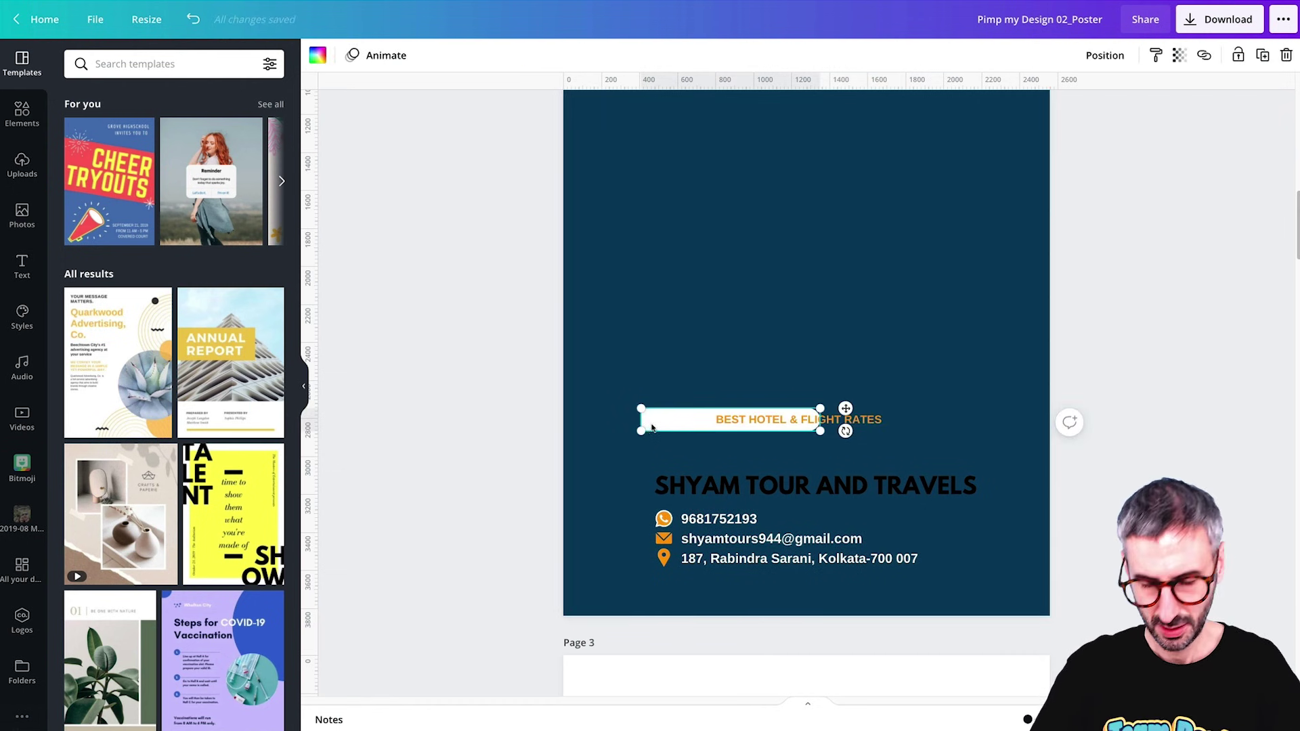
{"action": "key", "text": "Delete"}
{"action": "left_click", "coordinate": [799, 420]}
Zoom to fit the whole page in view.
{"action": "scroll", "coordinate": [1016, 575], "scroll_direction": "up", "scroll_amount": 2}
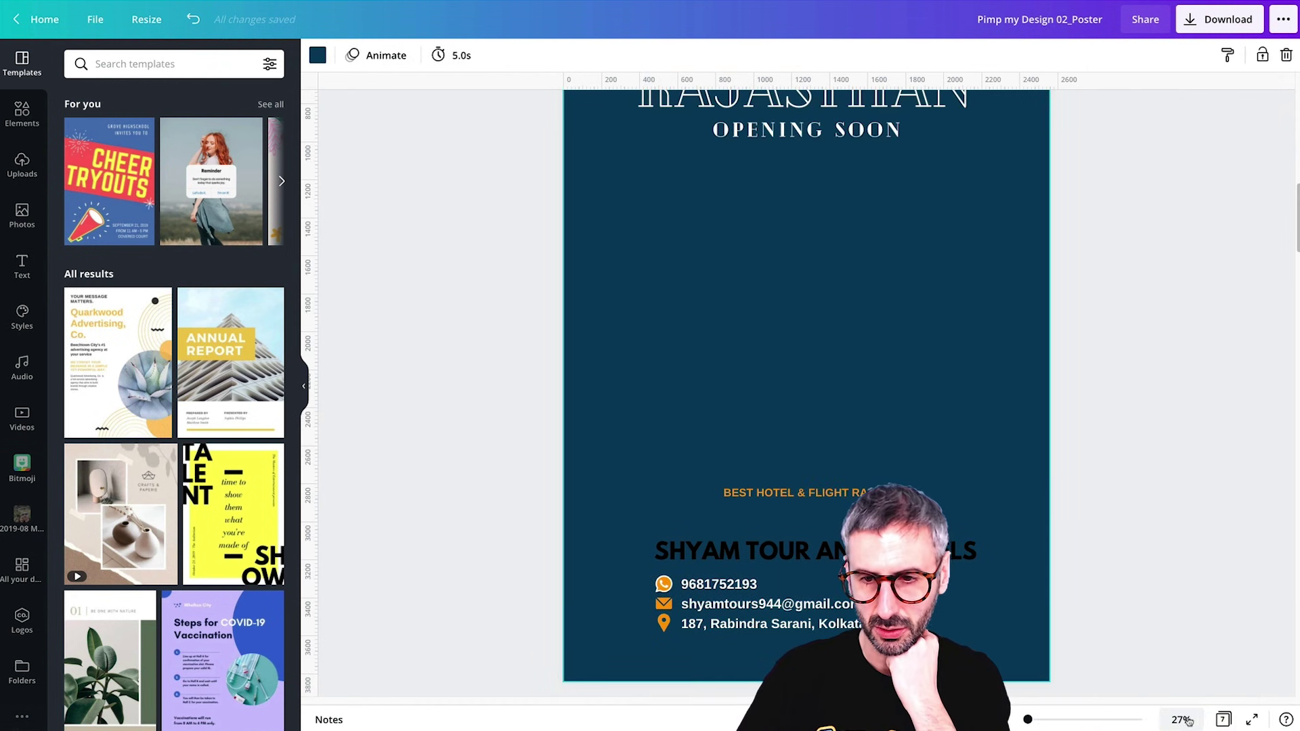
{"action": "left_click", "coordinate": [1181, 719]}
{"action": "left_click", "coordinate": [1143, 651]}
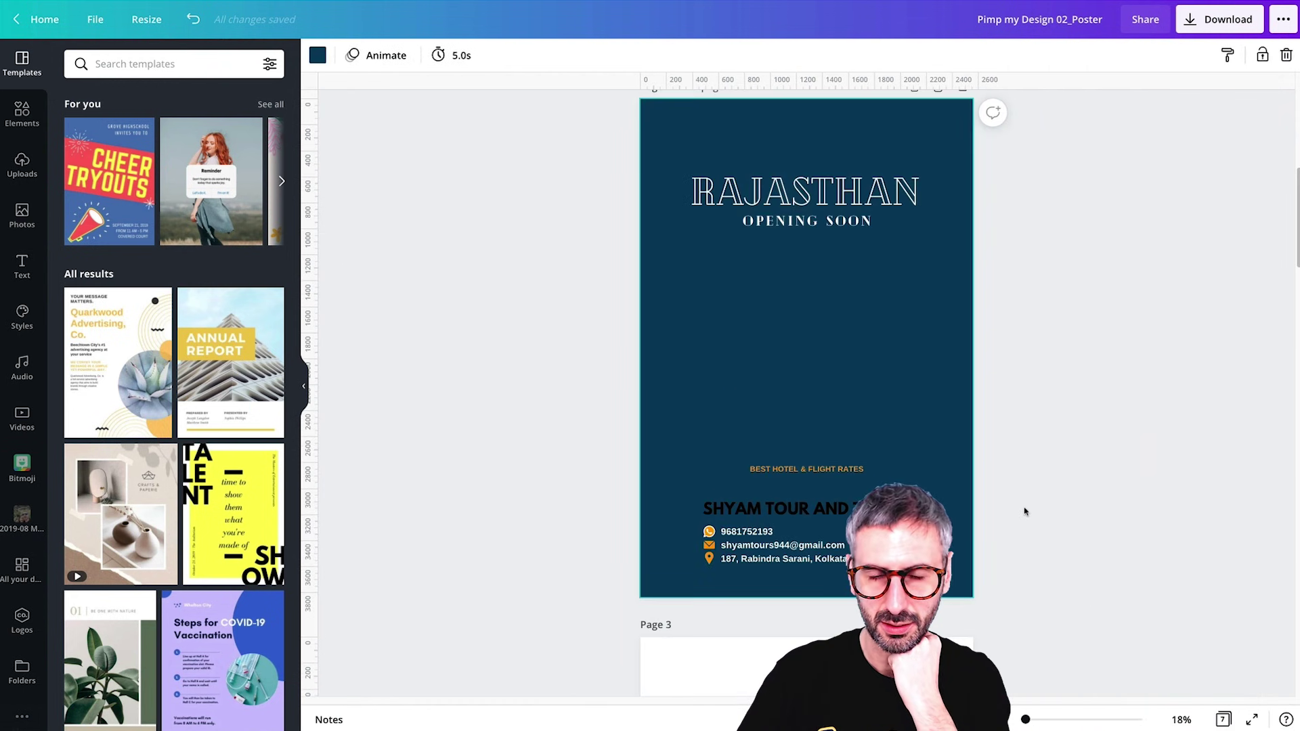
{"action": "scroll", "coordinate": [1024, 511], "scroll_direction": "up", "scroll_amount": 3}
{"action": "scroll", "coordinate": [1022, 511], "scroll_direction": "down", "scroll_amount": 2}
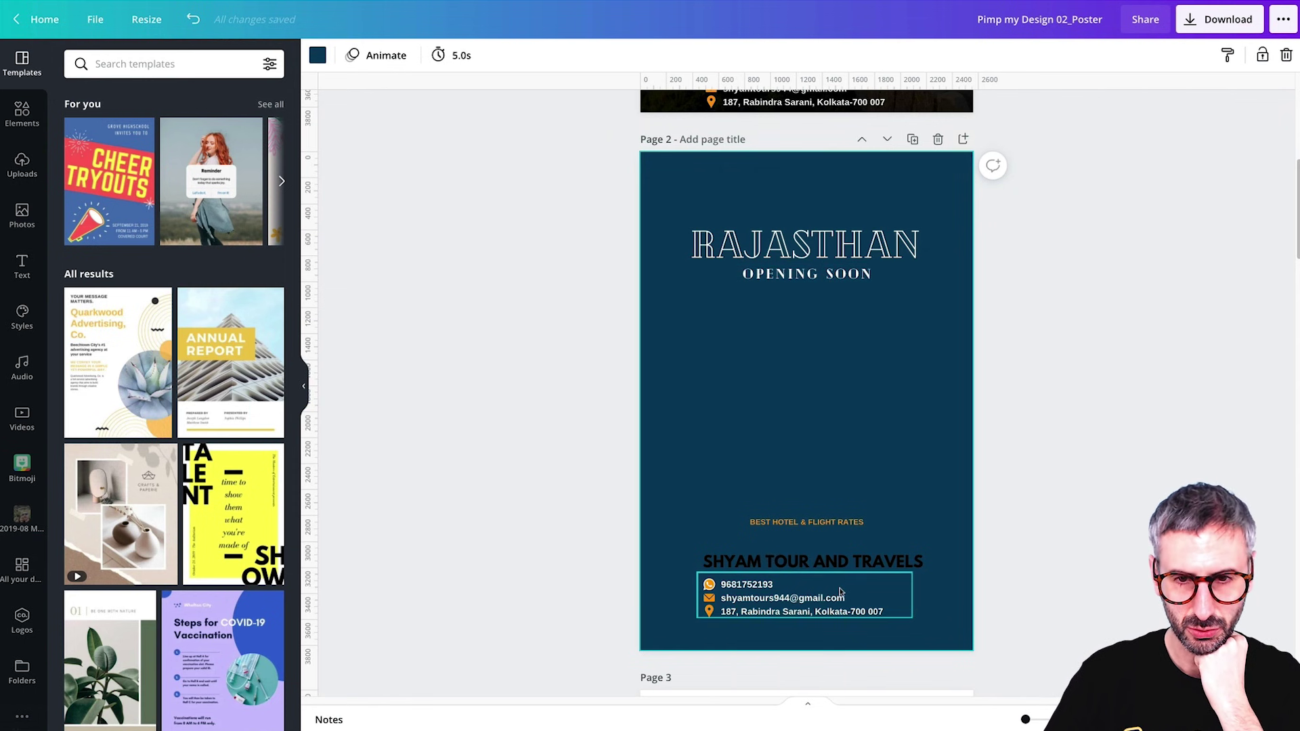
{"action": "scroll", "coordinate": [754, 623], "scroll_direction": "up", "scroll_amount": 5}
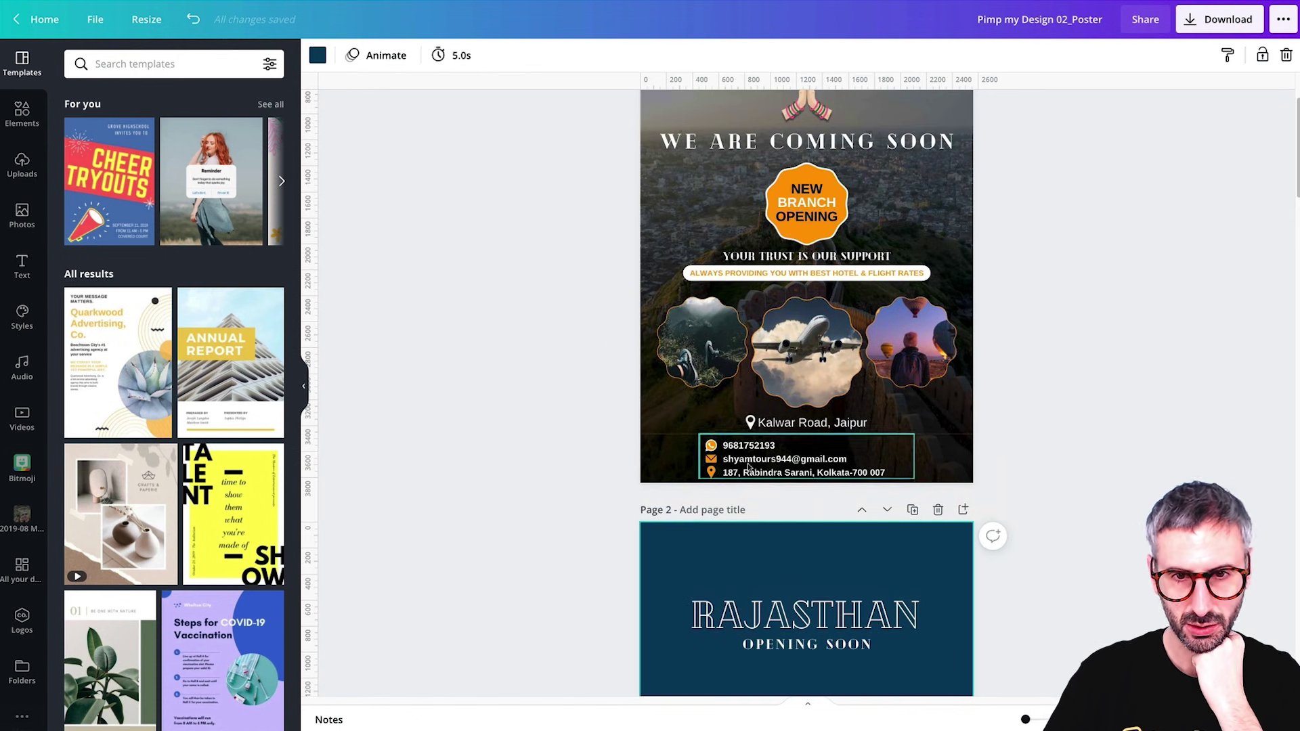
{"action": "left_click", "coordinate": [794, 425]}
{"action": "left_click_drag", "start_coordinate": [794, 425], "coordinate": [791, 426]}
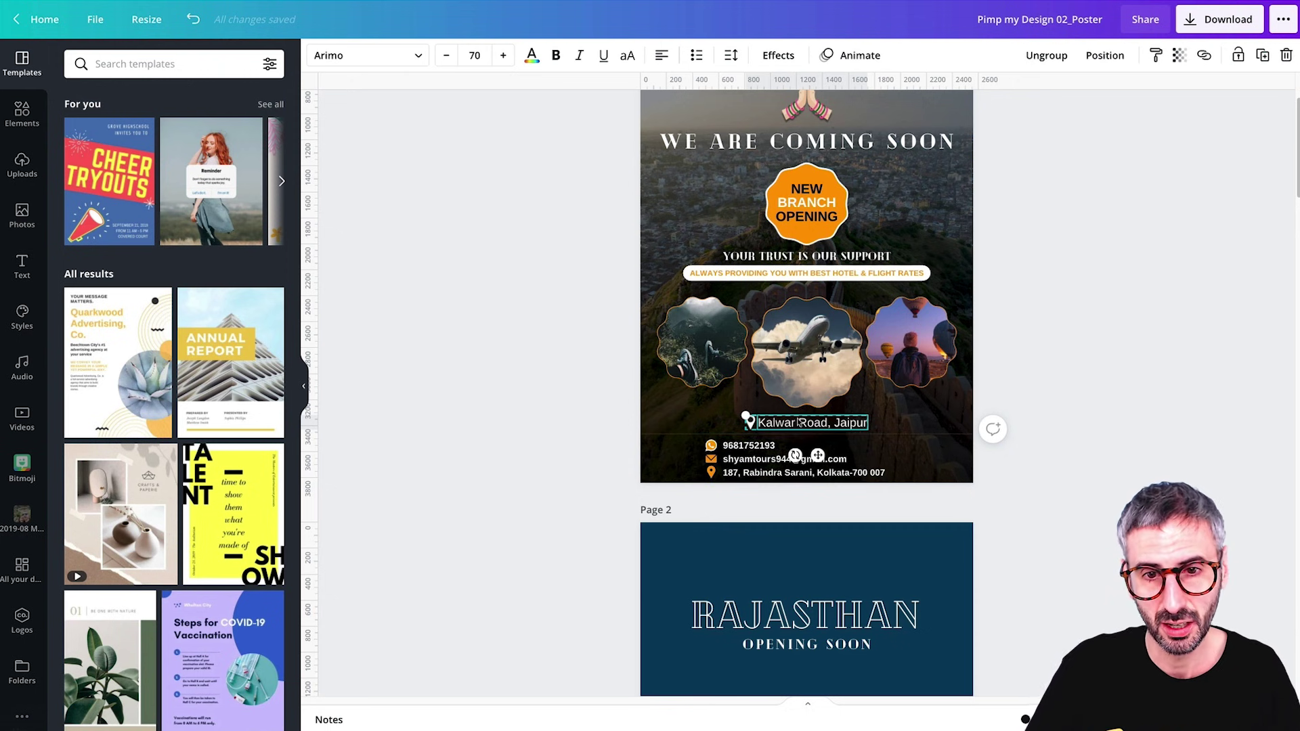
{"action": "scroll", "coordinate": [813, 393], "scroll_direction": "up", "scroll_amount": 2}
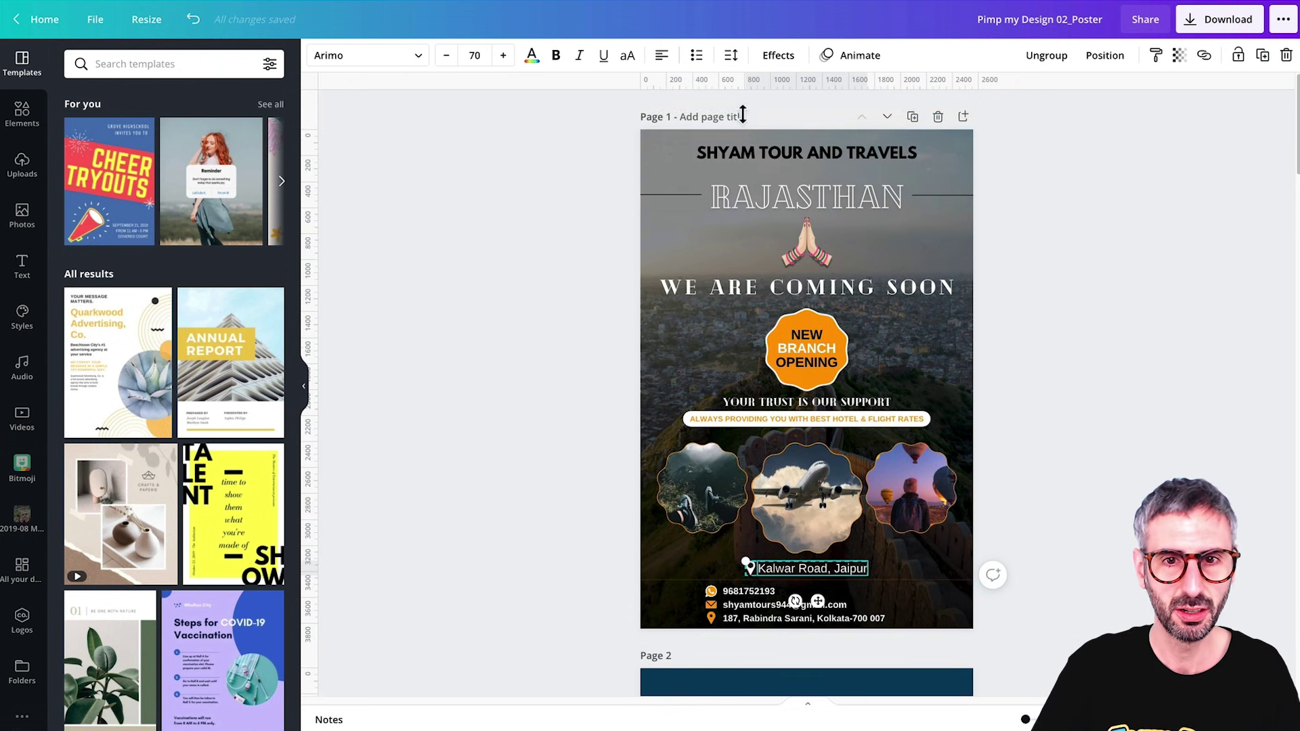
{"action": "scroll", "coordinate": [760, 357], "scroll_direction": "down", "scroll_amount": 7}
{"action": "scroll", "coordinate": [759, 358], "scroll_direction": "down", "scroll_amount": 1}
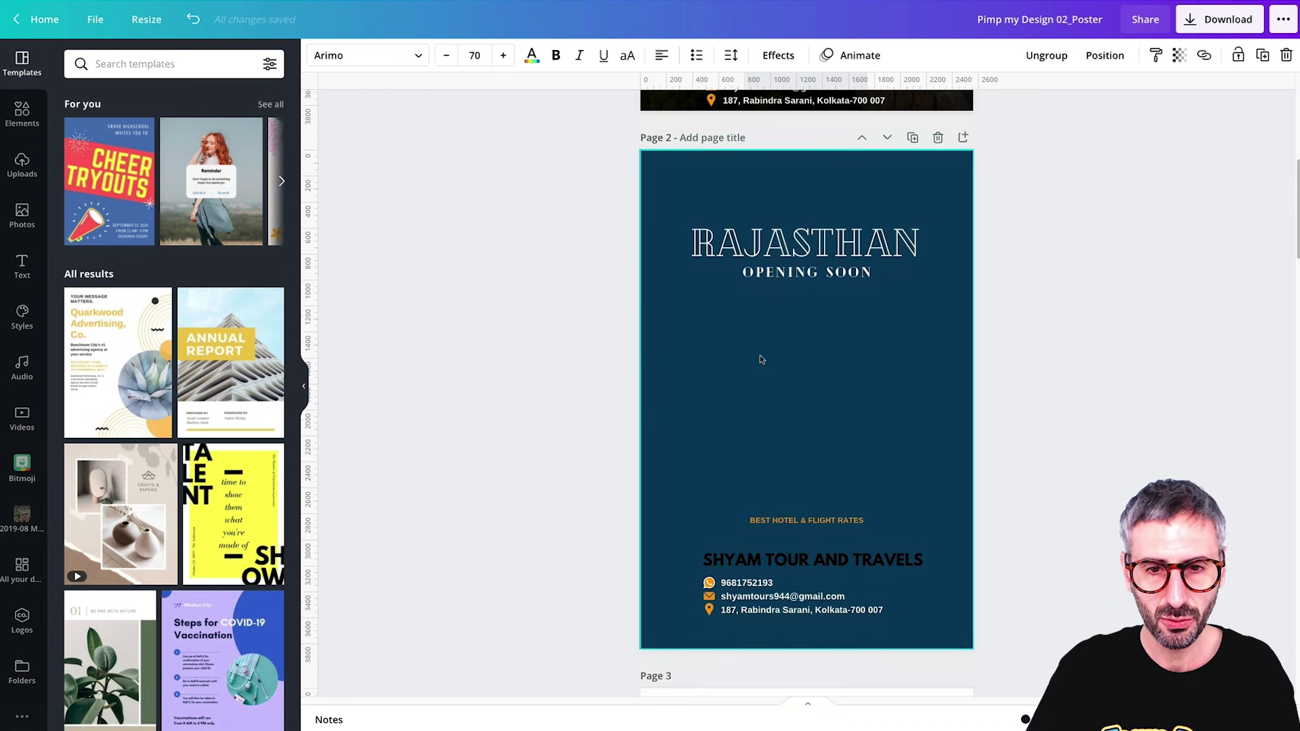
{"action": "left_click_drag", "start_coordinate": [495, 189], "coordinate": [1163, 648]}
{"action": "left_click", "coordinate": [1106, 473]}
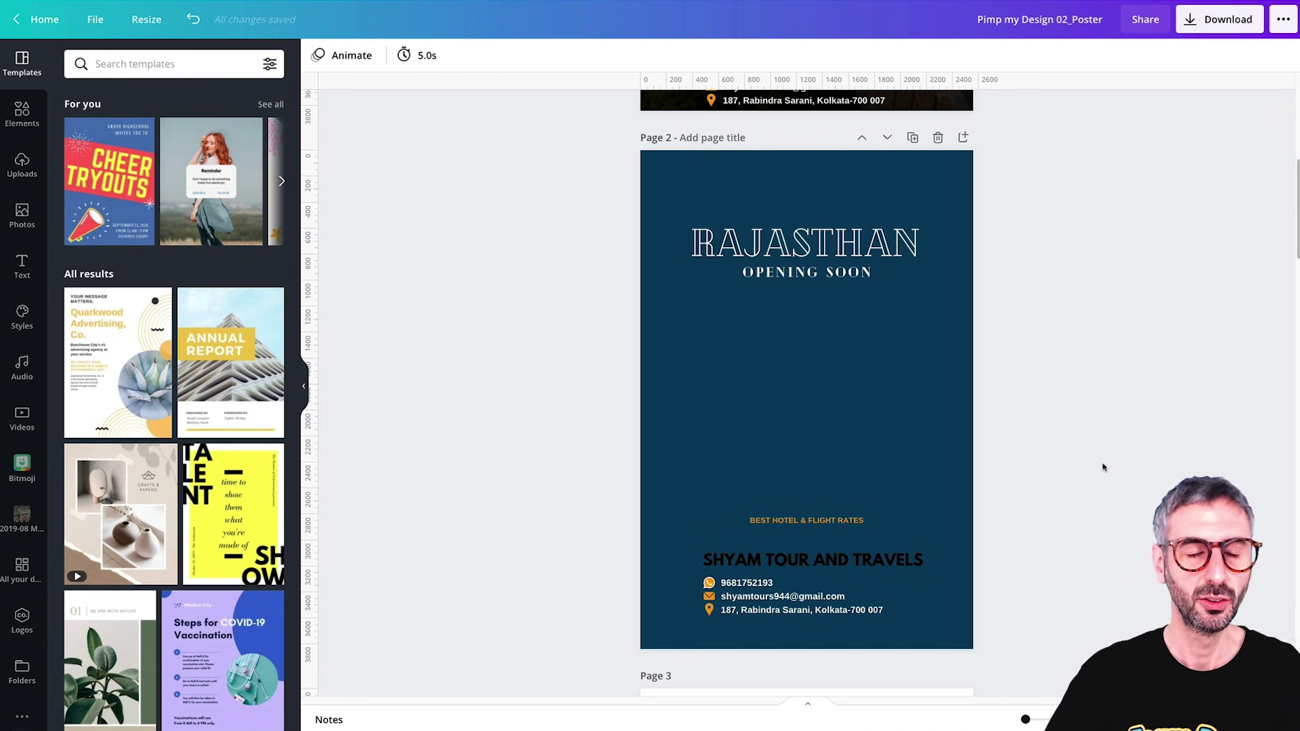
{"action": "scroll", "coordinate": [866, 450], "scroll_direction": "up", "scroll_amount": 8}
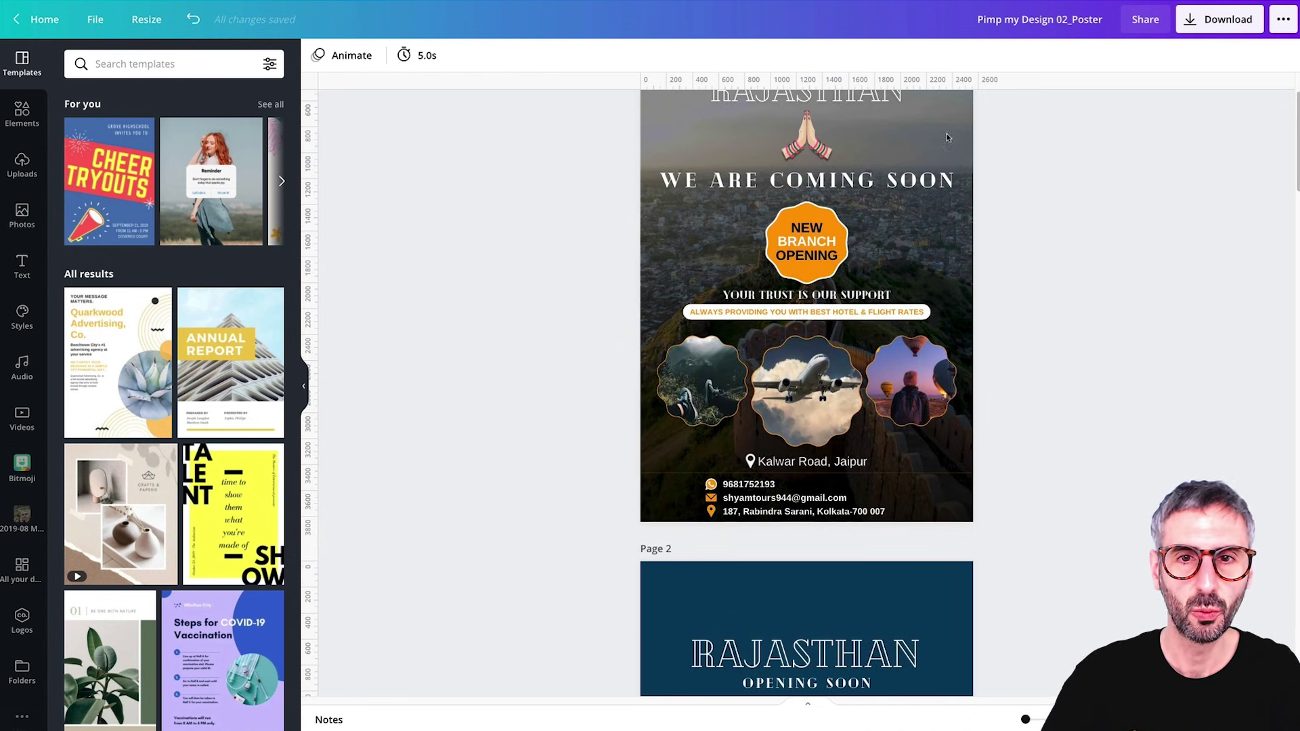
Paste the praying-hands image from page 1 onto page 2, centred below OPENING SOON.
{"action": "scroll", "coordinate": [866, 451], "scroll_direction": "down", "scroll_amount": 2}
{"action": "left_click", "coordinate": [817, 168]}
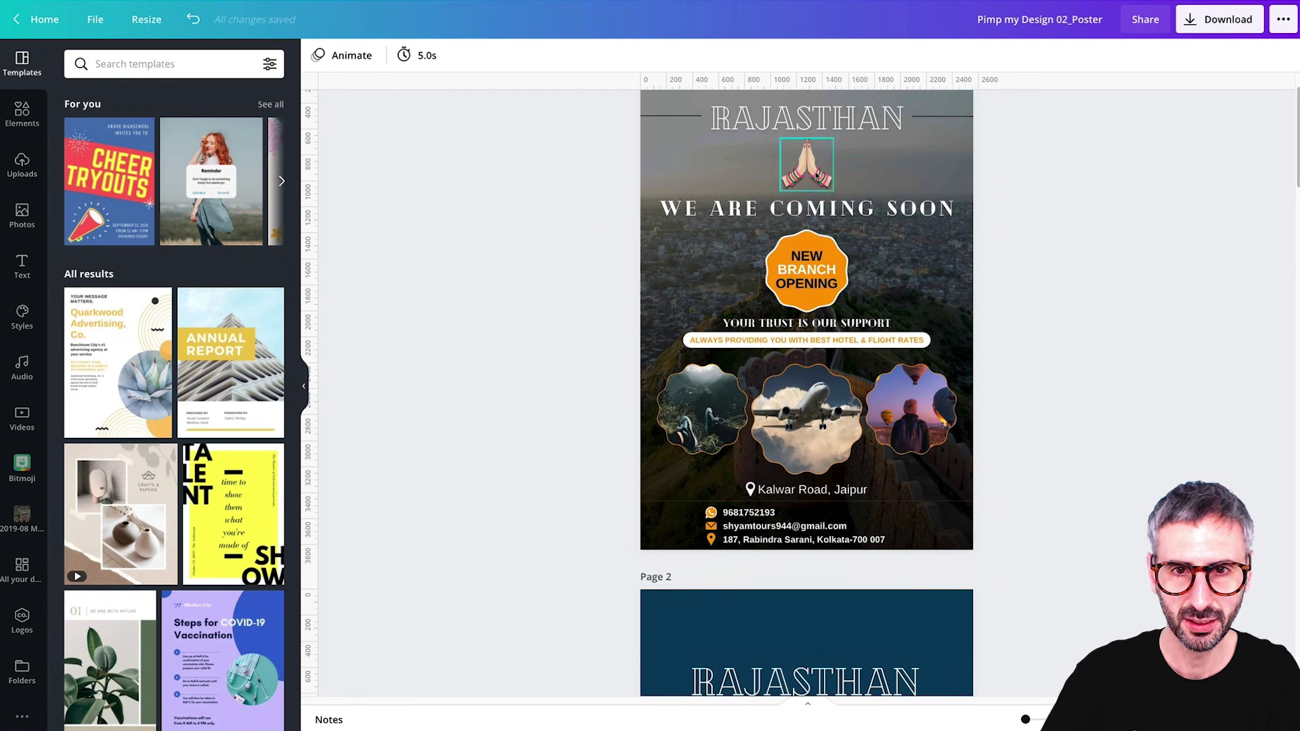
{"action": "scroll", "coordinate": [833, 449], "scroll_direction": "down", "scroll_amount": 4}
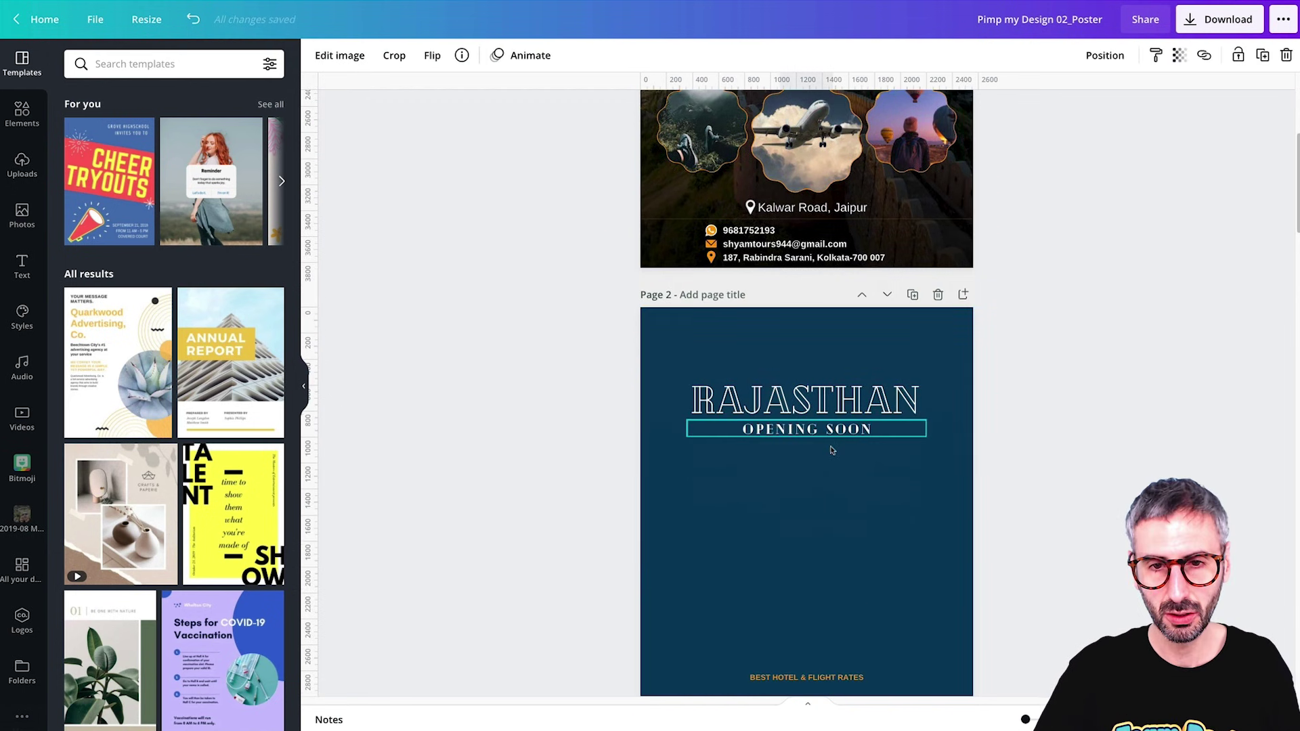
{"action": "key", "text": "ctrl+v"}
{"action": "left_click_drag", "start_coordinate": [808, 445], "coordinate": [805, 492]}
{"action": "left_click", "coordinate": [873, 543]}
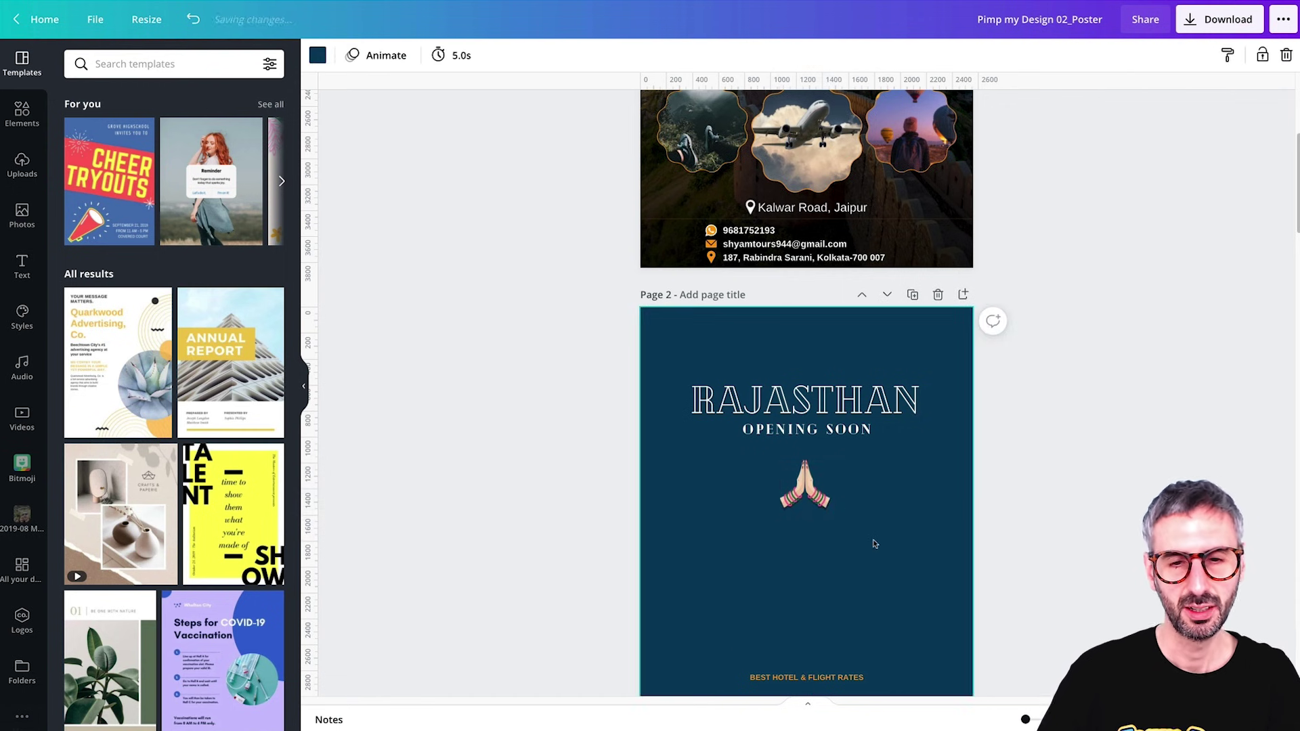
{"action": "scroll", "coordinate": [873, 542], "scroll_direction": "down", "scroll_amount": 1}
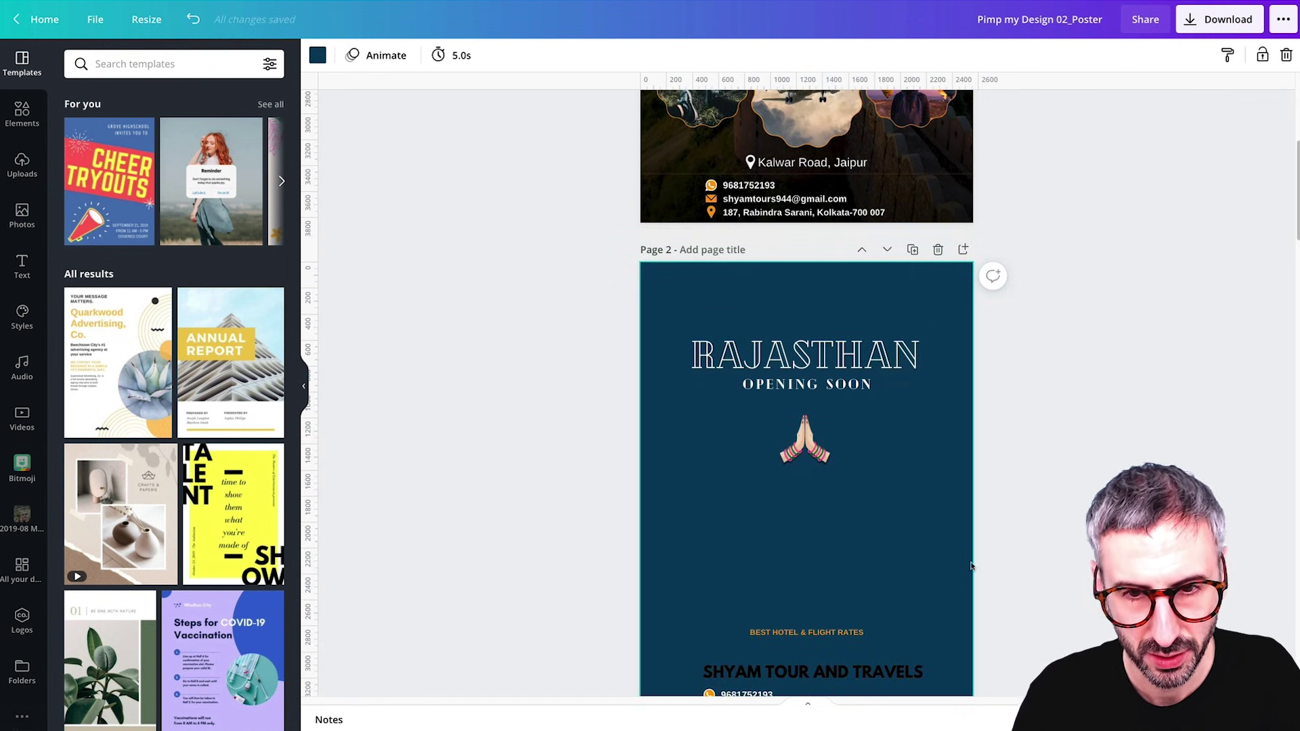
{"action": "scroll", "coordinate": [956, 552], "scroll_direction": "up", "scroll_amount": 5}
{"action": "scroll", "coordinate": [956, 551], "scroll_direction": "down", "scroll_amount": 10}
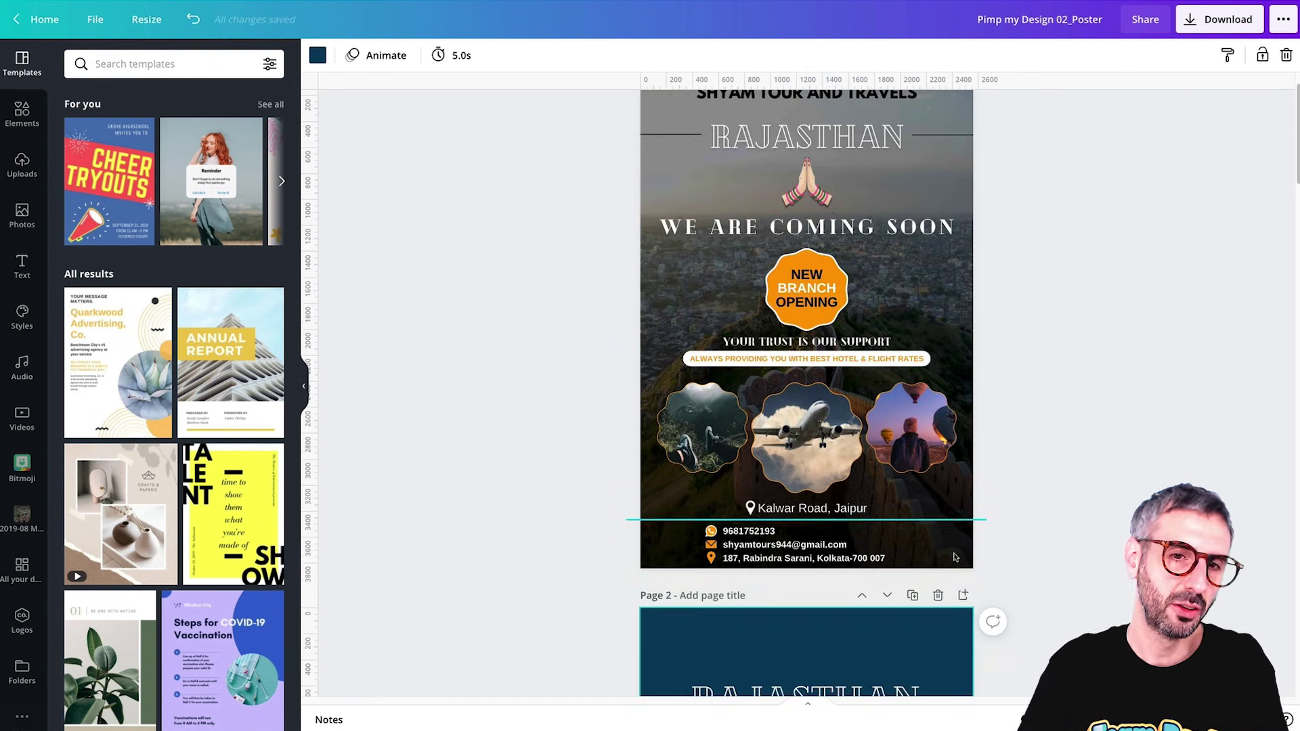
{"action": "scroll", "coordinate": [955, 560], "scroll_direction": "down", "scroll_amount": 1}
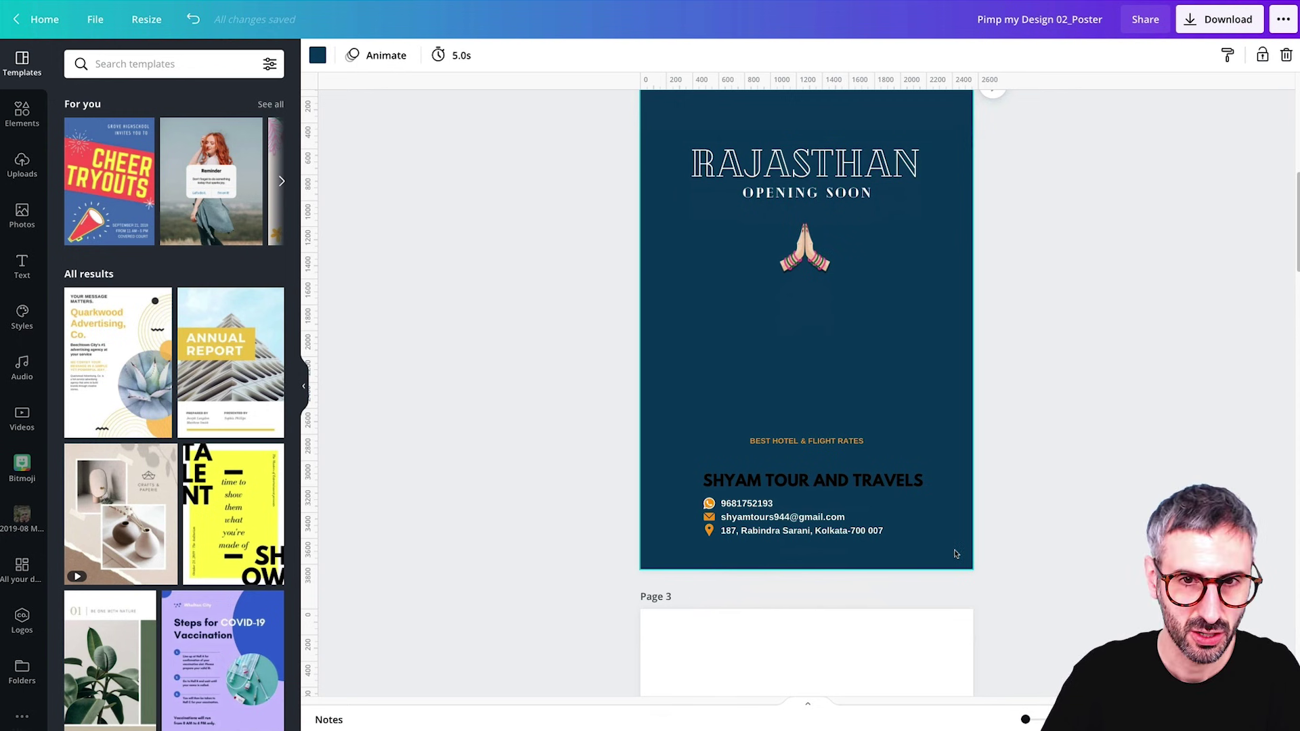
{"action": "scroll", "coordinate": [956, 553], "scroll_direction": "up", "scroll_amount": 10}
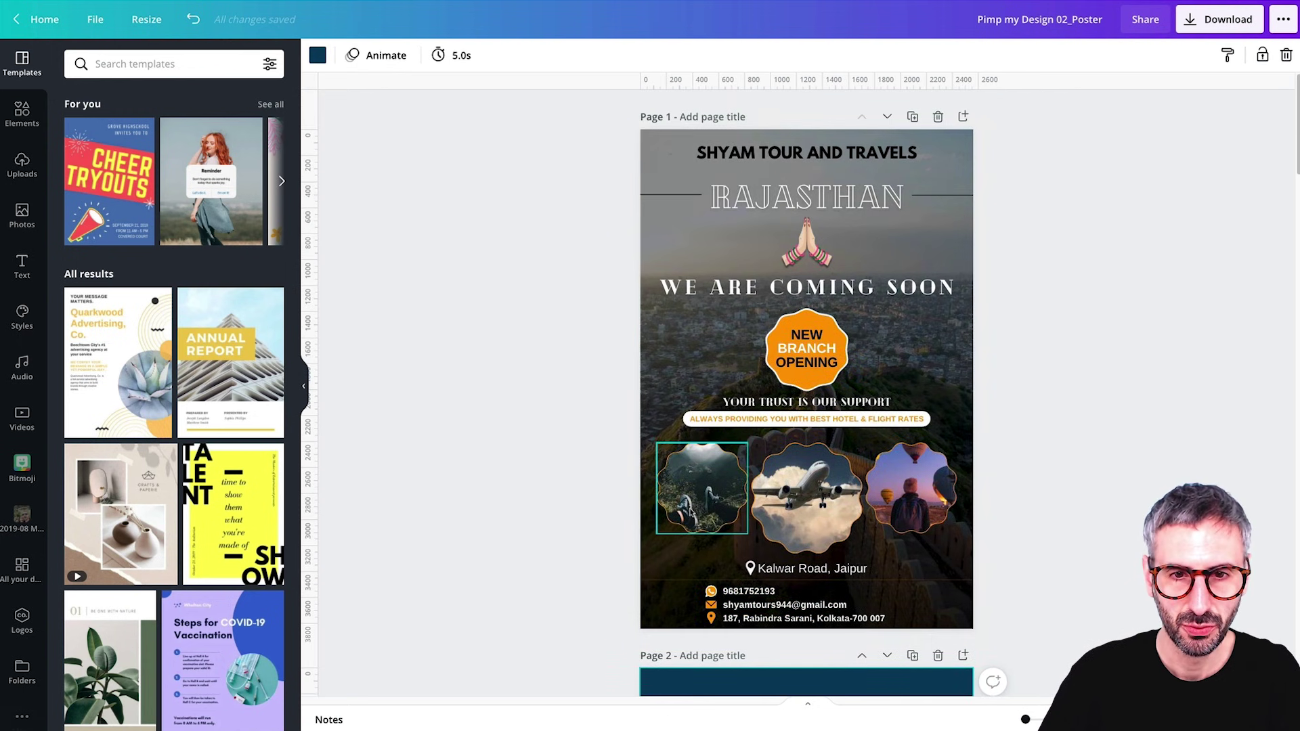
{"action": "scroll", "coordinate": [605, 283], "scroll_direction": "down", "scroll_amount": 2}
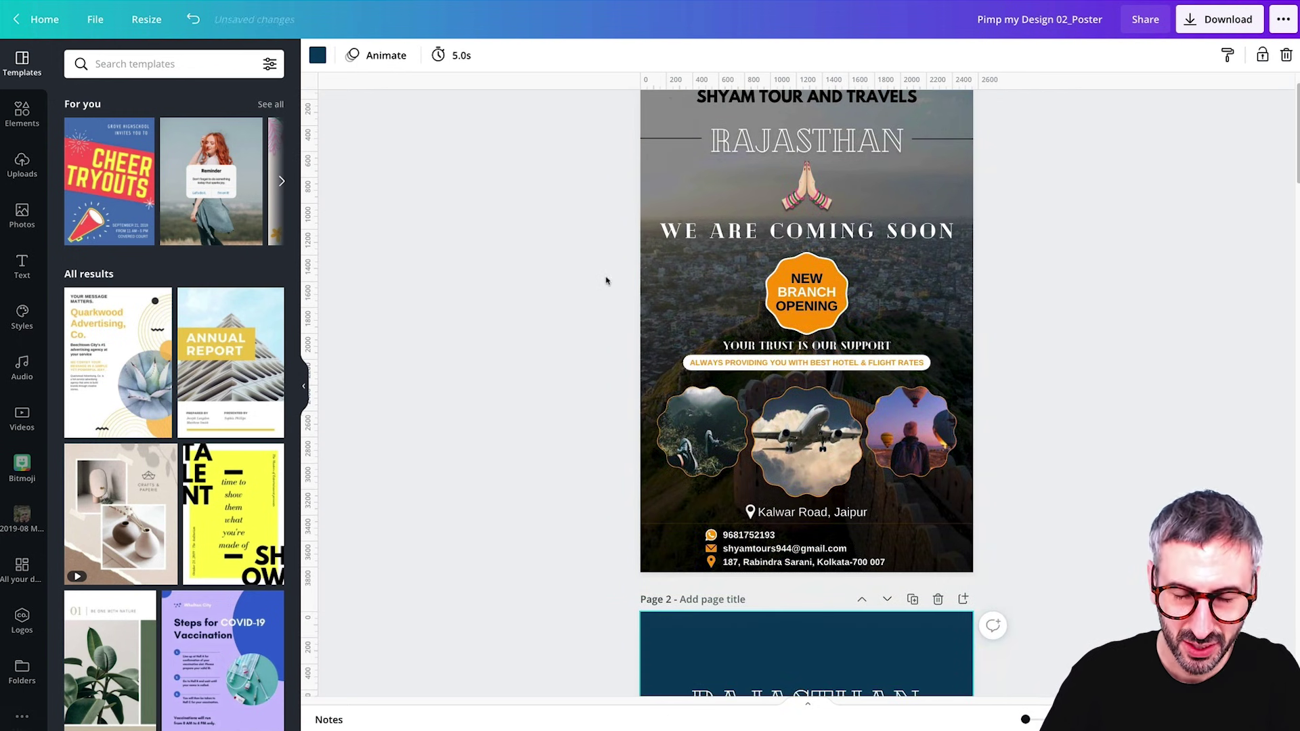
{"action": "scroll", "coordinate": [728, 358], "scroll_direction": "down", "scroll_amount": 1}
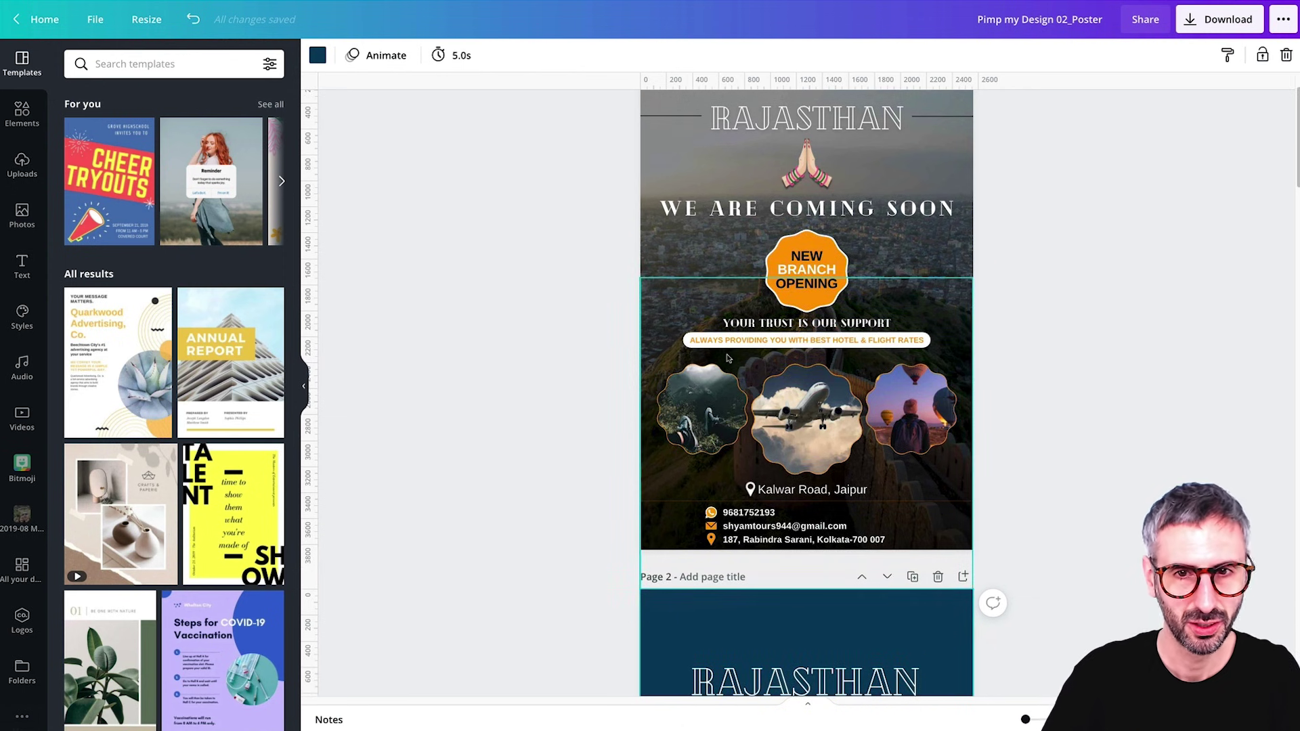
{"action": "scroll", "coordinate": [728, 358], "scroll_direction": "down", "scroll_amount": 1}
{"action": "scroll", "coordinate": [971, 439], "scroll_direction": "up", "scroll_amount": 1}
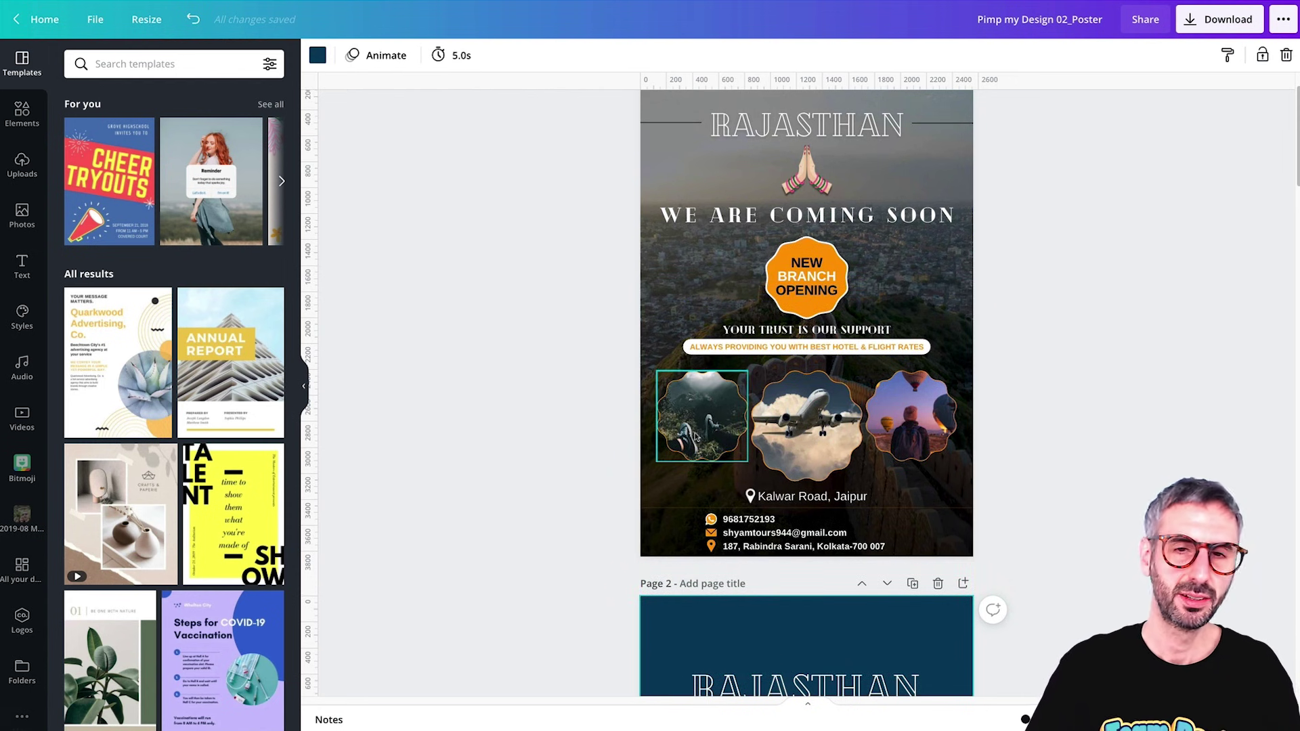
{"action": "scroll", "coordinate": [696, 437], "scroll_direction": "down", "scroll_amount": 6}
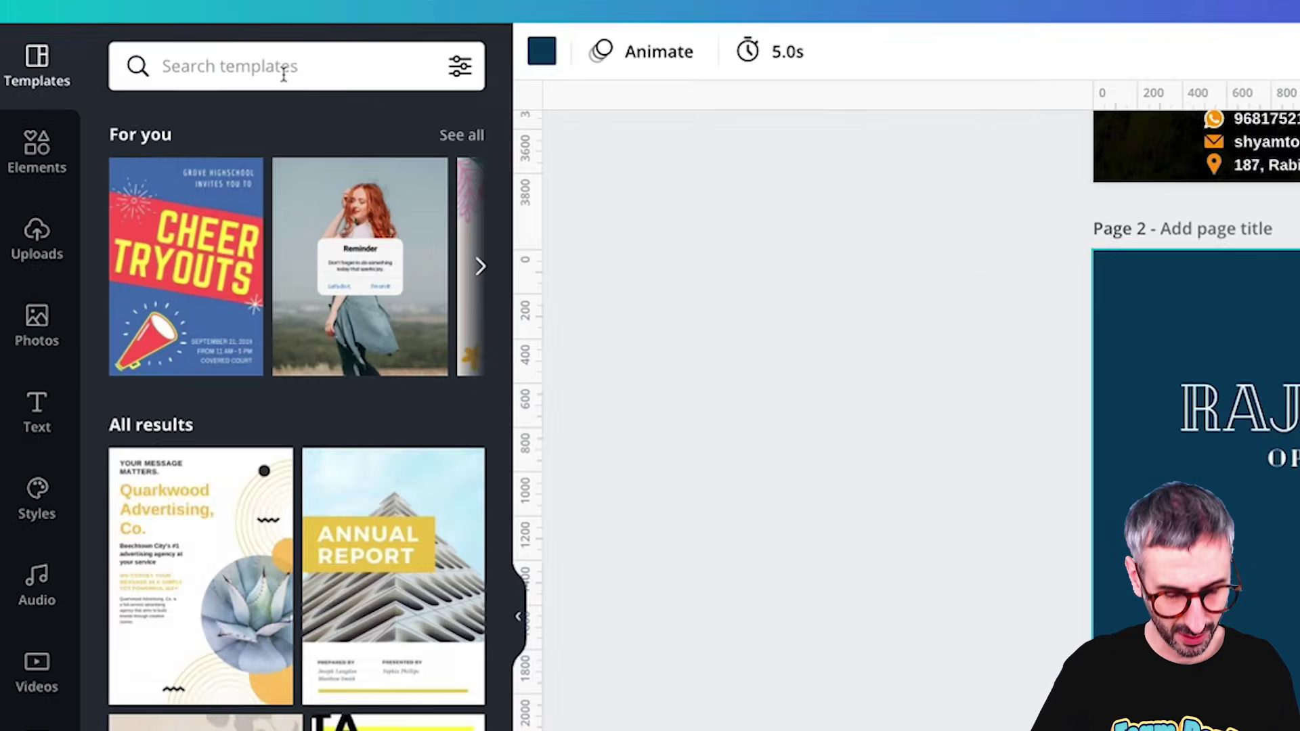
Search templates for 'travel poster' and scroll down to the blank Page 3.
{"action": "left_click", "coordinate": [167, 63]}
{"action": "type", "text": "travel poste"}
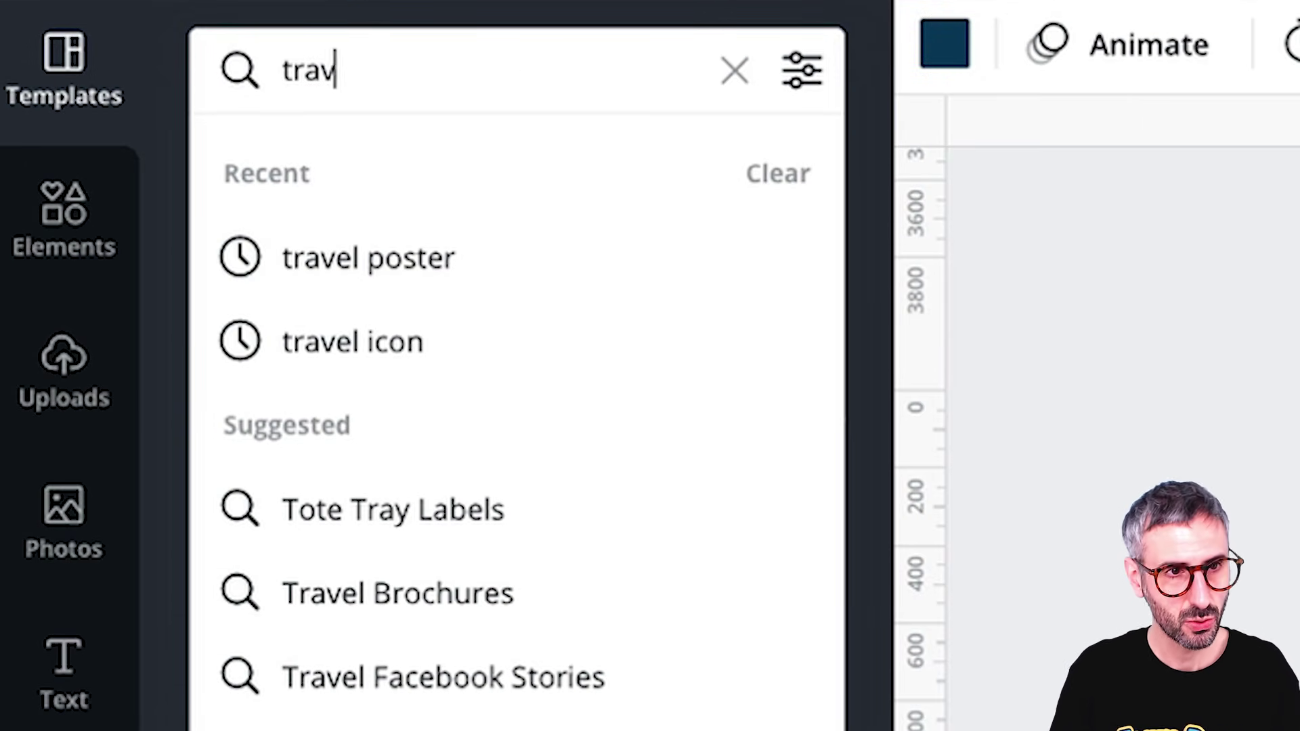
{"action": "type", "text": "r"}
{"action": "key", "text": "Return"}
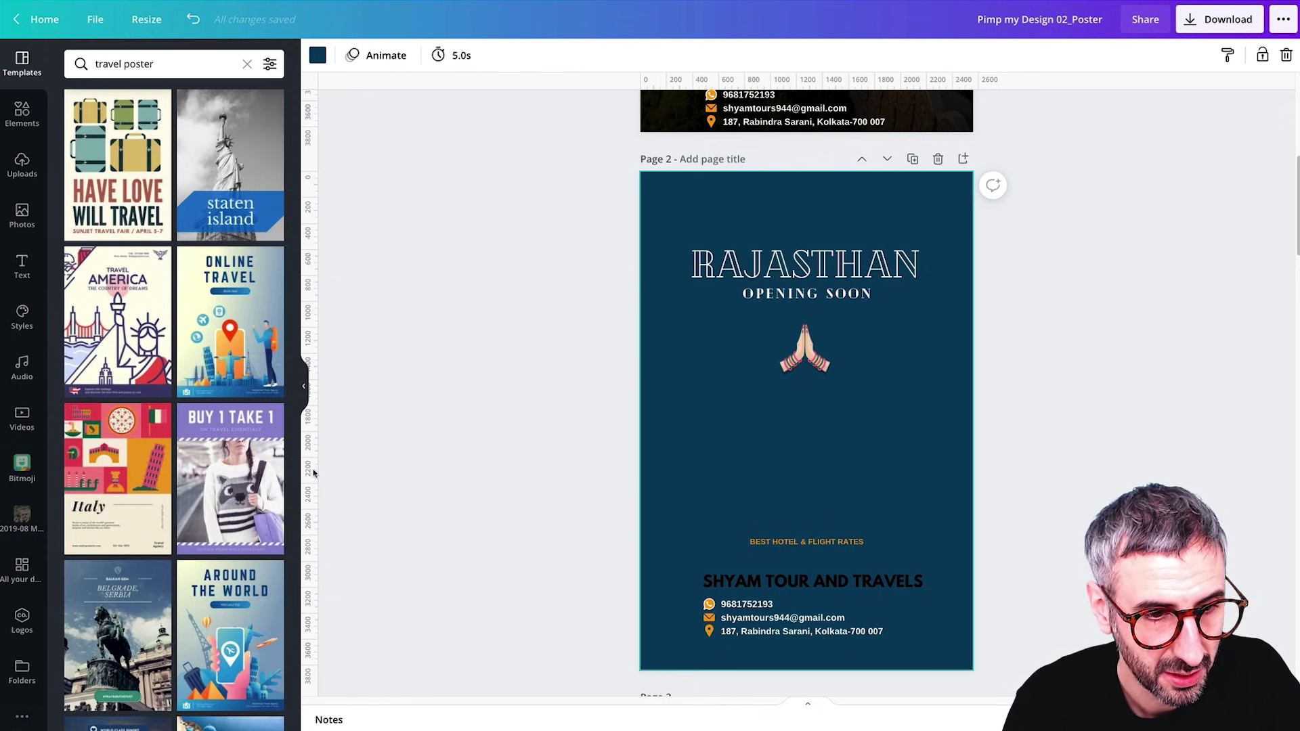
{"action": "scroll", "coordinate": [238, 439], "scroll_direction": "down", "scroll_amount": 2}
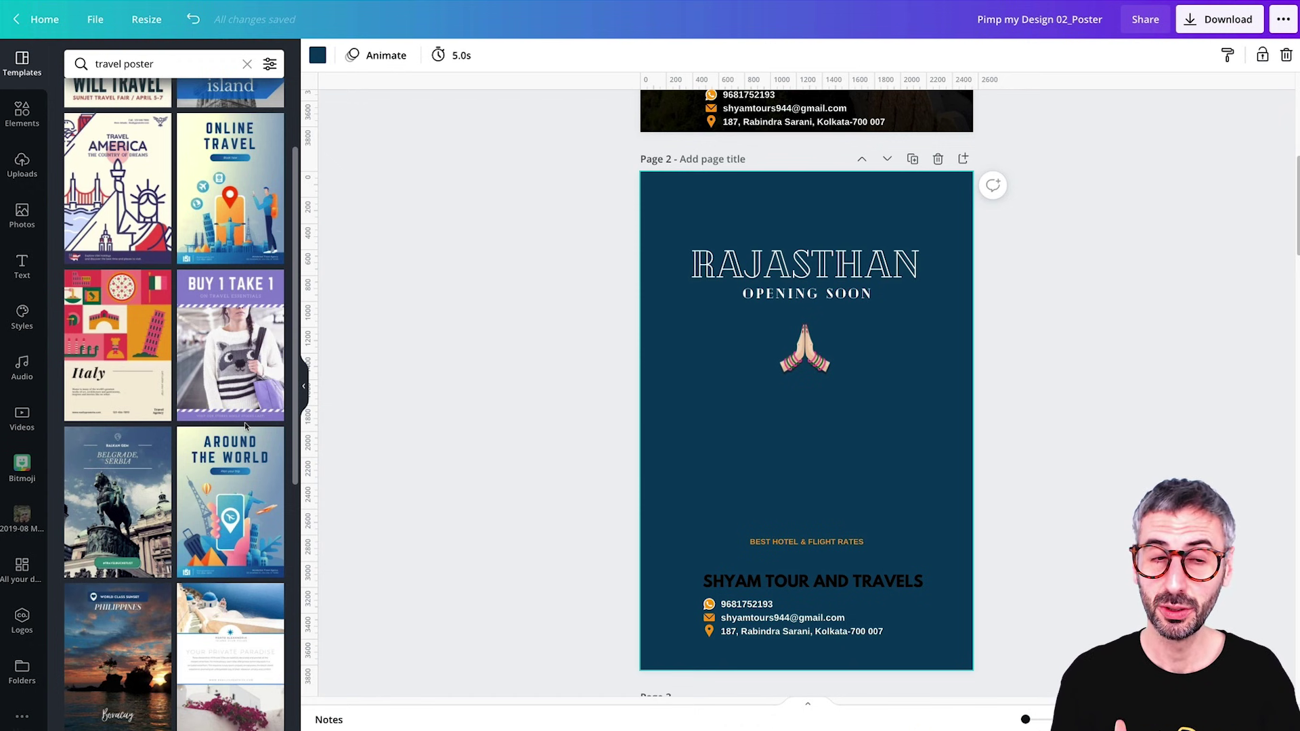
{"action": "scroll", "coordinate": [271, 474], "scroll_direction": "down", "scroll_amount": 5}
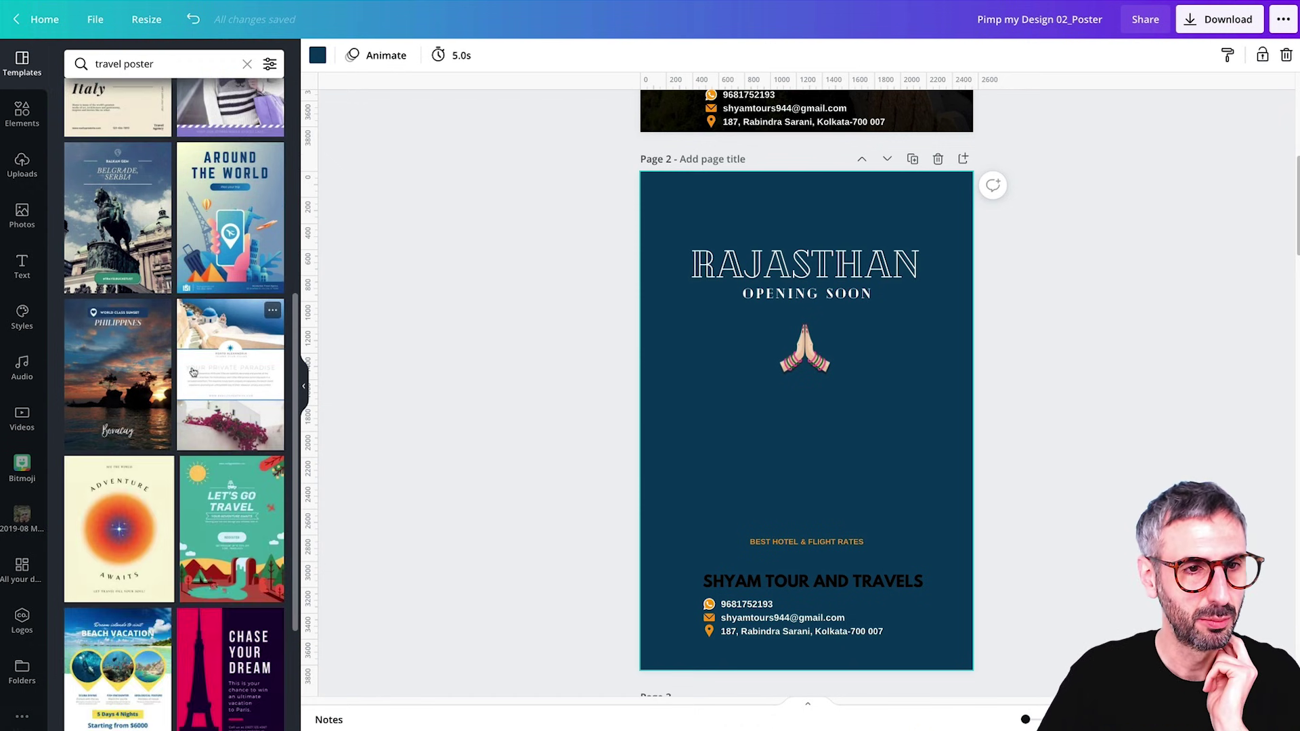
{"action": "scroll", "coordinate": [190, 557], "scroll_direction": "down", "scroll_amount": 3}
{"action": "scroll", "coordinate": [190, 558], "scroll_direction": "up", "scroll_amount": 8}
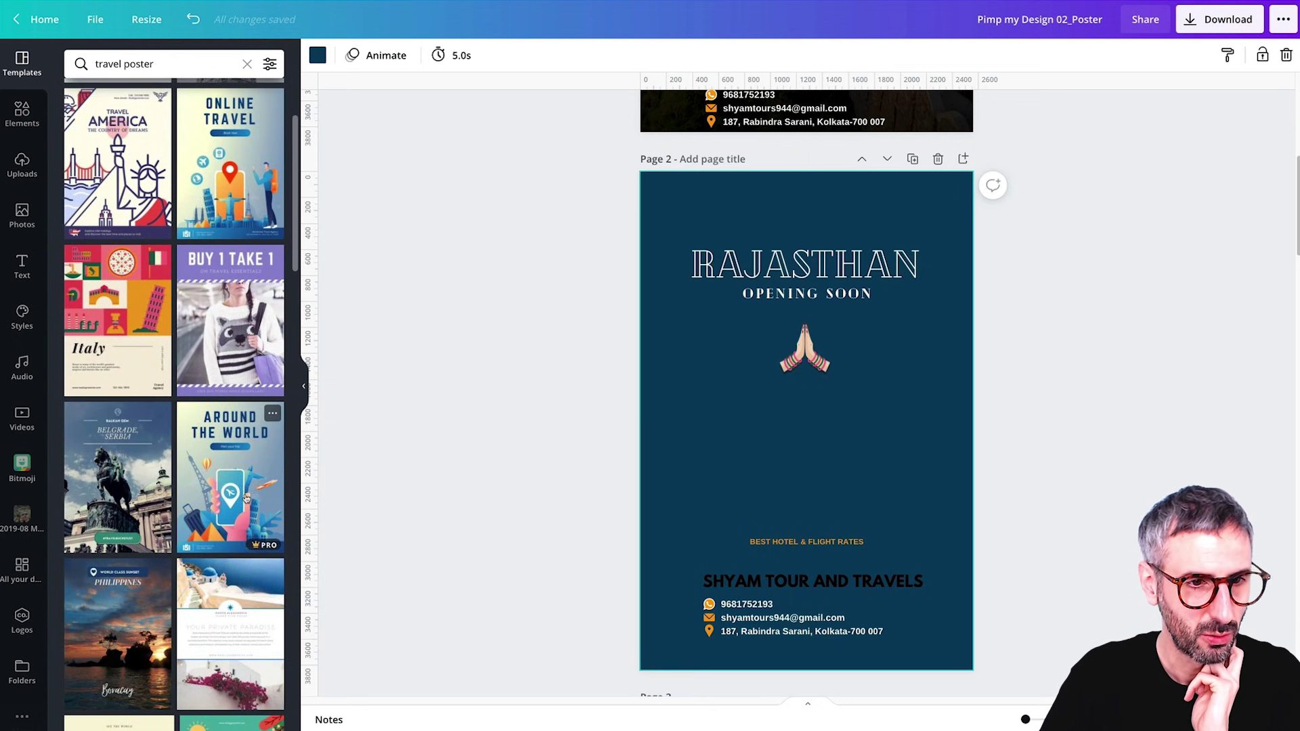
{"action": "scroll", "coordinate": [789, 338], "scroll_direction": "down", "scroll_amount": 8}
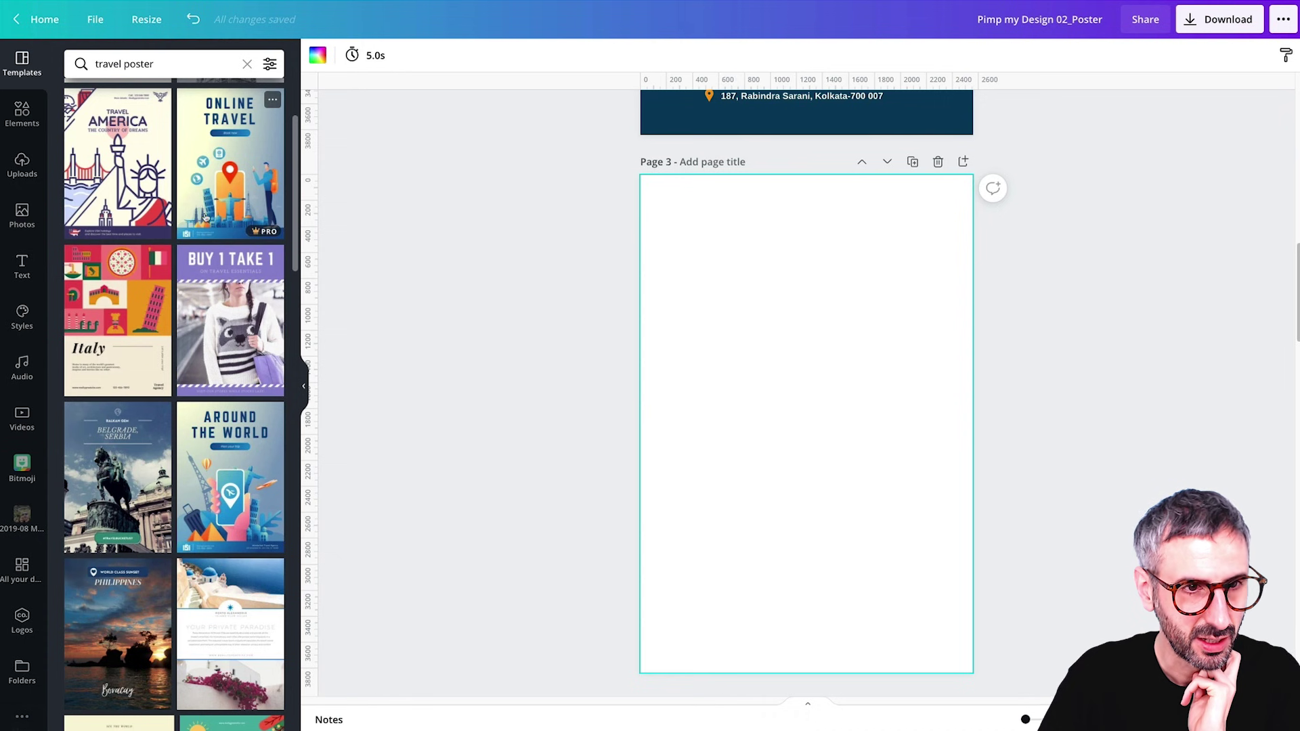
Apply the AROUND THE WORLD travel poster template to Page 3 and review it.
{"action": "left_click", "coordinate": [252, 463]}
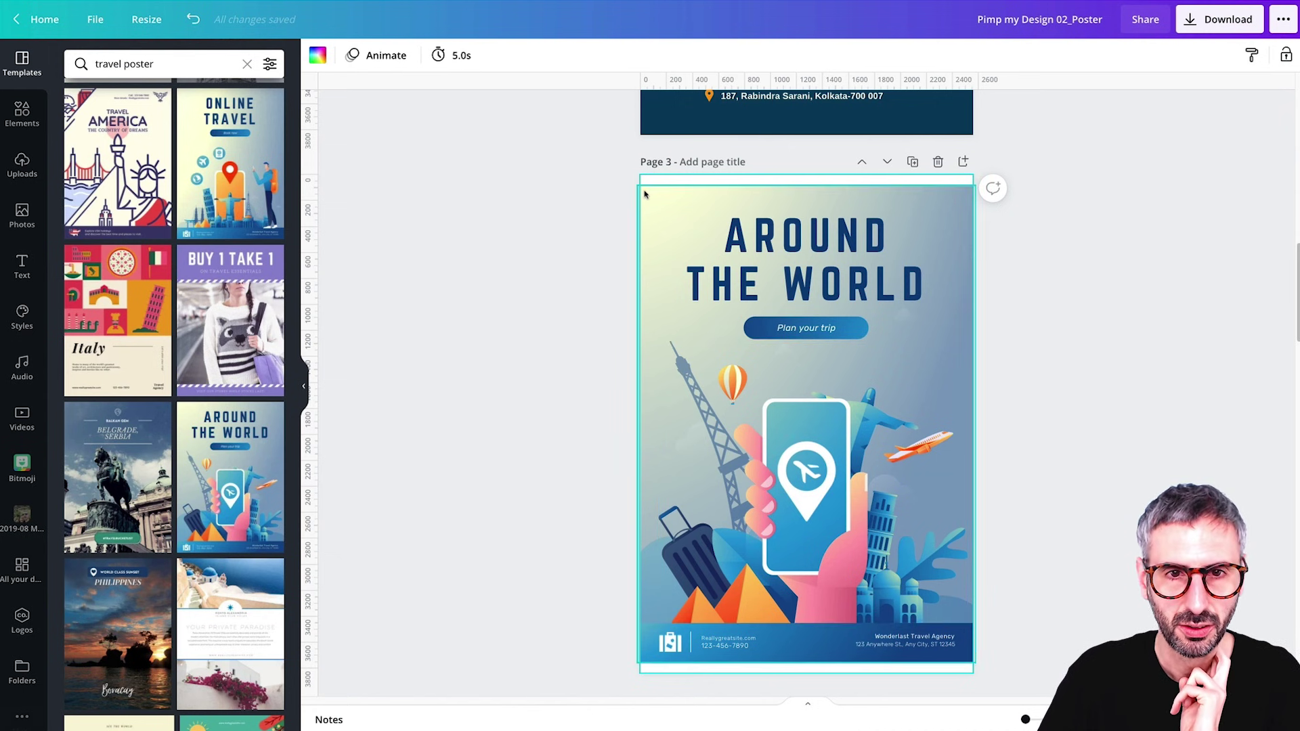
{"action": "scroll", "coordinate": [644, 194], "scroll_direction": "up", "scroll_amount": 10}
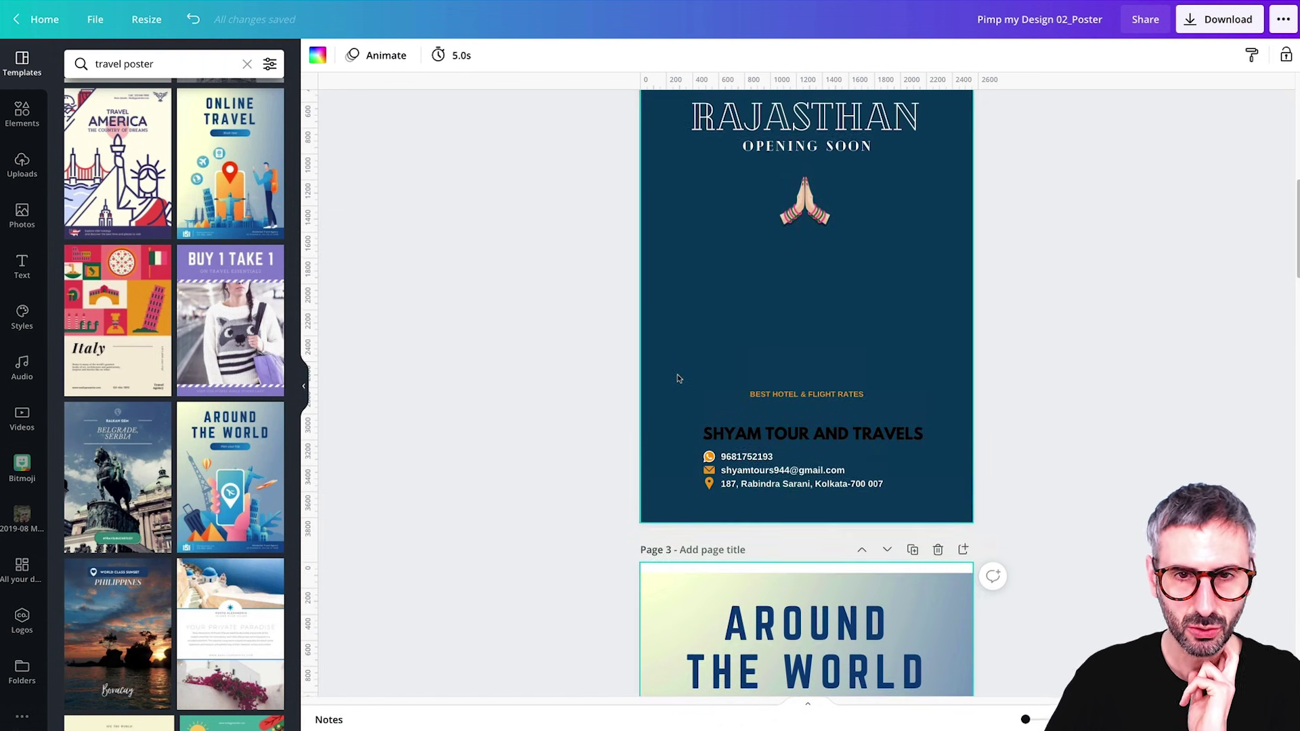
{"action": "scroll", "coordinate": [678, 377], "scroll_direction": "down", "scroll_amount": 6}
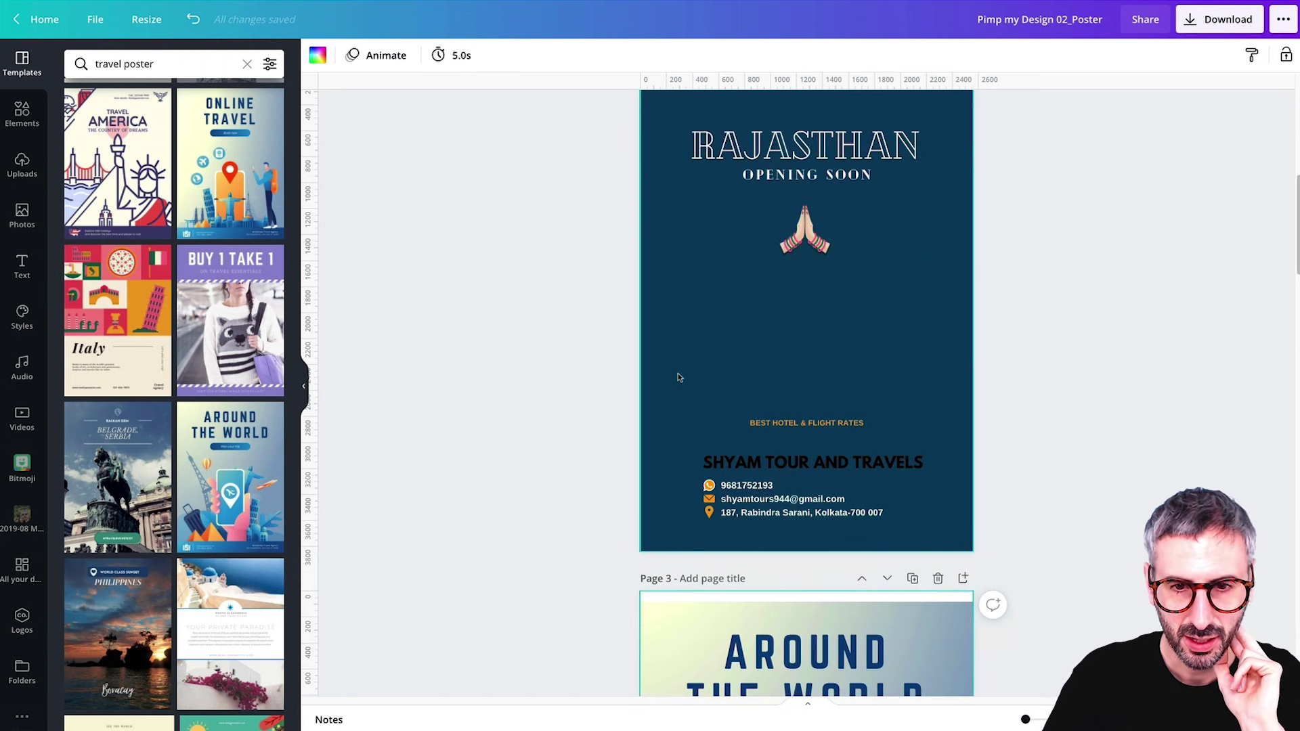
{"action": "scroll", "coordinate": [678, 378], "scroll_direction": "down", "scroll_amount": 6}
{"action": "scroll", "coordinate": [679, 376], "scroll_direction": "up", "scroll_amount": 6}
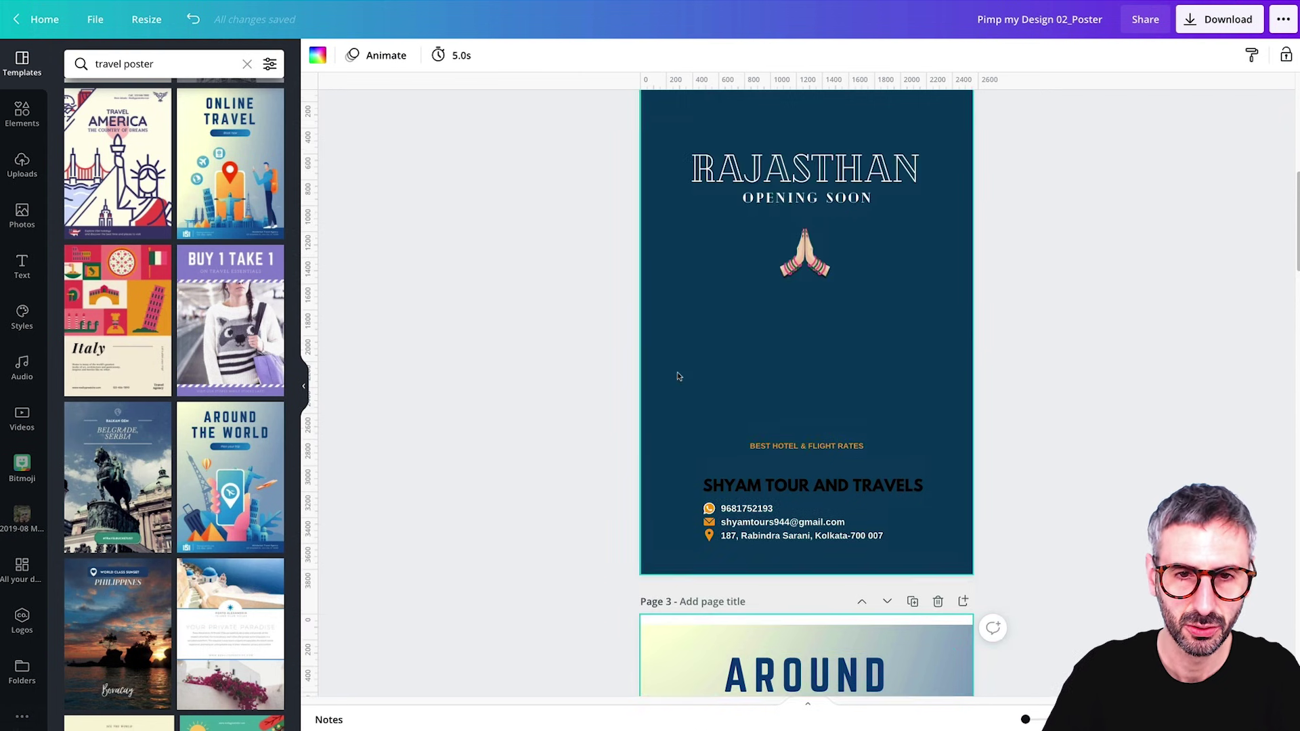
{"action": "scroll", "coordinate": [679, 376], "scroll_direction": "down", "scroll_amount": 8}
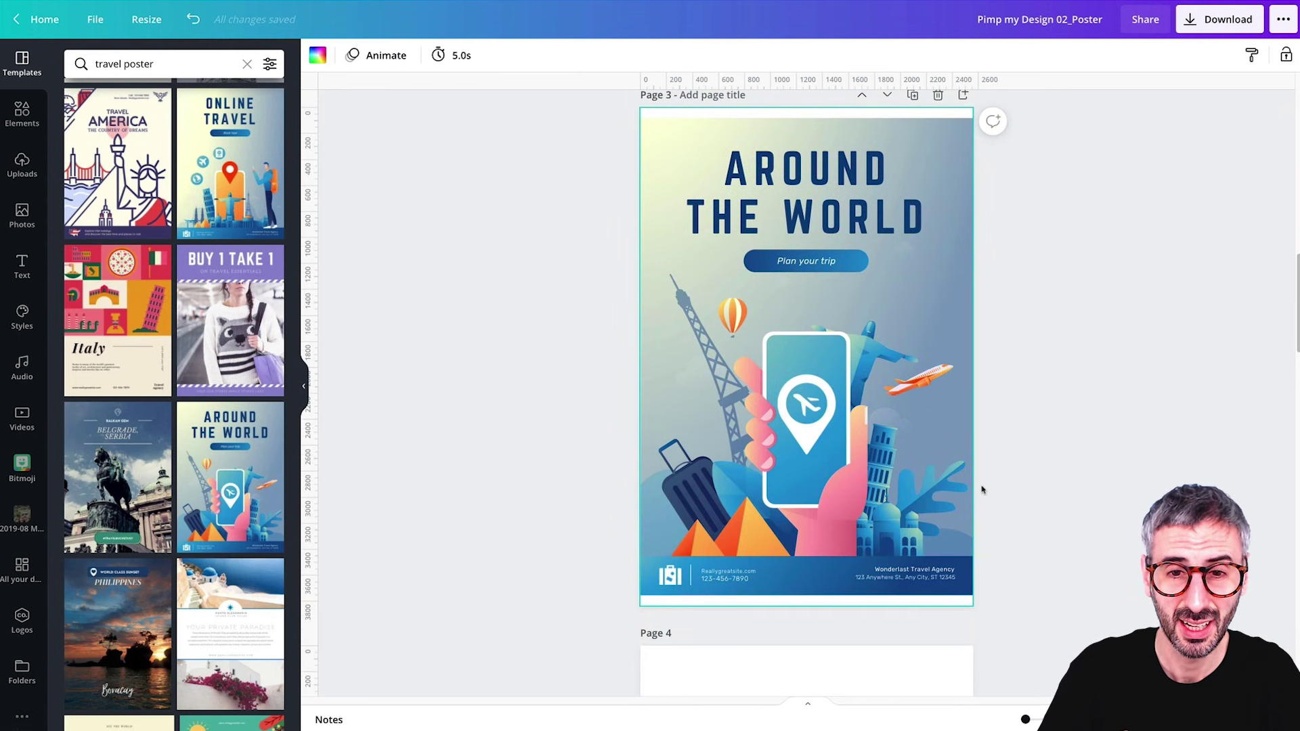
{"action": "scroll", "coordinate": [982, 490], "scroll_direction": "up", "scroll_amount": 3}
Delete the location-pin graphic on the phone and move the illustration up and slightly left.
{"action": "left_click", "coordinate": [826, 520]}
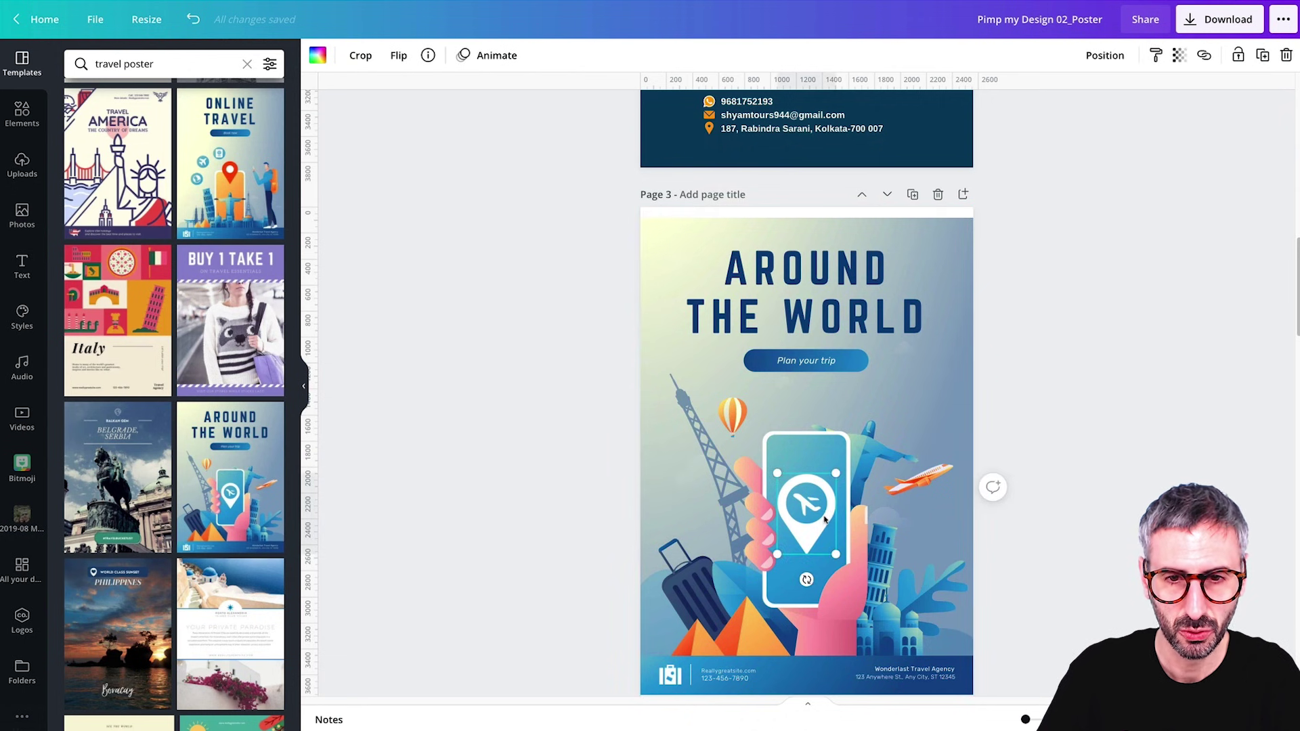
{"action": "key", "text": "Delete"}
{"action": "left_click_drag", "start_coordinate": [815, 522], "coordinate": [847, 467]}
{"action": "left_click_drag", "start_coordinate": [830, 513], "coordinate": [793, 525]}
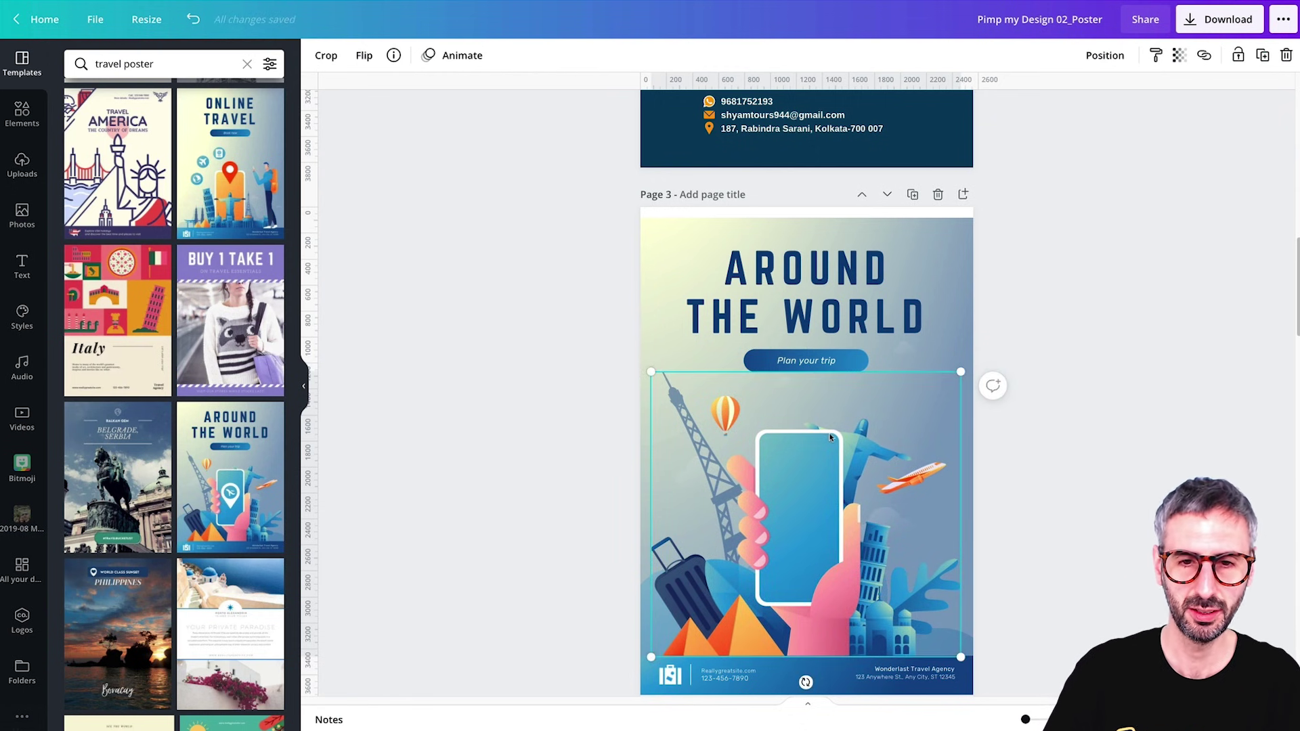
{"action": "scroll", "coordinate": [830, 437], "scroll_direction": "up", "scroll_amount": 5}
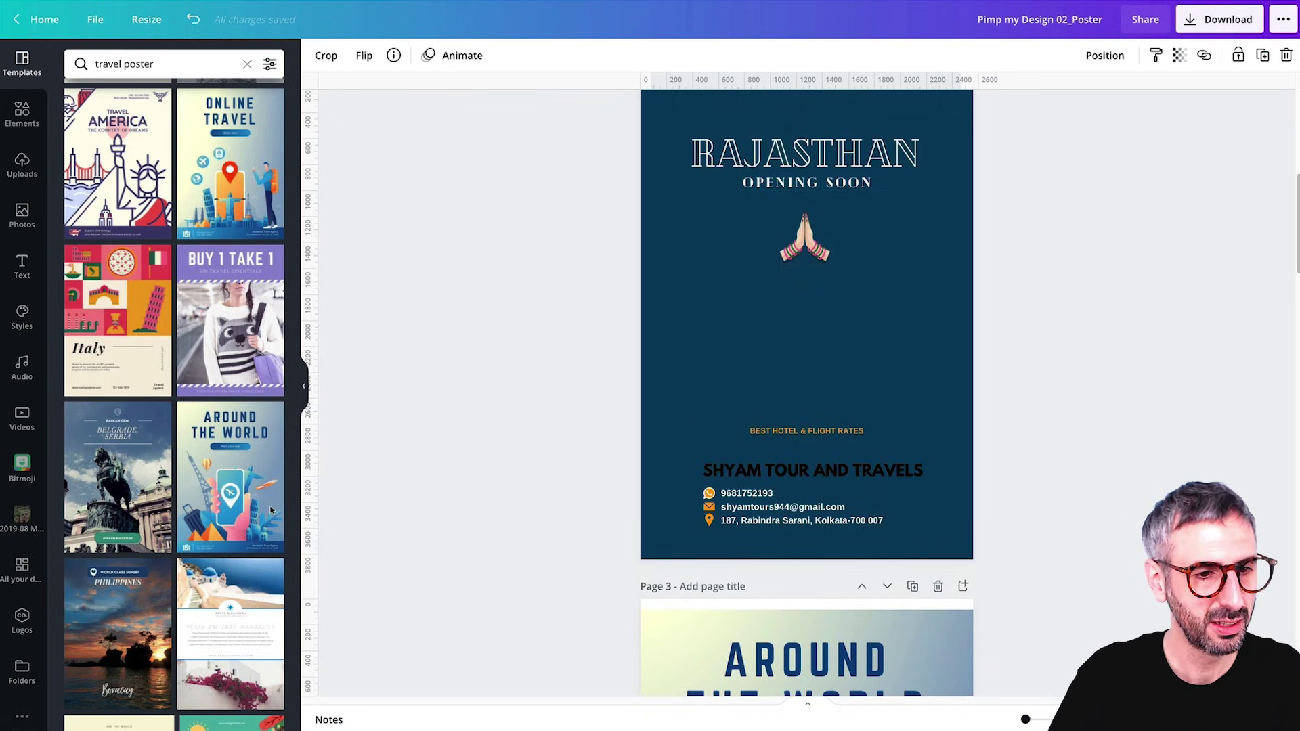
{"action": "scroll", "coordinate": [255, 504], "scroll_direction": "down", "scroll_amount": 10}
{"action": "scroll", "coordinate": [257, 509], "scroll_direction": "down", "scroll_amount": 4}
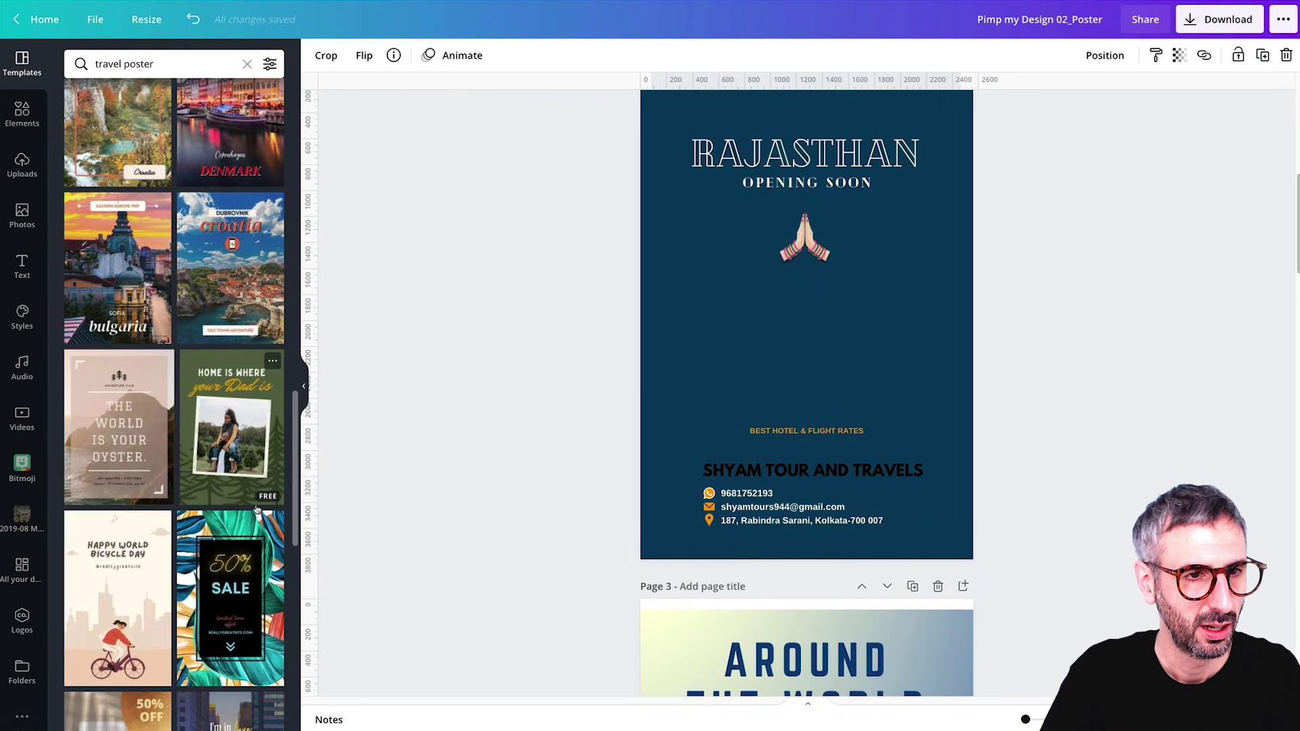
{"action": "scroll", "coordinate": [257, 509], "scroll_direction": "up", "scroll_amount": 10}
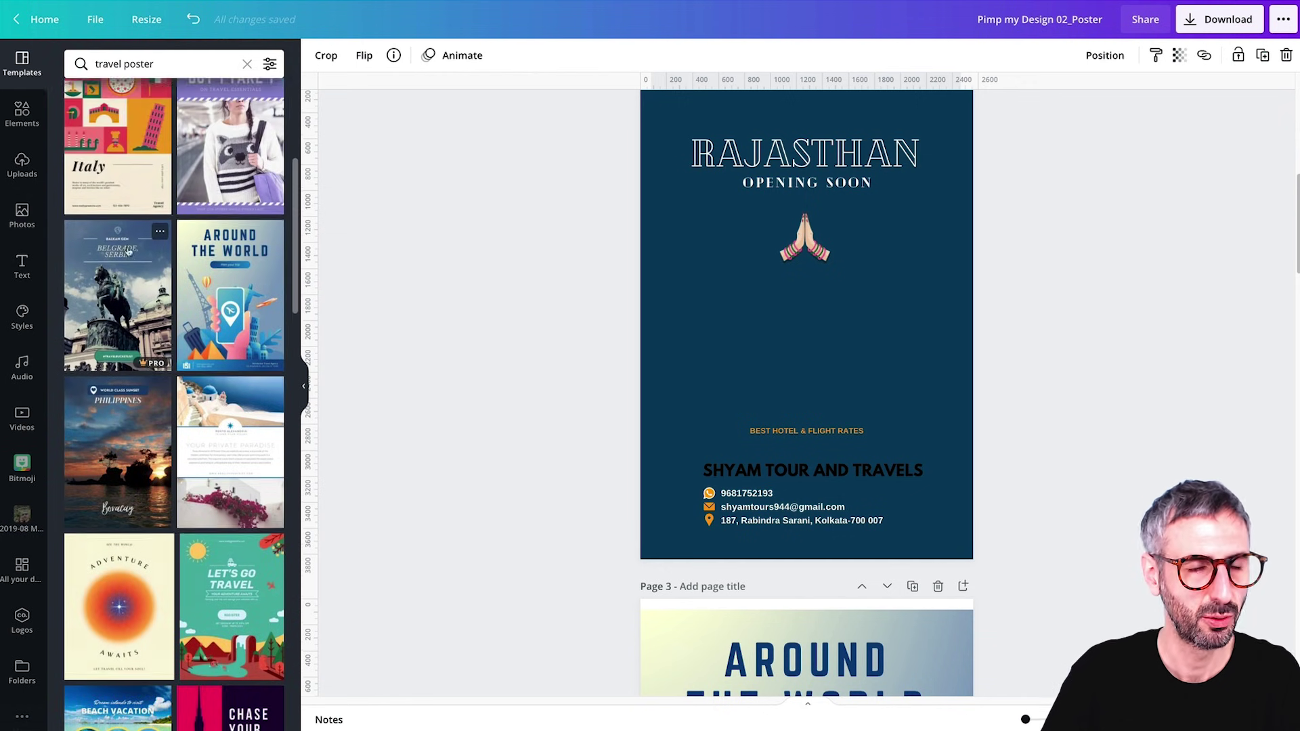
{"action": "scroll", "coordinate": [891, 296], "scroll_direction": "down", "scroll_amount": 8}
{"action": "scroll", "coordinate": [751, 424], "scroll_direction": "up", "scroll_amount": 3}
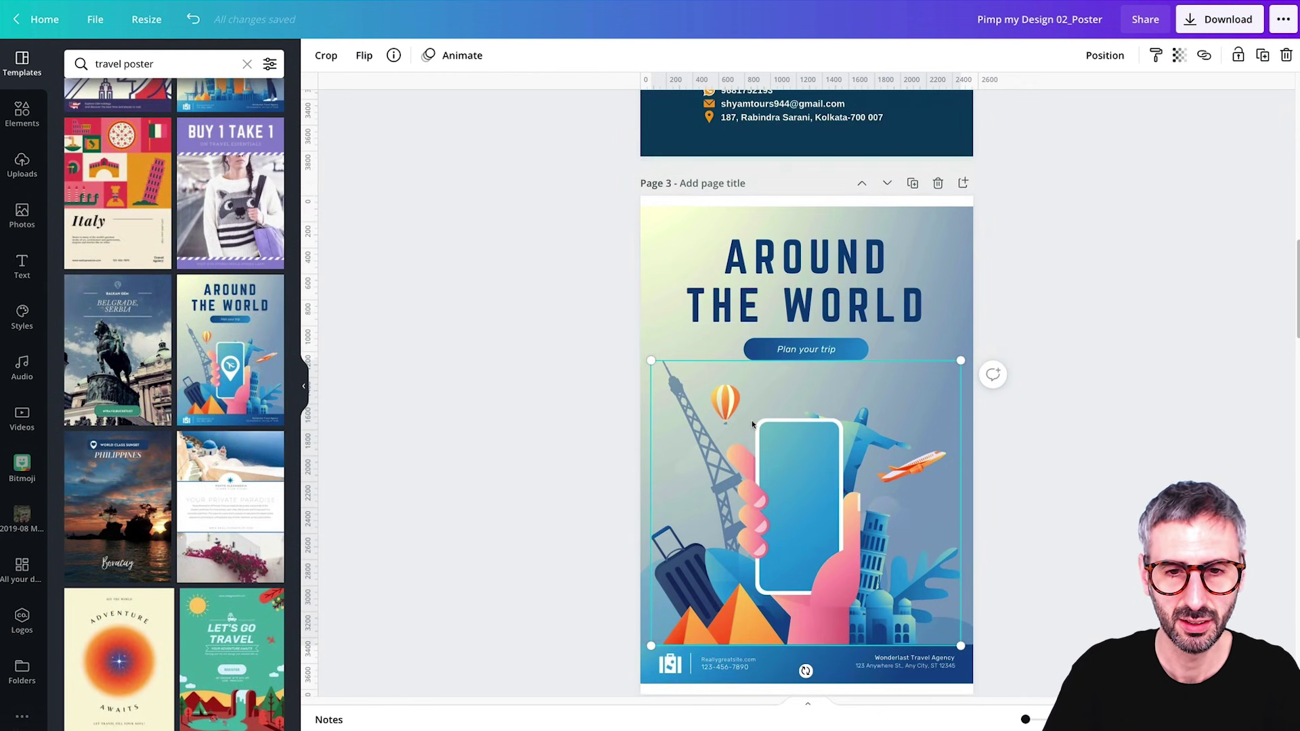
{"action": "scroll", "coordinate": [835, 528], "scroll_direction": "up", "scroll_amount": 9}
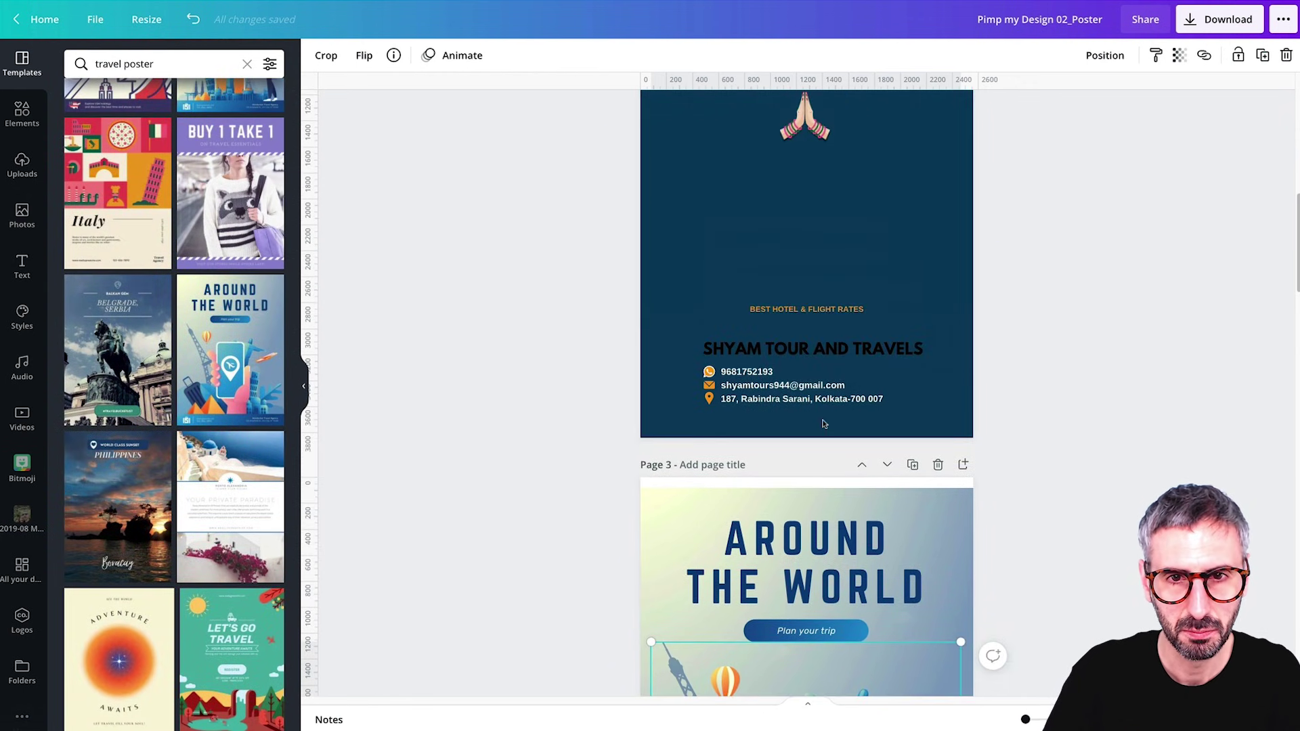
{"action": "scroll", "coordinate": [823, 434], "scroll_direction": "down", "scroll_amount": 9}
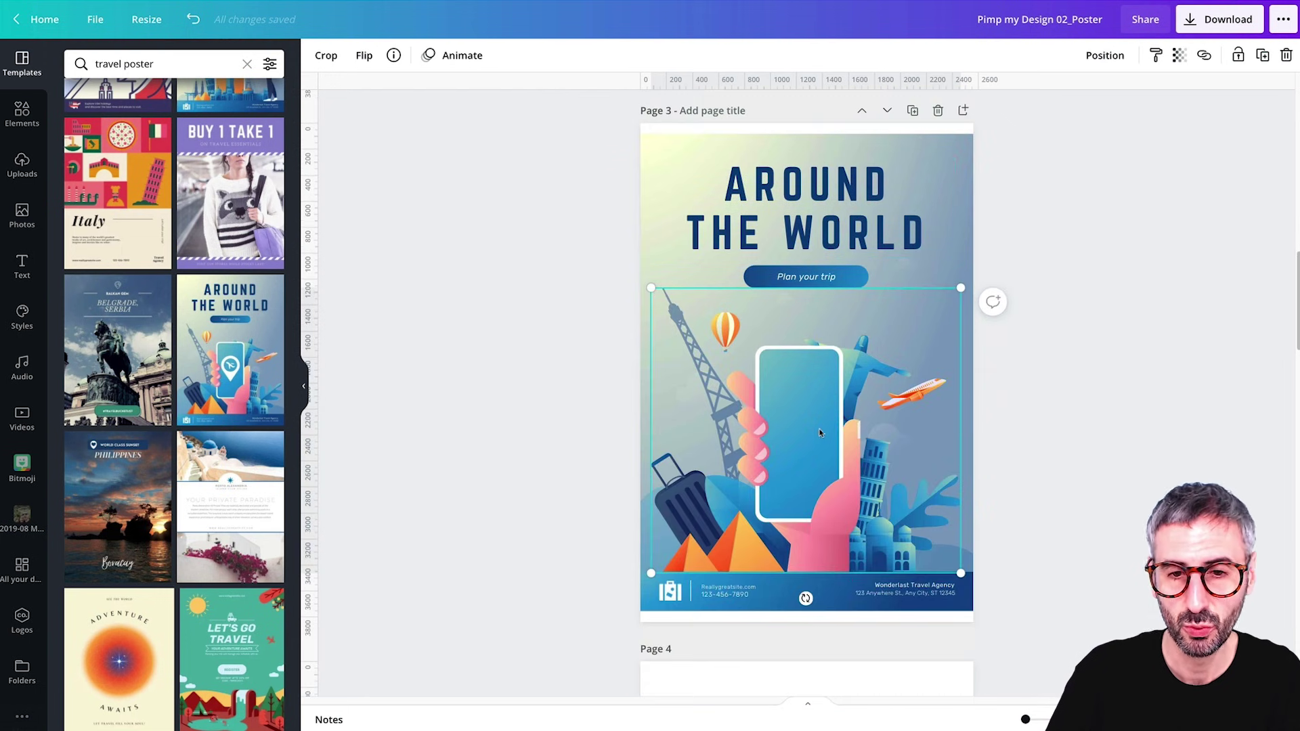
{"action": "scroll", "coordinate": [920, 457], "scroll_direction": "up", "scroll_amount": 7}
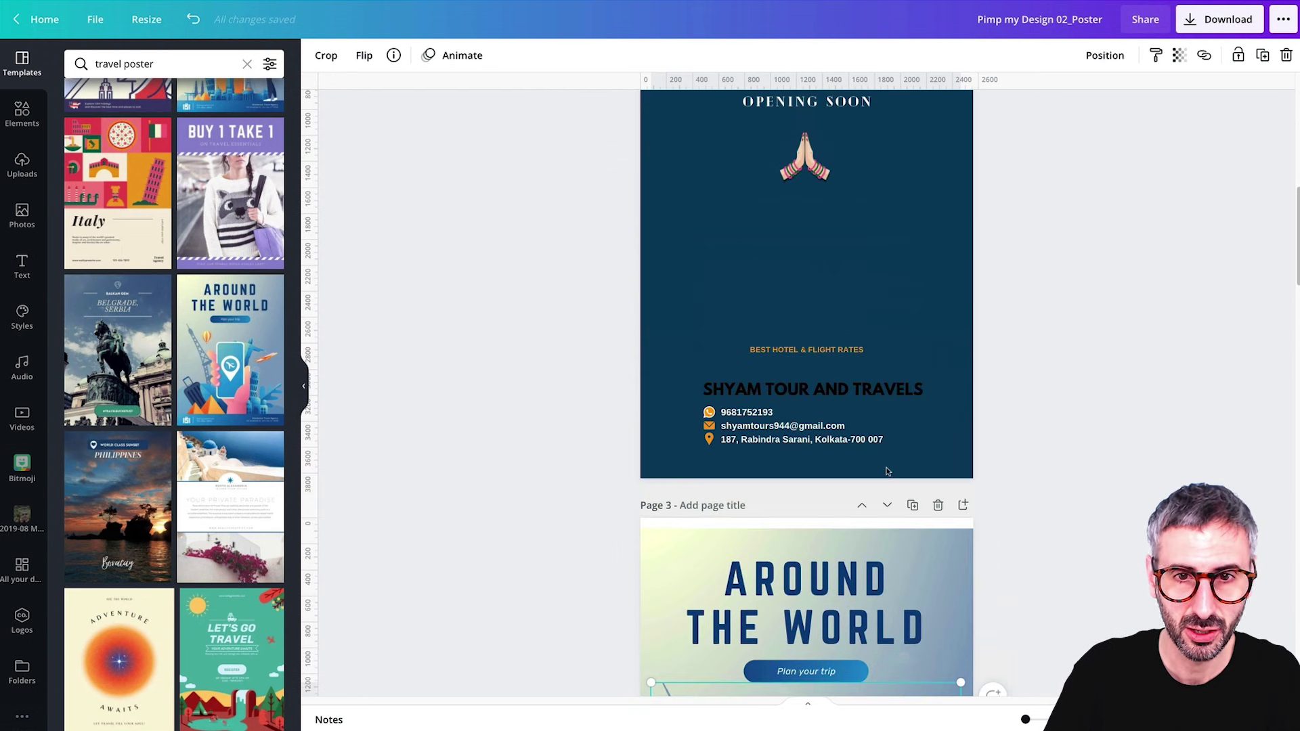
{"action": "scroll", "coordinate": [727, 495], "scroll_direction": "down", "scroll_amount": 6}
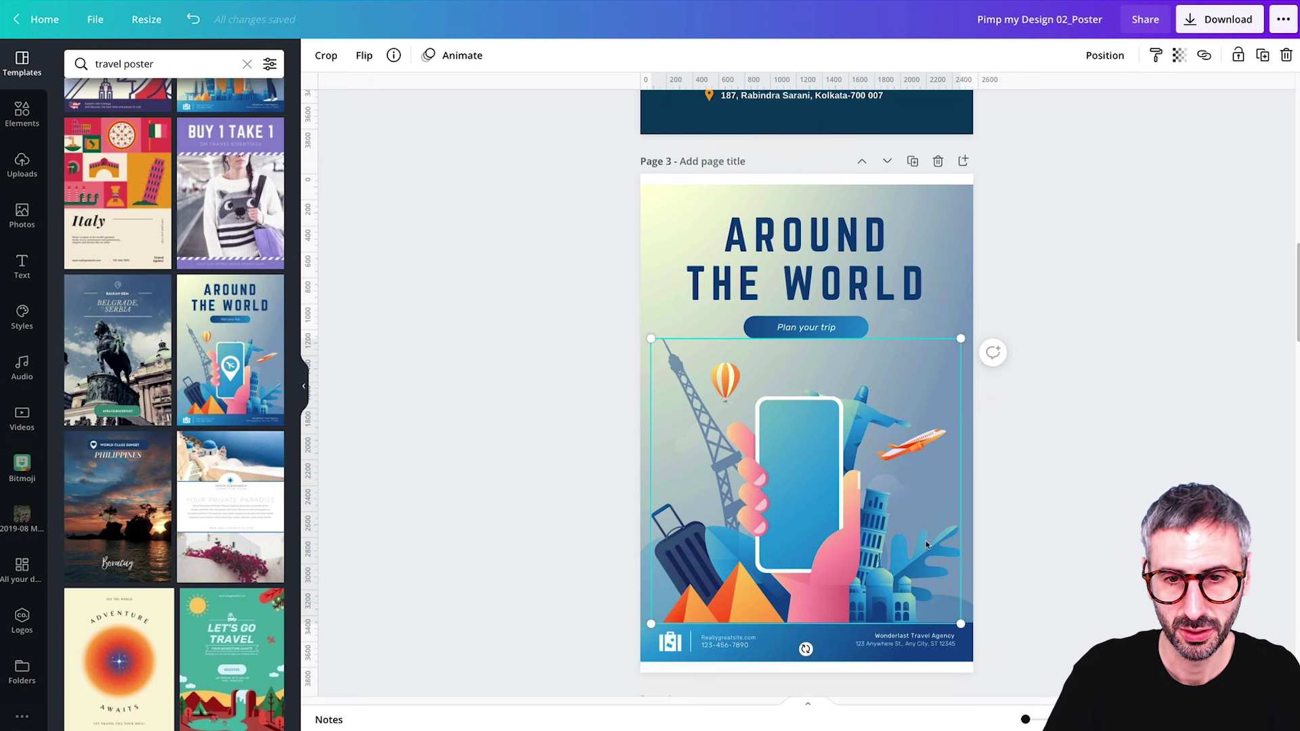
{"action": "scroll", "coordinate": [926, 545], "scroll_direction": "up", "scroll_amount": 3}
Search the Elements library for 'rajasthan' and browse the results.
{"action": "left_click", "coordinate": [21, 114]}
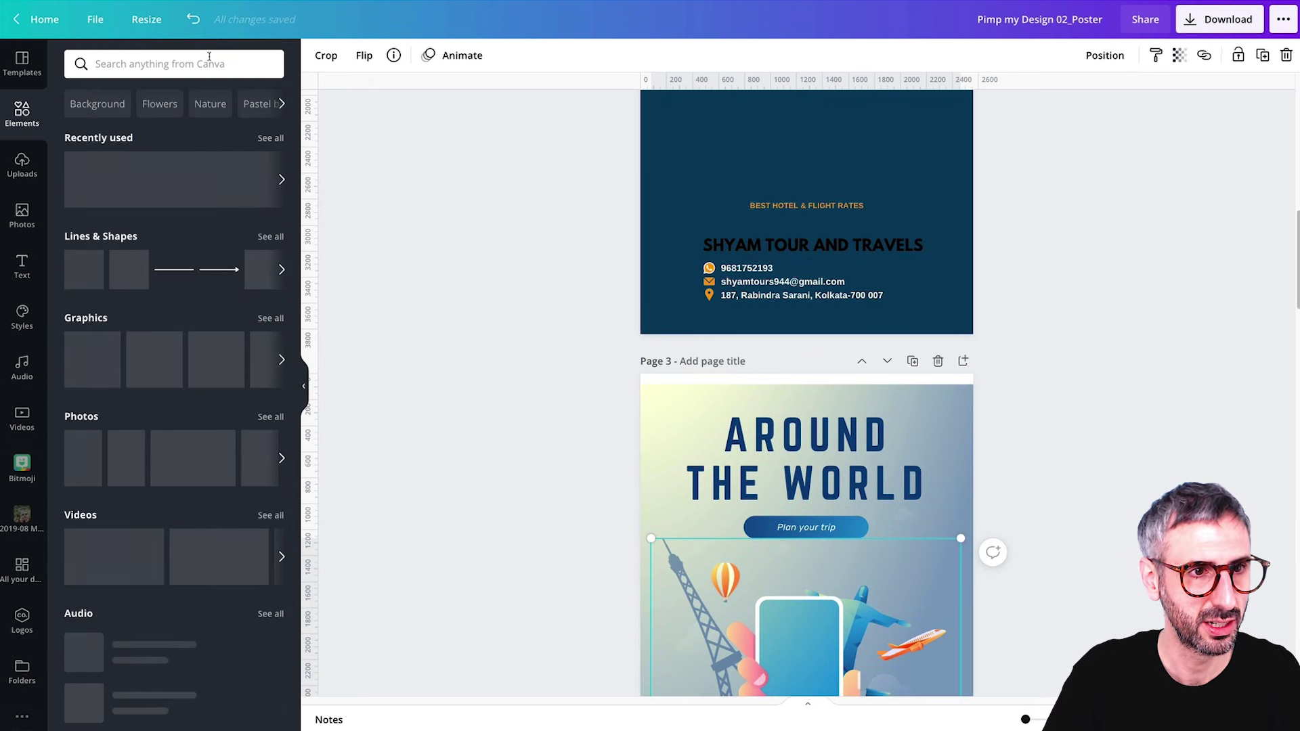
{"action": "left_click", "coordinate": [209, 59]}
{"action": "type", "text": "raj"}
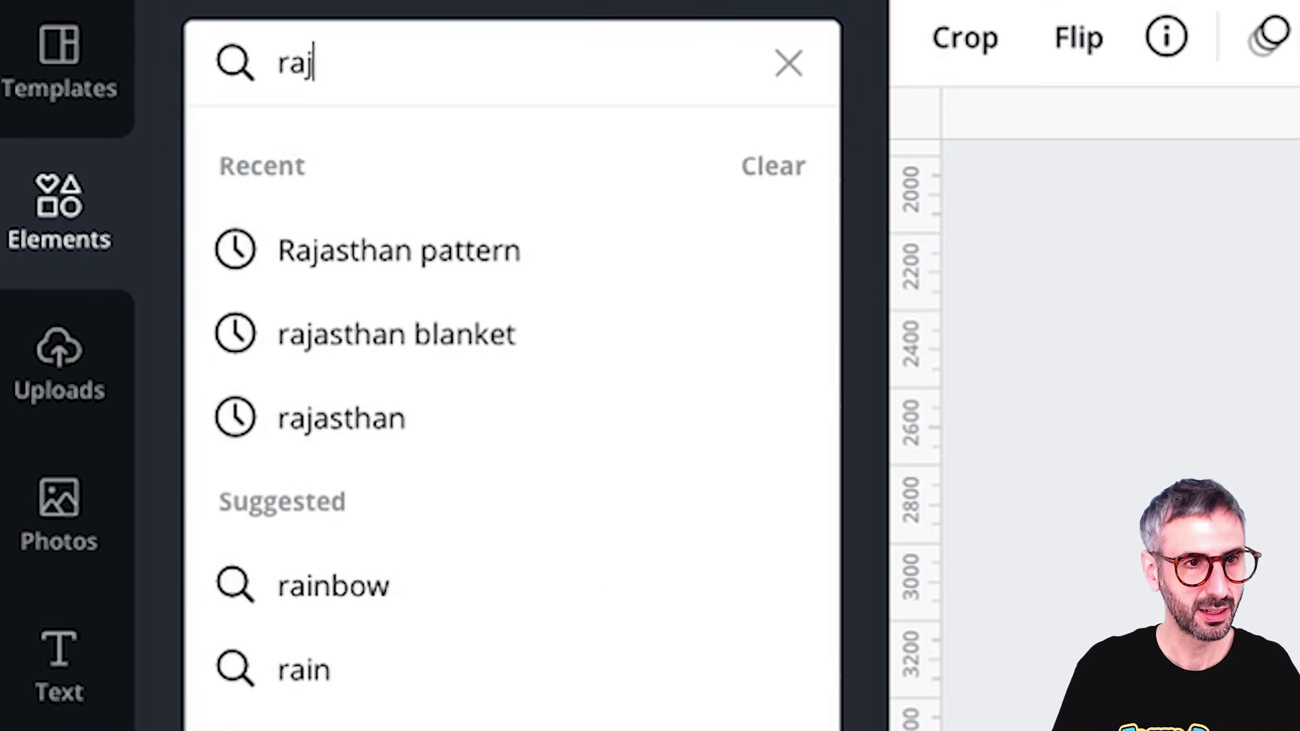
{"action": "type", "text": "asthan"}
{"action": "key", "text": "Return"}
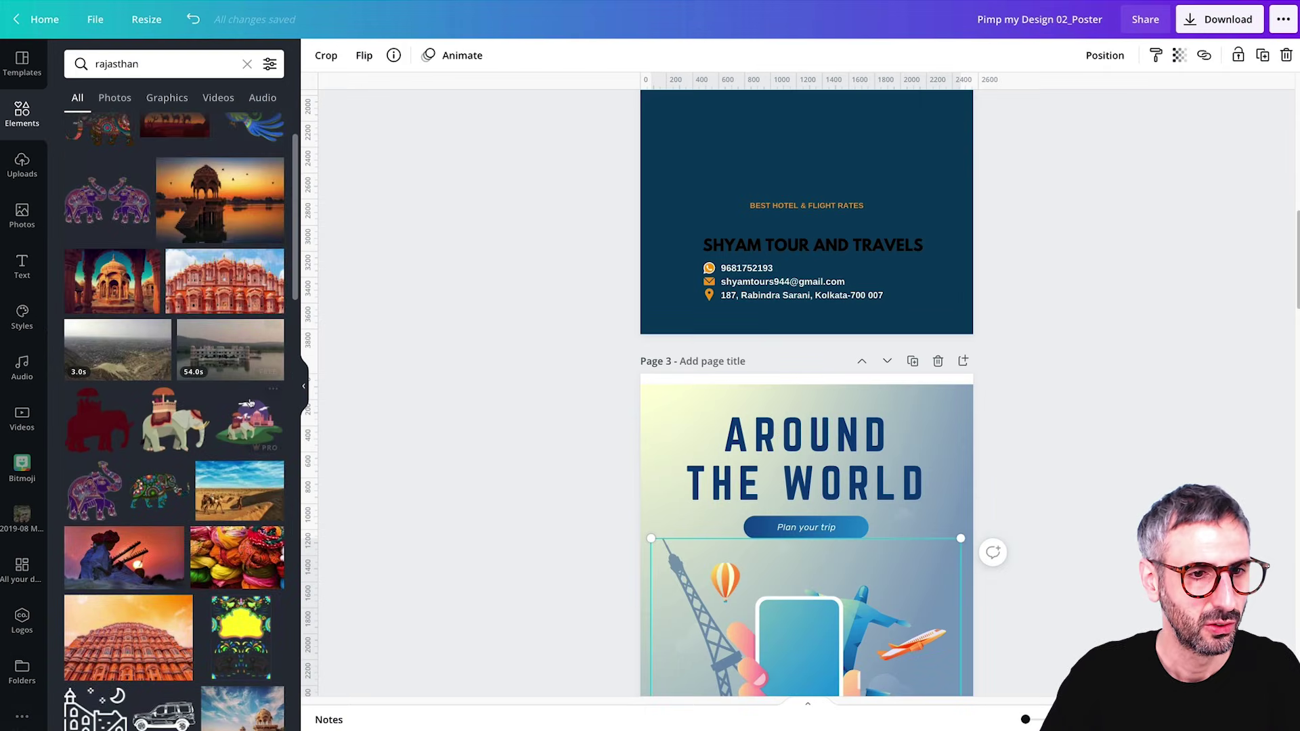
{"action": "scroll", "coordinate": [249, 403], "scroll_direction": "down", "scroll_amount": 15}
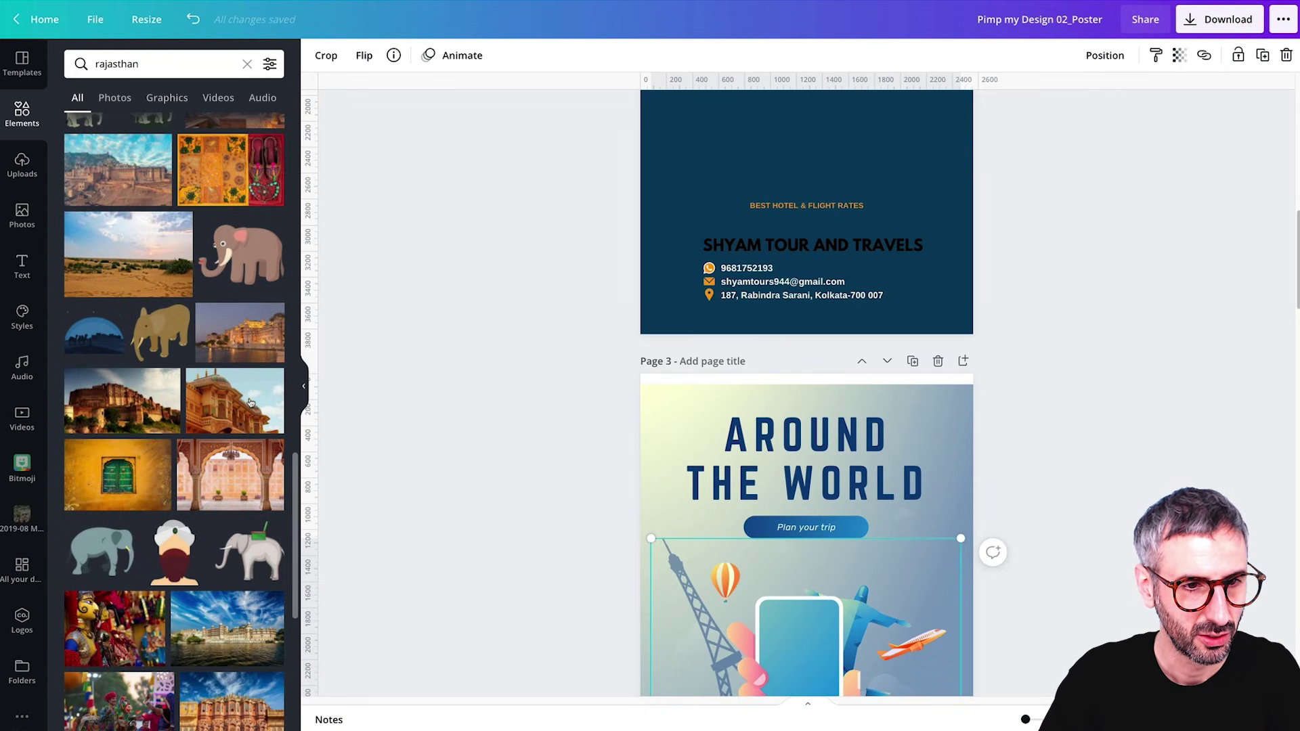
{"action": "scroll", "coordinate": [249, 402], "scroll_direction": "down", "scroll_amount": 4}
{"action": "scroll", "coordinate": [249, 402], "scroll_direction": "up", "scroll_amount": 5}
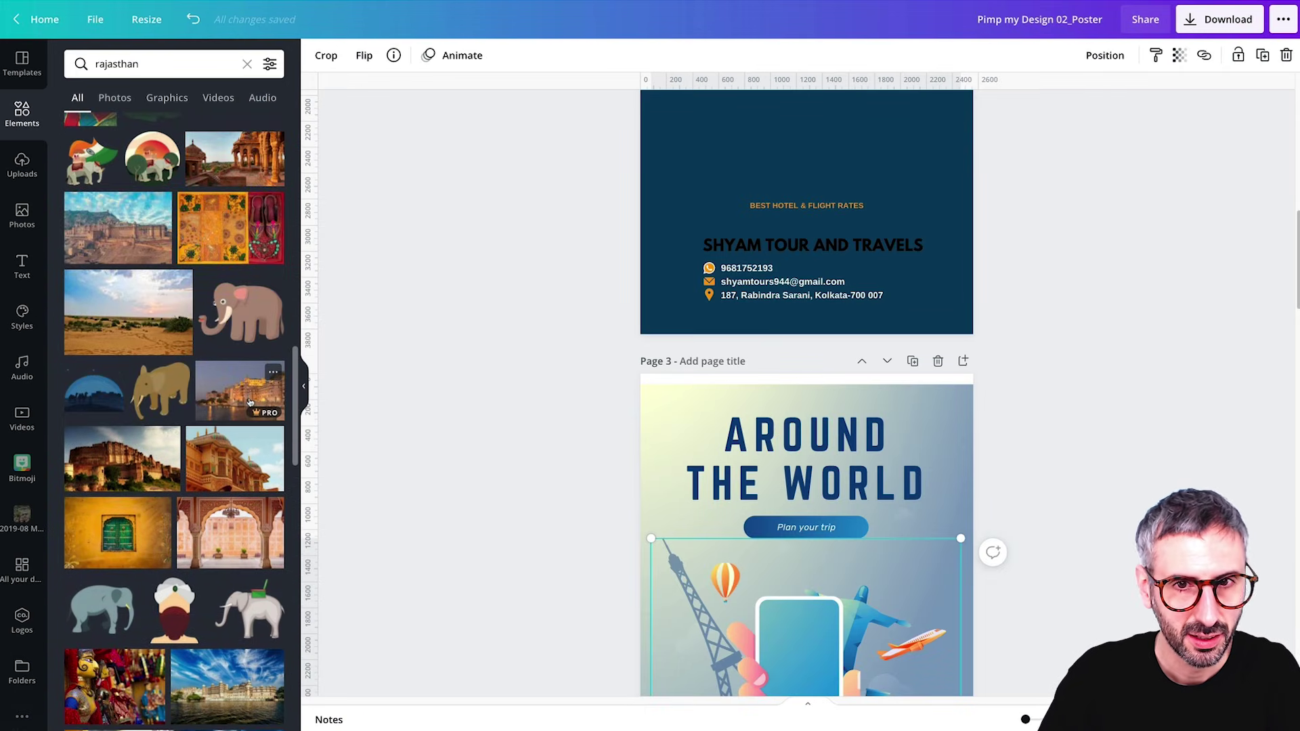
{"action": "scroll", "coordinate": [795, 363], "scroll_direction": "up", "scroll_amount": 4}
Add the camel desert graphic to page 2 and move BEST HOTEL & FLIGHT RATES slightly down.
{"action": "key", "text": "ctrl+v"}
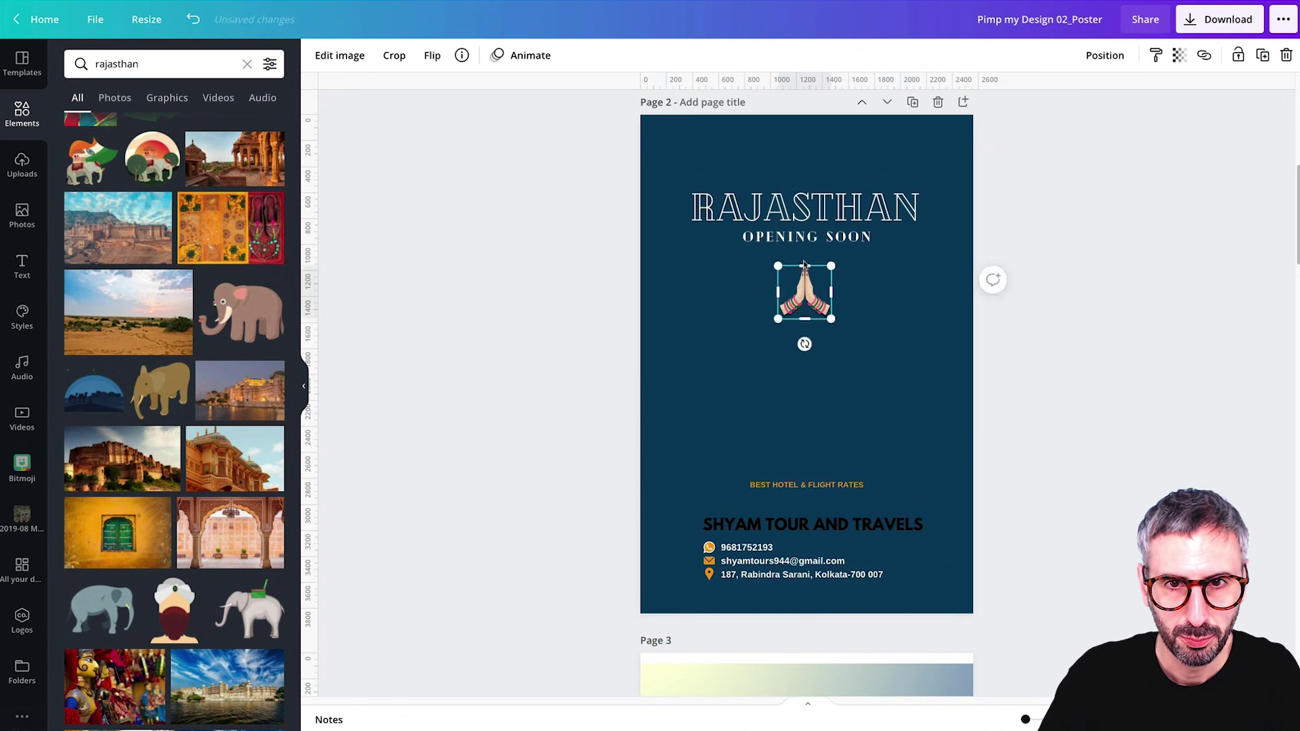
{"action": "left_click_drag", "start_coordinate": [801, 290], "coordinate": [799, 155]}
{"action": "left_click", "coordinate": [94, 388]}
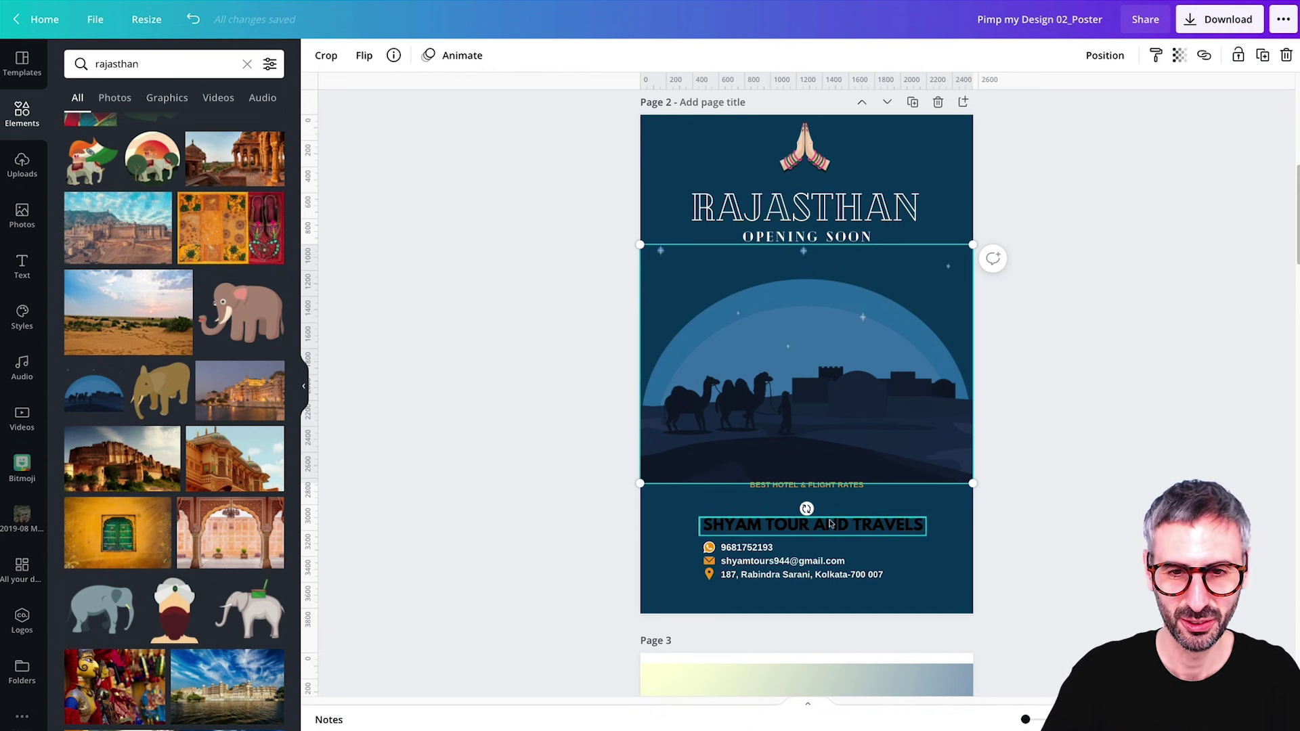
{"action": "left_click_drag", "start_coordinate": [826, 485], "coordinate": [827, 496]}
Nudge the camel desert illustration slightly lower on page 2.
{"action": "left_click", "coordinate": [833, 415]}
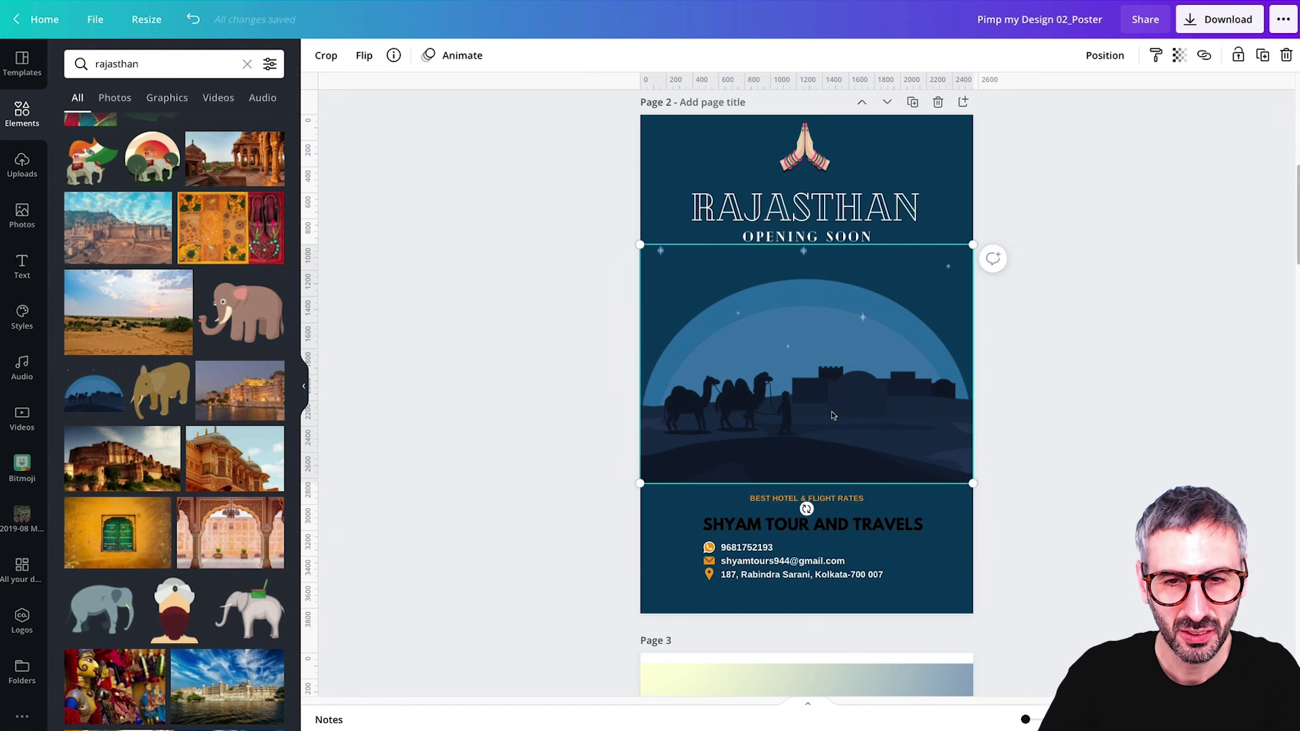
{"action": "left_click", "coordinate": [476, 342]}
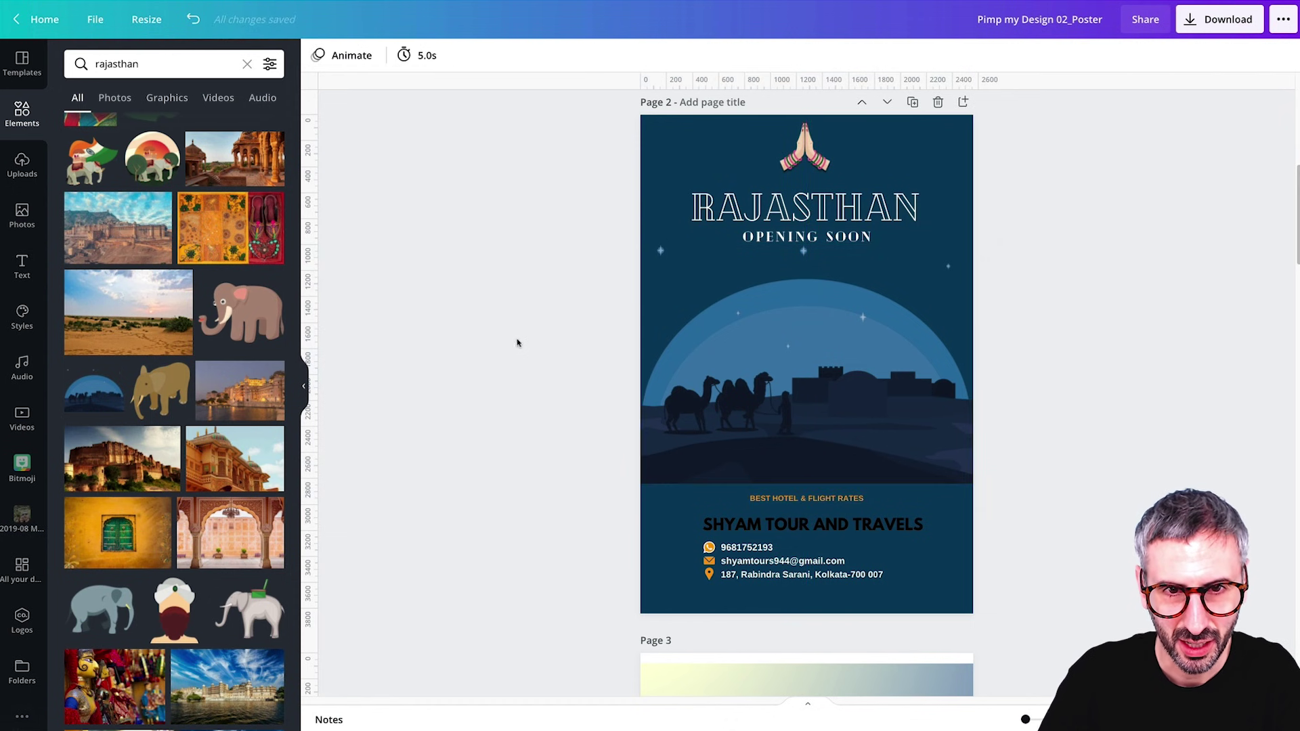
{"action": "left_click", "coordinate": [806, 352]}
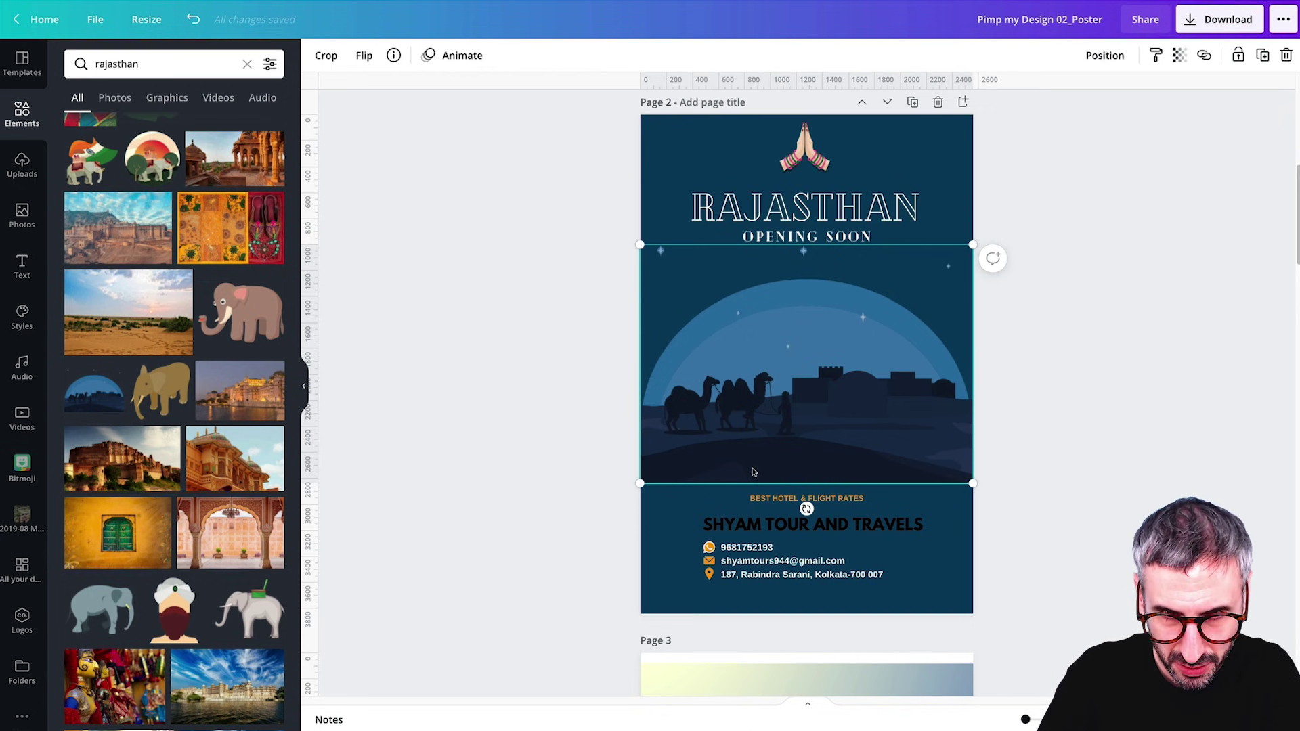
{"action": "left_click", "coordinate": [1134, 302]}
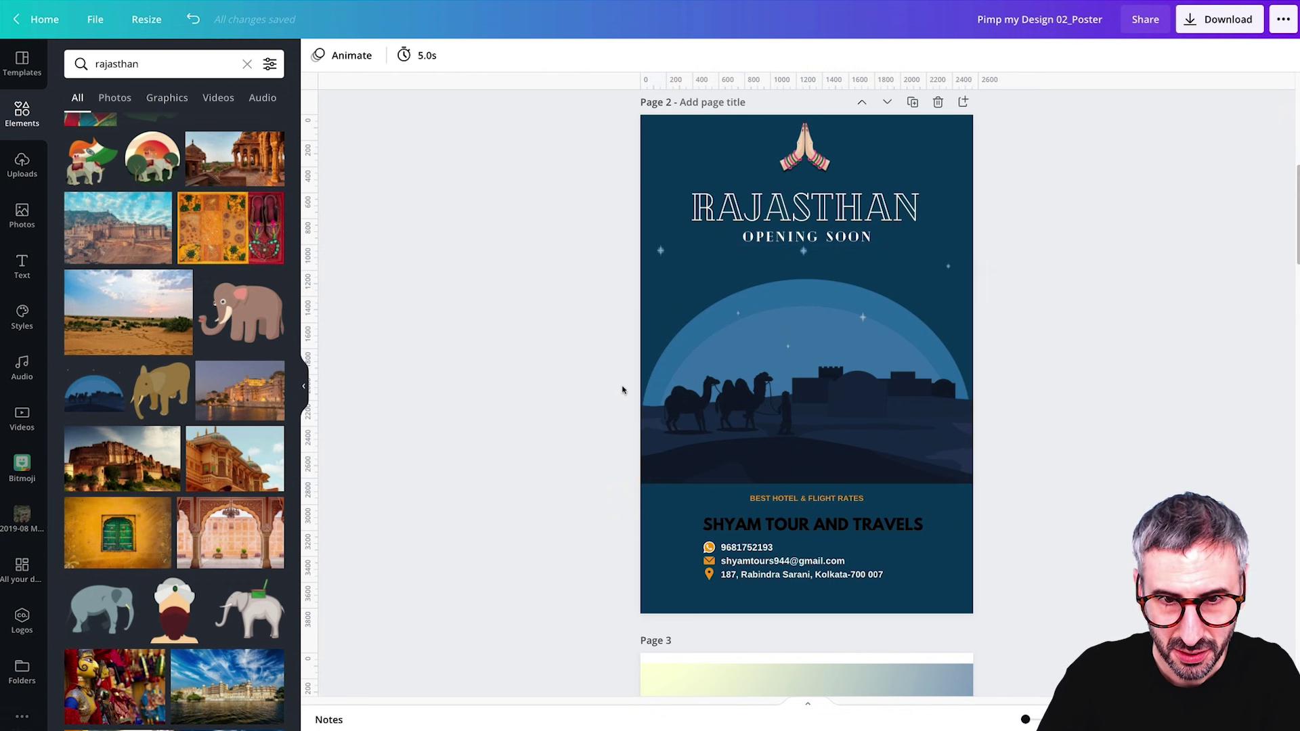
{"action": "left_click_drag", "start_coordinate": [833, 433], "coordinate": [832, 443]}
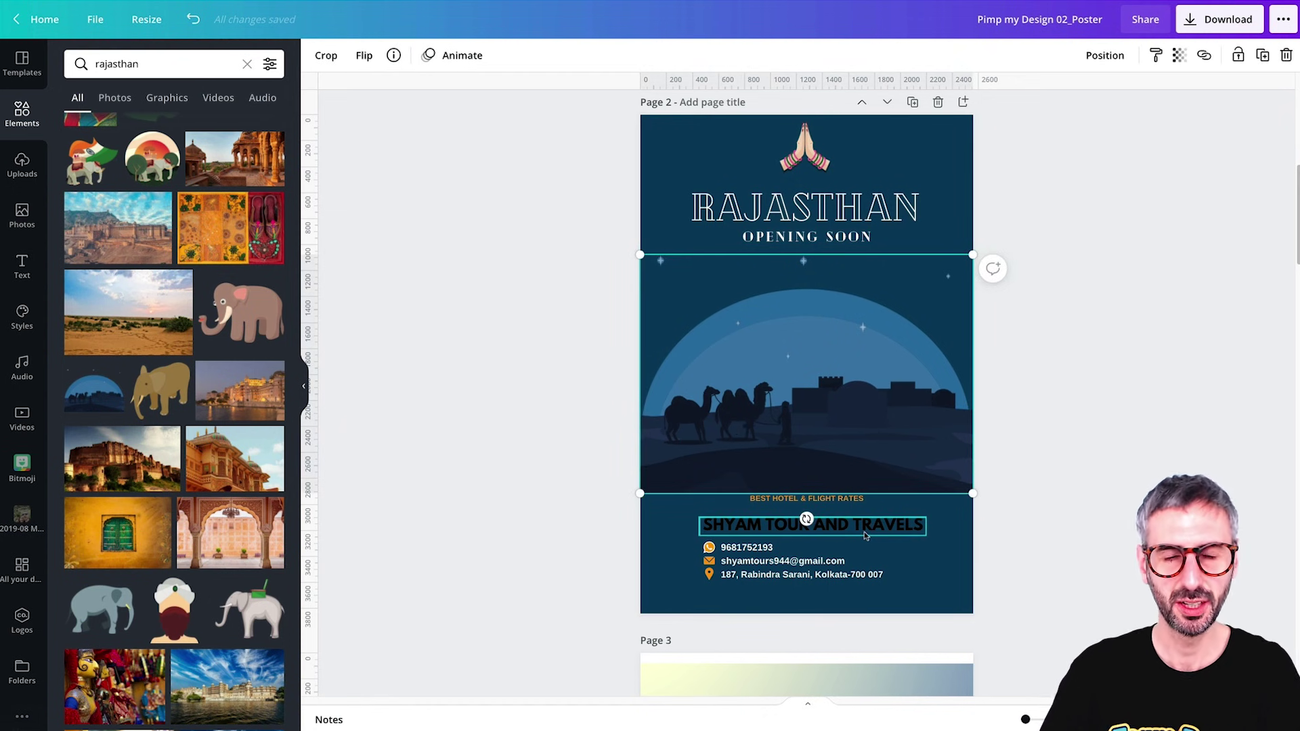
{"action": "scroll", "coordinate": [865, 536], "scroll_direction": "down", "scroll_amount": 7}
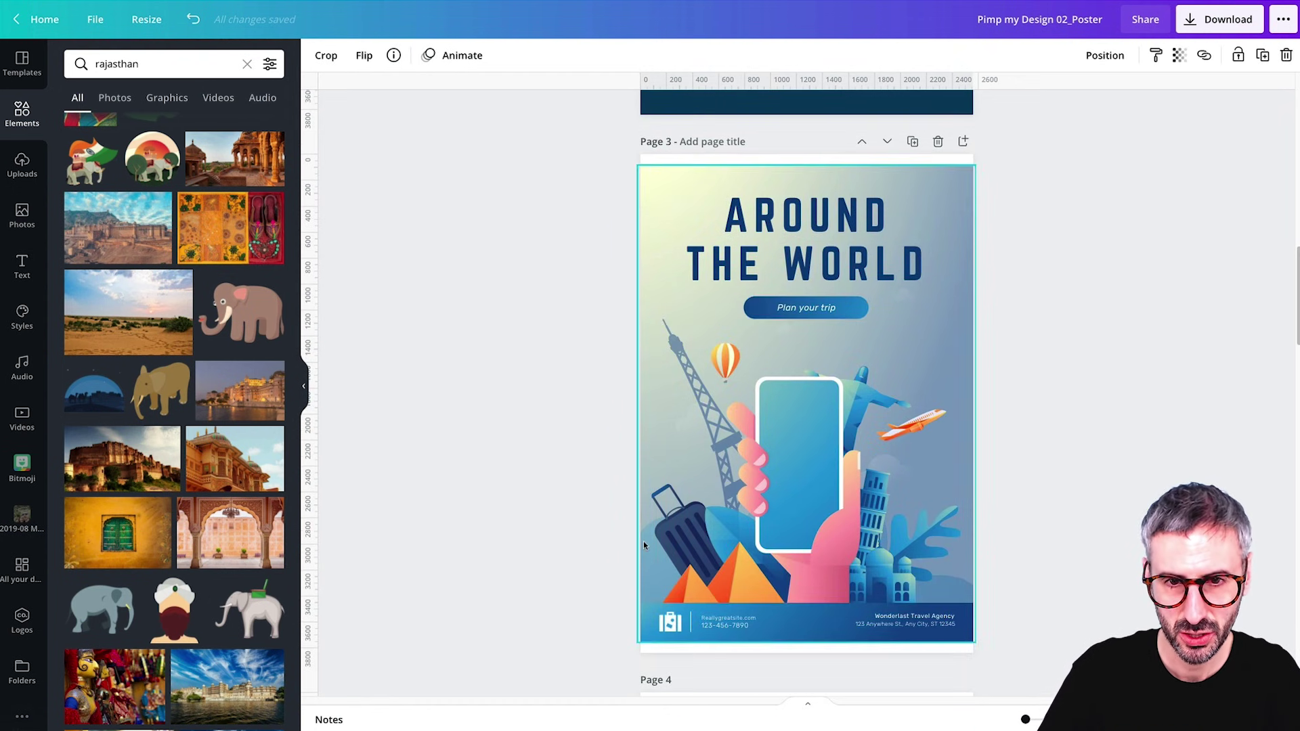
{"action": "scroll", "coordinate": [879, 427], "scroll_direction": "up", "scroll_amount": 5}
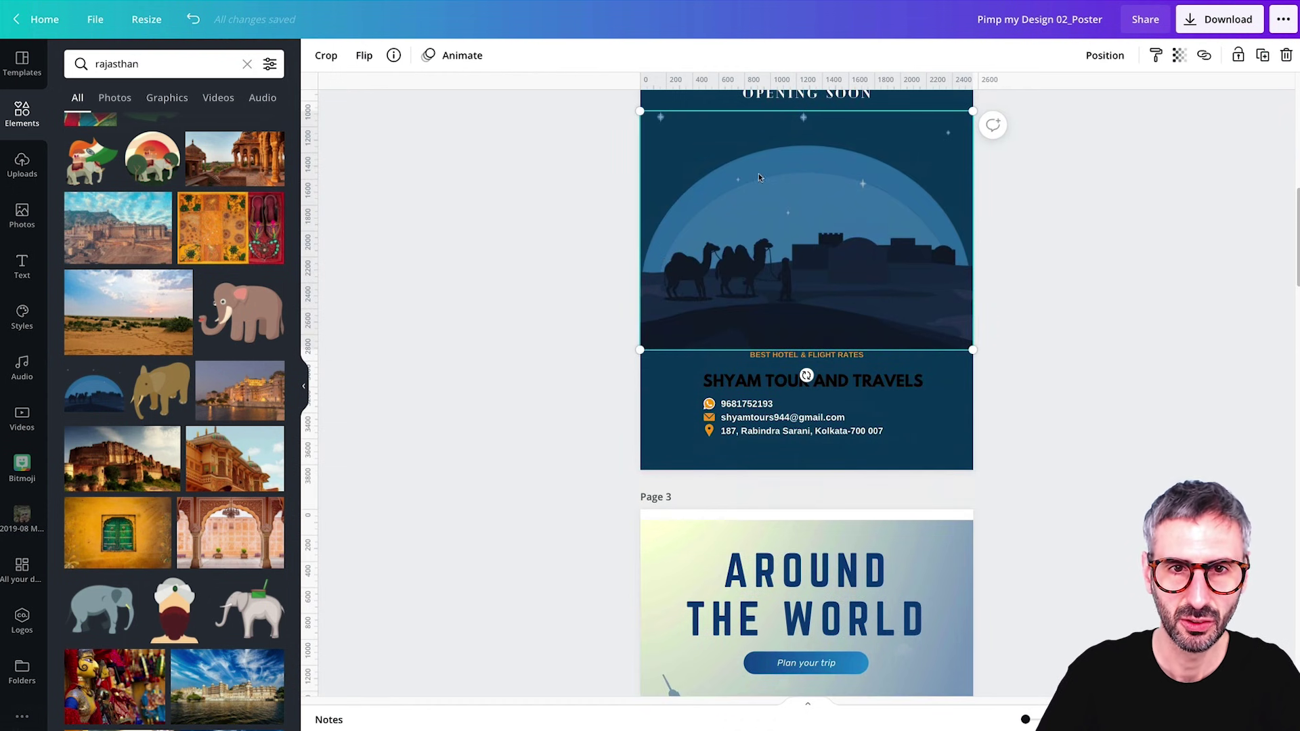
{"action": "scroll", "coordinate": [972, 244], "scroll_direction": "up", "scroll_amount": 1}
{"action": "scroll", "coordinate": [372, 386], "scroll_direction": "down", "scroll_amount": 2}
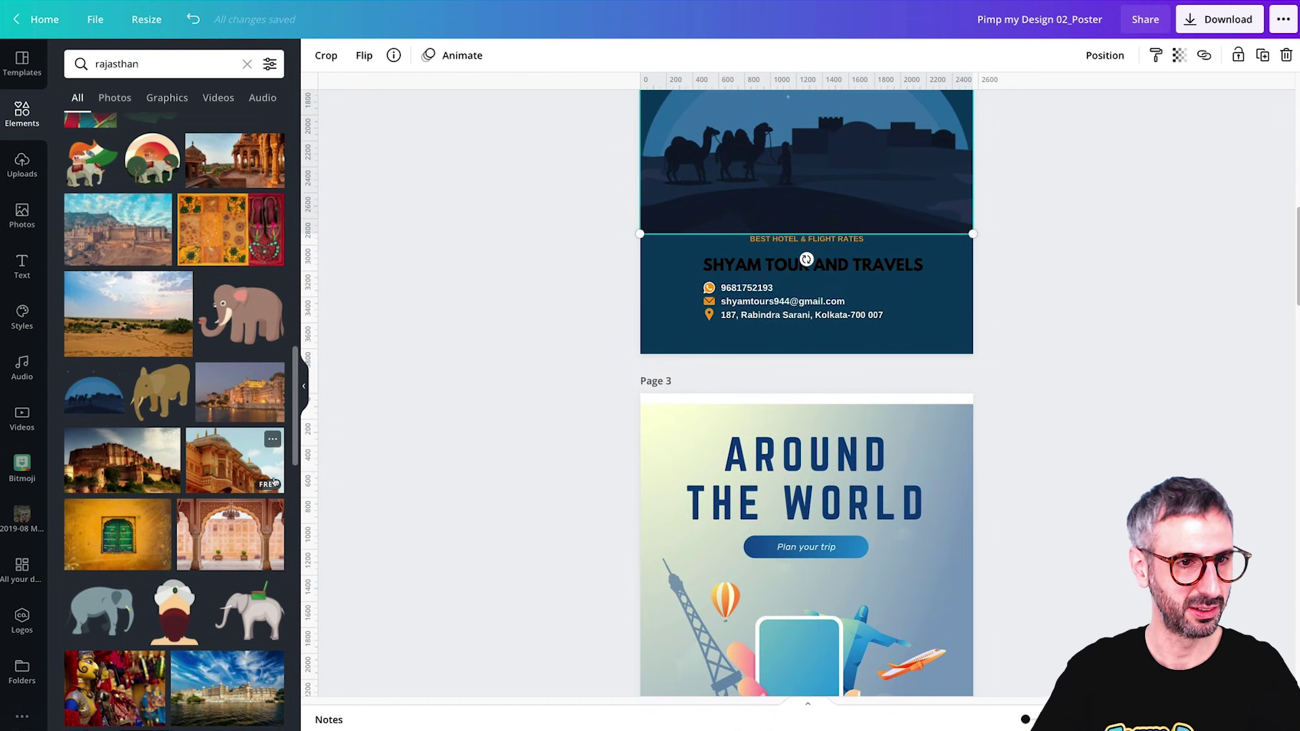
{"action": "scroll", "coordinate": [490, 369], "scroll_direction": "up", "scroll_amount": 2}
{"action": "scroll", "coordinate": [181, 452], "scroll_direction": "down", "scroll_amount": 5}
{"action": "scroll", "coordinate": [181, 452], "scroll_direction": "down", "scroll_amount": 7}
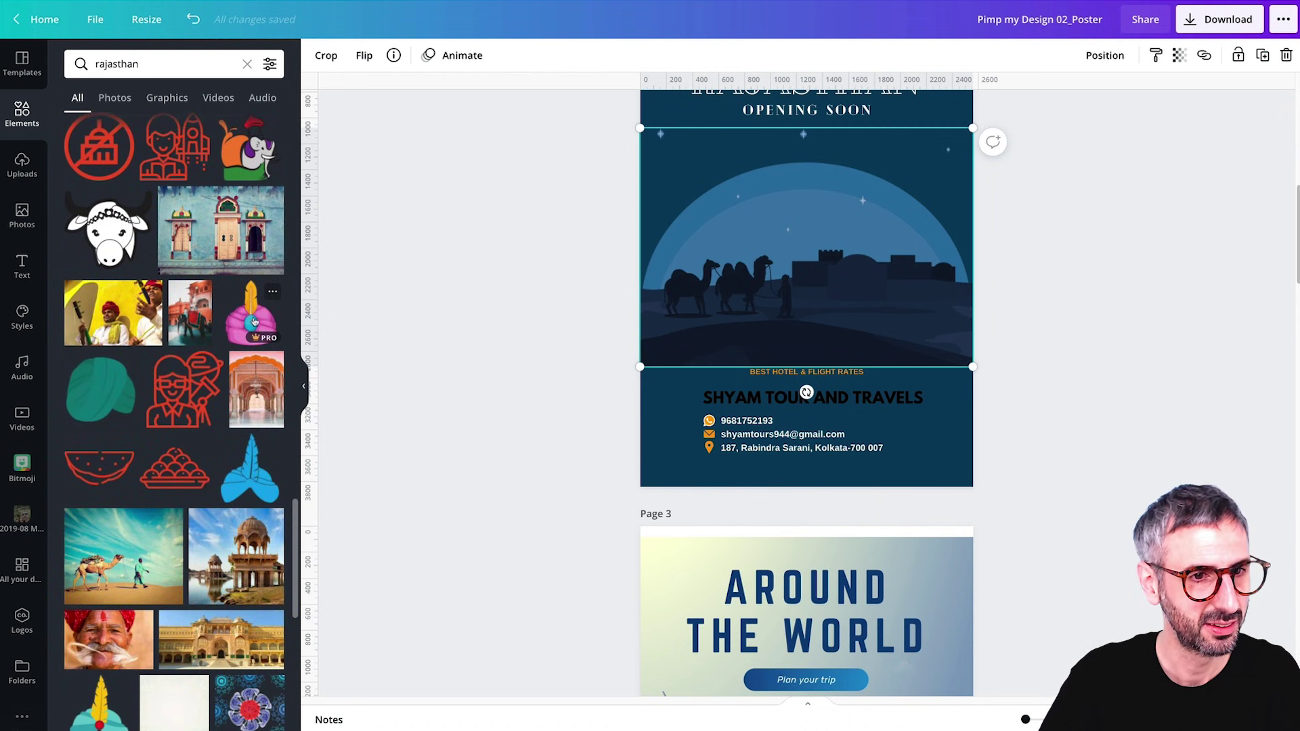
{"action": "scroll", "coordinate": [996, 295], "scroll_direction": "up", "scroll_amount": 1}
Add the pink feathered turban graphic and place it in the sky left of centre.
{"action": "left_click", "coordinate": [1060, 279]}
{"action": "scroll", "coordinate": [1060, 279], "scroll_direction": "up", "scroll_amount": 2}
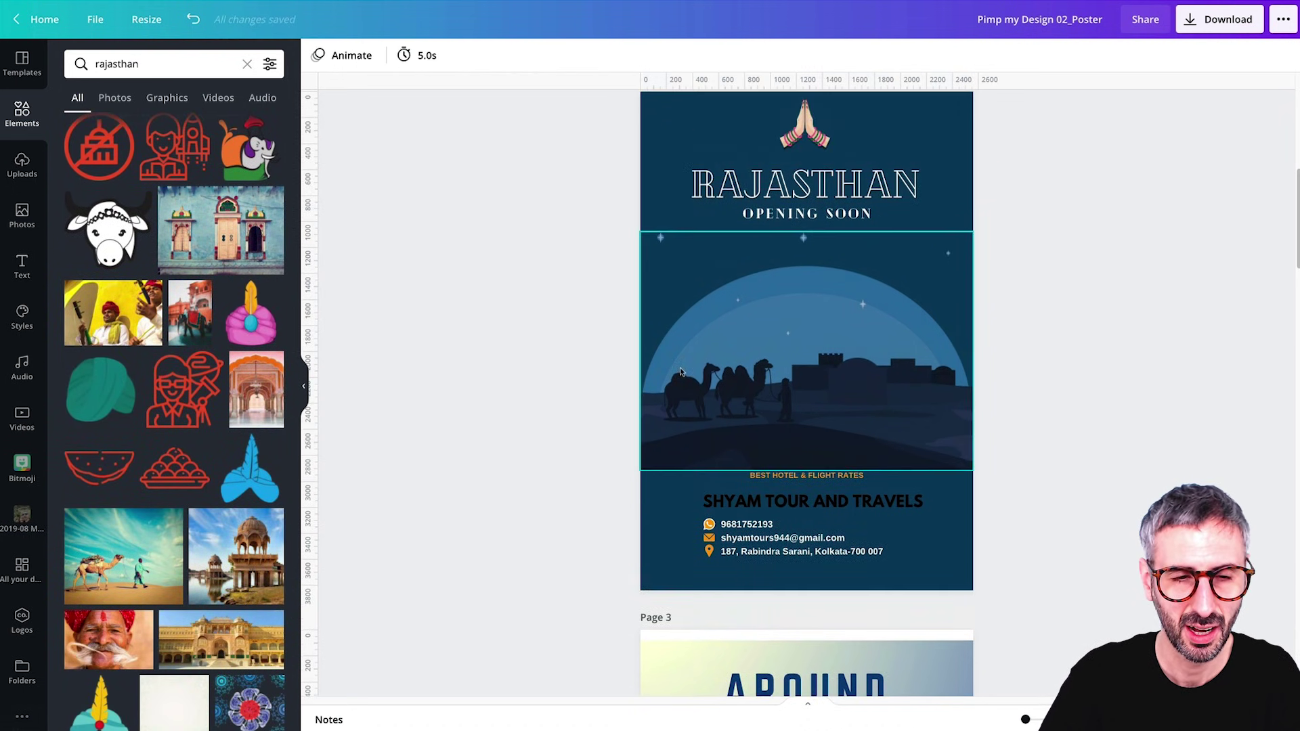
{"action": "left_click", "coordinate": [259, 324]}
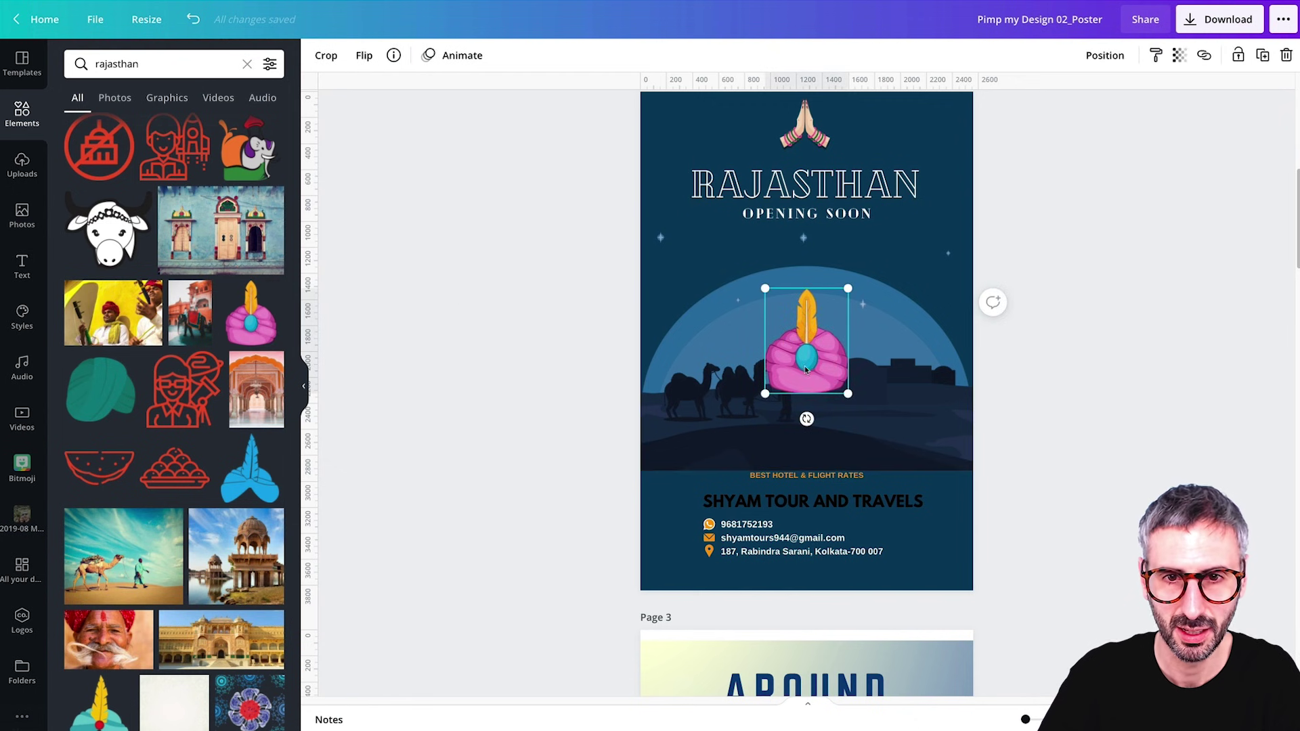
{"action": "left_click_drag", "start_coordinate": [804, 369], "coordinate": [692, 316]}
{"action": "scroll", "coordinate": [177, 457], "scroll_direction": "down", "scroll_amount": 6}
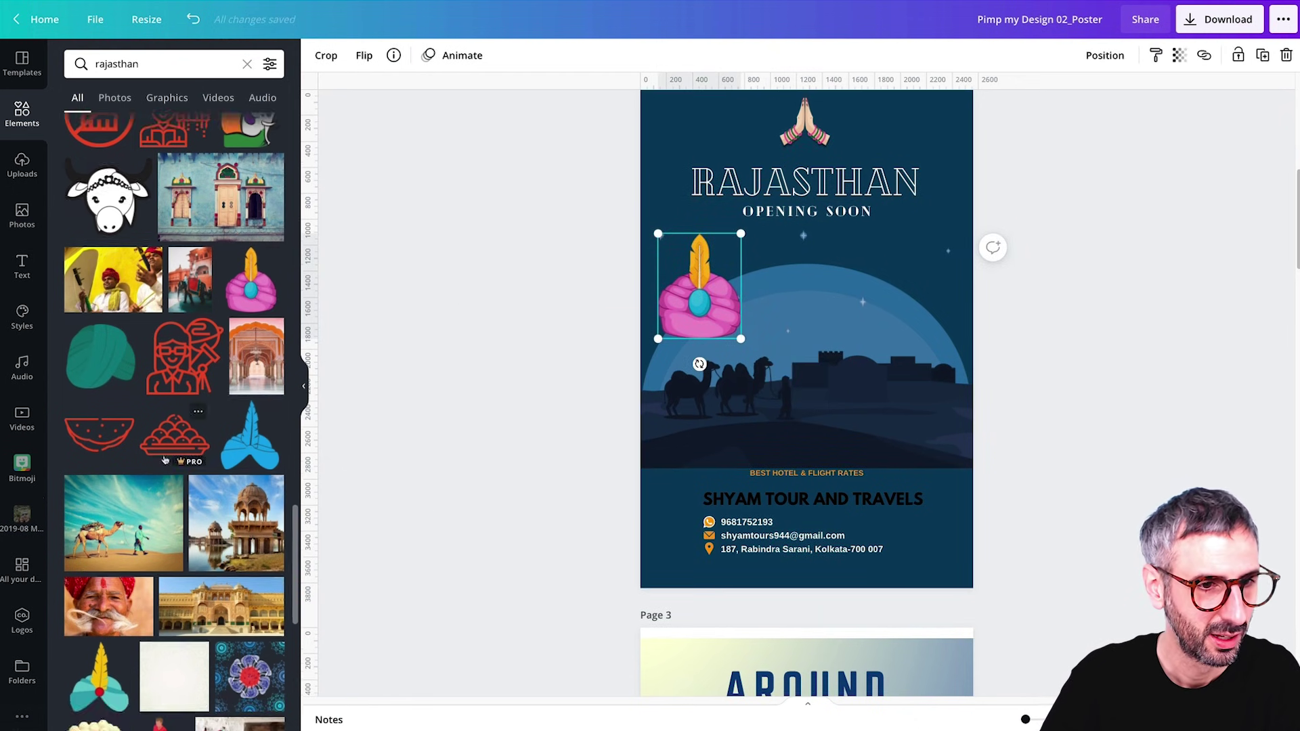
{"action": "scroll", "coordinate": [167, 460], "scroll_direction": "down", "scroll_amount": 2}
{"action": "scroll", "coordinate": [176, 430], "scroll_direction": "up", "scroll_amount": 6}
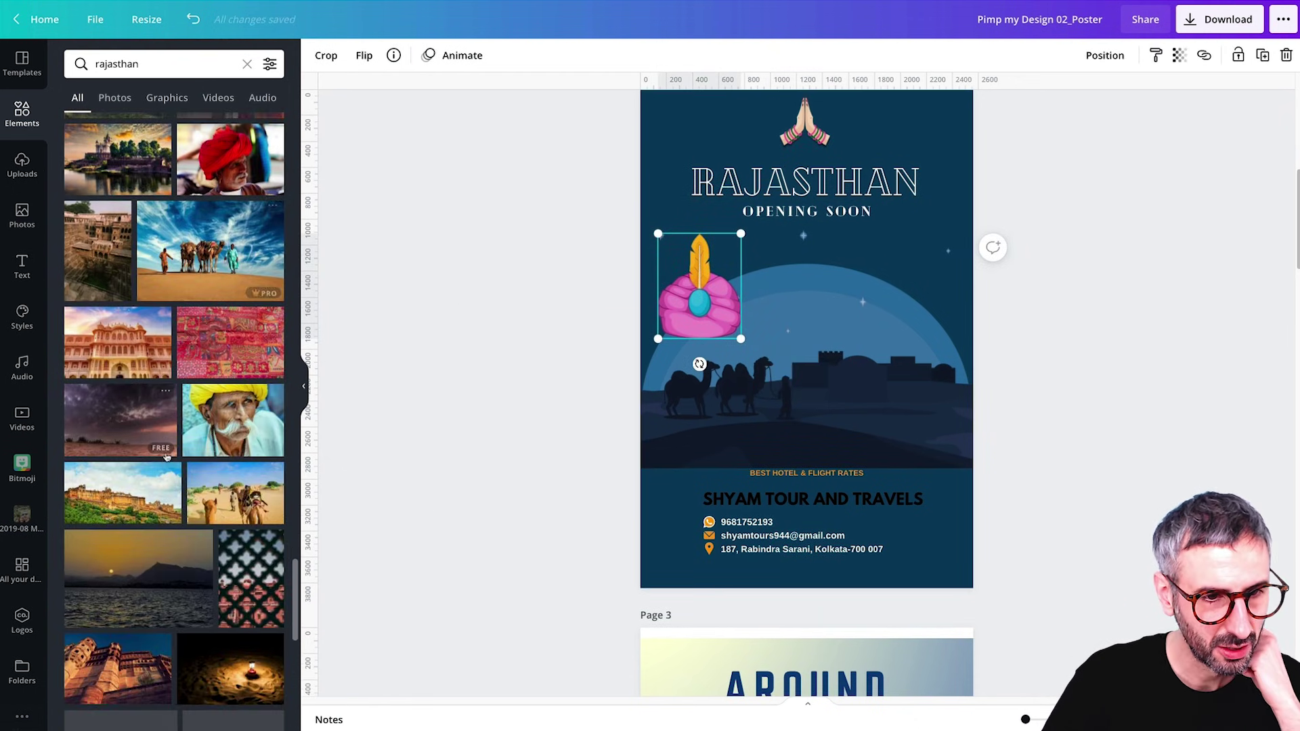
{"action": "scroll", "coordinate": [177, 430], "scroll_direction": "up", "scroll_amount": 10}
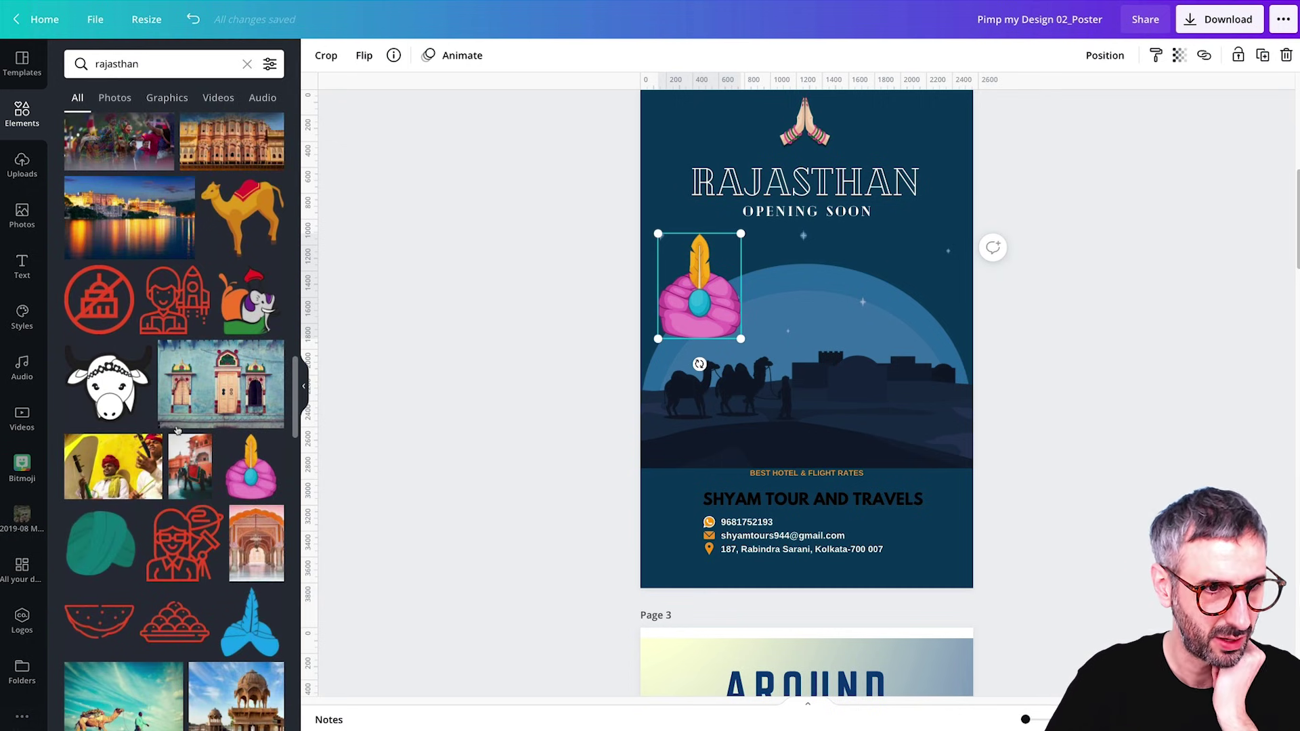
{"action": "scroll", "coordinate": [179, 440], "scroll_direction": "up", "scroll_amount": 5}
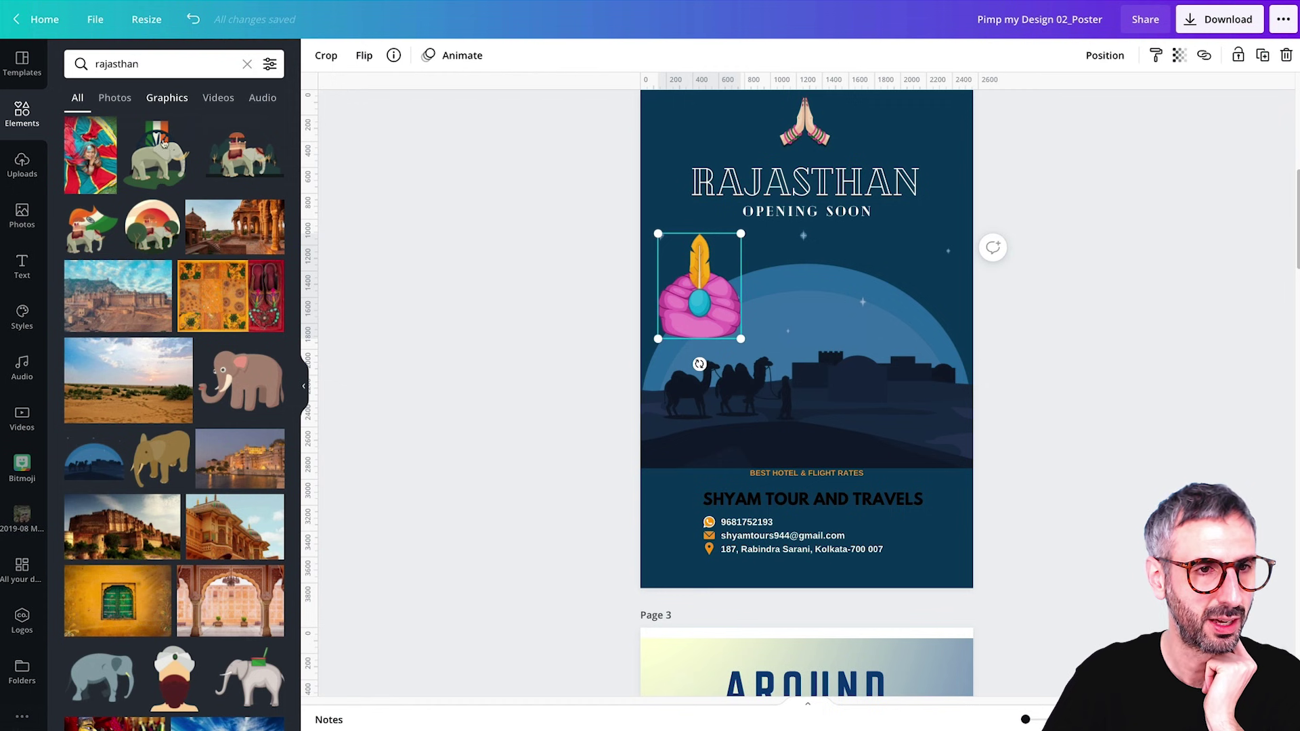
Filter the rajasthan results to Graphics and place the colourful parrot beside the turban.
{"action": "left_click", "coordinate": [167, 97]}
{"action": "left_click", "coordinate": [249, 156]}
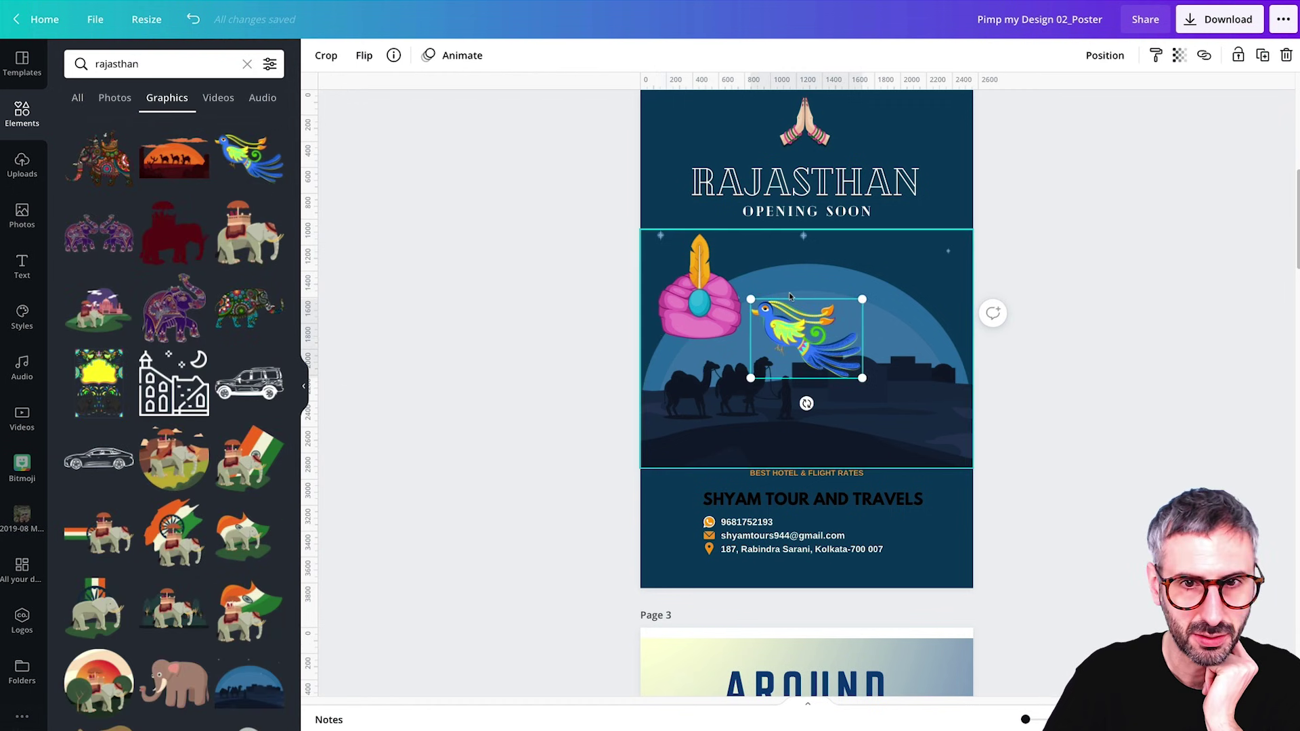
{"action": "left_click_drag", "start_coordinate": [790, 304], "coordinate": [780, 251]}
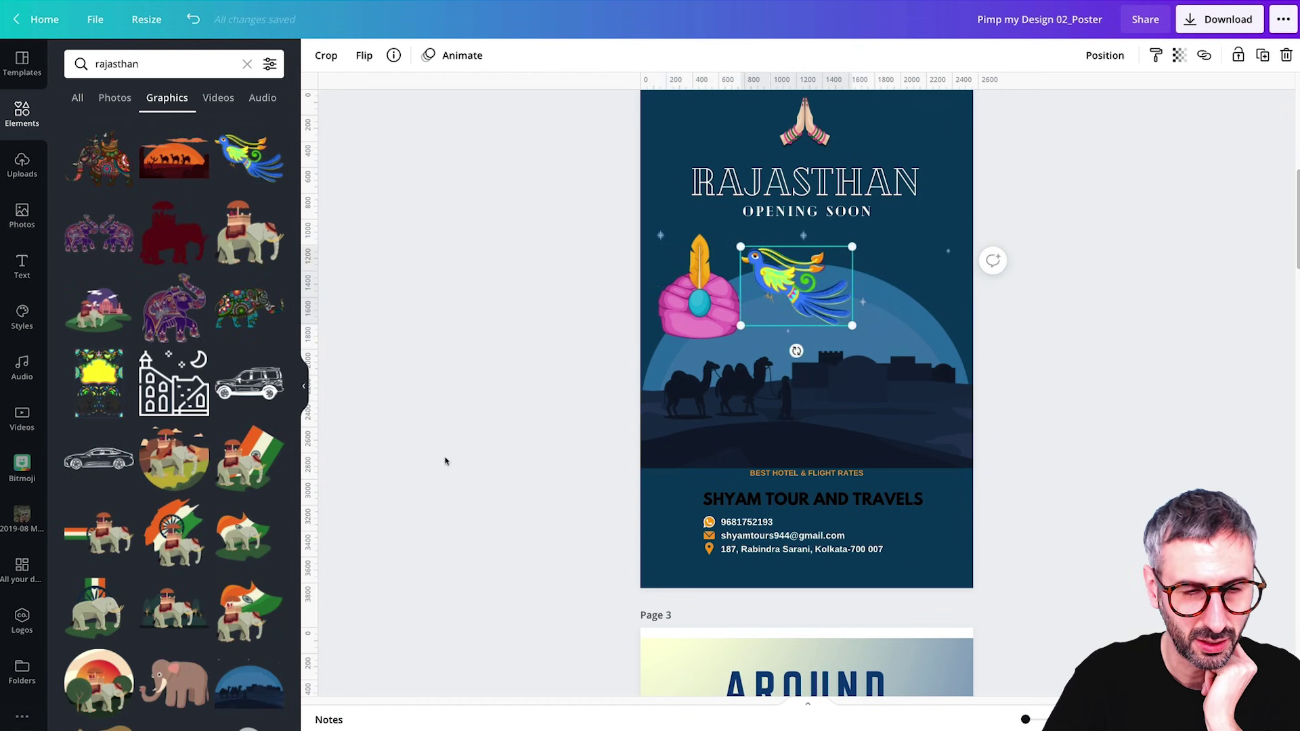
{"action": "left_click", "coordinate": [445, 461]}
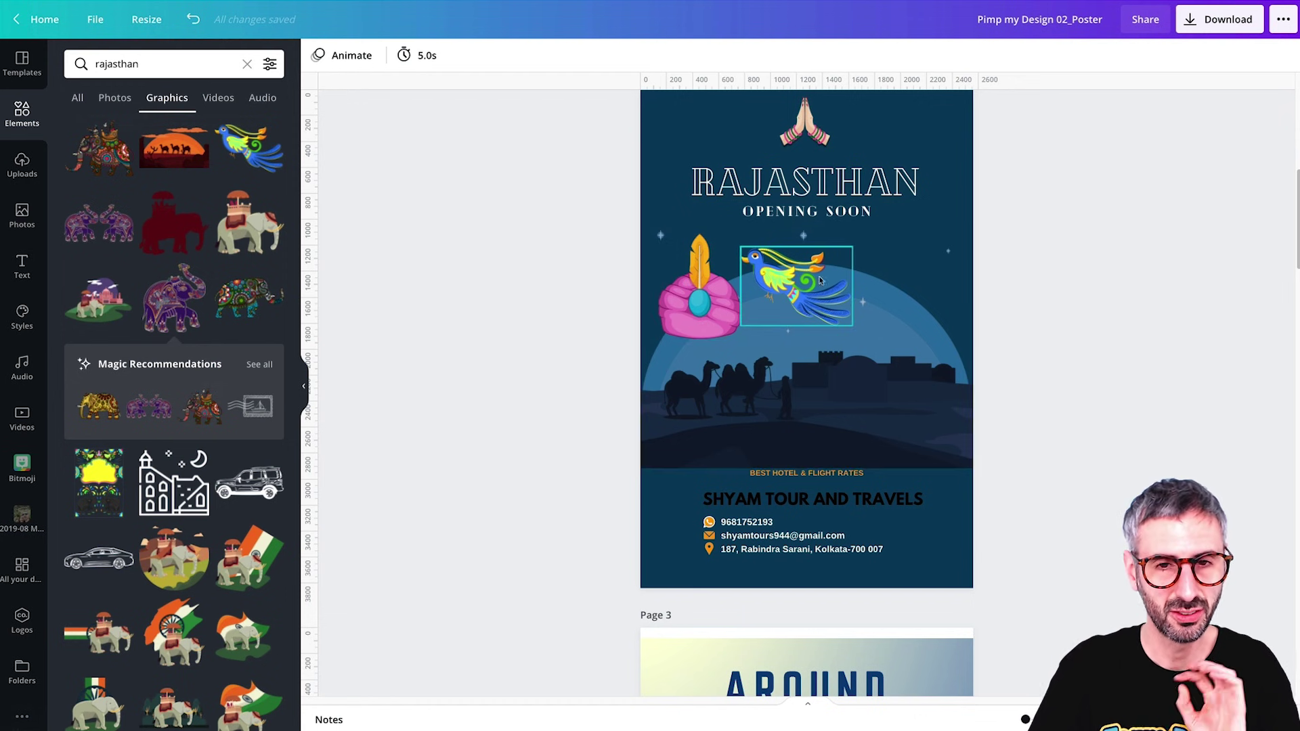
{"action": "scroll", "coordinate": [172, 408], "scroll_direction": "down", "scroll_amount": 10}
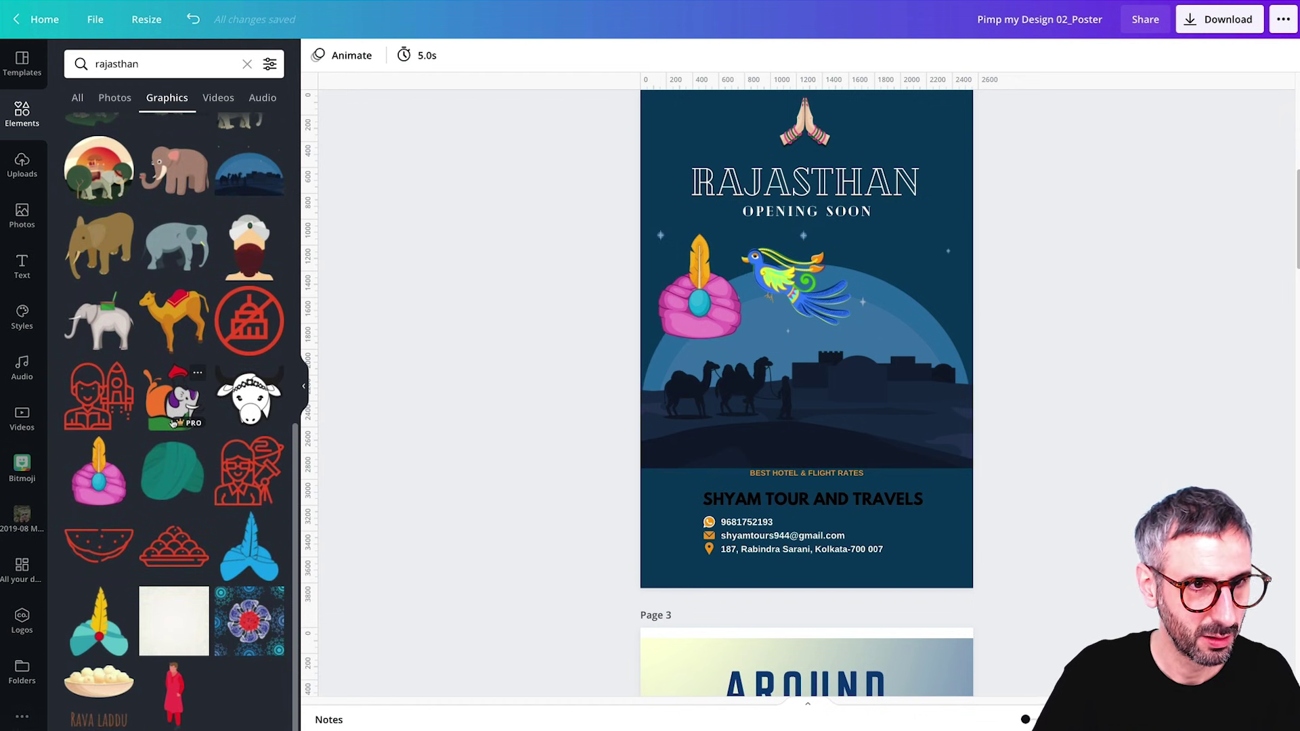
{"action": "scroll", "coordinate": [179, 386], "scroll_direction": "up", "scroll_amount": 10}
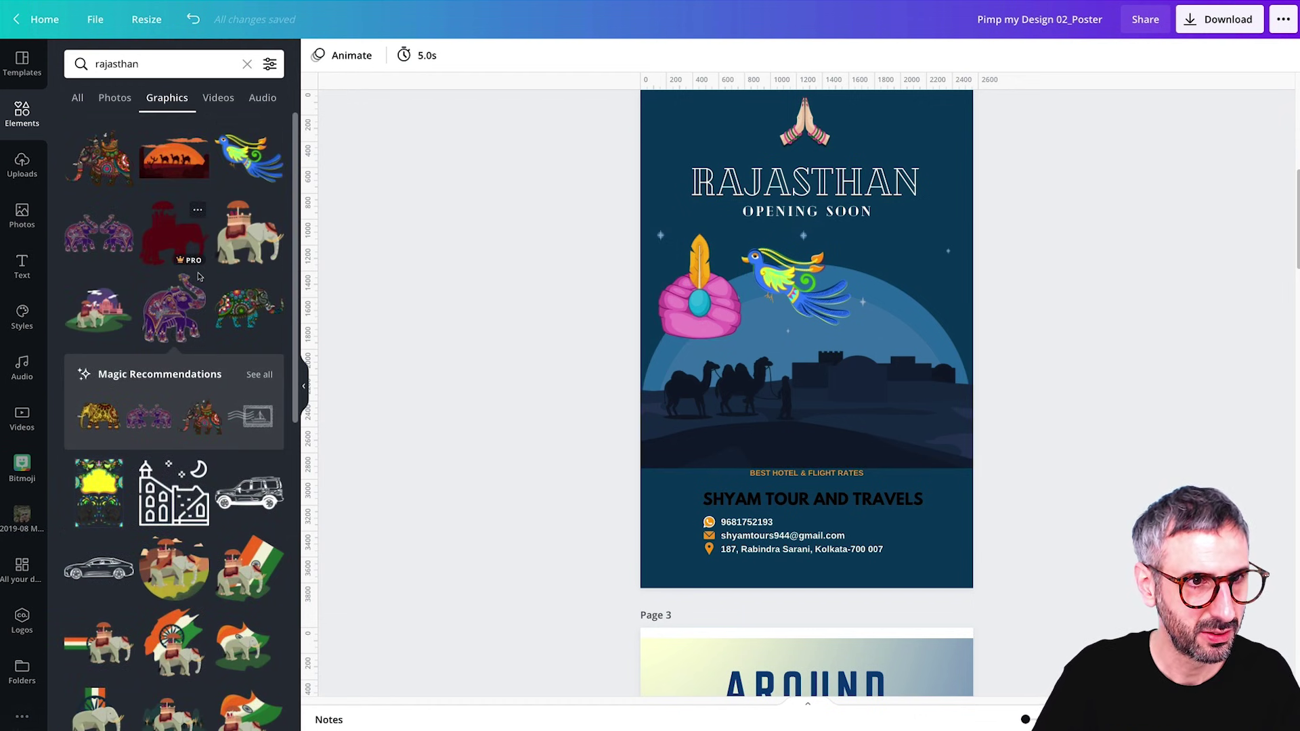
Search Elements for 'indian elephant' and scroll through the results.
{"action": "left_click", "coordinate": [123, 64]}
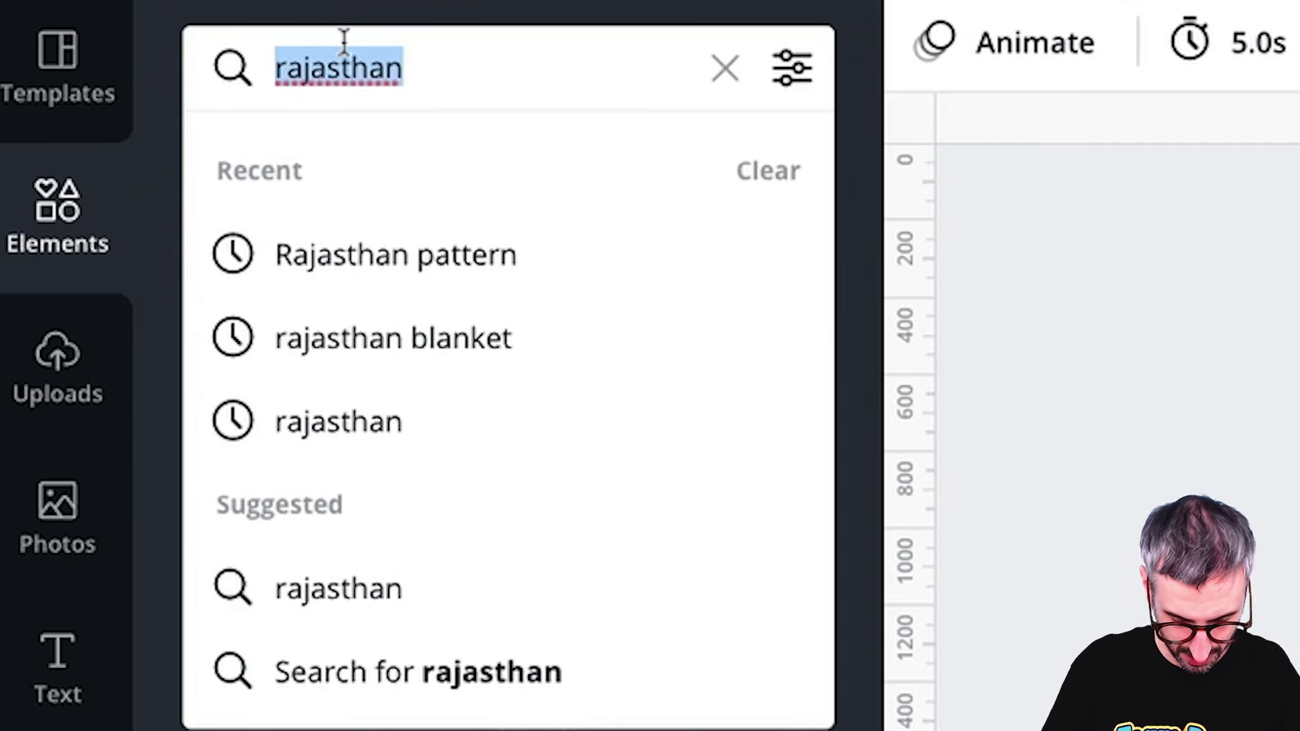
{"action": "type", "text": "indian ele"}
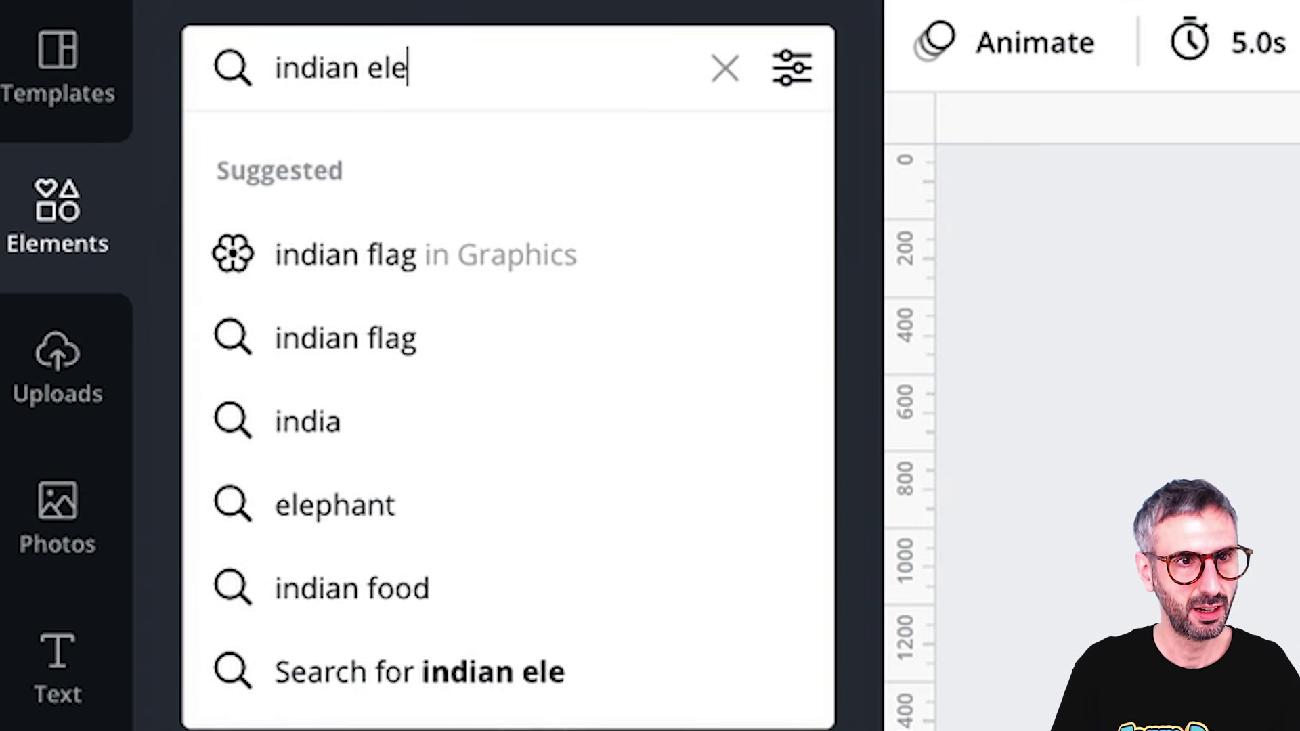
{"action": "type", "text": "phant"}
{"action": "key", "text": "Return"}
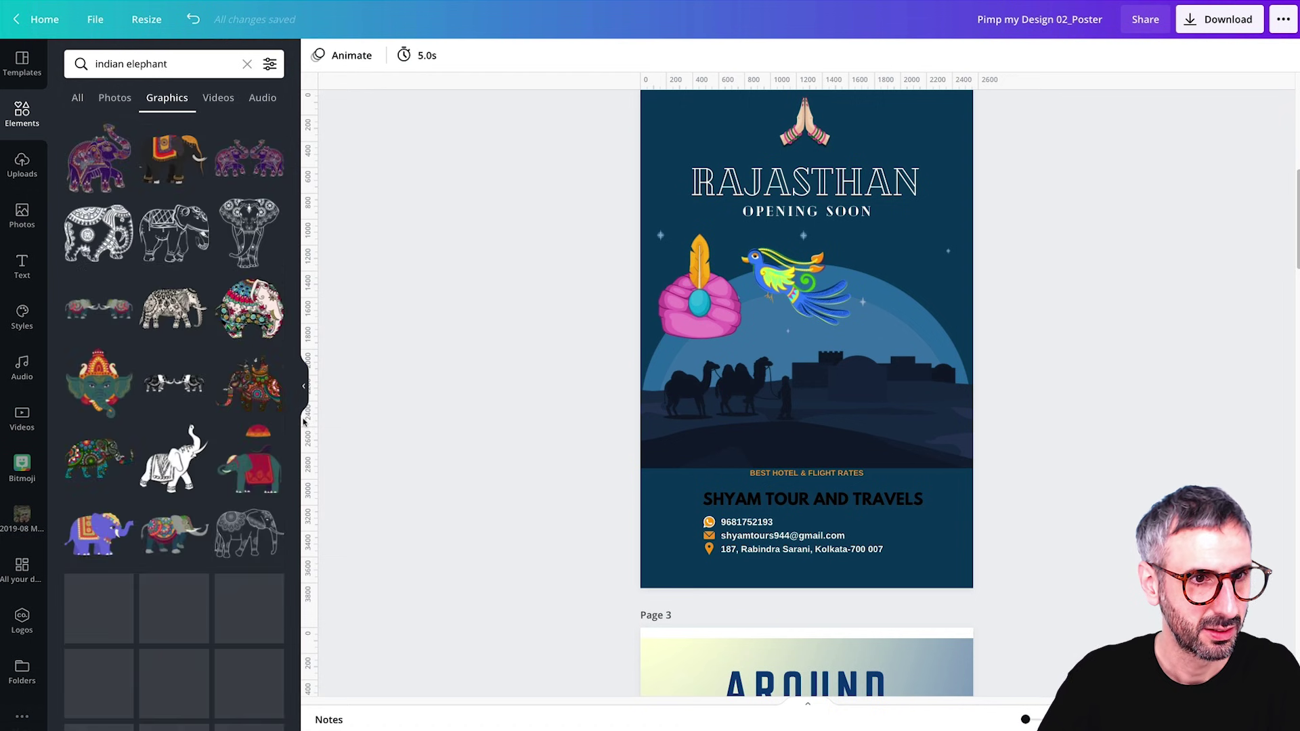
{"action": "scroll", "coordinate": [271, 472], "scroll_direction": "down", "scroll_amount": 6}
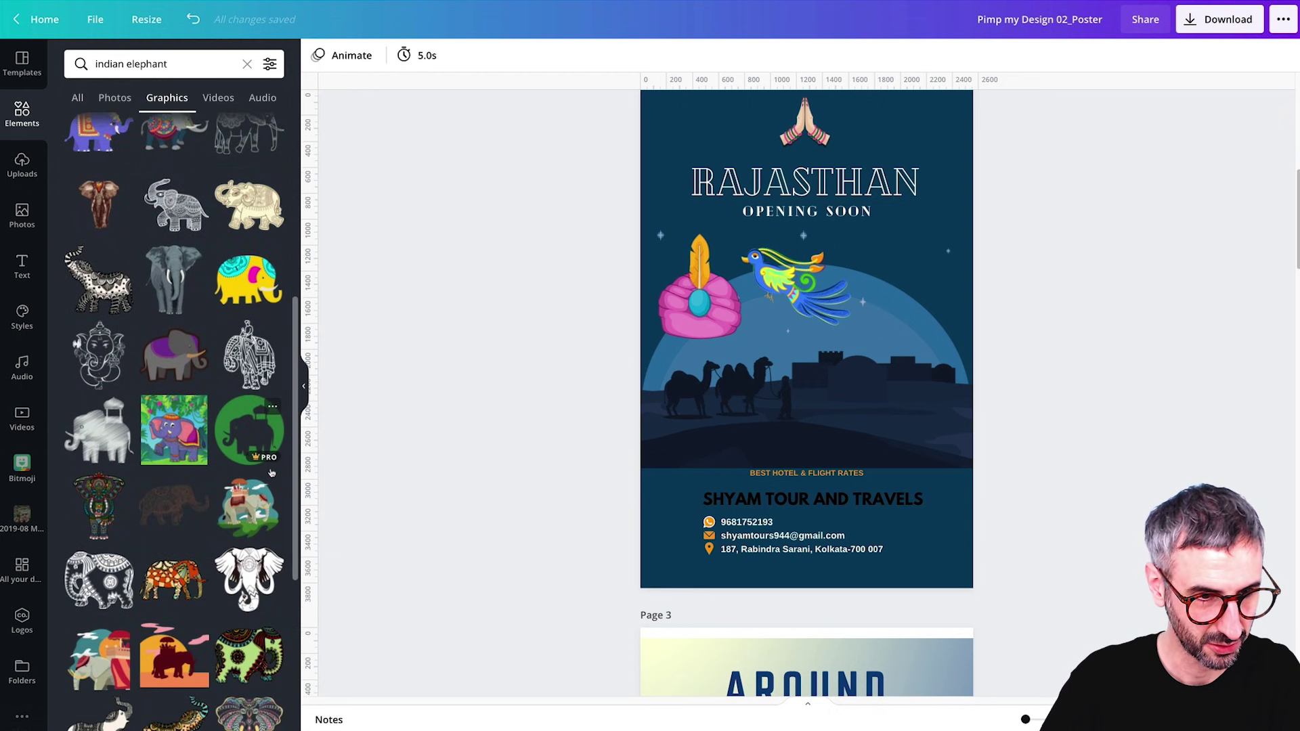
{"action": "scroll", "coordinate": [272, 472], "scroll_direction": "down", "scroll_amount": 10}
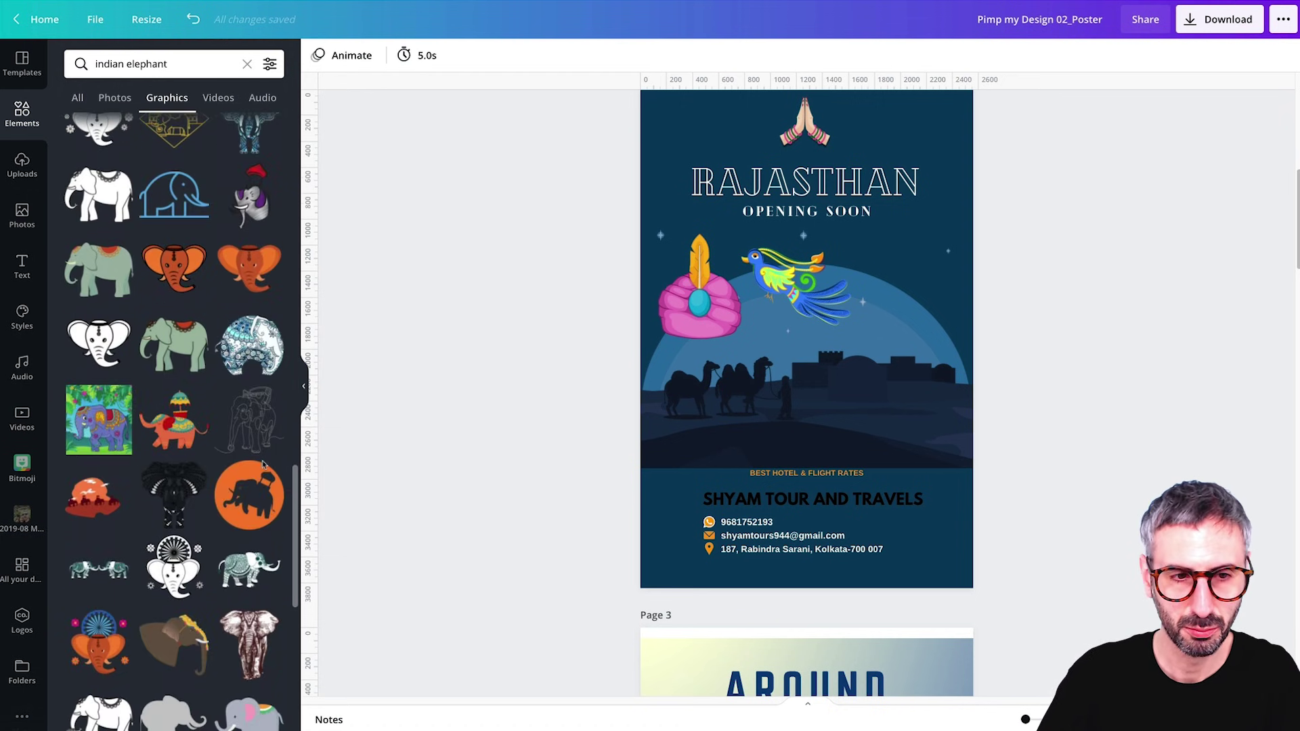
{"action": "scroll", "coordinate": [264, 464], "scroll_direction": "down", "scroll_amount": 3}
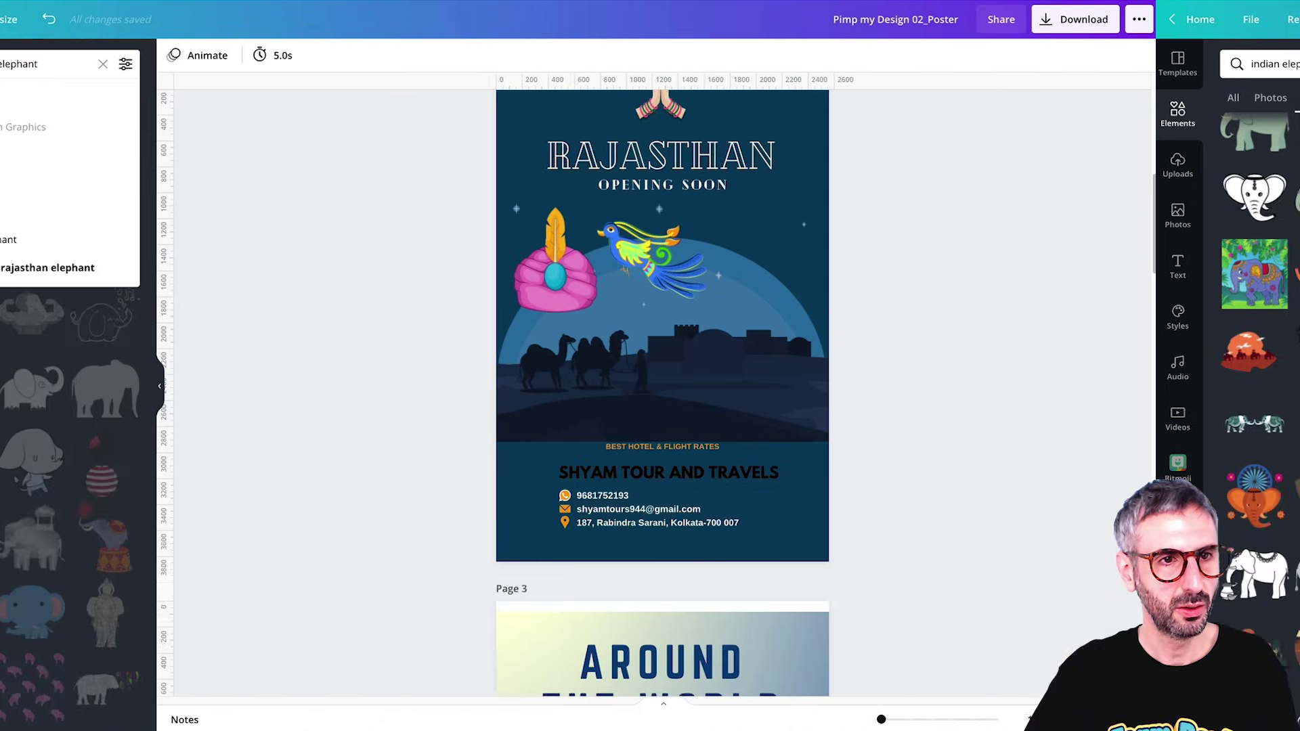
Search for 'pink elephant' graphics and add a pink elephant to the poster.
{"action": "double_click", "coordinate": [136, 63]}
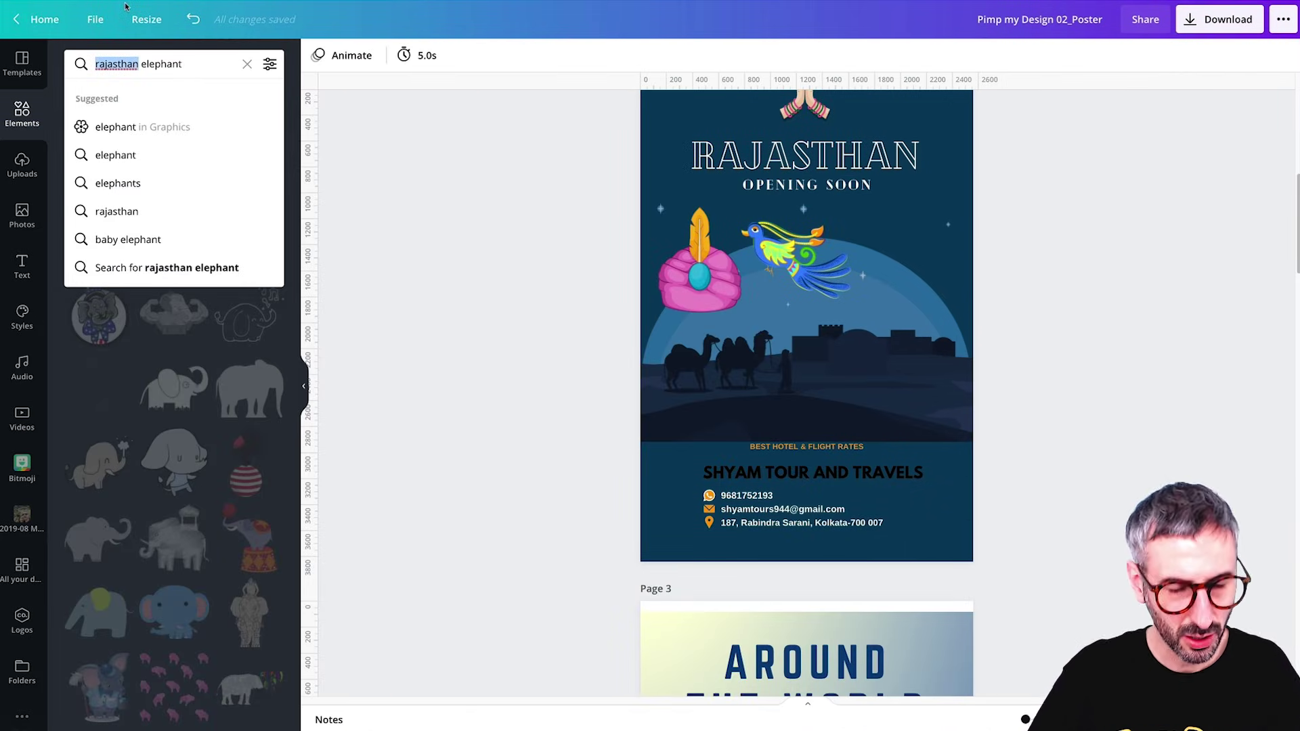
{"action": "type", "text": "pink"}
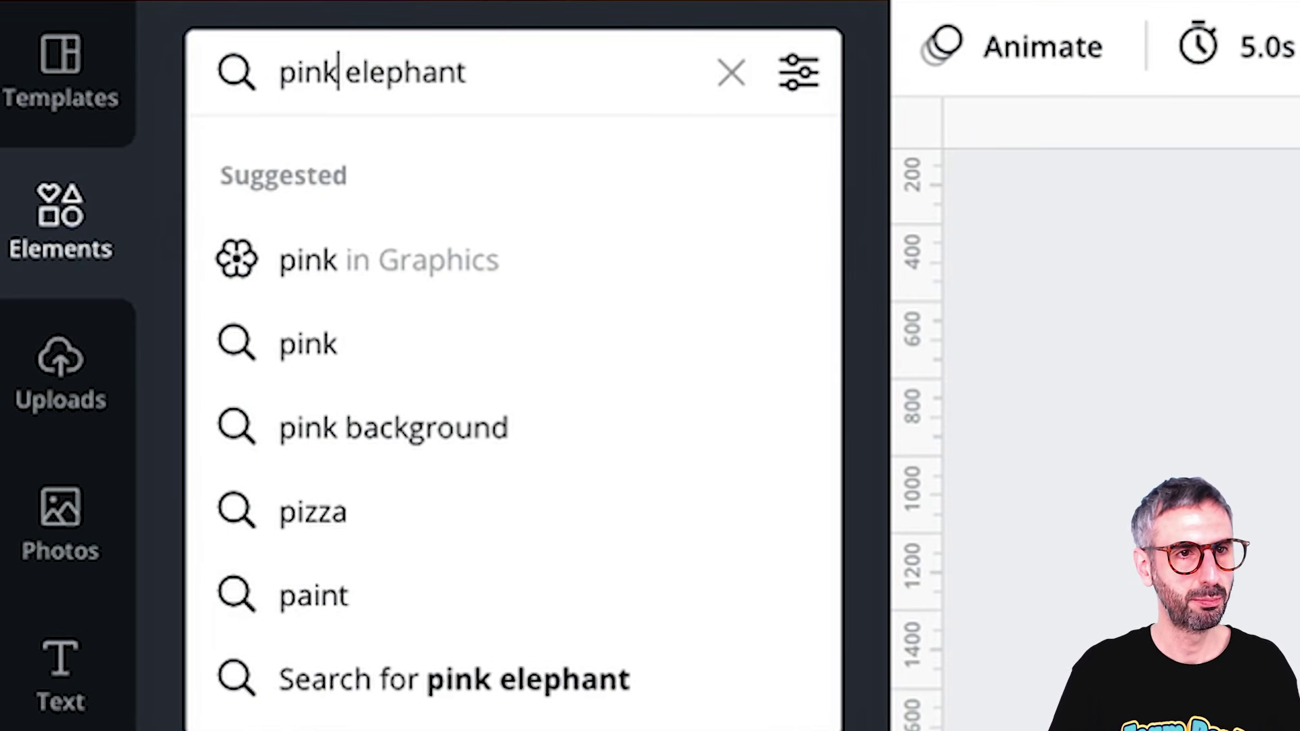
{"action": "key", "text": "Return"}
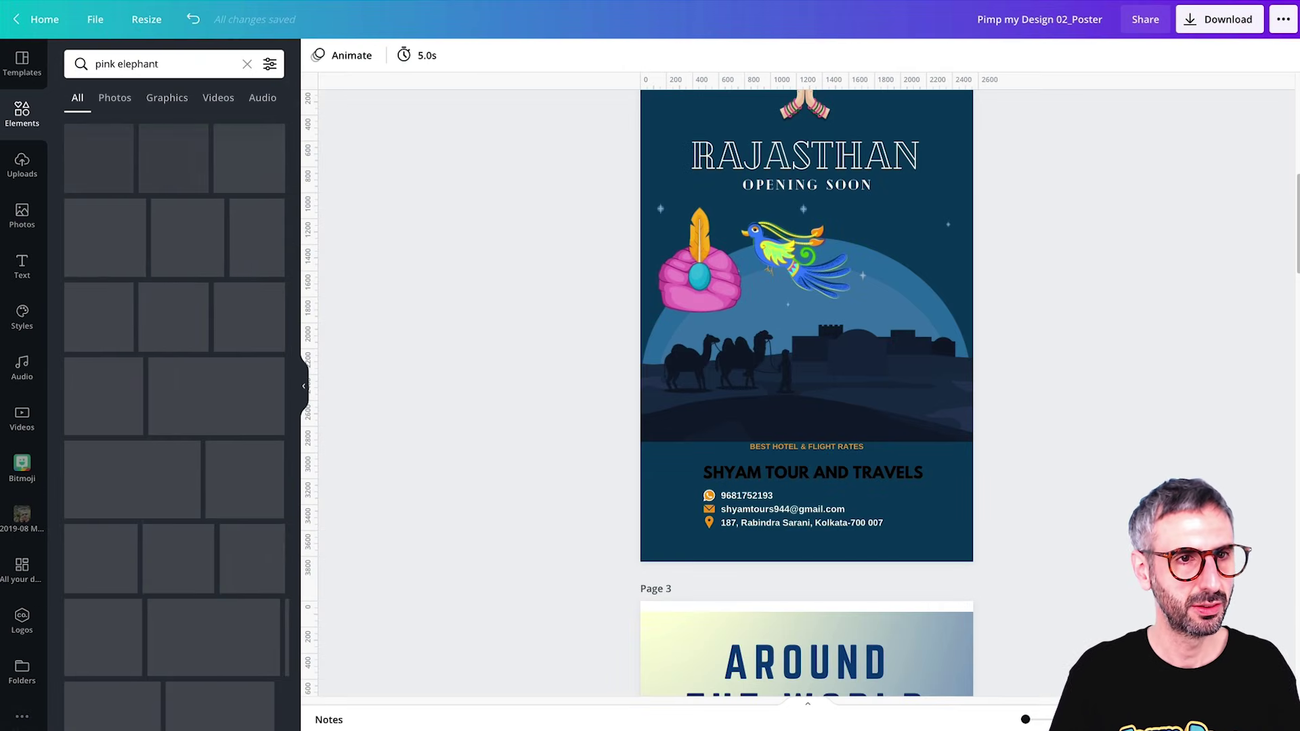
{"action": "left_click", "coordinate": [167, 97]}
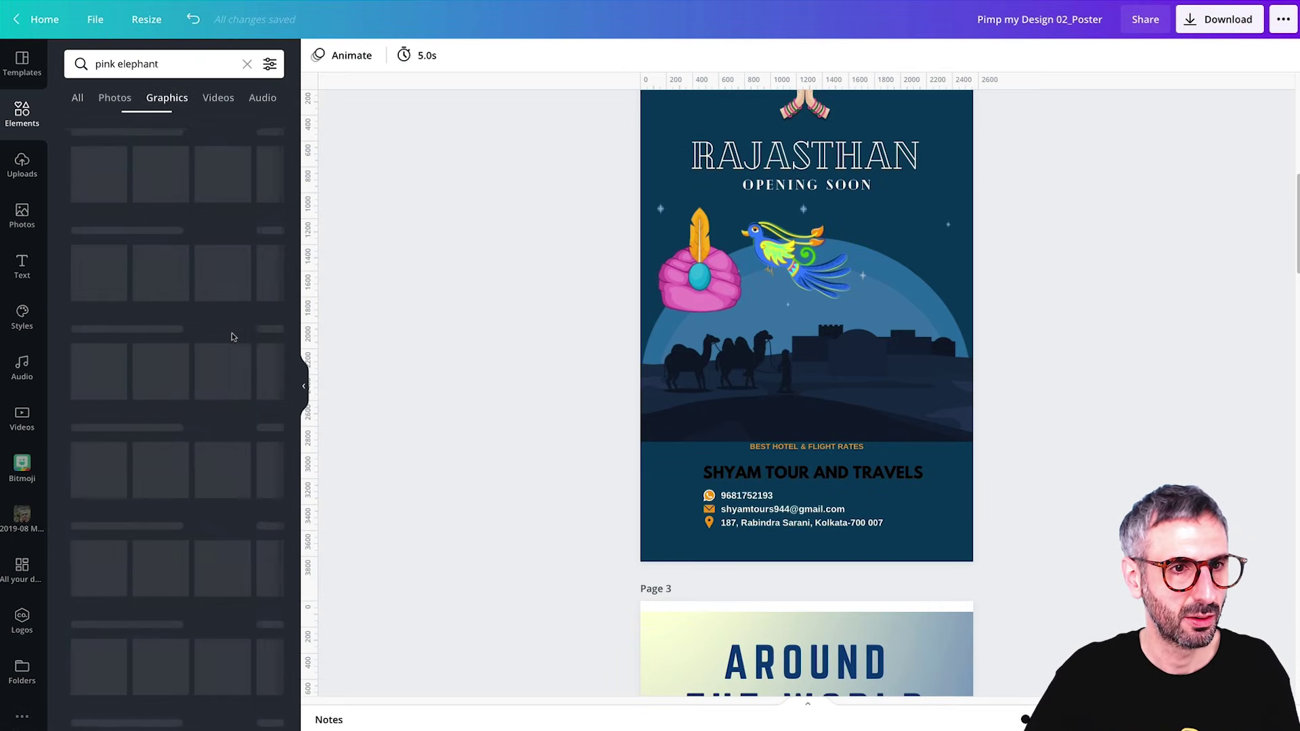
{"action": "scroll", "coordinate": [251, 449], "scroll_direction": "down", "scroll_amount": 5}
{"action": "scroll", "coordinate": [251, 449], "scroll_direction": "down", "scroll_amount": 10}
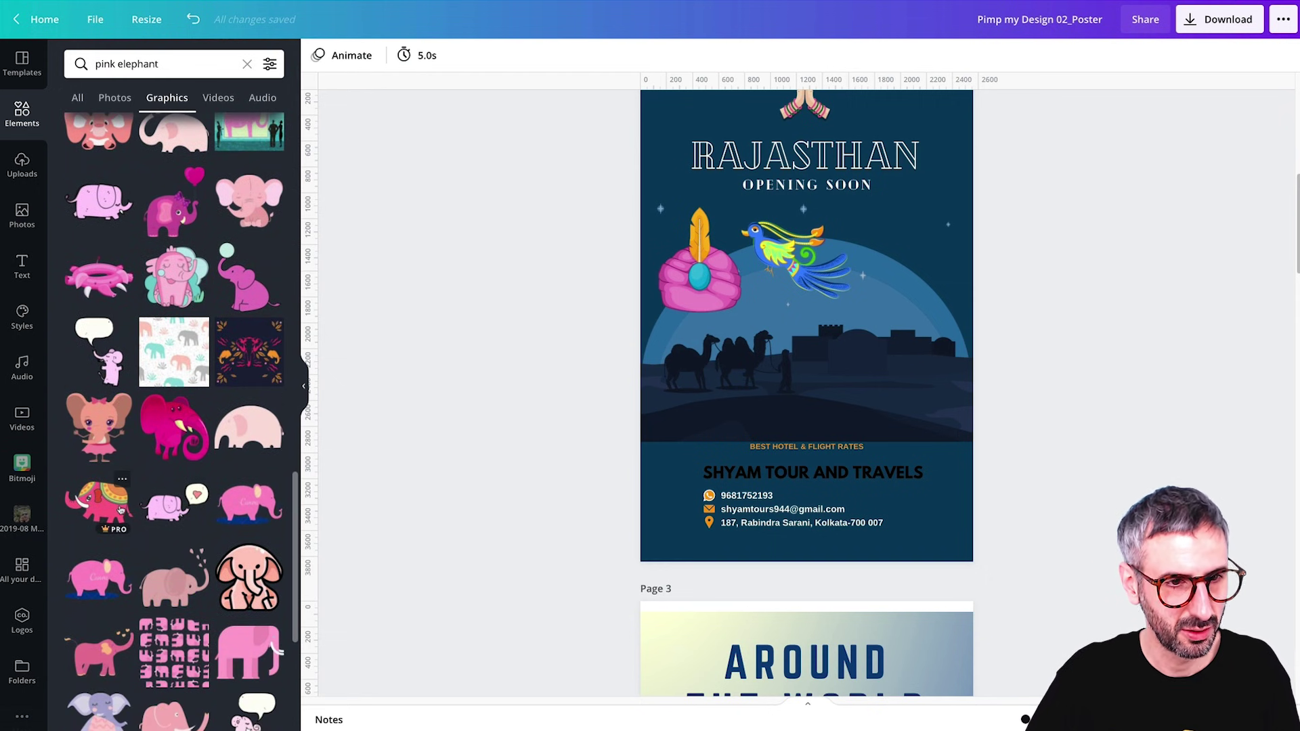
{"action": "scroll", "coordinate": [120, 509], "scroll_direction": "down", "scroll_amount": 3}
{"action": "left_click", "coordinate": [109, 309]}
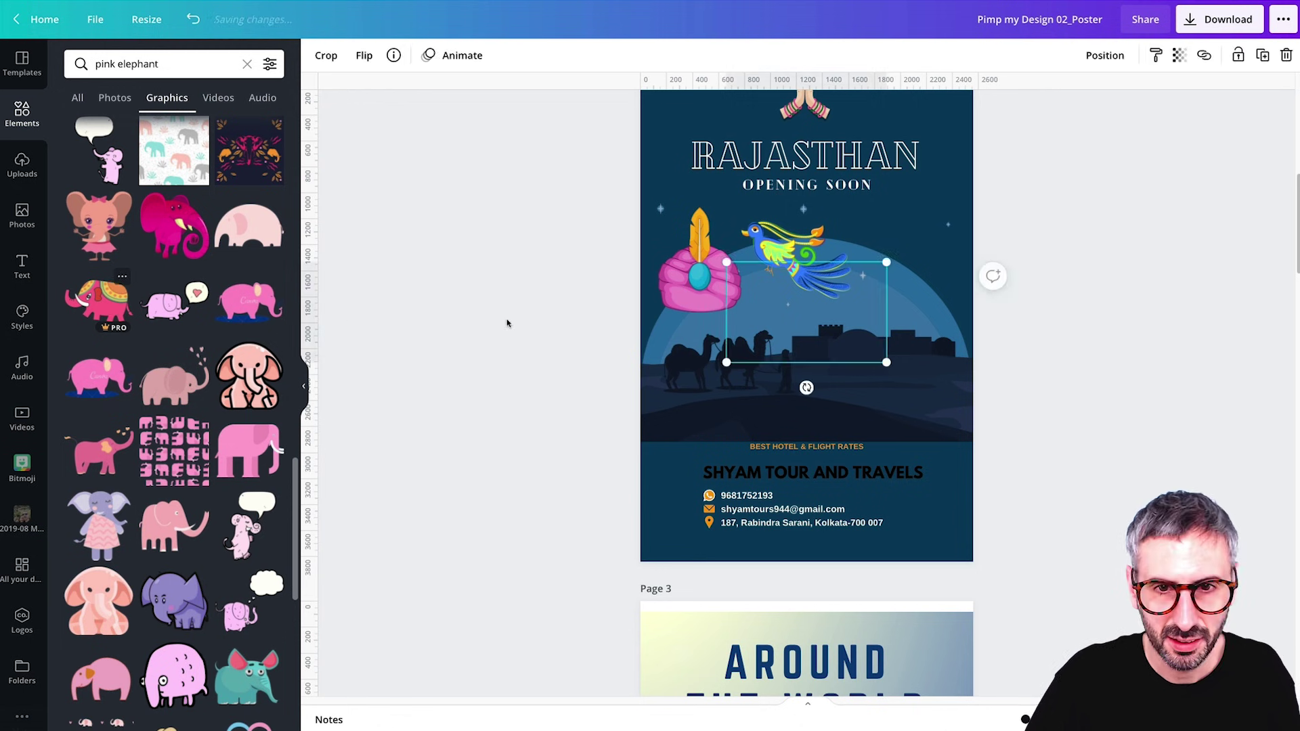
Move the pink elephant, parrot and turban so each overhangs page 2's right edge.
{"action": "left_click_drag", "start_coordinate": [817, 308], "coordinate": [790, 365]}
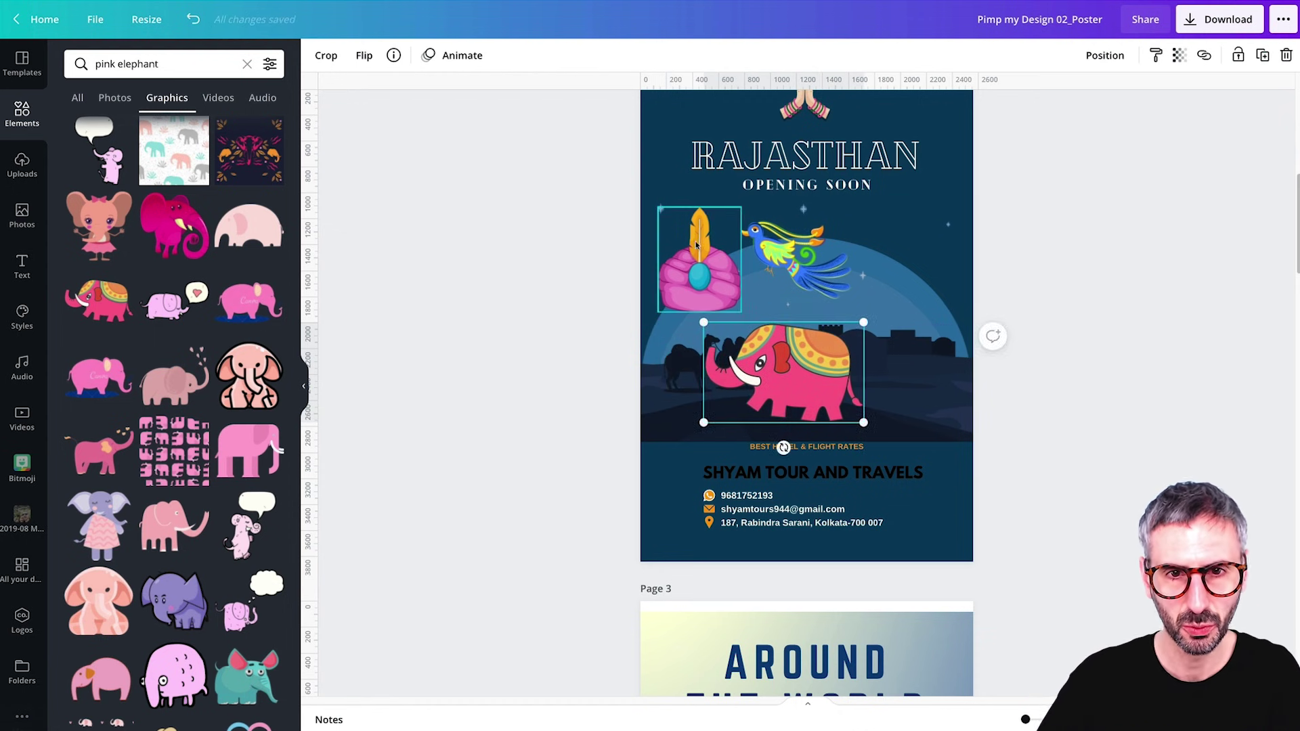
{"action": "left_click_drag", "start_coordinate": [798, 260], "coordinate": [852, 273]}
{"action": "left_click_drag", "start_coordinate": [843, 360], "coordinate": [1033, 440]}
{"action": "left_click_drag", "start_coordinate": [850, 268], "coordinate": [979, 338]}
{"action": "left_click_drag", "start_coordinate": [666, 299], "coordinate": [934, 284]}
{"action": "left_click", "coordinate": [700, 354]}
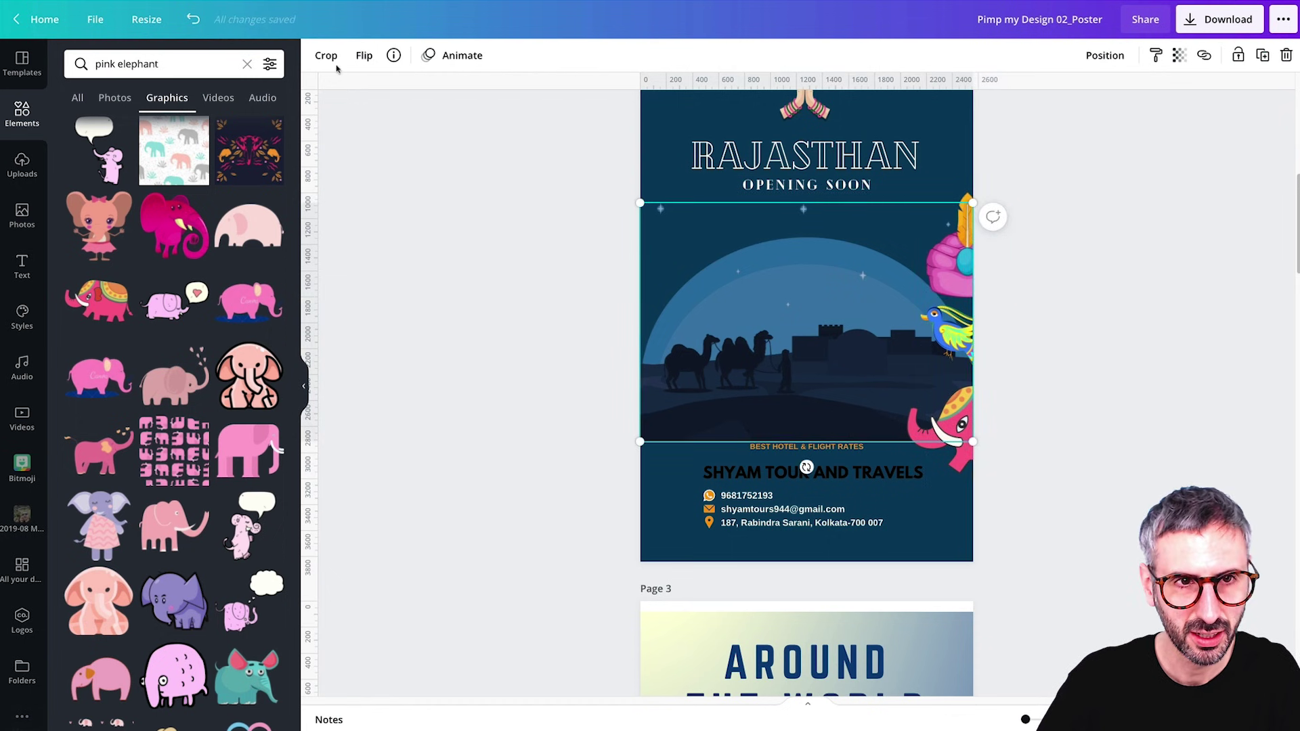
Mirror the desert scene, then move the turban left, tilt it and send it backward.
{"action": "left_click", "coordinate": [369, 60]}
{"action": "left_click", "coordinate": [383, 93]}
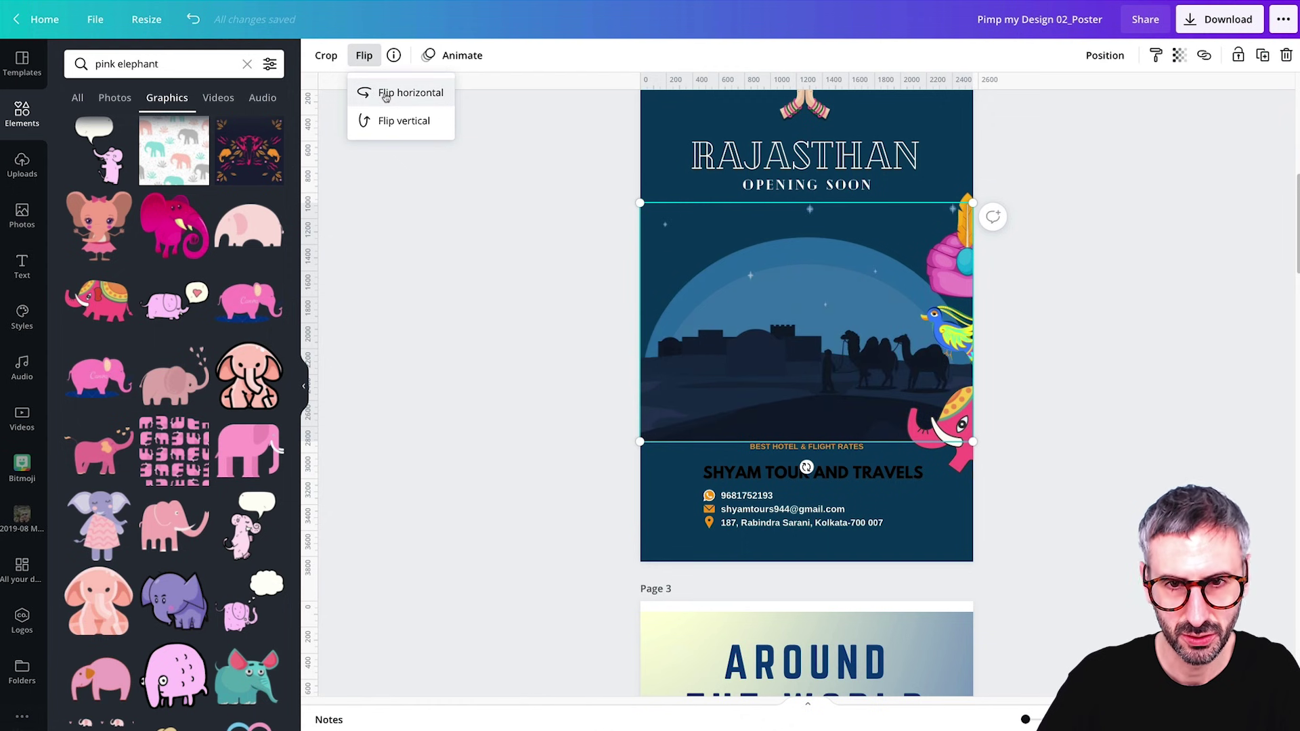
{"action": "left_click_drag", "start_coordinate": [958, 276], "coordinate": [689, 306]}
{"action": "left_click_drag", "start_coordinate": [699, 353], "coordinate": [745, 345]}
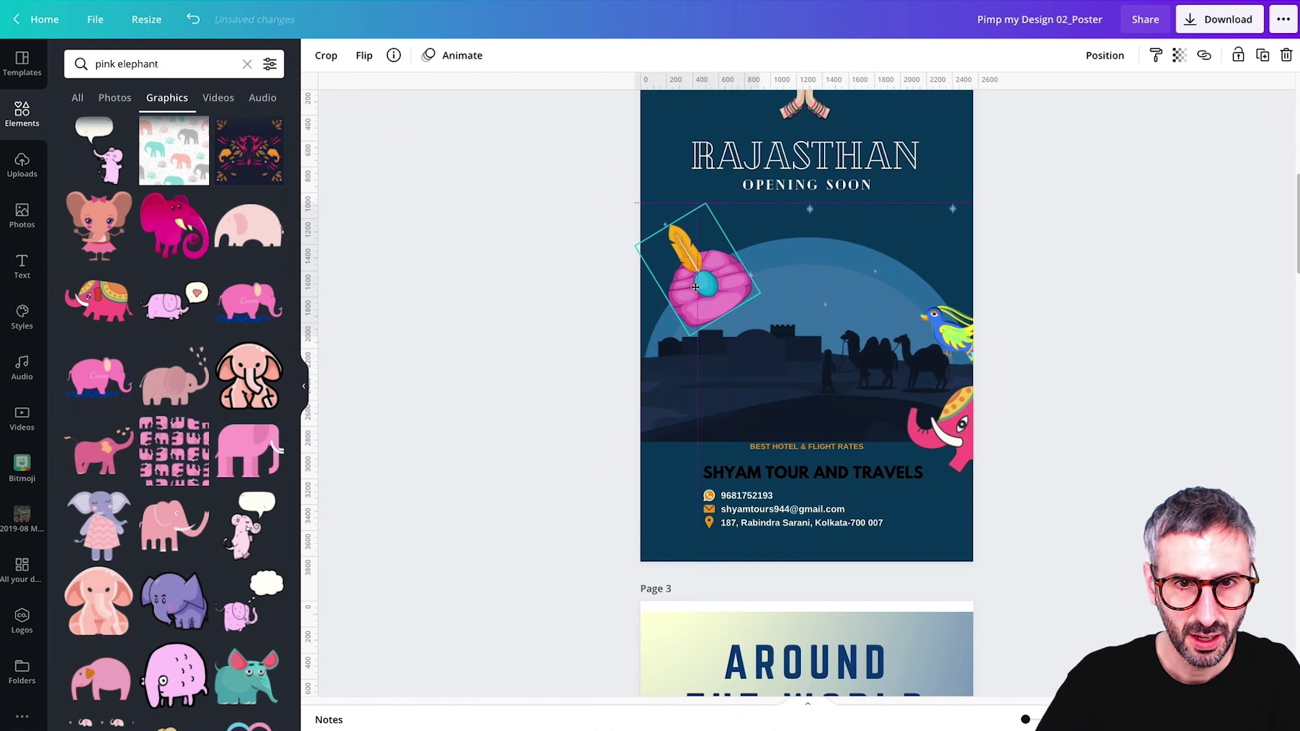
{"action": "left_click_drag", "start_coordinate": [693, 277], "coordinate": [708, 272]}
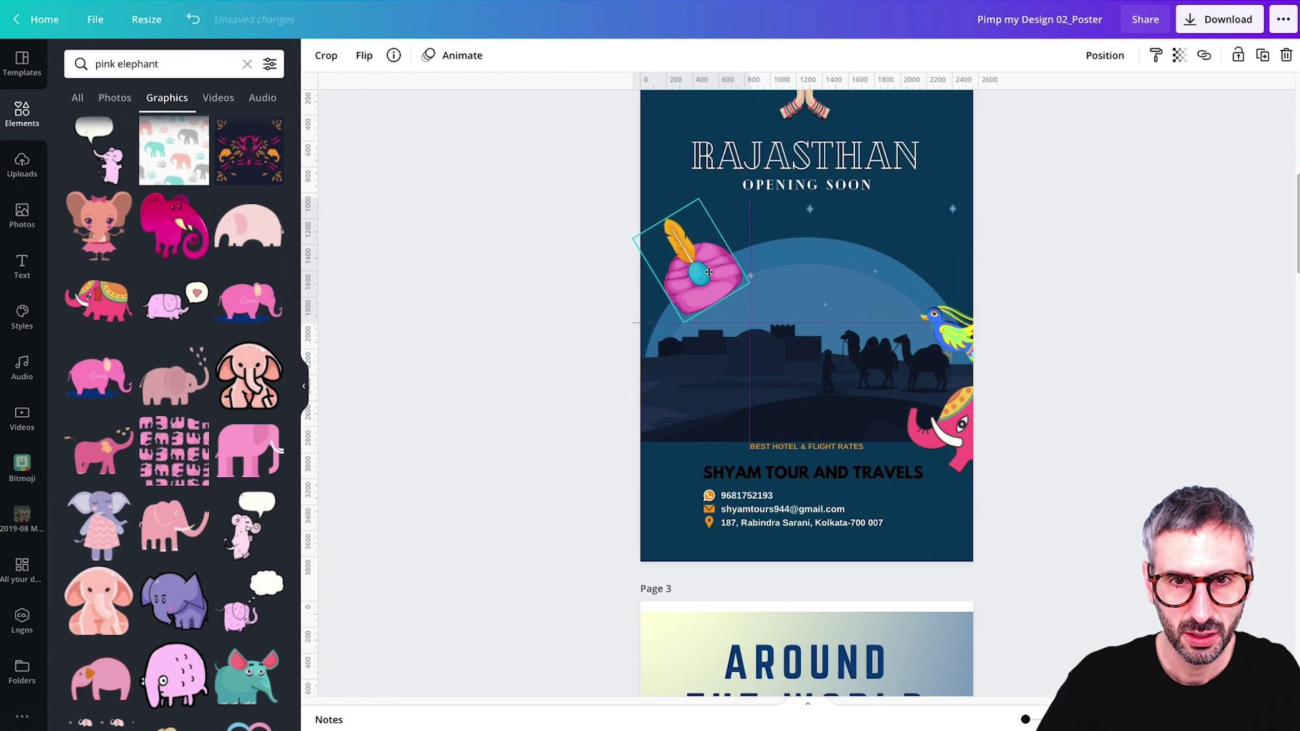
{"action": "left_click", "coordinate": [1108, 55]}
{"action": "left_click", "coordinate": [1061, 96]}
{"action": "left_click", "coordinate": [913, 291]}
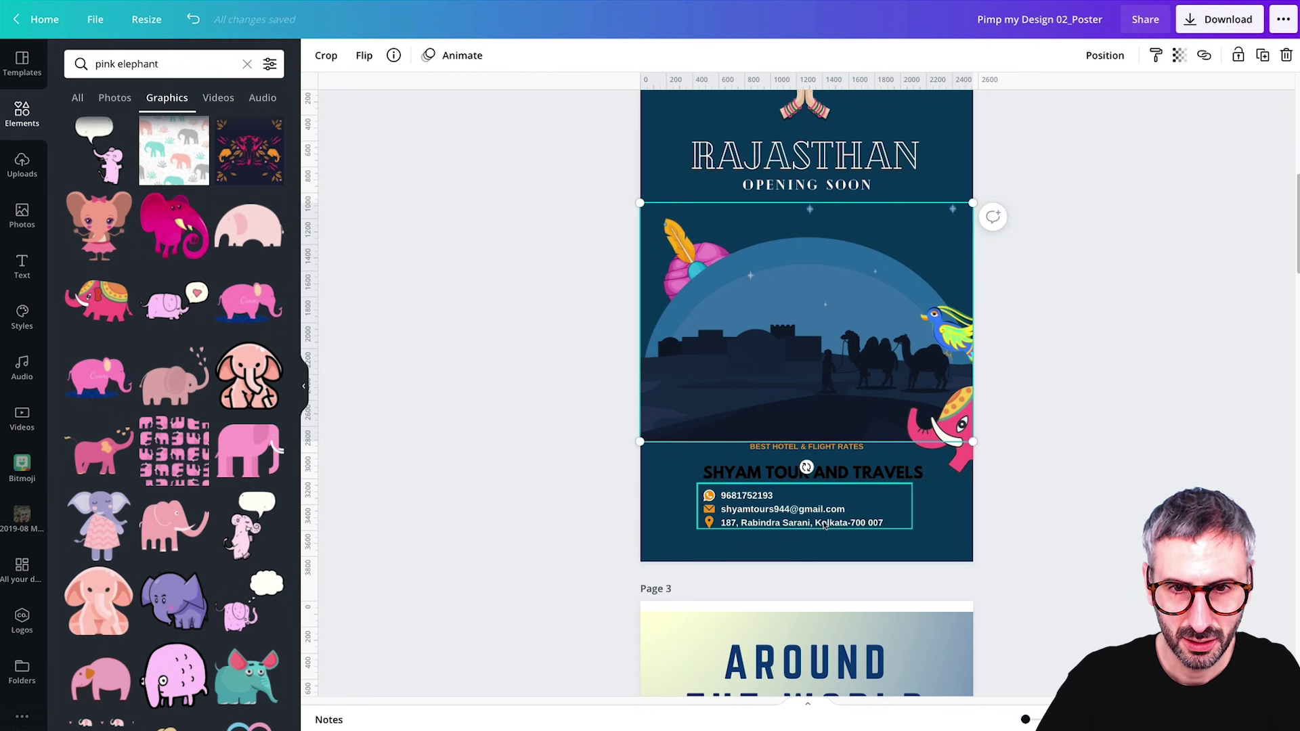
Shift the lower contact text and background down slightly, and re-tilt the turban.
{"action": "left_click_drag", "start_coordinate": [512, 441], "coordinate": [783, 532]}
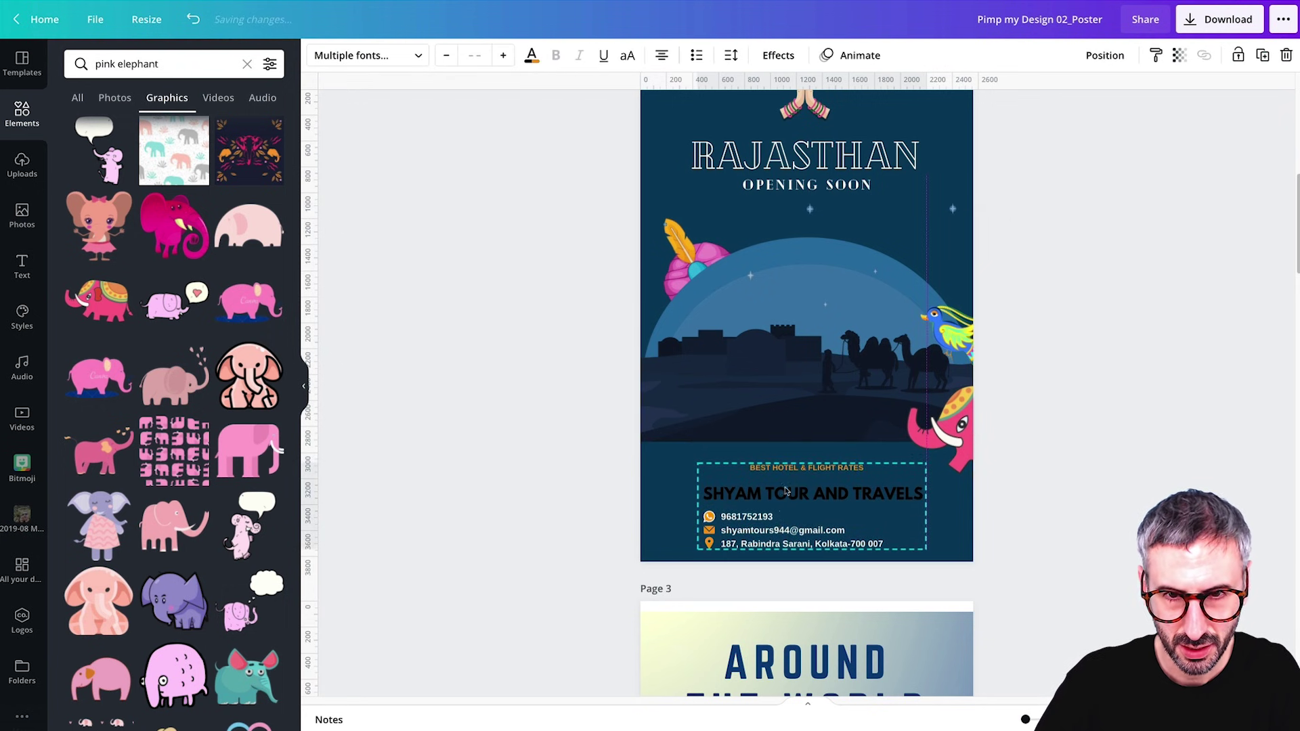
{"action": "left_click", "coordinate": [791, 399]}
{"action": "left_click_drag", "start_coordinate": [790, 400], "coordinate": [791, 413]}
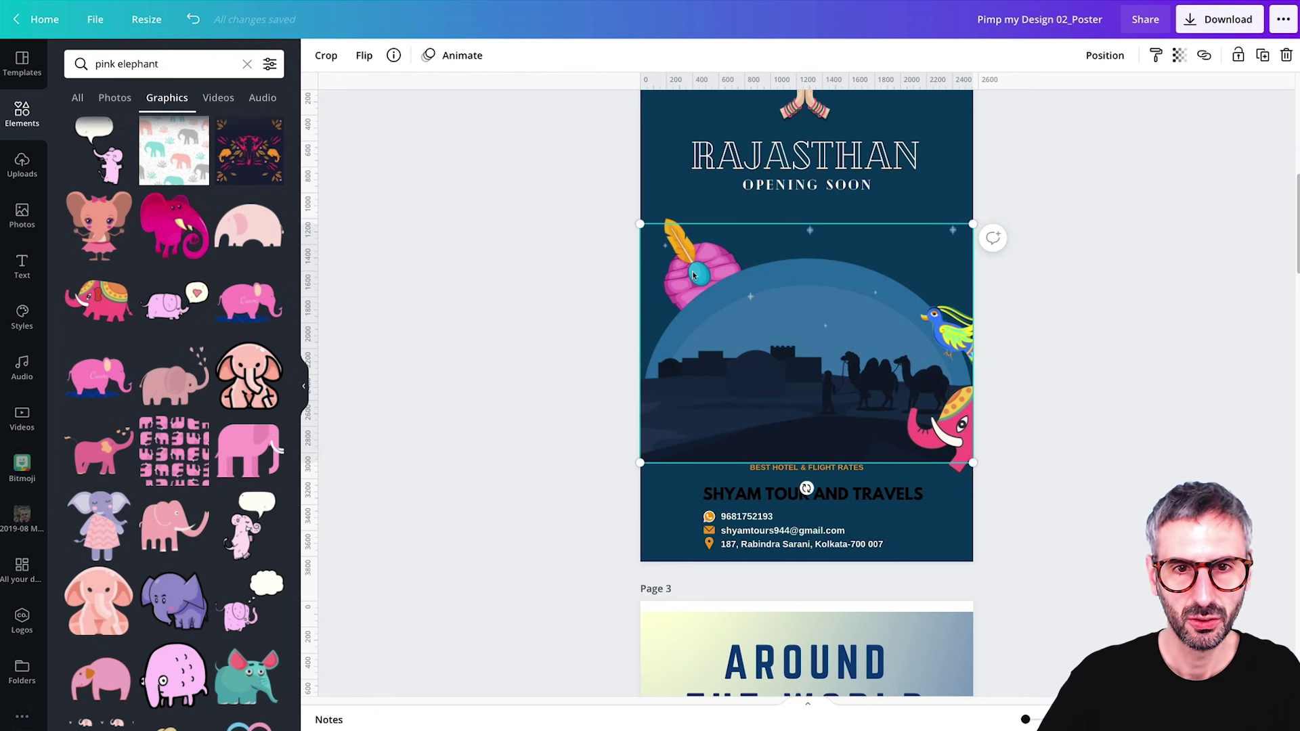
{"action": "left_click", "coordinate": [559, 226]}
{"action": "left_click", "coordinate": [697, 271]}
{"action": "left_click_drag", "start_coordinate": [692, 338], "coordinate": [740, 338]}
Move the parrot left into the sky, flip it horizontally and tilt it slightly.
{"action": "left_click_drag", "start_coordinate": [962, 334], "coordinate": [892, 292]}
{"action": "left_click", "coordinate": [364, 55]}
{"action": "left_click", "coordinate": [381, 91]}
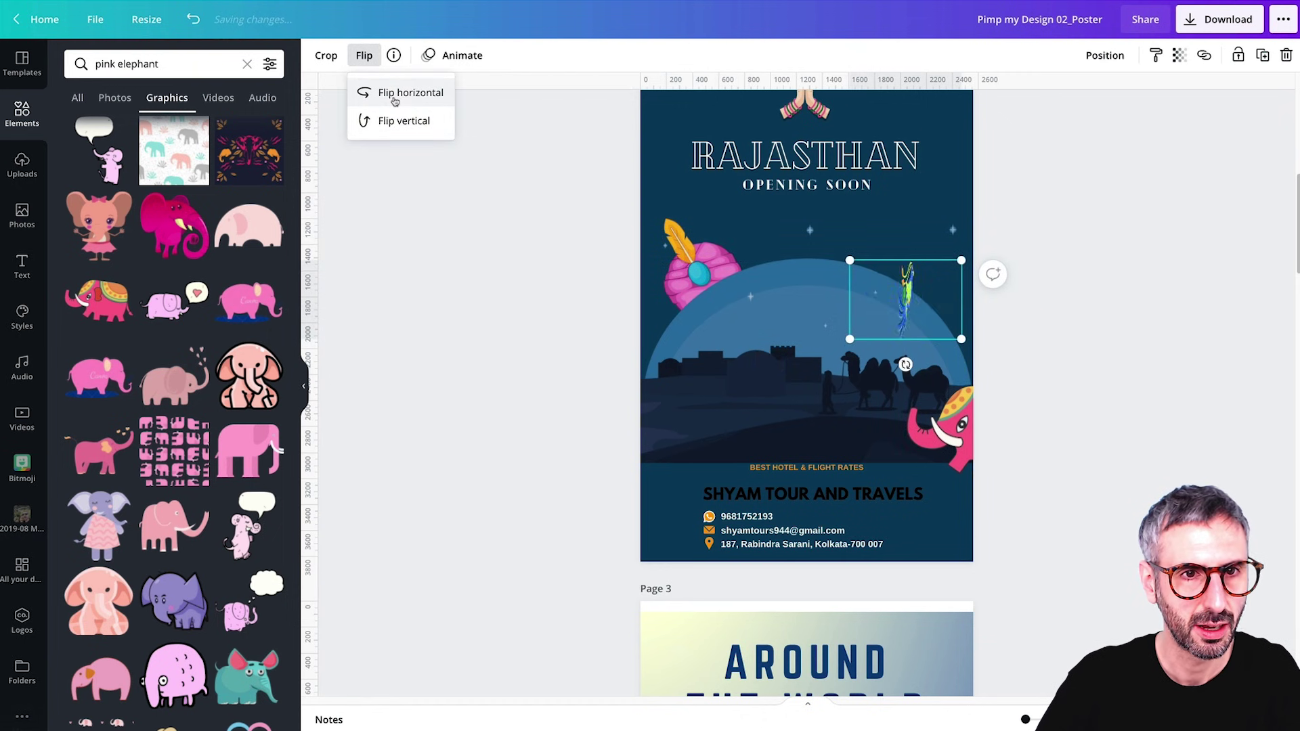
{"action": "left_click", "coordinate": [904, 292]}
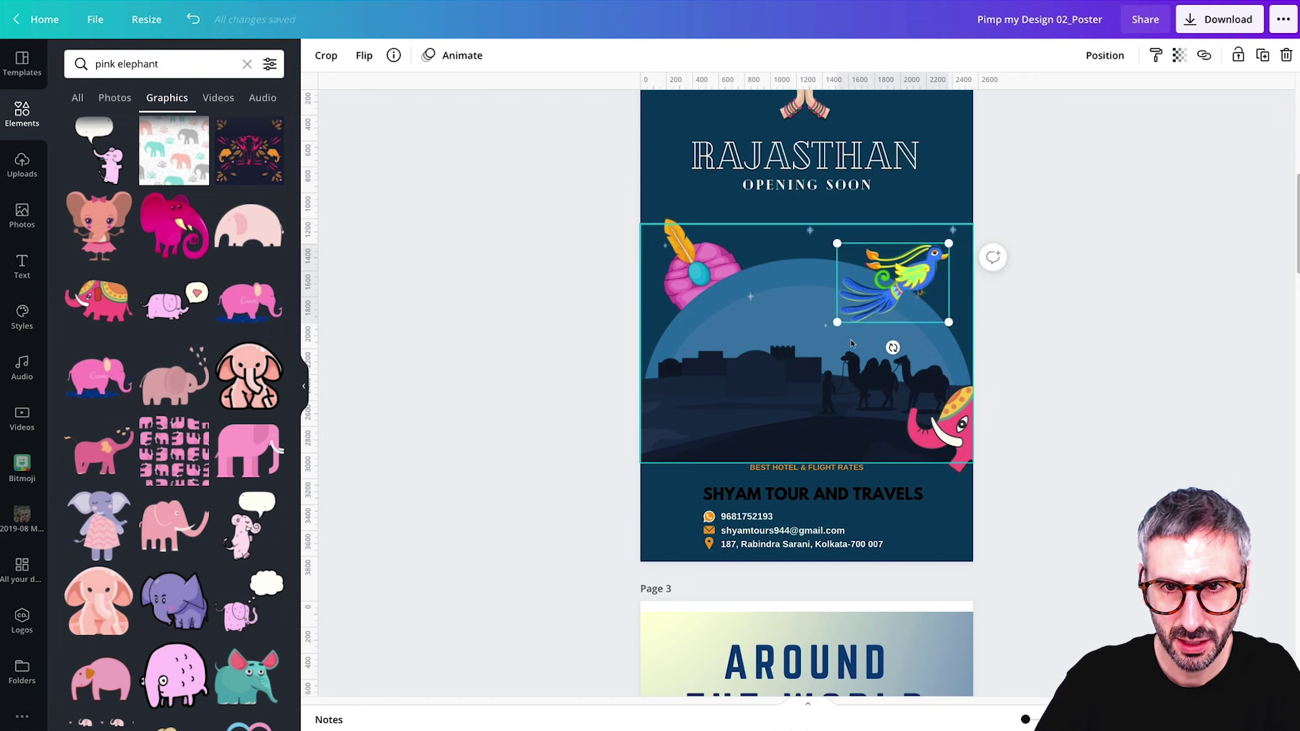
{"action": "left_click_drag", "start_coordinate": [906, 365], "coordinate": [907, 361]}
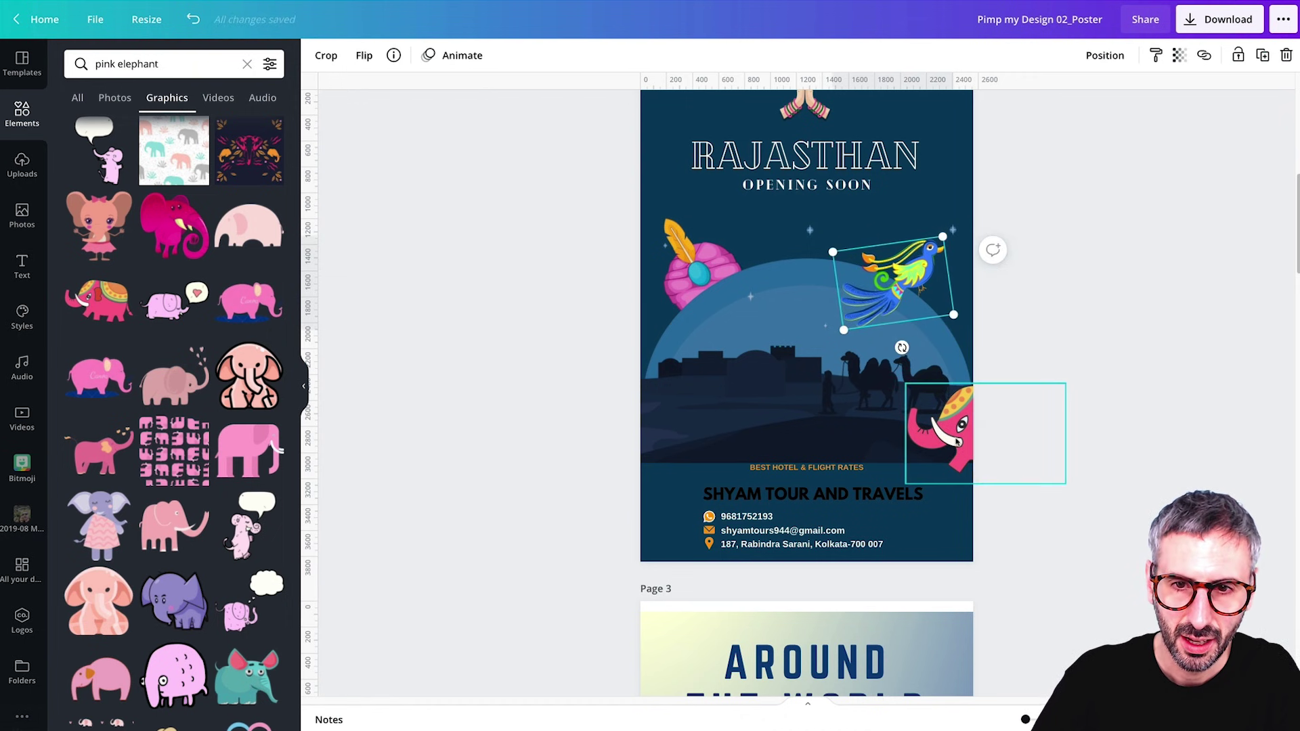
Move the pink elephant into the desert, shrink it and tilt it counter-clockwise.
{"action": "left_click_drag", "start_coordinate": [956, 441], "coordinate": [713, 402]}
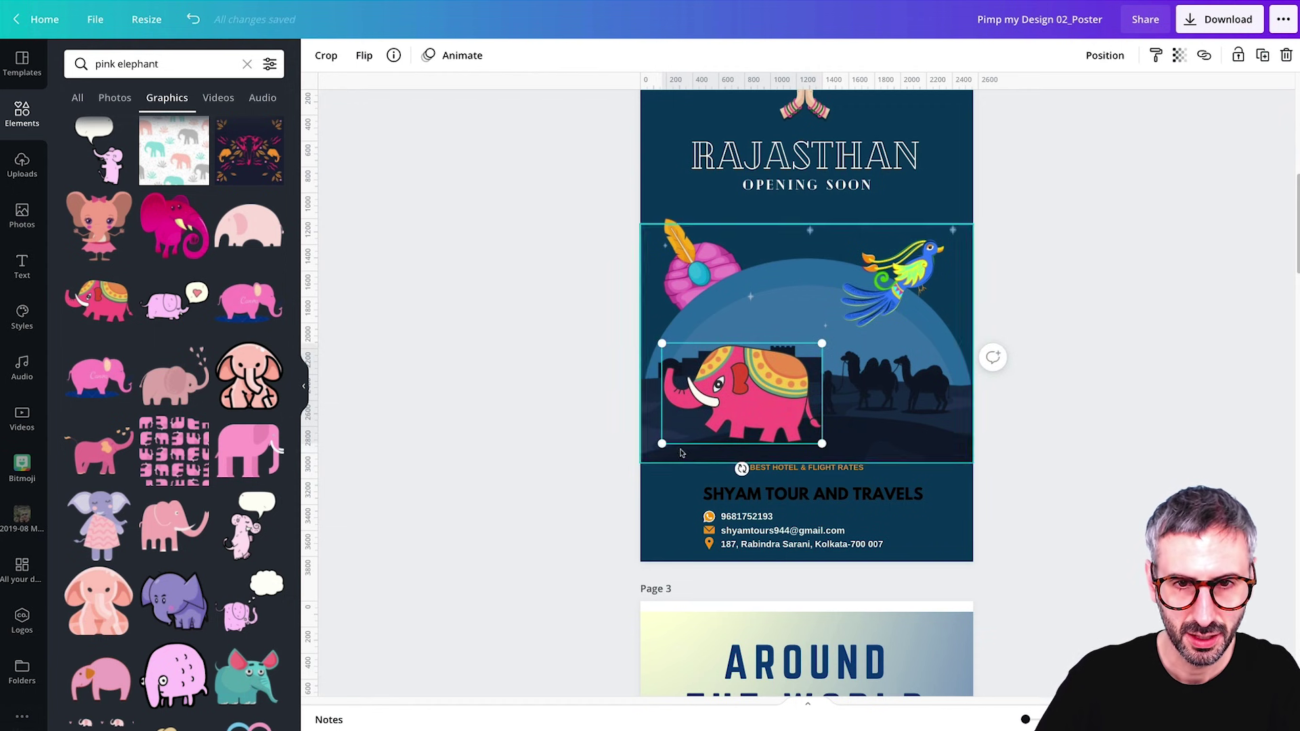
{"action": "left_click_drag", "start_coordinate": [662, 444], "coordinate": [696, 421]}
{"action": "left_click_drag", "start_coordinate": [785, 369], "coordinate": [744, 385]}
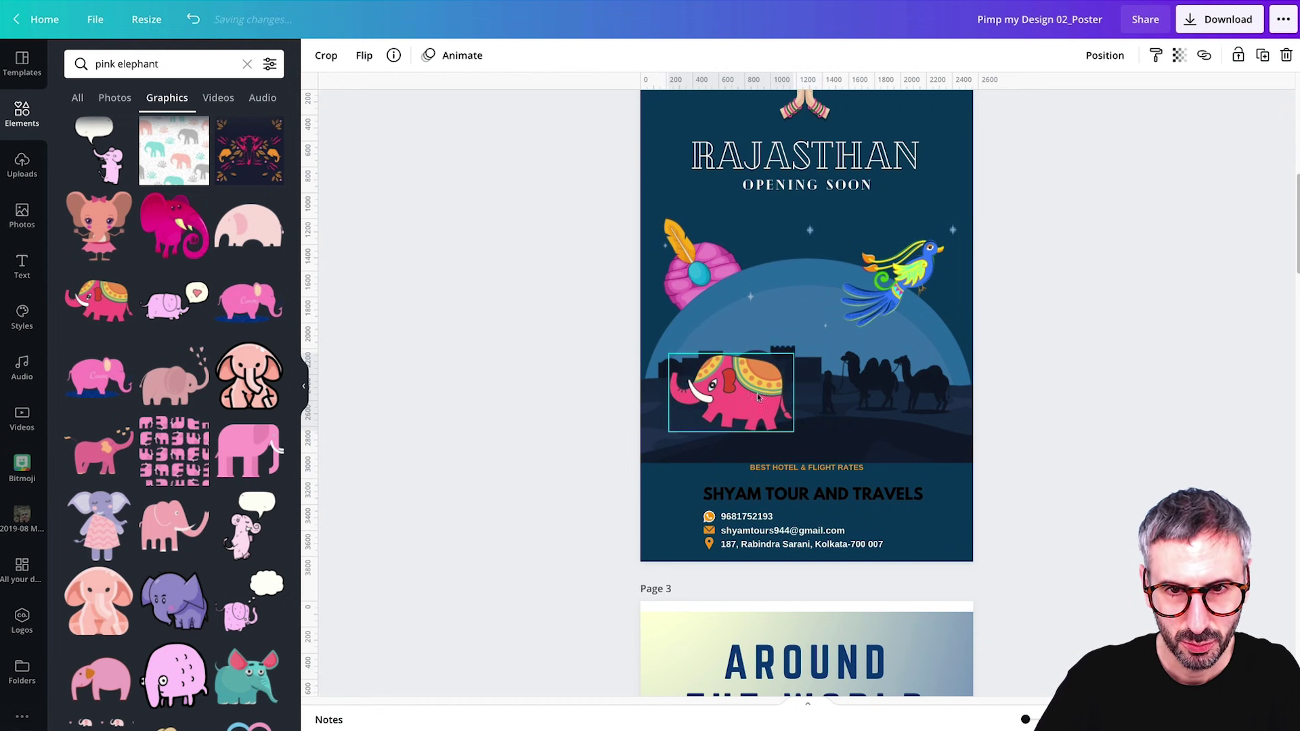
{"action": "left_click_drag", "start_coordinate": [731, 447], "coordinate": [747, 453]}
{"action": "left_click_drag", "start_coordinate": [732, 400], "coordinate": [727, 400]}
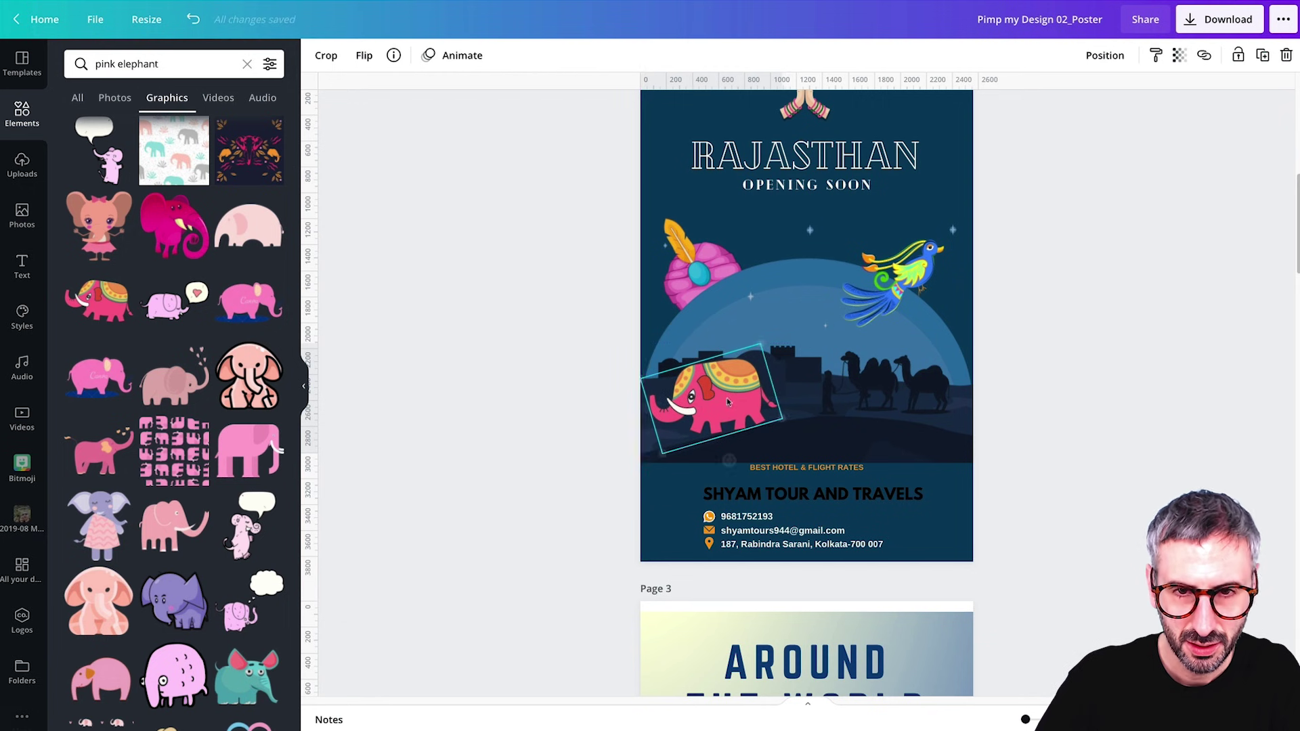
{"action": "left_click", "coordinate": [1192, 337]}
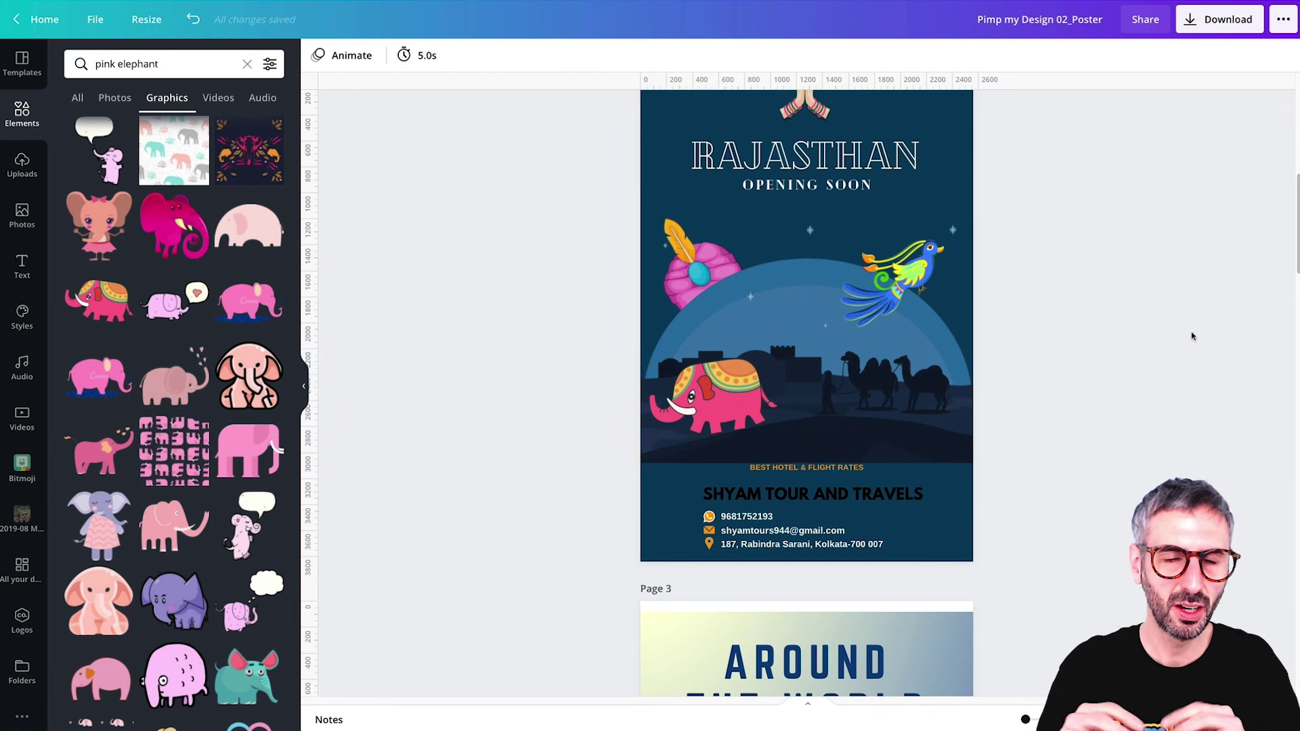
{"action": "scroll", "coordinate": [1192, 336], "scroll_direction": "up", "scroll_amount": 3}
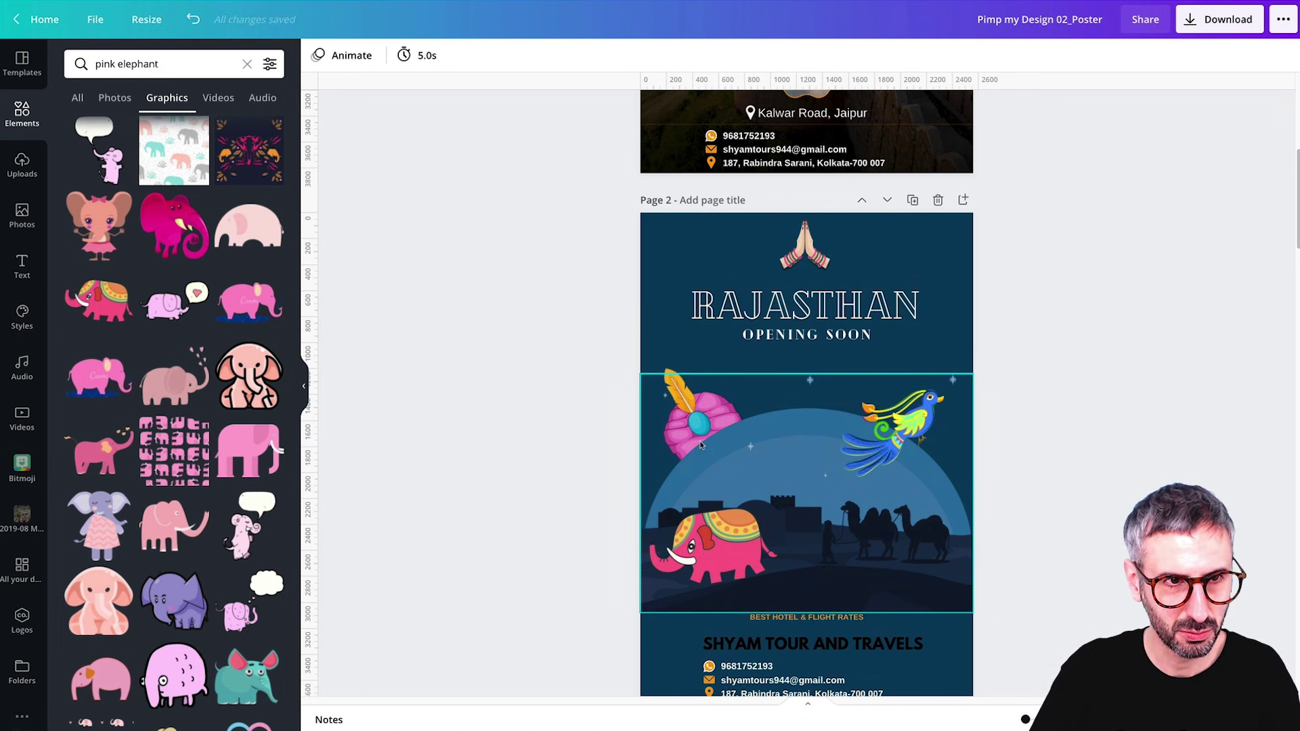
{"action": "scroll", "coordinate": [700, 445], "scroll_direction": "down", "scroll_amount": 10}
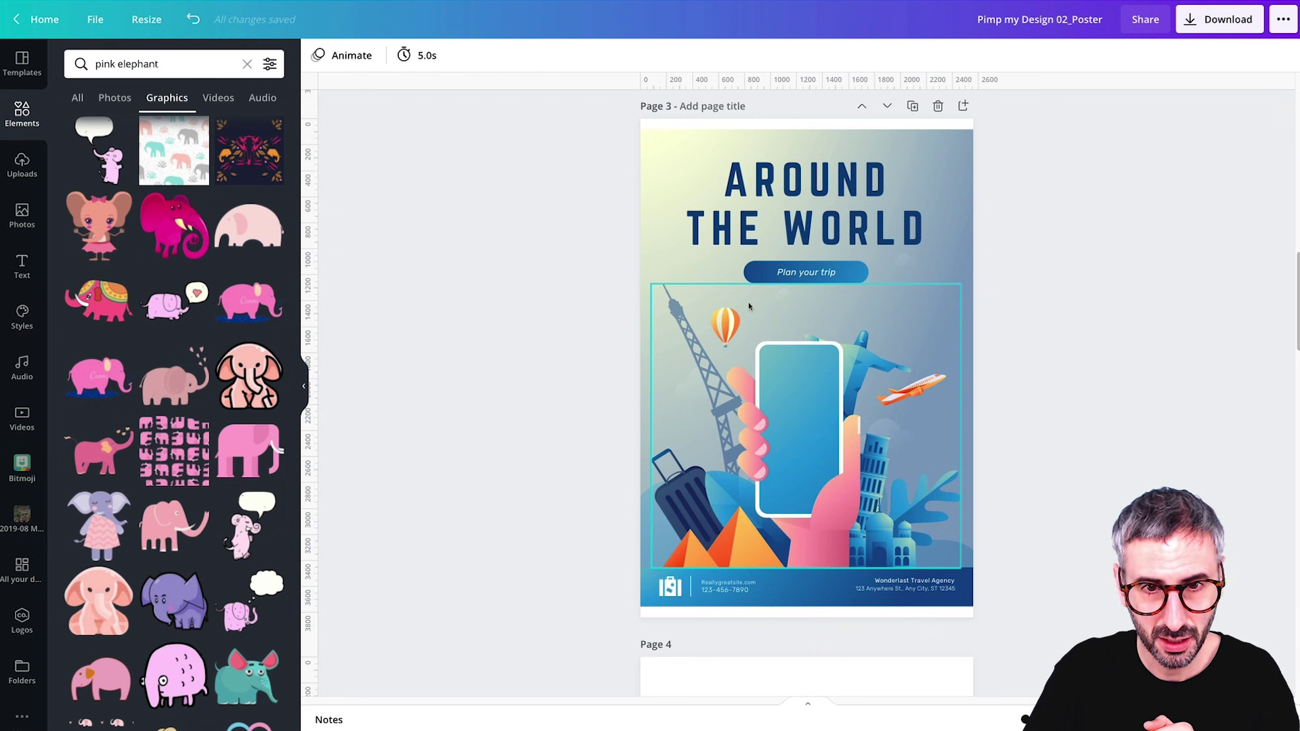
{"action": "scroll", "coordinate": [687, 506], "scroll_direction": "up", "scroll_amount": 8}
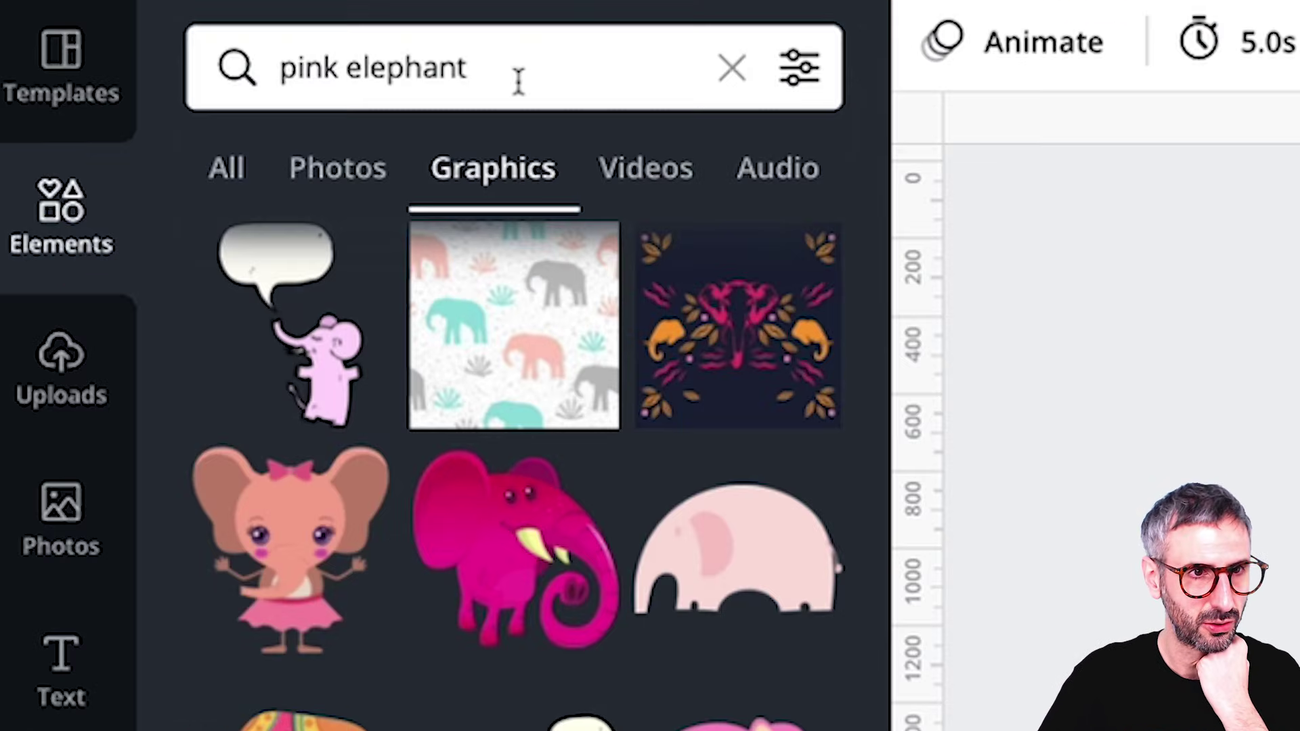
{"action": "left_click", "coordinate": [174, 67]}
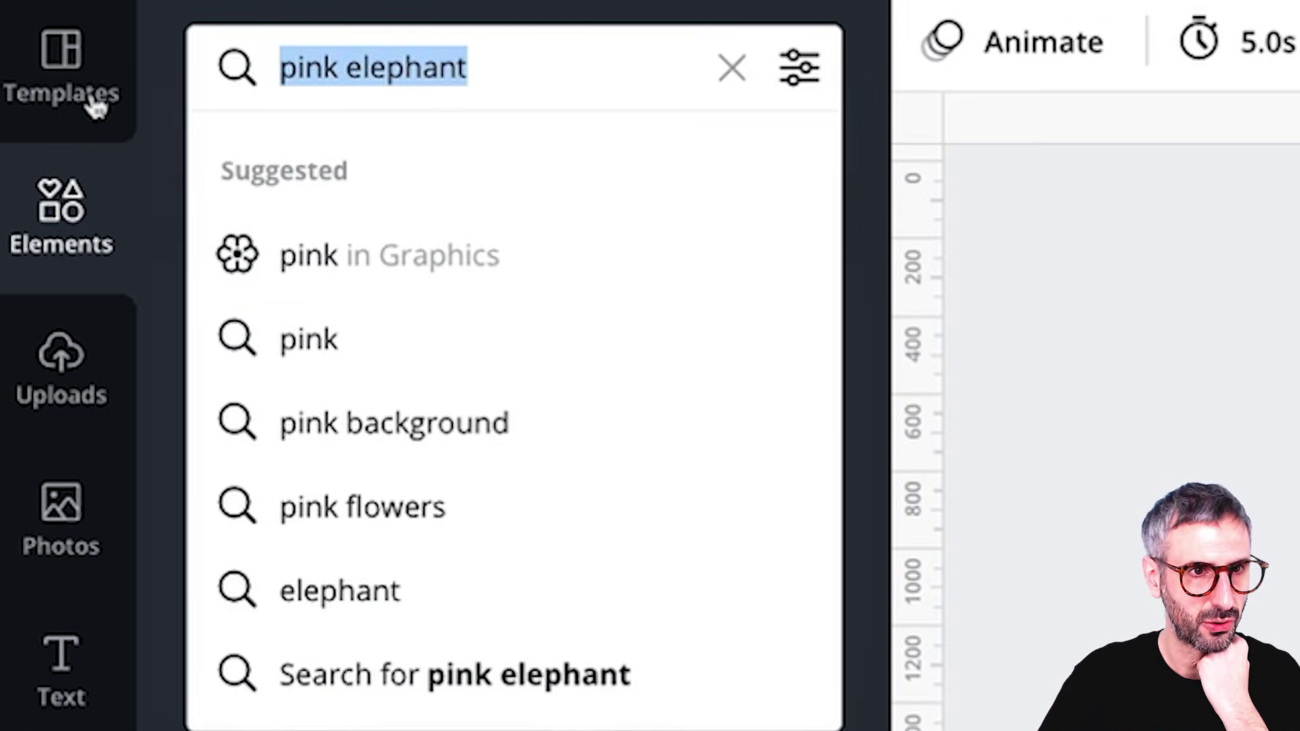
Search Elements for 'travel icons' and browse the results.
{"action": "type", "text": "travel icons"}
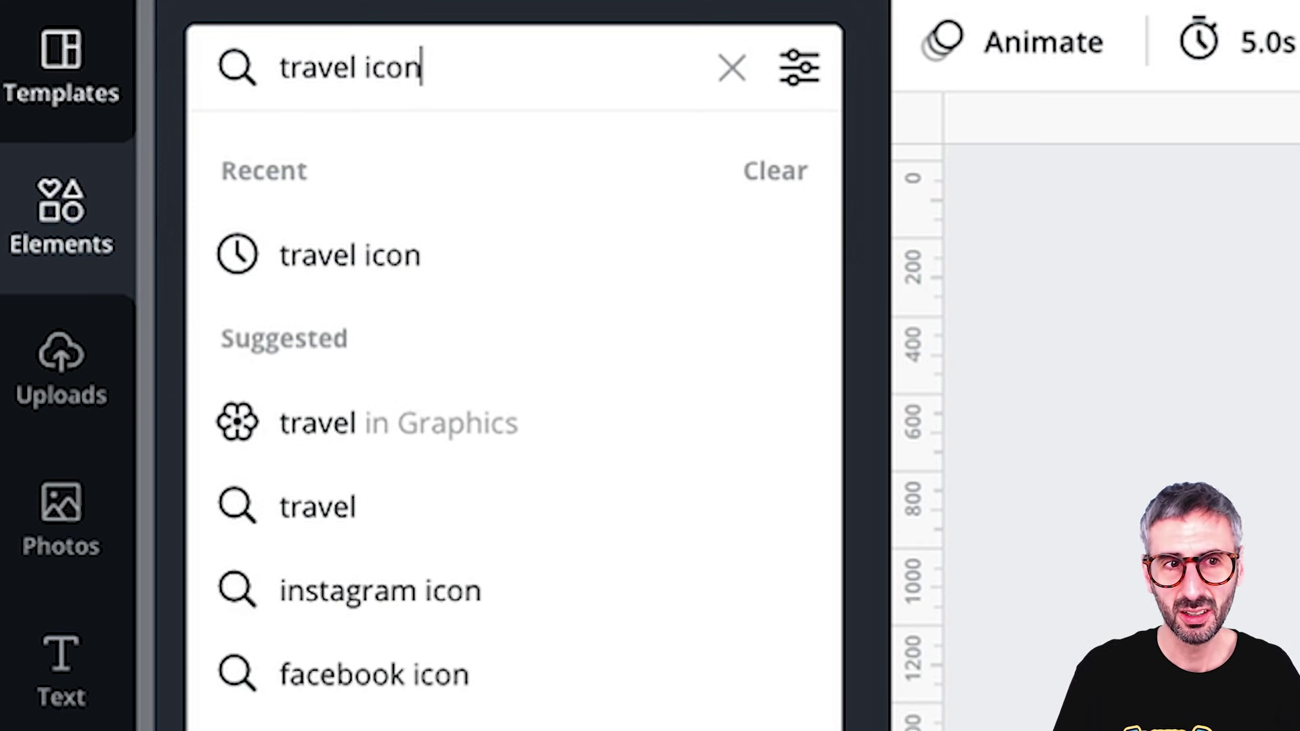
{"action": "key", "text": "Return"}
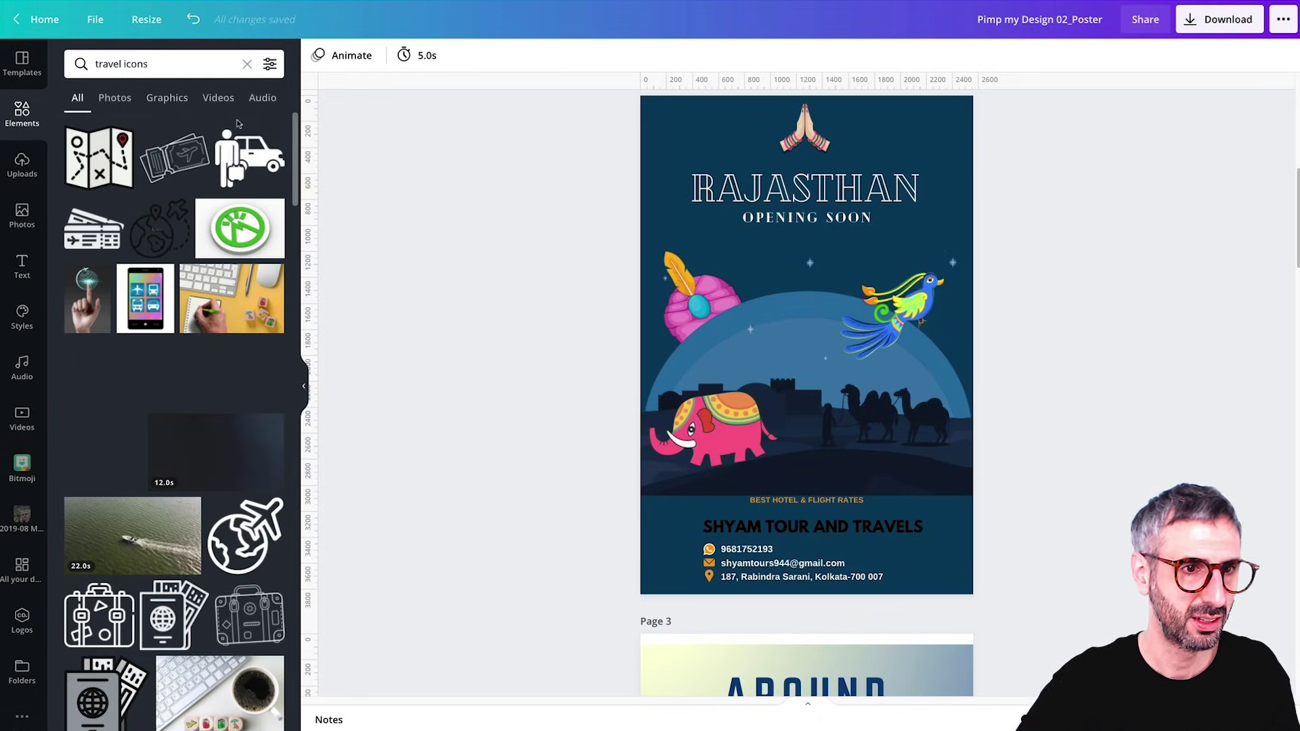
{"action": "scroll", "coordinate": [232, 464], "scroll_direction": "down", "scroll_amount": 5}
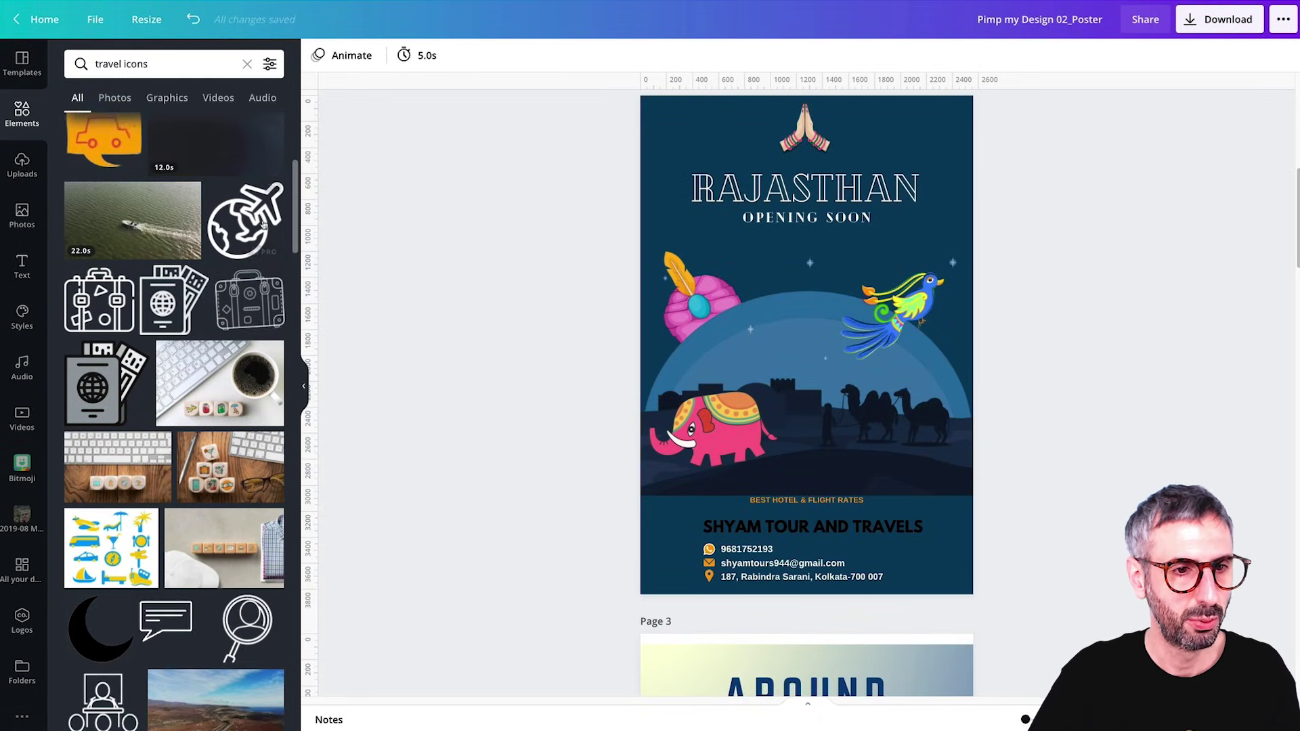
{"action": "scroll", "coordinate": [263, 224], "scroll_direction": "down", "scroll_amount": 9}
{"action": "scroll", "coordinate": [176, 339], "scroll_direction": "up", "scroll_amount": 5}
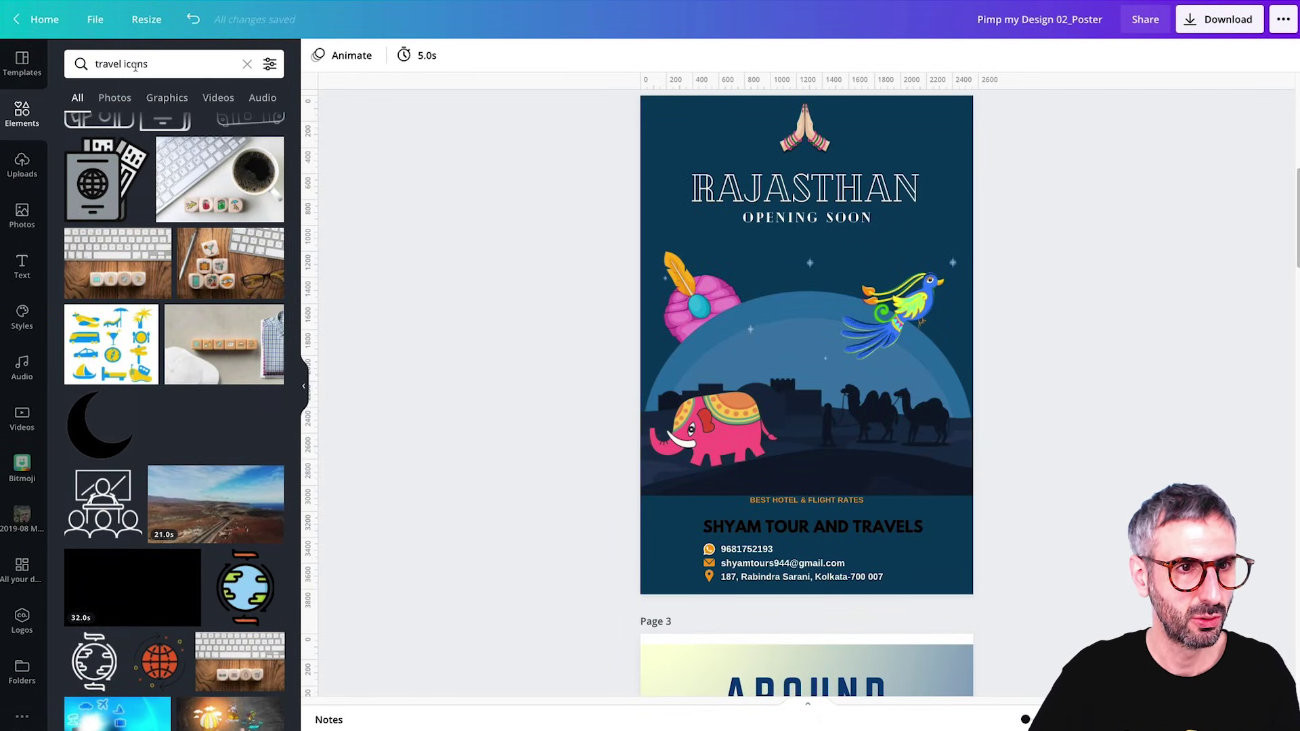
Change the search to 'travel doodle' and browse the results.
{"action": "double_click", "coordinate": [135, 65]}
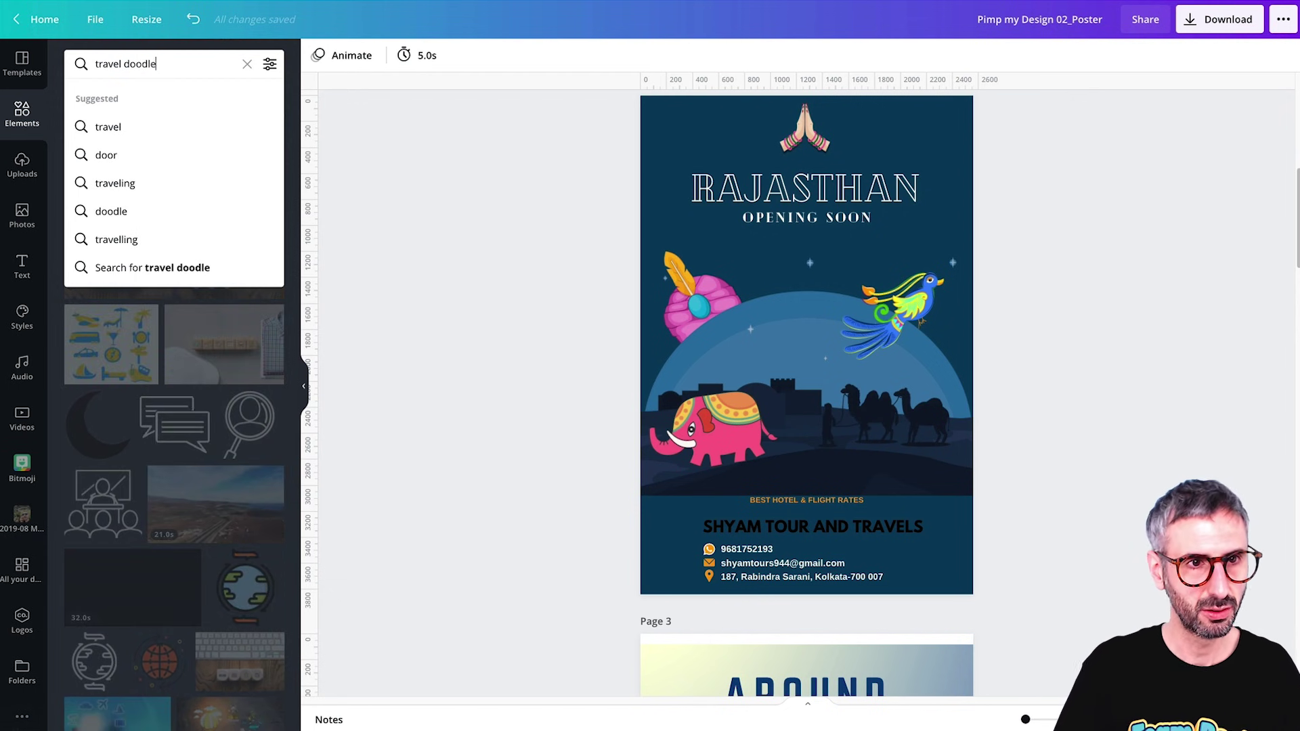
{"action": "type", "text": "doodle"}
{"action": "key", "text": "Return"}
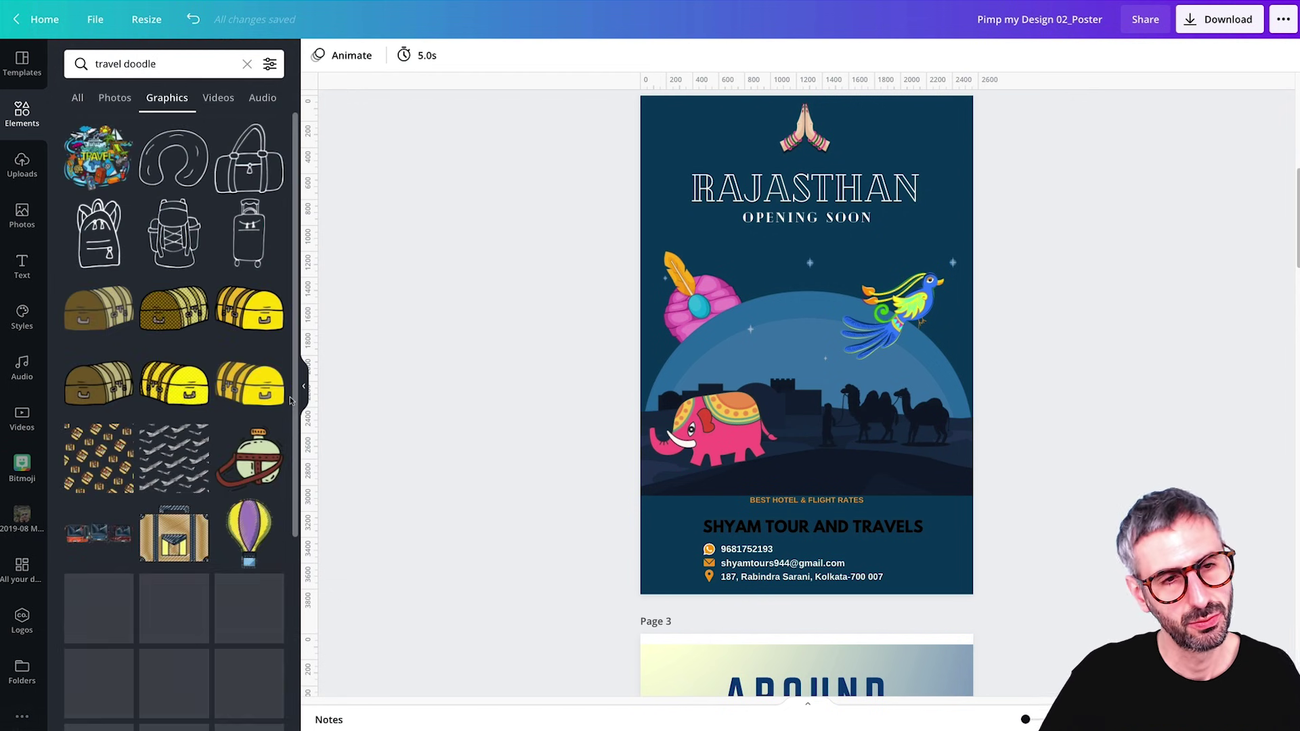
{"action": "scroll", "coordinate": [290, 400], "scroll_direction": "down", "scroll_amount": 3}
{"action": "scroll", "coordinate": [154, 171], "scroll_direction": "up", "scroll_amount": 3}
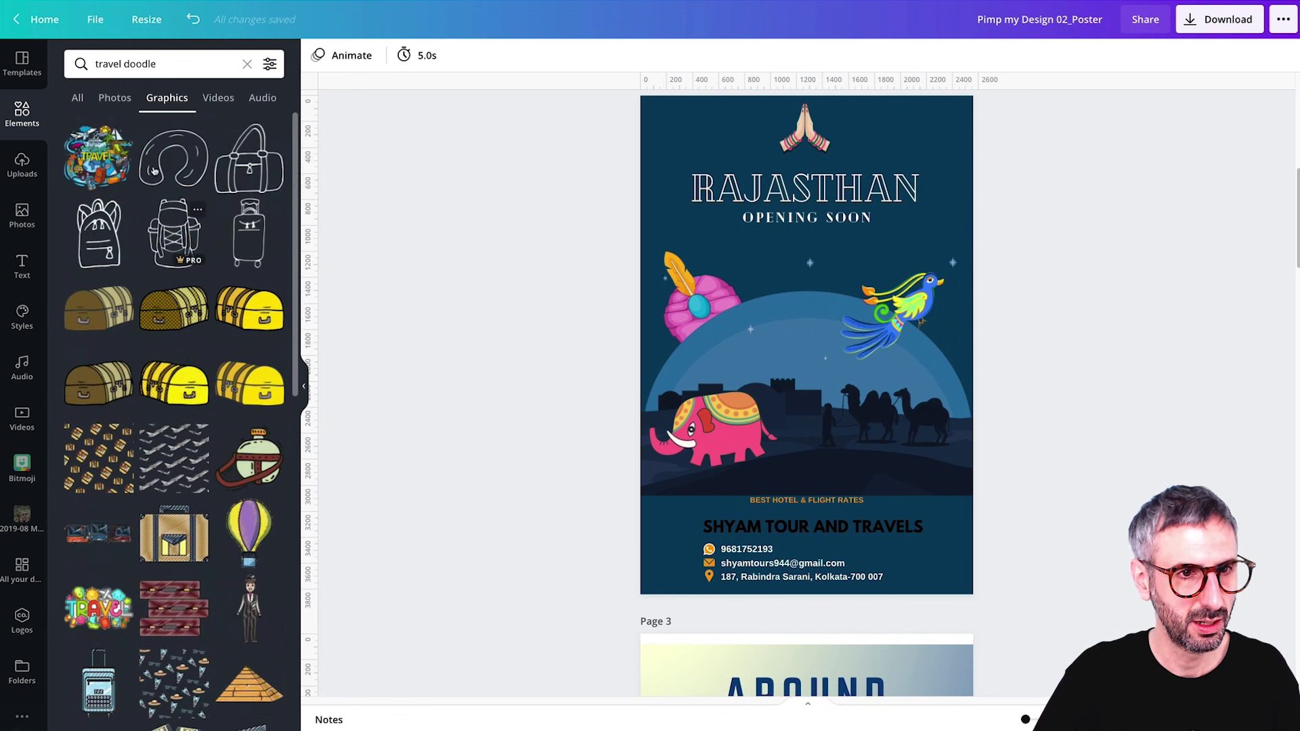
{"action": "scroll", "coordinate": [216, 179], "scroll_direction": "down", "scroll_amount": 1}
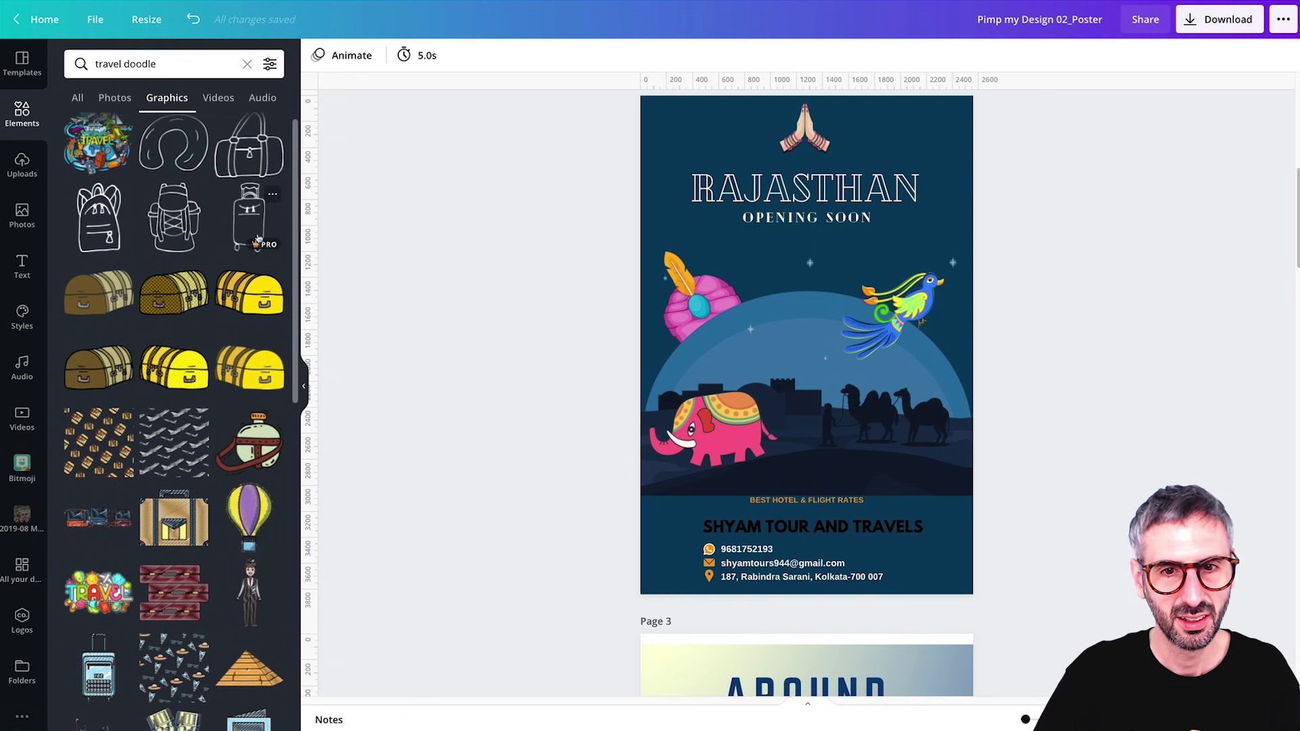
{"action": "scroll", "coordinate": [257, 238], "scroll_direction": "down", "scroll_amount": 15}
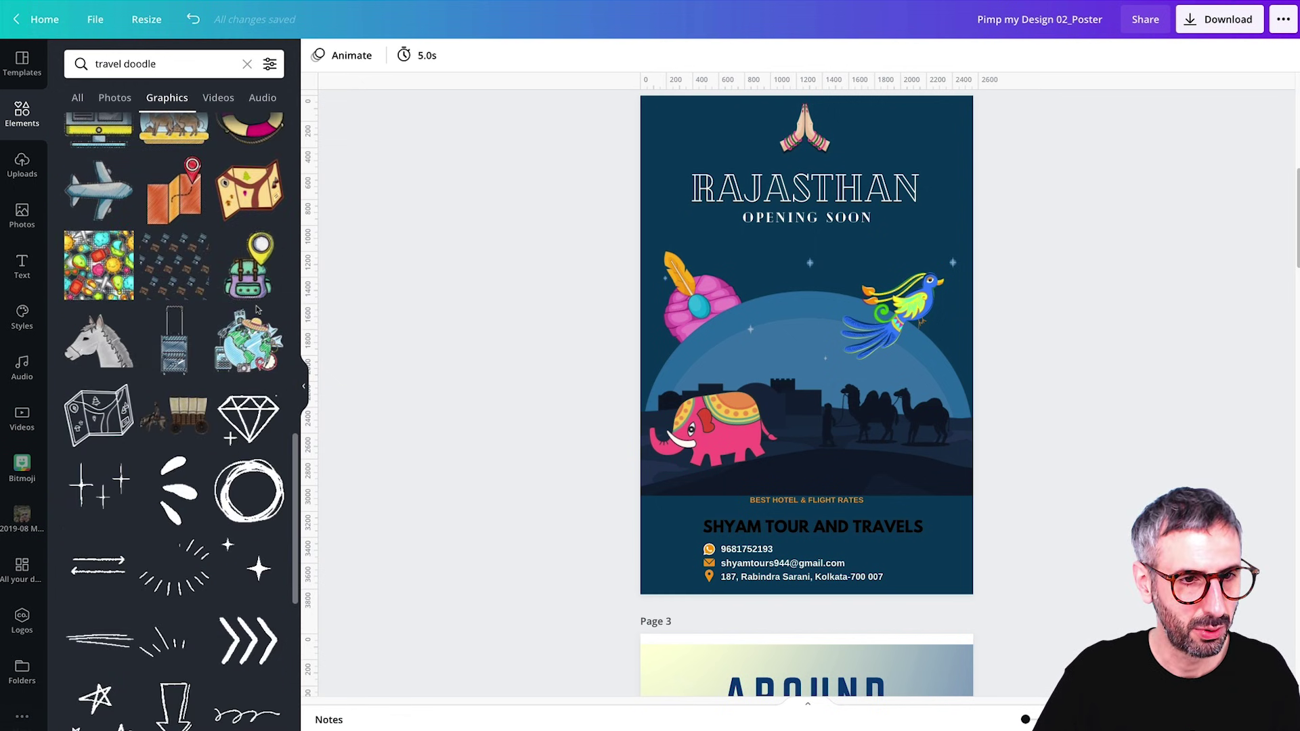
{"action": "scroll", "coordinate": [257, 311], "scroll_direction": "down", "scroll_amount": 4}
{"action": "scroll", "coordinate": [257, 310], "scroll_direction": "up", "scroll_amount": 2}
Filter 'plane doodle' results to Graphics, then change the search to 'plane travel'.
{"action": "double_click", "coordinate": [109, 63]}
{"action": "type", "text": "pl"}
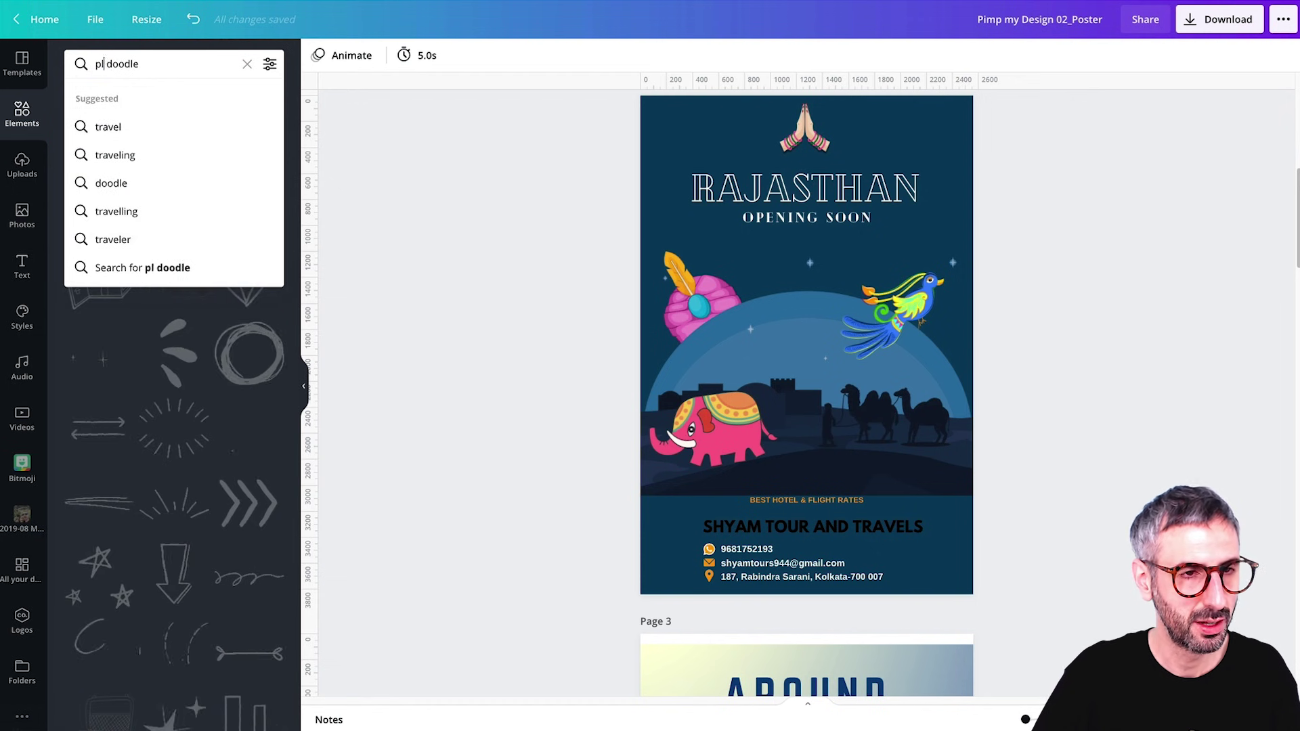
{"action": "type", "text": "ane"}
{"action": "key", "text": "Return"}
{"action": "scroll", "coordinate": [157, 369], "scroll_direction": "down", "scroll_amount": 10}
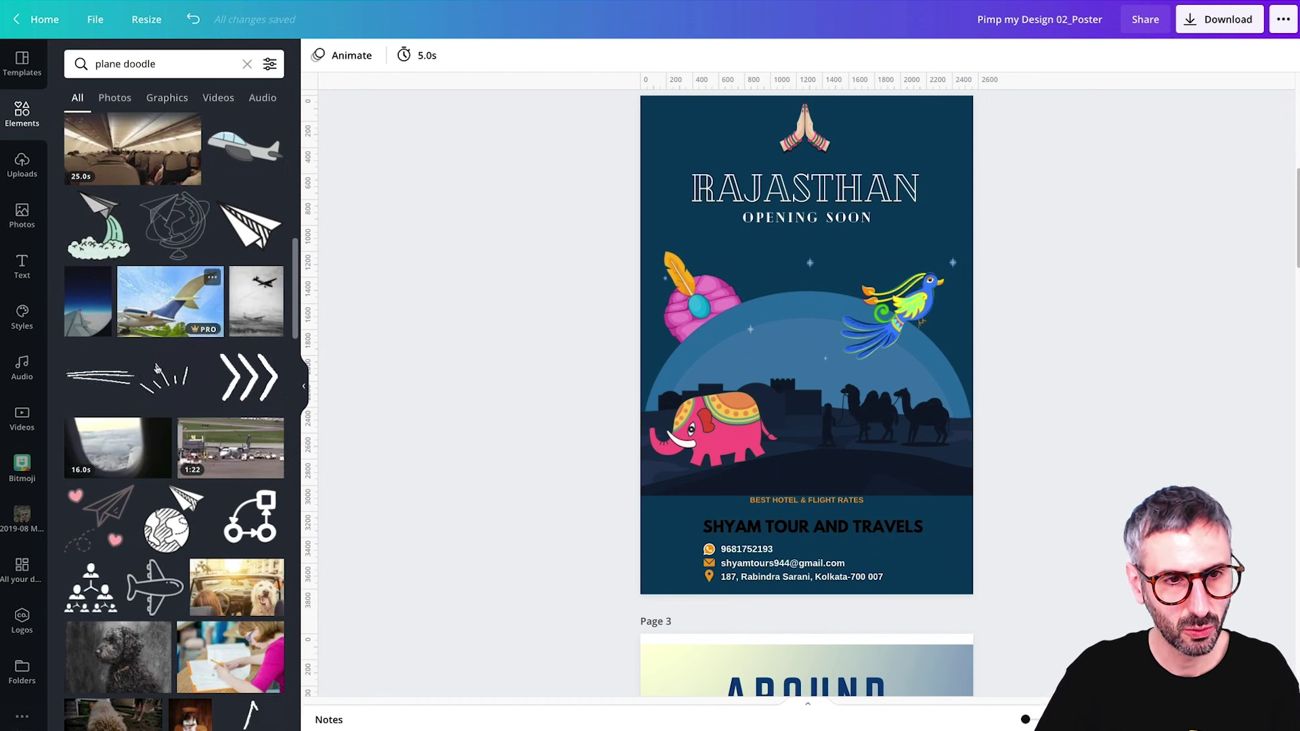
{"action": "scroll", "coordinate": [157, 369], "scroll_direction": "down", "scroll_amount": 5}
{"action": "left_click", "coordinate": [167, 97]}
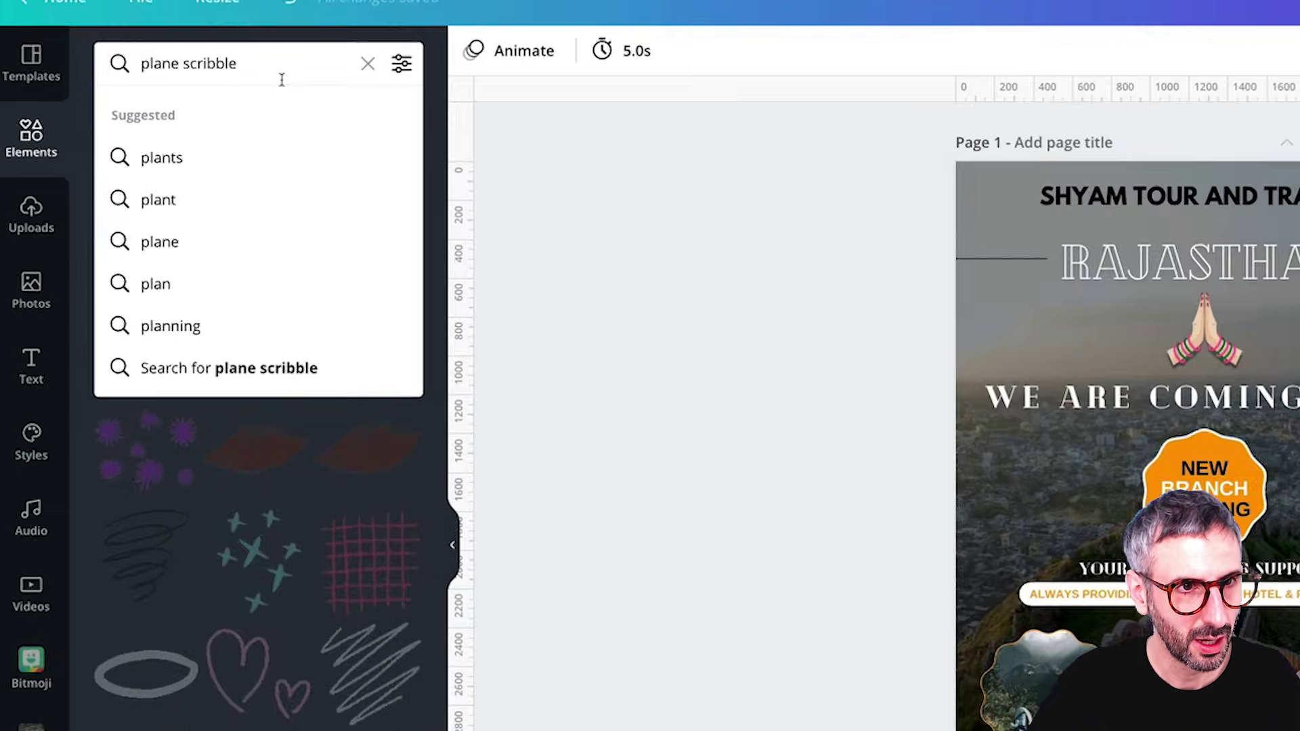
{"action": "double_click", "coordinate": [141, 64]}
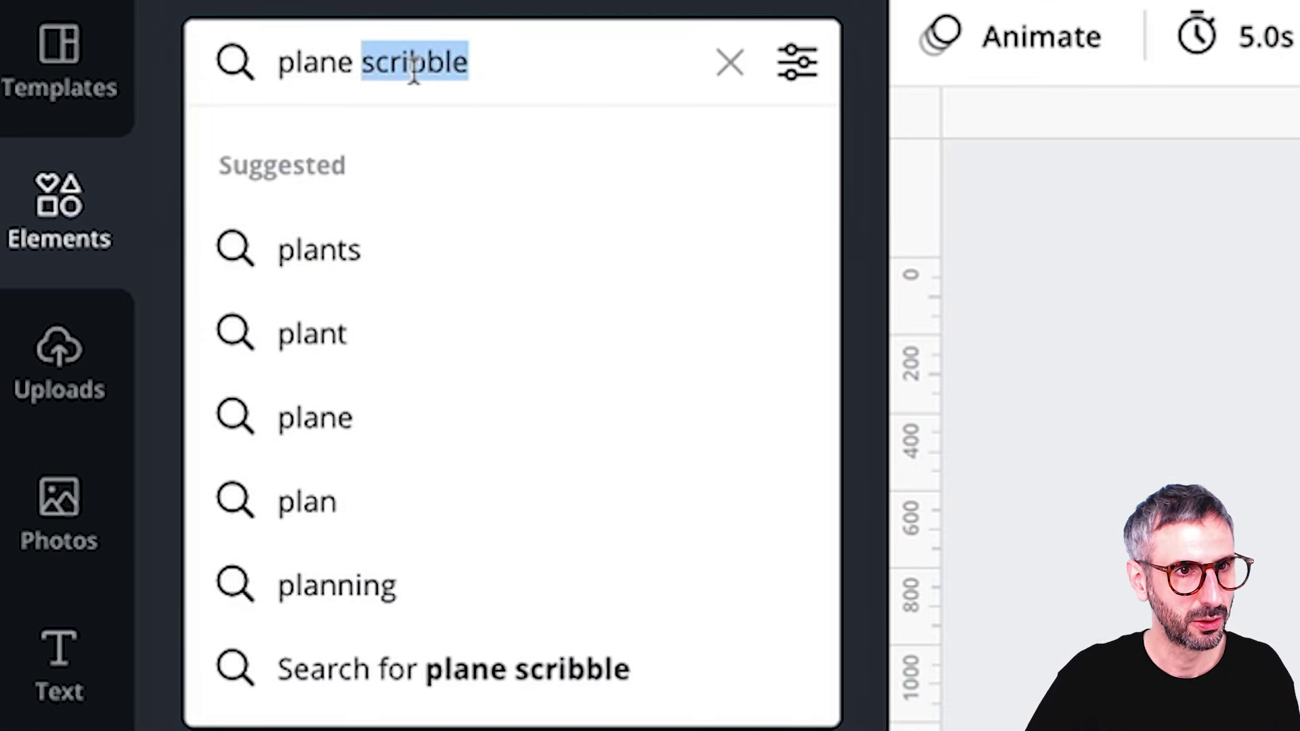
{"action": "type", "text": "travel"}
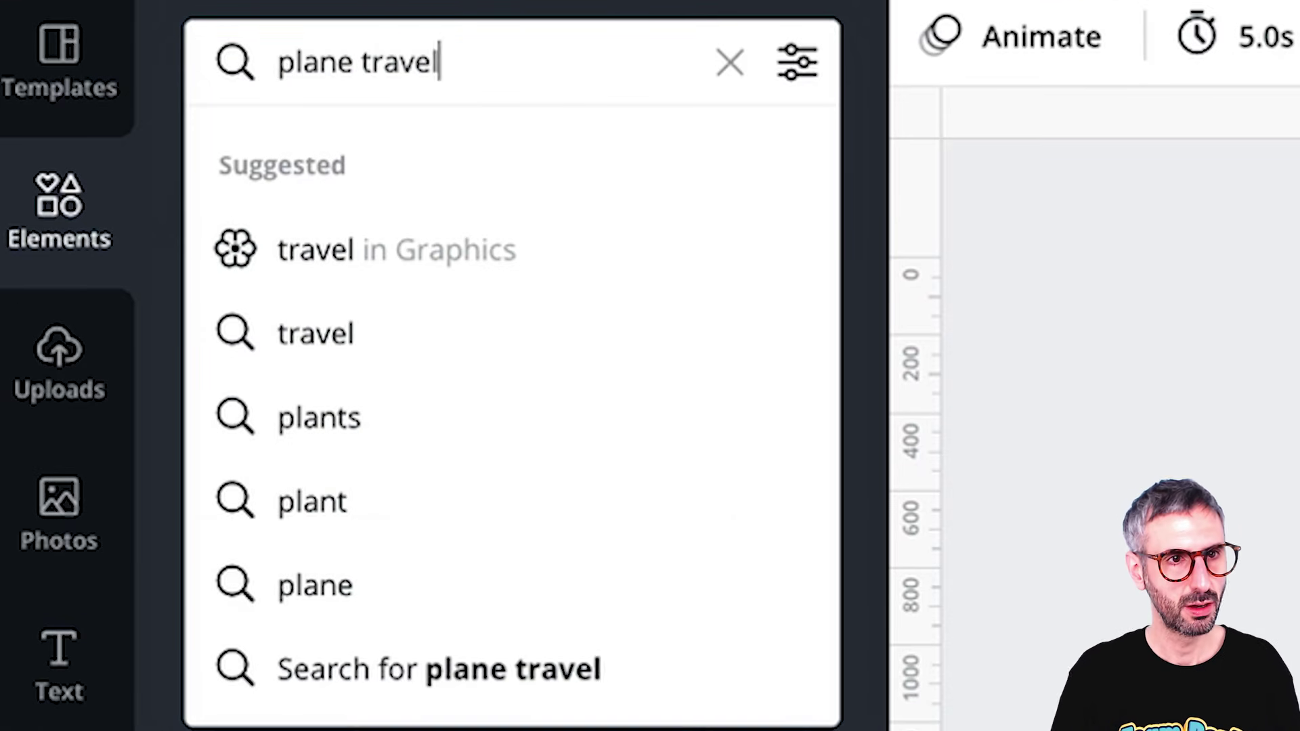
{"action": "key", "text": "Return"}
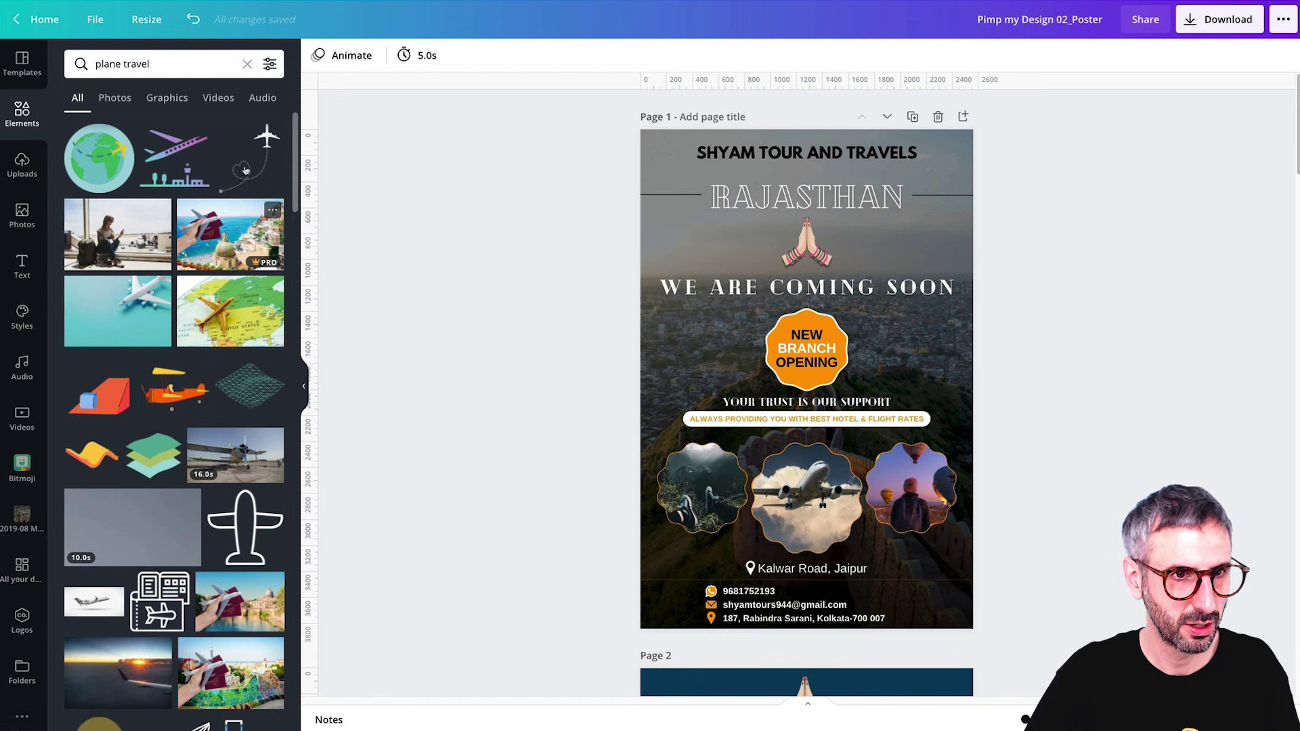
Add the plane-heart doodle to page 2 and colour it white.
{"action": "left_click", "coordinate": [268, 175]}
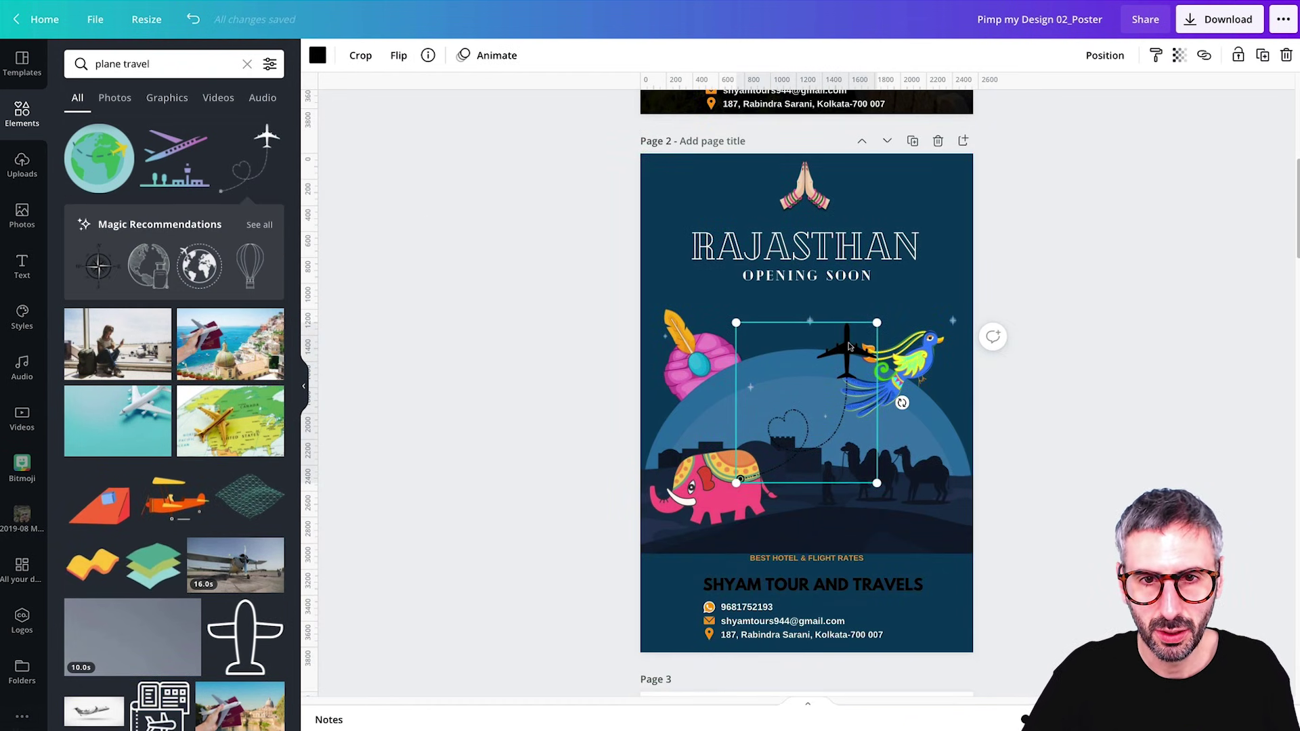
{"action": "mouse_move", "coordinate": [849, 347]}
{"action": "left_mouse_down"}
{"action": "mouse_move", "coordinate": [832, 292]}
{"action": "mouse_move", "coordinate": [833, 316]}
{"action": "mouse_move", "coordinate": [819, 317]}
{"action": "left_mouse_up"}
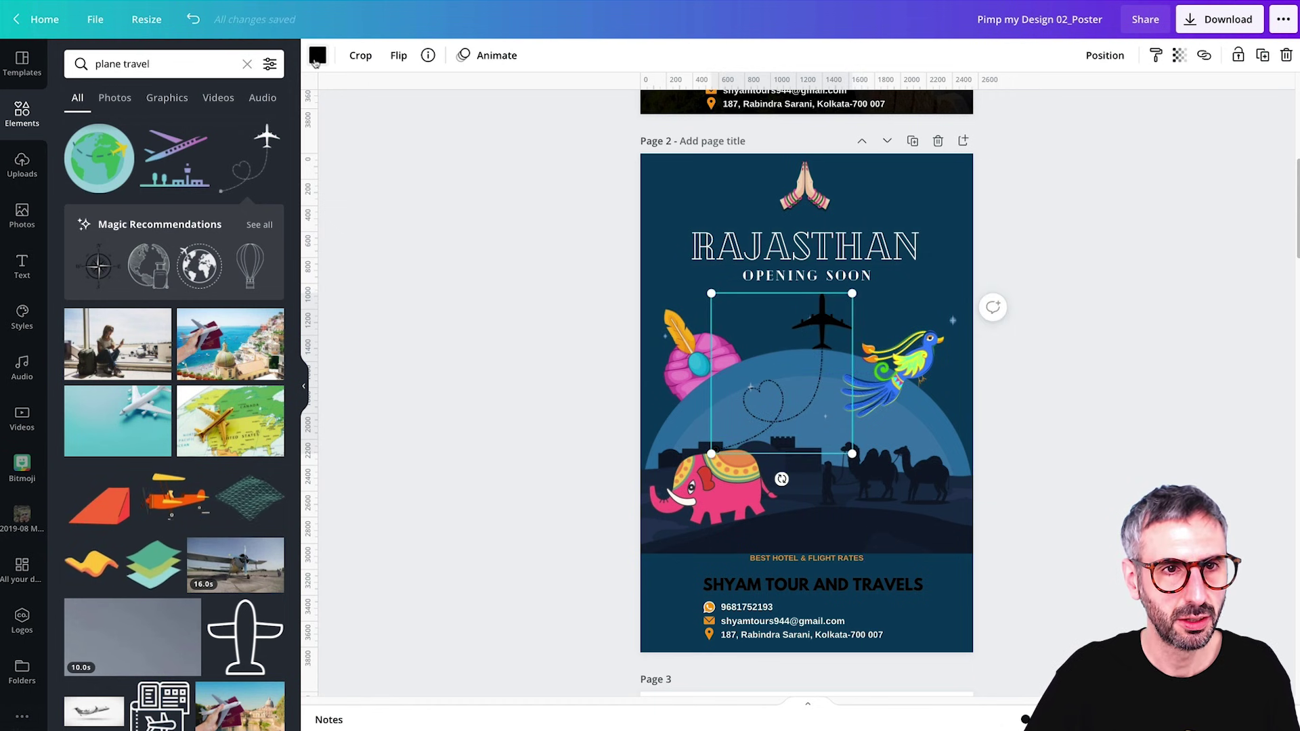
{"action": "left_click", "coordinate": [317, 55]}
{"action": "left_click", "coordinate": [230, 166]}
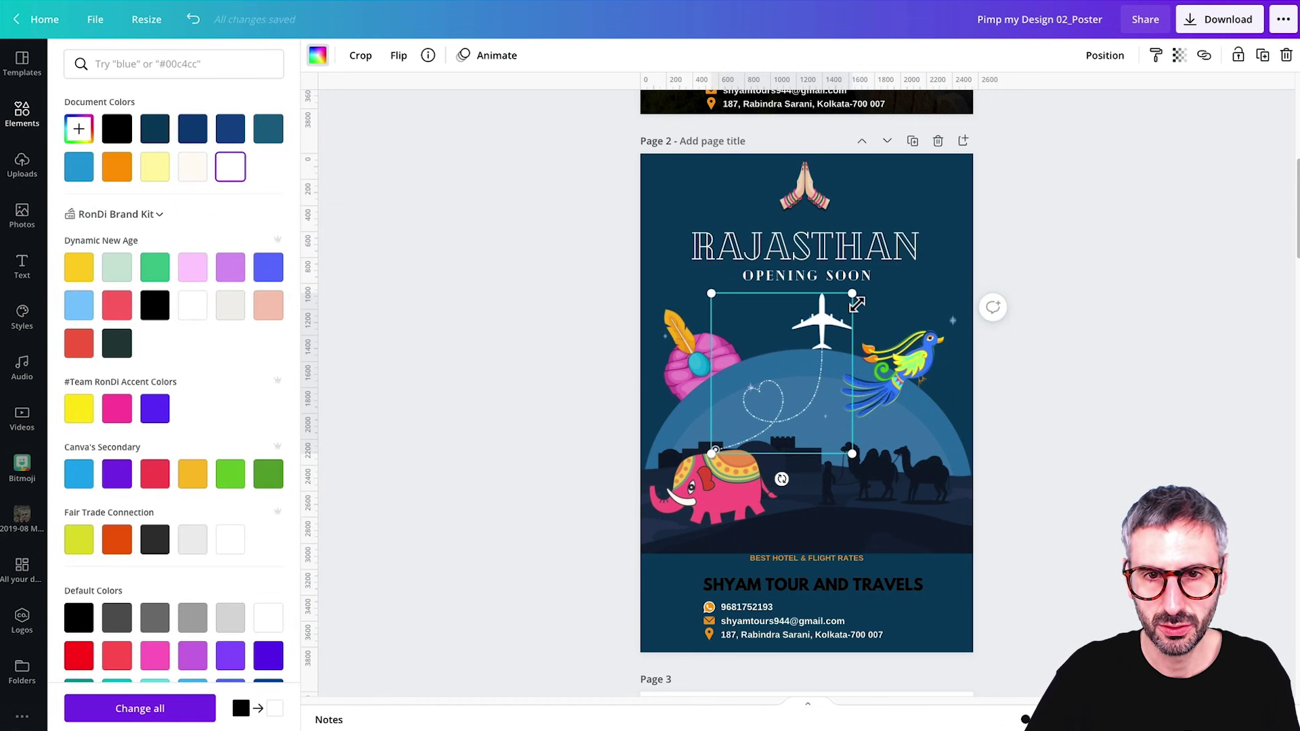
Resize the plane doodle and rotate it about 45° clockwise.
{"action": "mouse_move", "coordinate": [857, 304]}
{"action": "left_mouse_down"}
{"action": "mouse_move", "coordinate": [840, 330]}
{"action": "mouse_move", "coordinate": [794, 270]}
{"action": "mouse_move", "coordinate": [798, 253]}
{"action": "left_mouse_up"}
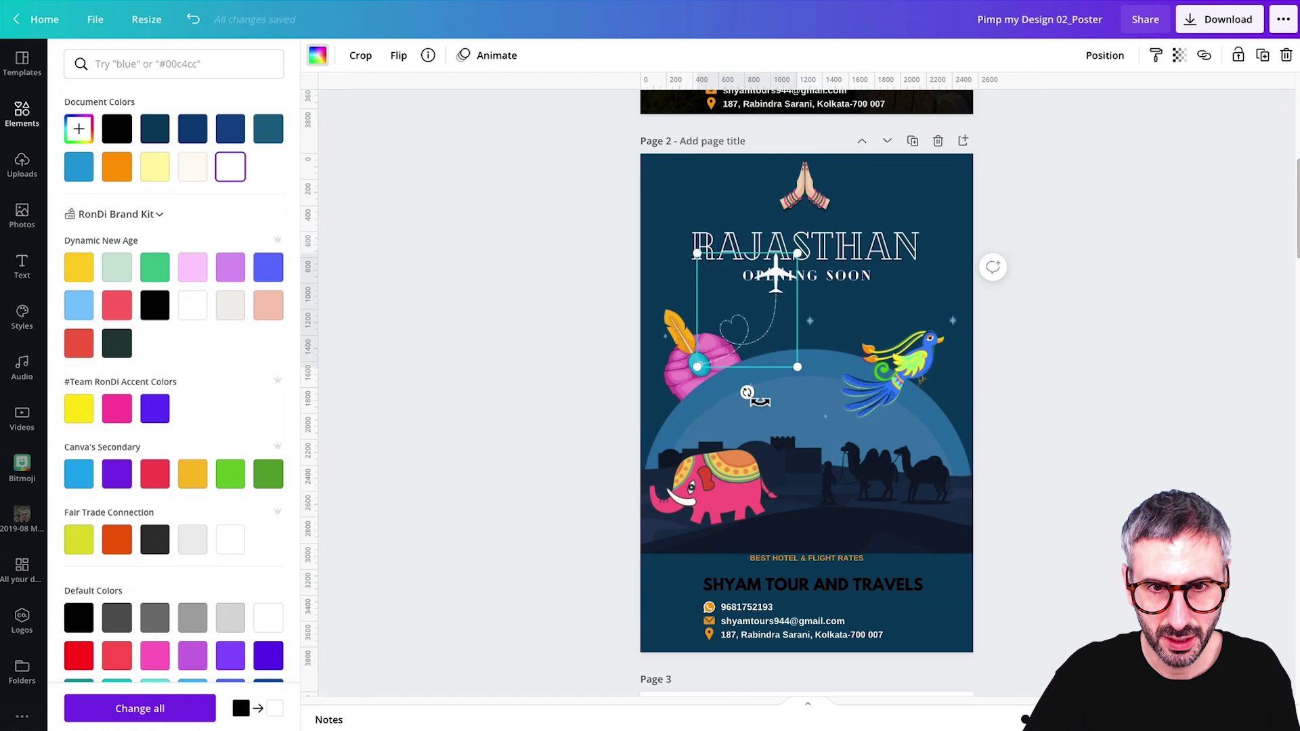
{"action": "mouse_move", "coordinate": [746, 393]}
{"action": "left_mouse_down"}
{"action": "mouse_move", "coordinate": [677, 440]}
{"action": "mouse_move", "coordinate": [621, 455]}
{"action": "left_mouse_up"}
{"action": "left_click_drag", "start_coordinate": [752, 325], "coordinate": [779, 363]}
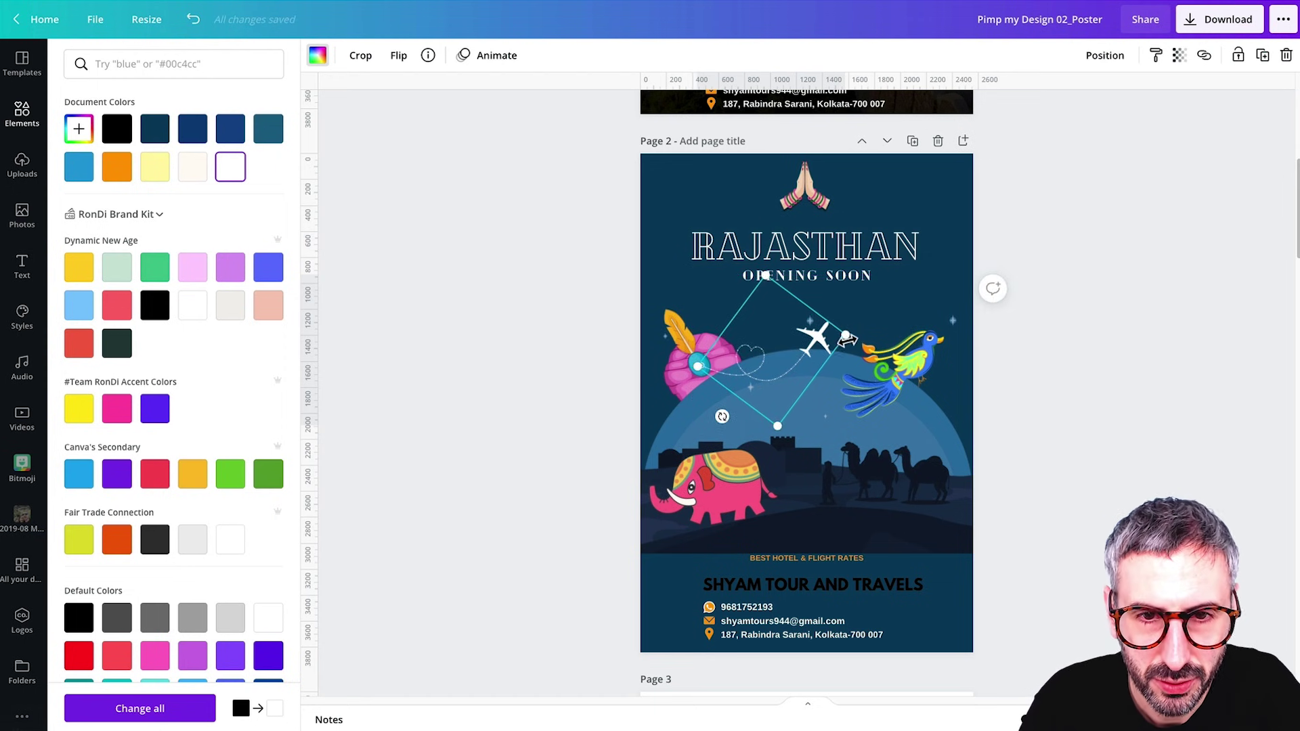
{"action": "left_click_drag", "start_coordinate": [847, 340], "coordinate": [881, 328]}
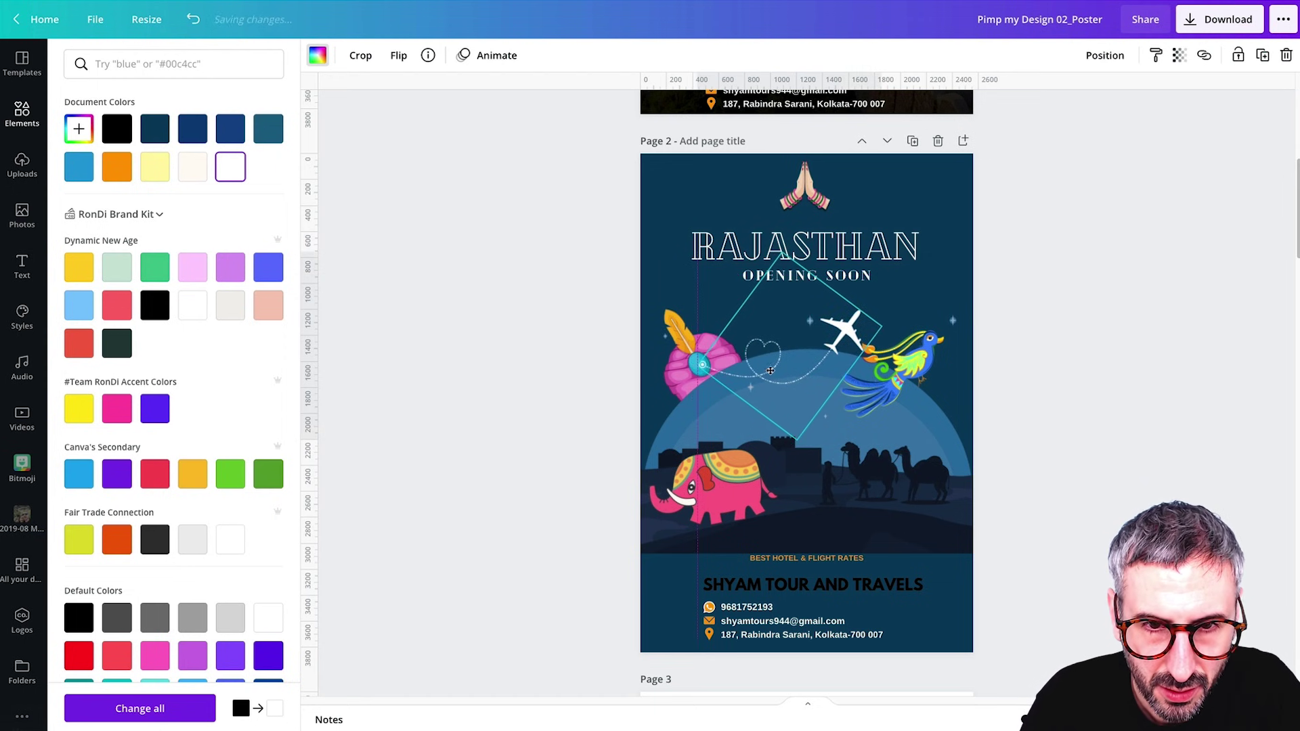
{"action": "left_click_drag", "start_coordinate": [770, 370], "coordinate": [769, 371]}
Position the plane doodle between the turban and the parrot.
{"action": "left_click", "coordinate": [841, 312]}
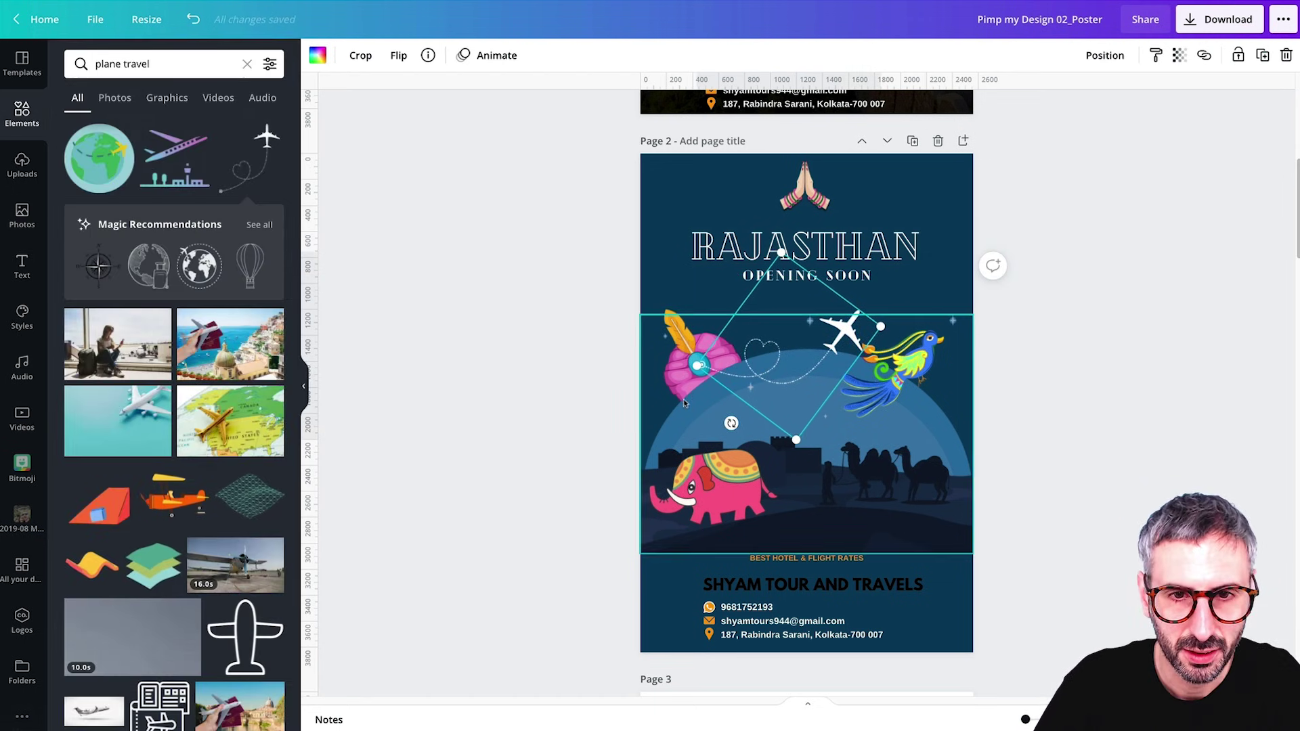
{"action": "left_click", "coordinate": [704, 366]}
{"action": "left_click", "coordinate": [701, 368]}
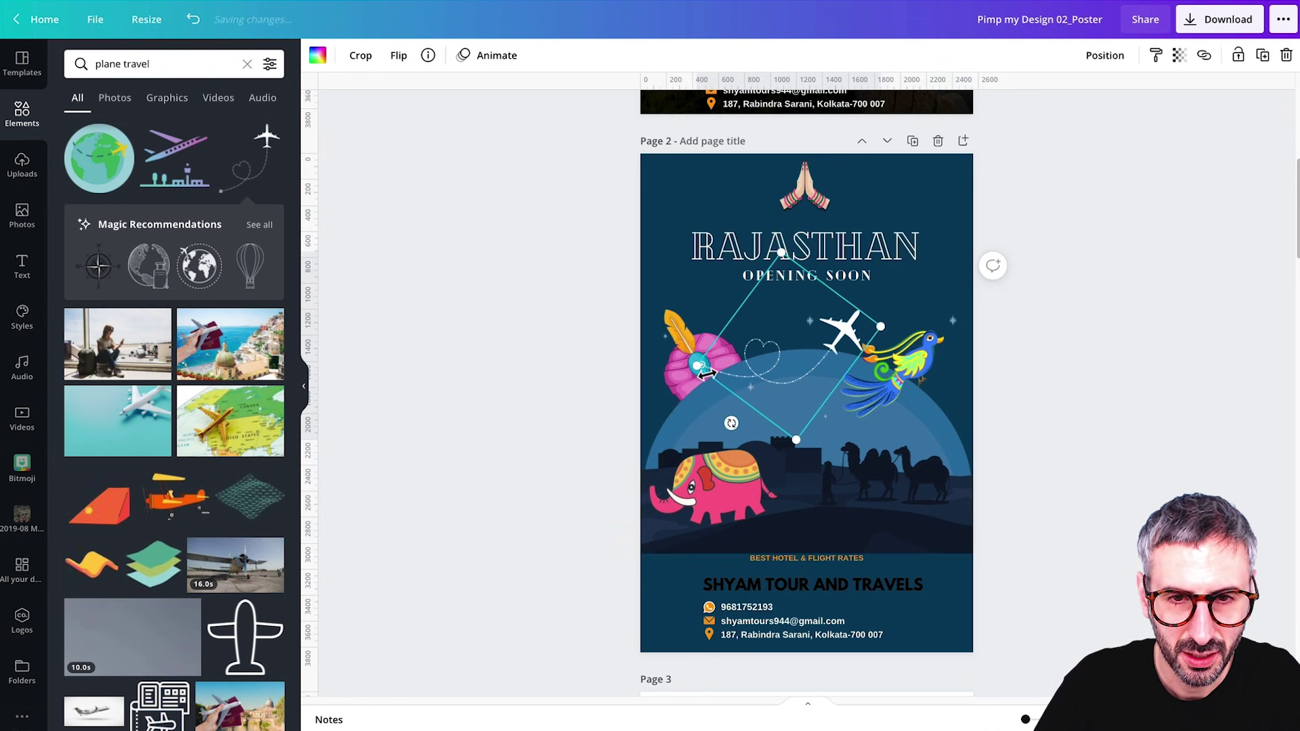
{"action": "left_click_drag", "start_coordinate": [805, 413], "coordinate": [797, 479]}
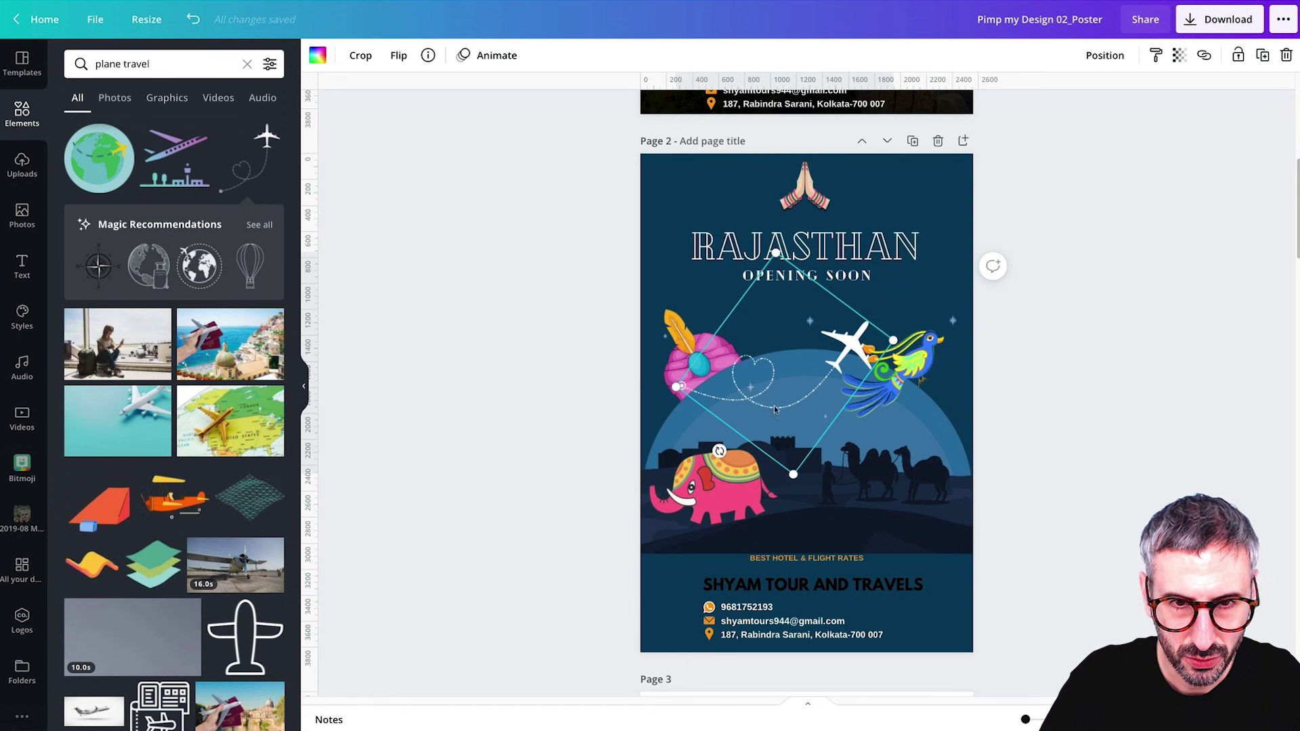
{"action": "left_click_drag", "start_coordinate": [775, 409], "coordinate": [790, 390]}
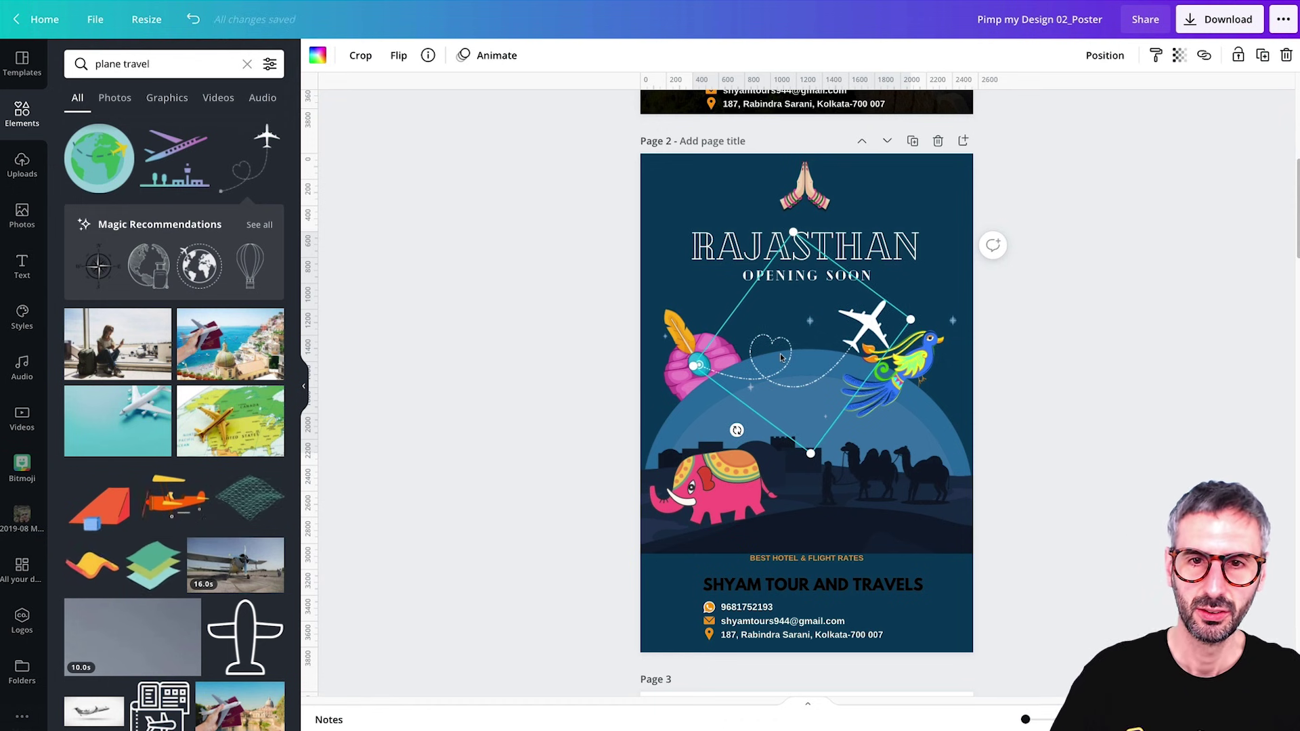
{"action": "left_click_drag", "start_coordinate": [773, 375], "coordinate": [757, 365]}
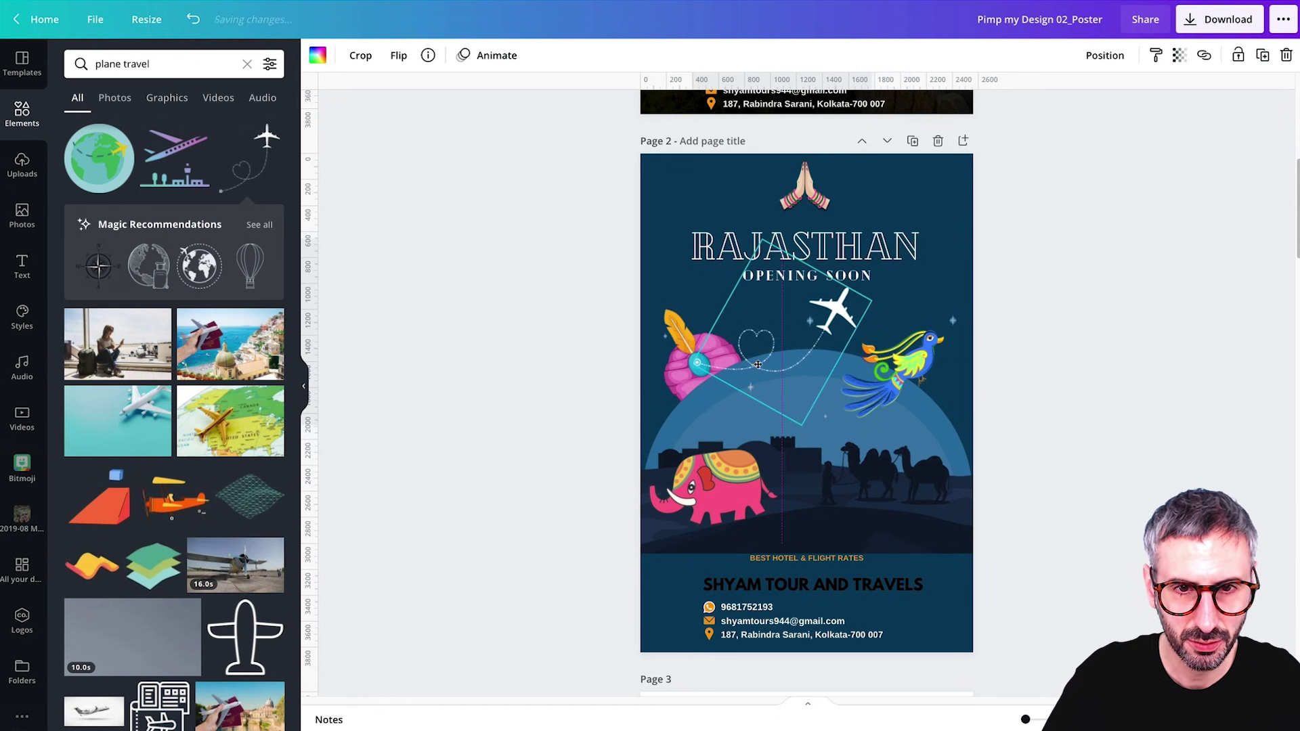
{"action": "left_click", "coordinate": [1118, 324]}
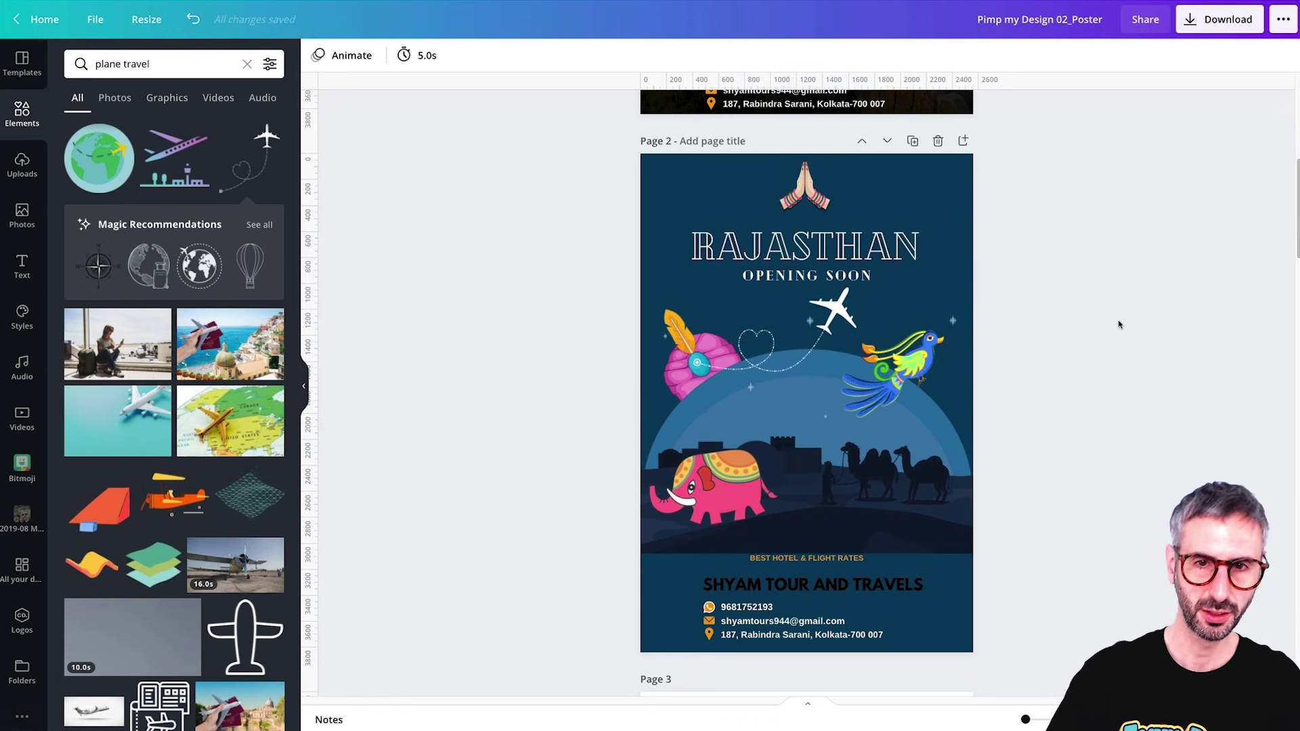
{"action": "scroll", "coordinate": [1105, 431], "scroll_direction": "up", "scroll_amount": 2}
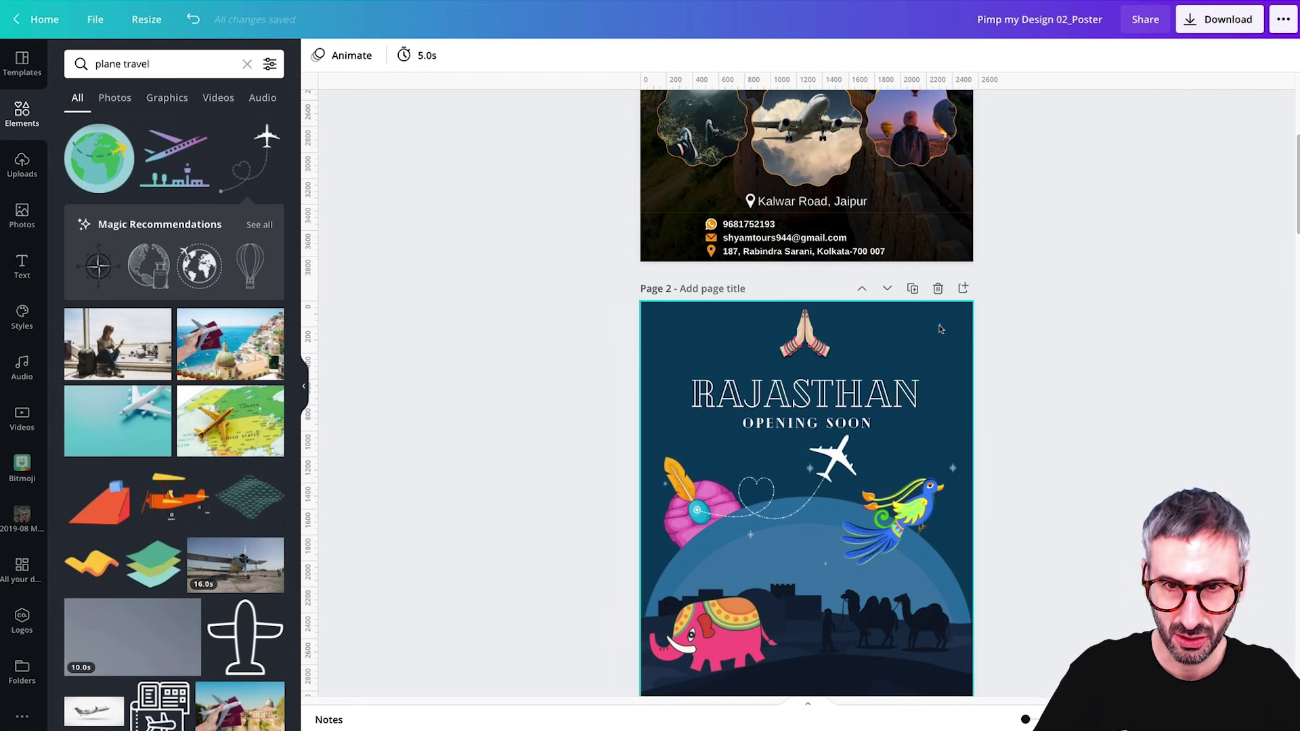
{"action": "scroll", "coordinate": [940, 329], "scroll_direction": "up", "scroll_amount": 2}
{"action": "scroll", "coordinate": [943, 338], "scroll_direction": "down", "scroll_amount": 12}
{"action": "left_click", "coordinate": [946, 229]}
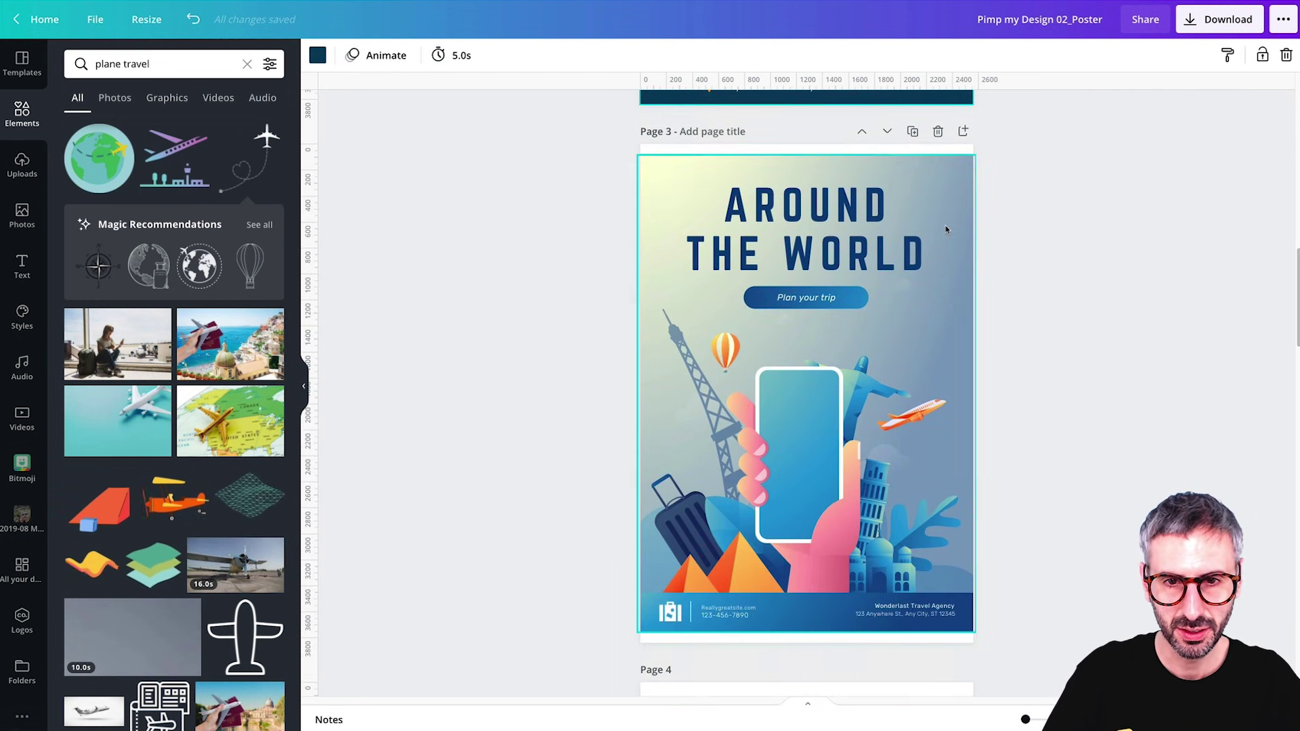
{"action": "left_click", "coordinate": [700, 172]}
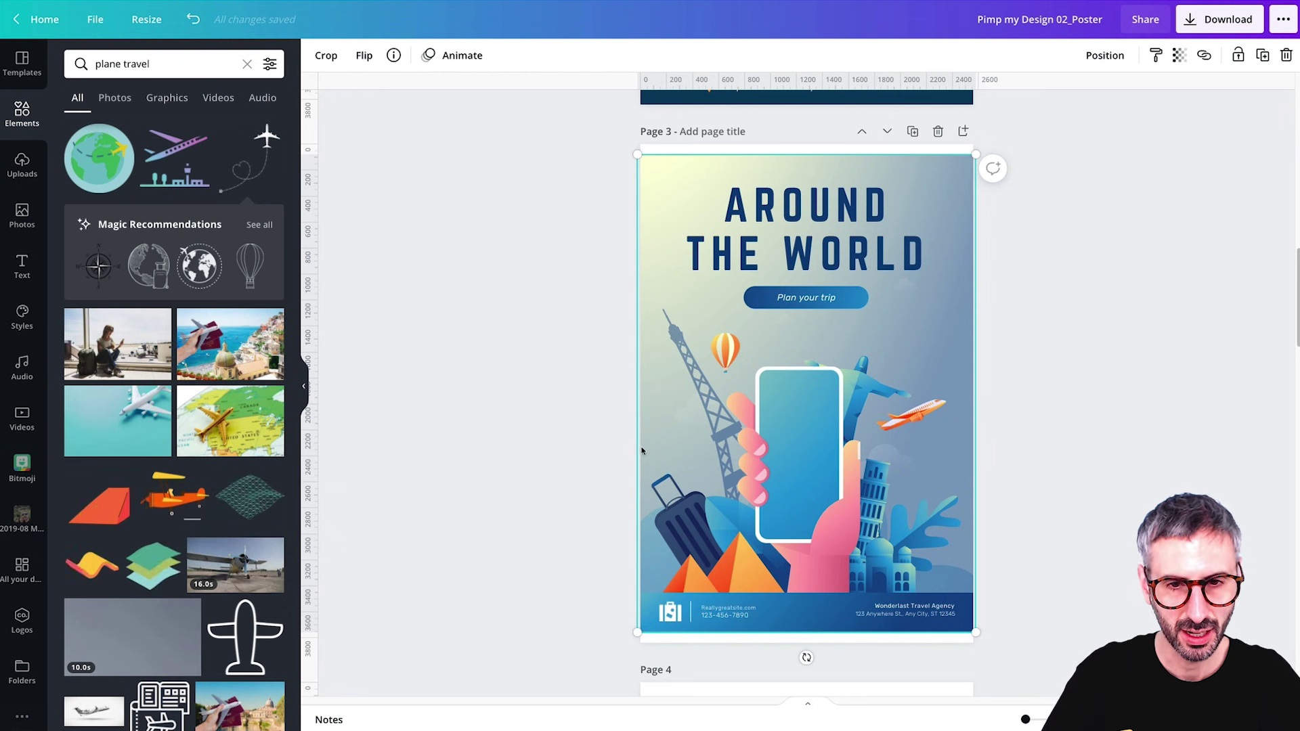
{"action": "scroll", "coordinate": [745, 419], "scroll_direction": "up", "scroll_amount": 8}
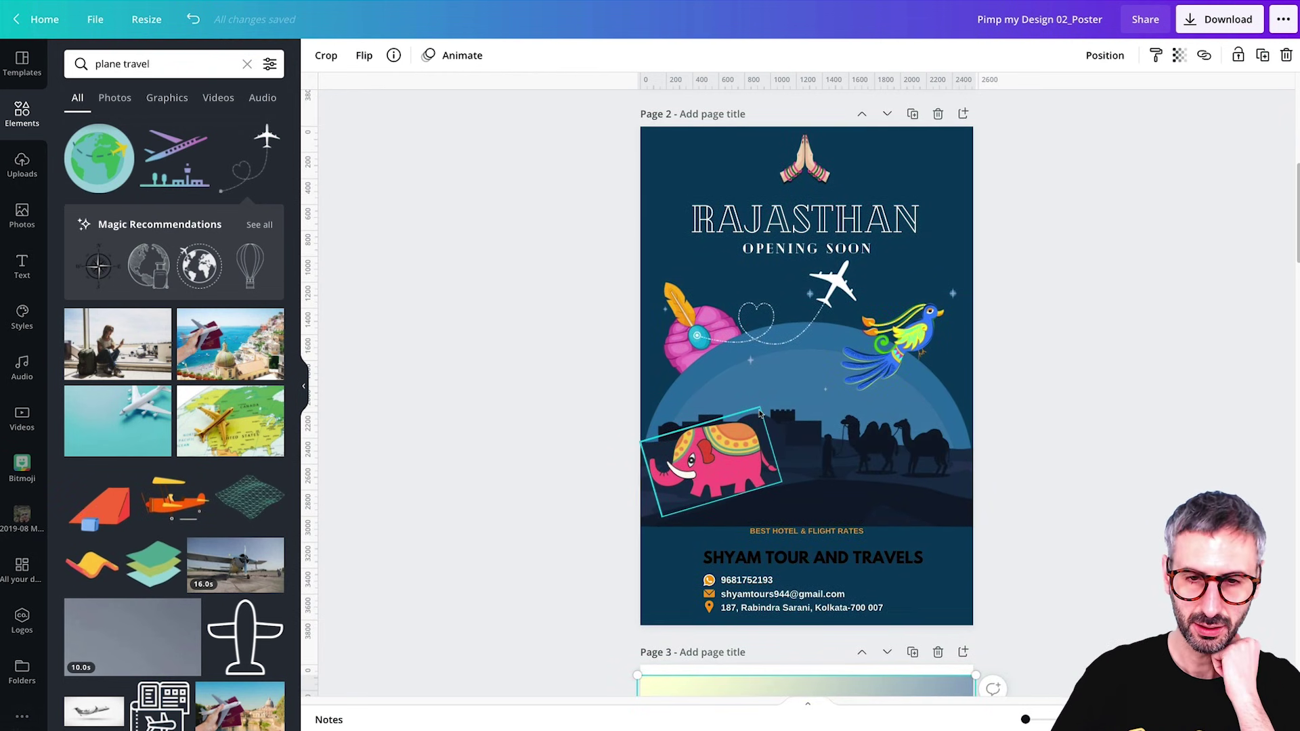
{"action": "left_click", "coordinate": [666, 162]}
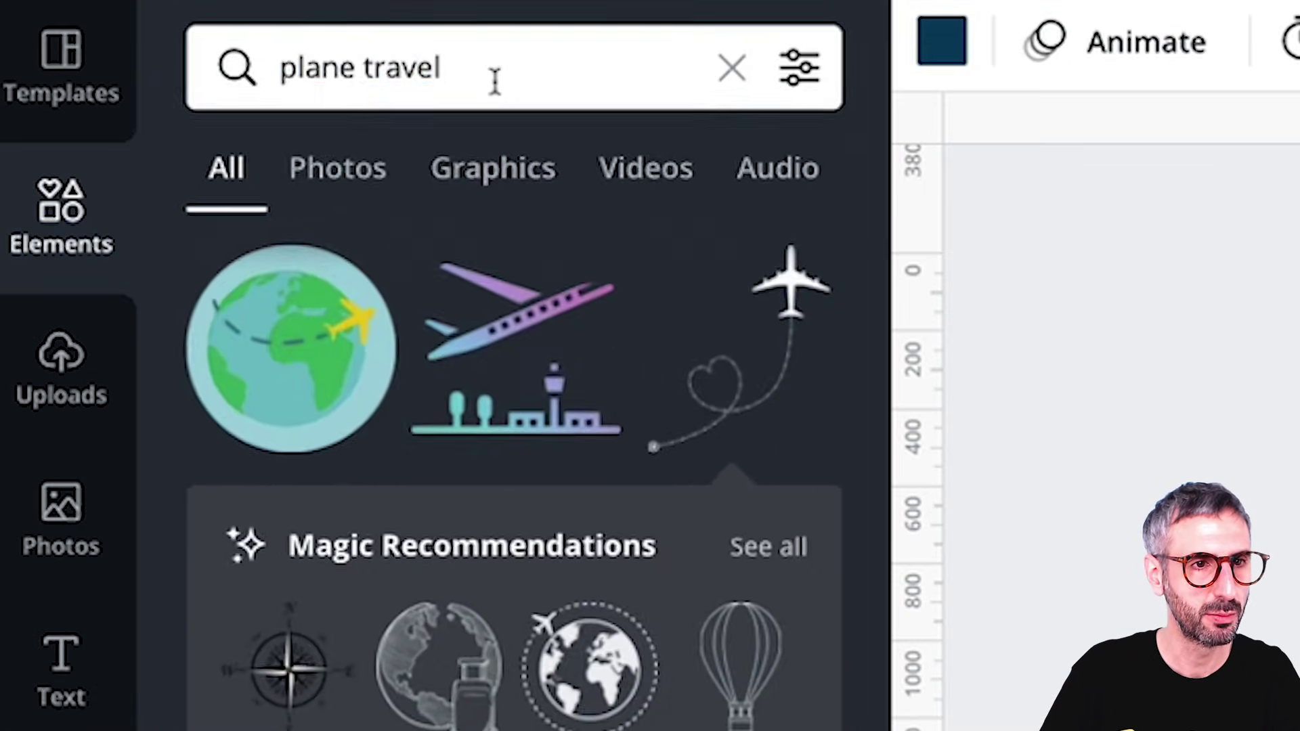
Search Elements for 'grid' and fill page 2 with the sky-and-grass grid.
{"action": "left_click", "coordinate": [167, 68]}
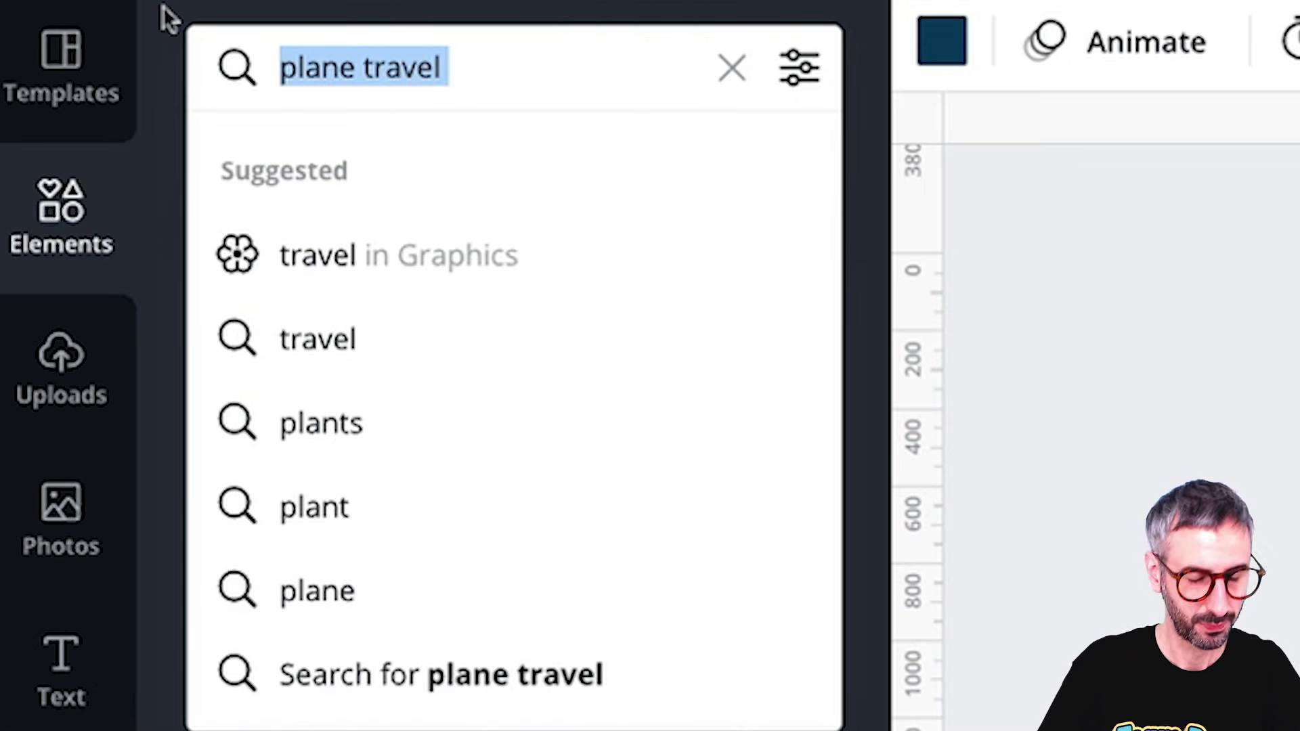
{"action": "type", "text": "grid"}
{"action": "key", "text": "Return"}
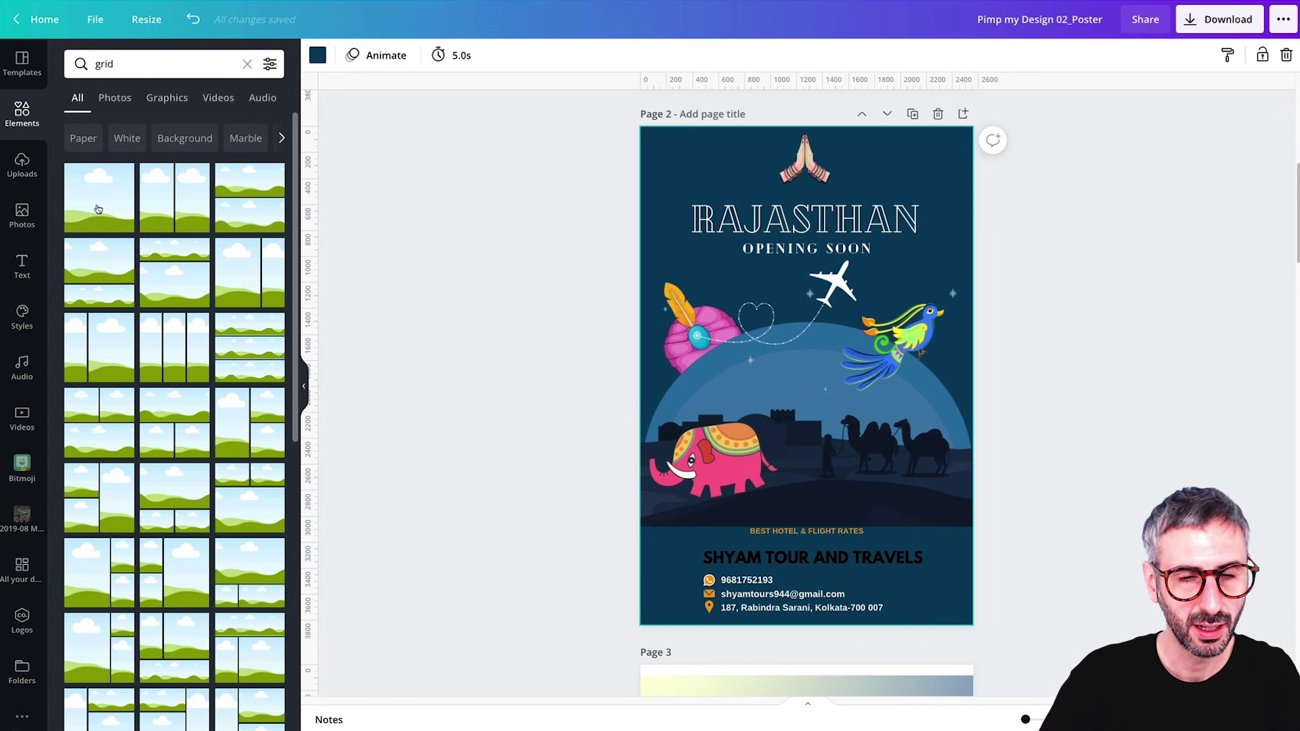
{"action": "left_click", "coordinate": [98, 209]}
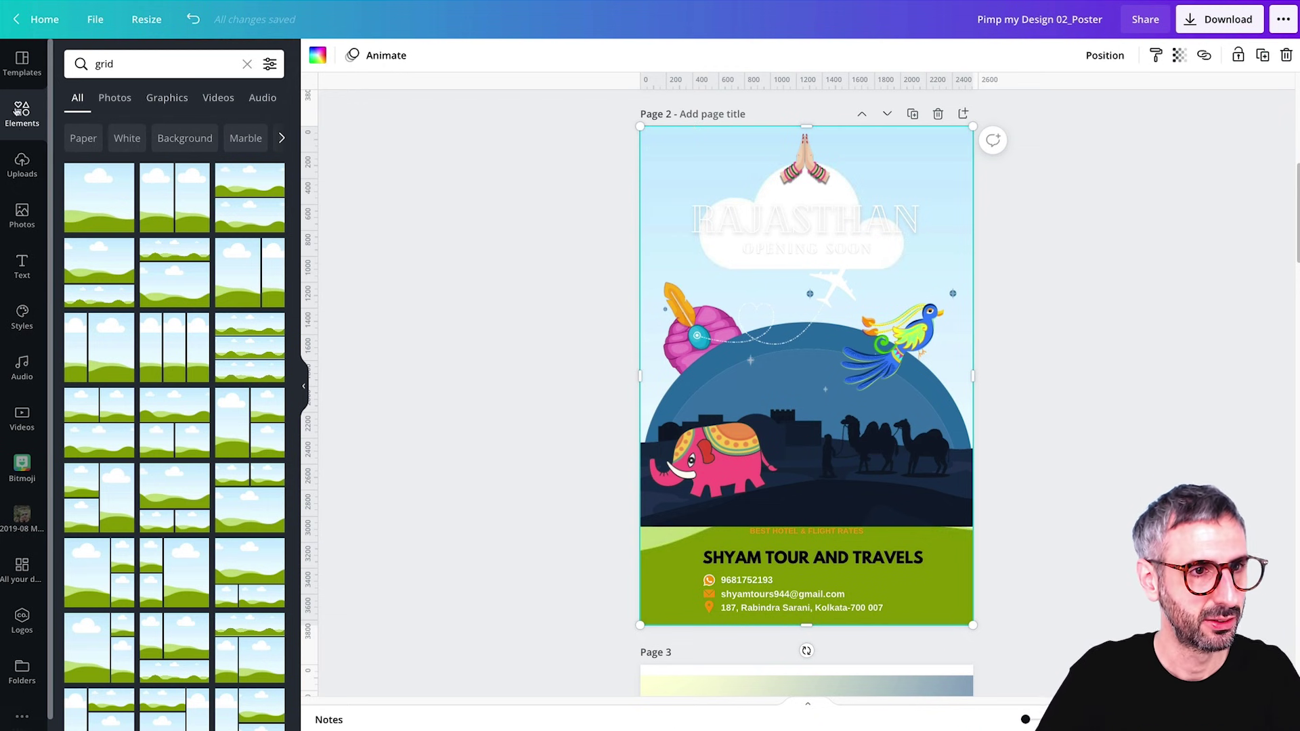
Search 'gradient' photos and drag the dark blue wave gradient onto page 2.
{"action": "double_click", "coordinate": [100, 65]}
{"action": "type", "text": "gradient"}
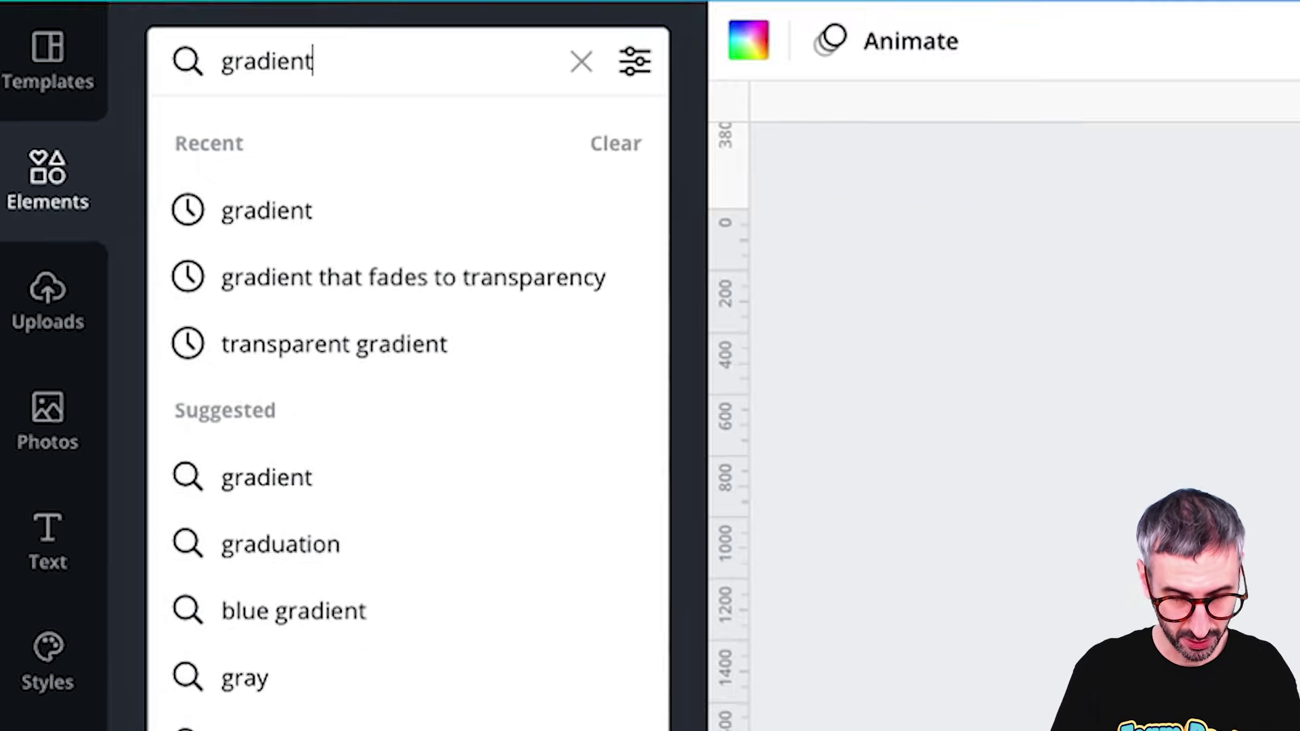
{"action": "key", "text": "Return"}
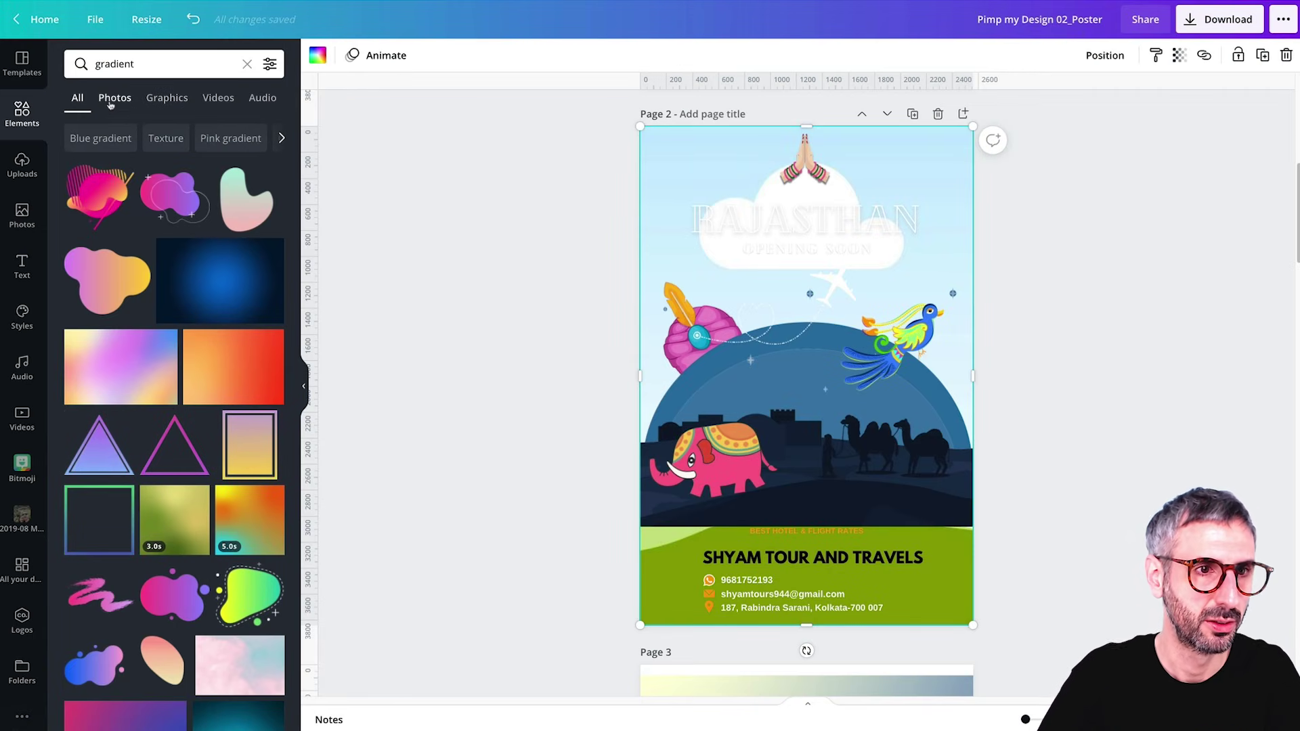
{"action": "left_click", "coordinate": [114, 99]}
{"action": "scroll", "coordinate": [226, 364], "scroll_direction": "down", "scroll_amount": 5}
{"action": "scroll", "coordinate": [226, 365], "scroll_direction": "down", "scroll_amount": 15}
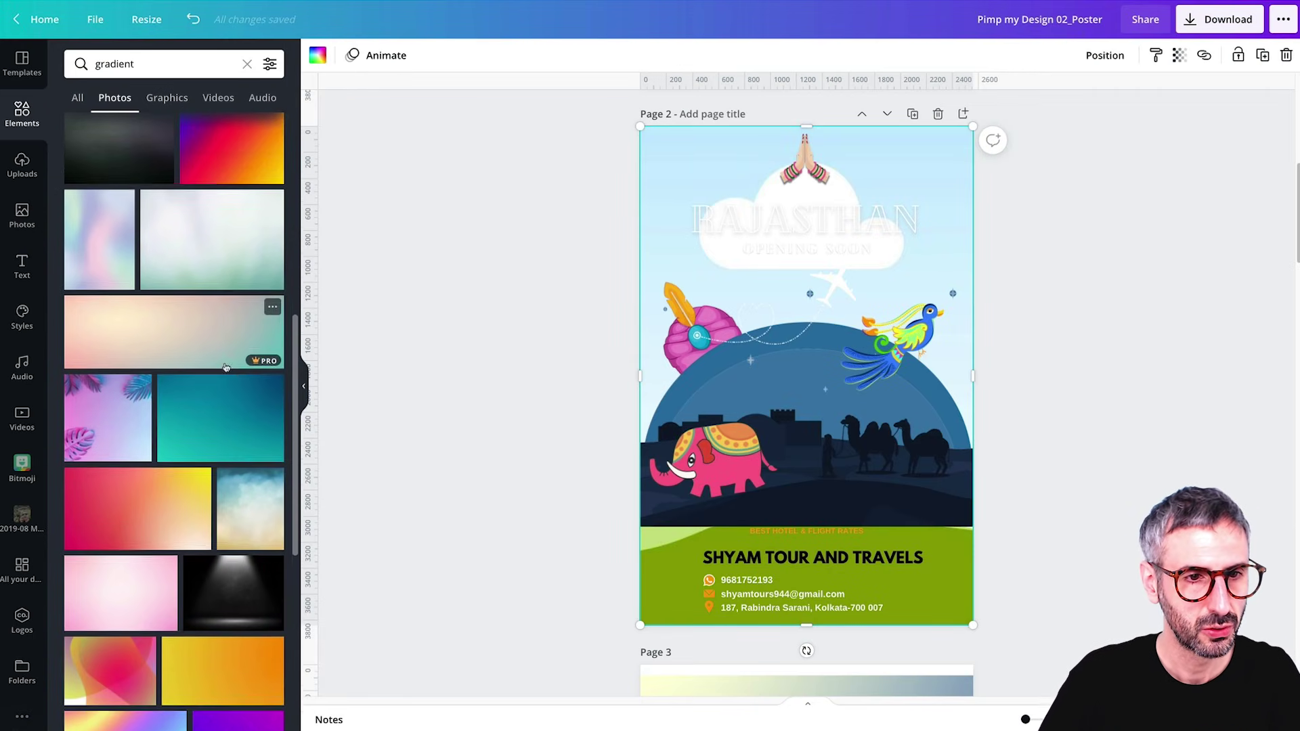
{"action": "scroll", "coordinate": [225, 370], "scroll_direction": "down", "scroll_amount": 15}
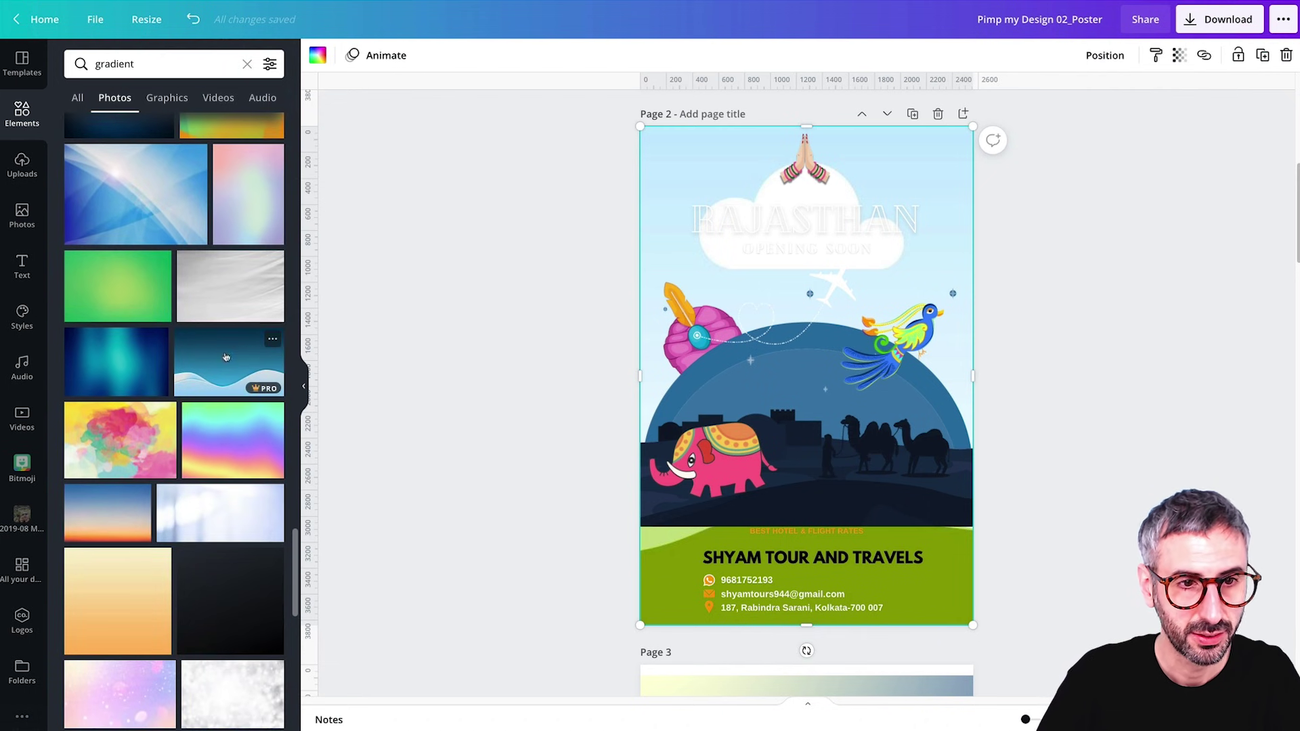
{"action": "scroll", "coordinate": [226, 356], "scroll_direction": "up", "scroll_amount": 2}
{"action": "left_click_drag", "start_coordinate": [231, 413], "coordinate": [658, 134]}
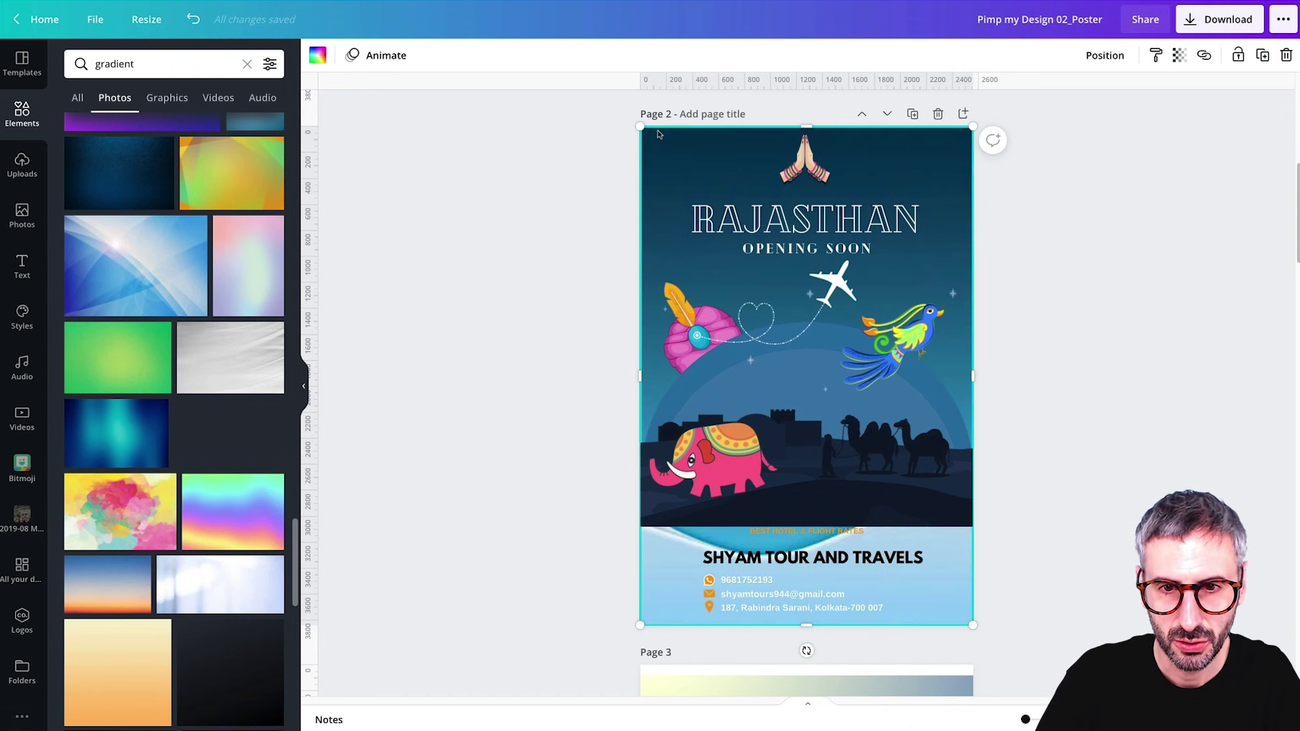
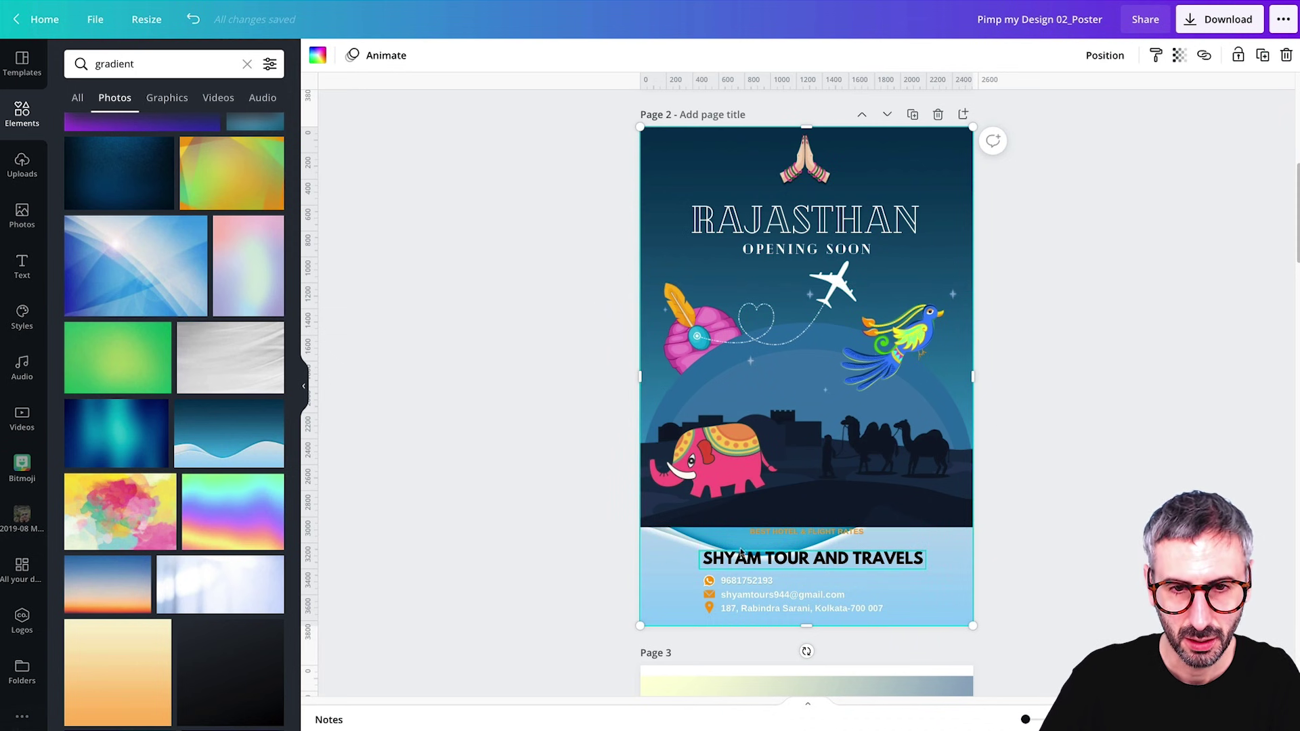
Move the SHYAM TOUR AND TRAVELS and BEST HOTEL & FLIGHT RATES text up, then lower the illustrations.
{"action": "left_click_drag", "start_coordinate": [739, 551], "coordinate": [727, 194]}
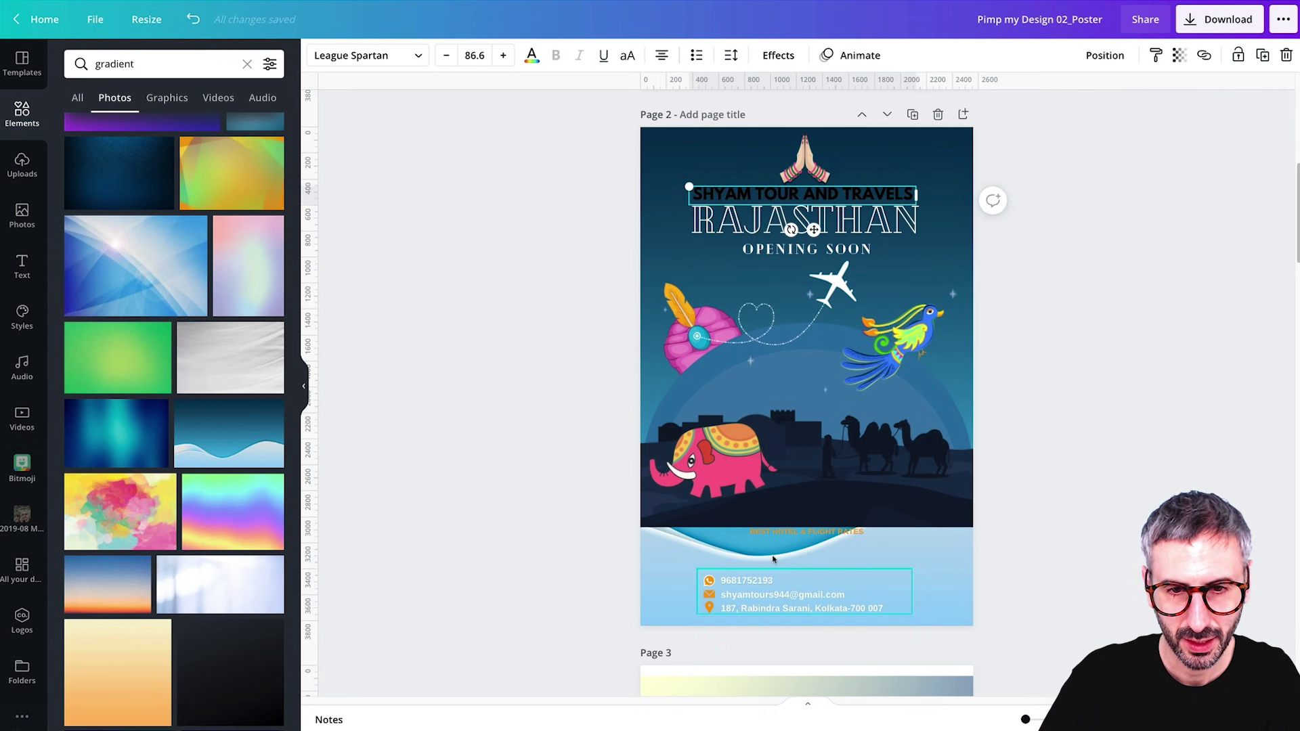
{"action": "left_click_drag", "start_coordinate": [791, 535], "coordinate": [710, 157]}
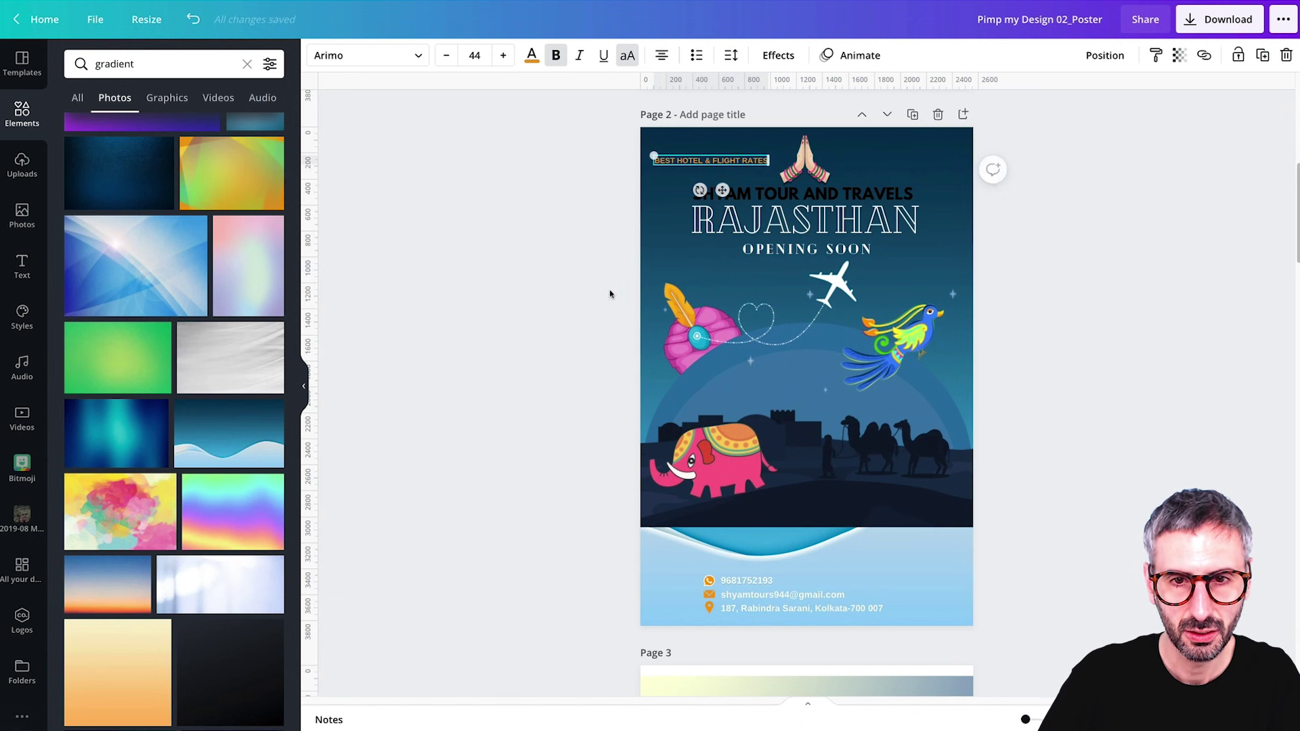
{"action": "left_click_drag", "start_coordinate": [488, 283], "coordinate": [1099, 509]}
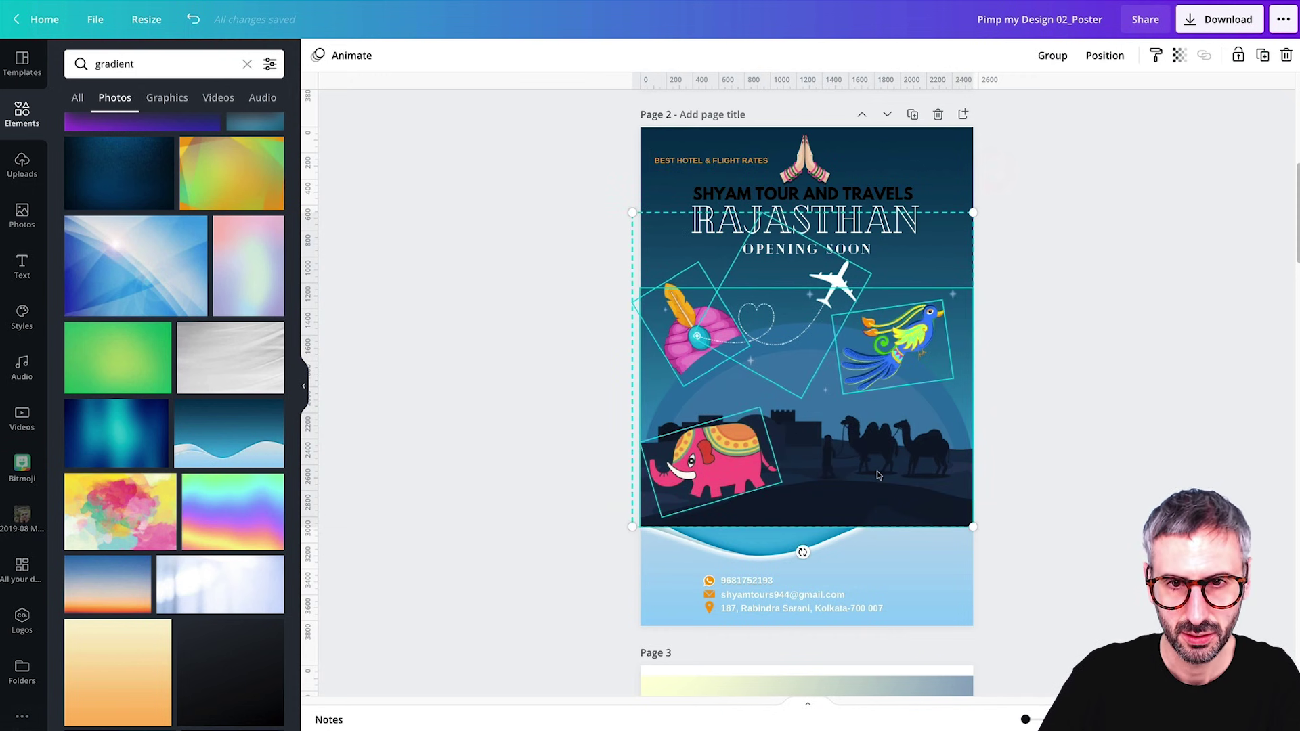
{"action": "left_click_drag", "start_coordinate": [879, 491], "coordinate": [877, 506]}
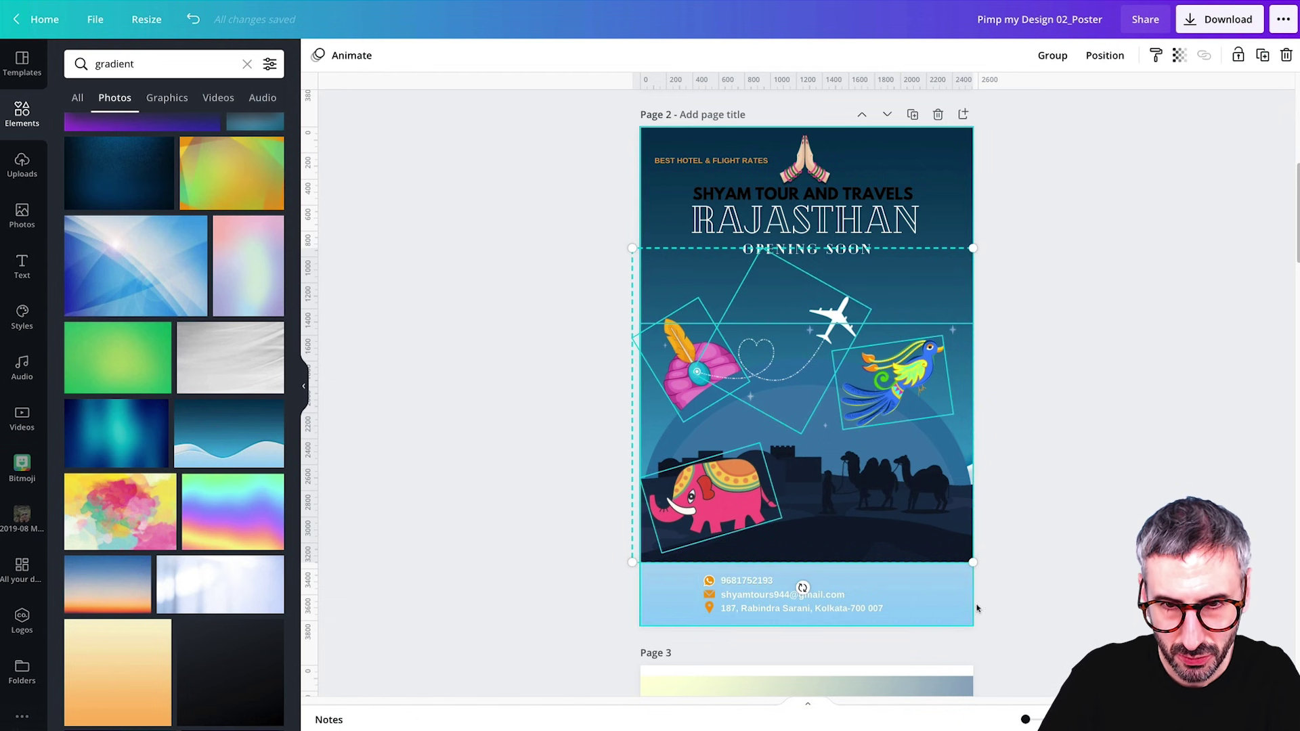
{"action": "left_click", "coordinate": [1037, 482]}
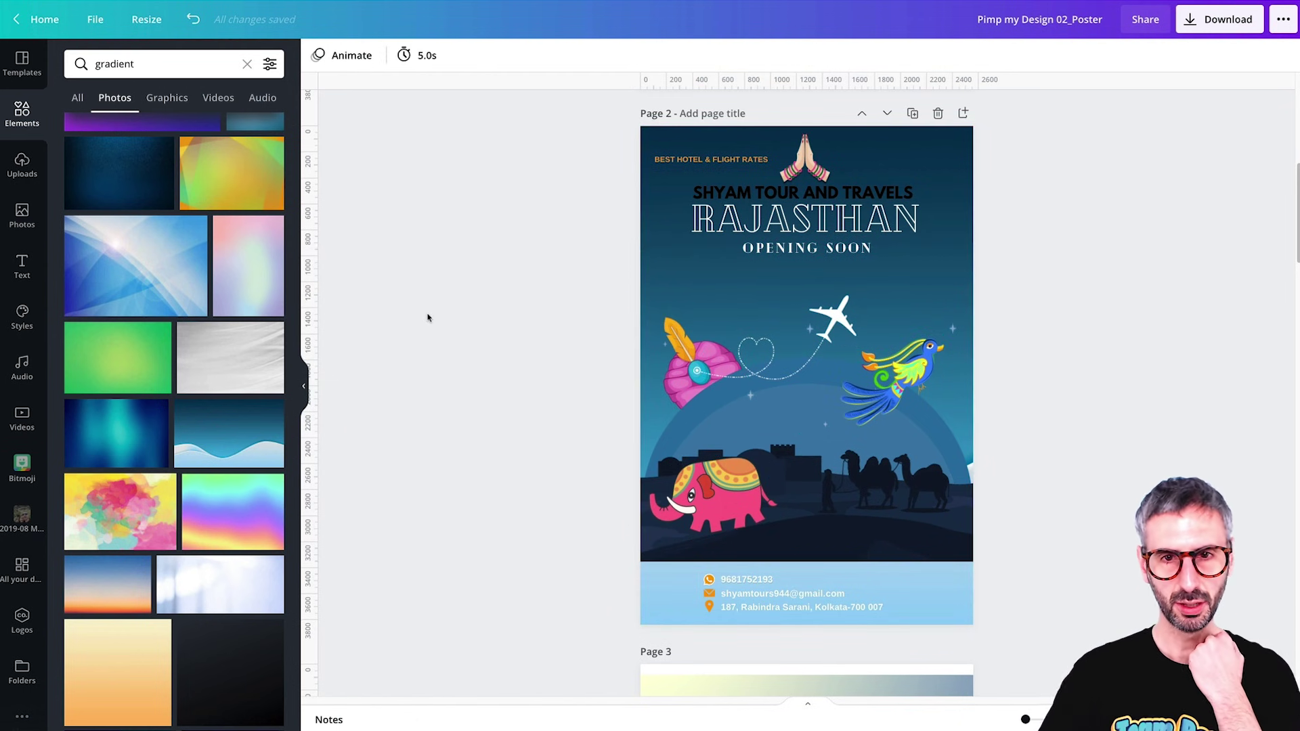
Enlarge the wavy gradient background within its crop and shift it sideways.
{"action": "left_click_drag", "start_coordinate": [430, 302], "coordinate": [954, 533]}
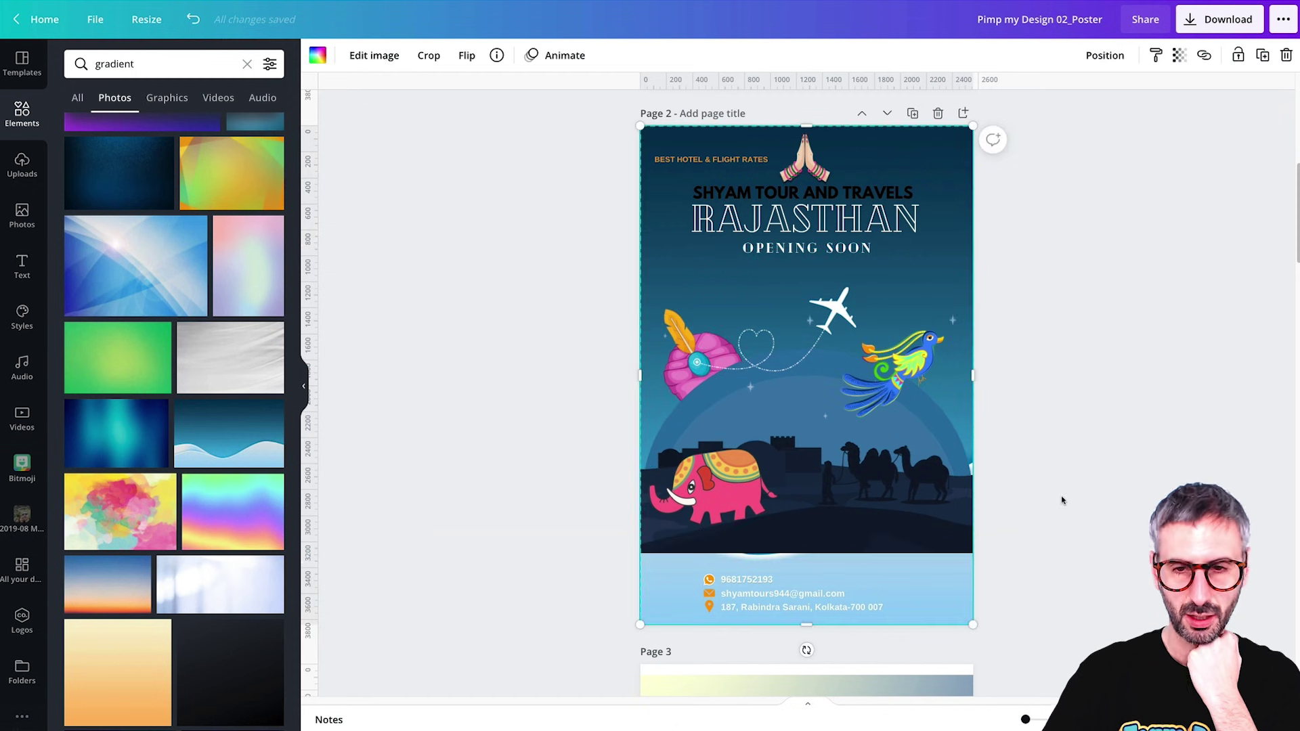
{"action": "double_click", "coordinate": [932, 592]}
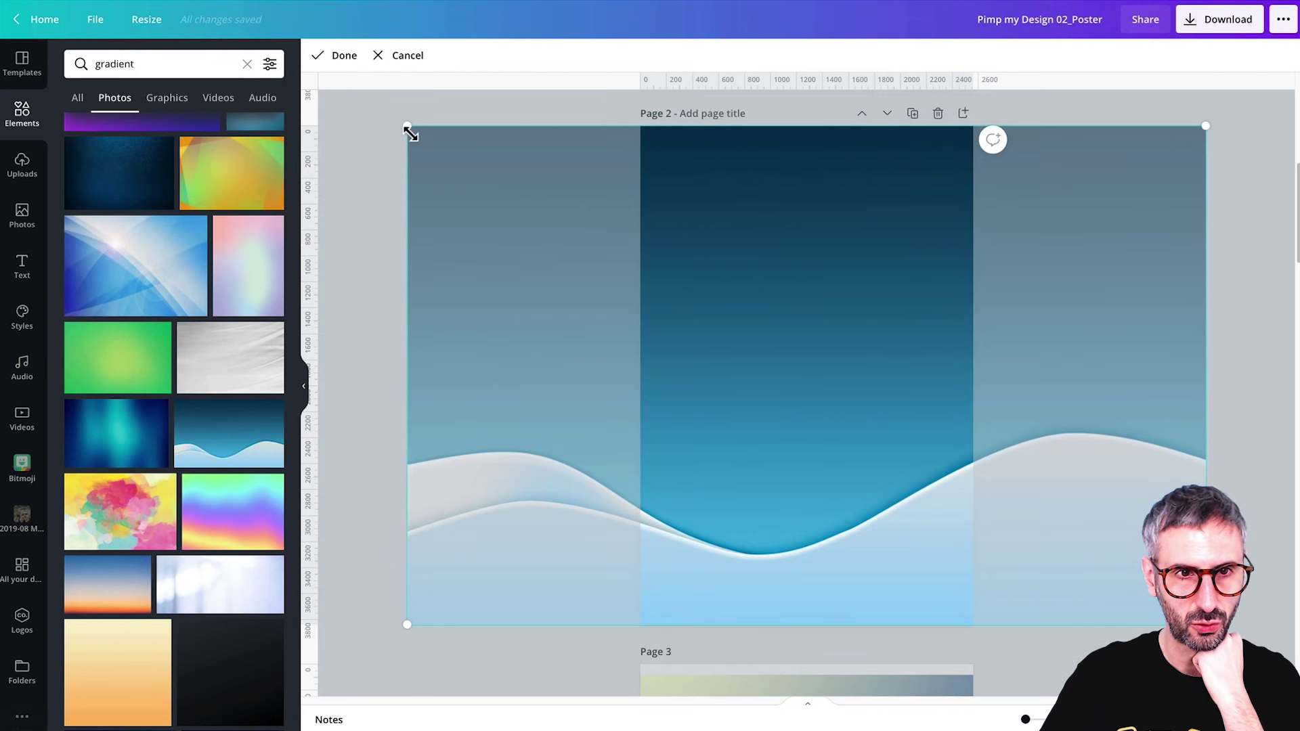
{"action": "left_click_drag", "start_coordinate": [411, 133], "coordinate": [383, 117]}
{"action": "left_click_drag", "start_coordinate": [753, 321], "coordinate": [1232, 261]}
{"action": "key", "text": "Return"}
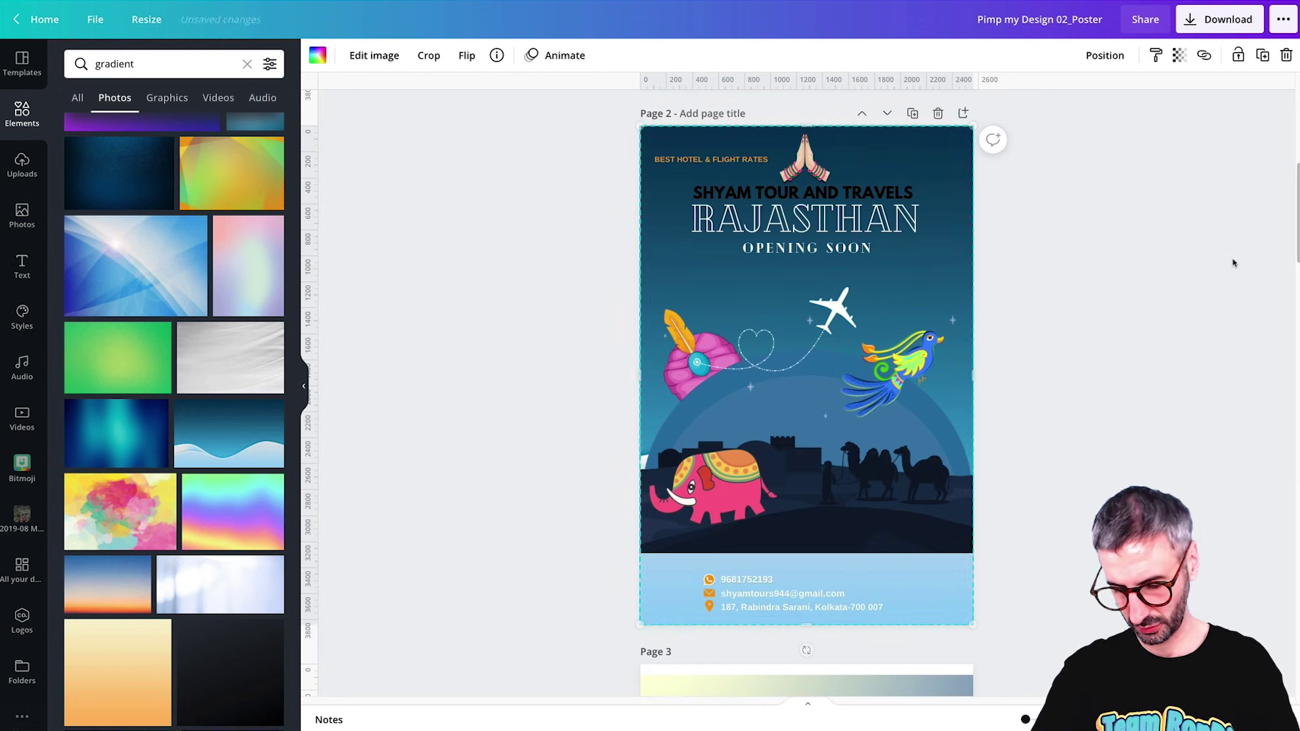
{"action": "key", "text": "Escape"}
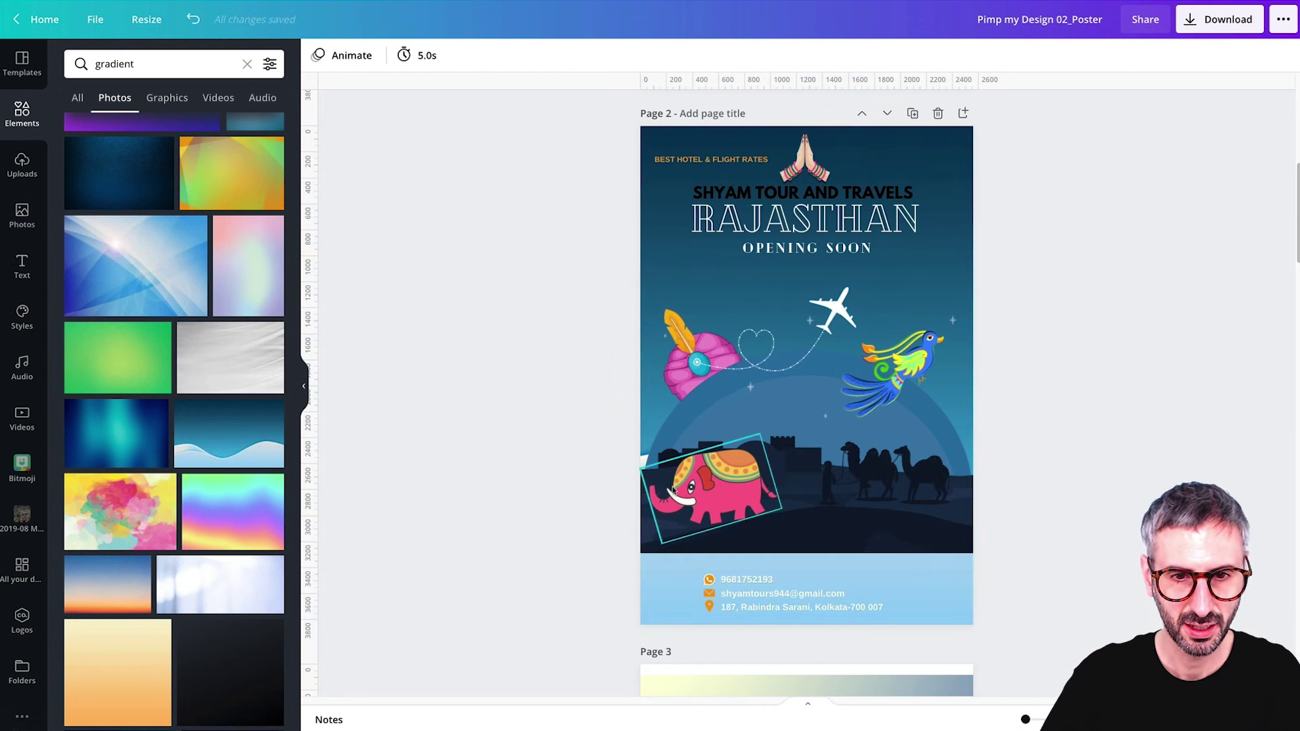
Enlarge the desert scene image slightly.
{"action": "left_click", "coordinate": [960, 465]}
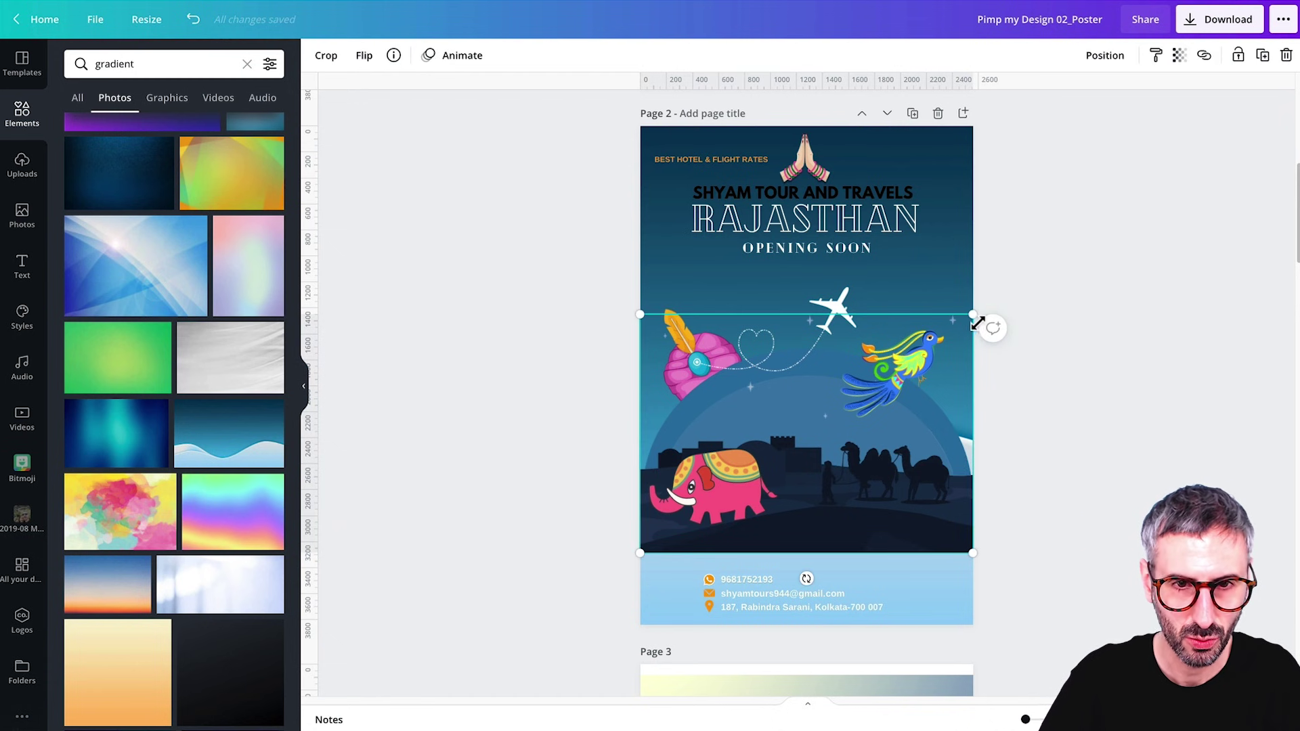
{"action": "left_click_drag", "start_coordinate": [972, 314], "coordinate": [989, 313]}
{"action": "left_click", "coordinate": [1165, 431]}
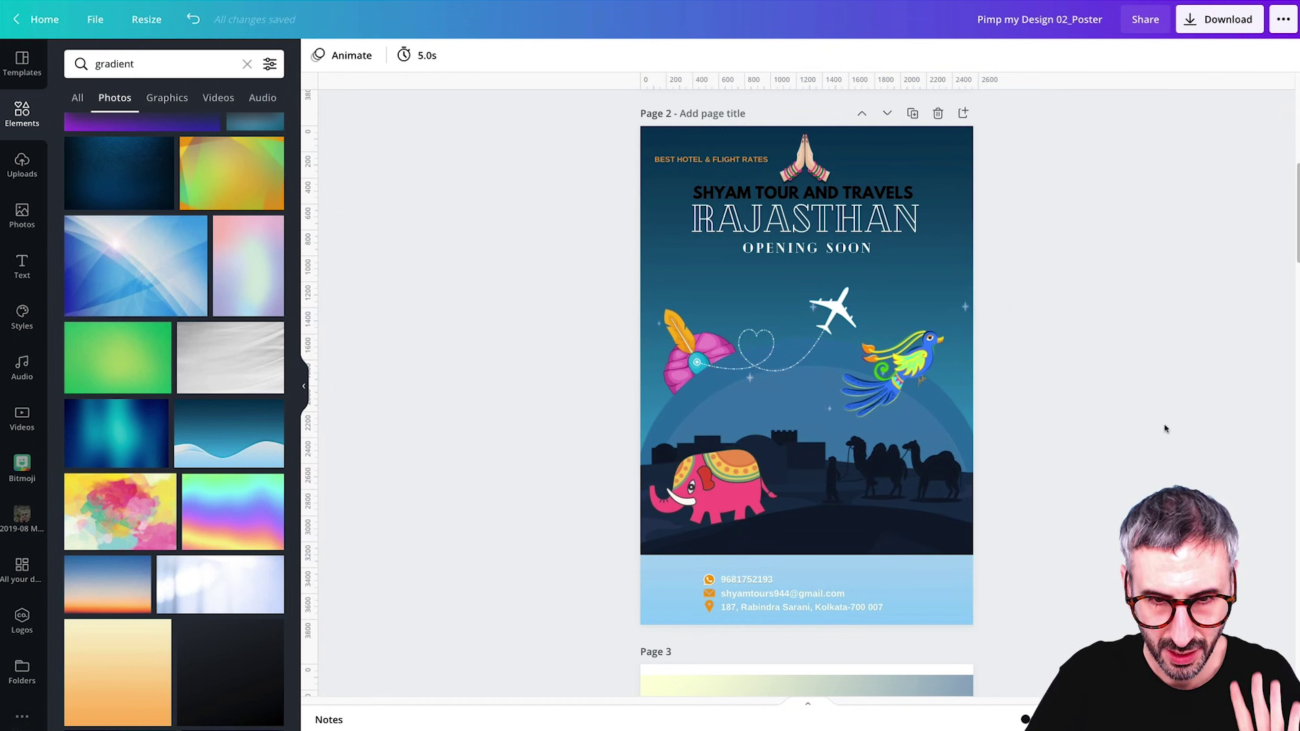
Move the namaste-hands graphic from the top down into the desert scene.
{"action": "left_click_drag", "start_coordinate": [804, 159], "coordinate": [685, 150]}
{"action": "left_click_drag", "start_coordinate": [685, 150], "coordinate": [937, 251]}
{"action": "left_click_drag", "start_coordinate": [857, 207], "coordinate": [789, 441]}
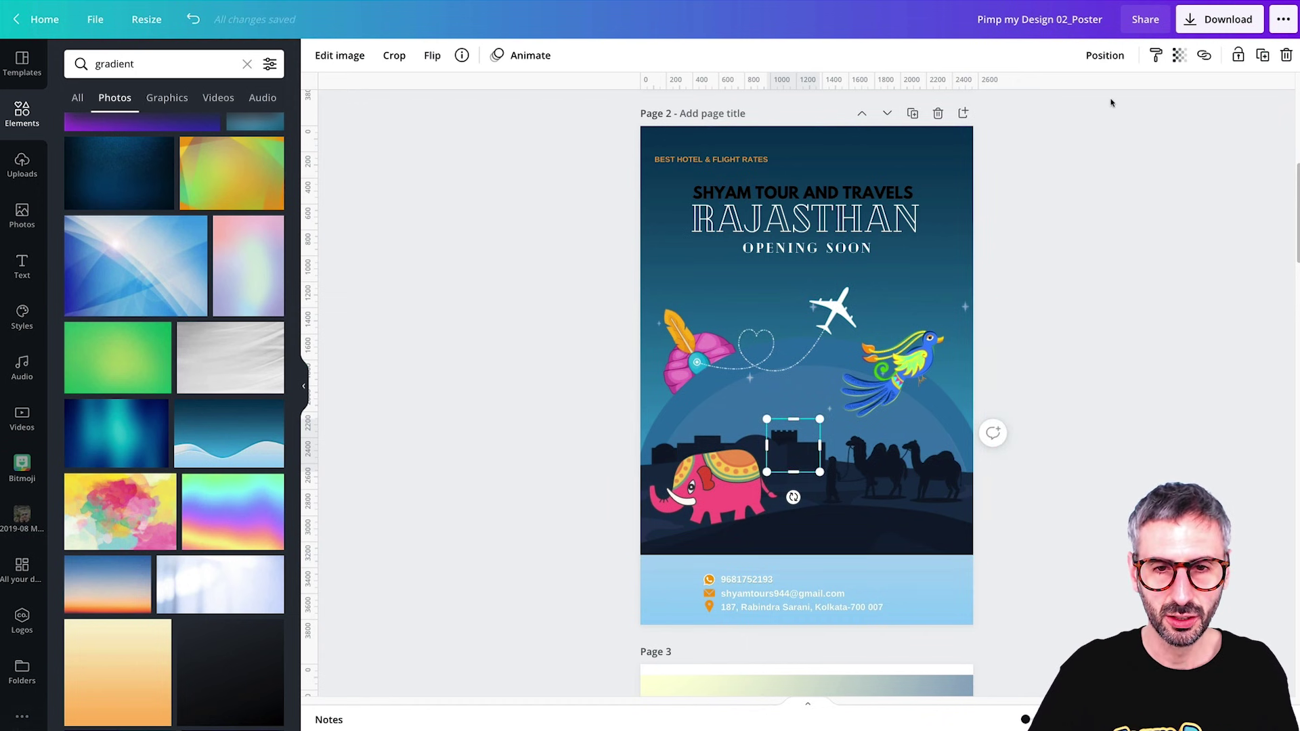
Bring the namaste hands to front and enlarge them as the centrepiece of the desert scene.
{"action": "left_click", "coordinate": [1105, 57]}
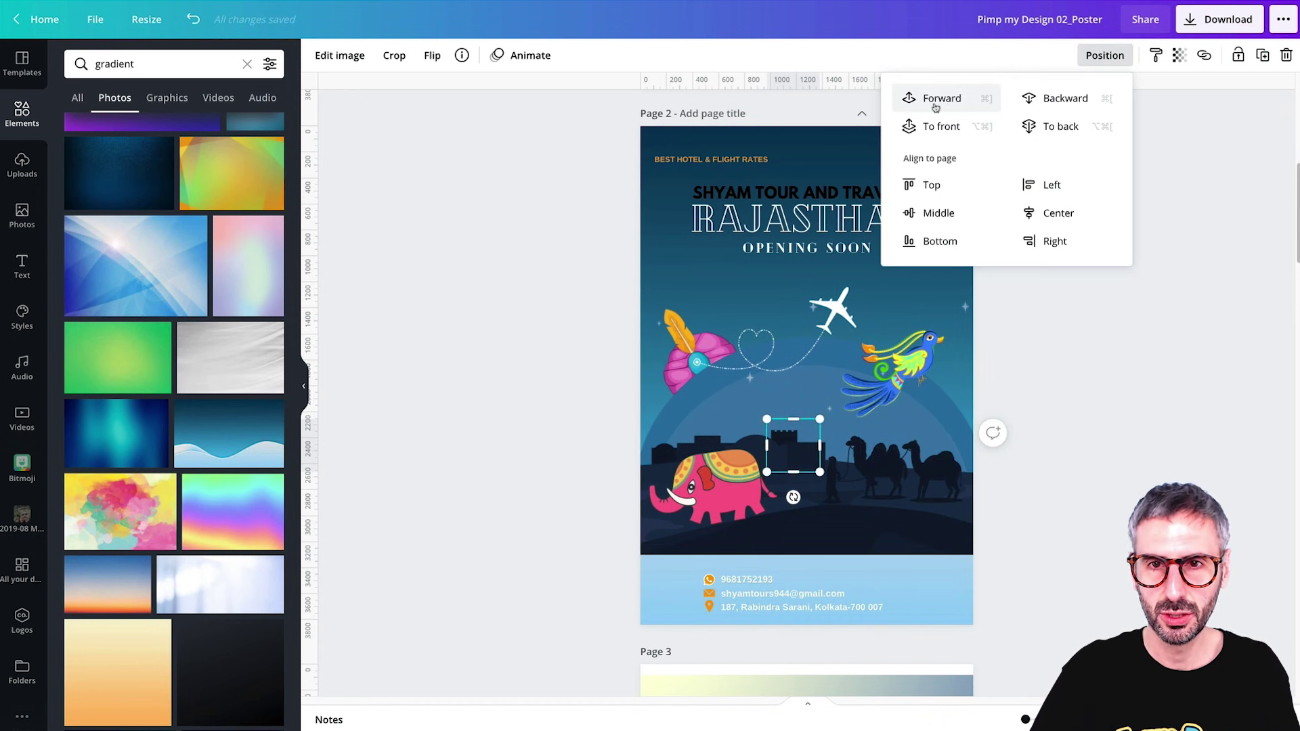
{"action": "left_click", "coordinate": [941, 126]}
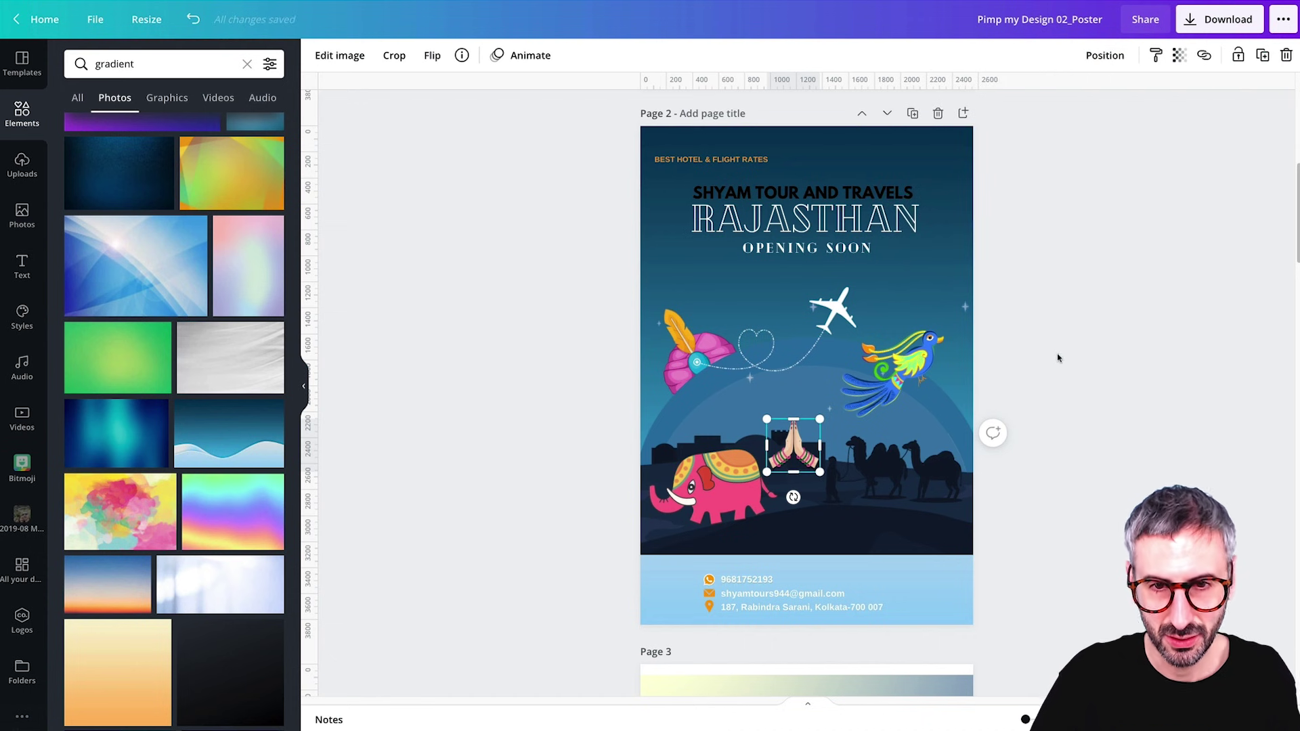
{"action": "left_click_drag", "start_coordinate": [820, 419], "coordinate": [1091, 147]}
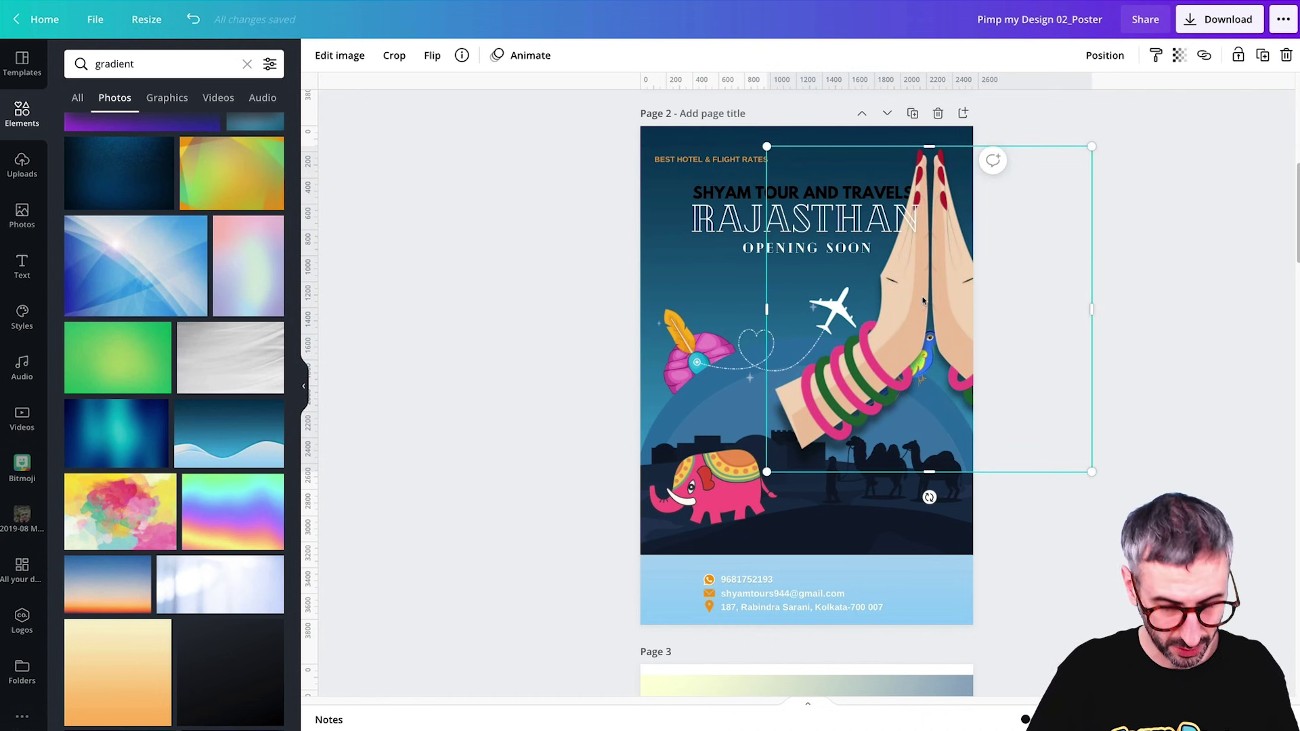
{"action": "left_click_drag", "start_coordinate": [867, 361], "coordinate": [790, 441]}
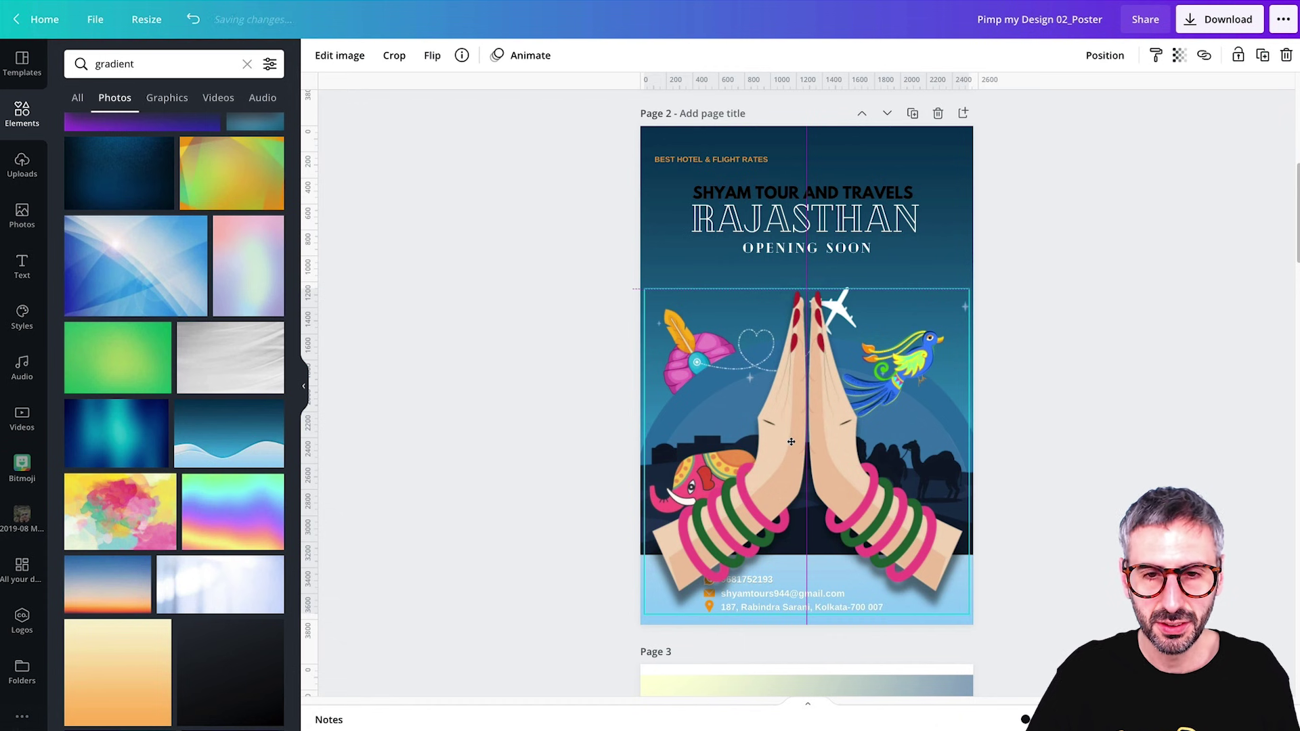
{"action": "left_click_drag", "start_coordinate": [790, 442], "coordinate": [787, 442]}
{"action": "left_click_drag", "start_coordinate": [967, 289], "coordinate": [915, 339]}
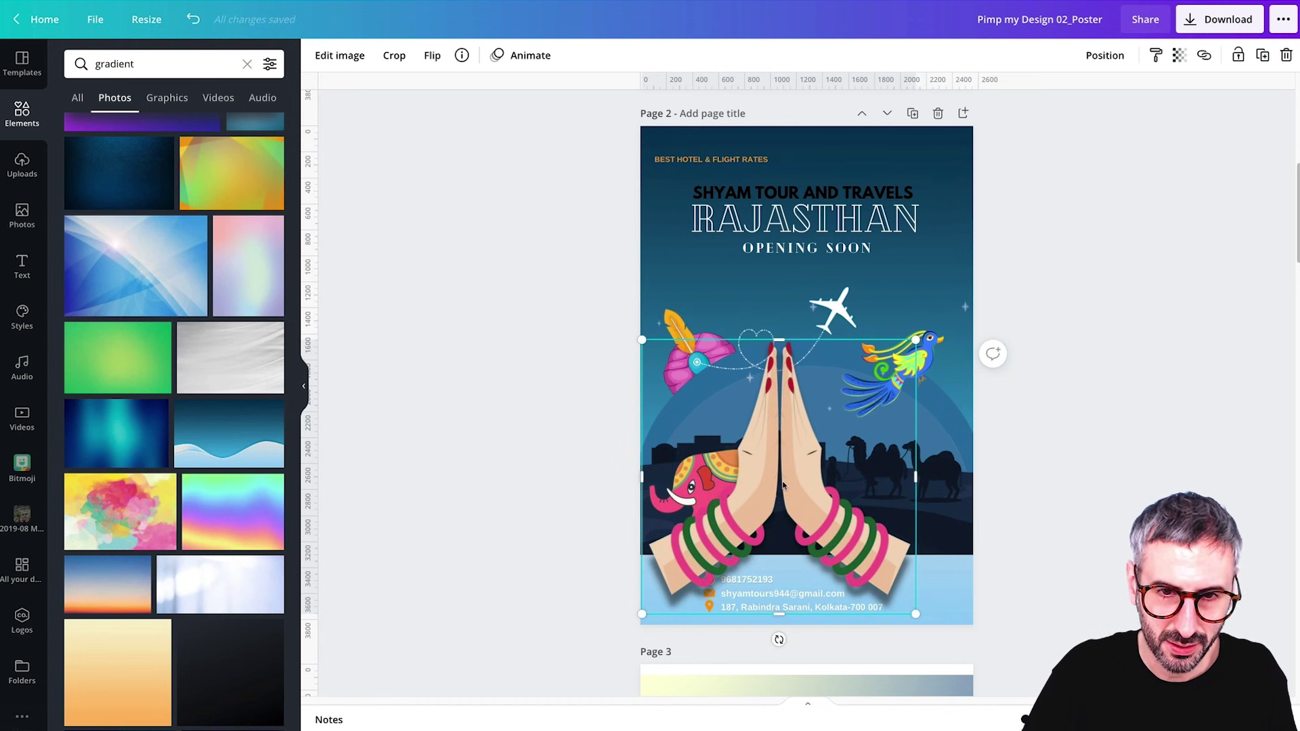
{"action": "left_click_drag", "start_coordinate": [779, 476], "coordinate": [810, 432]}
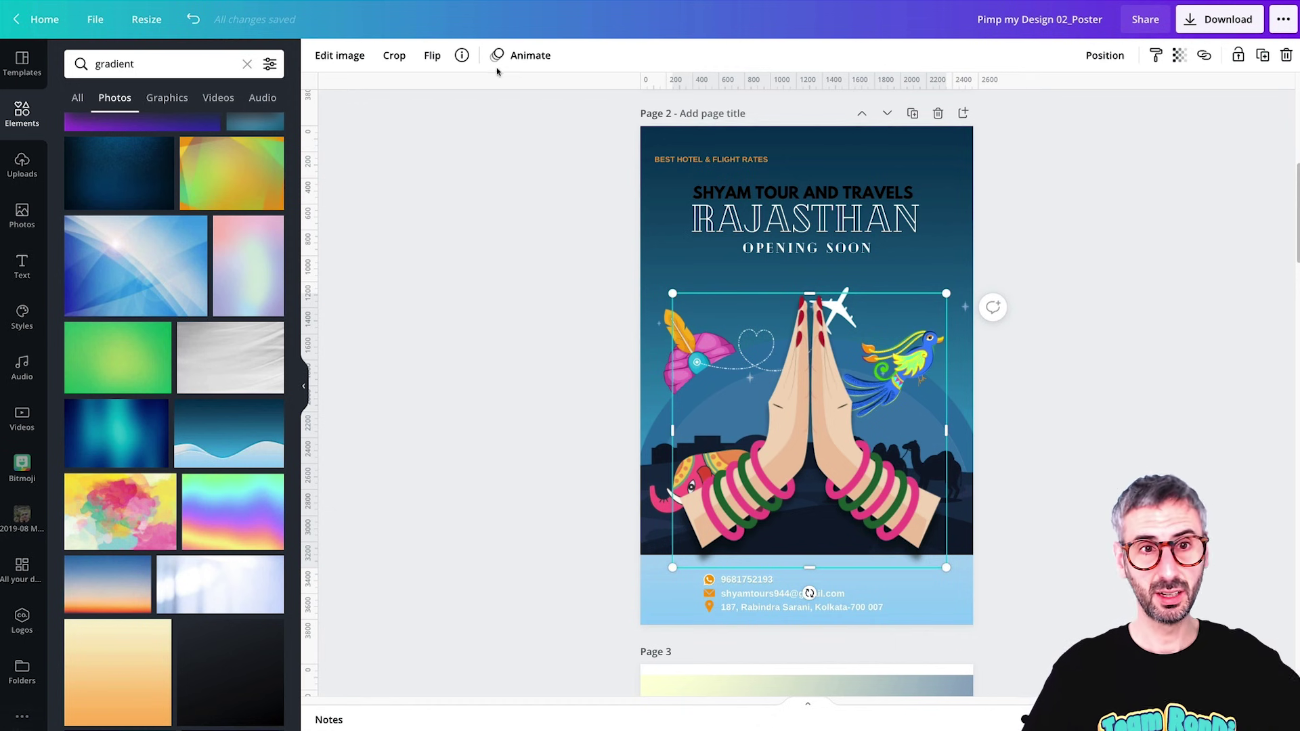
View the source information for the current hands graphic.
{"action": "left_click", "coordinate": [461, 61]}
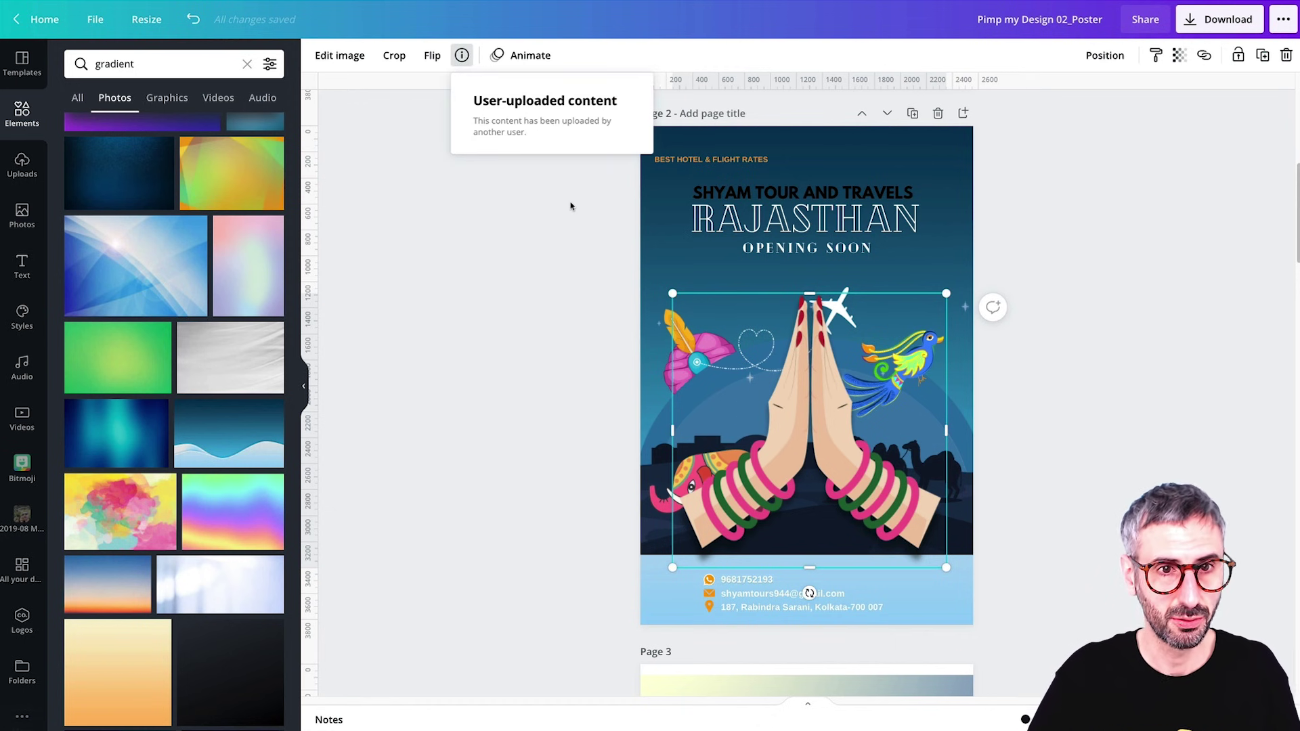
{"action": "left_click", "coordinate": [517, 257]}
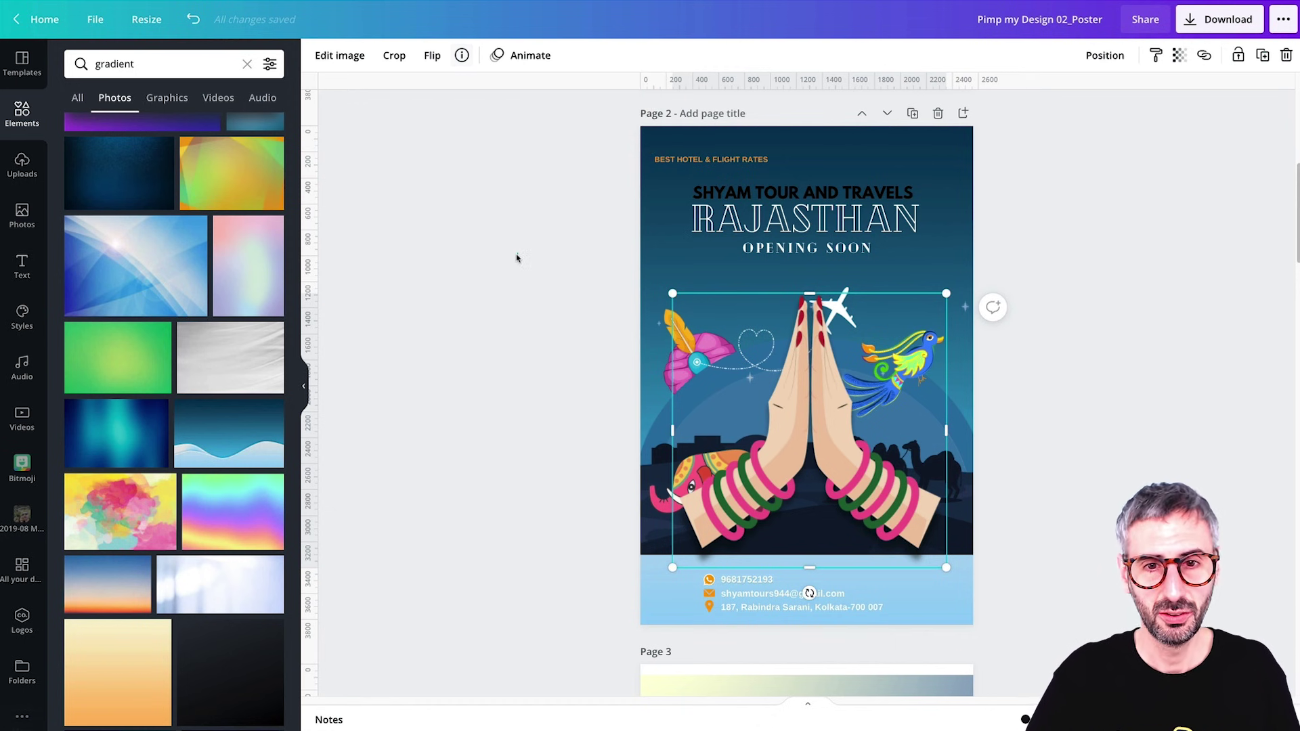
{"action": "left_click", "coordinate": [462, 56]}
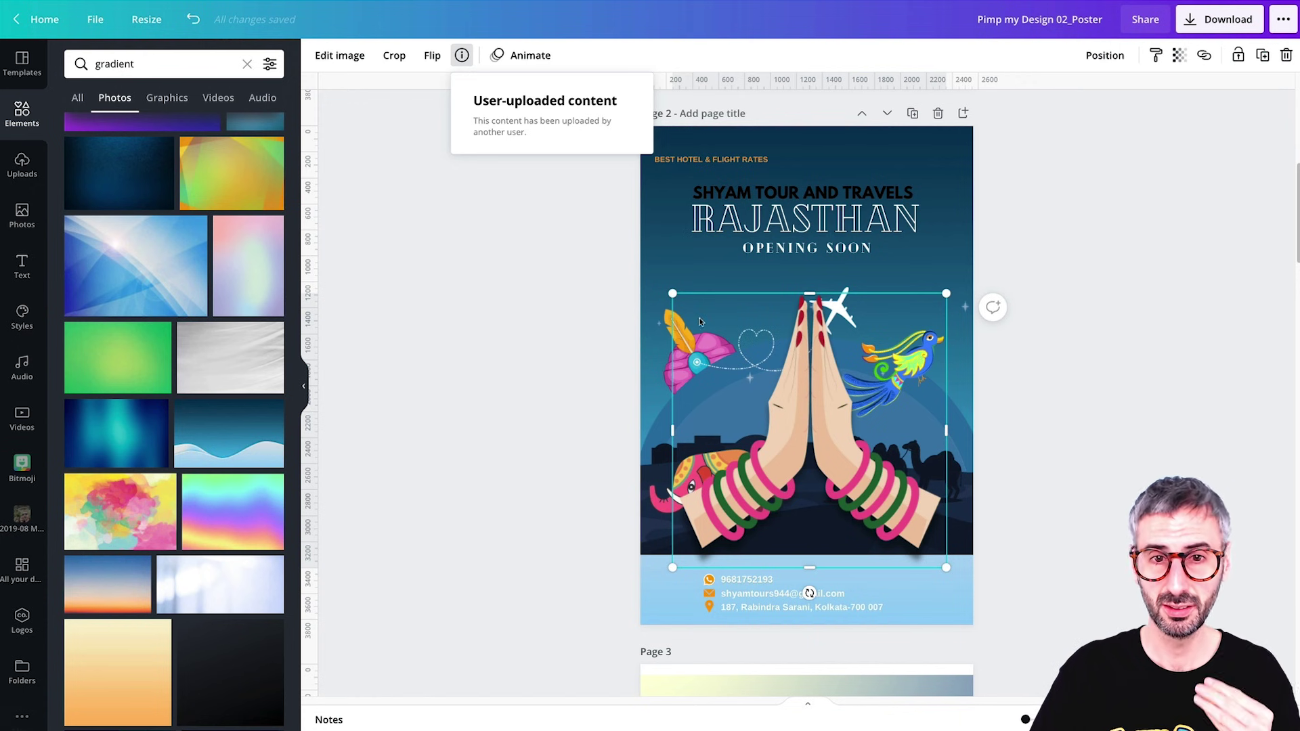
{"action": "scroll", "coordinate": [717, 384], "scroll_direction": "up", "scroll_amount": 1}
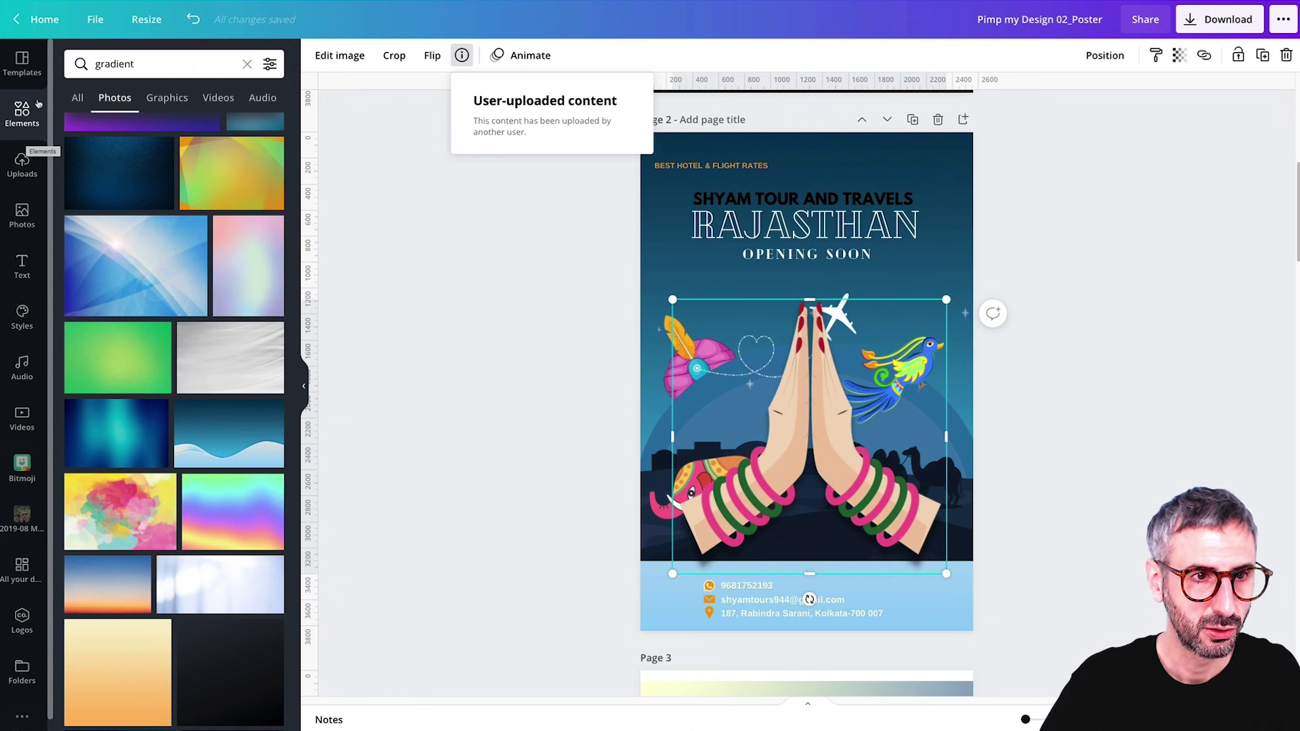
{"action": "left_click", "coordinate": [22, 127]}
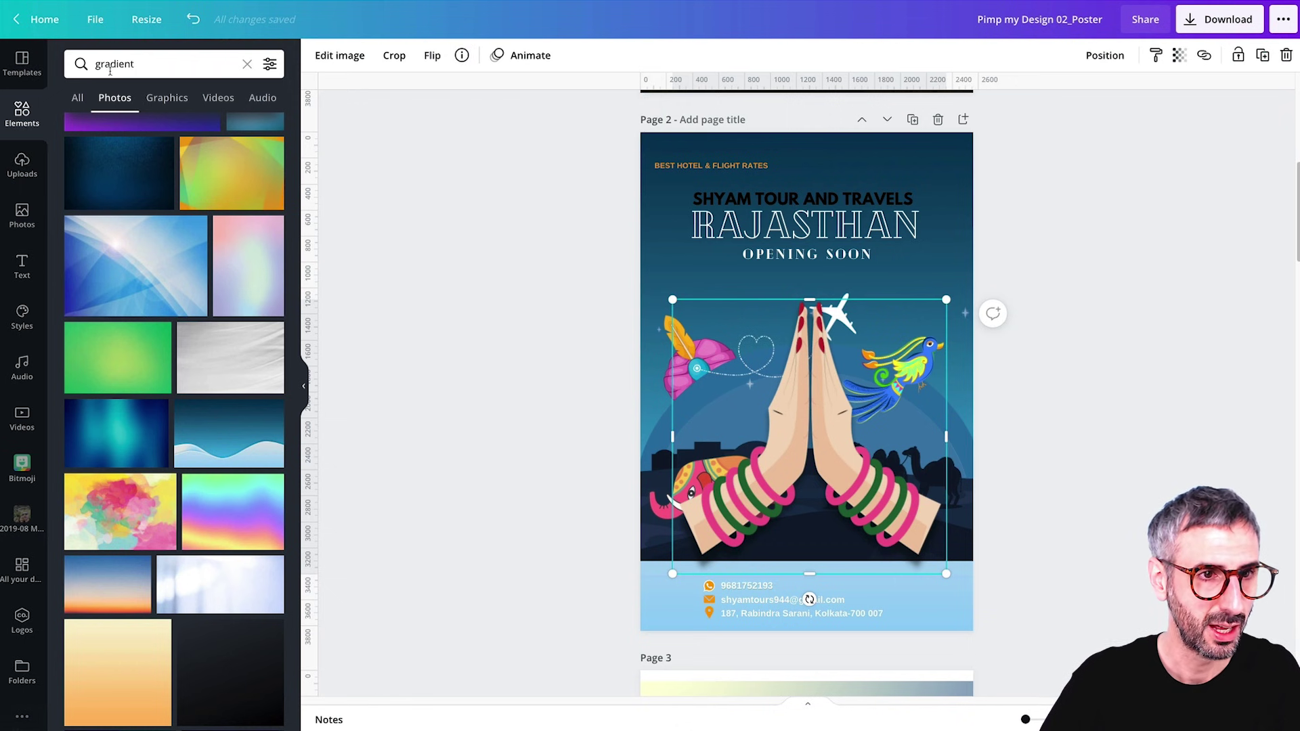
Search Graphics for 'namaste hands' and browse the results.
{"action": "double_click", "coordinate": [113, 66]}
{"action": "type", "text": "namaste "}
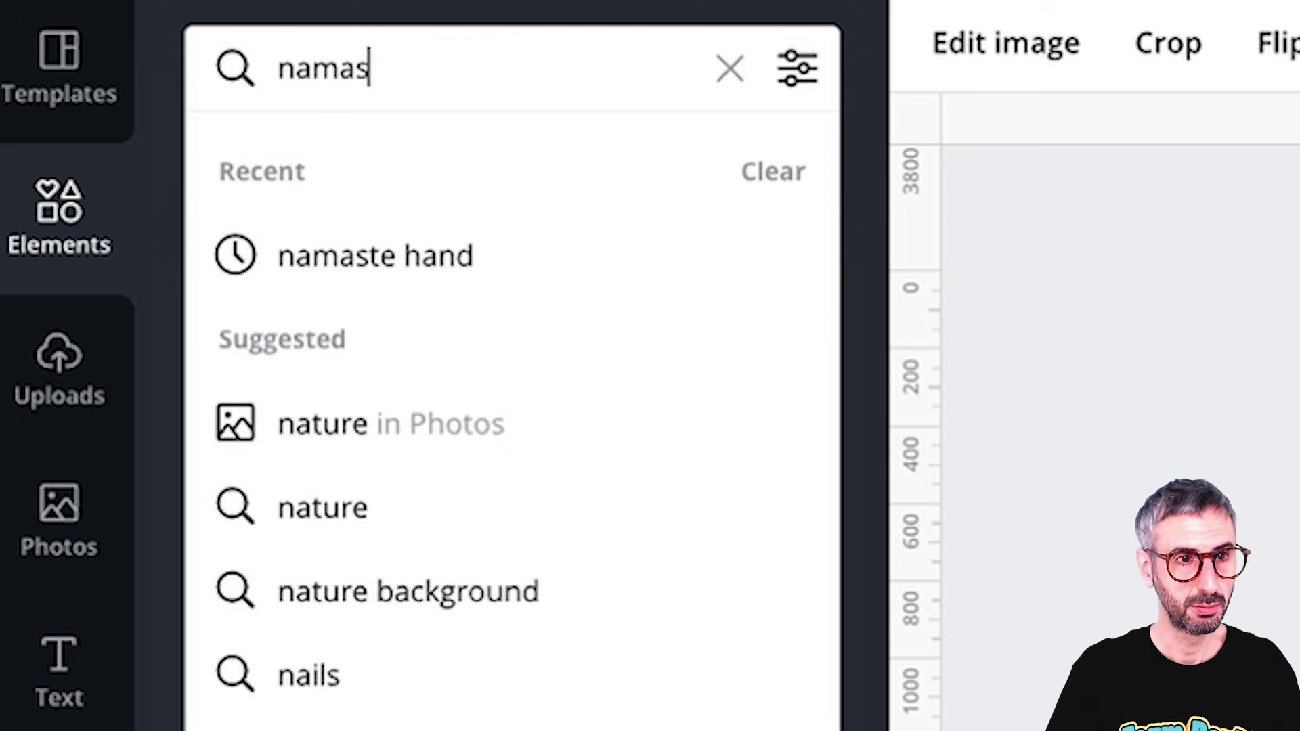
{"action": "type", "text": "hands"}
{"action": "key", "text": "Return"}
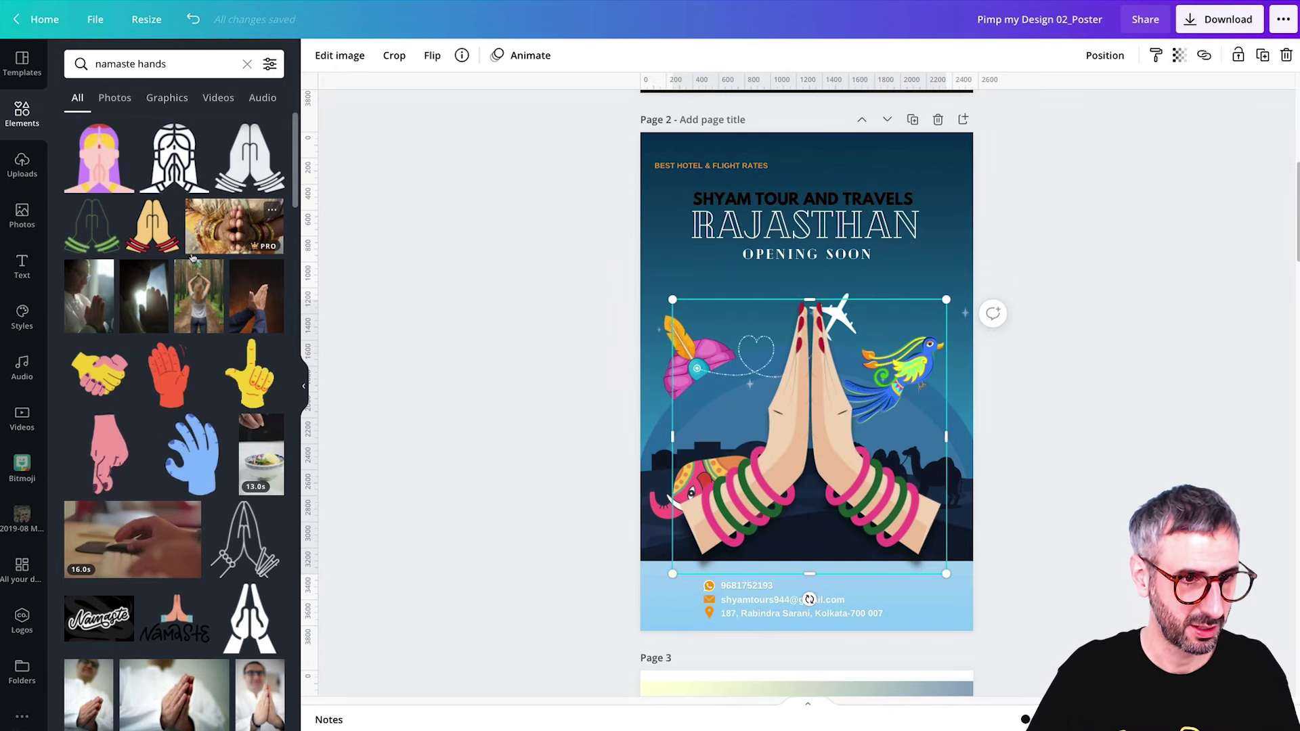
{"action": "left_click", "coordinate": [166, 98]}
{"action": "scroll", "coordinate": [227, 377], "scroll_direction": "down", "scroll_amount": 10}
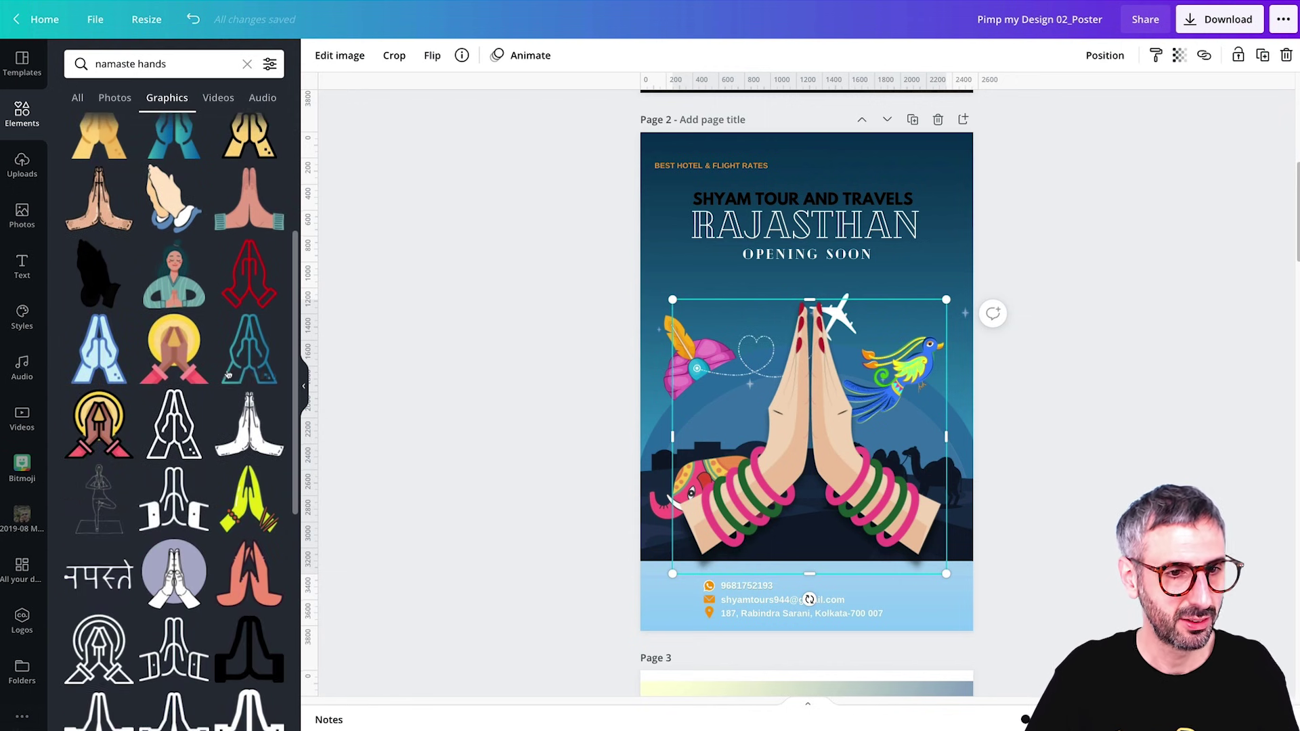
{"action": "scroll", "coordinate": [227, 377], "scroll_direction": "down", "scroll_amount": 2}
{"action": "scroll", "coordinate": [226, 377], "scroll_direction": "down", "scroll_amount": 15}
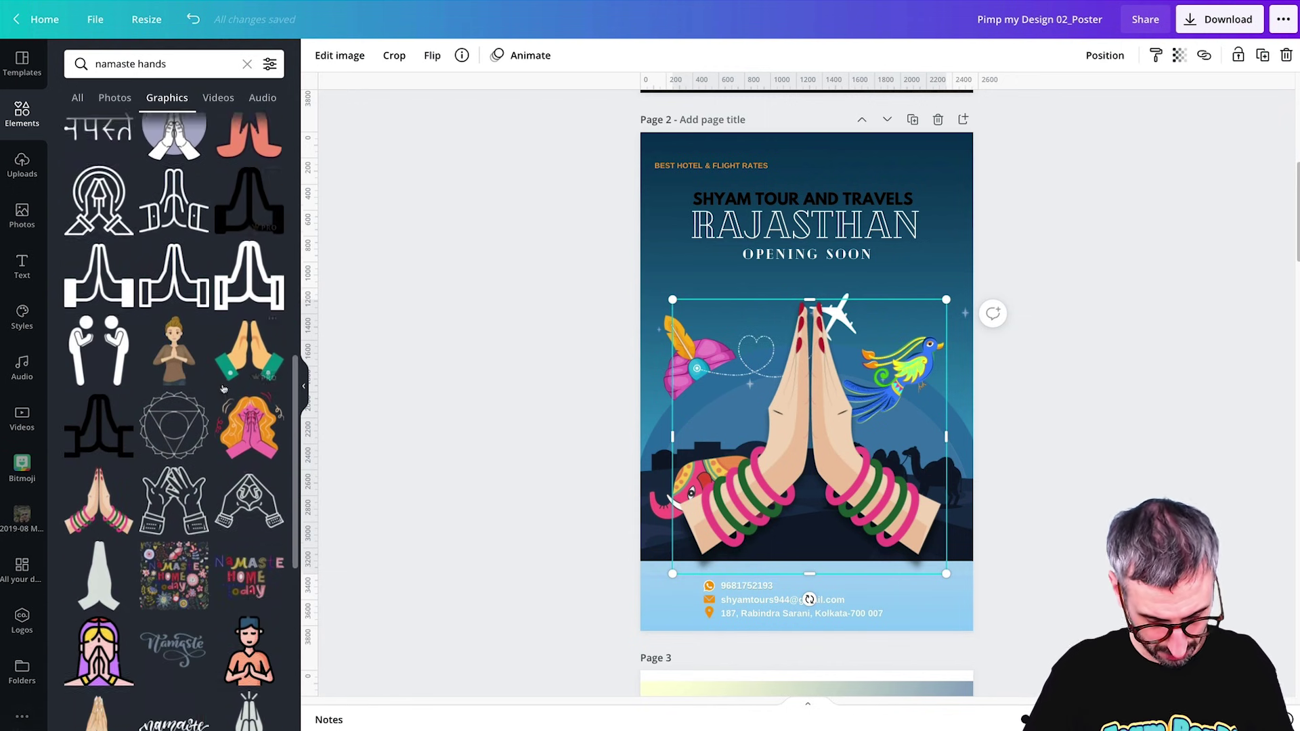
{"action": "scroll", "coordinate": [218, 581], "scroll_direction": "down", "scroll_amount": 5}
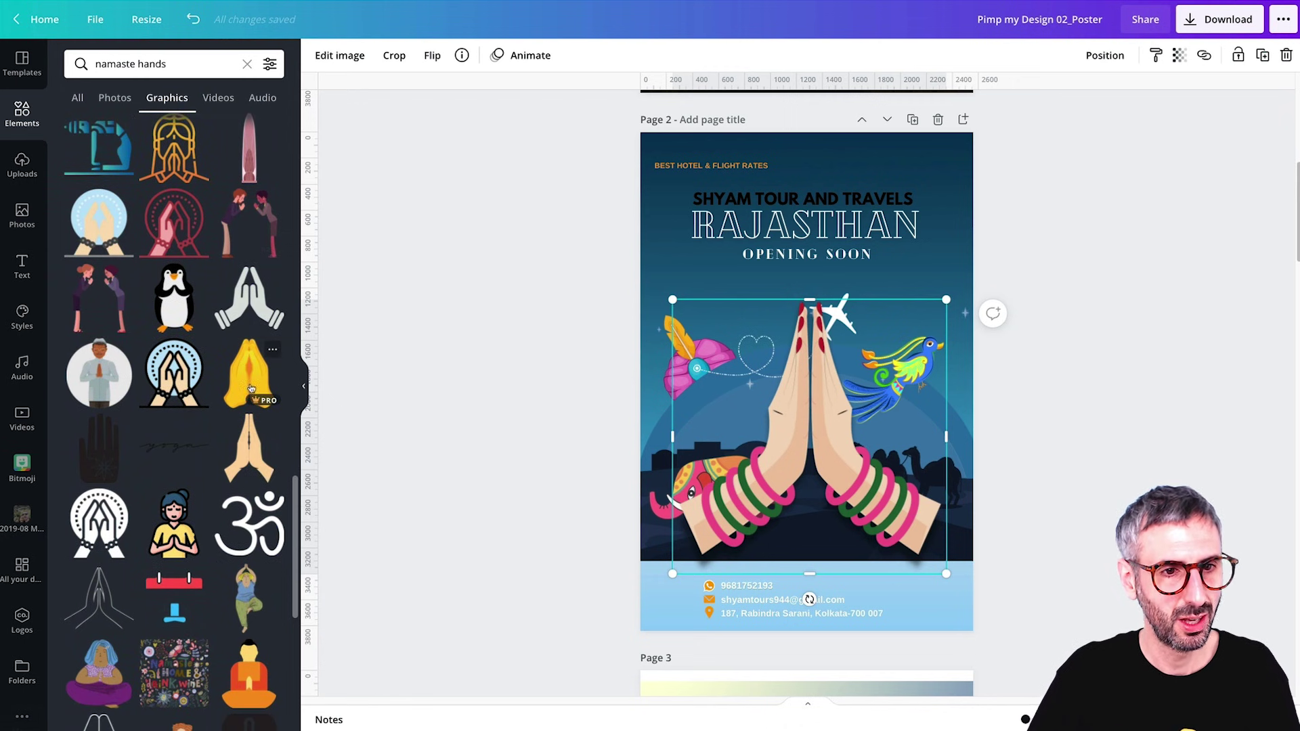
{"action": "scroll", "coordinate": [250, 406], "scroll_direction": "down", "scroll_amount": 3}
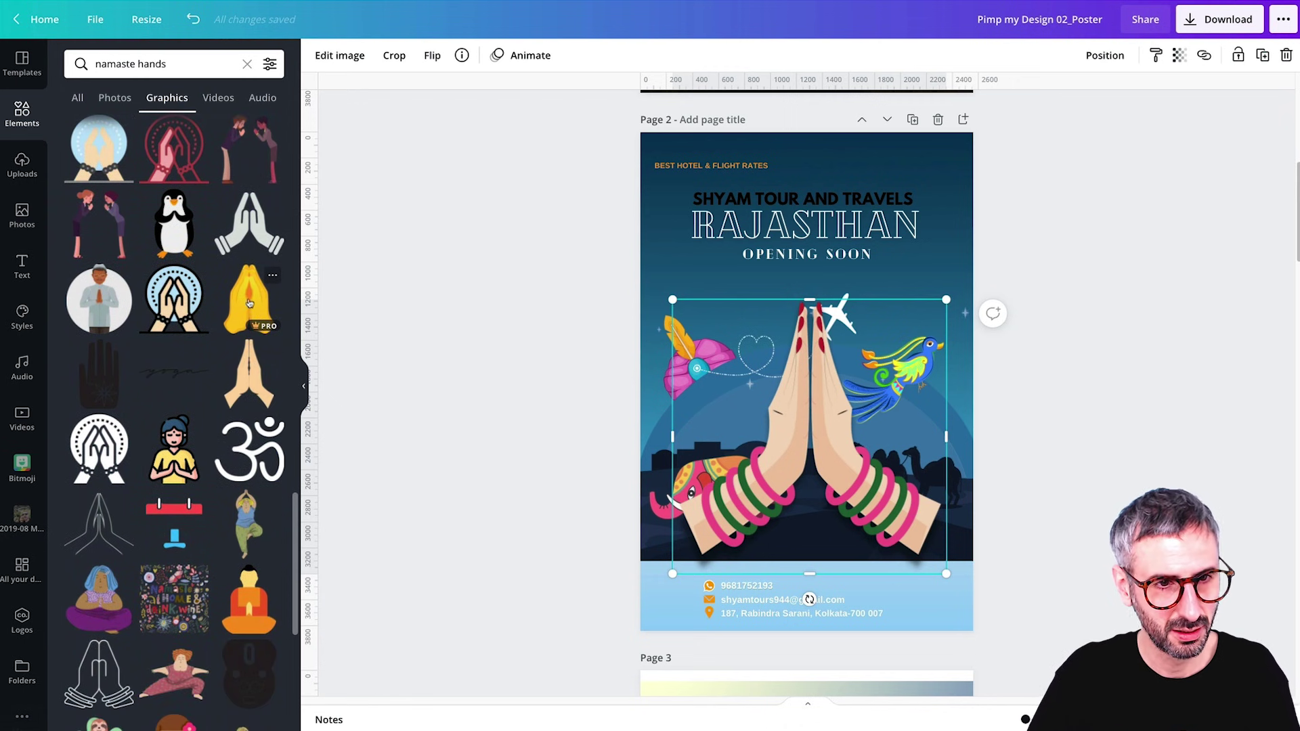
{"action": "scroll", "coordinate": [259, 329], "scroll_direction": "down", "scroll_amount": 4}
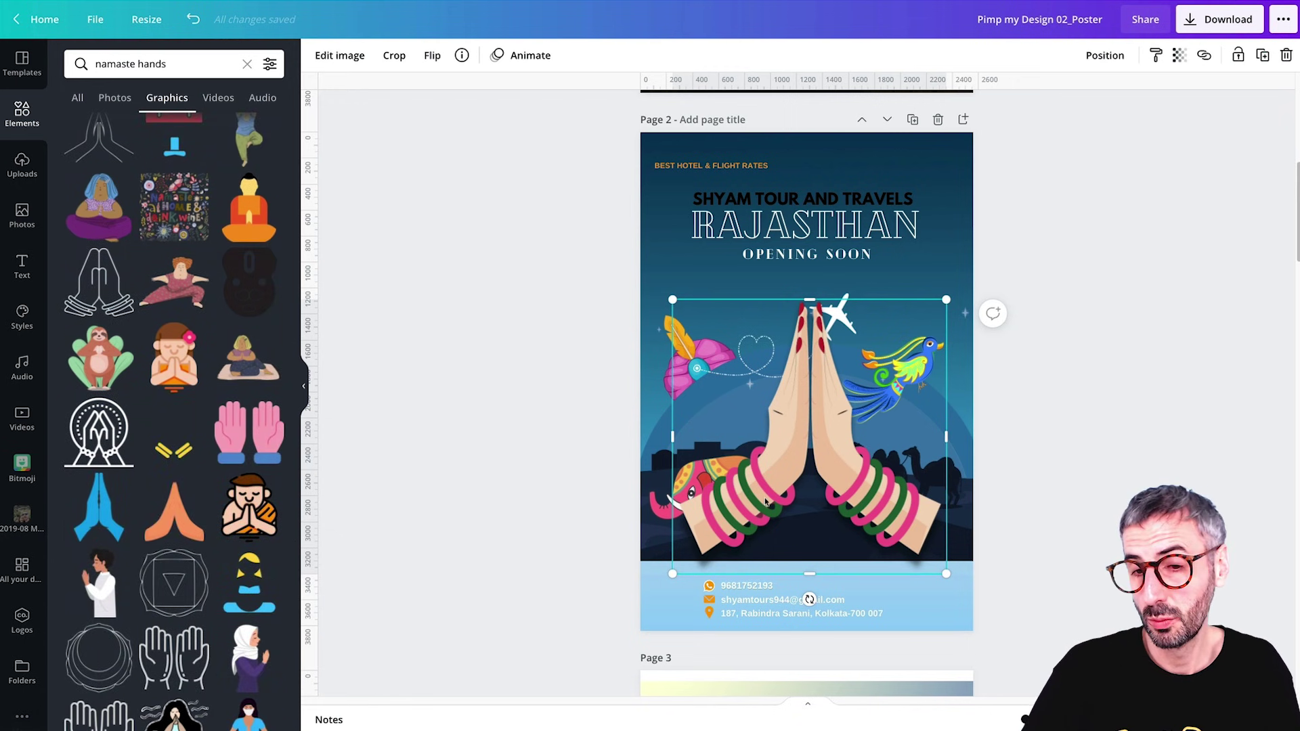
{"action": "scroll", "coordinate": [767, 501], "scroll_direction": "down", "scroll_amount": 3}
{"action": "scroll", "coordinate": [135, 550], "scroll_direction": "down", "scroll_amount": 10}
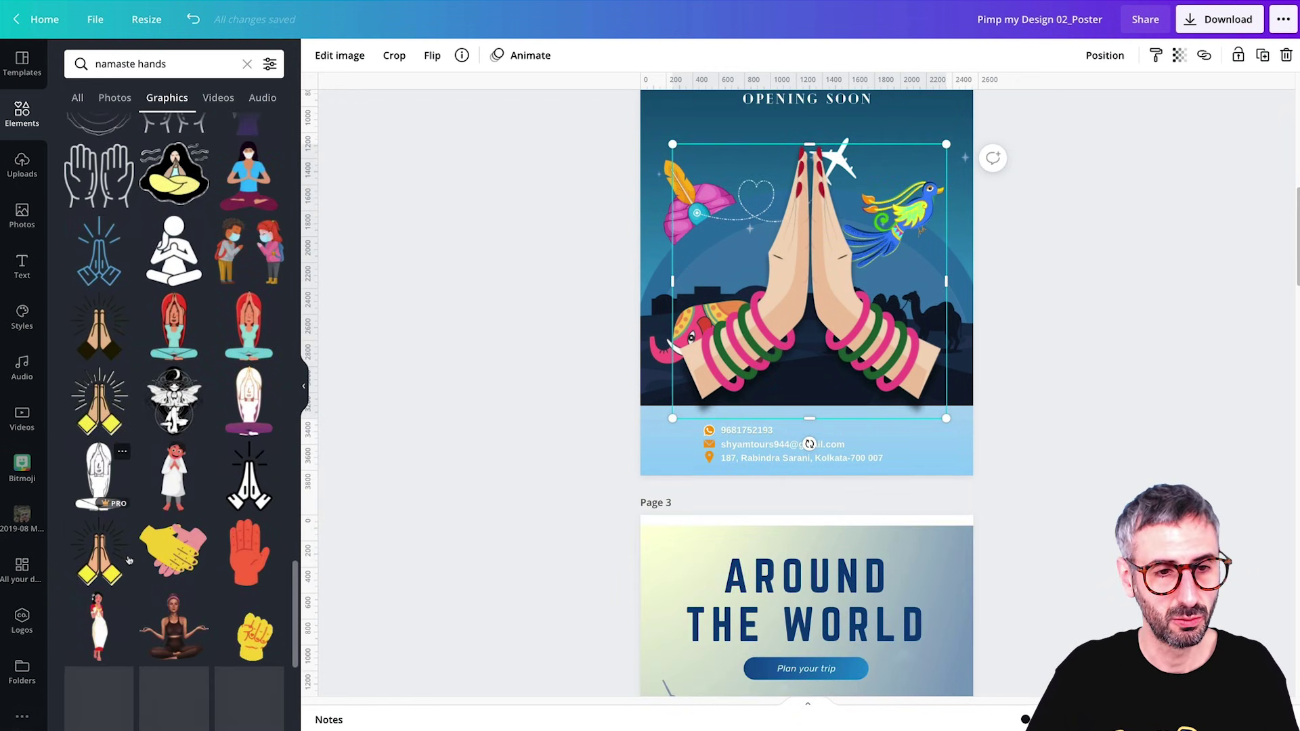
{"action": "scroll", "coordinate": [135, 550], "scroll_direction": "down", "scroll_amount": 8}
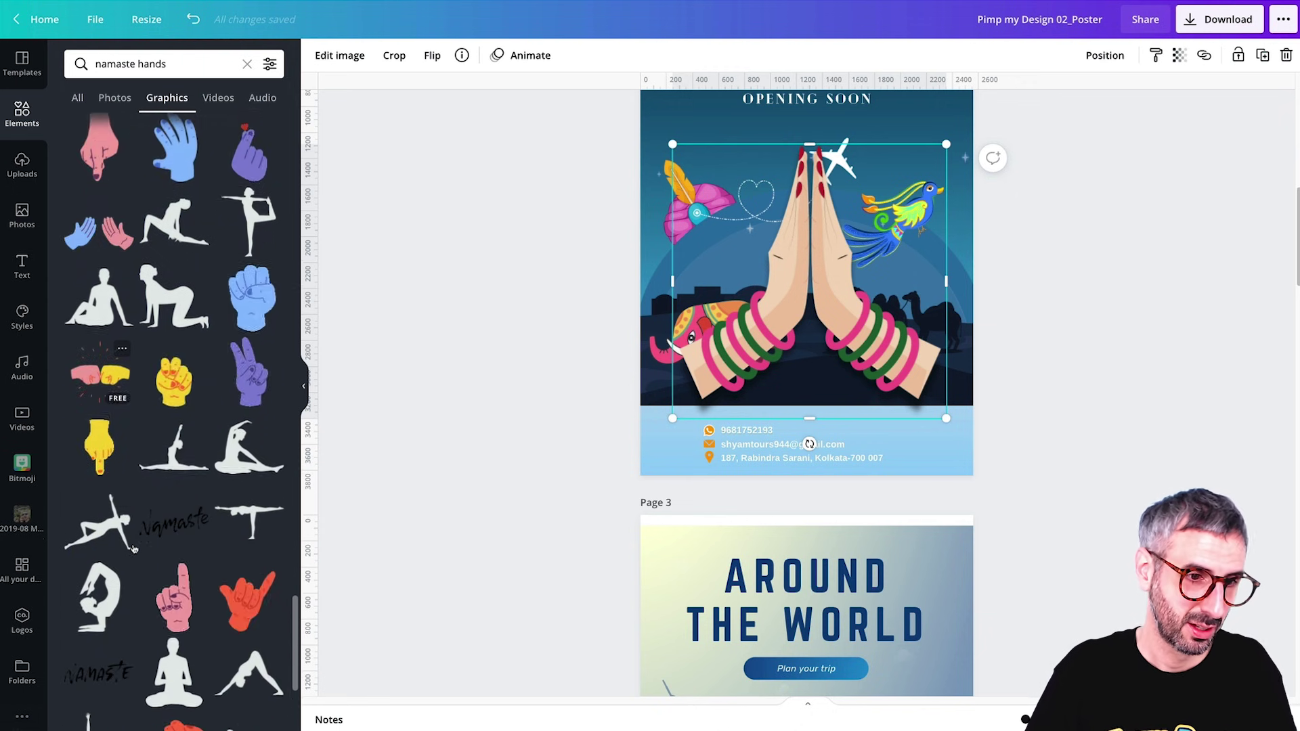
{"action": "scroll", "coordinate": [132, 545], "scroll_direction": "down", "scroll_amount": 10}
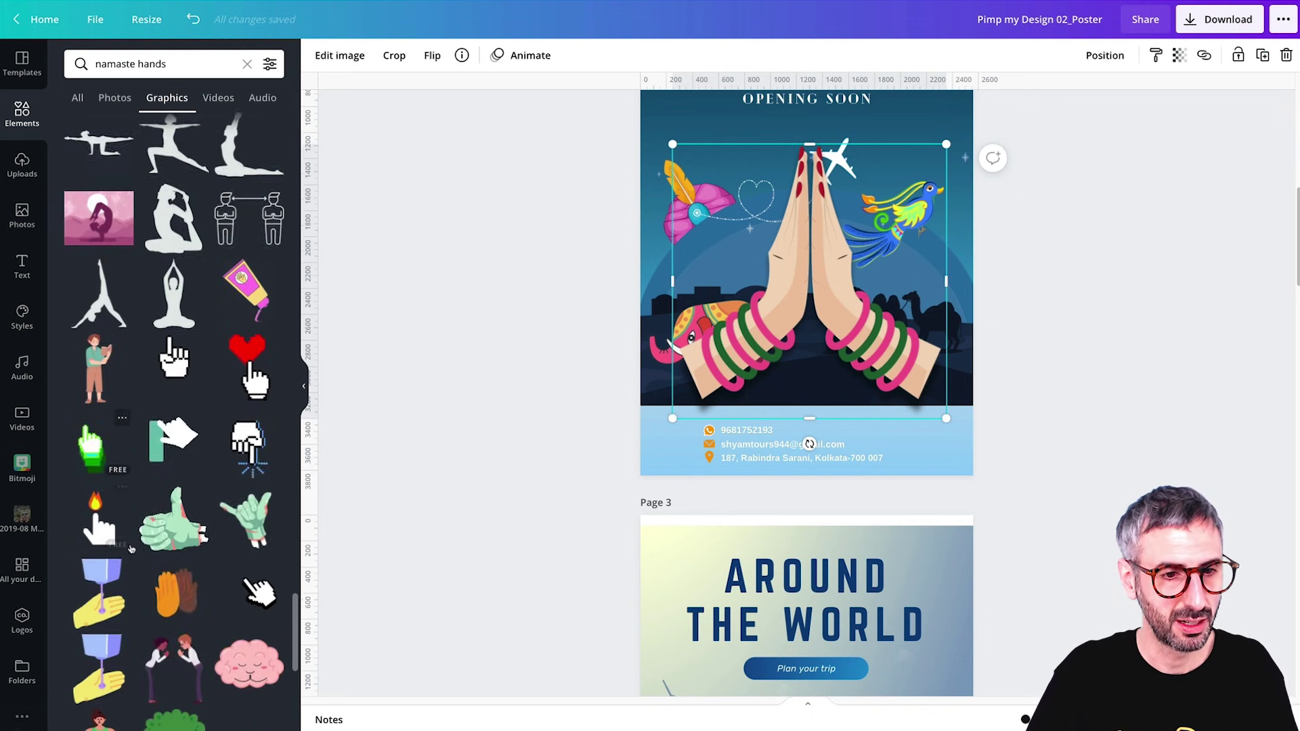
{"action": "scroll", "coordinate": [130, 548], "scroll_direction": "up", "scroll_amount": 20}
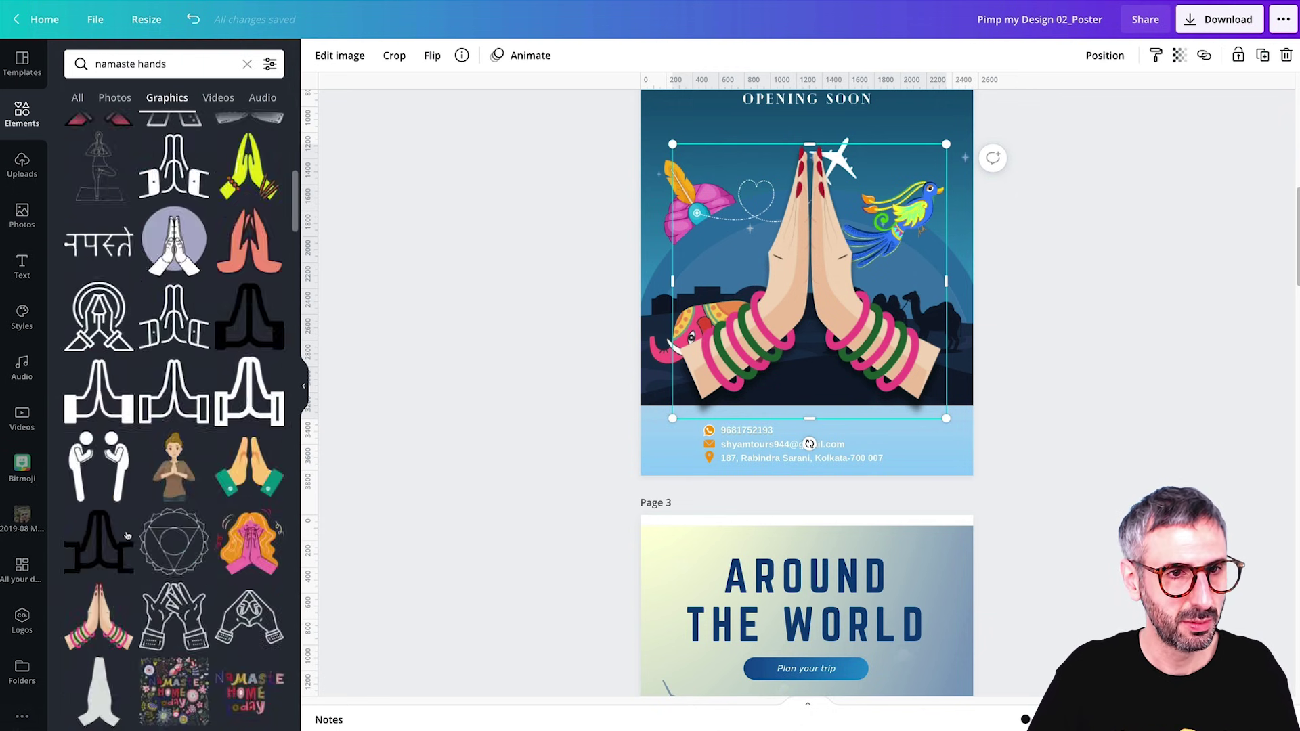
Search 'namaste india' and browse graphics similar to a namaste hands result.
{"action": "double_click", "coordinate": [148, 65]}
{"action": "type", "text": "india"}
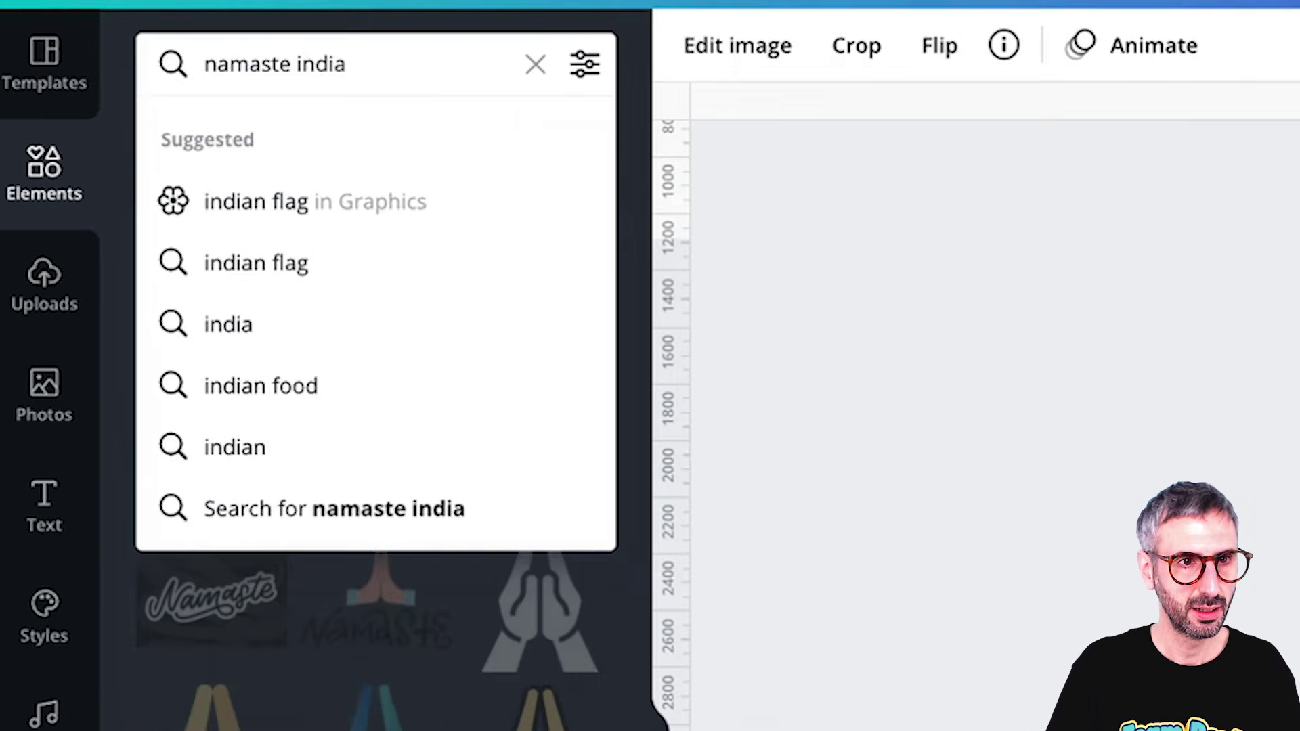
{"action": "key", "text": "Return"}
{"action": "left_click", "coordinate": [183, 213]}
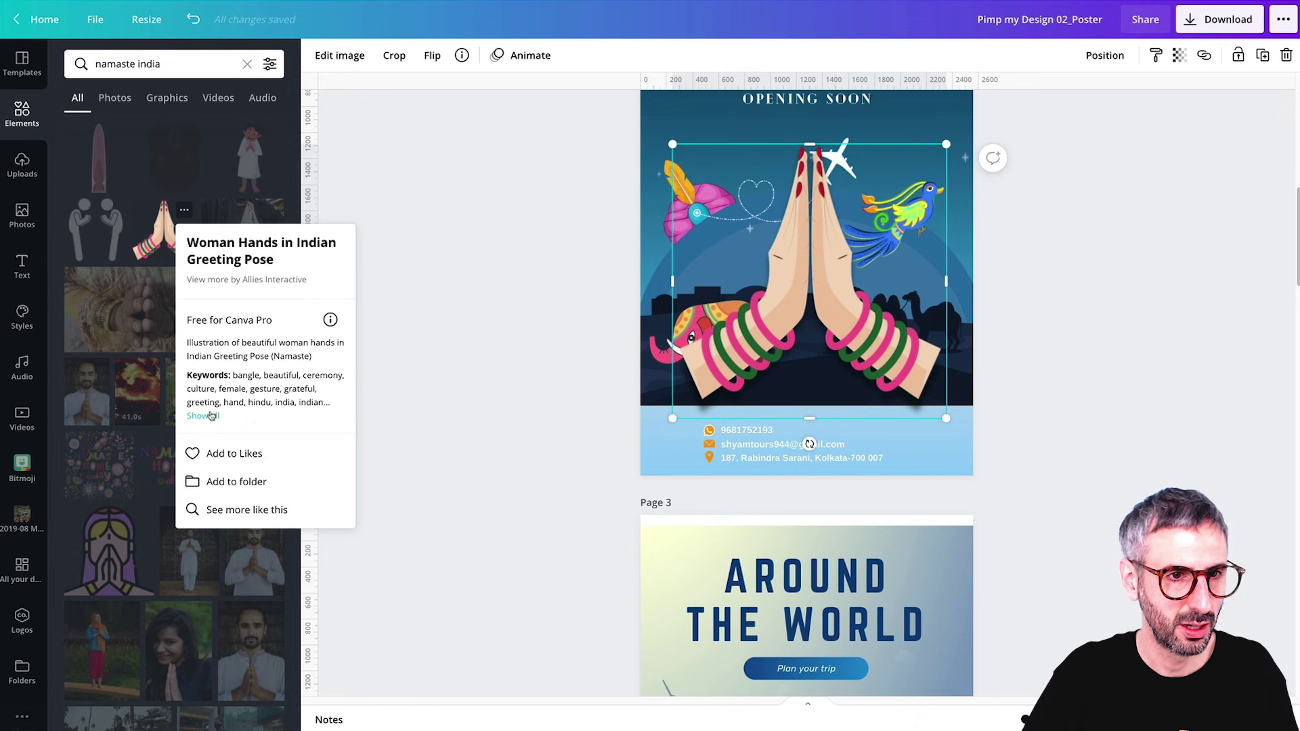
{"action": "left_click", "coordinate": [258, 512]}
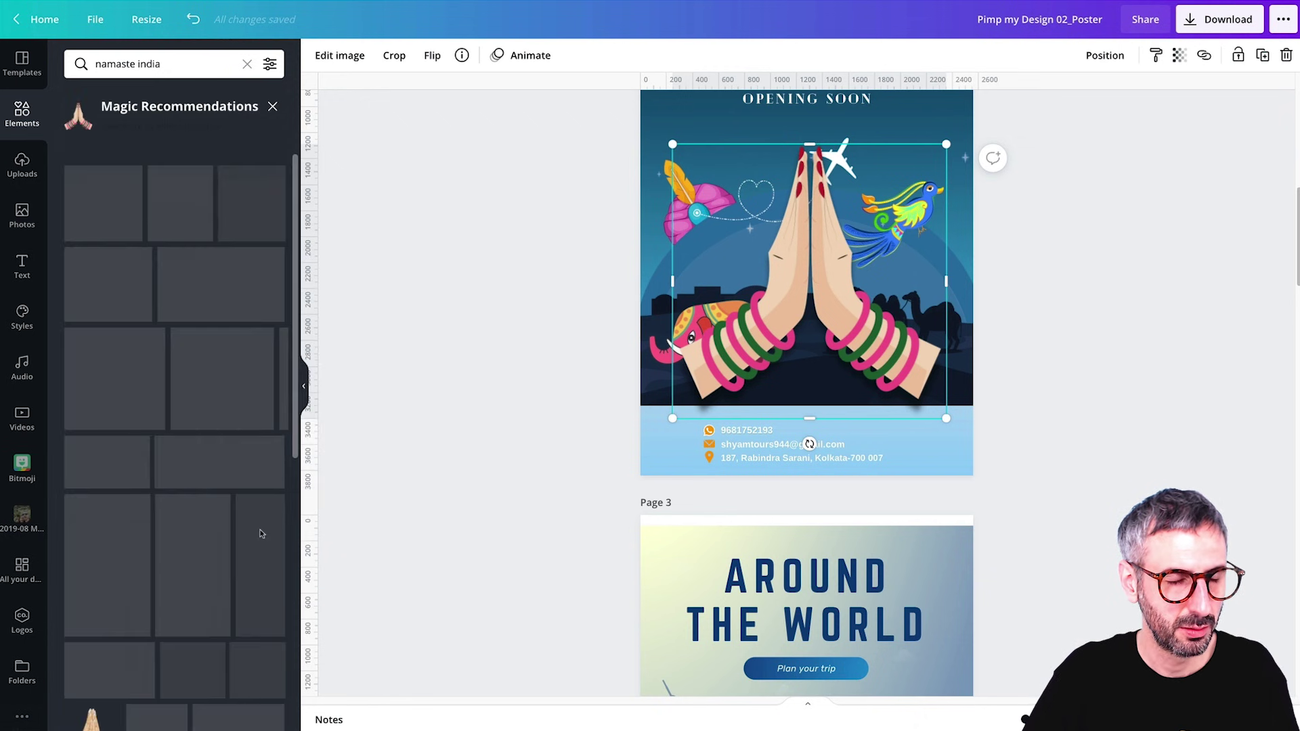
{"action": "scroll", "coordinate": [205, 472], "scroll_direction": "down", "scroll_amount": 4}
{"action": "scroll", "coordinate": [189, 474], "scroll_direction": "up", "scroll_amount": 4}
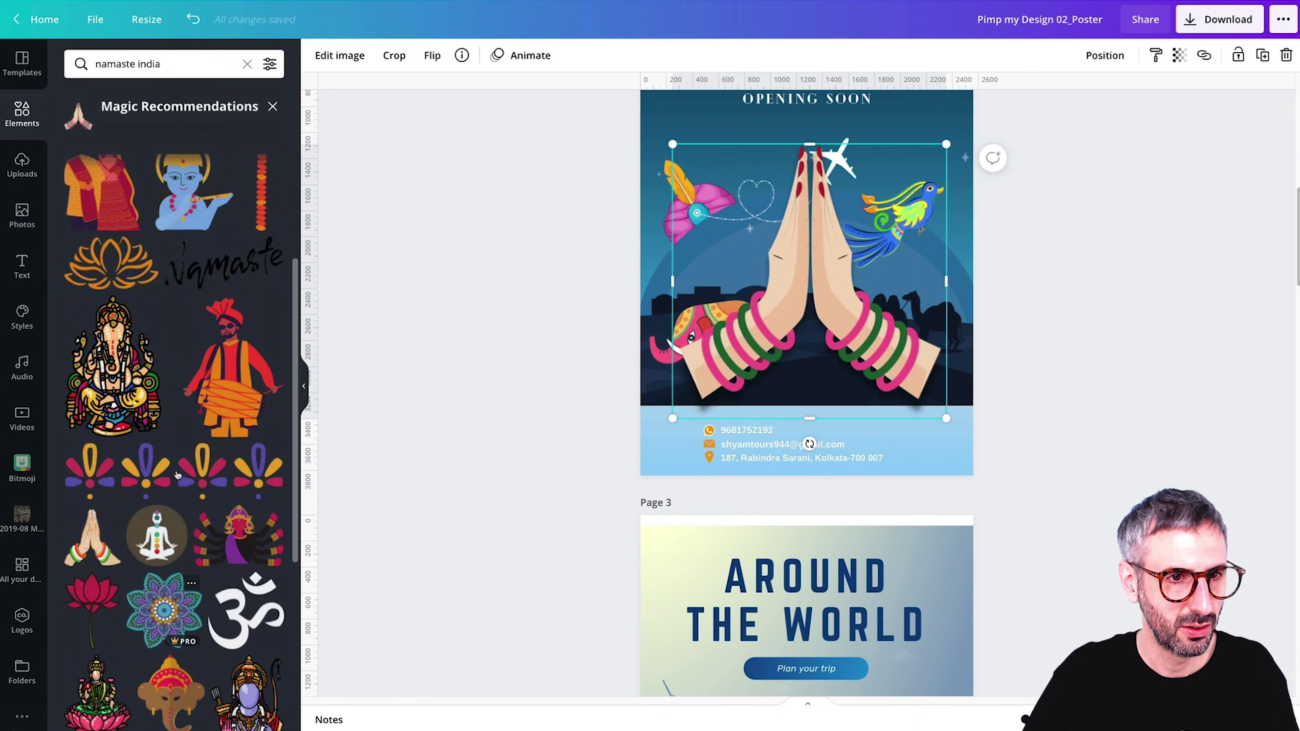
{"action": "scroll", "coordinate": [177, 478], "scroll_direction": "down", "scroll_amount": 7}
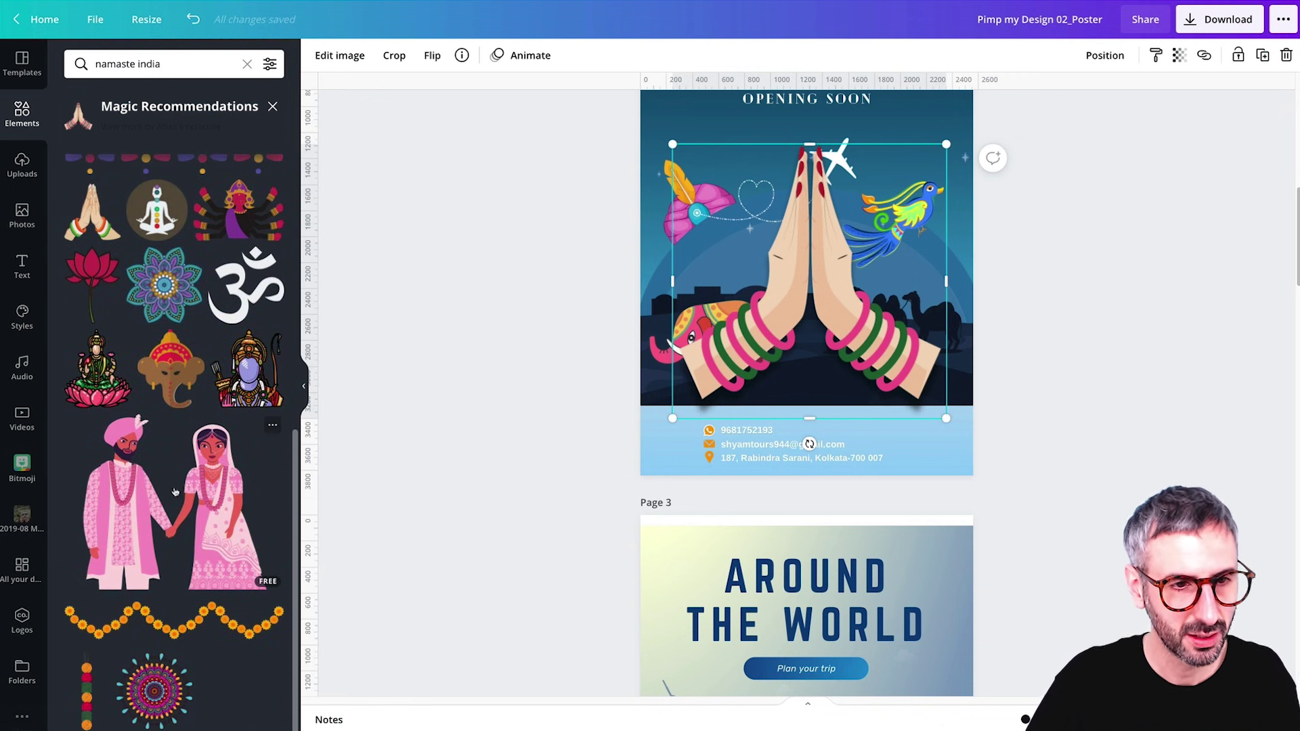
{"action": "scroll", "coordinate": [162, 287], "scroll_direction": "up", "scroll_amount": 8}
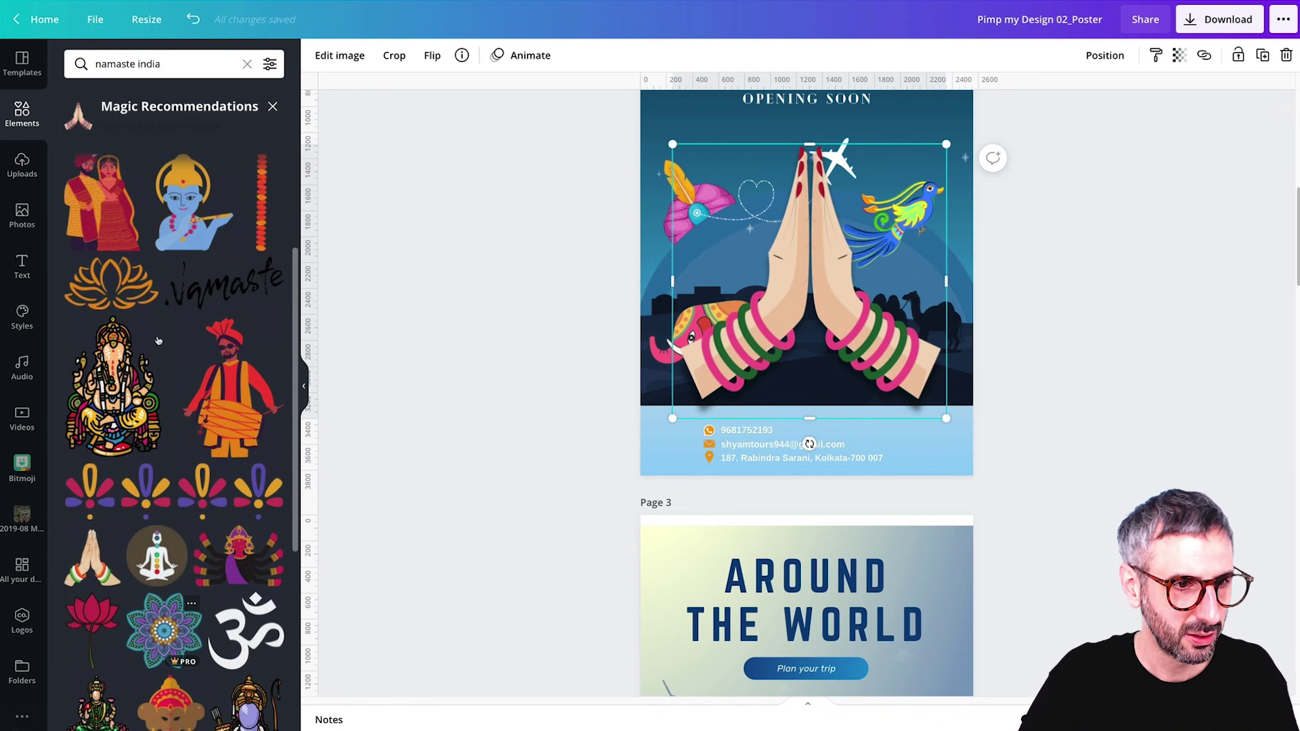
{"action": "scroll", "coordinate": [74, 285], "scroll_direction": "down", "scroll_amount": 5}
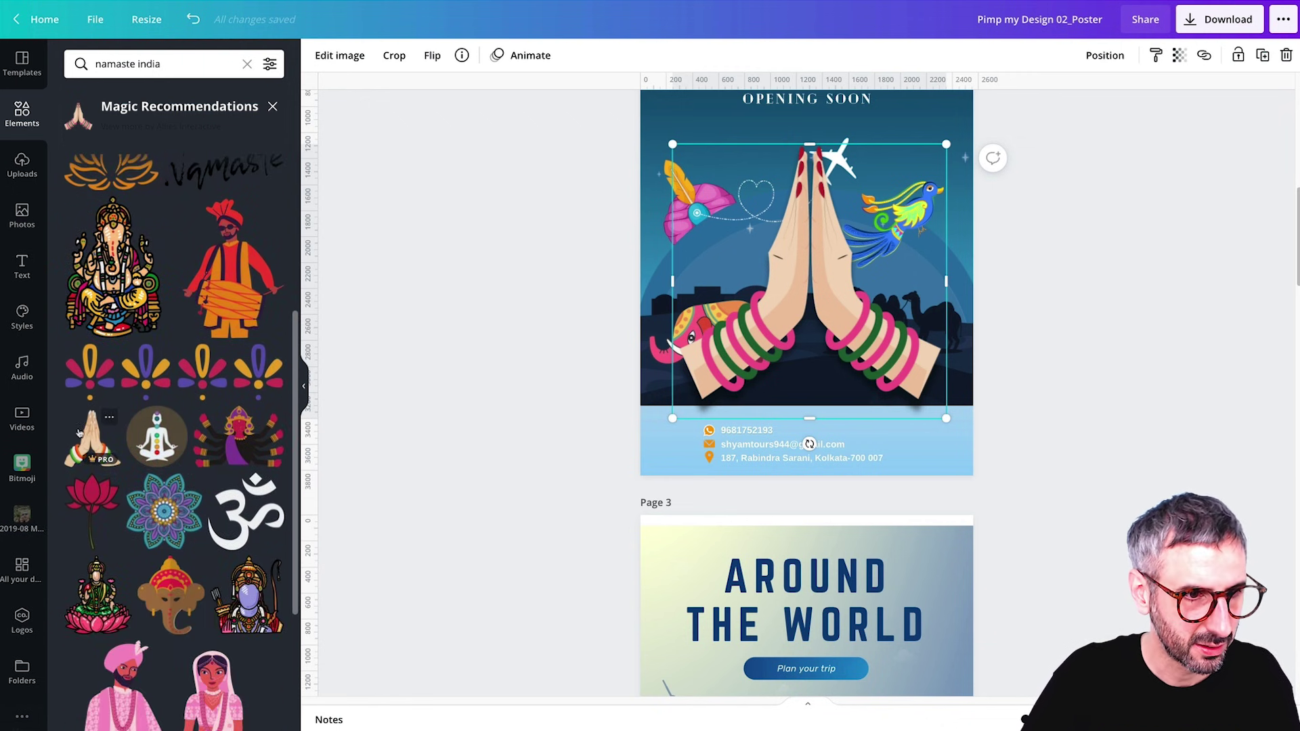
Replace the old hands with the tricolour-bangle hands, centred, enlarged and resting on the scene's bottom edge.
{"action": "left_click_drag", "start_coordinate": [90, 442], "coordinate": [741, 331]}
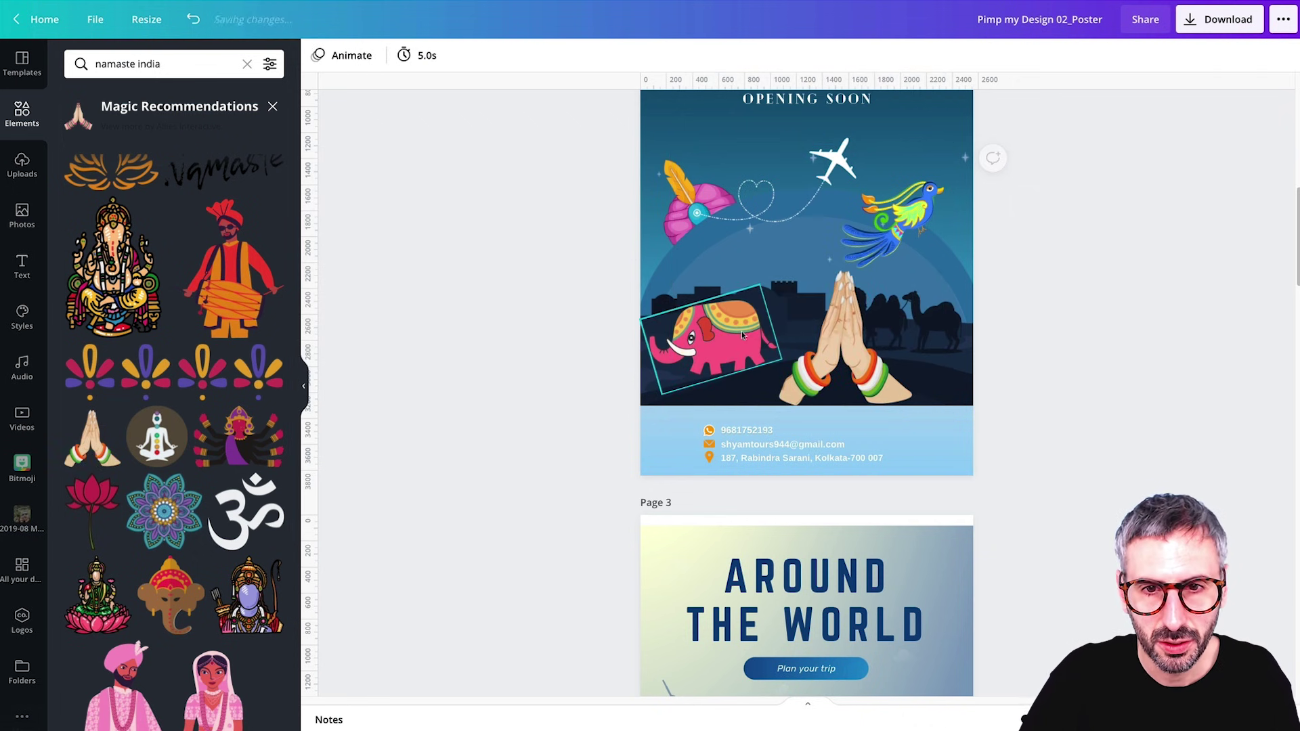
{"action": "scroll", "coordinate": [746, 330], "scroll_direction": "up", "scroll_amount": 2}
{"action": "mouse_move", "coordinate": [804, 448]}
{"action": "left_mouse_down"}
{"action": "mouse_move", "coordinate": [788, 443]}
{"action": "mouse_move", "coordinate": [790, 430]}
{"action": "left_mouse_up"}
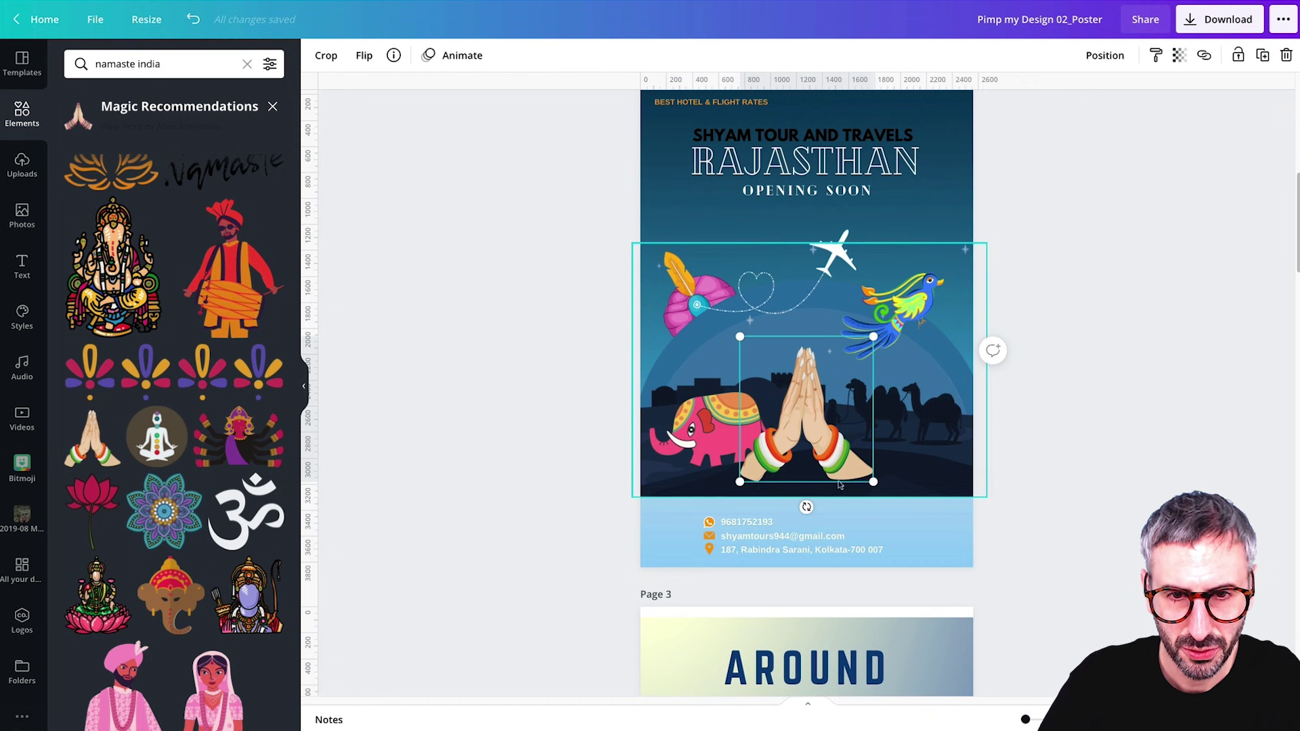
{"action": "left_click_drag", "start_coordinate": [873, 336], "coordinate": [957, 217]}
{"action": "left_click_drag", "start_coordinate": [830, 377], "coordinate": [788, 396]}
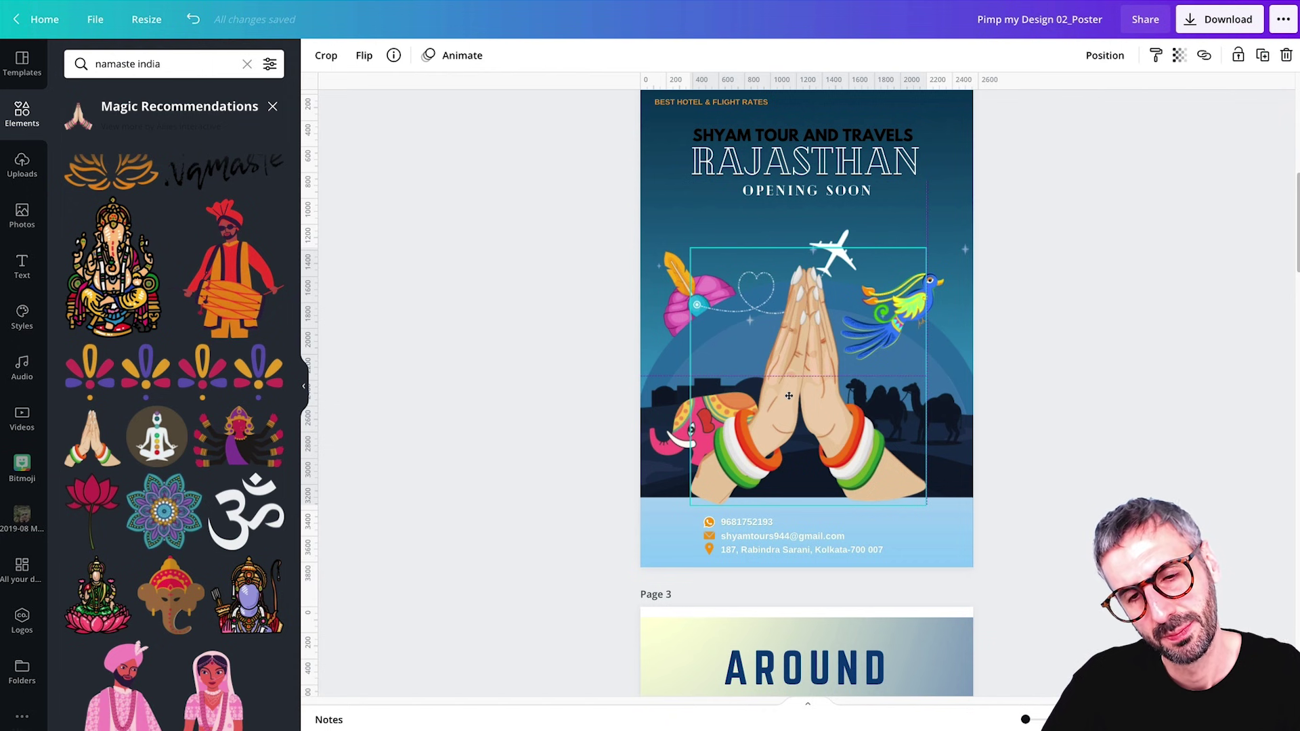
{"action": "scroll", "coordinate": [787, 393], "scroll_direction": "down", "scroll_amount": 5}
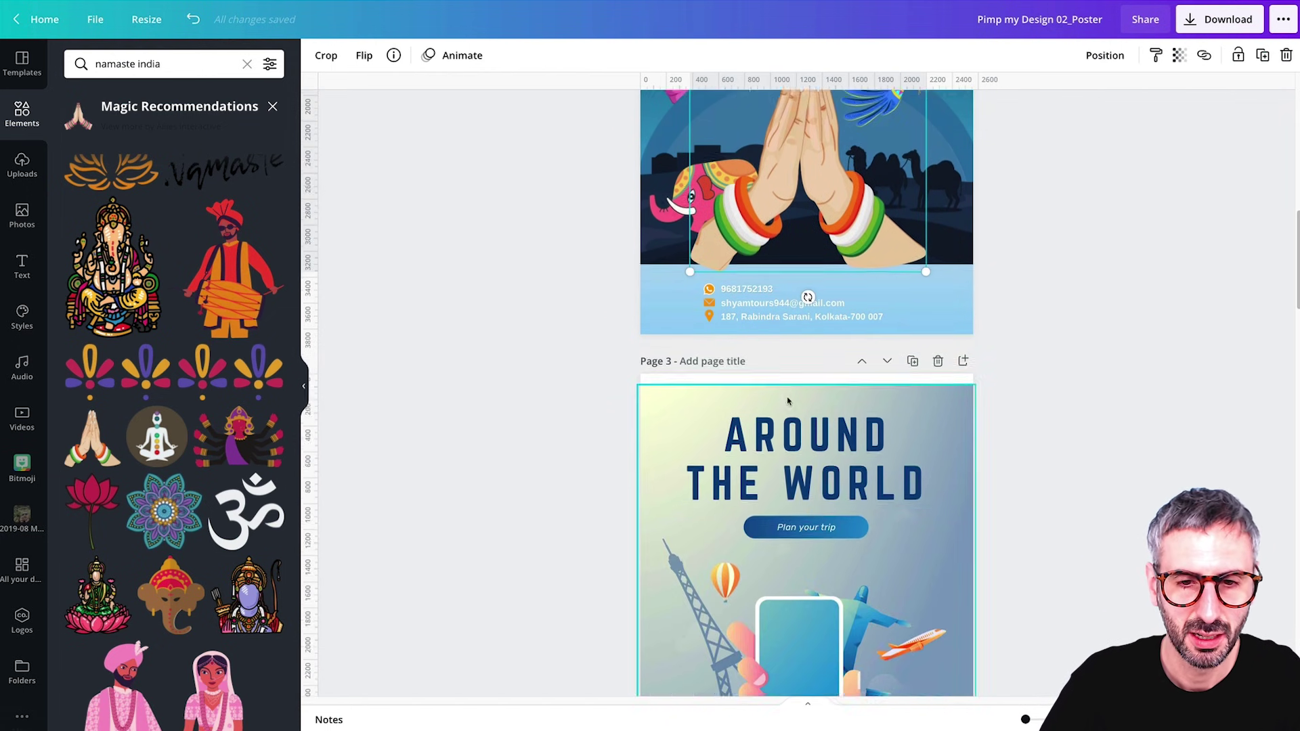
Delete all the Around the World elements from Page 3.
{"action": "scroll", "coordinate": [786, 392], "scroll_direction": "down", "scroll_amount": 3}
{"action": "scroll", "coordinate": [784, 394], "scroll_direction": "up", "scroll_amount": 2}
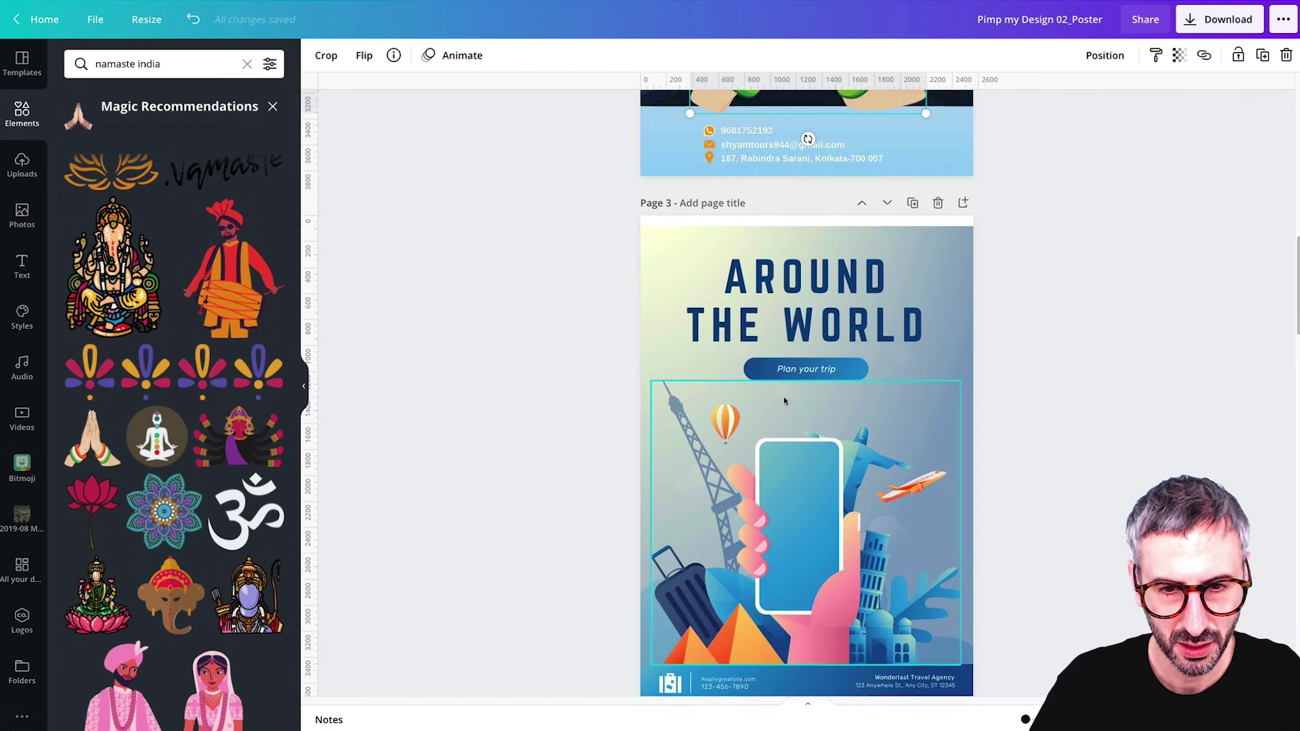
{"action": "left_click_drag", "start_coordinate": [572, 295], "coordinate": [998, 493]}
{"action": "key", "text": "Delete"}
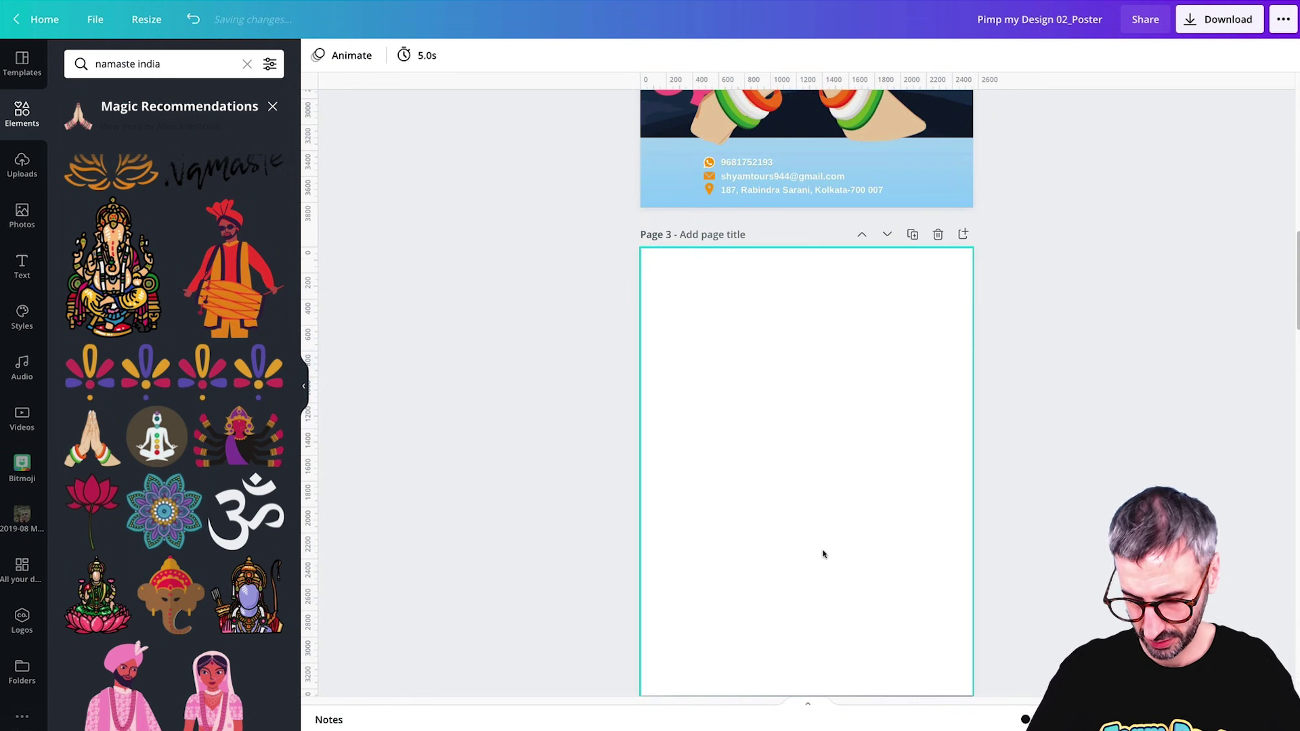
{"action": "scroll", "coordinate": [822, 555], "scroll_direction": "down", "scroll_amount": 3}
{"action": "scroll", "coordinate": [823, 555], "scroll_direction": "up", "scroll_amount": 5}
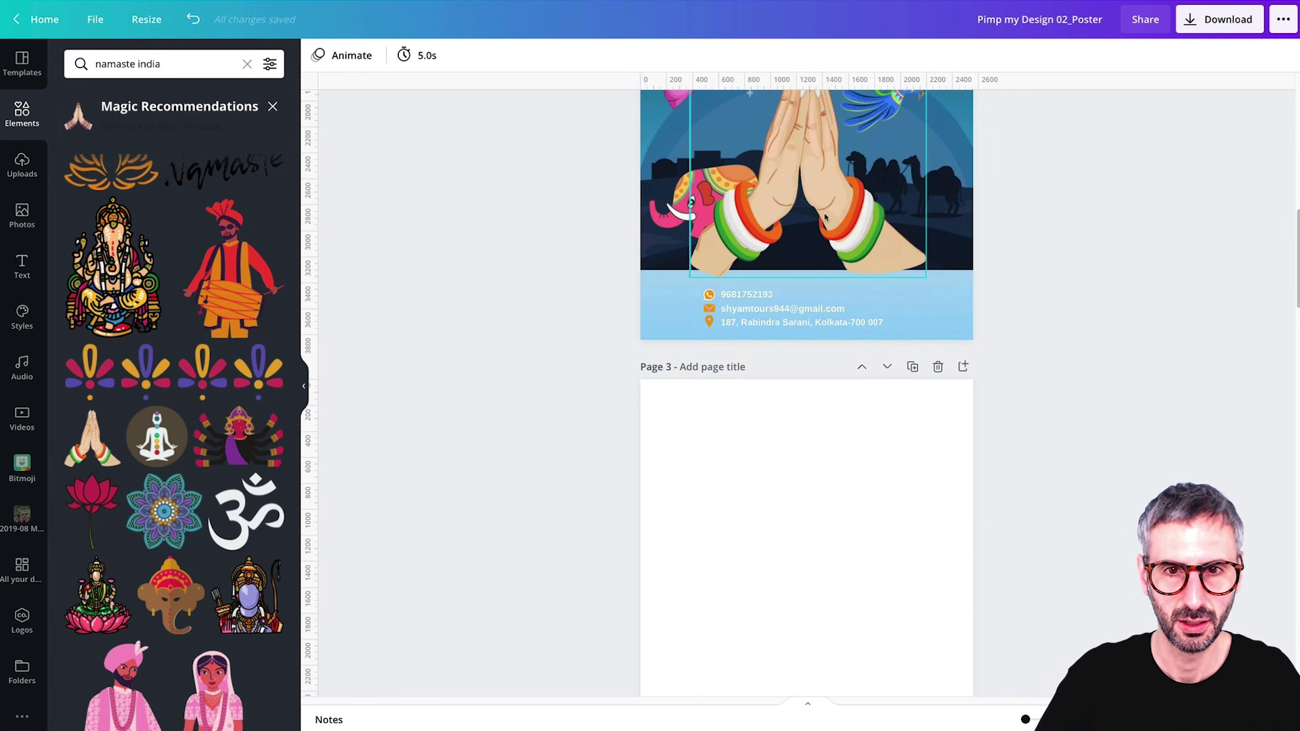
{"action": "scroll", "coordinate": [957, 372], "scroll_direction": "down", "scroll_amount": 5}
{"action": "scroll", "coordinate": [949, 377], "scroll_direction": "up", "scroll_amount": 4}
Place the tricolour namaste hands alone on the blank Page 3.
{"action": "left_click", "coordinate": [949, 377]}
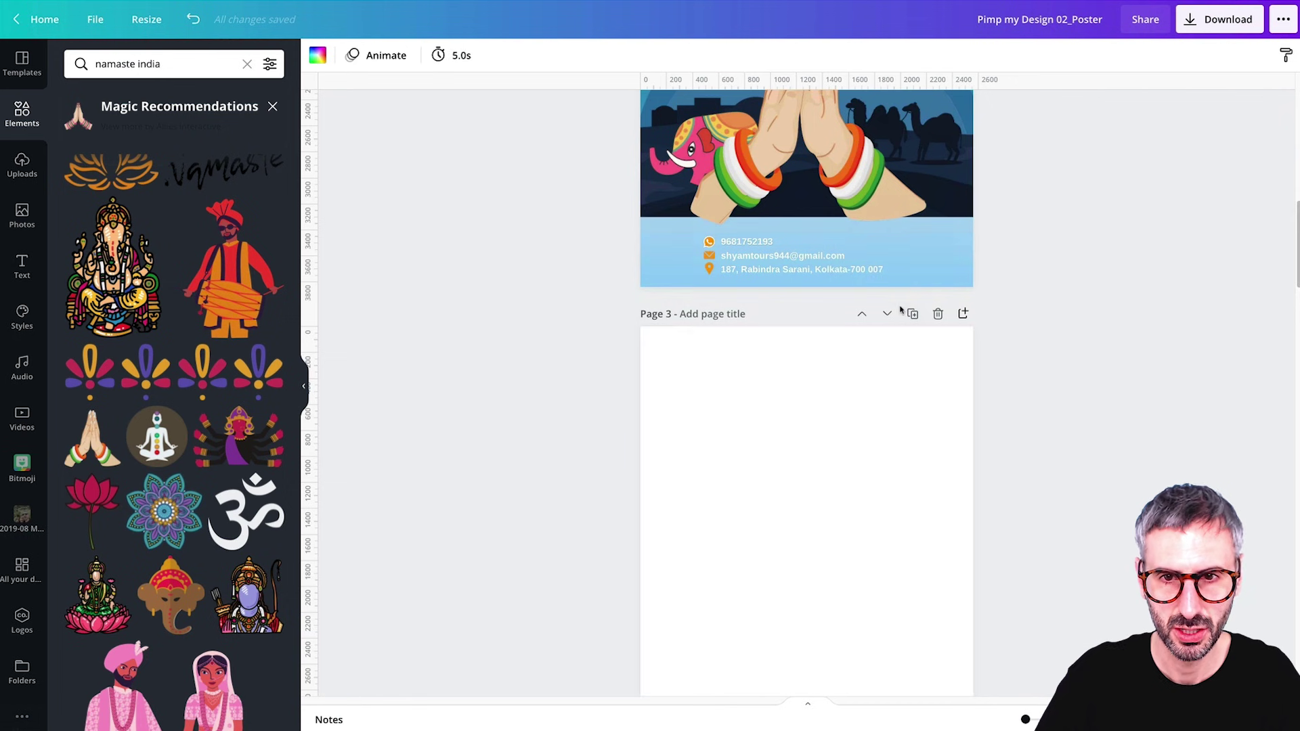
{"action": "scroll", "coordinate": [887, 334], "scroll_direction": "down", "scroll_amount": 5}
{"action": "scroll", "coordinate": [887, 334], "scroll_direction": "up", "scroll_amount": 9}
{"action": "left_click_drag", "start_coordinate": [800, 276], "coordinate": [806, 459]}
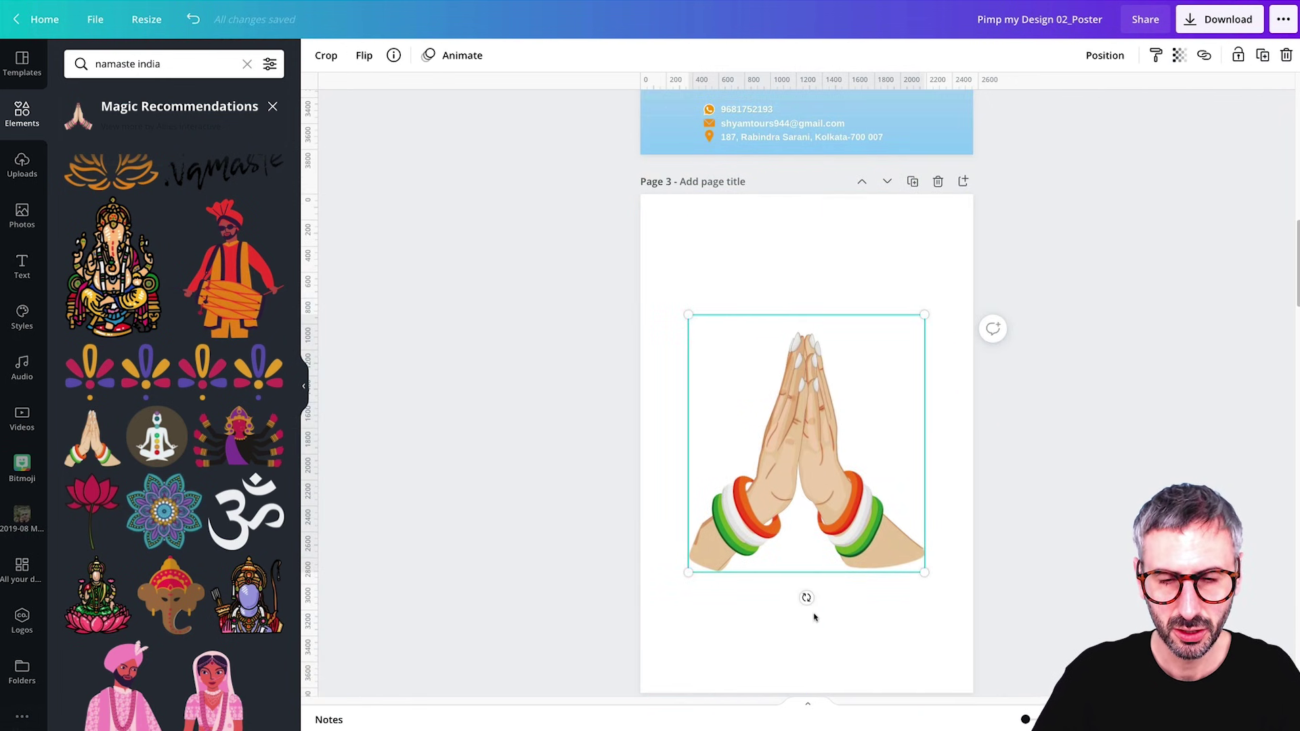
{"action": "left_click", "coordinate": [814, 628]}
{"action": "left_click", "coordinate": [812, 480]}
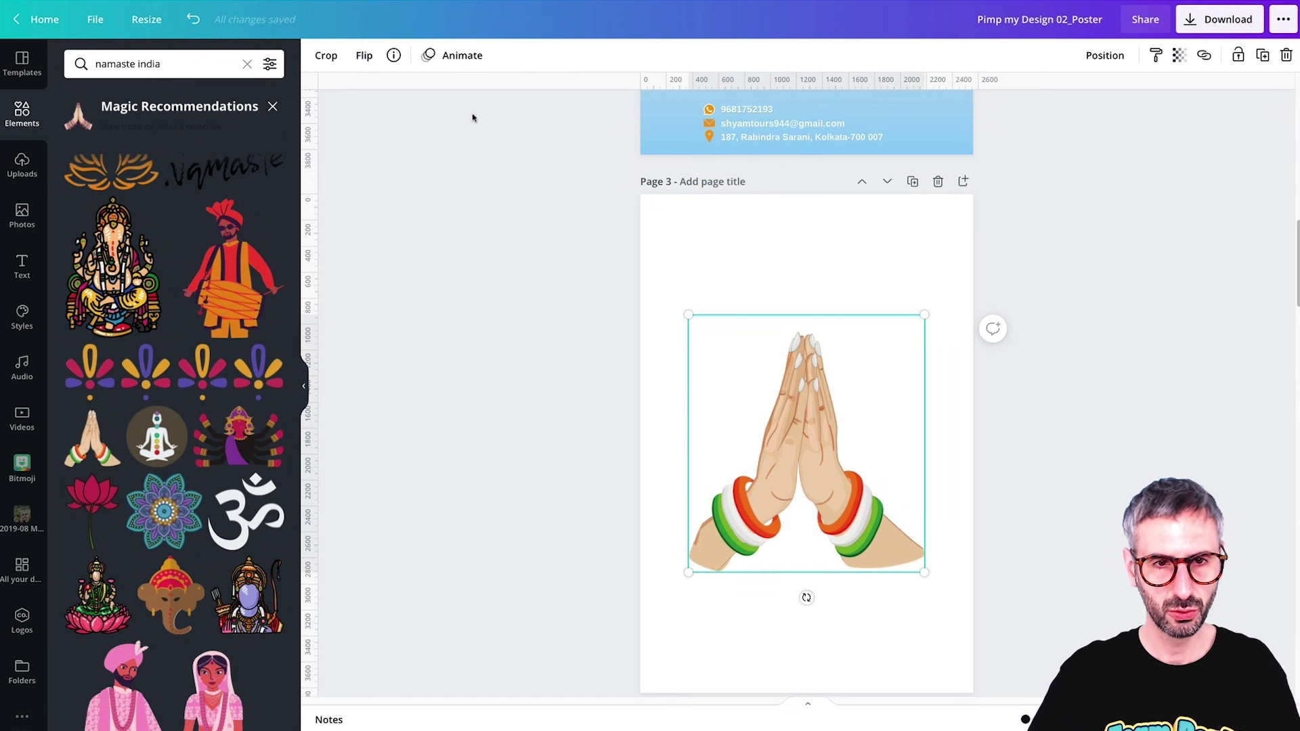
{"action": "left_click", "coordinate": [863, 308]}
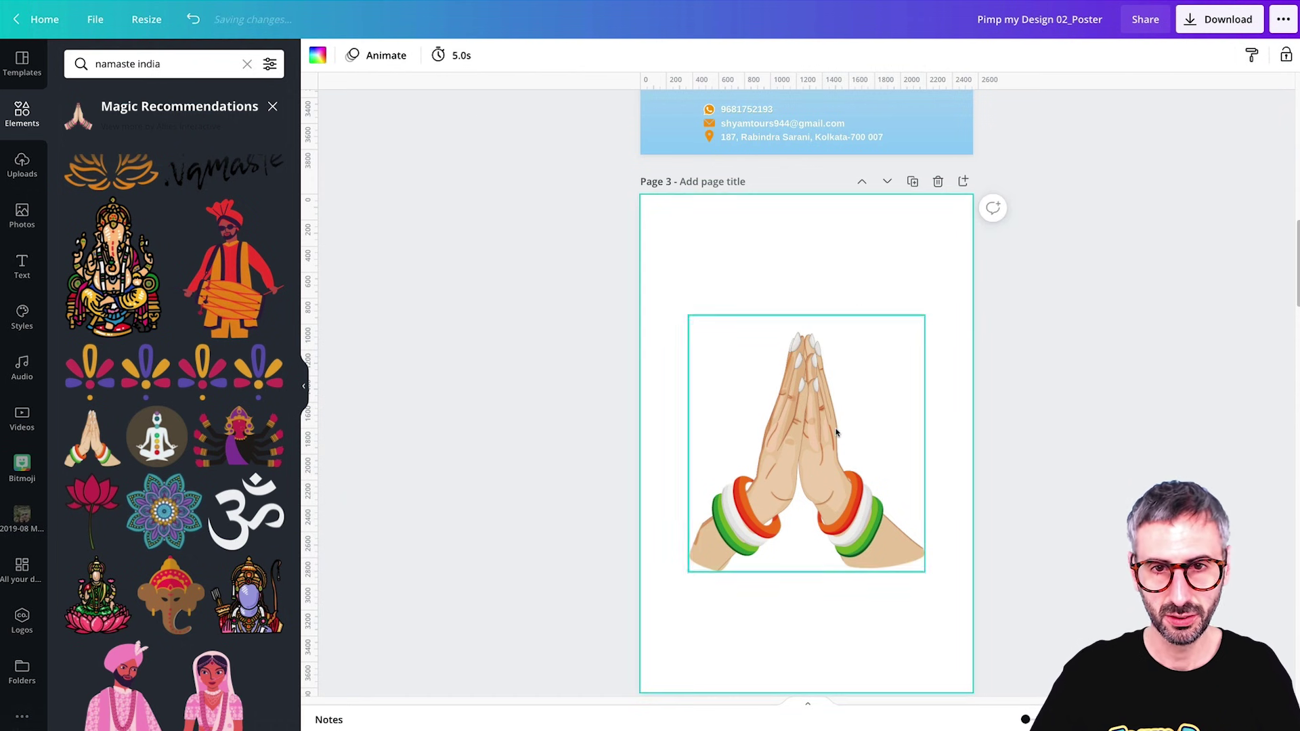
{"action": "left_click", "coordinate": [838, 432]}
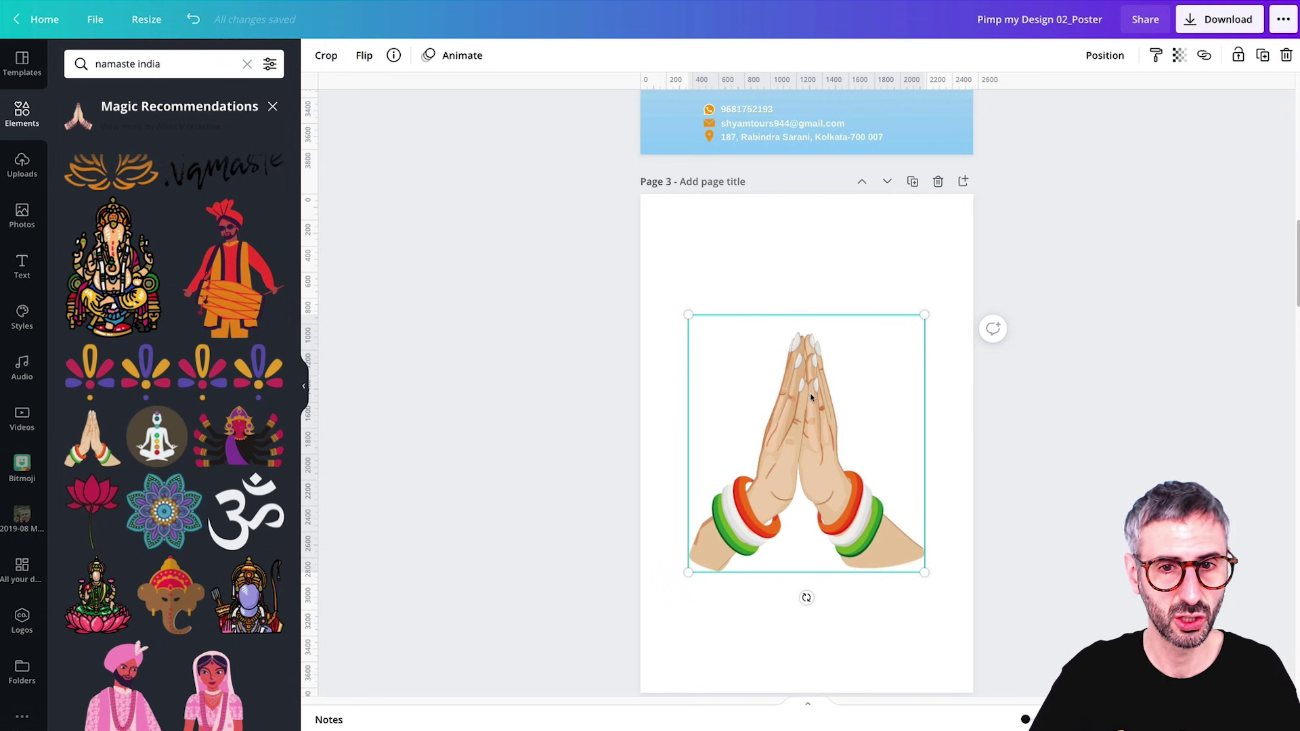
{"action": "left_click", "coordinate": [793, 361]}
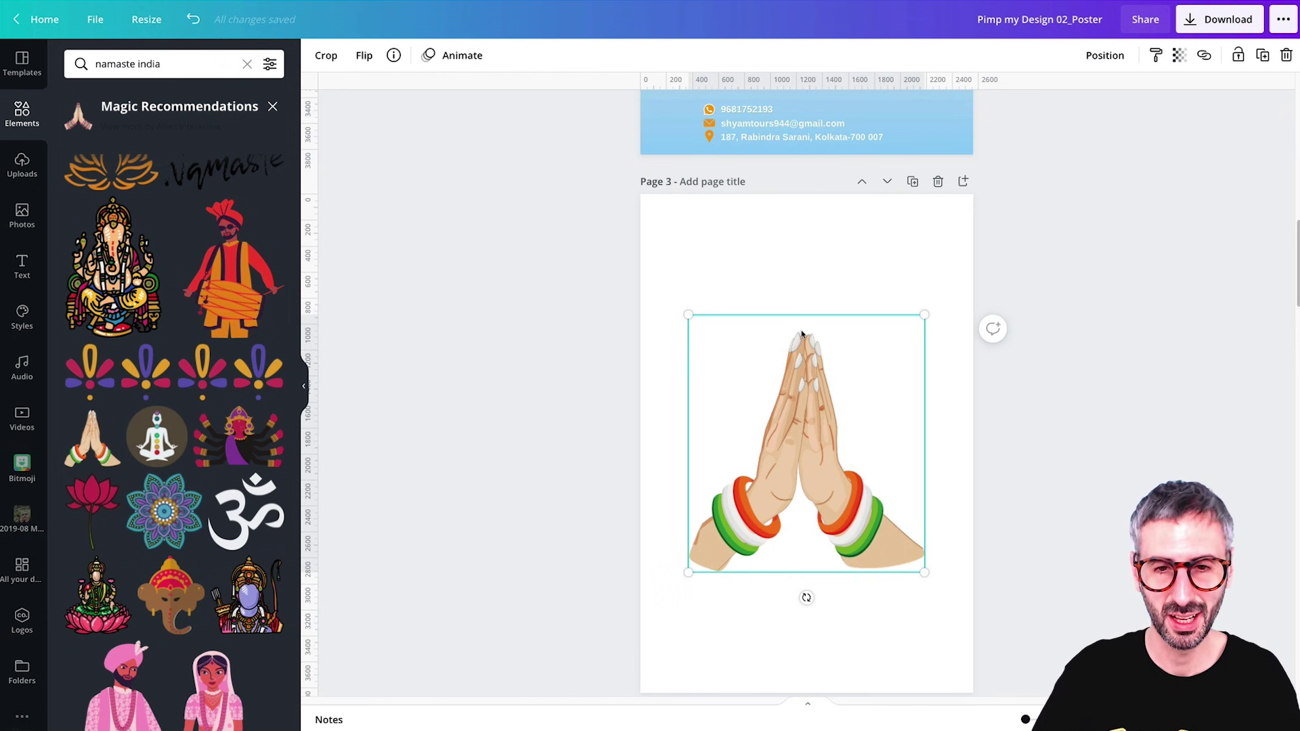
{"action": "left_click", "coordinate": [865, 304]}
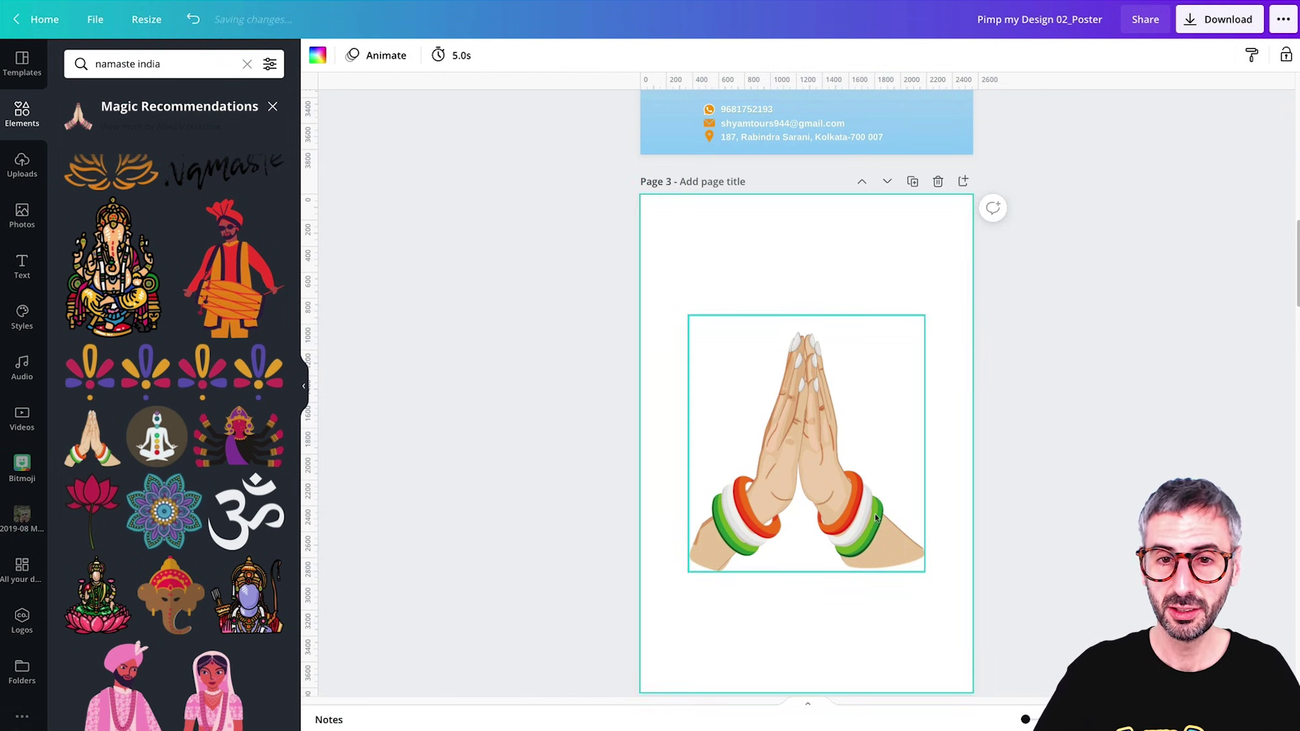
{"action": "left_click", "coordinate": [813, 411]}
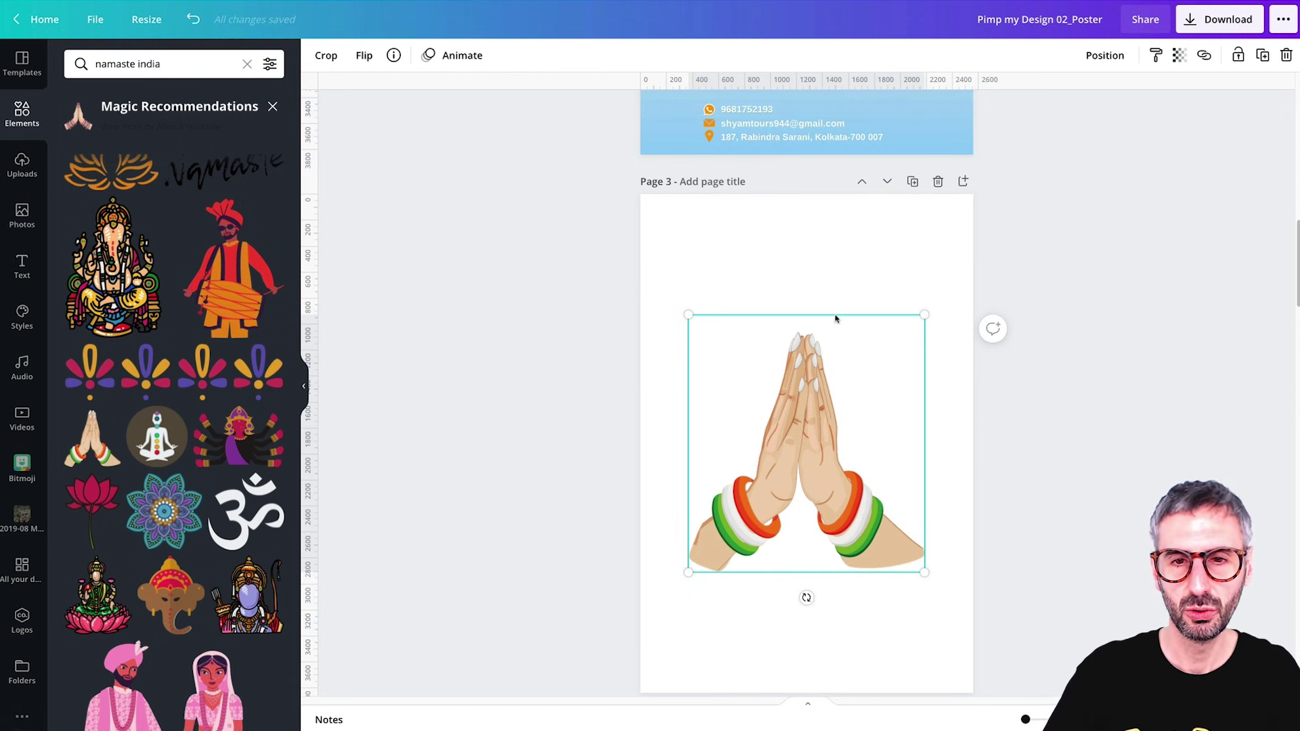
{"action": "left_click", "coordinate": [821, 251]}
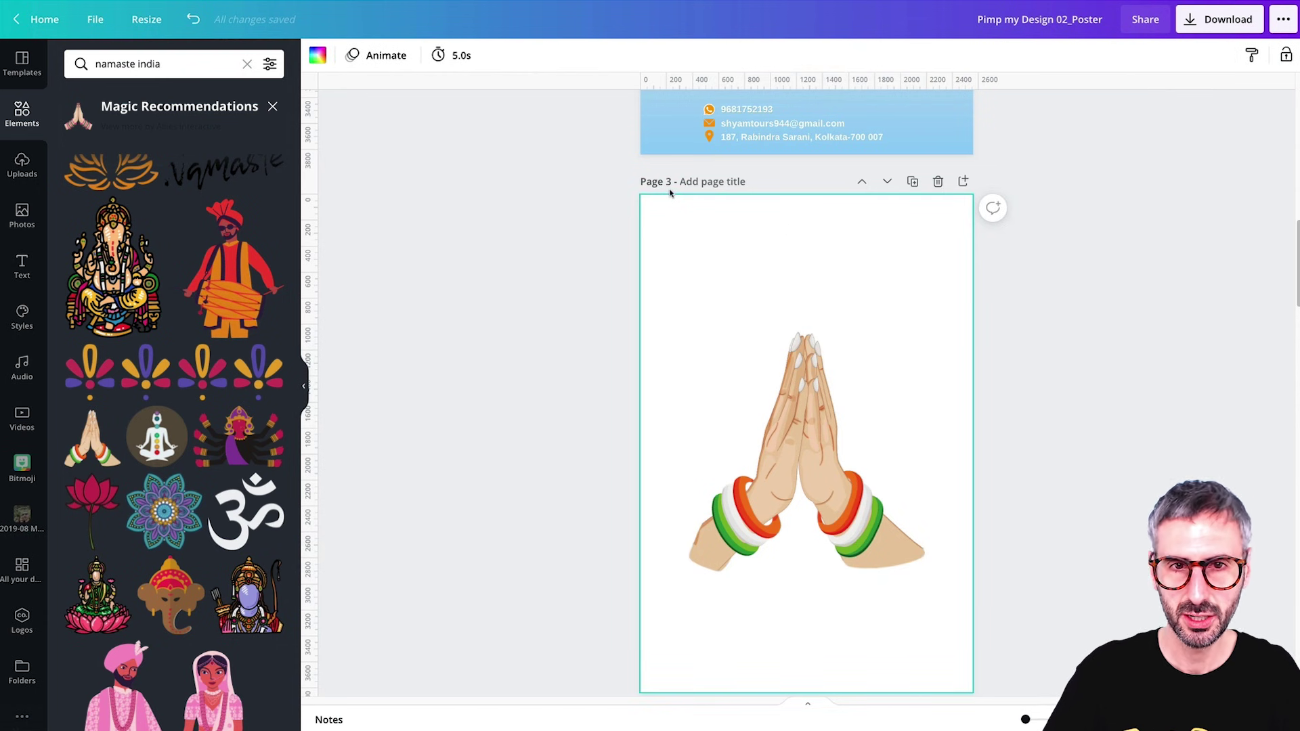
Download only page 3 as a PNG.
{"action": "left_click", "coordinate": [1215, 20]}
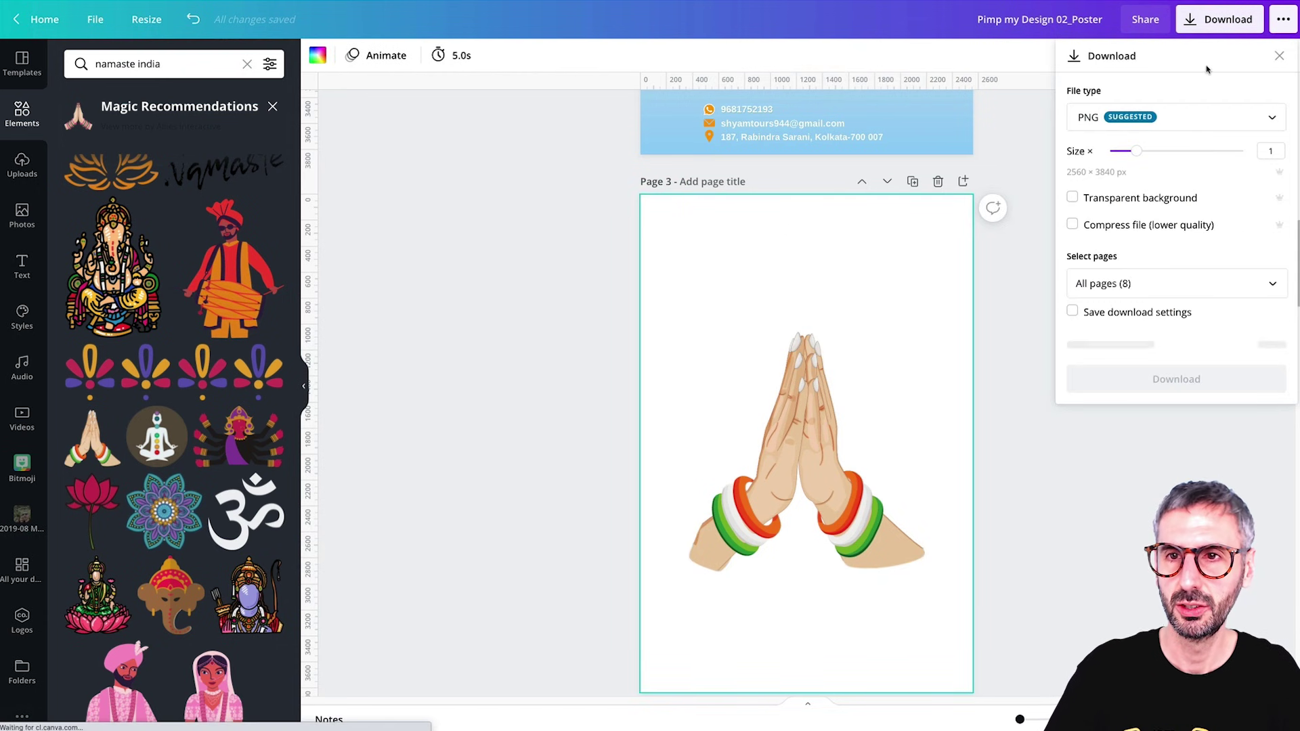
{"action": "left_click", "coordinate": [1155, 289]}
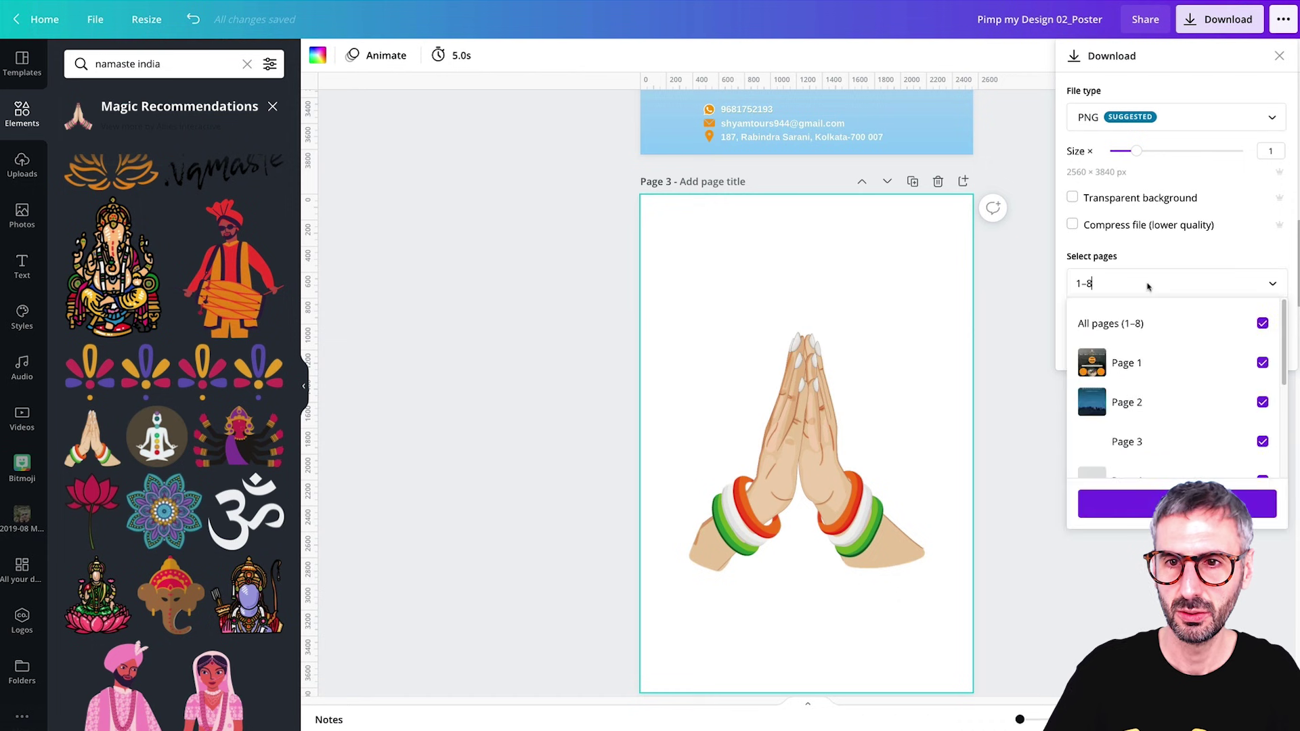
{"action": "type", "text": "3"}
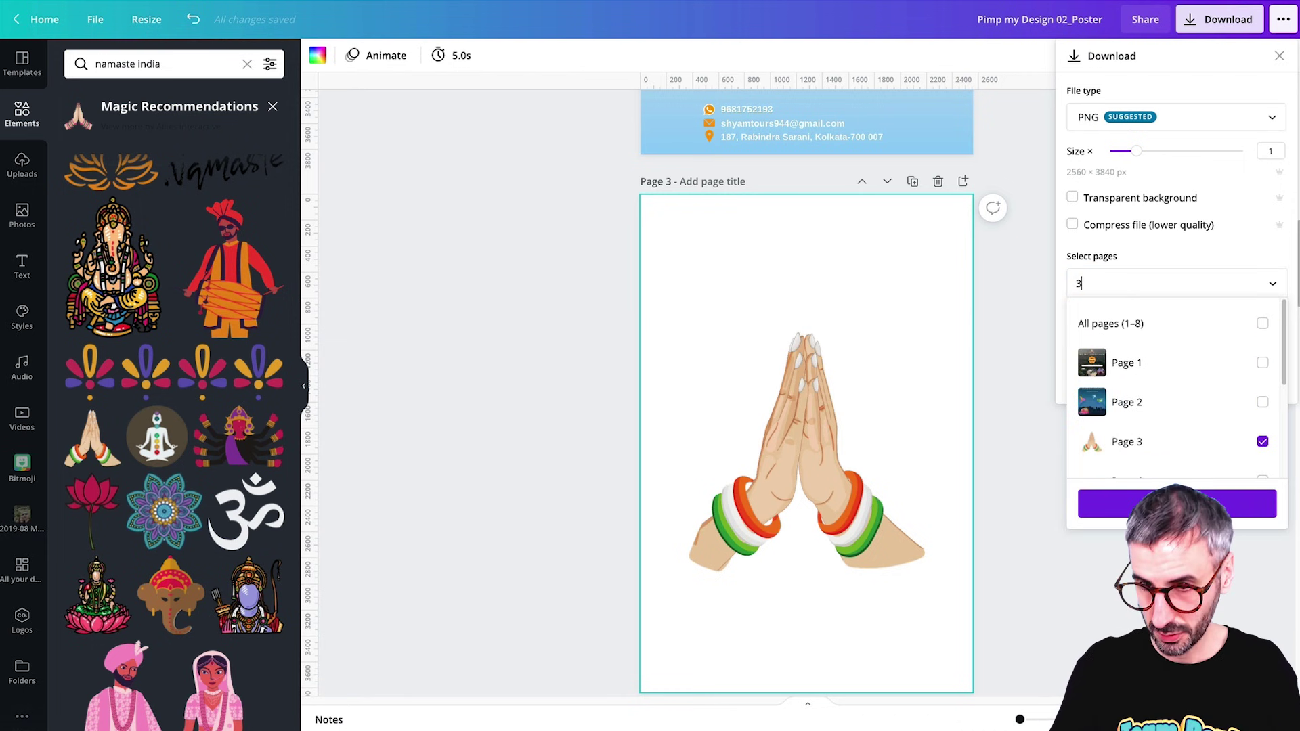
{"action": "left_click", "coordinate": [1071, 206]}
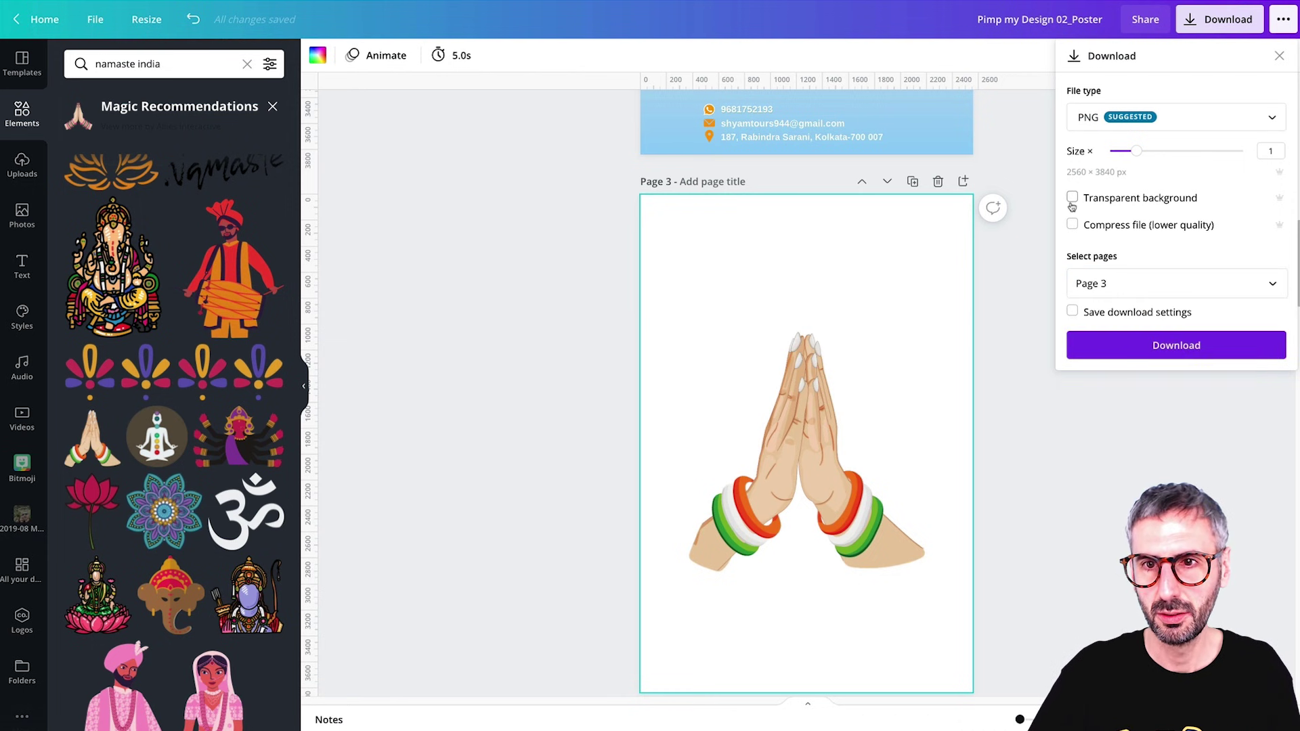
{"action": "left_click", "coordinate": [1115, 352]}
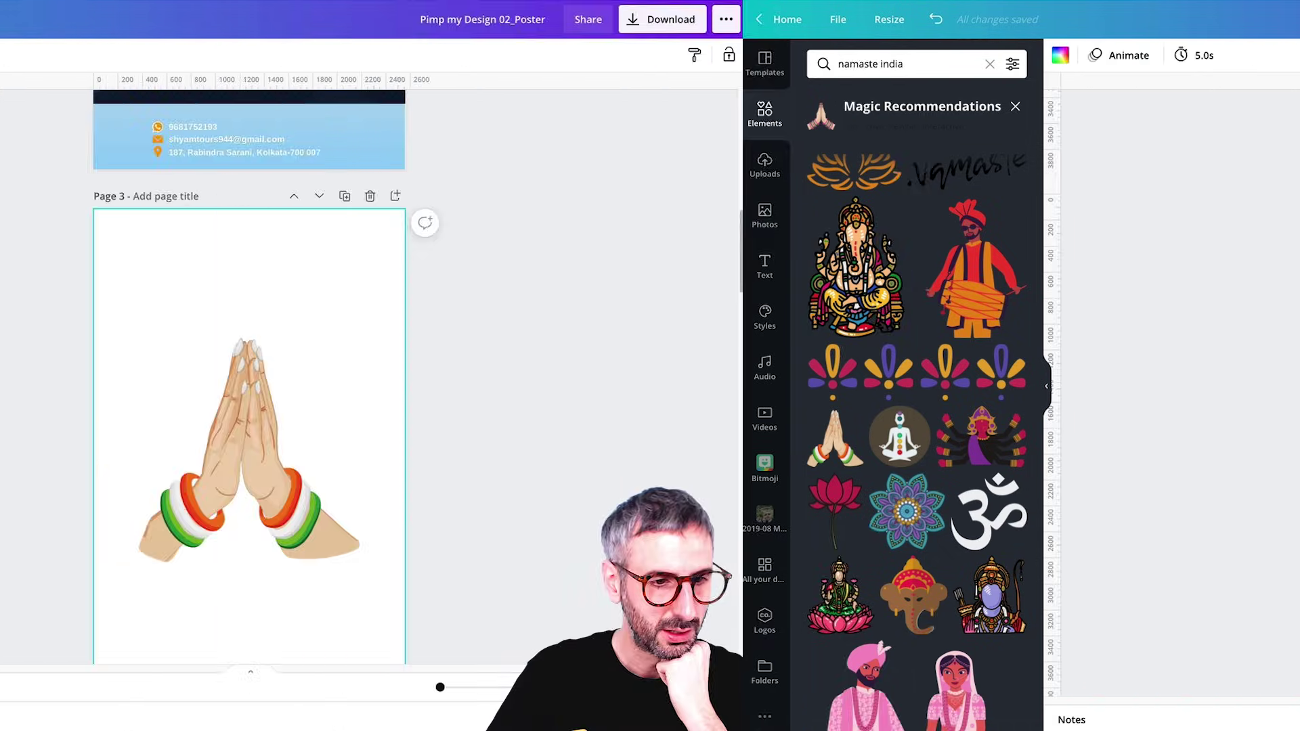
Upload the namaste PNG, add it to page 2, trim its top and bottom, enlarge it over the desert scene.
{"action": "left_click_drag", "start_coordinate": [62, 717], "coordinate": [119, 423]}
{"action": "left_click_drag", "start_coordinate": [135, 247], "coordinate": [136, 246]}
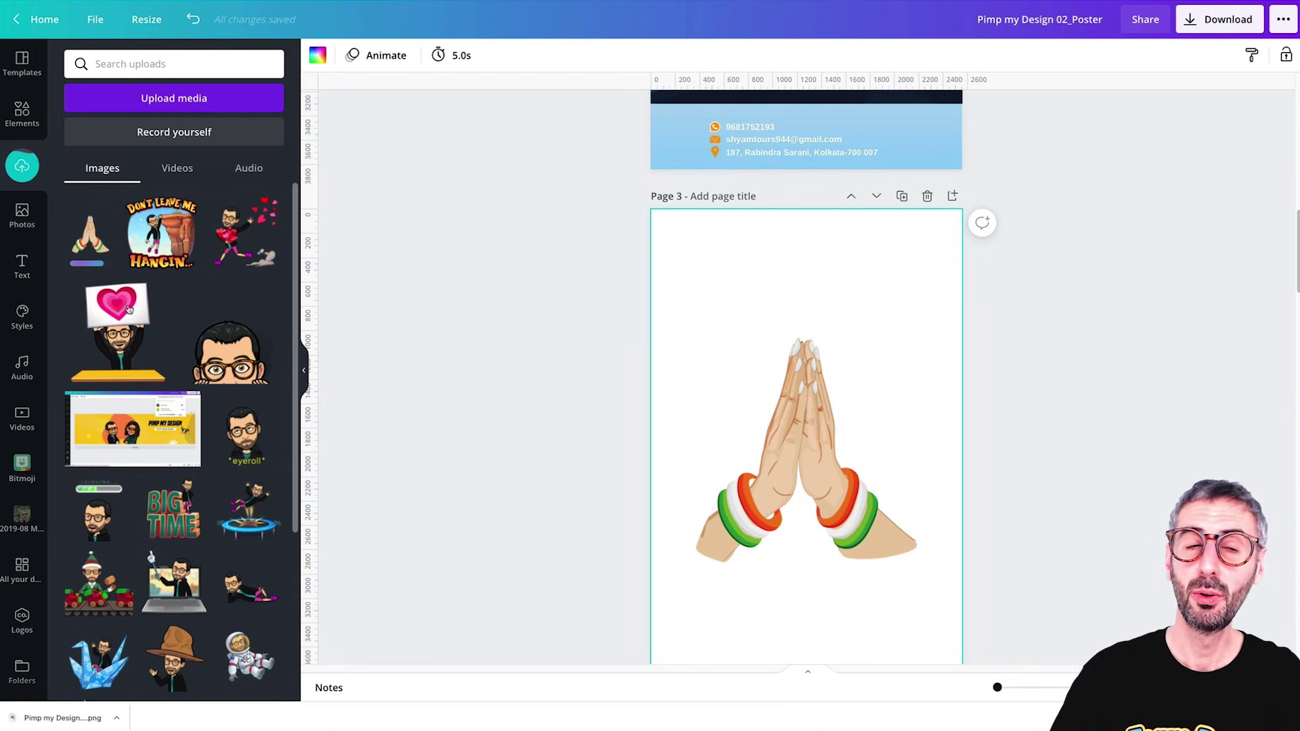
{"action": "scroll", "coordinate": [980, 443], "scroll_direction": "up", "scroll_amount": 5}
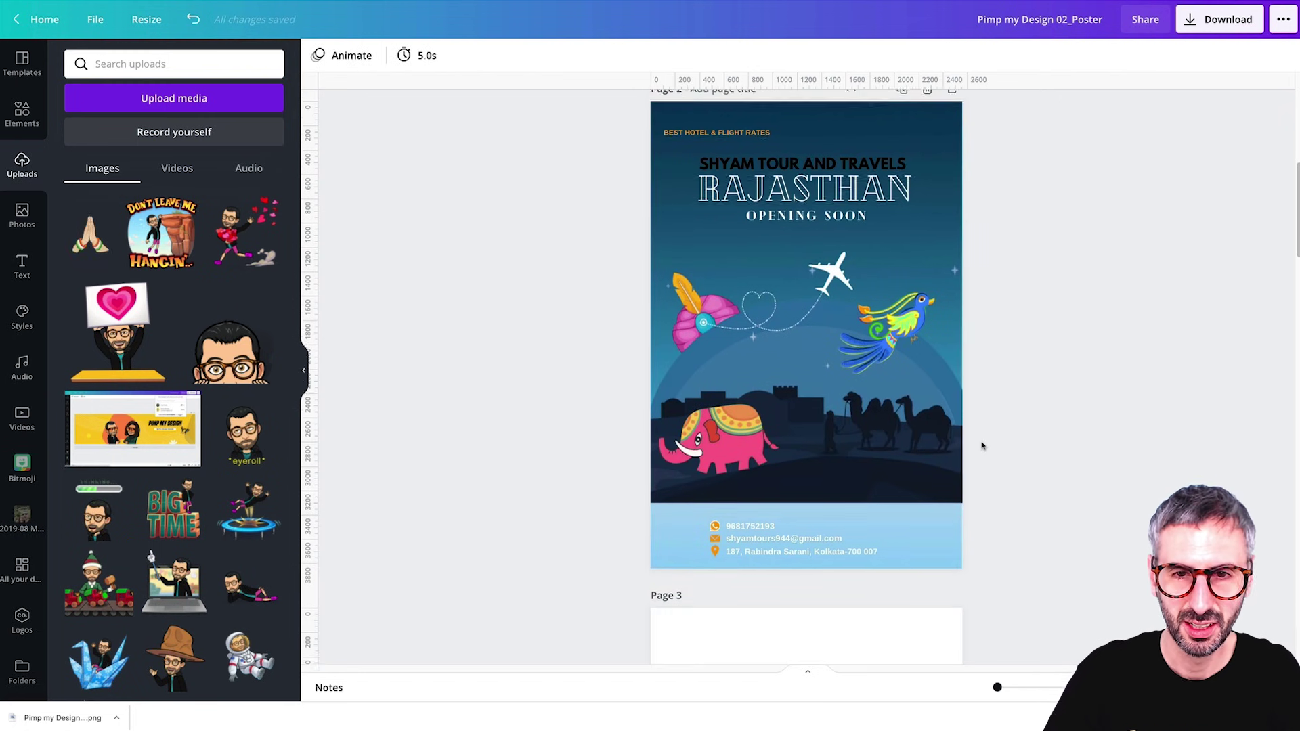
{"action": "left_click", "coordinate": [90, 233]}
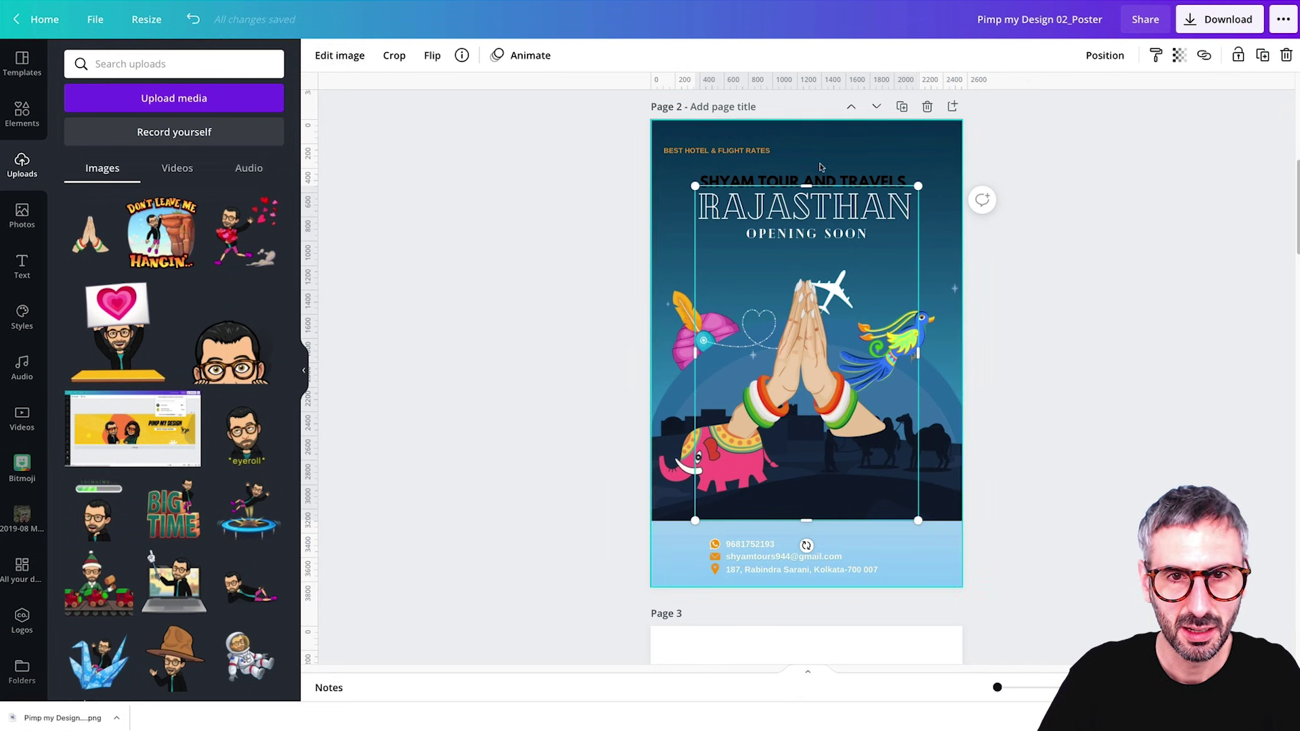
{"action": "left_click_drag", "start_coordinate": [812, 190], "coordinate": [823, 260]}
{"action": "left_click_drag", "start_coordinate": [809, 523], "coordinate": [810, 456]}
{"action": "left_click_drag", "start_coordinate": [919, 457], "coordinate": [1035, 572]}
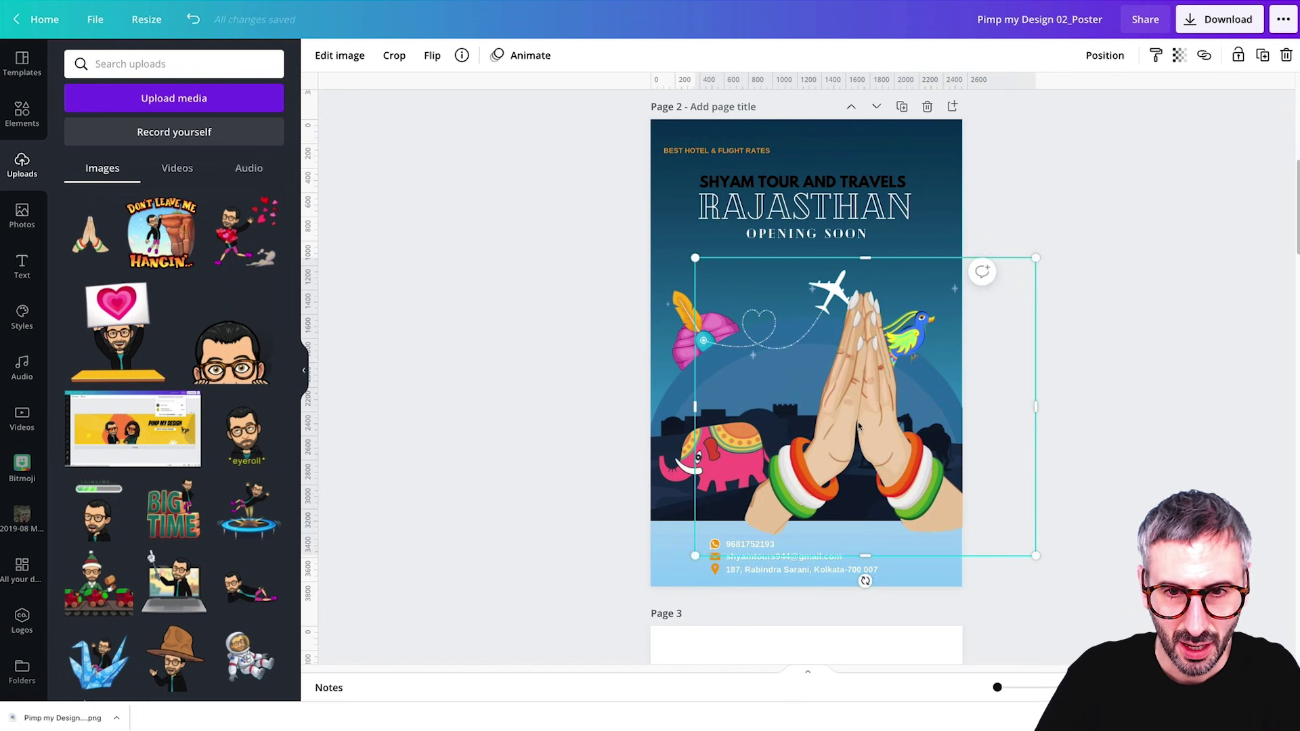
{"action": "left_click_drag", "start_coordinate": [853, 422], "coordinate": [805, 405]}
Adjust the hands image to Brightness 31, Contrast 7 and Saturation -6.
{"action": "left_click", "coordinate": [340, 55]}
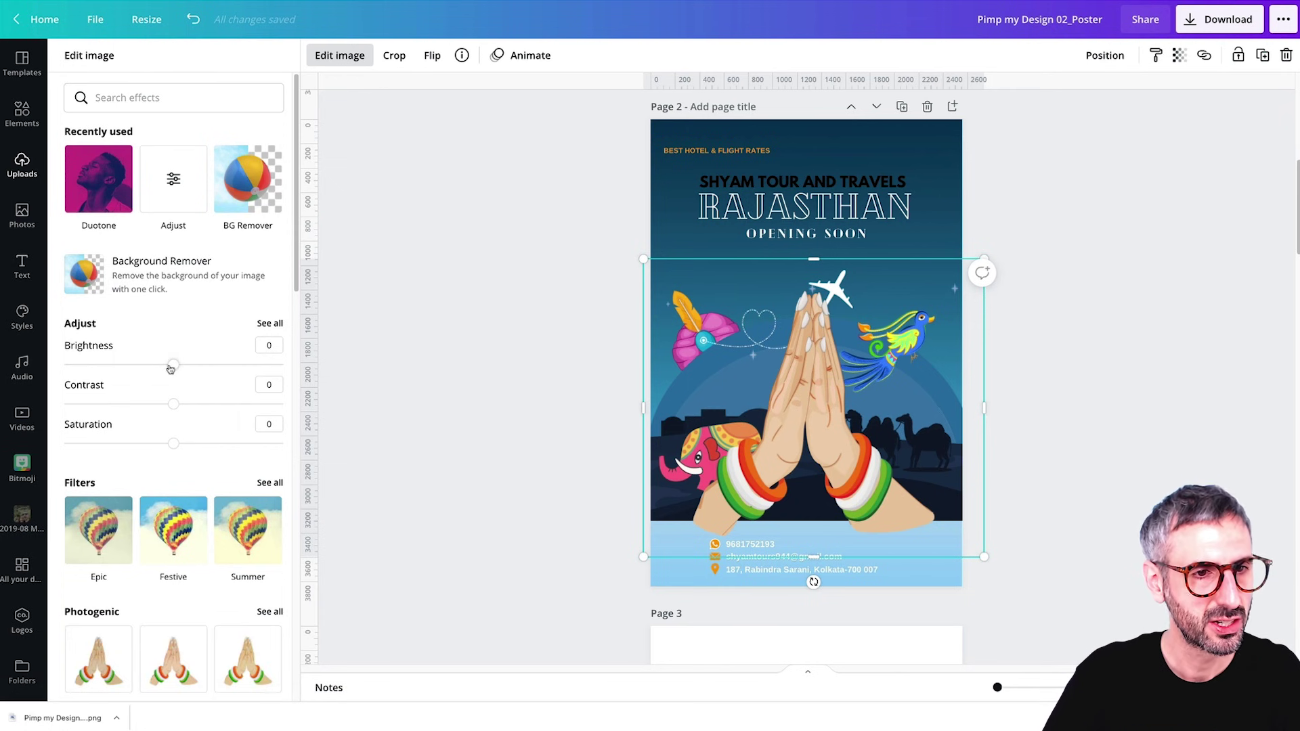
{"action": "left_click_drag", "start_coordinate": [171, 367], "coordinate": [208, 365]}
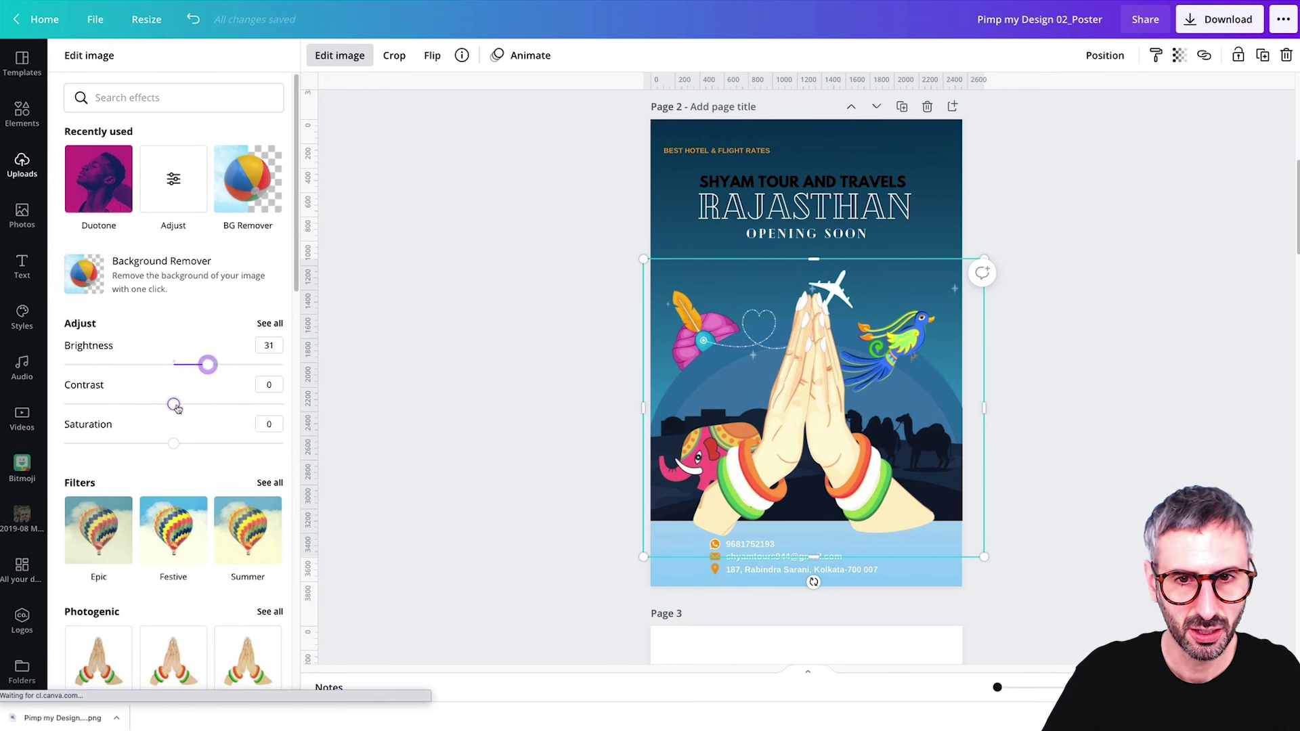
{"action": "mouse_move", "coordinate": [174, 405]}
{"action": "left_mouse_down"}
{"action": "mouse_move", "coordinate": [235, 403]}
{"action": "mouse_move", "coordinate": [166, 405]}
{"action": "left_mouse_up"}
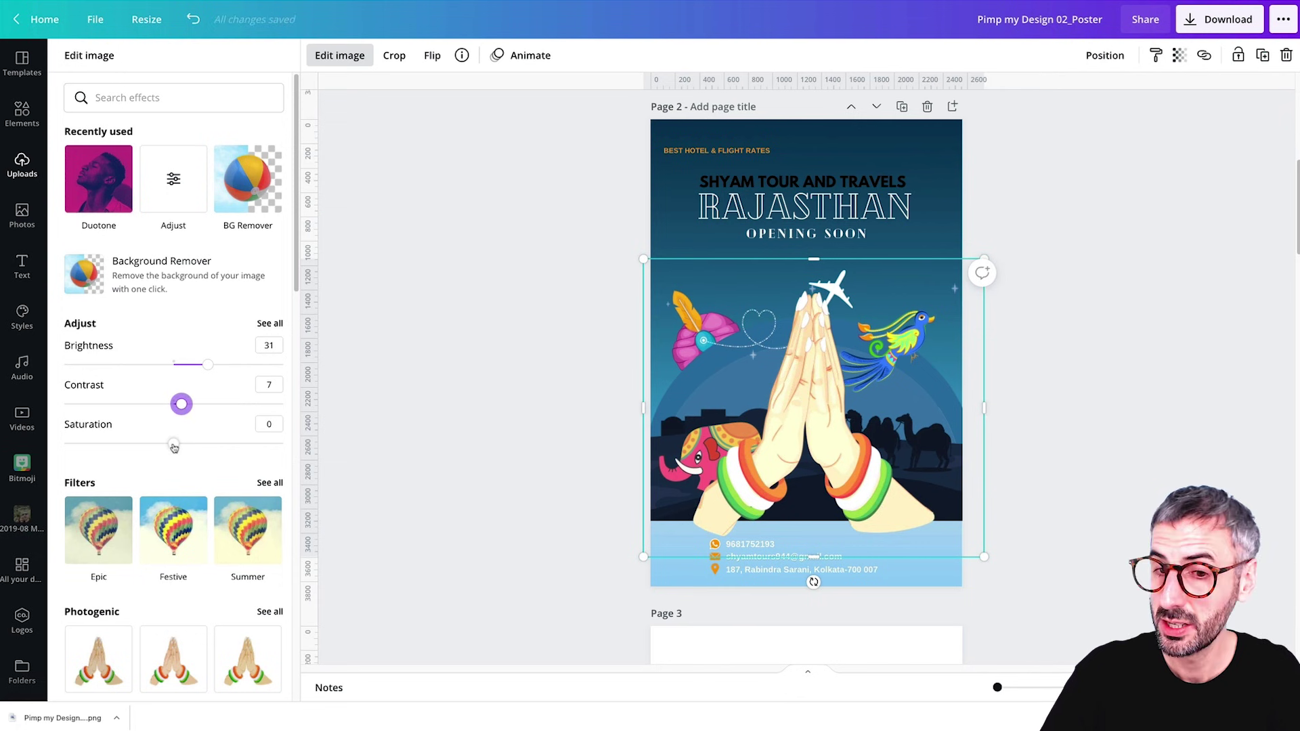
{"action": "left_click_drag", "start_coordinate": [174, 445], "coordinate": [17, 434]}
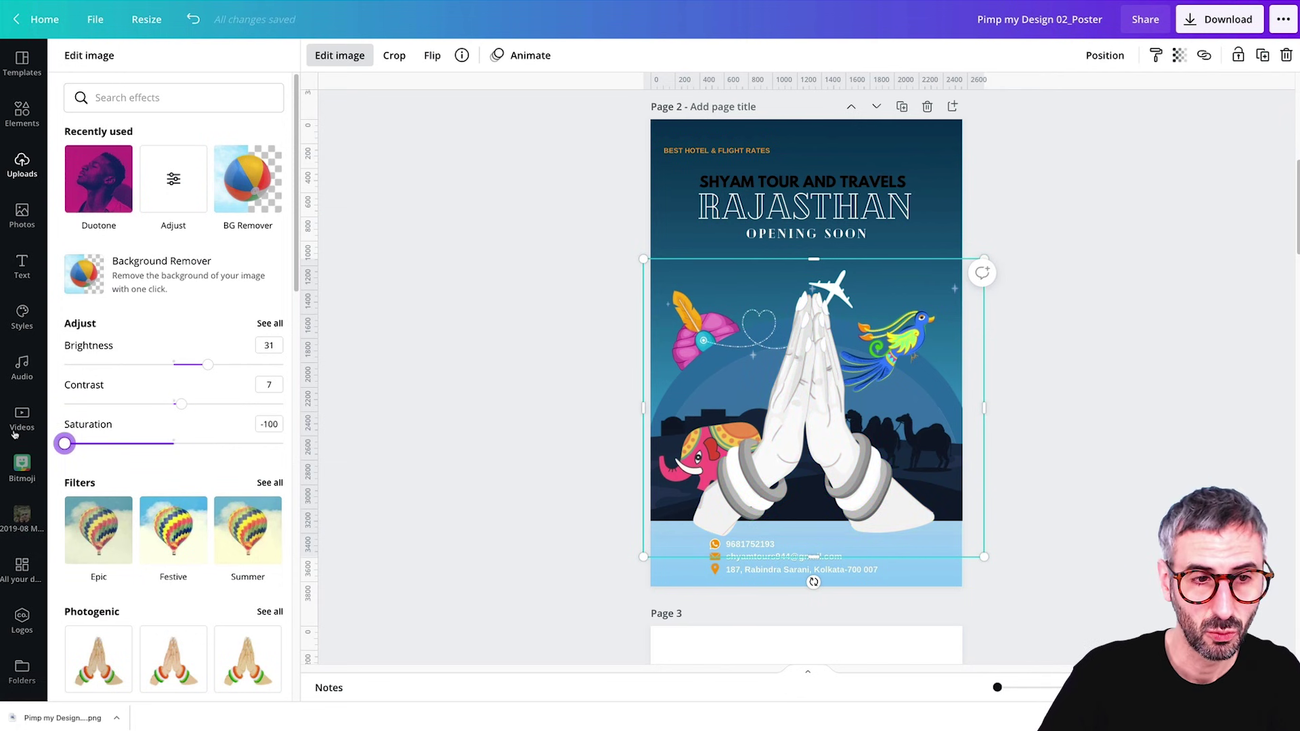
{"action": "left_click", "coordinate": [167, 444]}
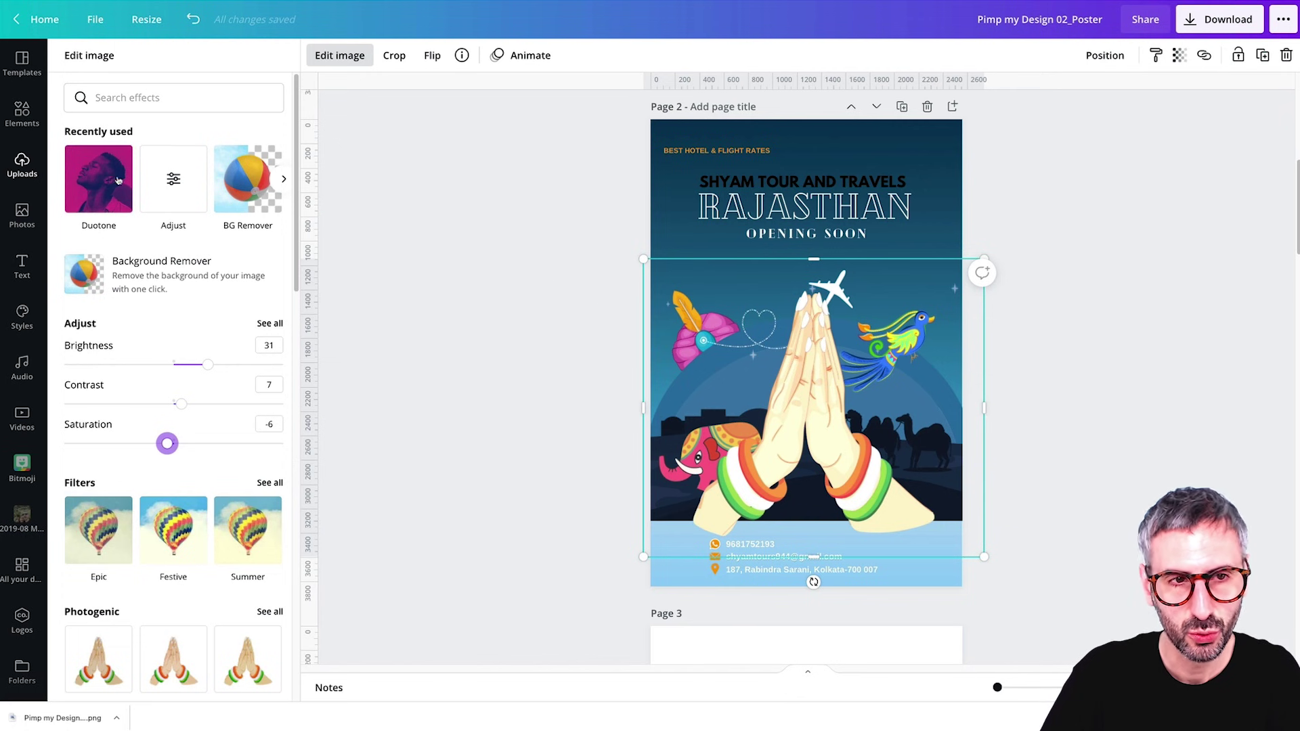
Apply the Peppermint duotone to the hands image.
{"action": "left_click", "coordinate": [96, 191]}
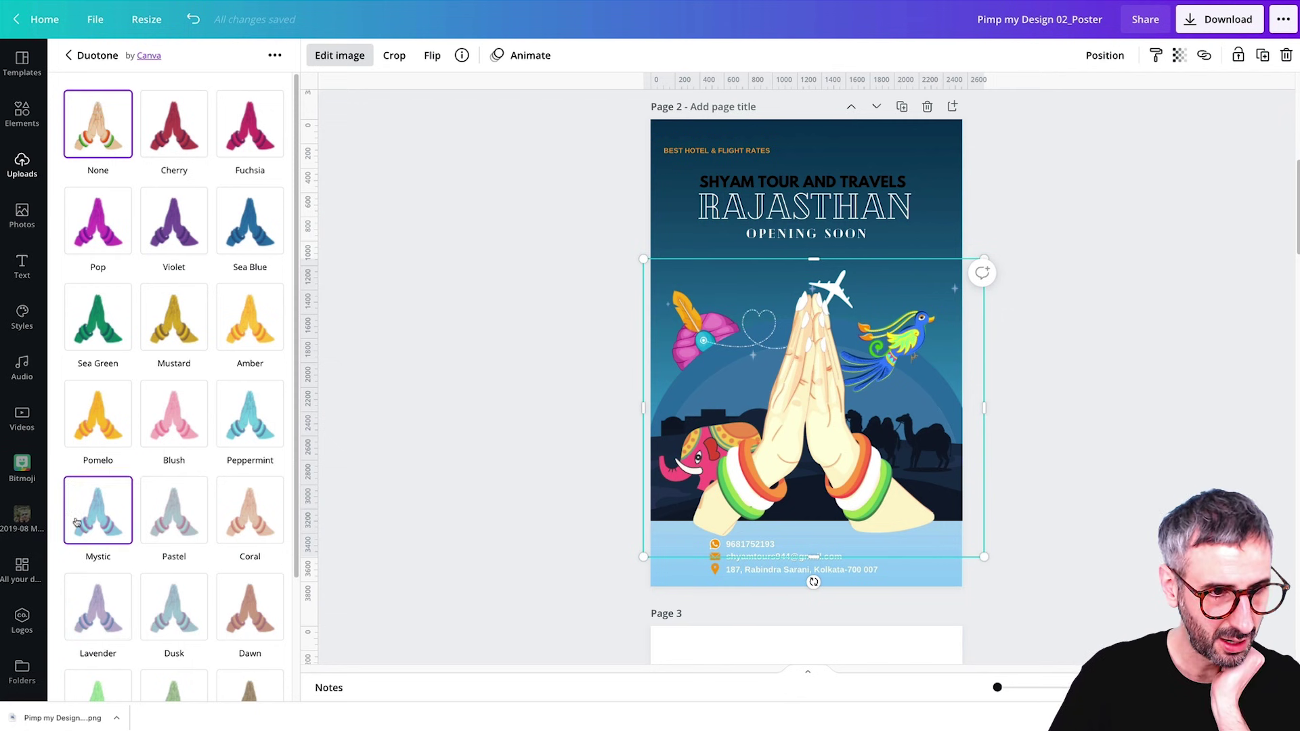
{"action": "left_click", "coordinate": [241, 417]}
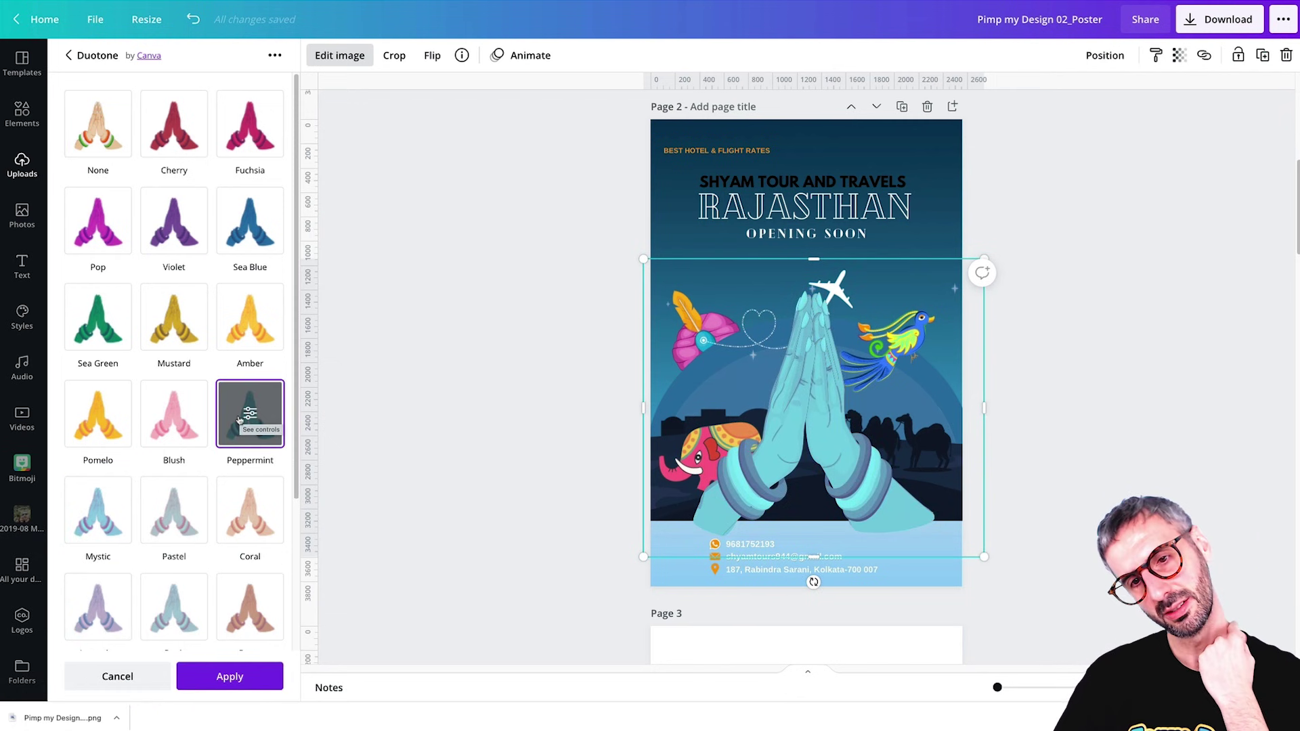
{"action": "left_click", "coordinate": [100, 531]}
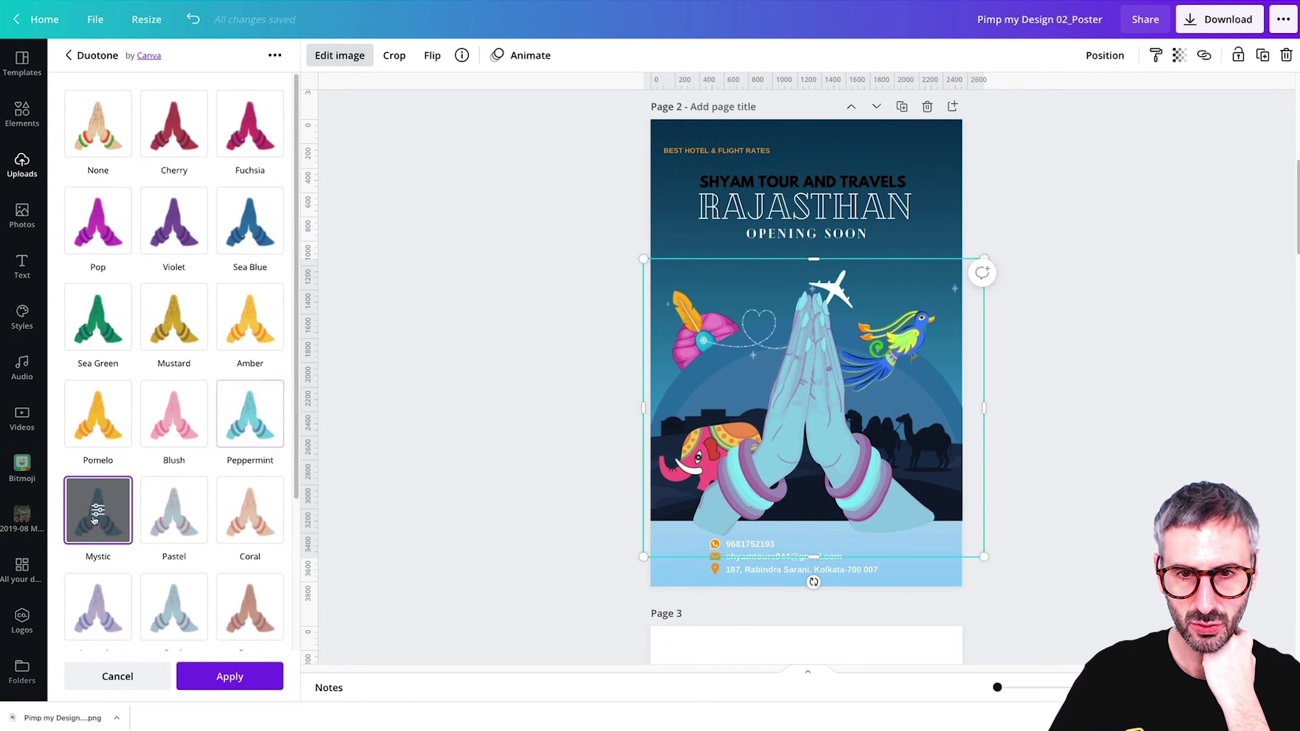
{"action": "left_click", "coordinate": [254, 417]}
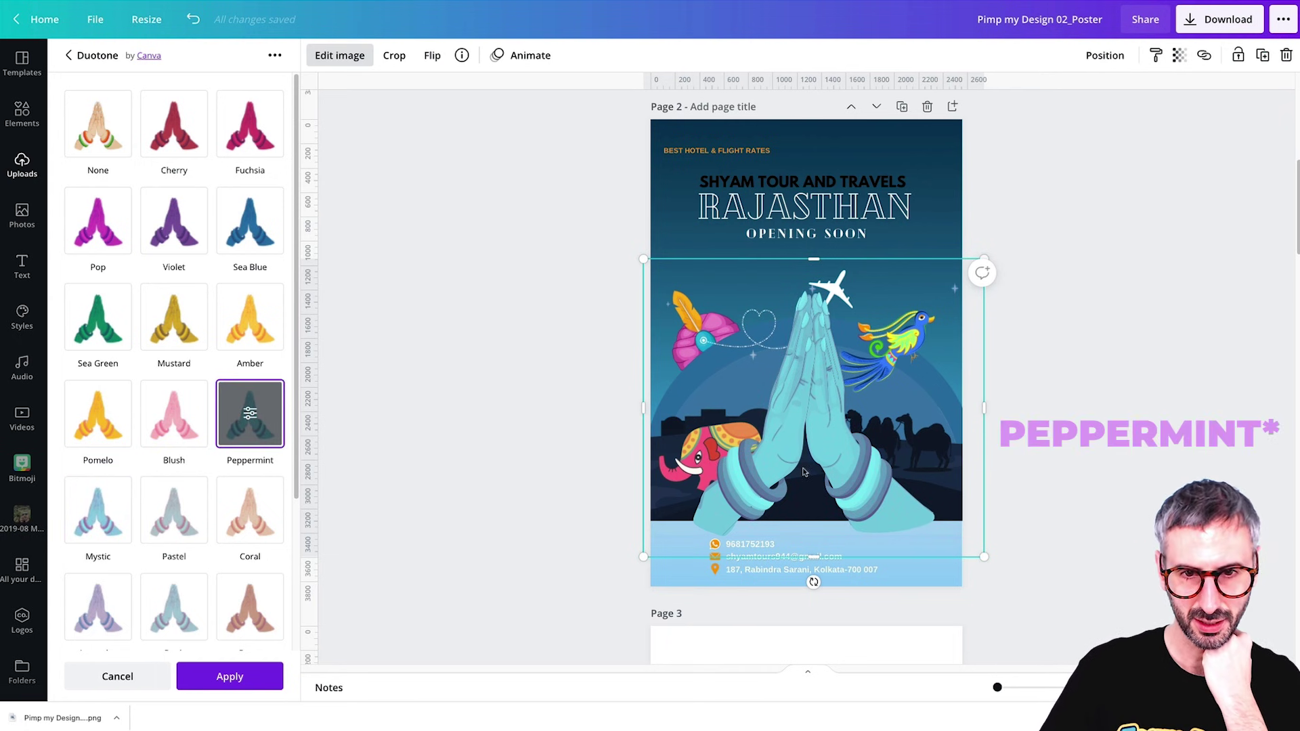
{"action": "left_click", "coordinate": [231, 676]}
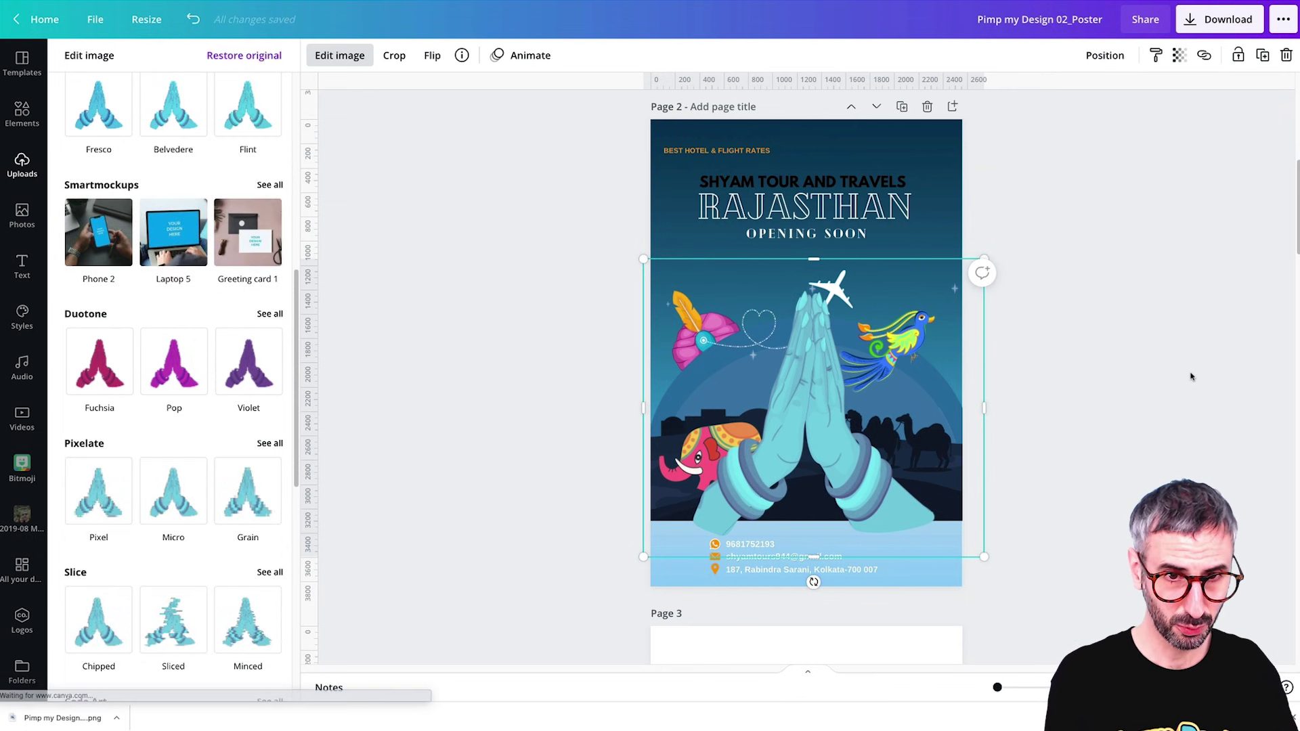
Shift the hands image slightly left.
{"action": "left_click", "coordinate": [1132, 360]}
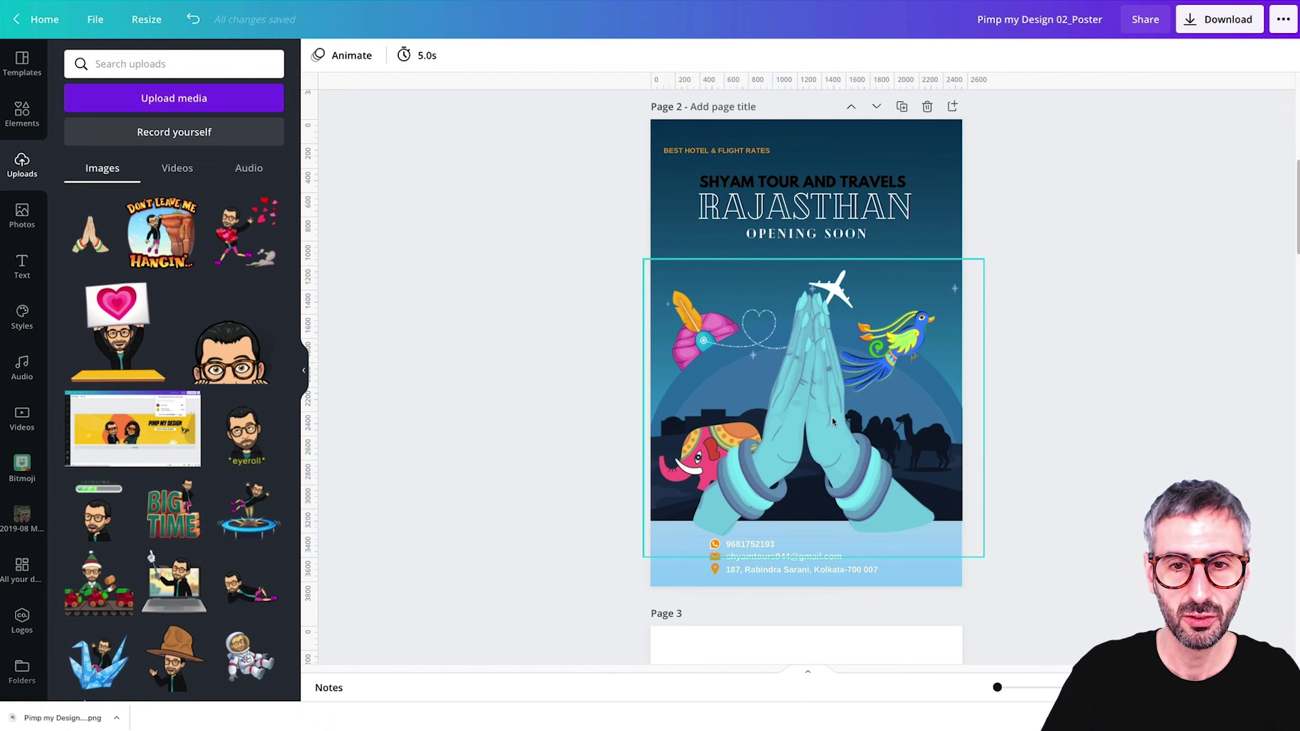
{"action": "left_click_drag", "start_coordinate": [833, 421], "coordinate": [824, 418]}
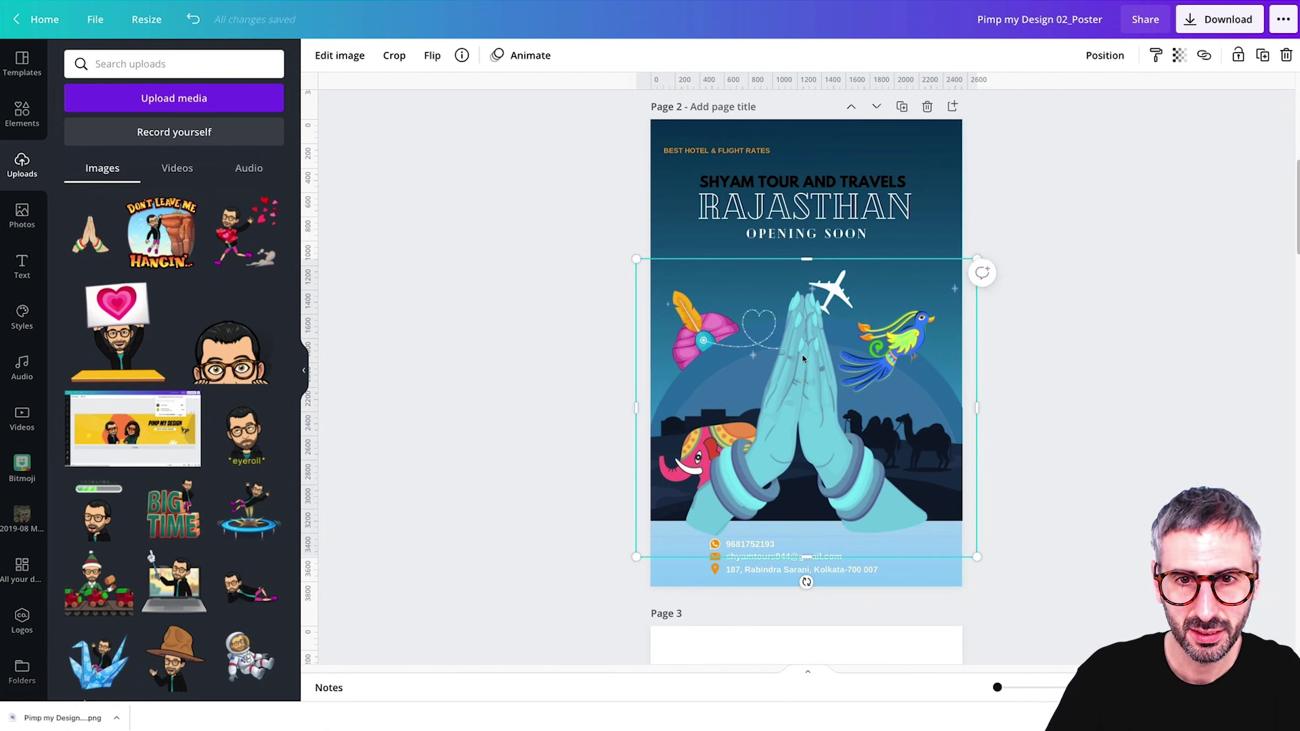
{"action": "left_click", "coordinate": [895, 643]}
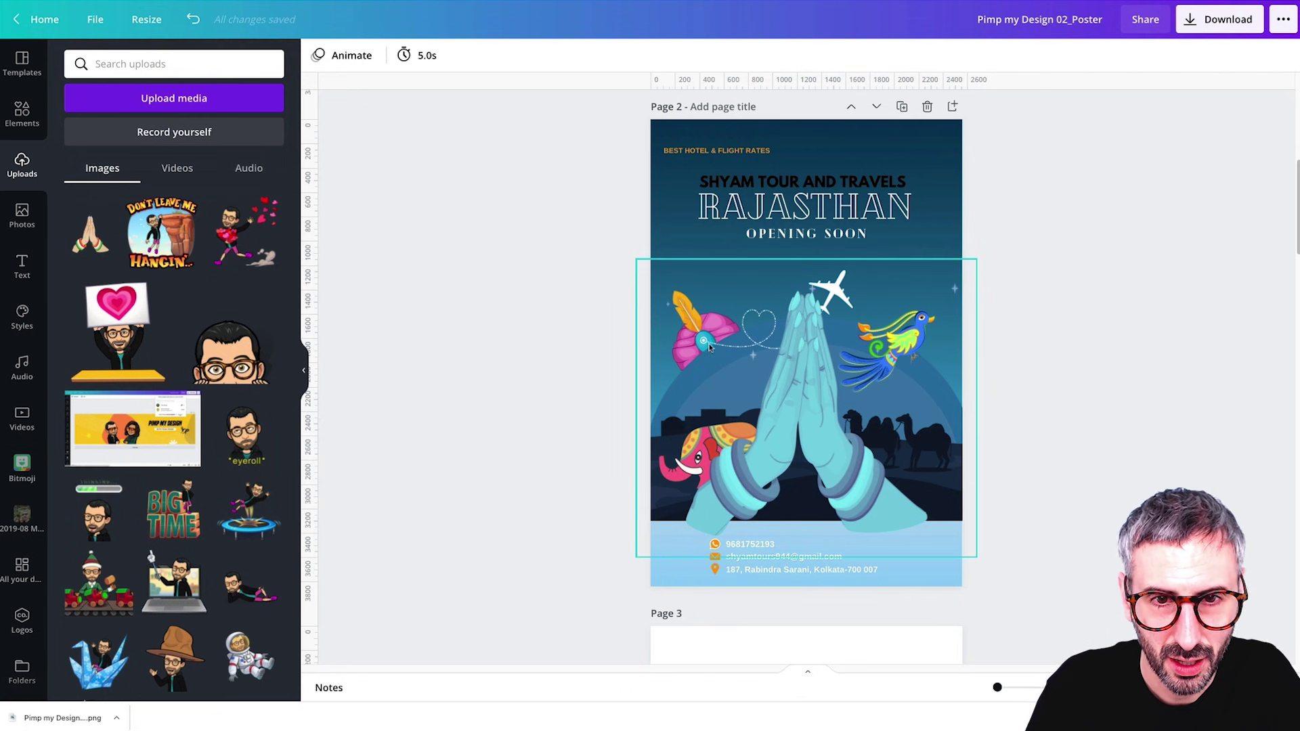
{"action": "left_click", "coordinate": [831, 293]}
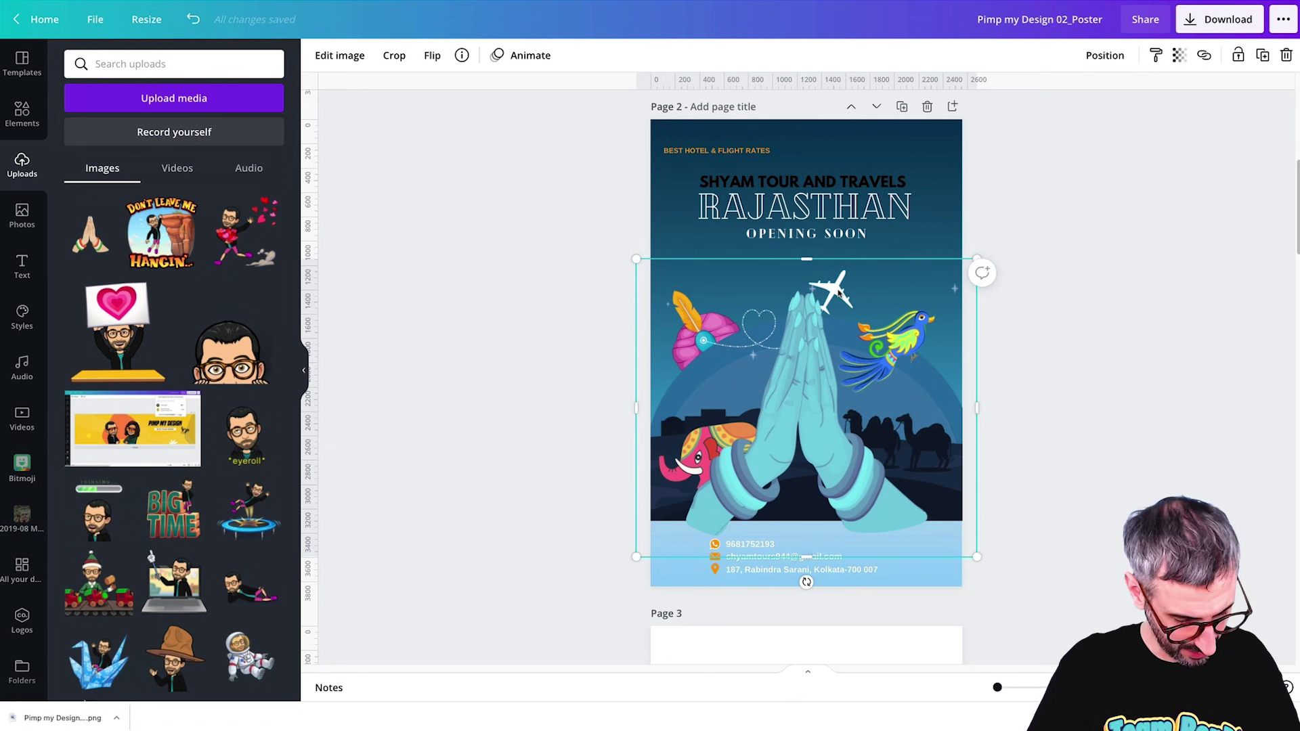
{"action": "left_click", "coordinate": [838, 292]}
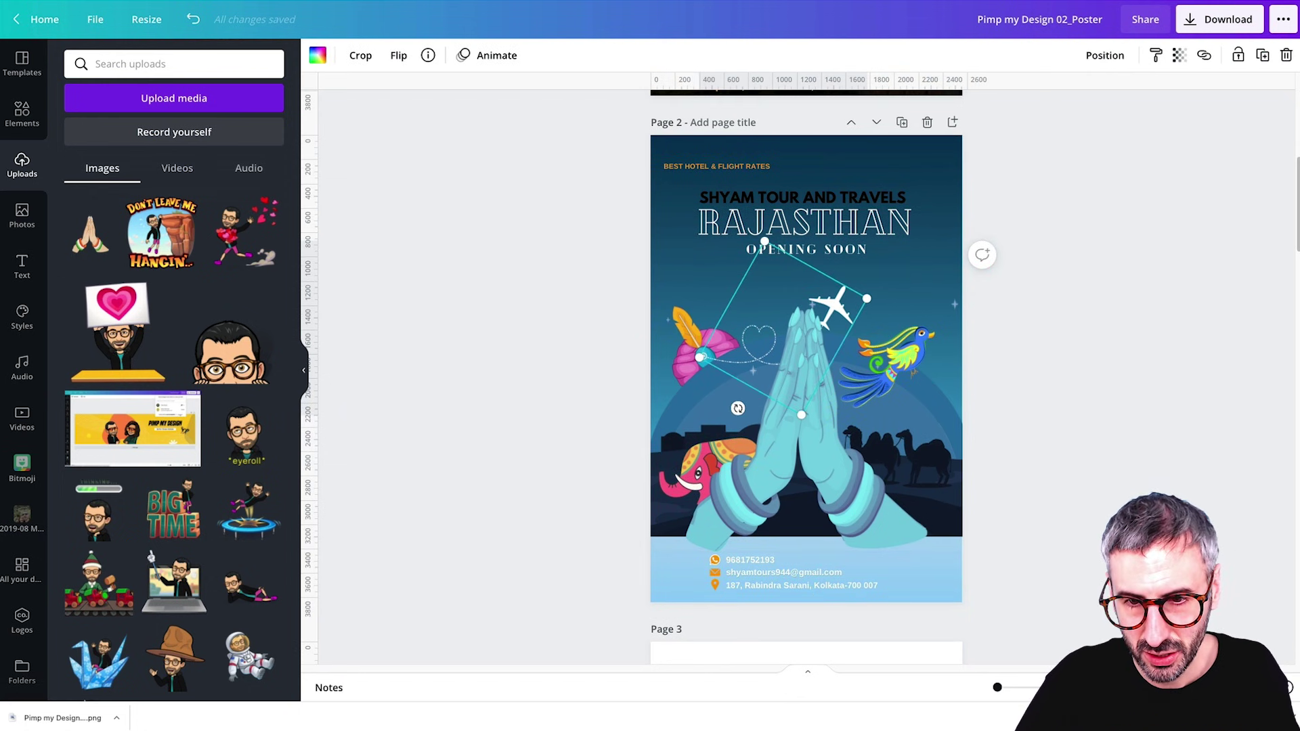
Zoom in close on the hands, then fit the whole page back in view.
{"action": "left_click_drag", "start_coordinate": [997, 687], "coordinate": [1029, 687]}
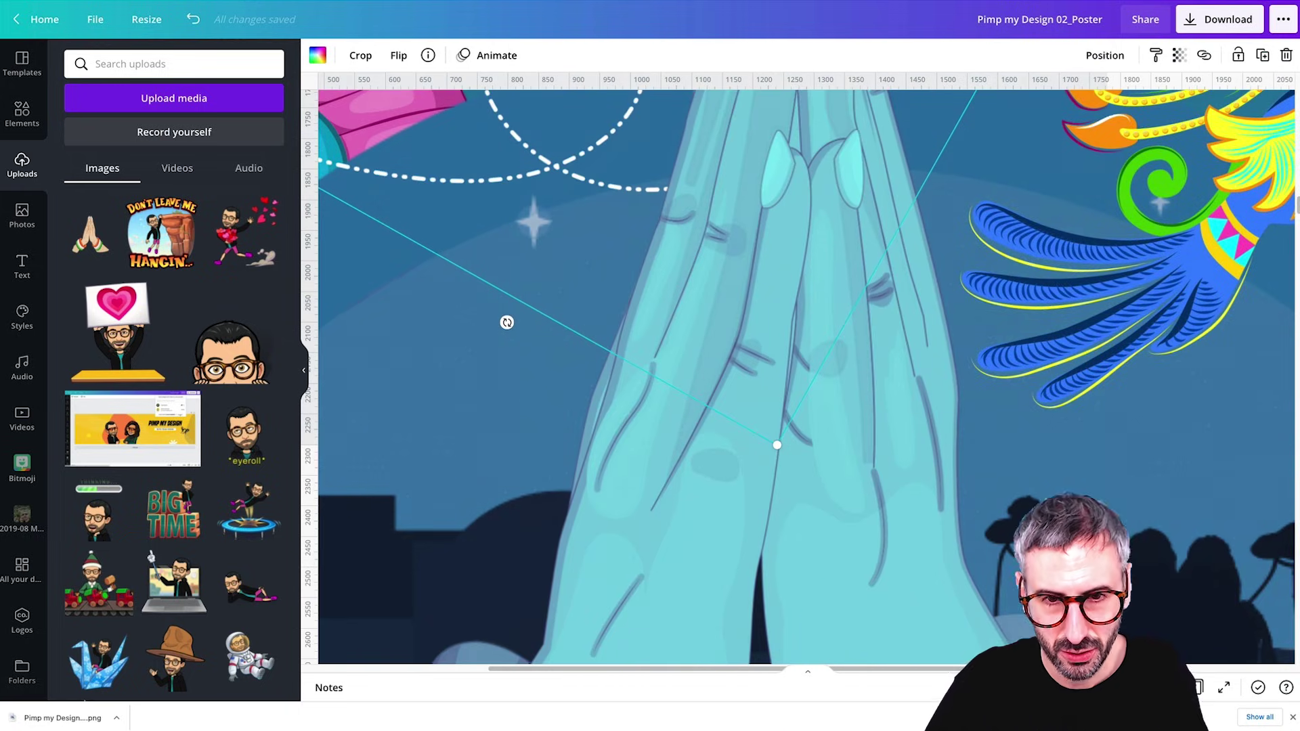
{"action": "scroll", "coordinate": [620, 544], "scroll_direction": "down", "scroll_amount": 3}
{"action": "scroll", "coordinate": [425, 473], "scroll_direction": "up", "scroll_amount": 3}
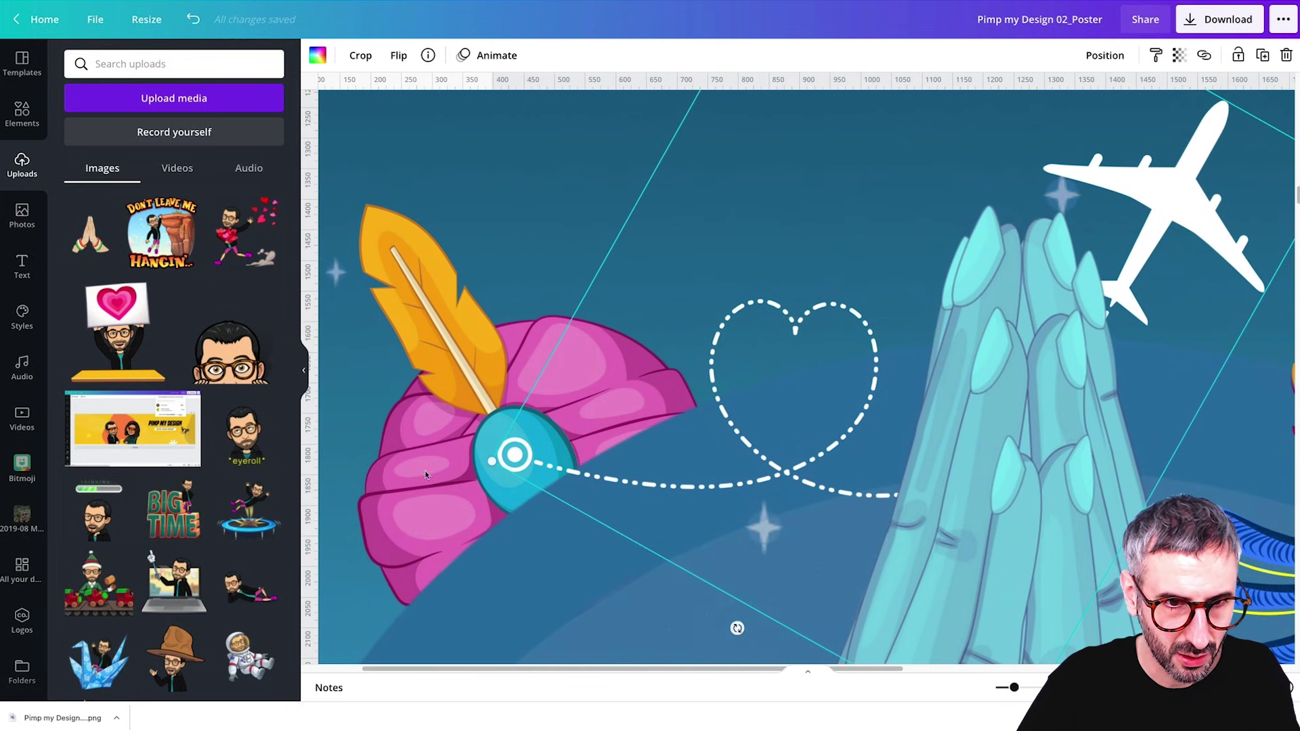
{"action": "scroll", "coordinate": [522, 454], "scroll_direction": "down", "scroll_amount": 3}
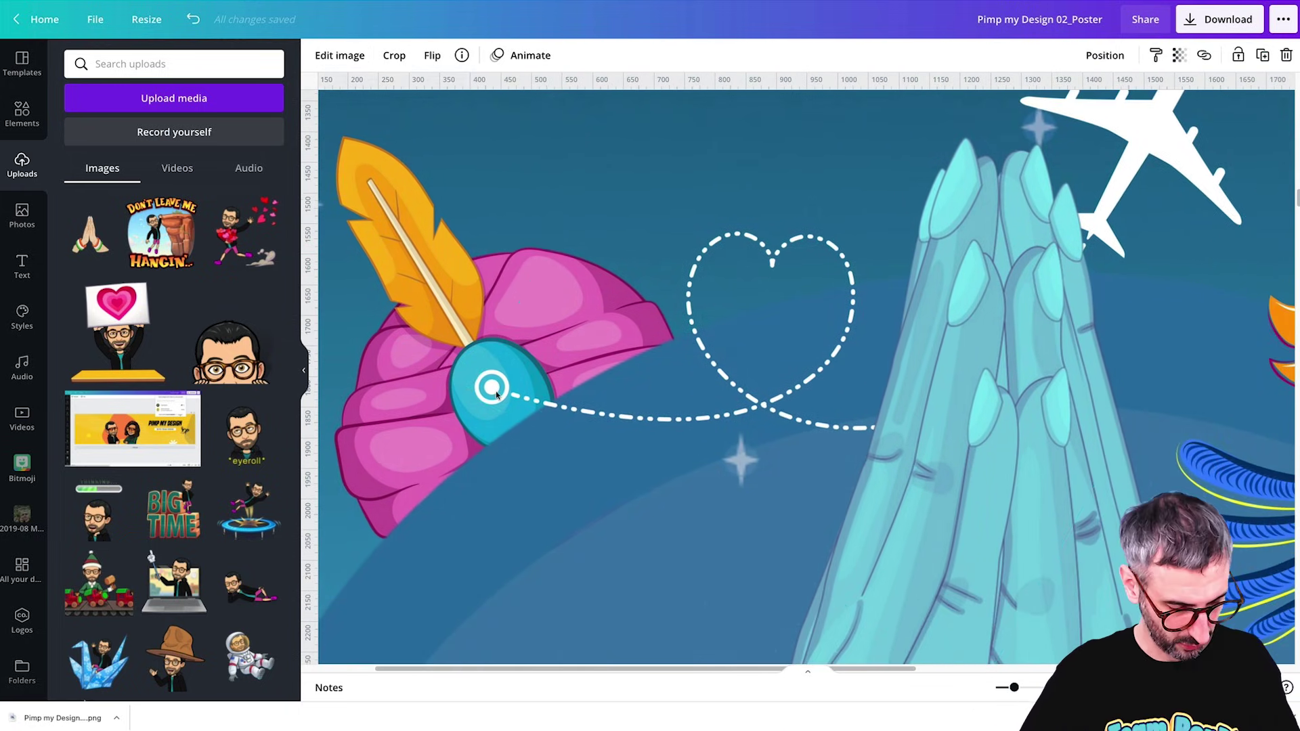
{"action": "scroll", "coordinate": [496, 392], "scroll_direction": "up", "scroll_amount": 7}
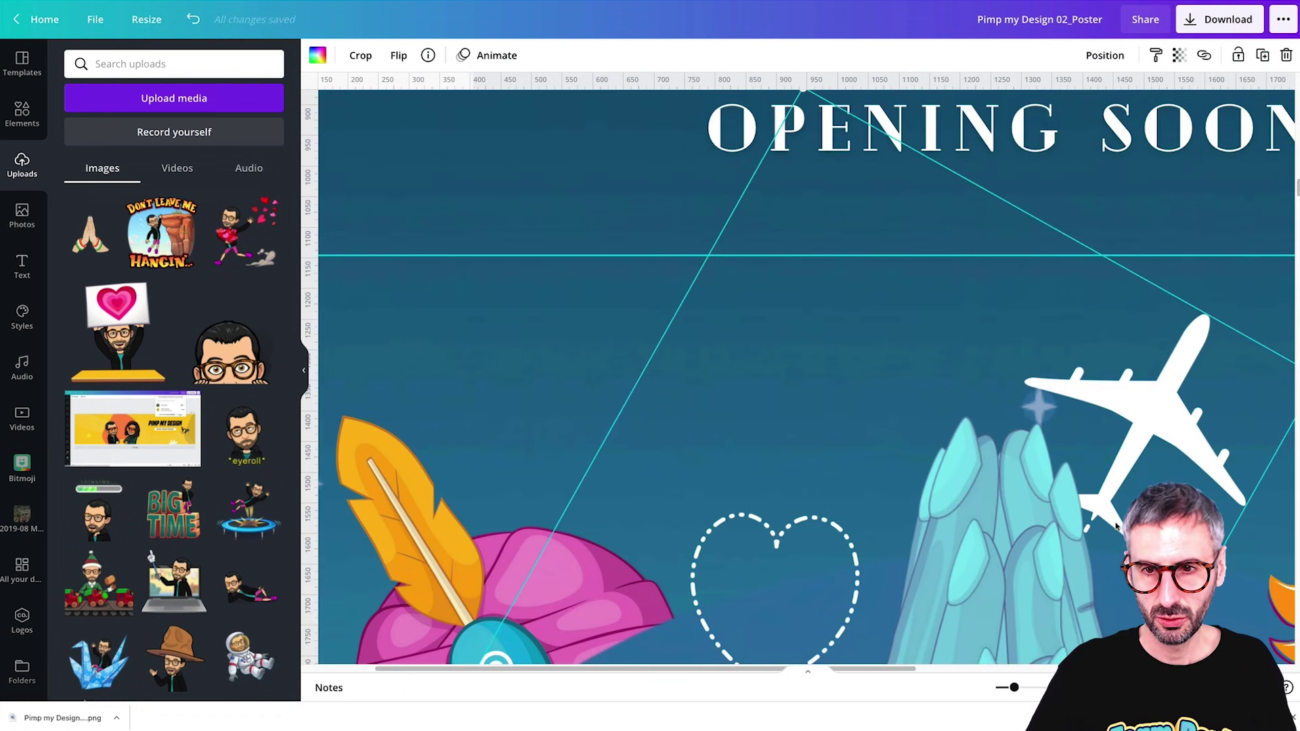
{"action": "scroll", "coordinate": [1178, 423], "scroll_direction": "up", "scroll_amount": 5}
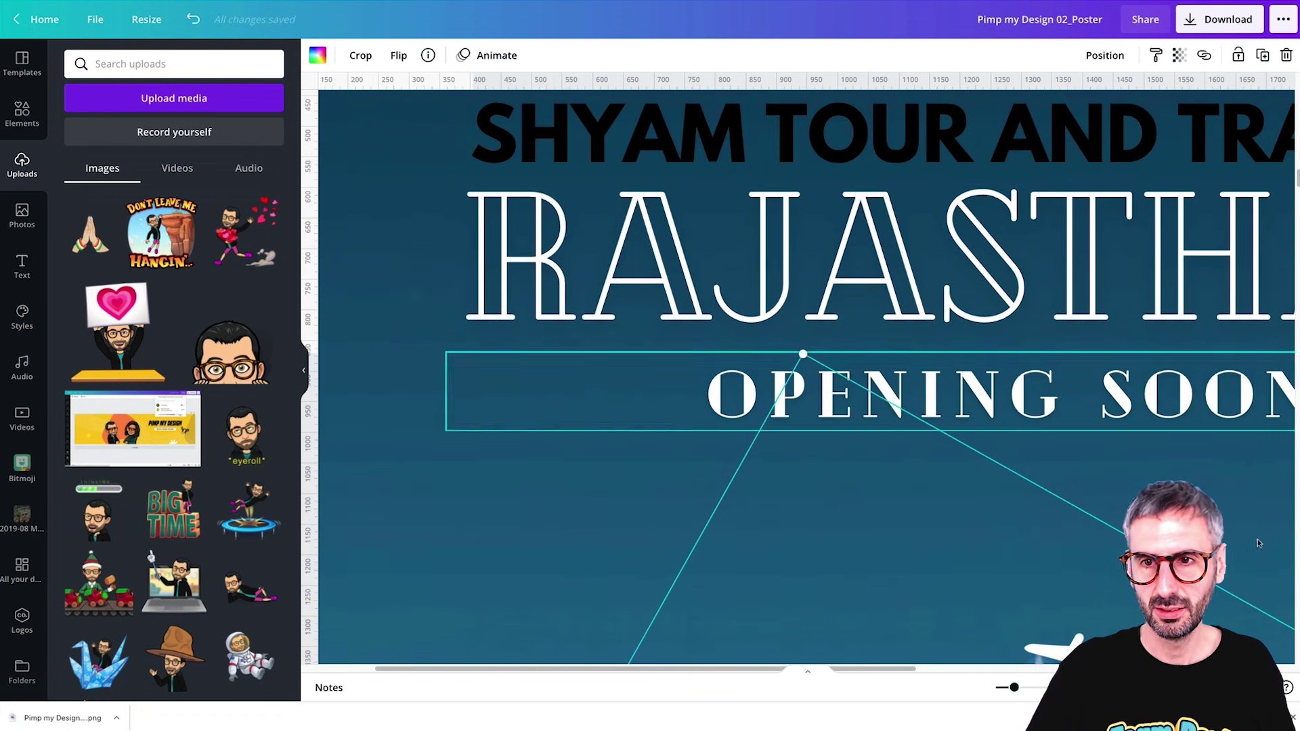
{"action": "left_click", "coordinate": [1152, 688]}
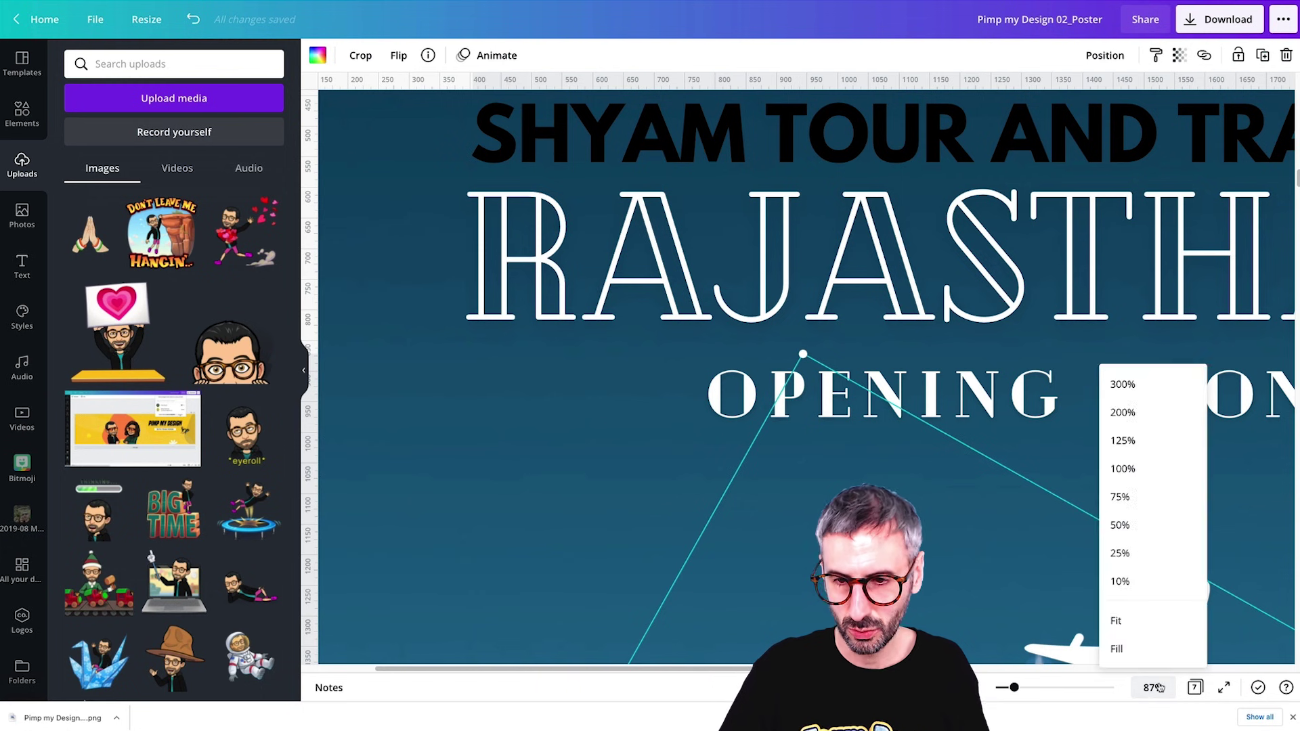
{"action": "left_click", "coordinate": [1138, 623]}
{"action": "scroll", "coordinate": [1056, 460], "scroll_direction": "down", "scroll_amount": 3}
{"action": "left_click", "coordinate": [1053, 314]}
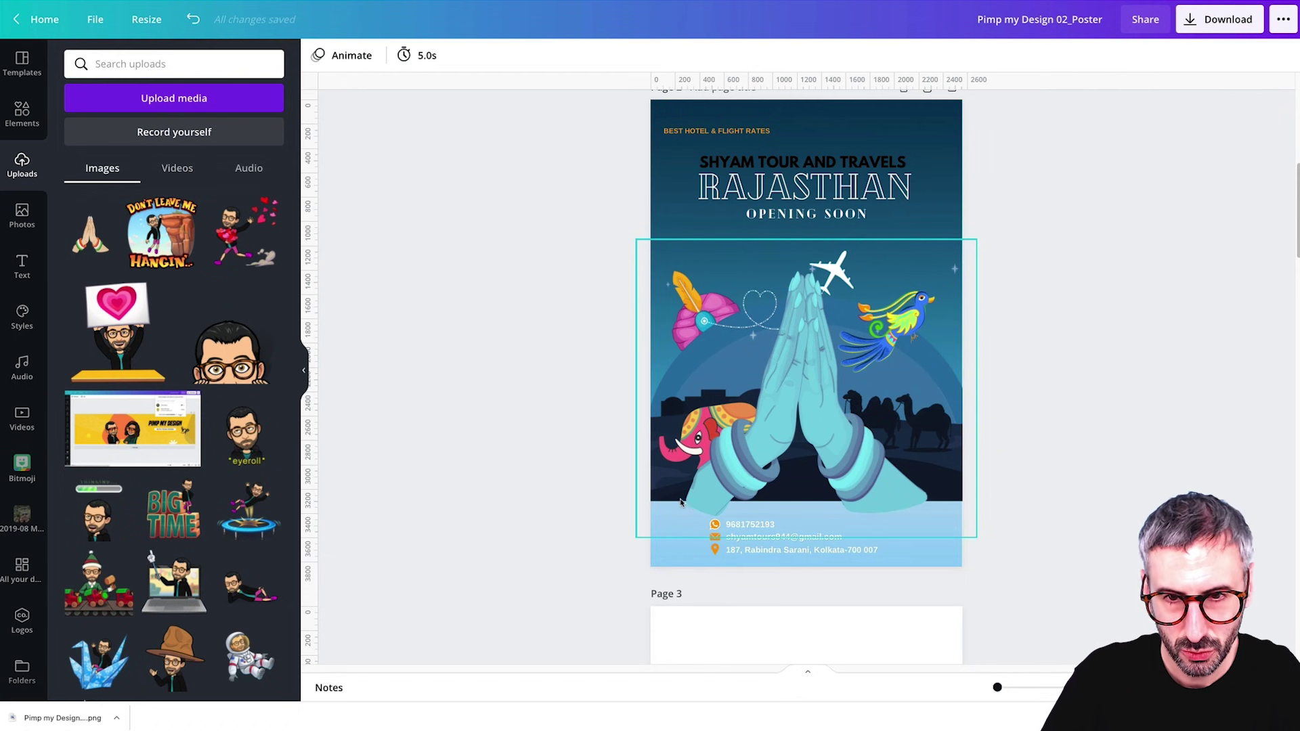
Crop the illustration's bottom up to the contact strip's top edge and fit the page in view.
{"action": "left_click", "coordinate": [707, 506]}
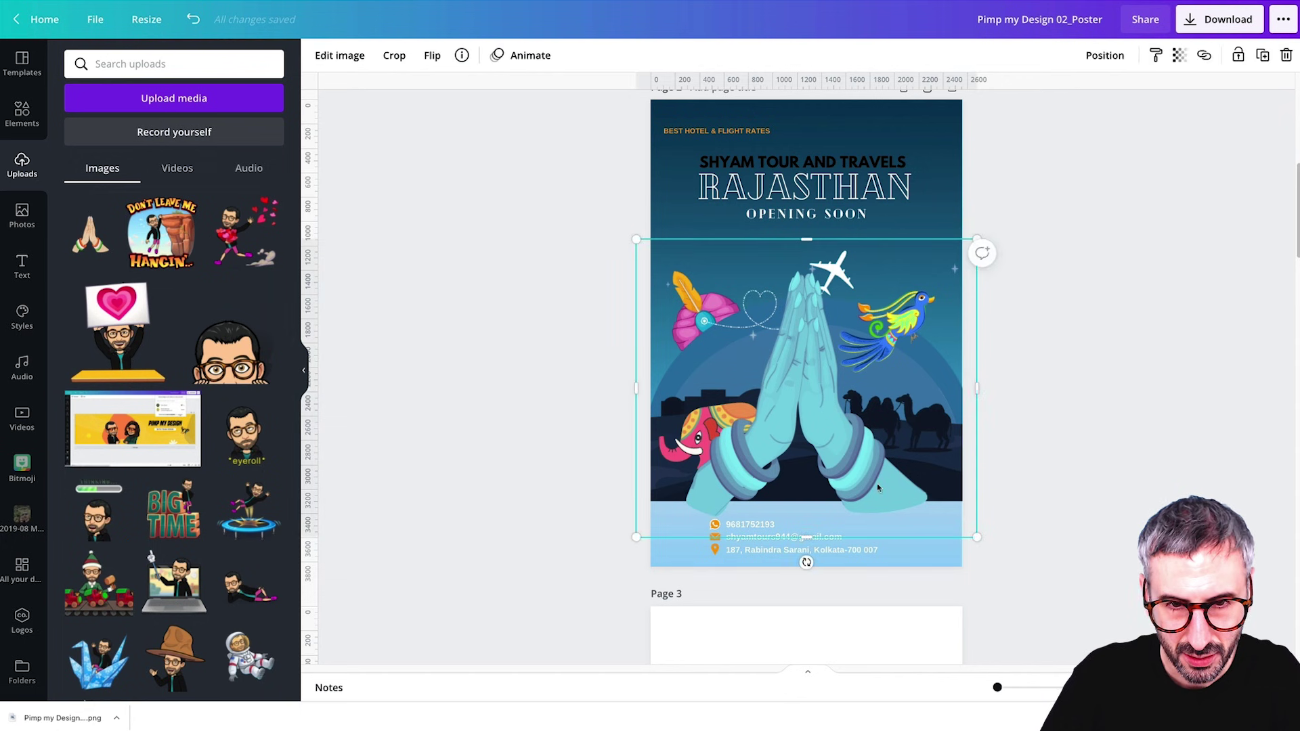
{"action": "left_click_drag", "start_coordinate": [809, 542], "coordinate": [811, 508]}
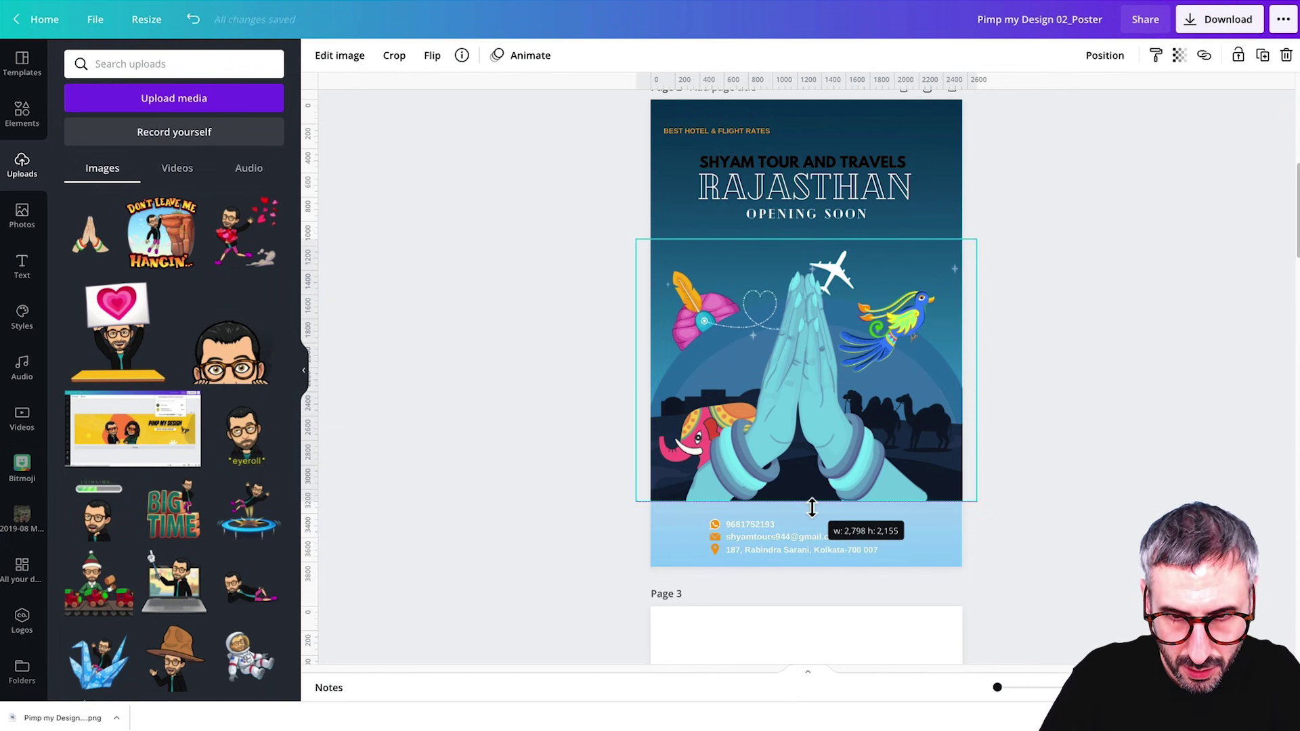
{"action": "left_click", "coordinate": [1066, 410]}
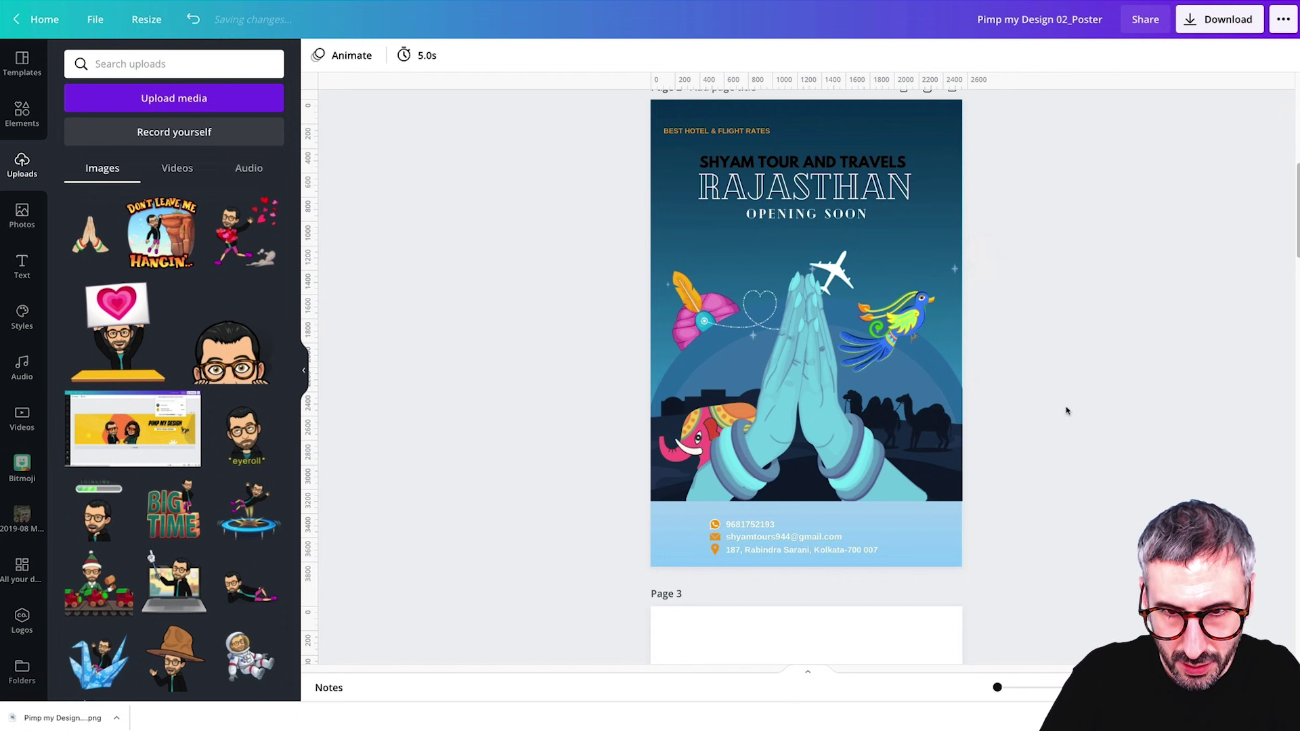
{"action": "left_click", "coordinate": [874, 478]}
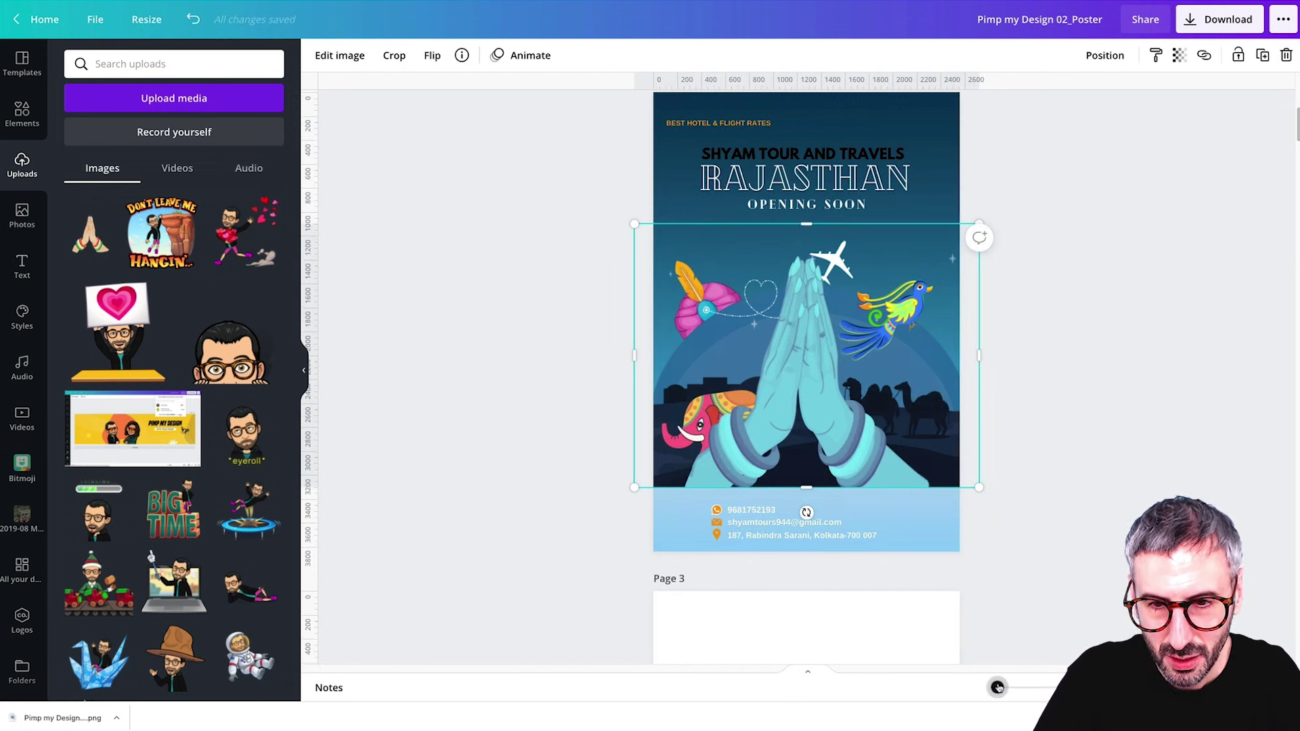
{"action": "key", "text": "ctrl+plus"}
{"action": "scroll", "coordinate": [1079, 496], "scroll_direction": "down", "scroll_amount": 2}
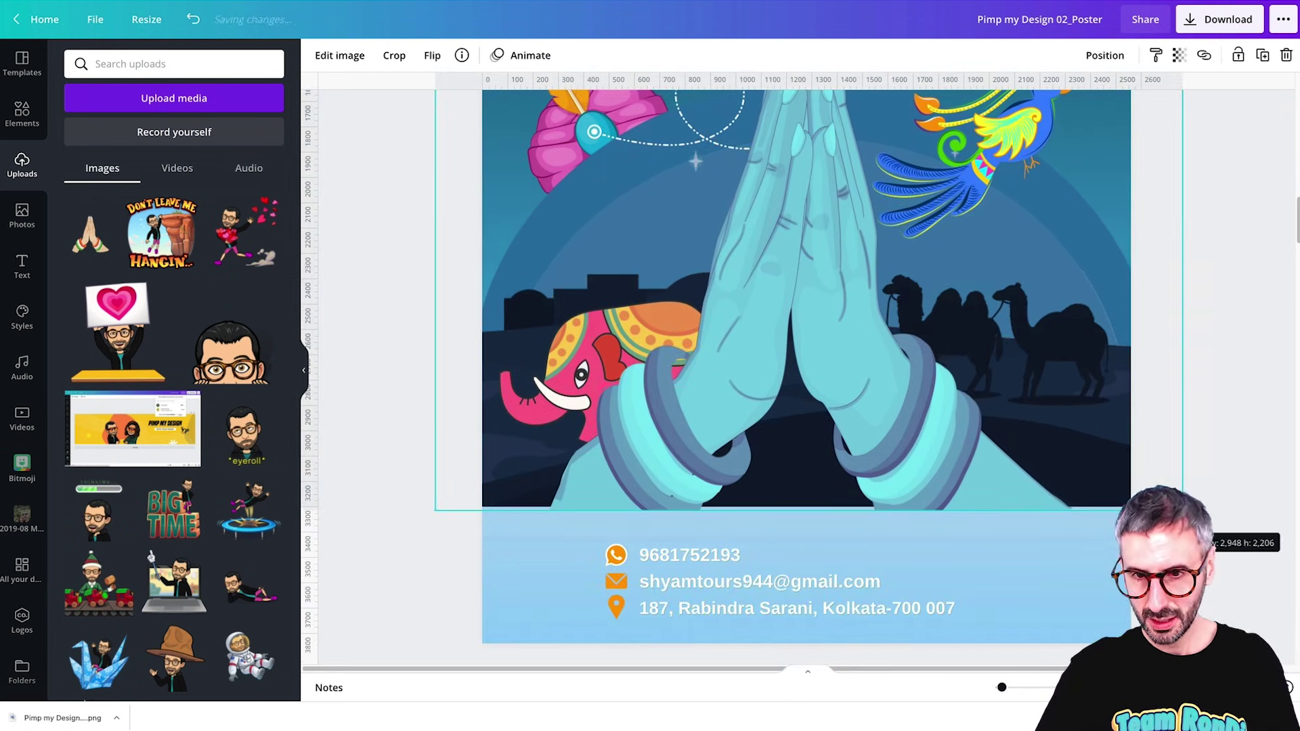
{"action": "left_click", "coordinate": [1178, 424]}
{"action": "left_click", "coordinate": [1153, 687]}
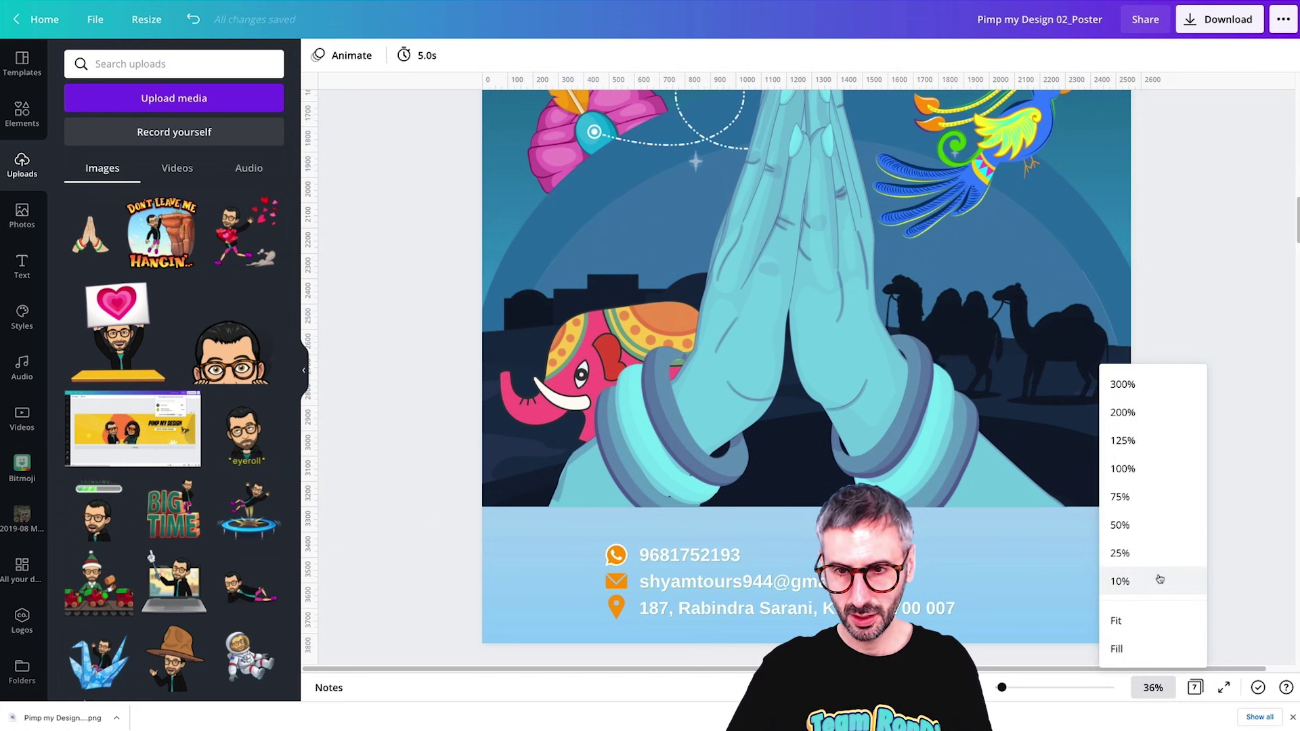
{"action": "left_click", "coordinate": [1124, 620]}
{"action": "scroll", "coordinate": [1100, 474], "scroll_direction": "down", "scroll_amount": 5}
{"action": "scroll", "coordinate": [1102, 475], "scroll_direction": "up", "scroll_amount": 1}
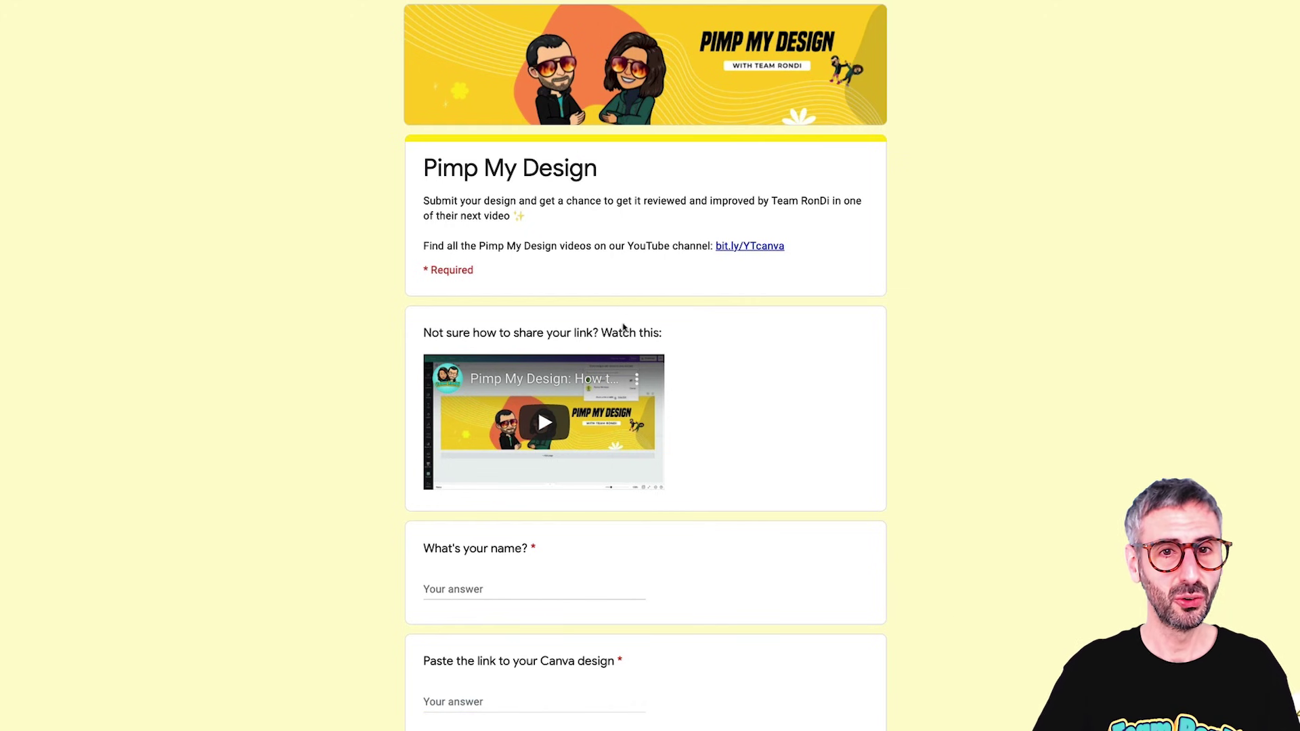
{"action": "scroll", "coordinate": [598, 484], "scroll_direction": "down", "scroll_amount": 5}
{"action": "scroll", "coordinate": [566, 482], "scroll_direction": "up", "scroll_amount": 5}
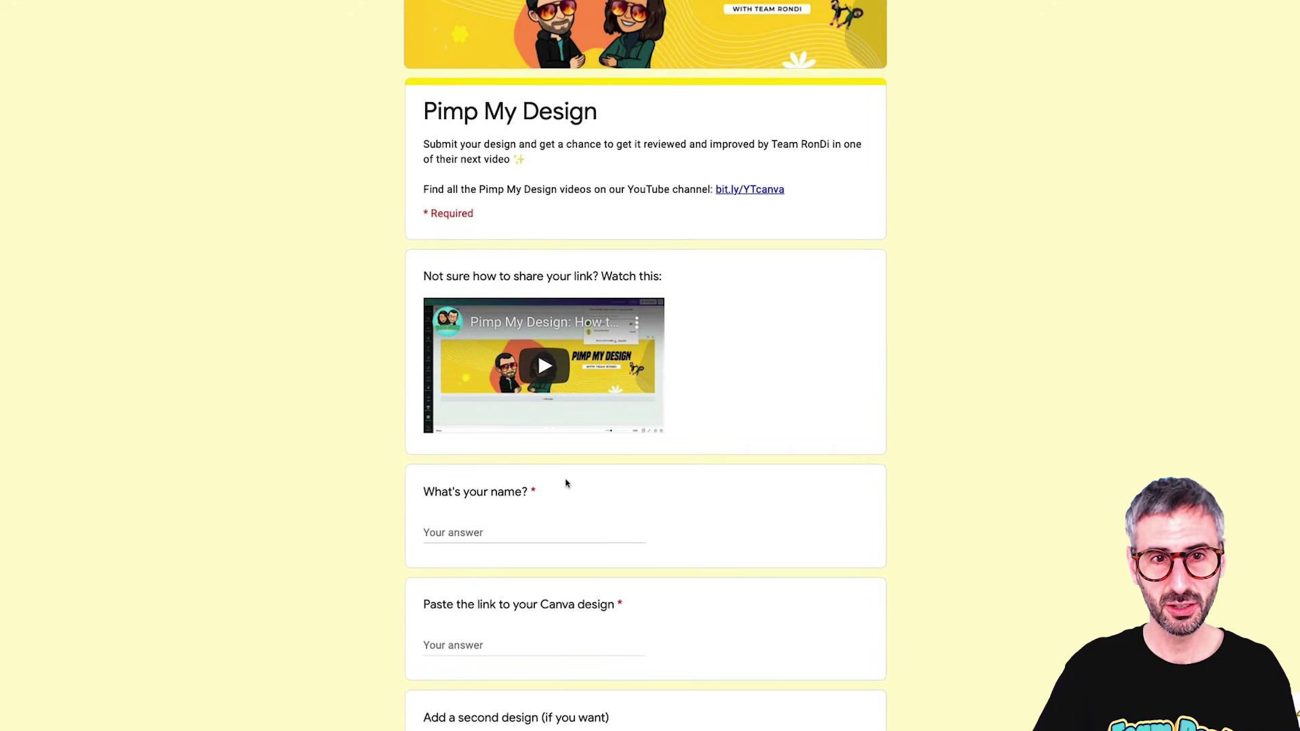
{"action": "scroll", "coordinate": [566, 482], "scroll_direction": "up", "scroll_amount": 1}
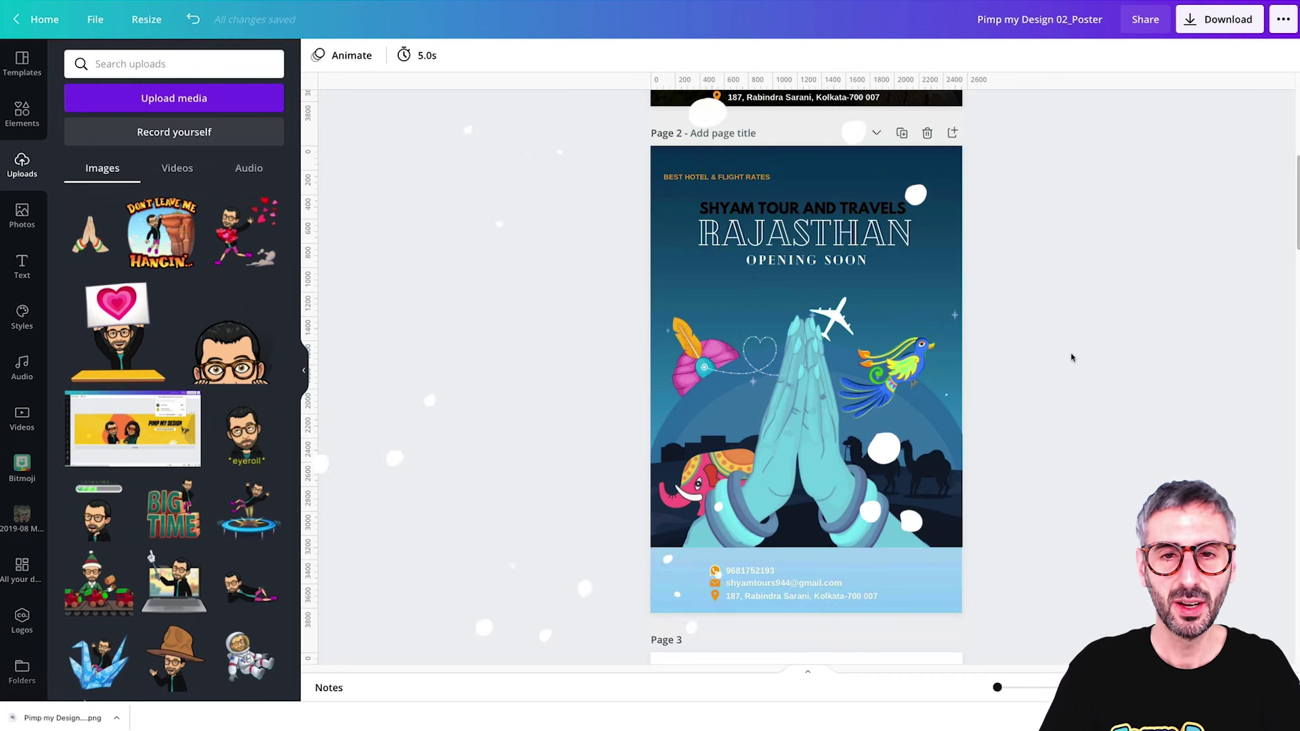
Group the desert scene's pieces and shift the group slightly up and left.
{"action": "scroll", "coordinate": [1071, 356], "scroll_direction": "down", "scroll_amount": 1}
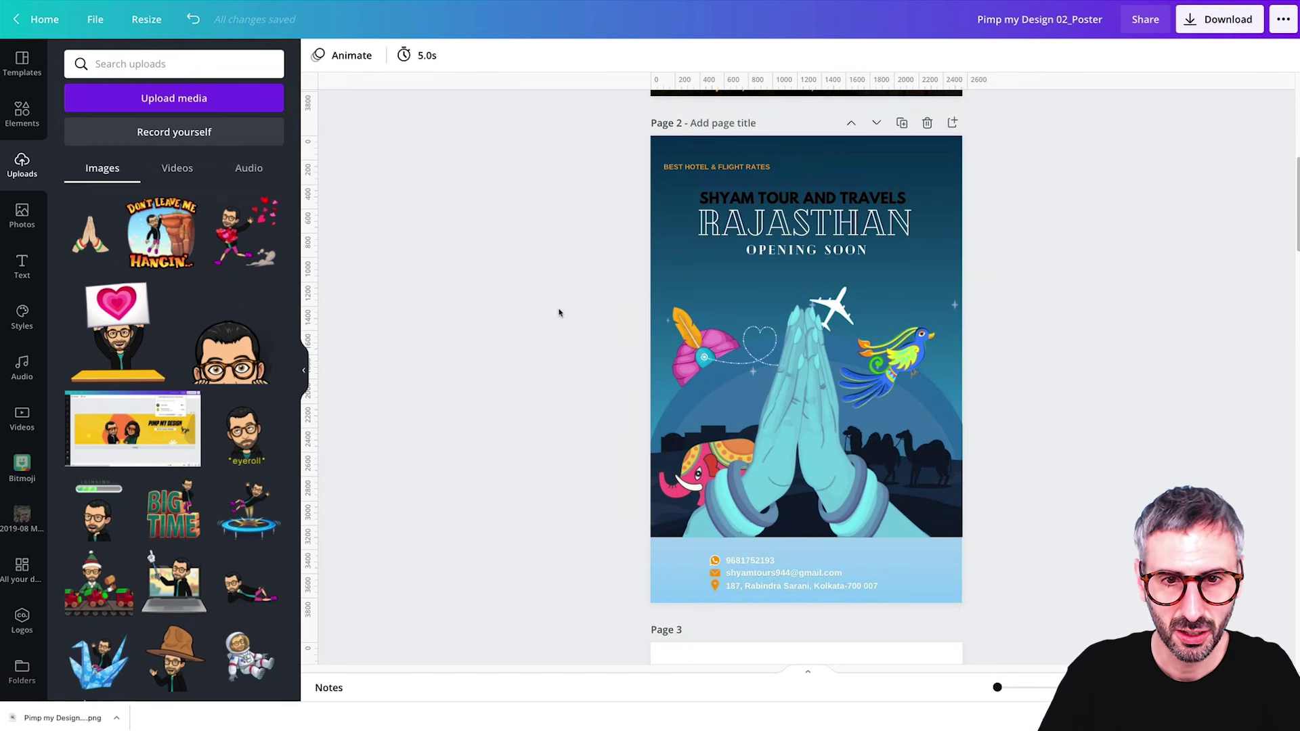
{"action": "left_click_drag", "start_coordinate": [515, 281], "coordinate": [1036, 538]}
{"action": "left_click", "coordinate": [1066, 64]}
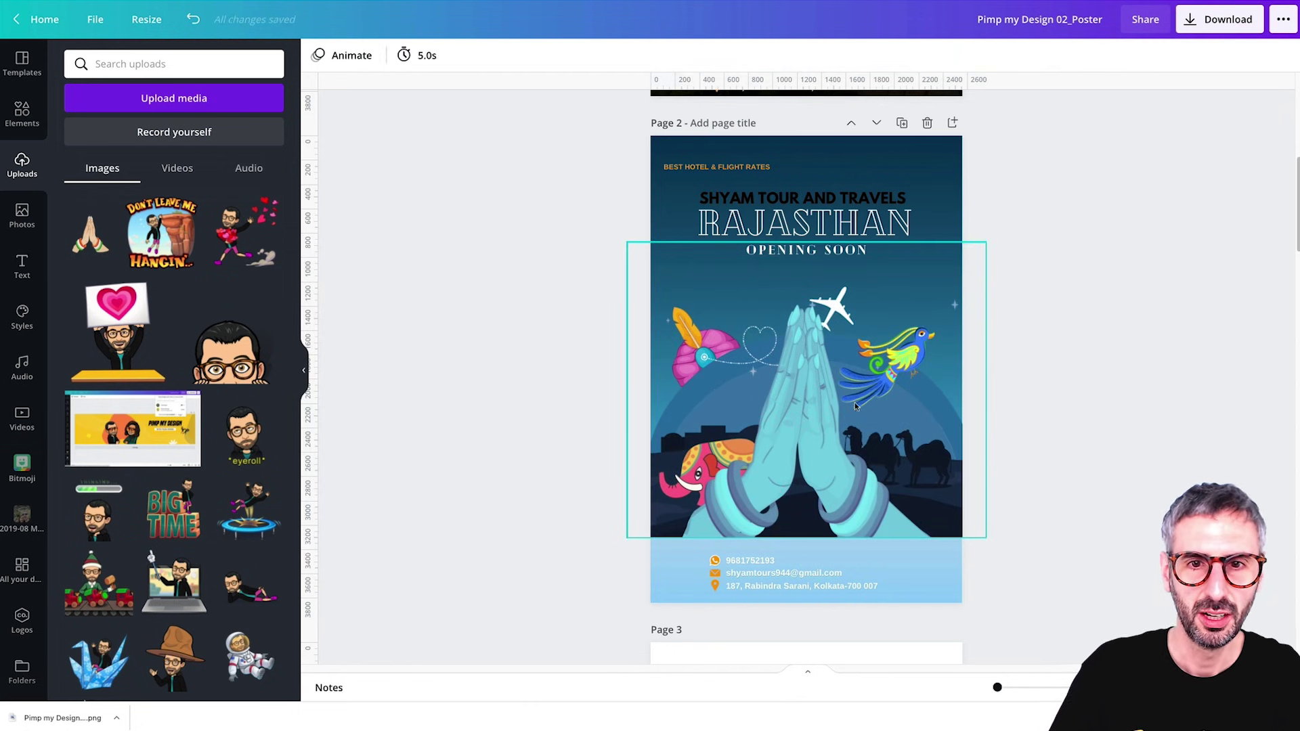
{"action": "left_click_drag", "start_coordinate": [843, 477], "coordinate": [849, 402]}
{"action": "left_click", "coordinate": [1061, 401]}
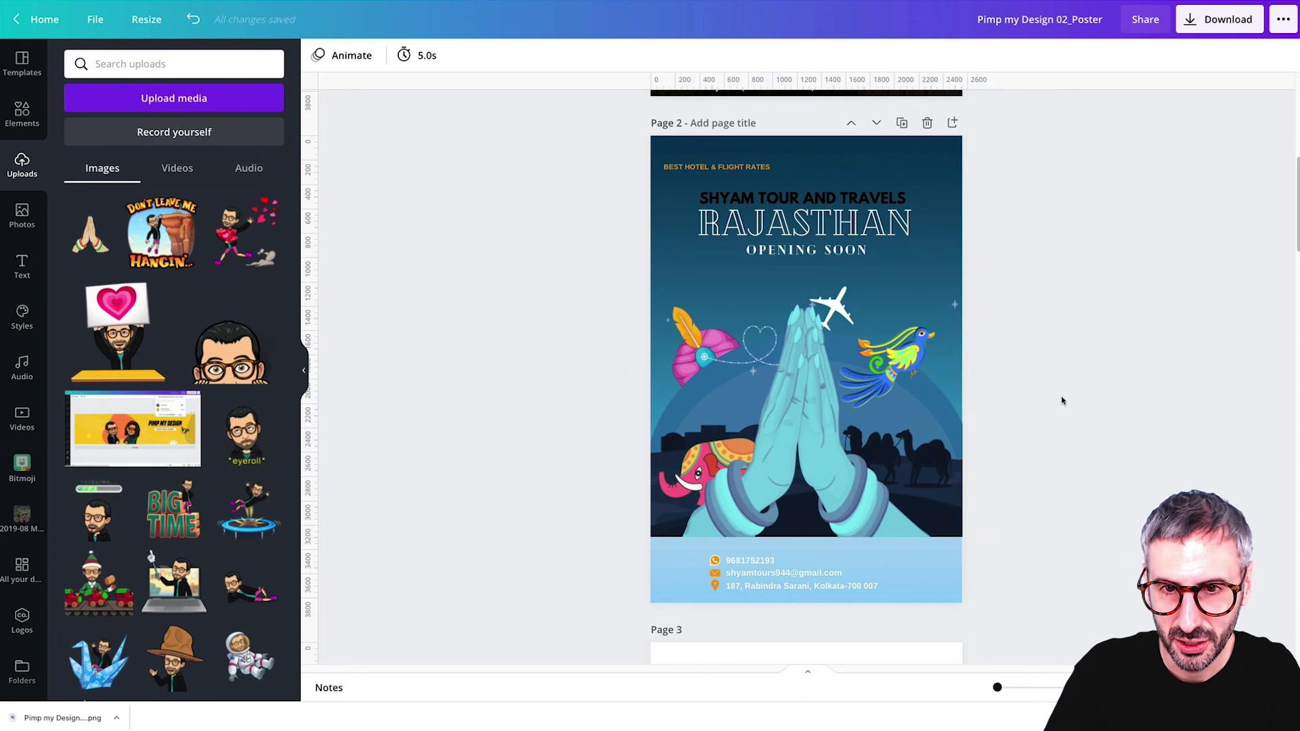
Move SHYAM TOUR AND TRAVELS down to sit just above the contact strip.
{"action": "left_click", "coordinate": [758, 387]}
{"action": "left_click", "coordinate": [794, 199]}
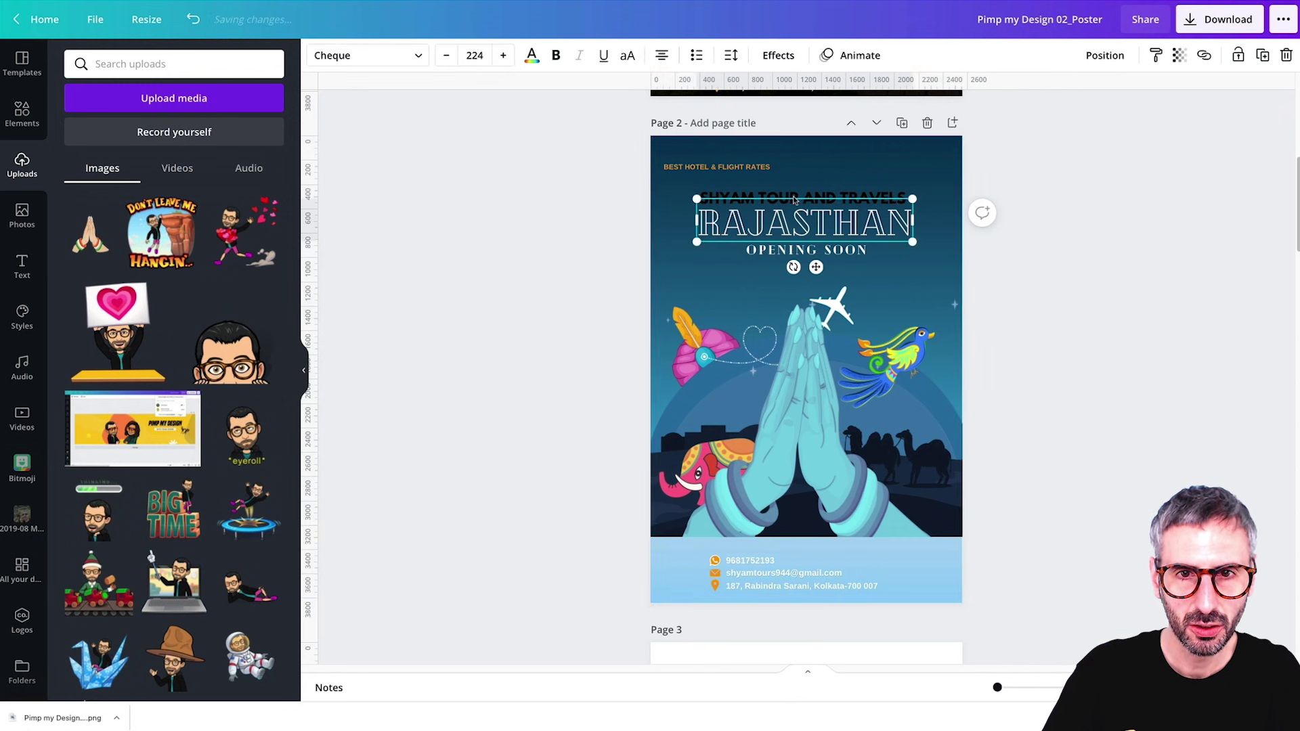
{"action": "left_click_drag", "start_coordinate": [794, 199], "coordinate": [801, 538]}
{"action": "left_click", "coordinate": [731, 220]}
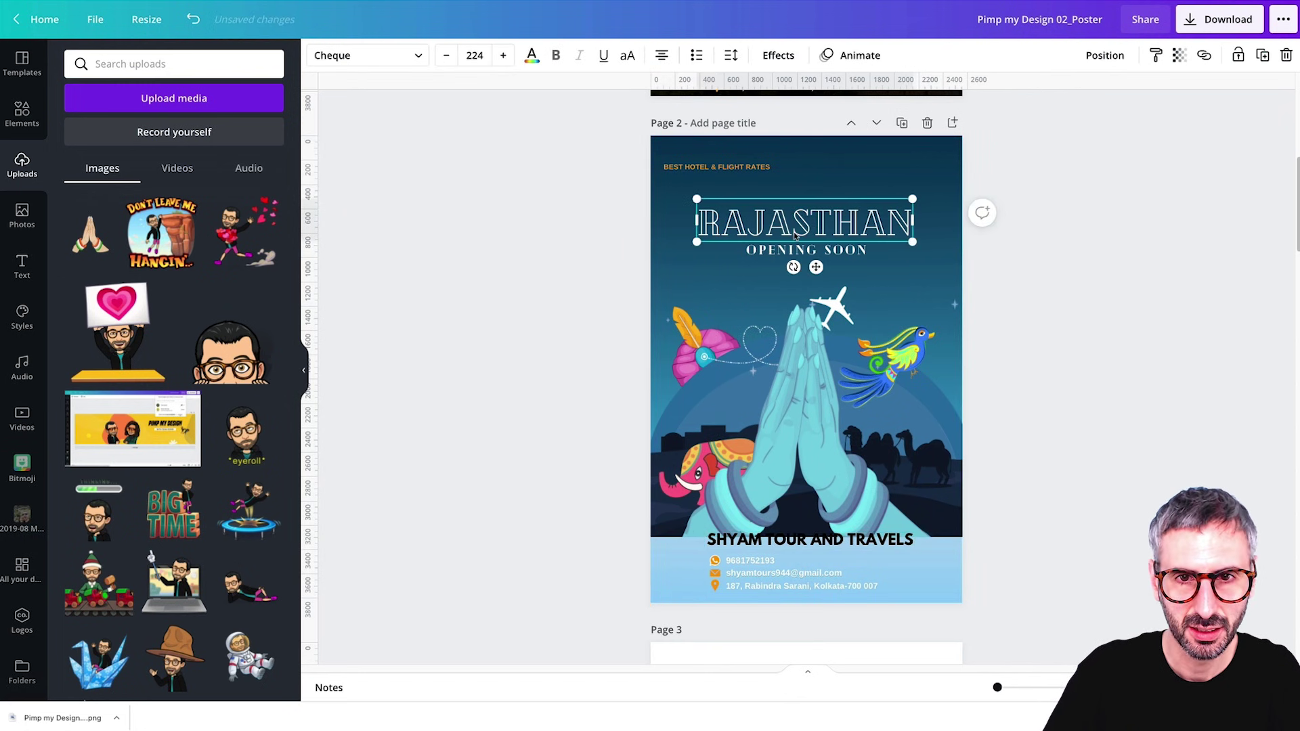
{"action": "double_click", "coordinate": [754, 220]}
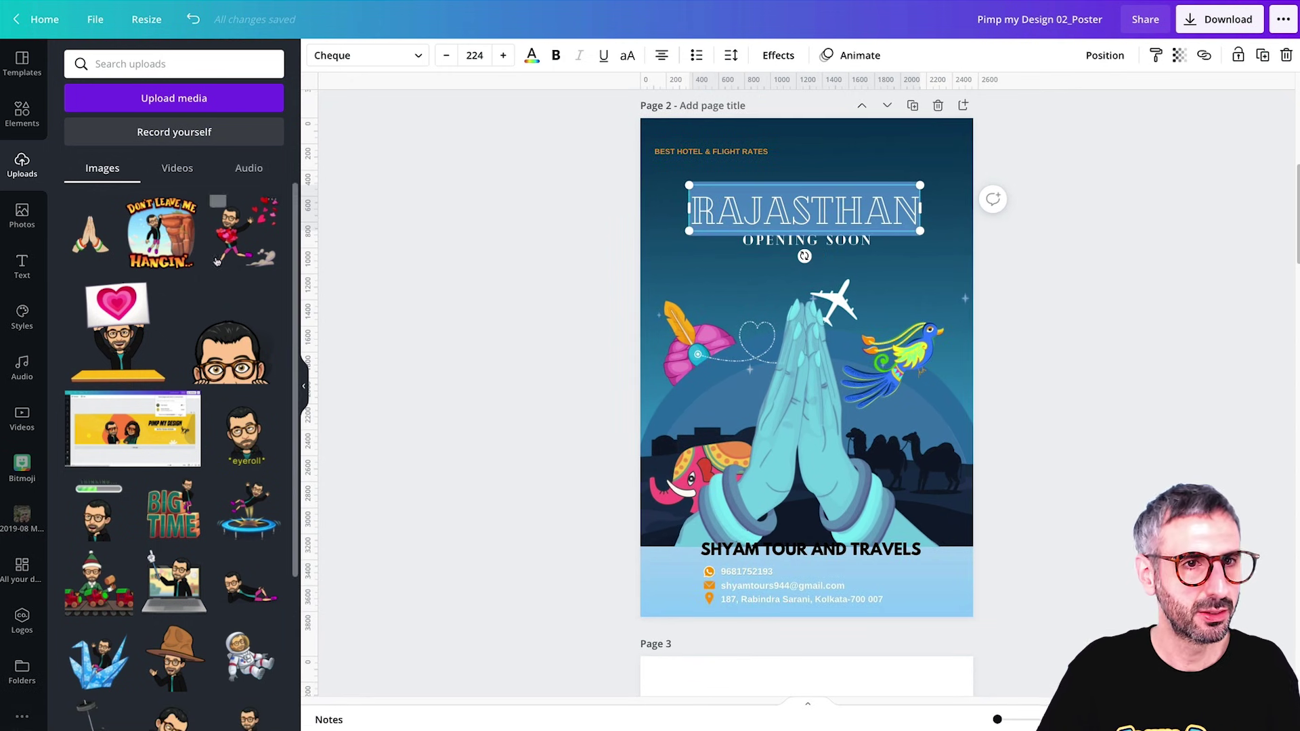
Set the RAJASTHAN title font to Khula ExtraBold and nudge it toward the centre.
{"action": "left_click", "coordinate": [369, 58]}
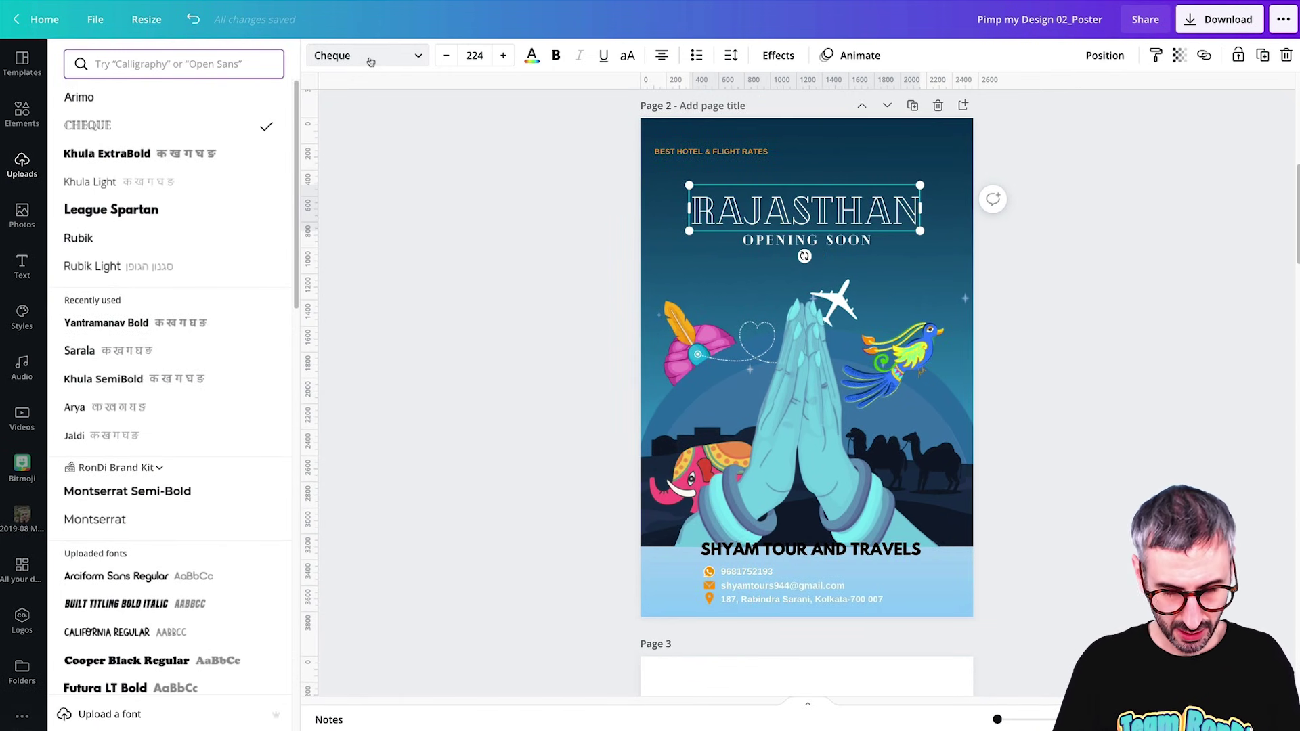
{"action": "type", "text": "k"}
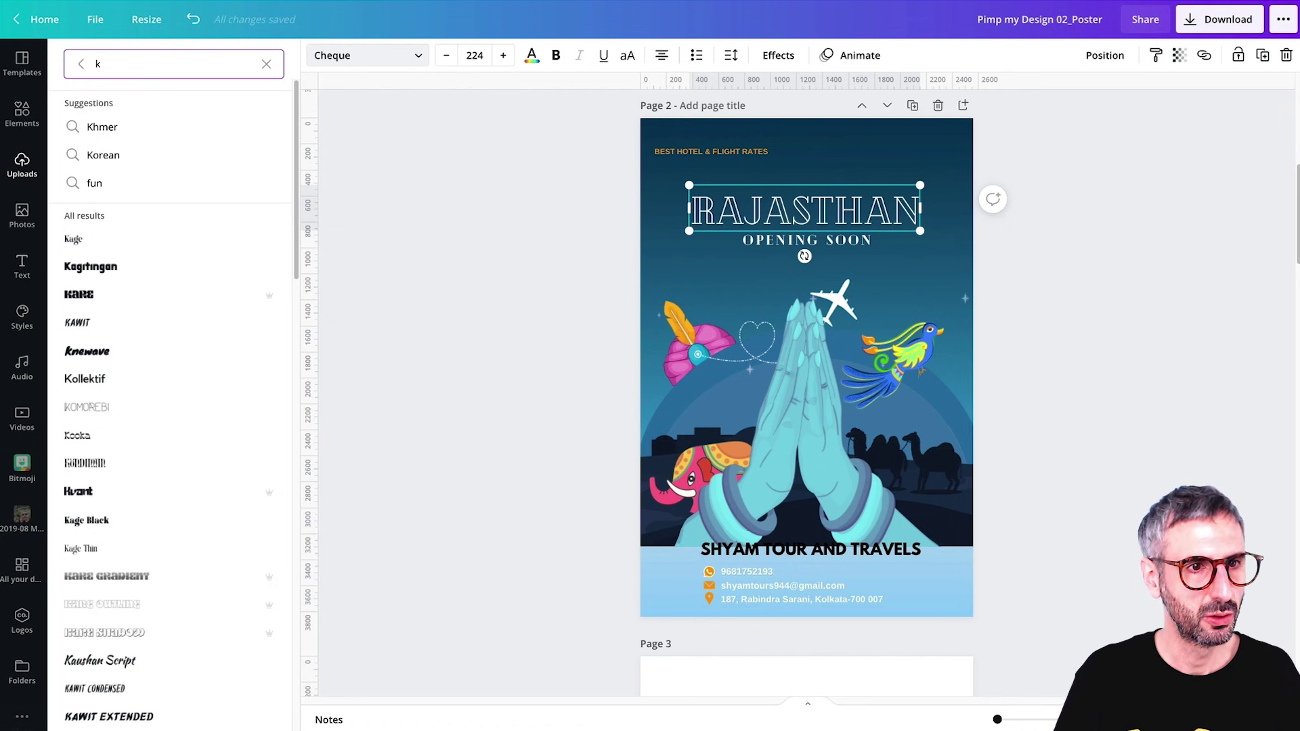
{"action": "type", "text": "hula"}
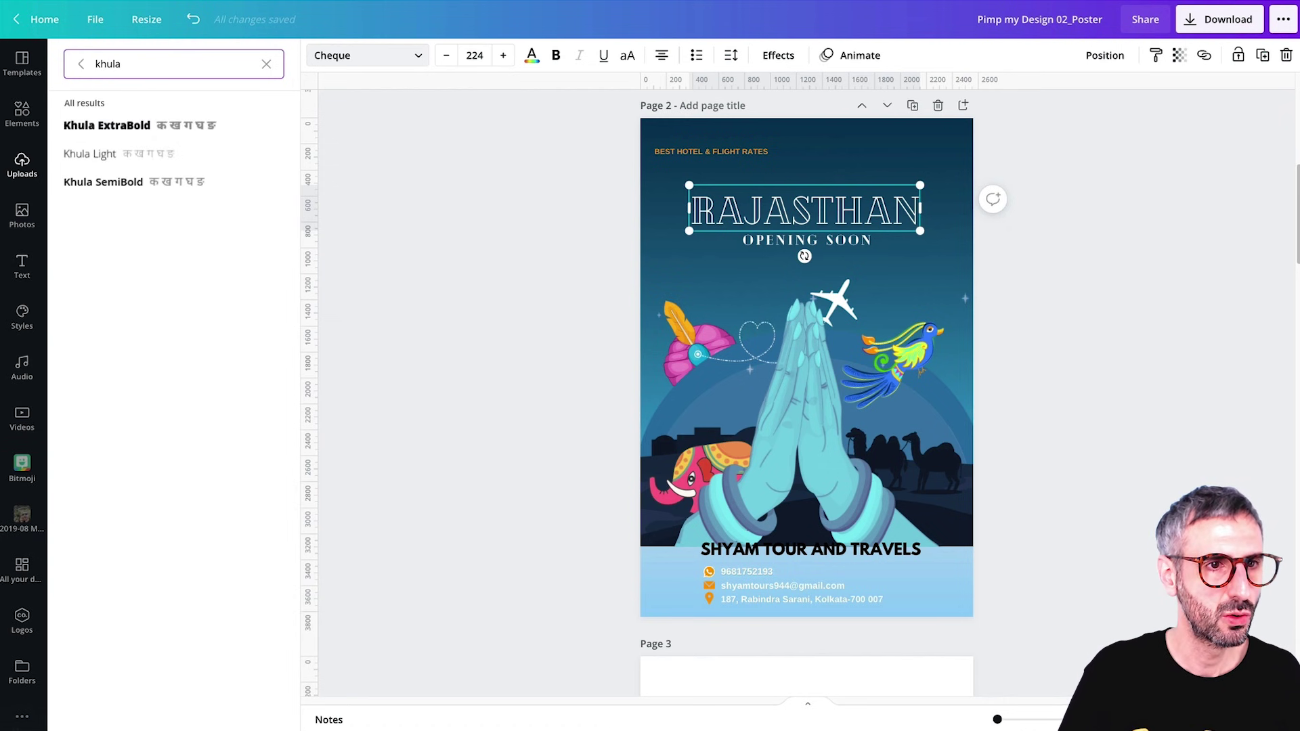
{"action": "left_click", "coordinate": [85, 129]}
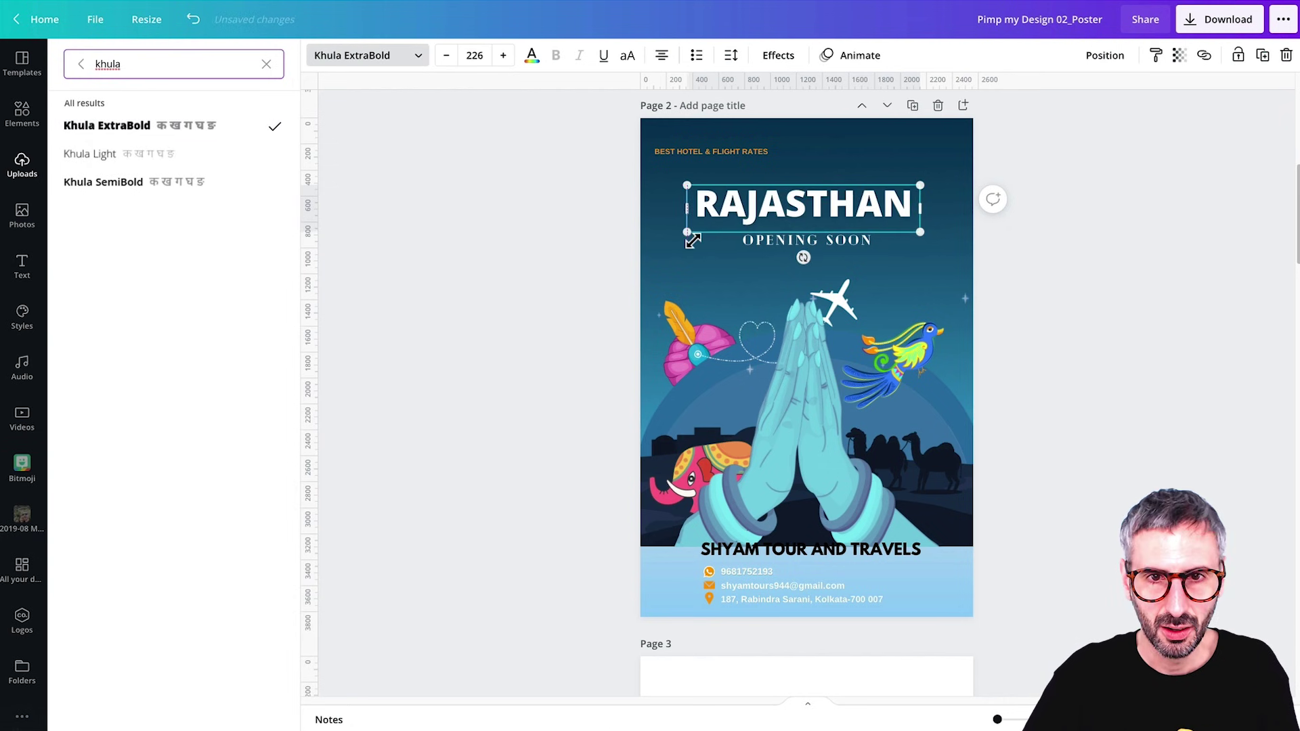
{"action": "left_click_drag", "start_coordinate": [688, 231], "coordinate": [667, 236]}
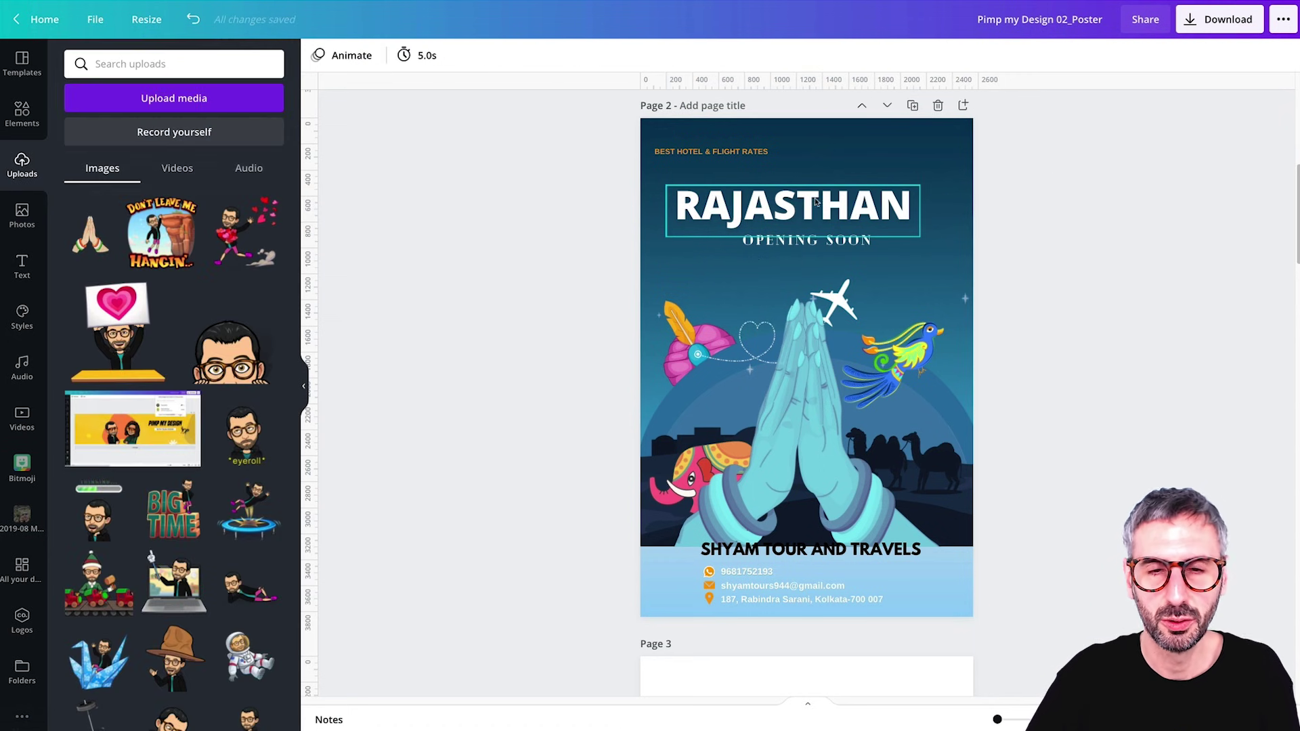
{"action": "left_click_drag", "start_coordinate": [795, 212], "coordinate": [812, 215]}
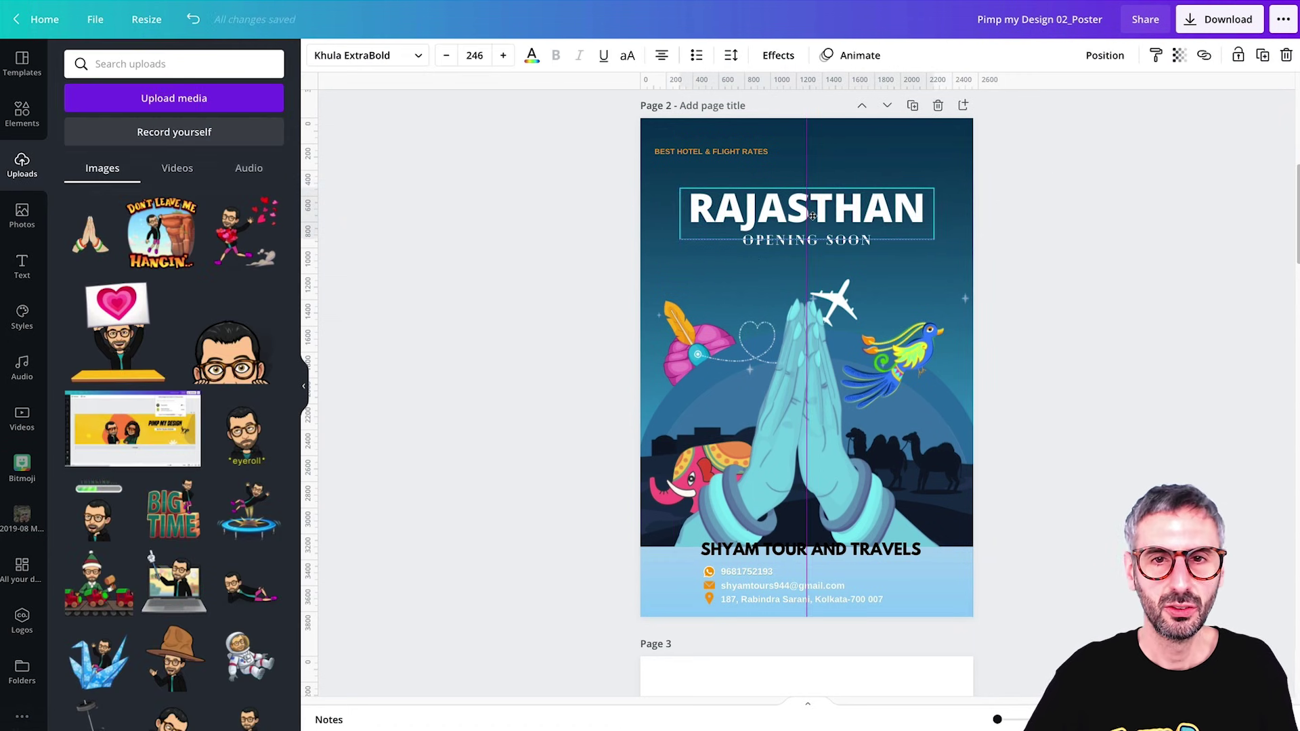
Enlarge the RAJASTHAN title to size 271 and centre it horizontally on the page.
{"action": "left_click", "coordinate": [1036, 318]}
{"action": "left_click", "coordinate": [818, 241]}
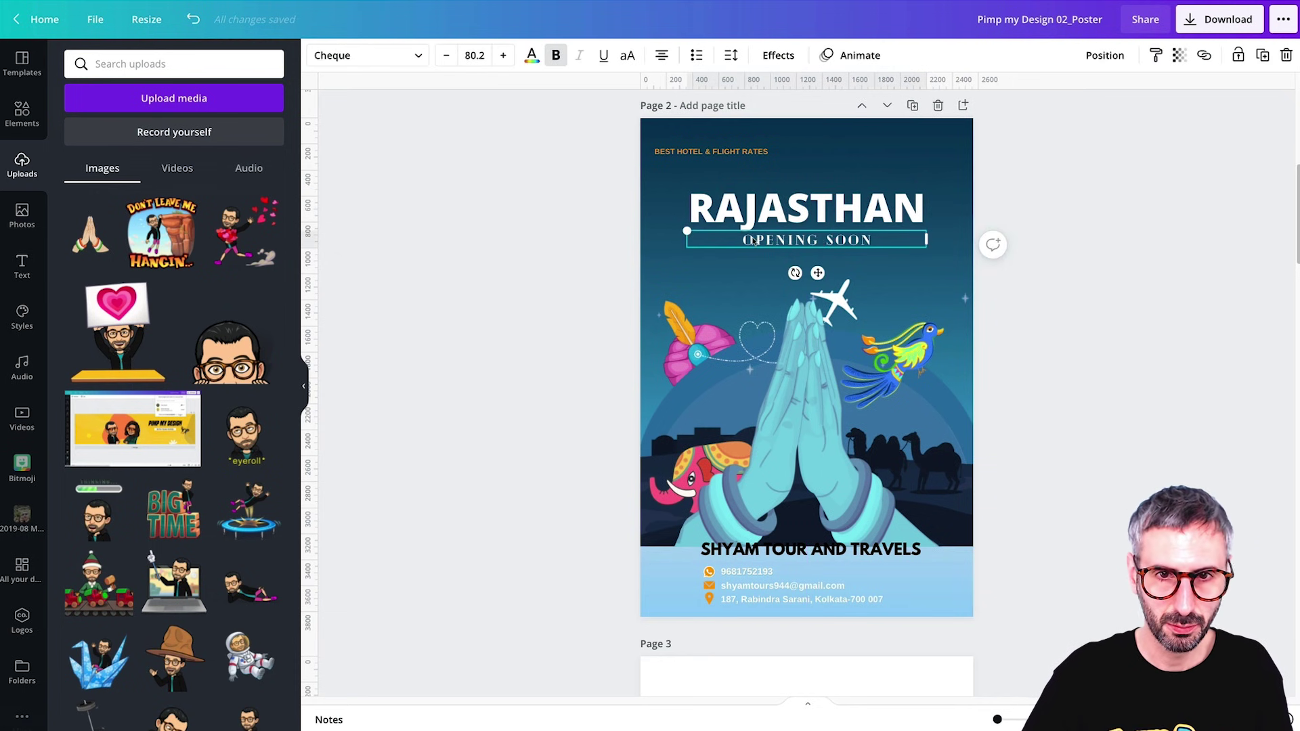
{"action": "left_click", "coordinate": [1170, 325]}
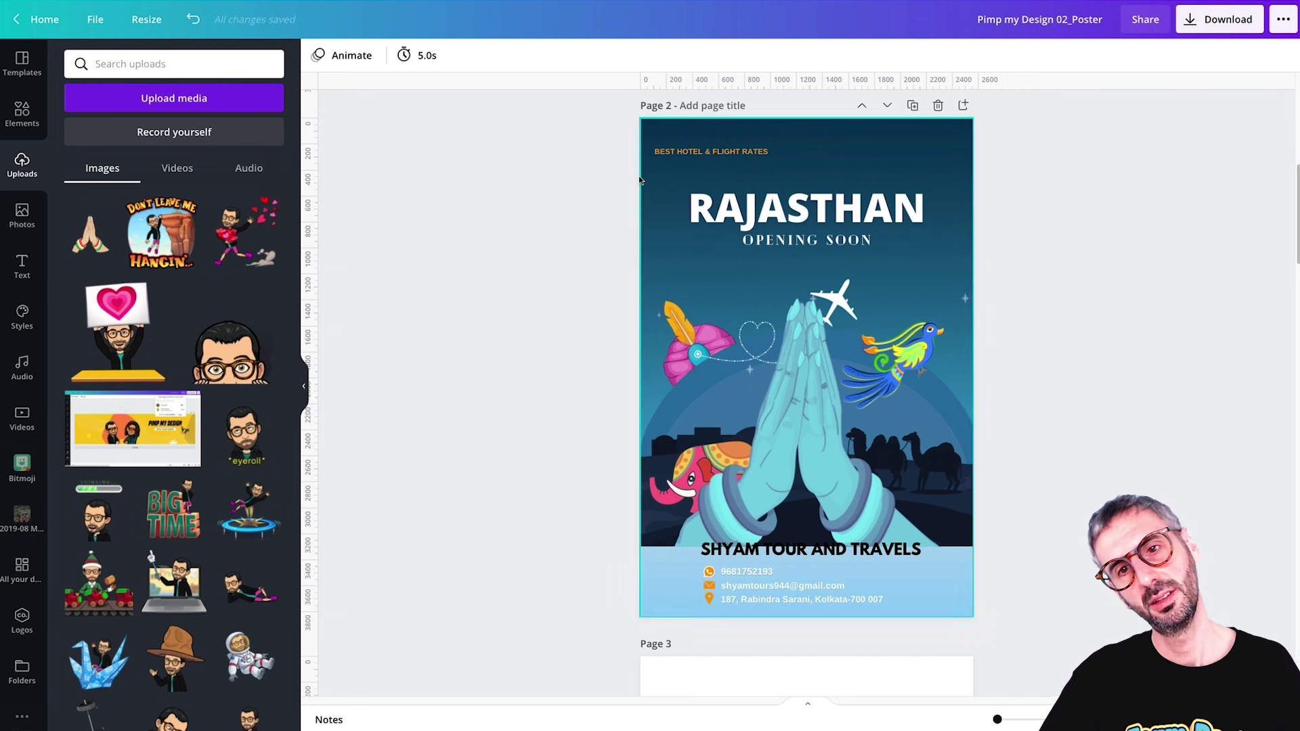
{"action": "left_click", "coordinate": [770, 218]}
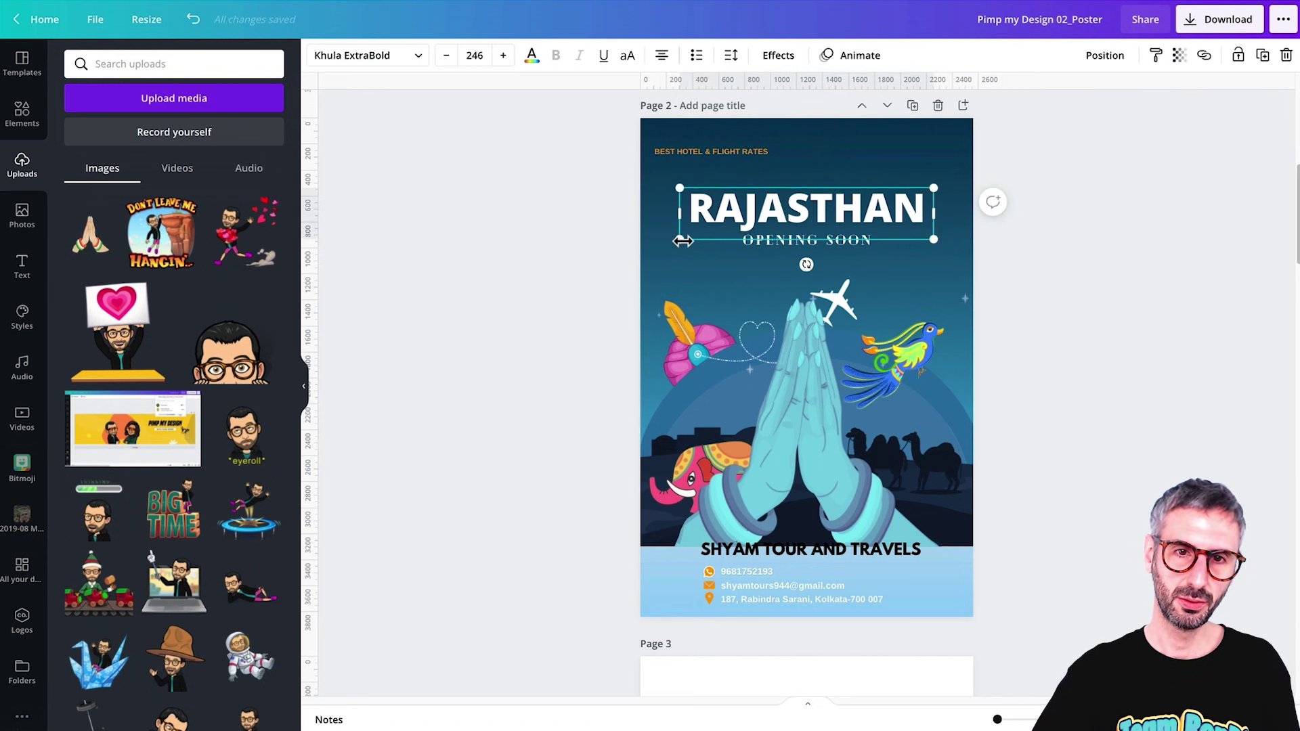
{"action": "left_click_drag", "start_coordinate": [680, 188], "coordinate": [654, 183]}
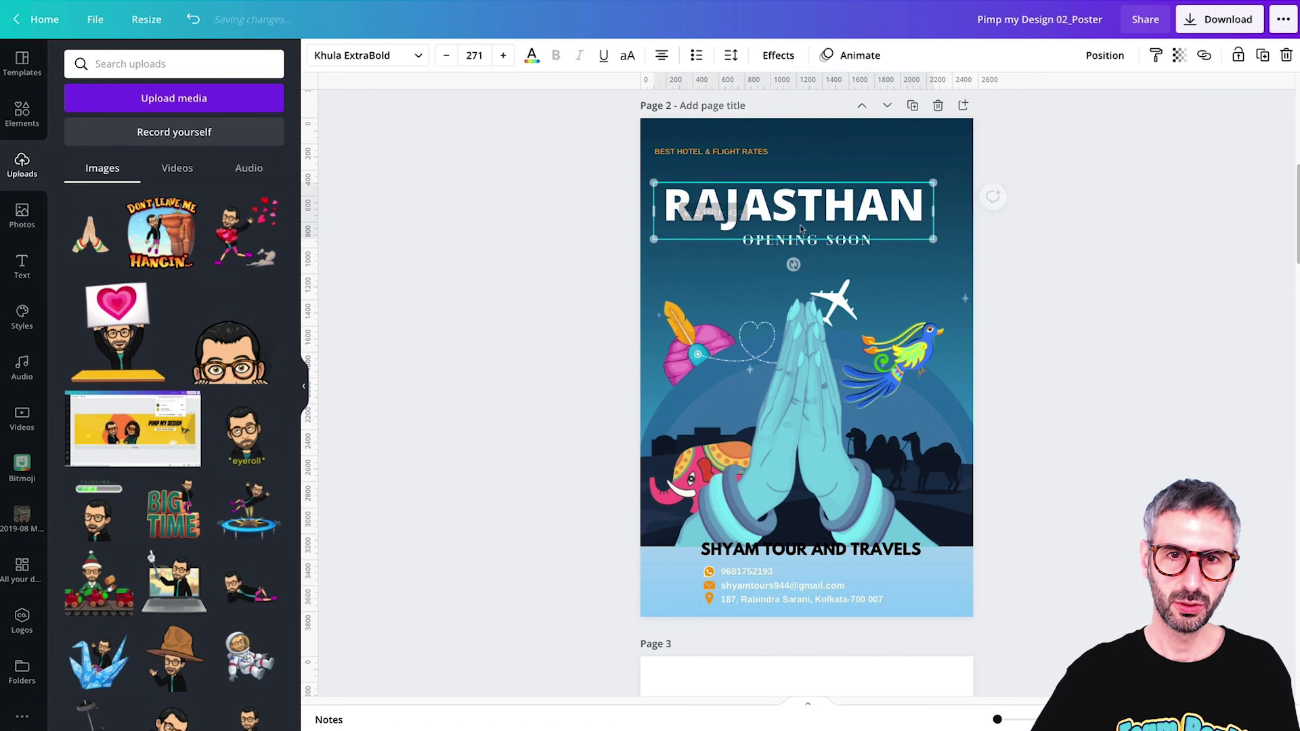
{"action": "left_click", "coordinate": [1105, 56]}
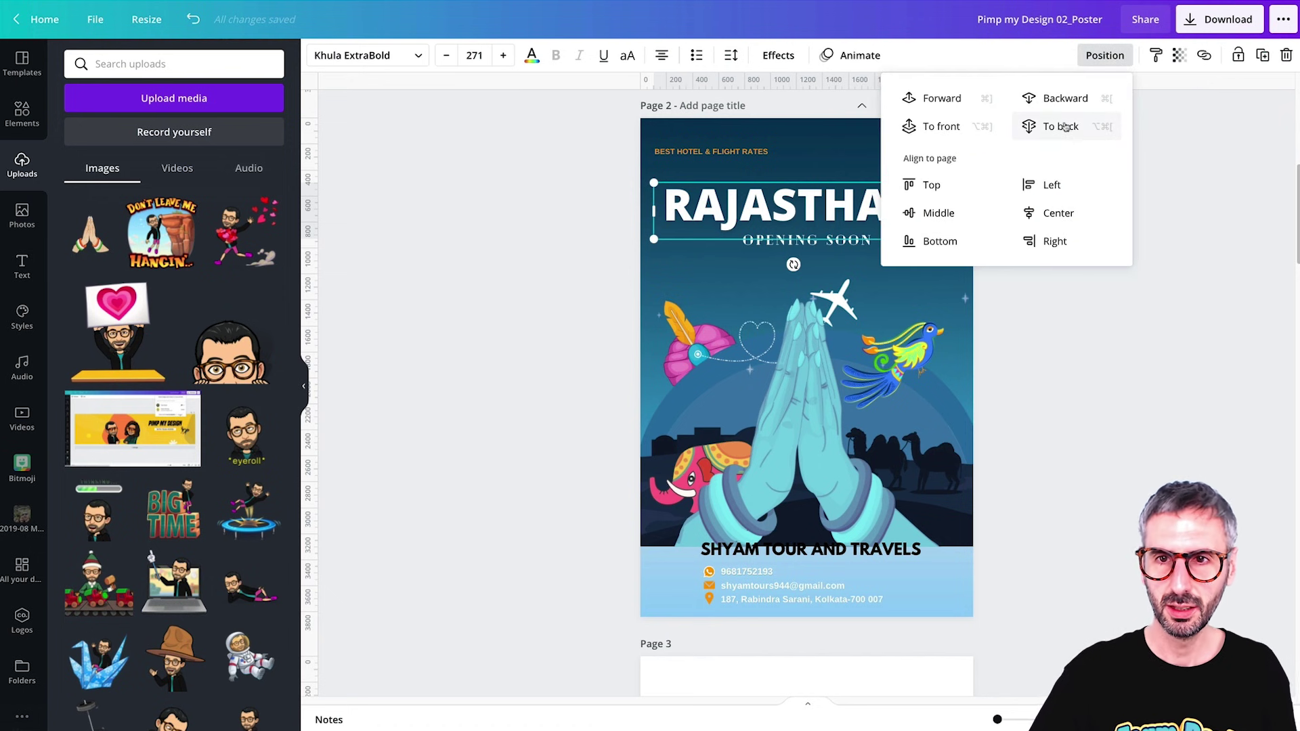
{"action": "left_click", "coordinate": [1056, 213]}
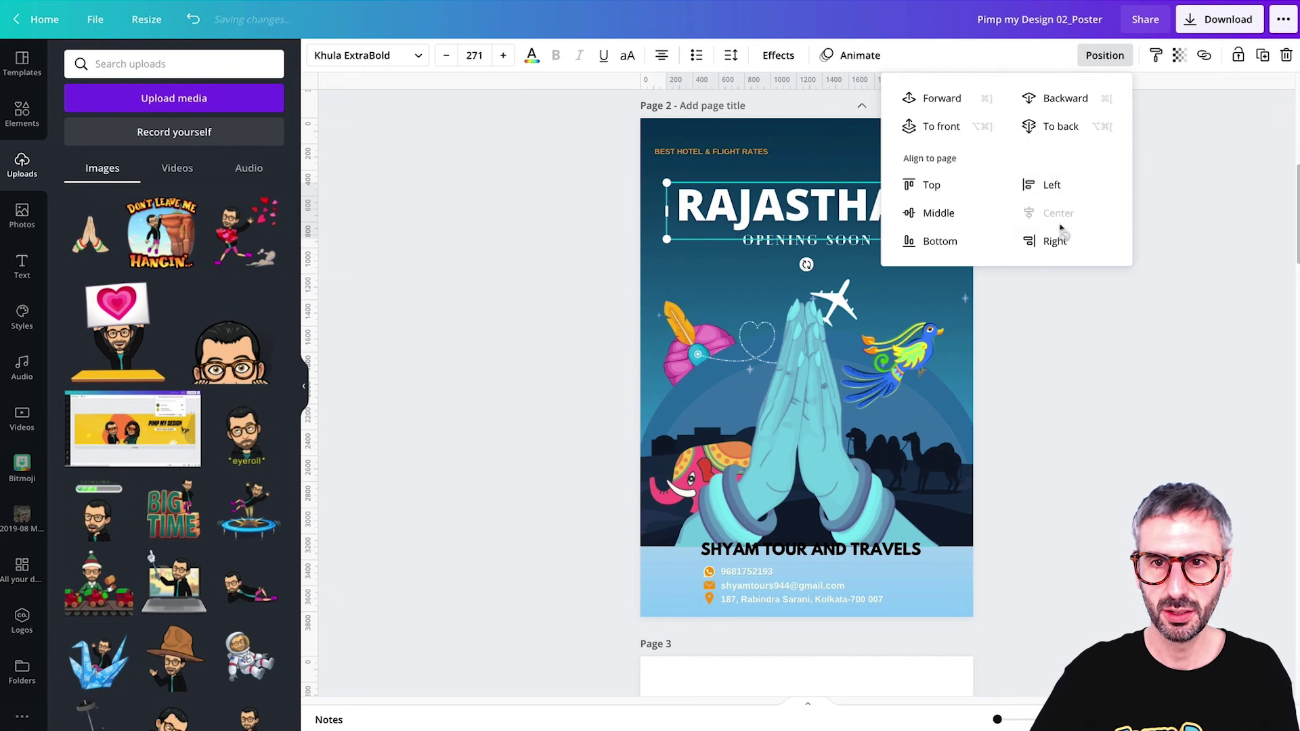
{"action": "left_click", "coordinate": [1109, 346]}
{"action": "scroll", "coordinate": [1123, 443], "scroll_direction": "down", "scroll_amount": 1}
{"action": "scroll", "coordinate": [1124, 443], "scroll_direction": "up", "scroll_amount": 1}
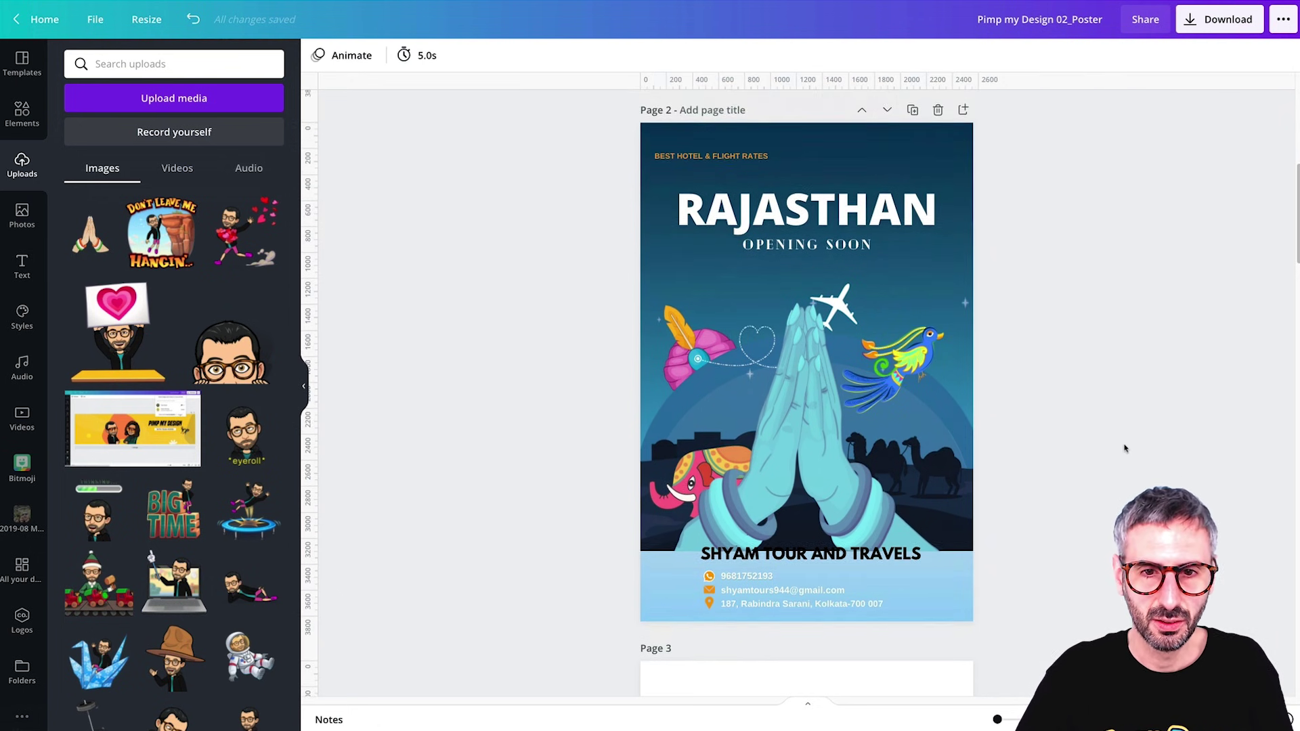
{"action": "left_click", "coordinate": [897, 217]}
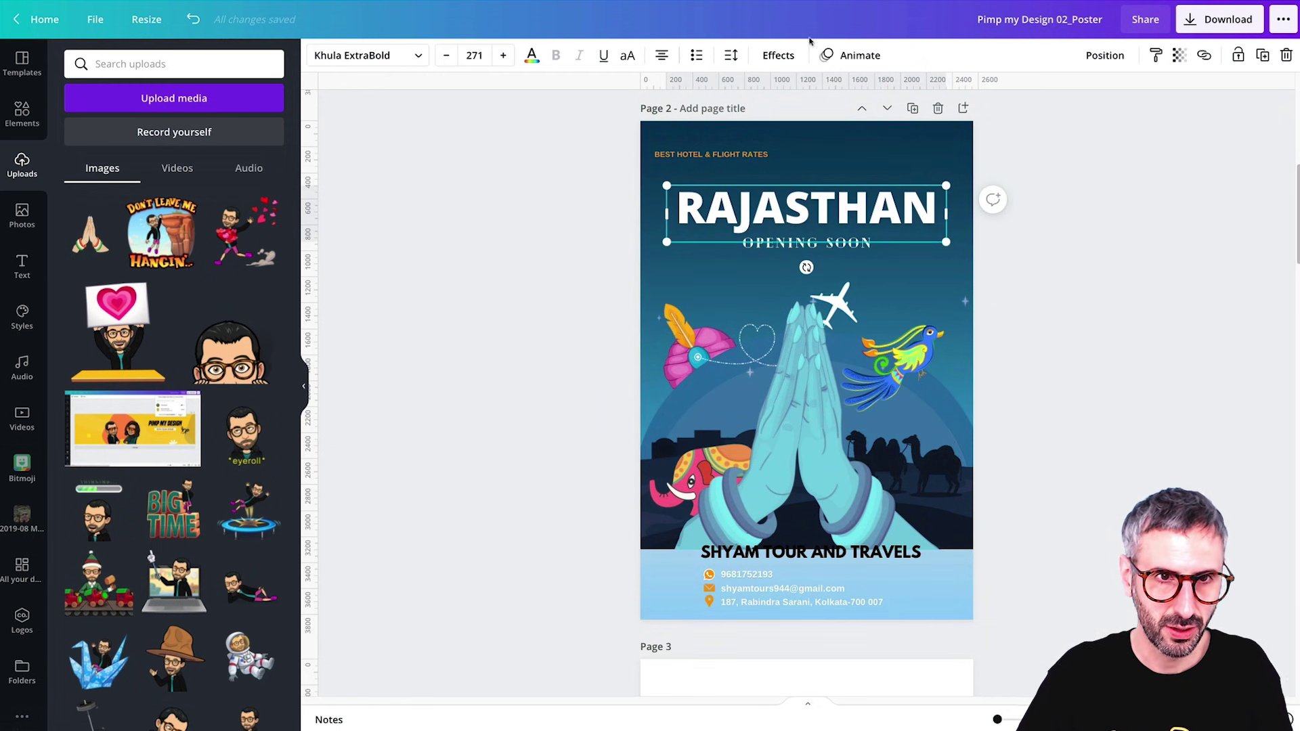
Arch RAJASTHAN with a Curve effect of 28 and lower OPENING SOON slightly beneath it.
{"action": "left_click", "coordinate": [758, 58]}
{"action": "left_click", "coordinate": [173, 502]}
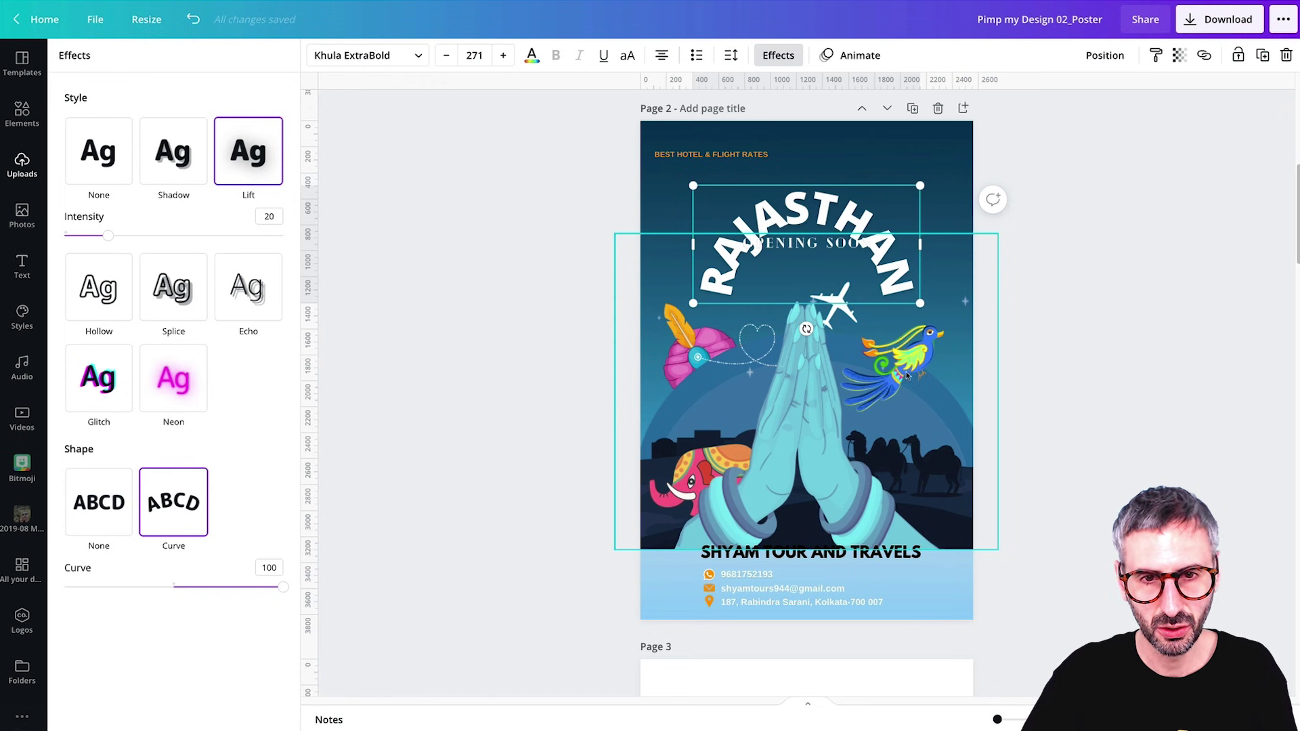
{"action": "left_click", "coordinate": [625, 450]}
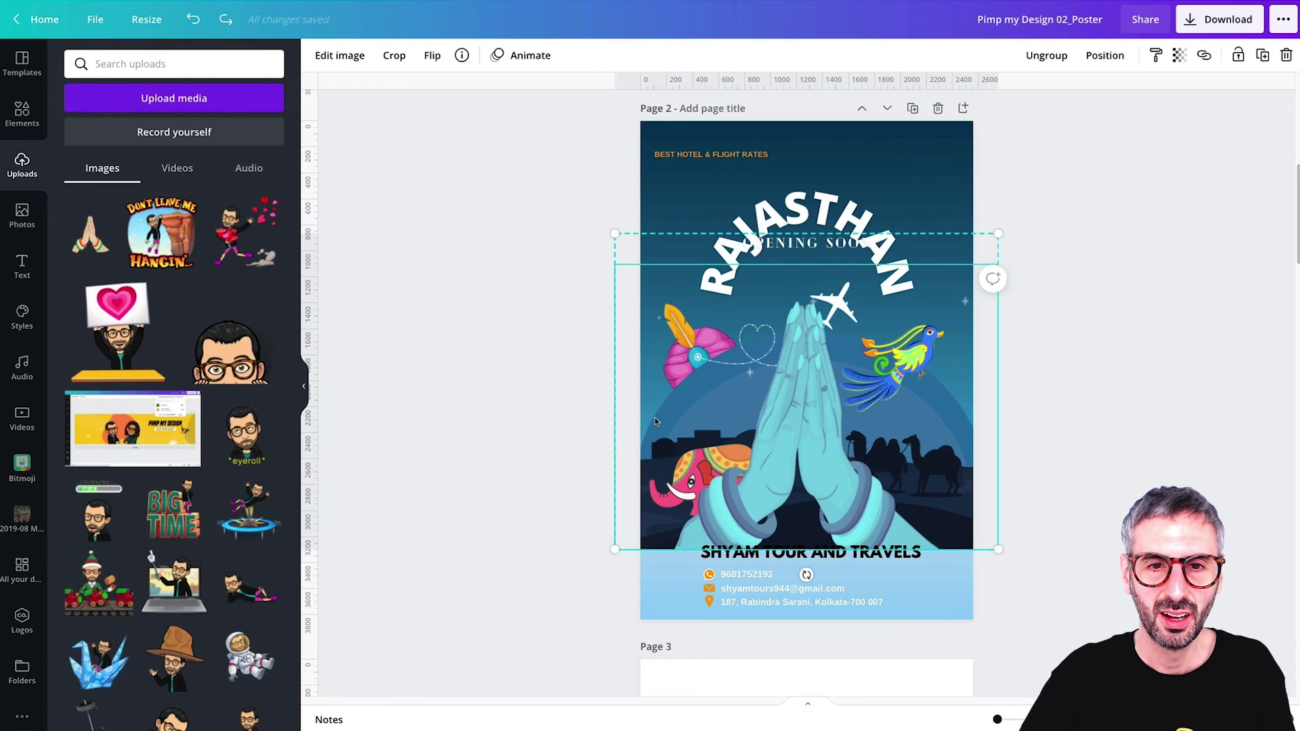
{"action": "left_click", "coordinate": [829, 236]}
{"action": "left_click", "coordinate": [777, 55]}
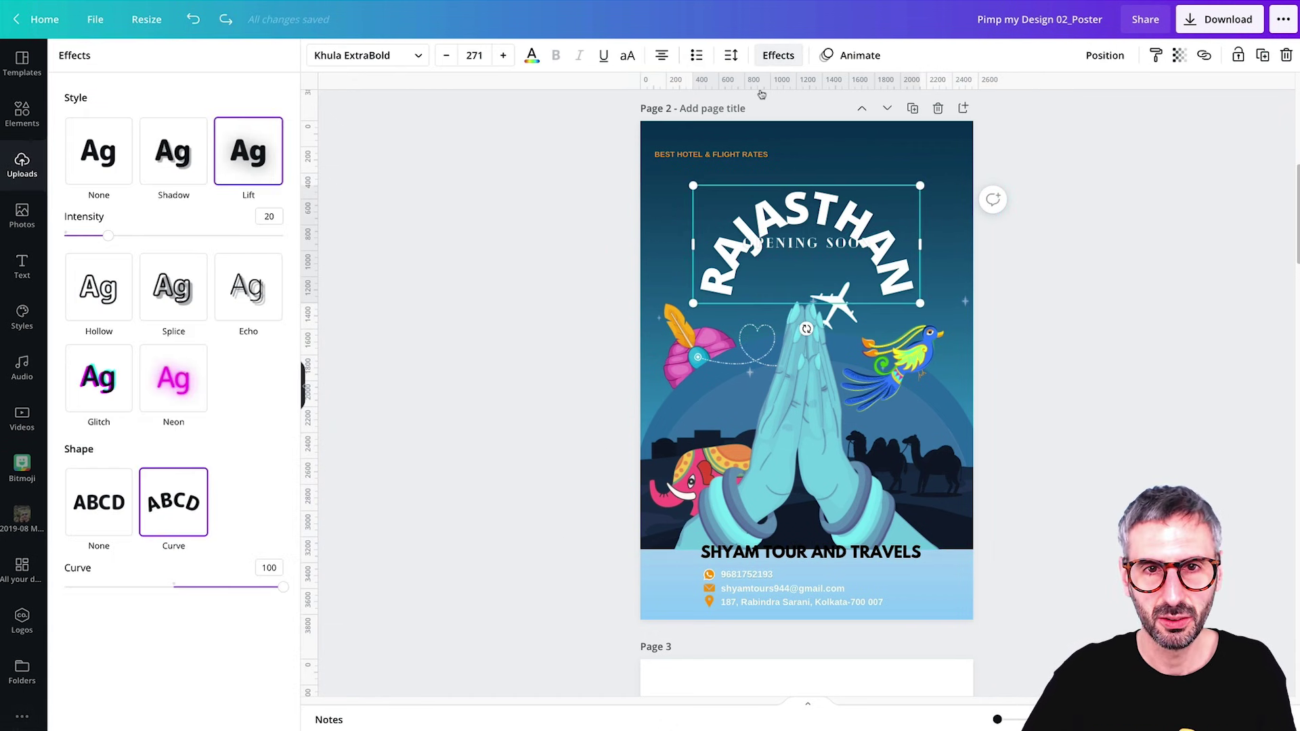
{"action": "left_click_drag", "start_coordinate": [274, 589], "coordinate": [205, 587]}
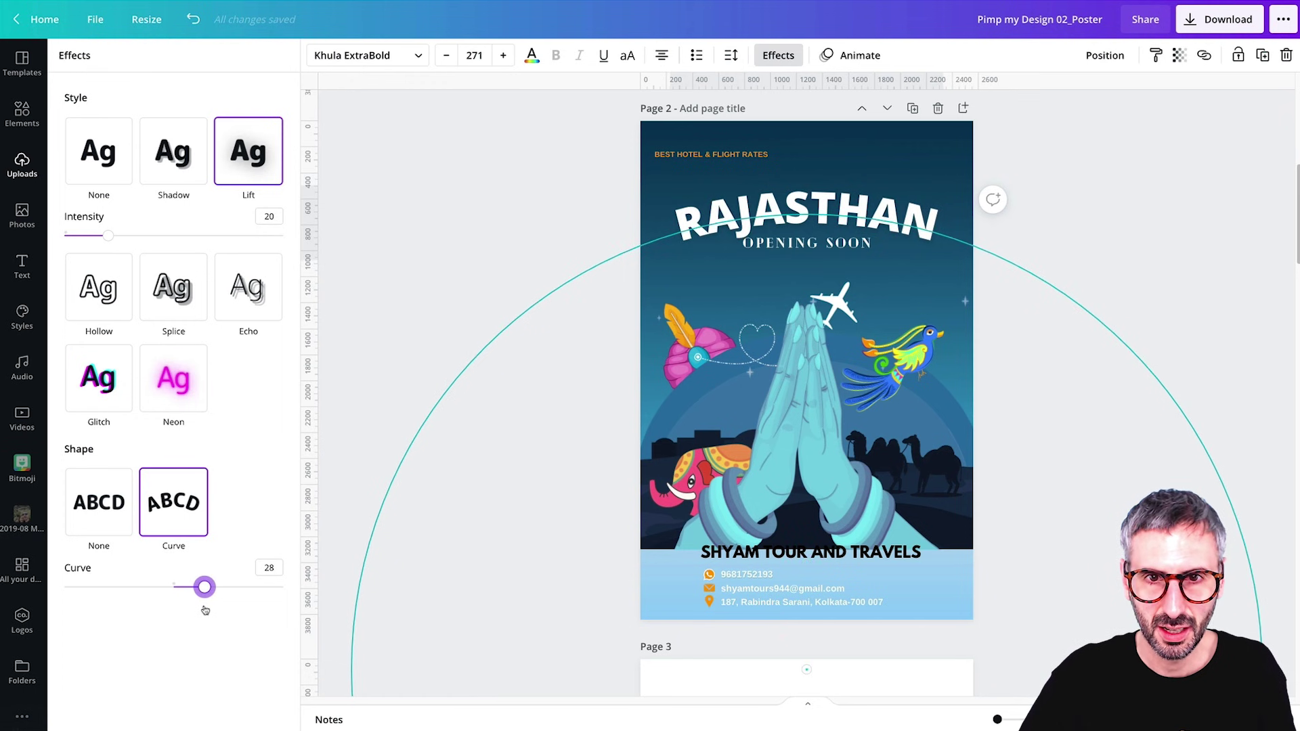
{"action": "left_click_drag", "start_coordinate": [806, 285], "coordinate": [815, 299]}
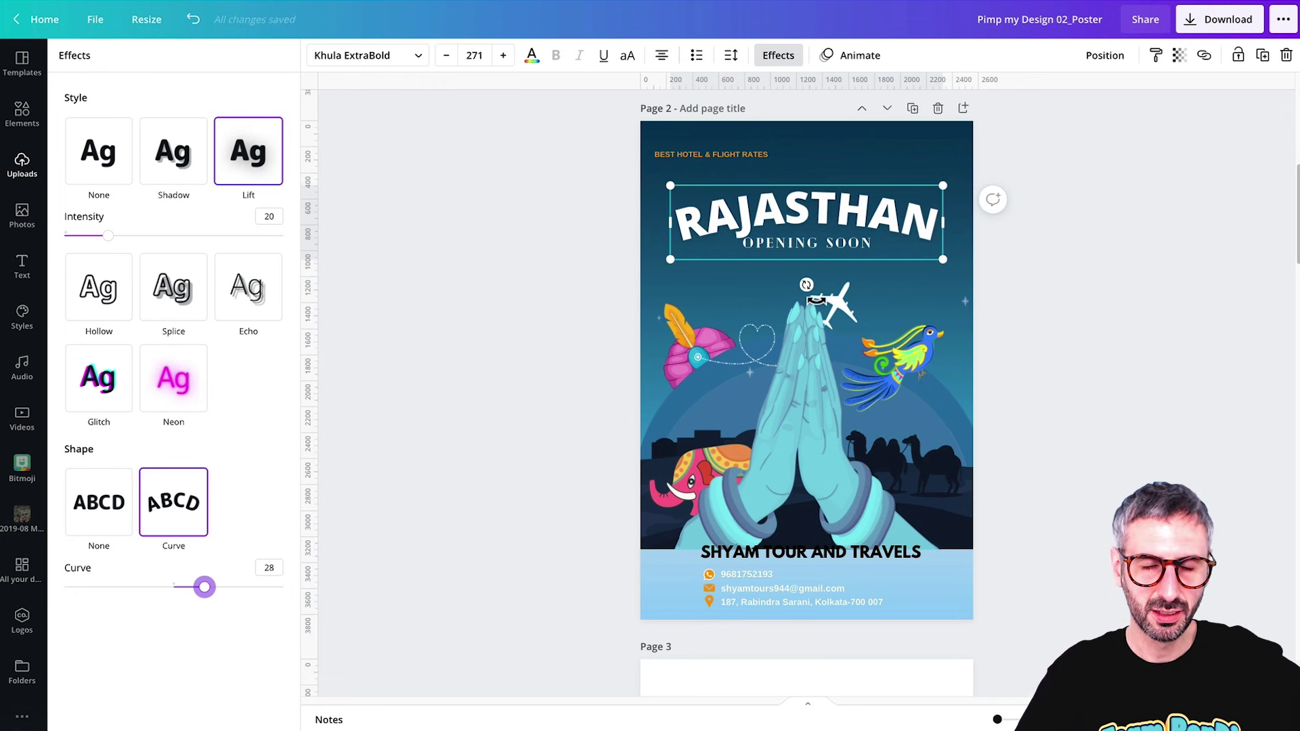
{"action": "left_click", "coordinate": [1064, 302]}
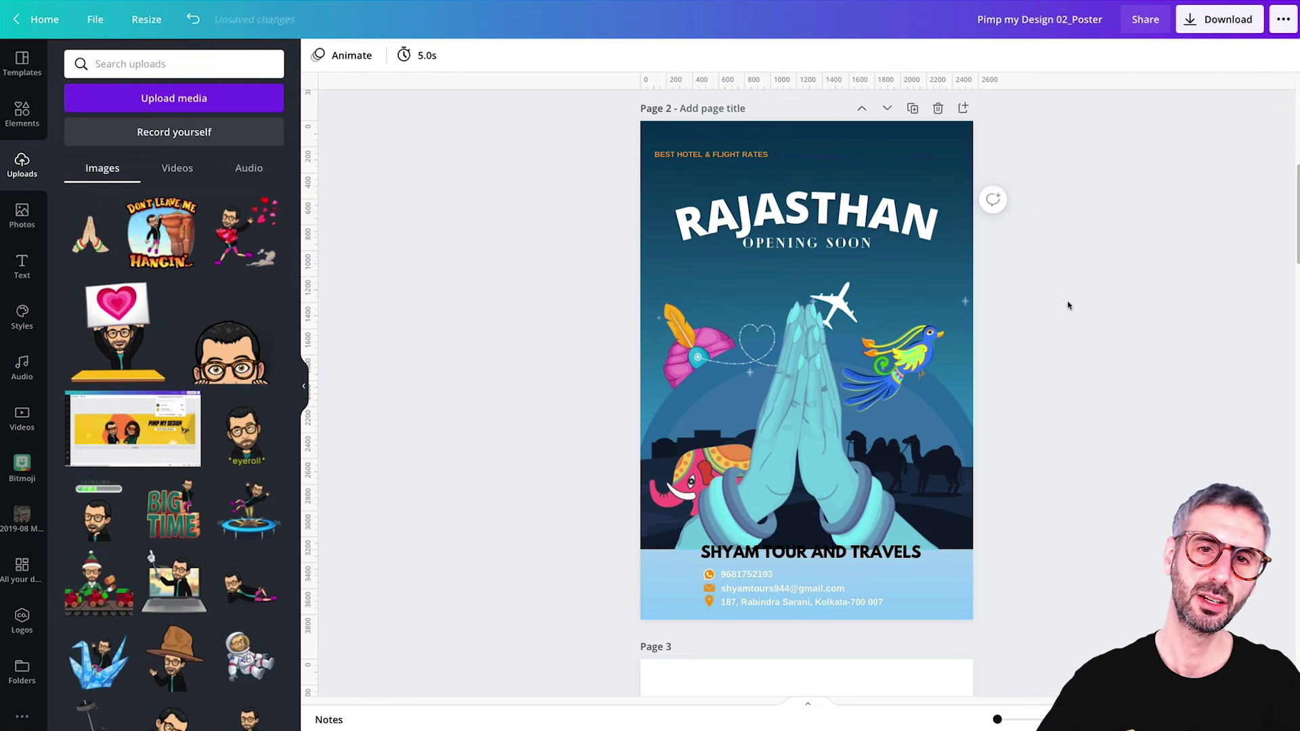
{"action": "left_click_drag", "start_coordinate": [792, 246], "coordinate": [793, 256]}
{"action": "left_click", "coordinate": [807, 213]}
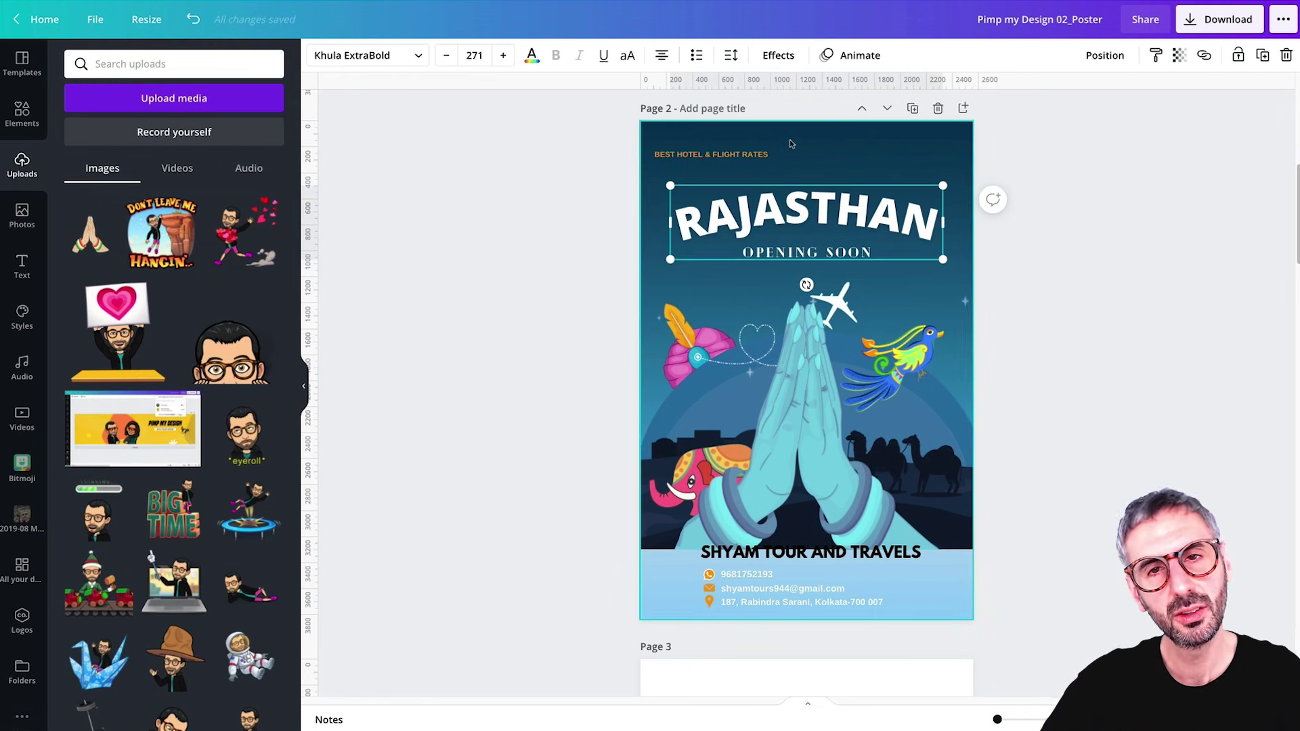
Give RAJASTHAN a dark-blue Echo effect with offset 54 and direction -26.
{"action": "left_click", "coordinate": [778, 55]}
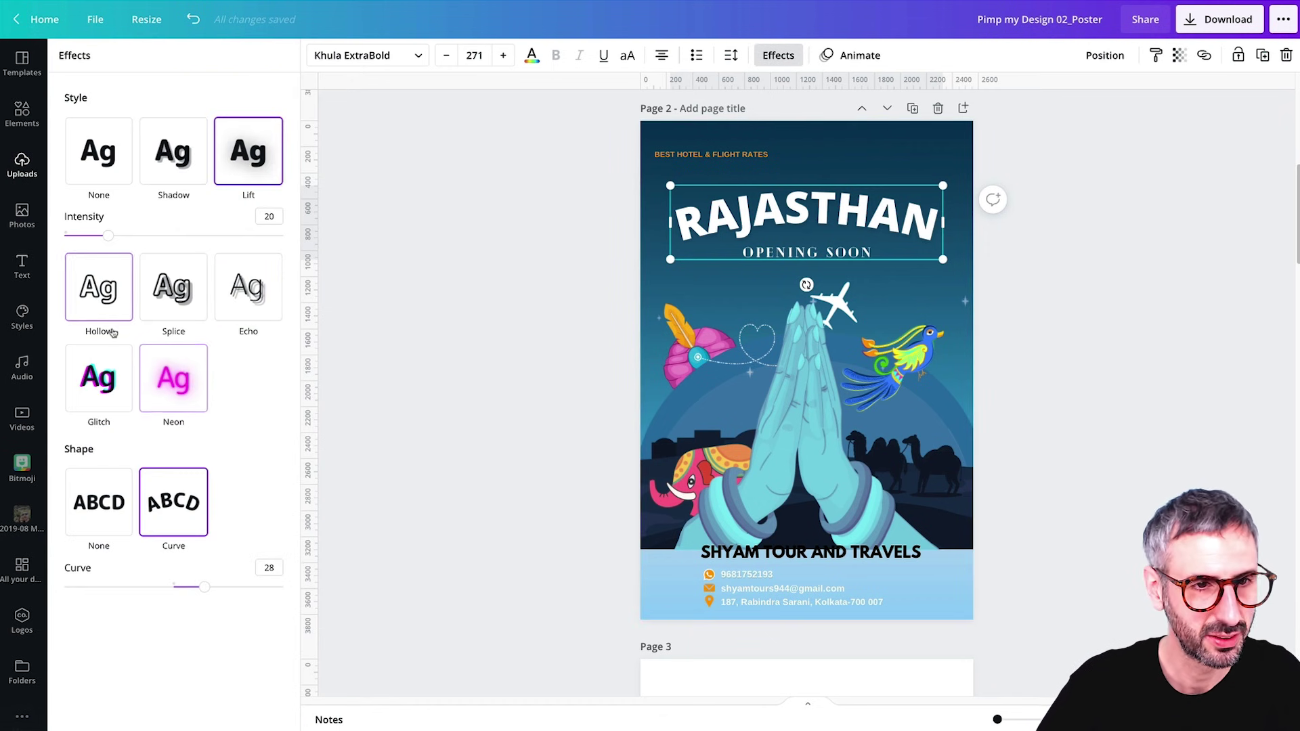
{"action": "left_click", "coordinate": [246, 309]}
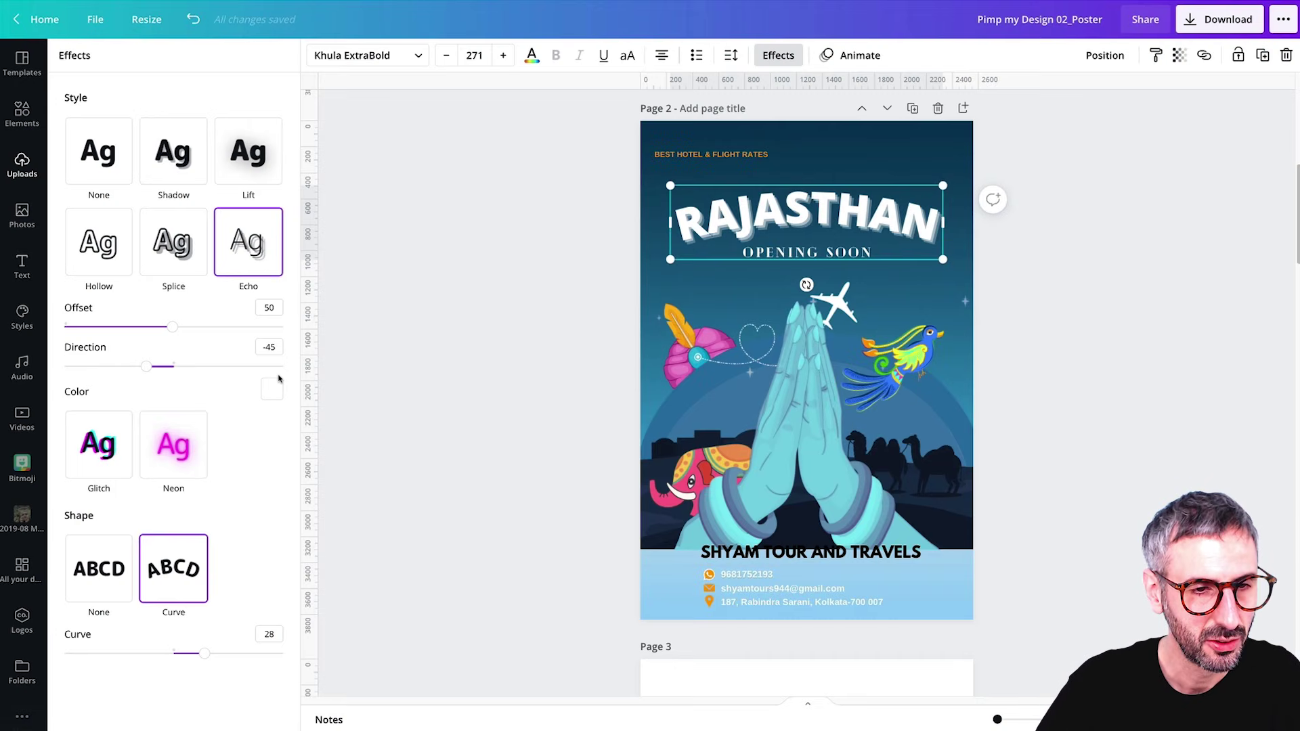
{"action": "left_click_drag", "start_coordinate": [173, 332], "coordinate": [200, 335]}
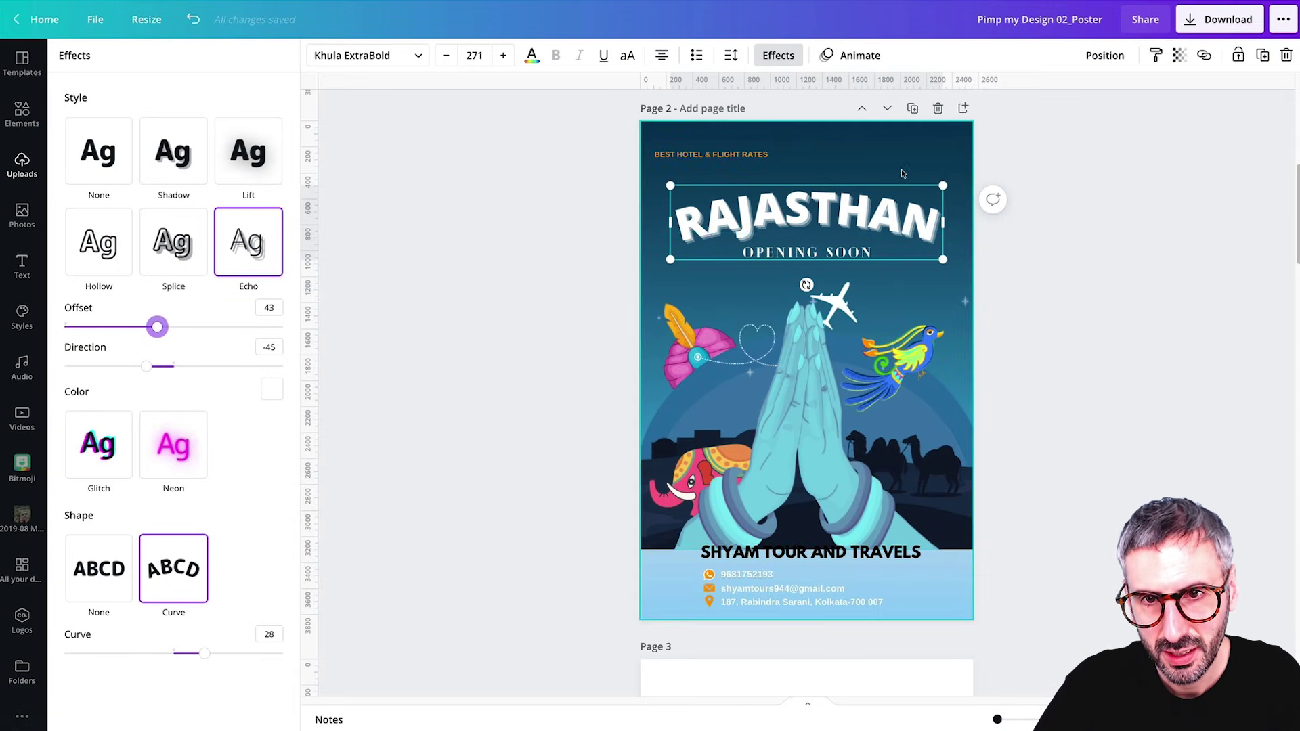
{"action": "left_click", "coordinate": [270, 391]}
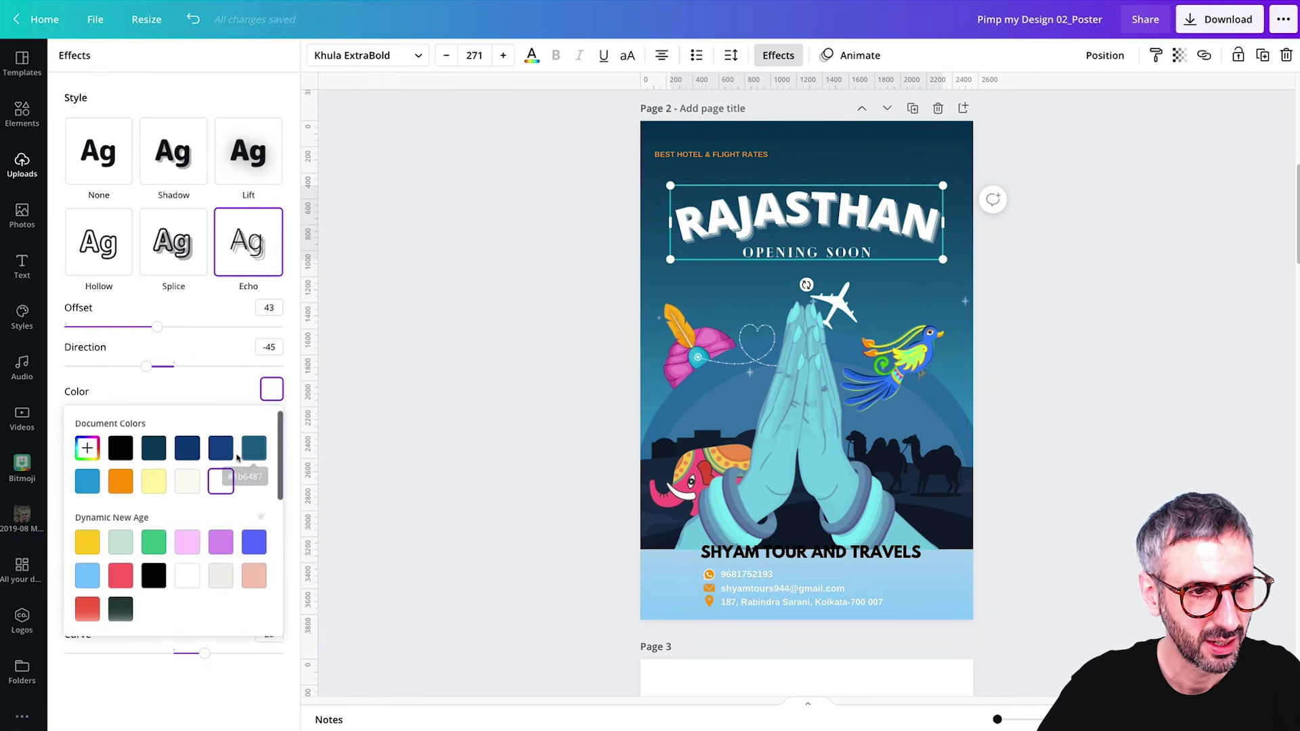
{"action": "left_click", "coordinate": [88, 581]}
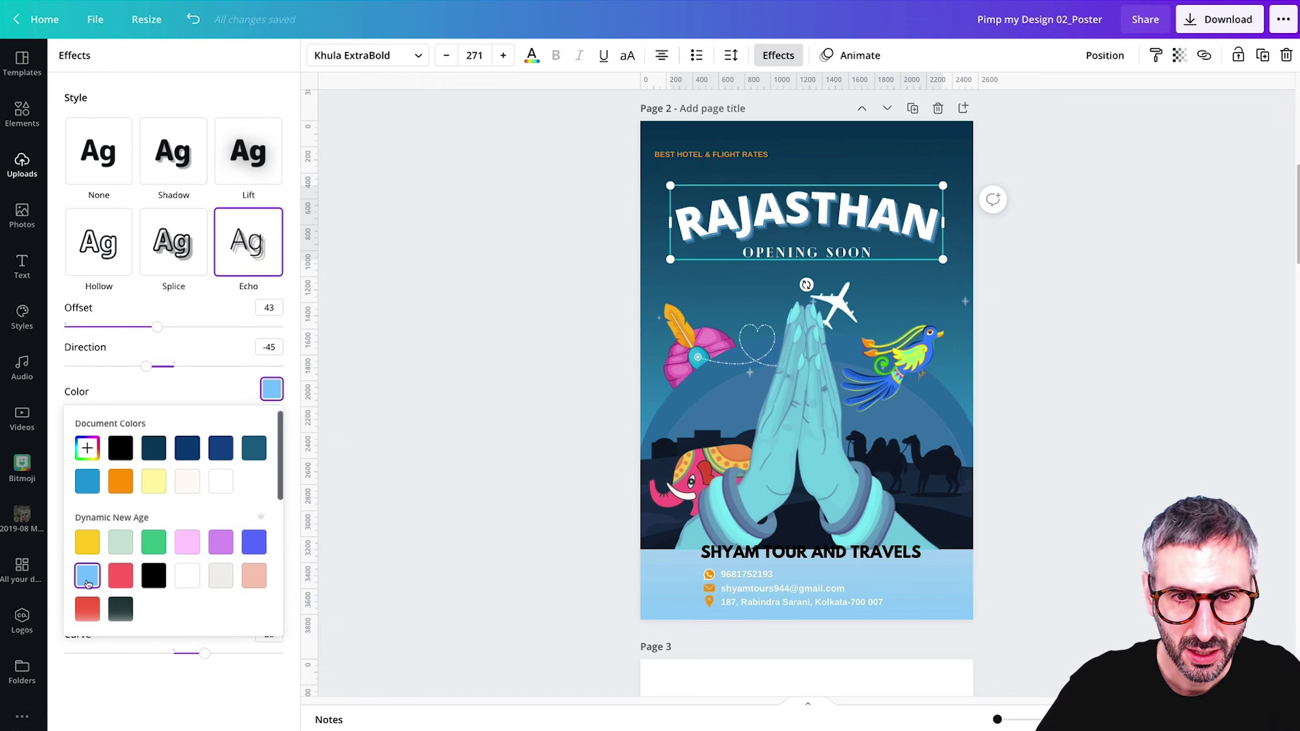
{"action": "left_click", "coordinate": [89, 484]}
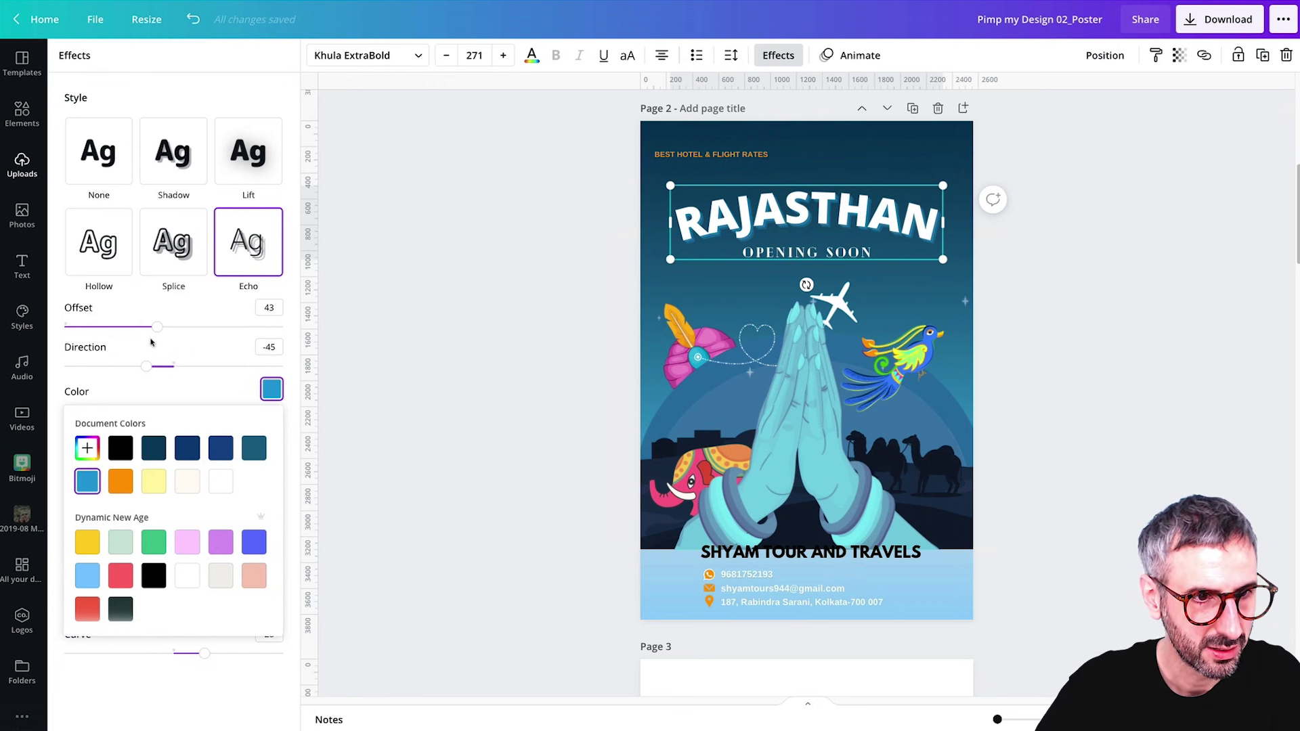
{"action": "left_click_drag", "start_coordinate": [157, 327], "coordinate": [182, 328]}
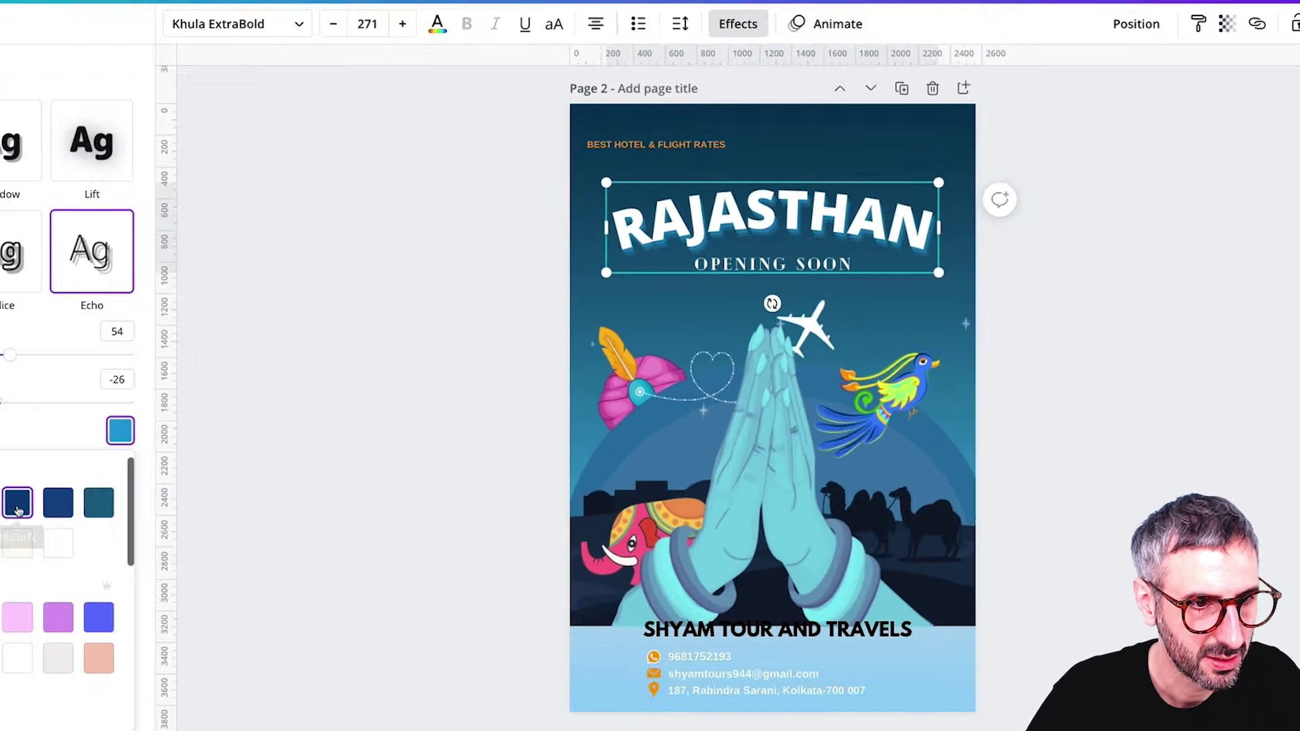
{"action": "left_click", "coordinate": [253, 449]}
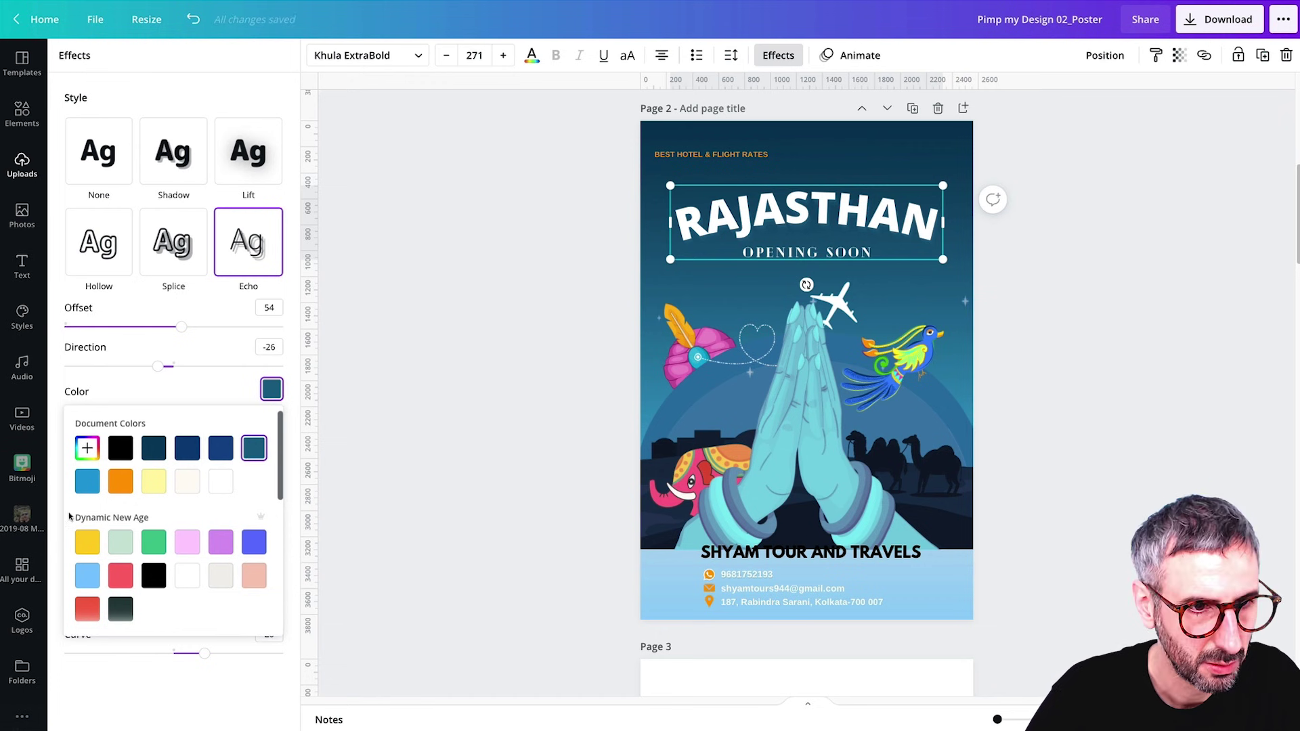
{"action": "left_click", "coordinate": [87, 481]}
{"action": "left_click", "coordinate": [87, 448]}
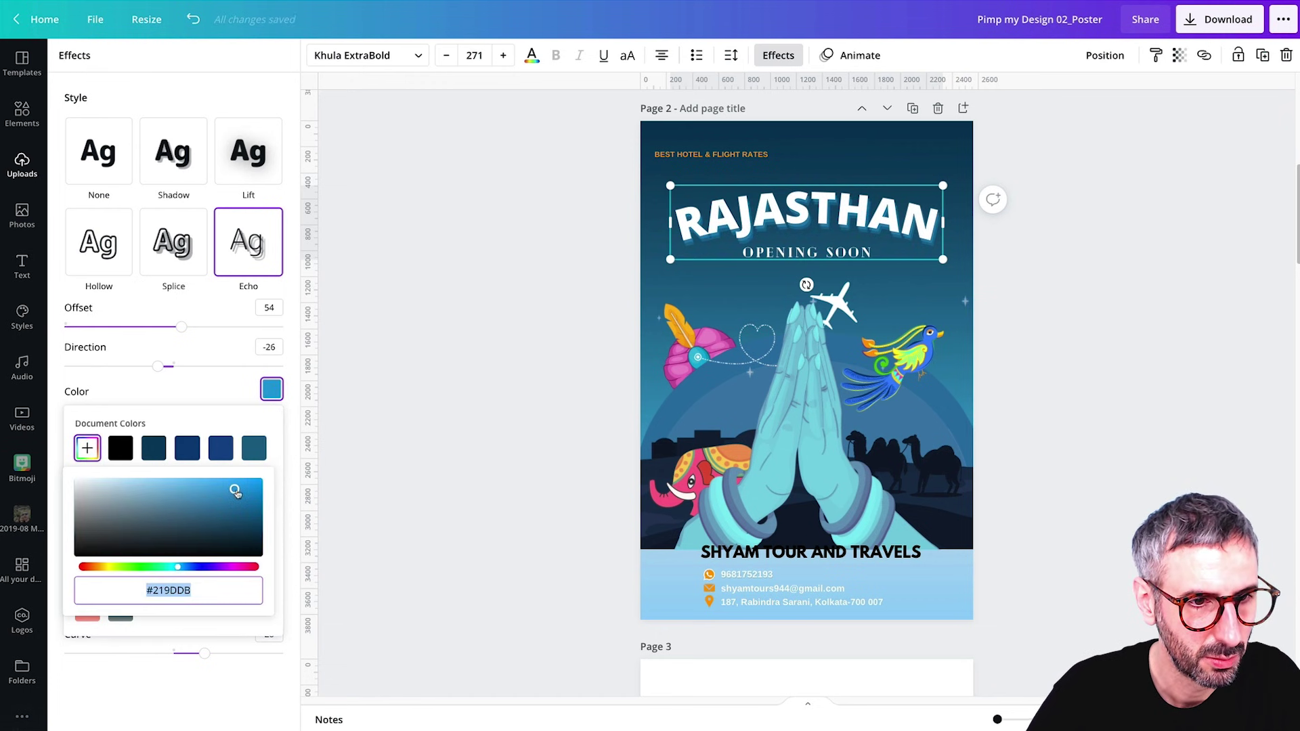
{"action": "left_click_drag", "start_coordinate": [235, 491], "coordinate": [202, 483]}
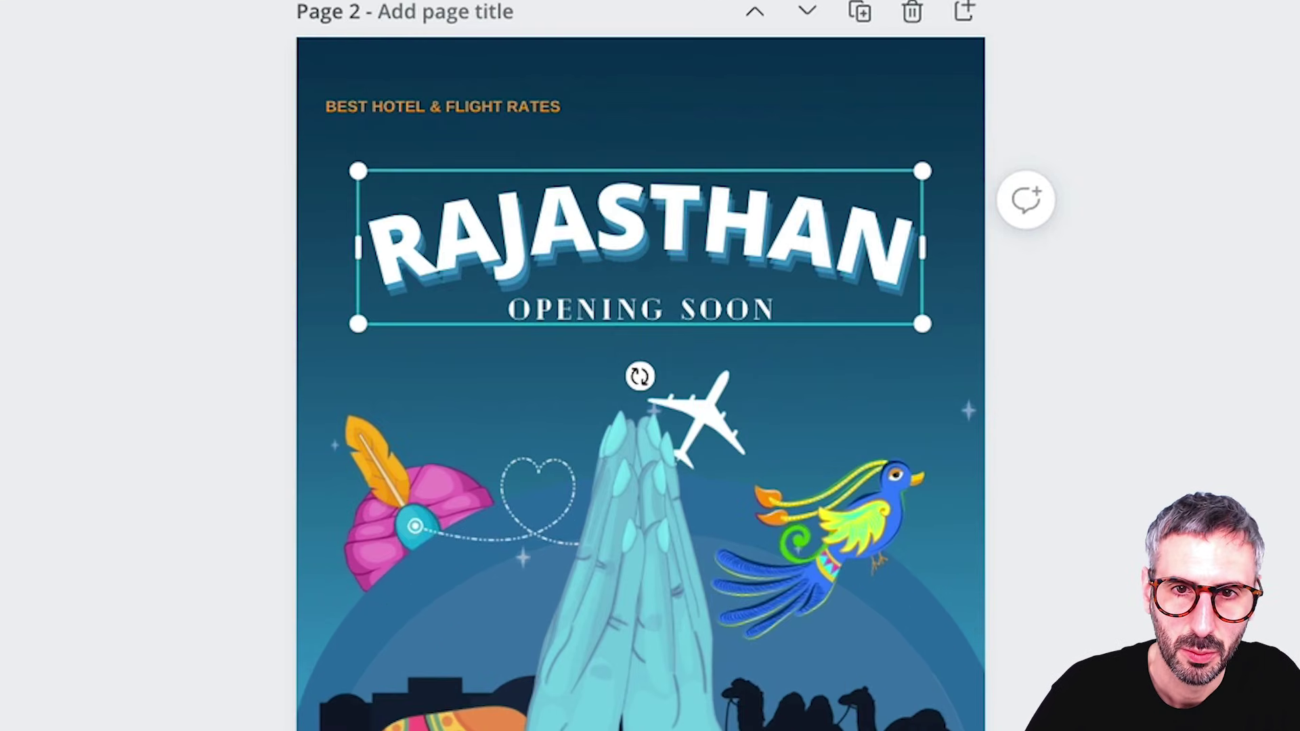
{"action": "left_click", "coordinate": [363, 365]}
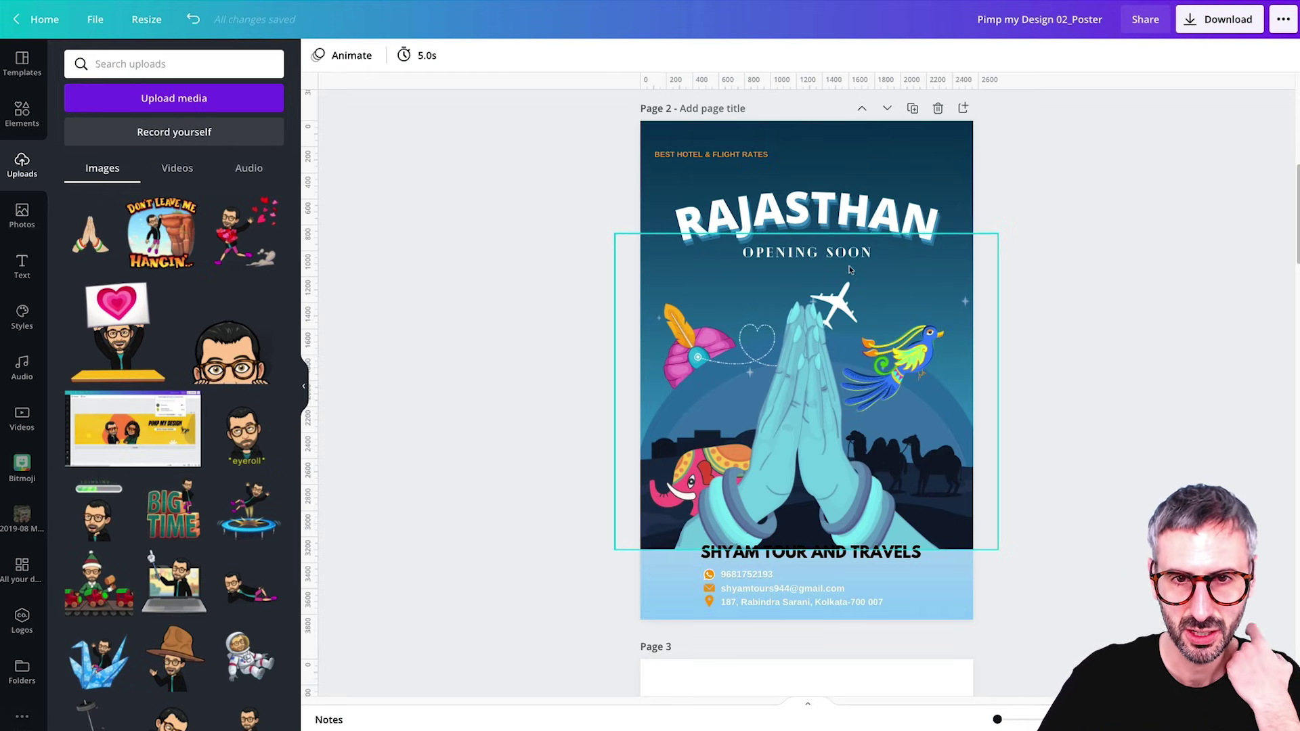
Lower OPENING SOON a little further beneath the RAJASTHAN title along the centre guide.
{"action": "left_click_drag", "start_coordinate": [846, 252], "coordinate": [846, 261]}
{"action": "left_click", "coordinate": [1093, 237]}
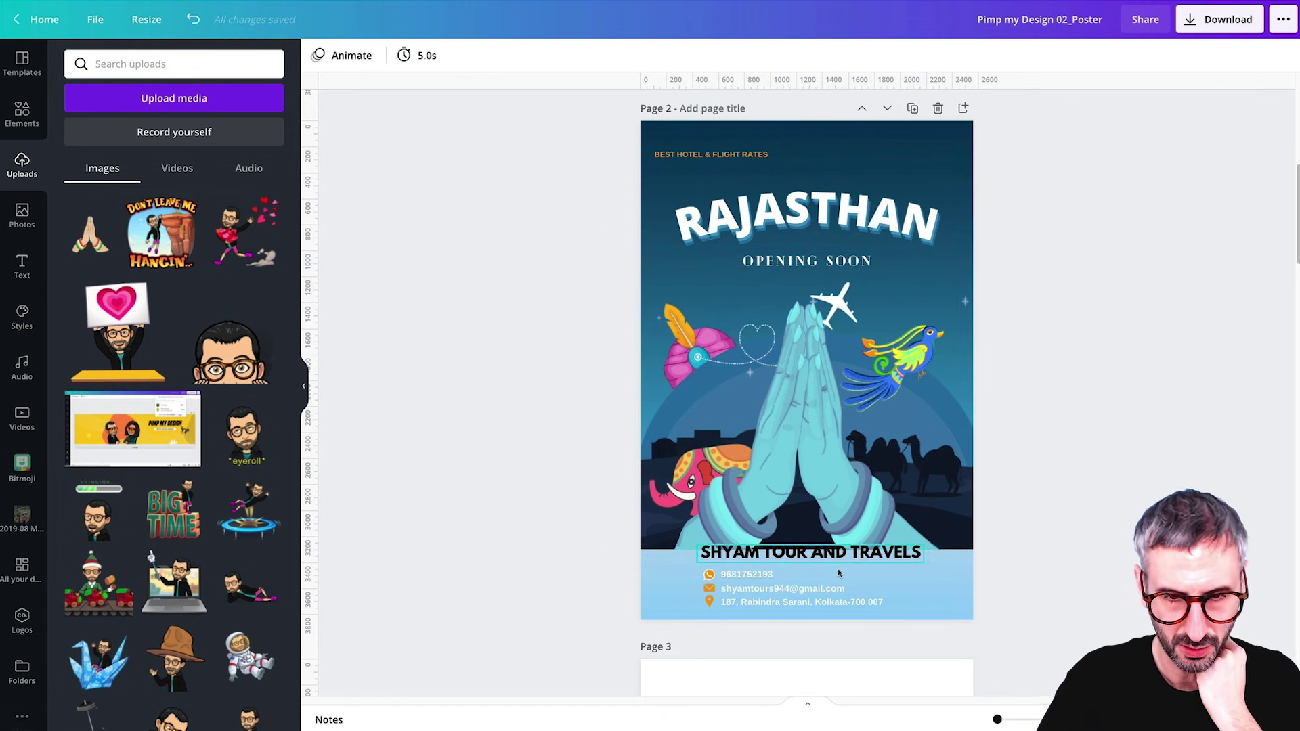
{"action": "scroll", "coordinate": [773, 591], "scroll_direction": "down", "scroll_amount": 2}
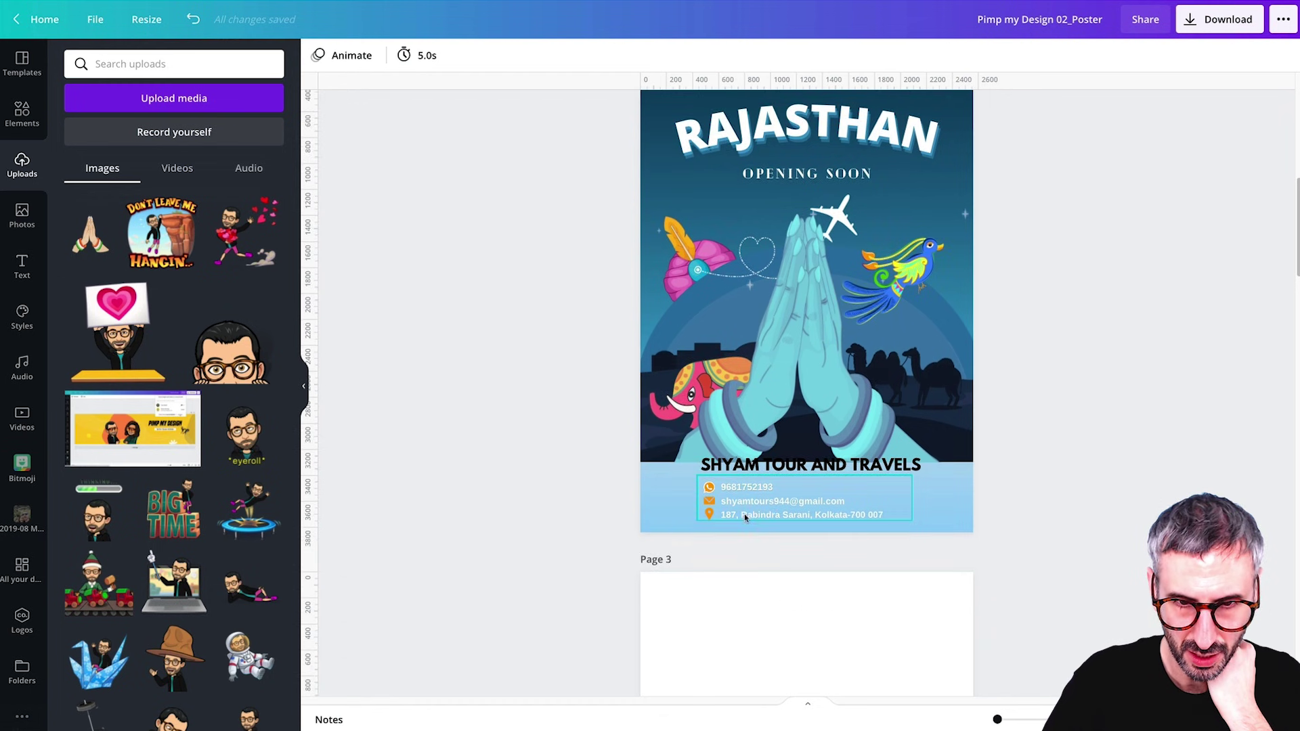
{"action": "left_click", "coordinate": [733, 512]}
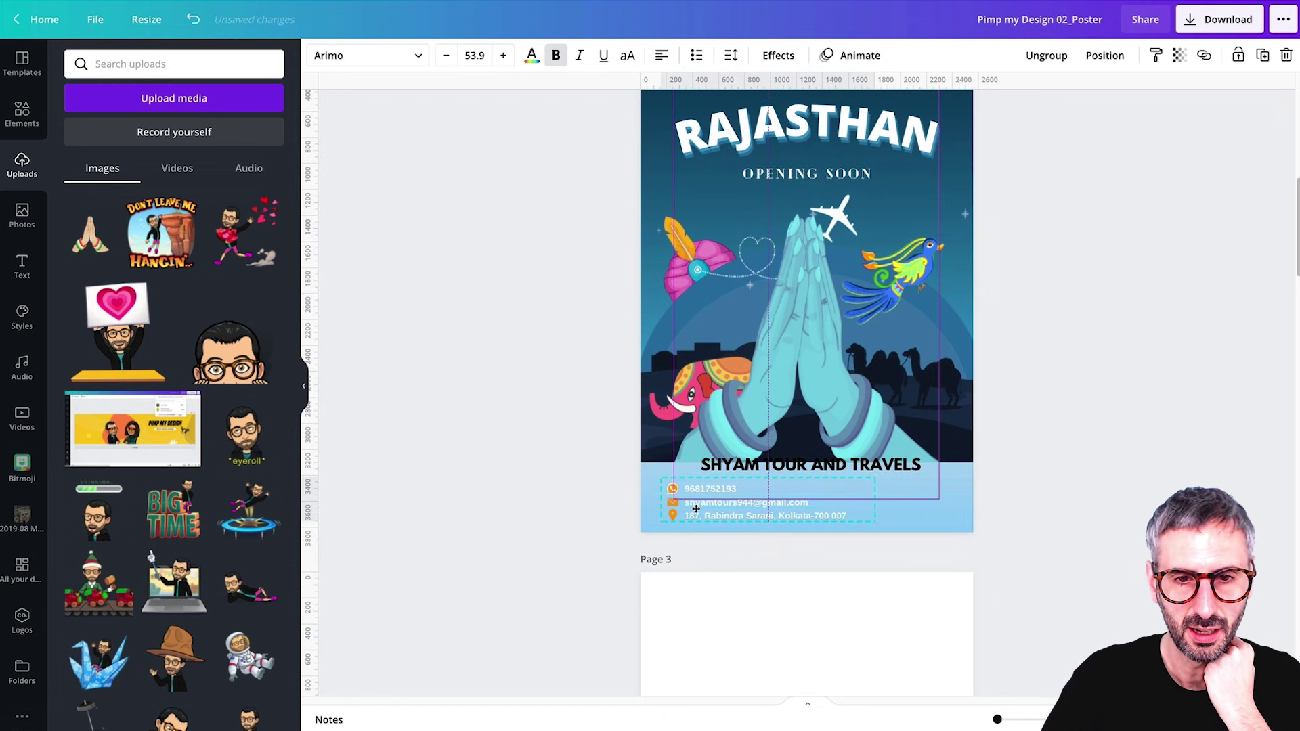
{"action": "scroll", "coordinate": [746, 531], "scroll_direction": "down", "scroll_amount": 3}
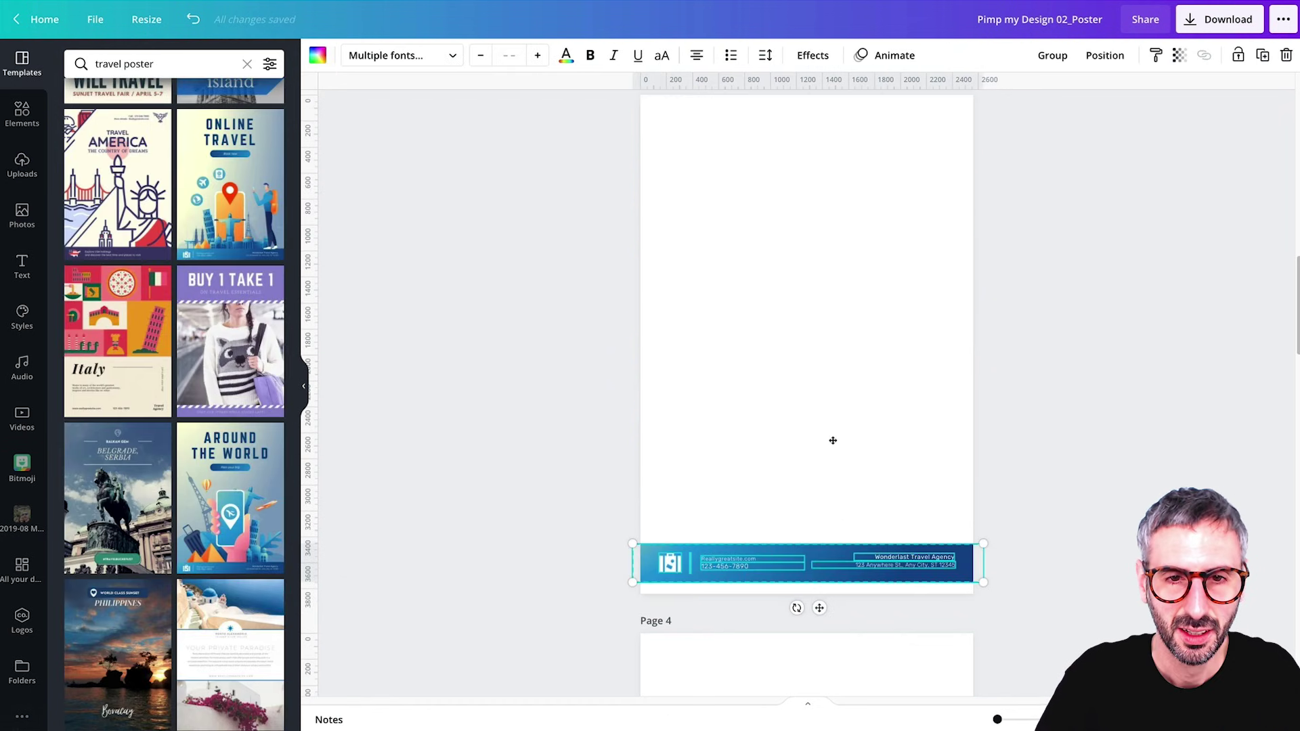
Place the 'travel poster' template's blue agency footer bar onto Page 3.
{"action": "left_click_drag", "start_coordinate": [833, 560], "coordinate": [839, 261]}
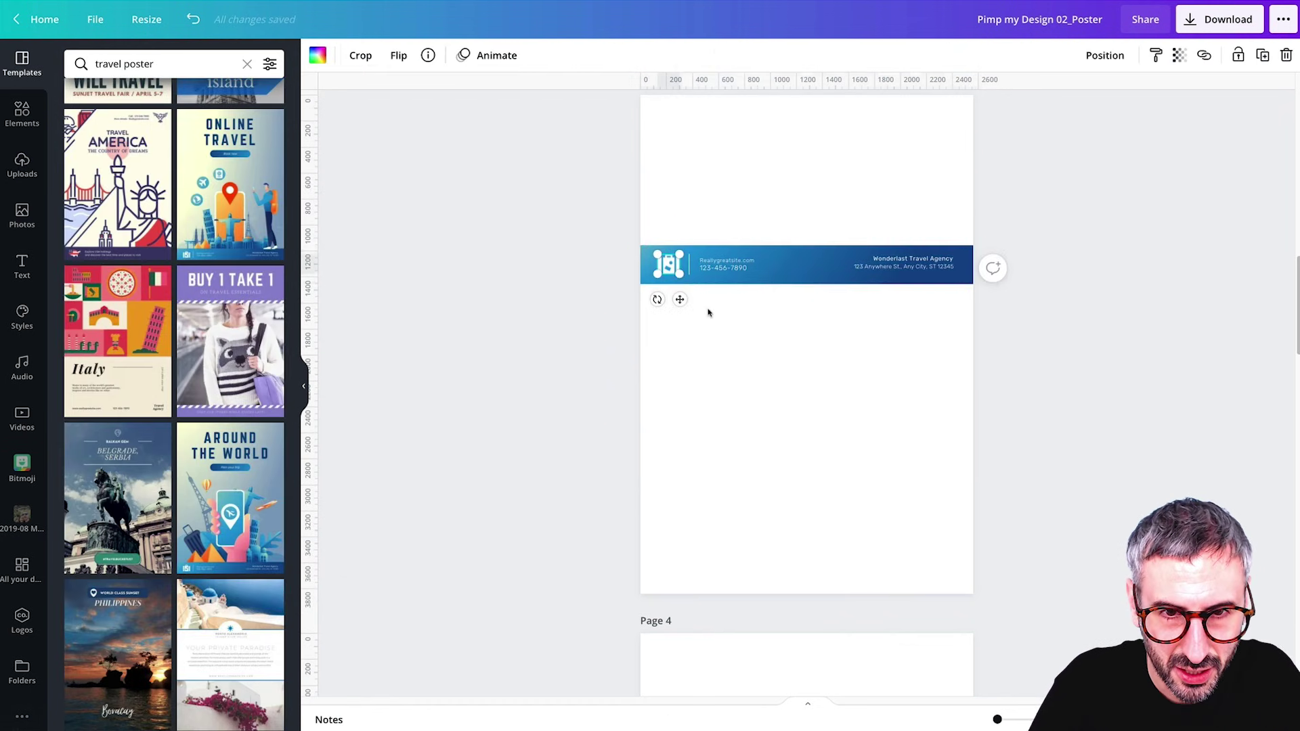
{"action": "scroll", "coordinate": [709, 318], "scroll_direction": "up", "scroll_amount": 4}
{"action": "scroll", "coordinate": [710, 318], "scroll_direction": "down", "scroll_amount": 3}
{"action": "left_click", "coordinate": [710, 318]}
{"action": "left_click", "coordinate": [697, 329]}
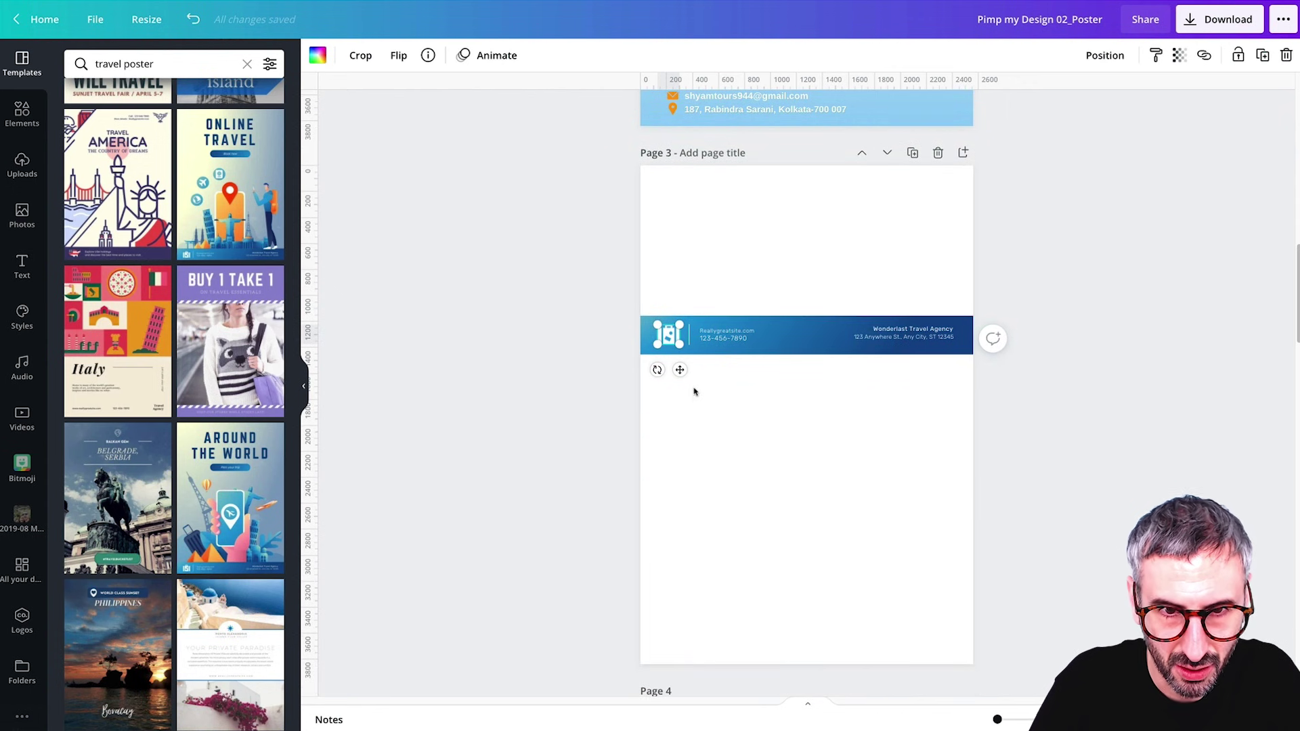
{"action": "scroll", "coordinate": [896, 406], "scroll_direction": "up", "scroll_amount": 5}
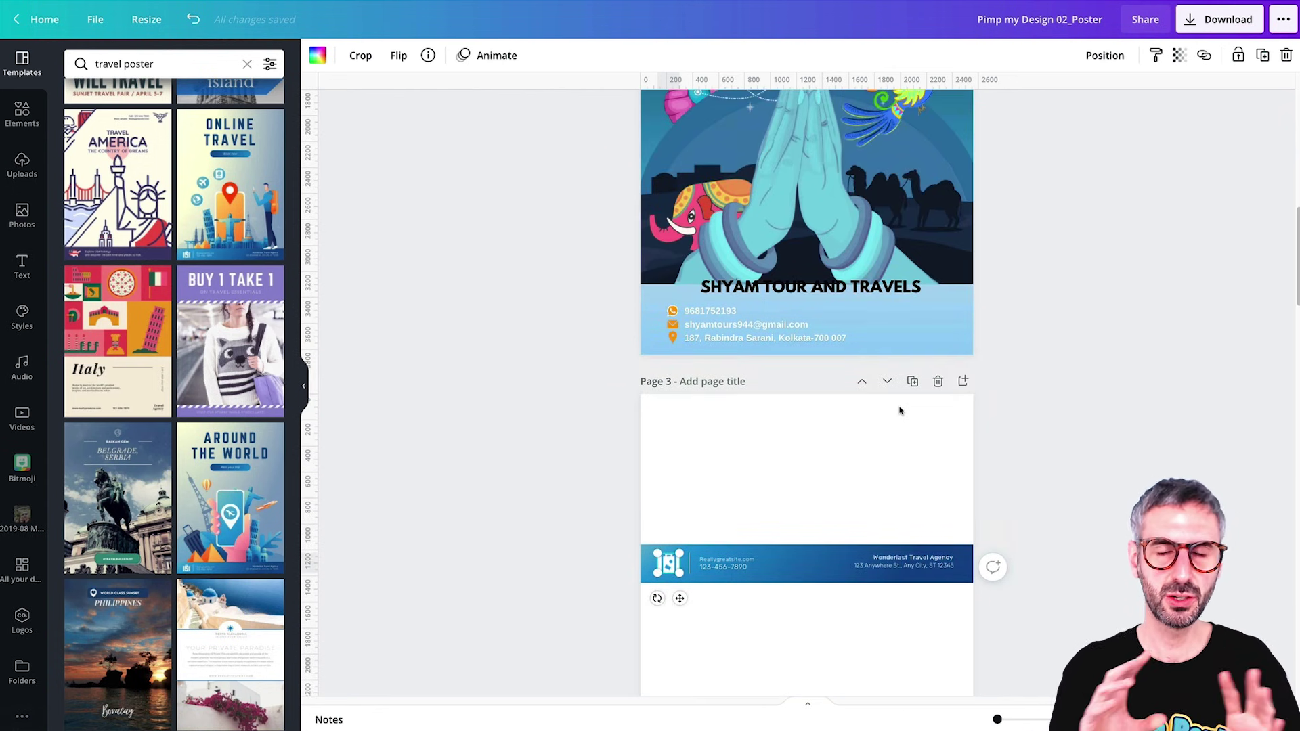
{"action": "scroll", "coordinate": [899, 406], "scroll_direction": "up", "scroll_amount": 7}
{"action": "scroll", "coordinate": [896, 400], "scroll_direction": "down", "scroll_amount": 4}
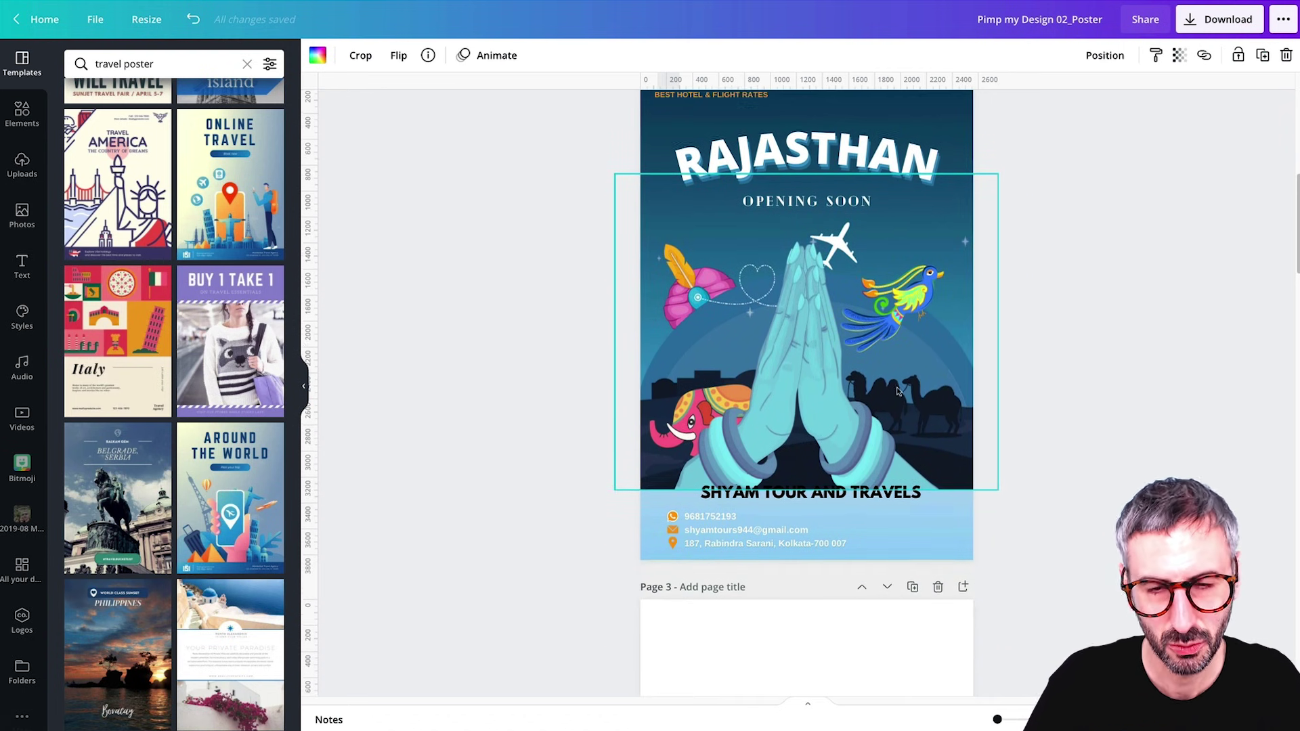
Nudge SHYAM TOUR AND TRAVELS slightly lower, right against the contact details.
{"action": "left_click", "coordinate": [890, 428]}
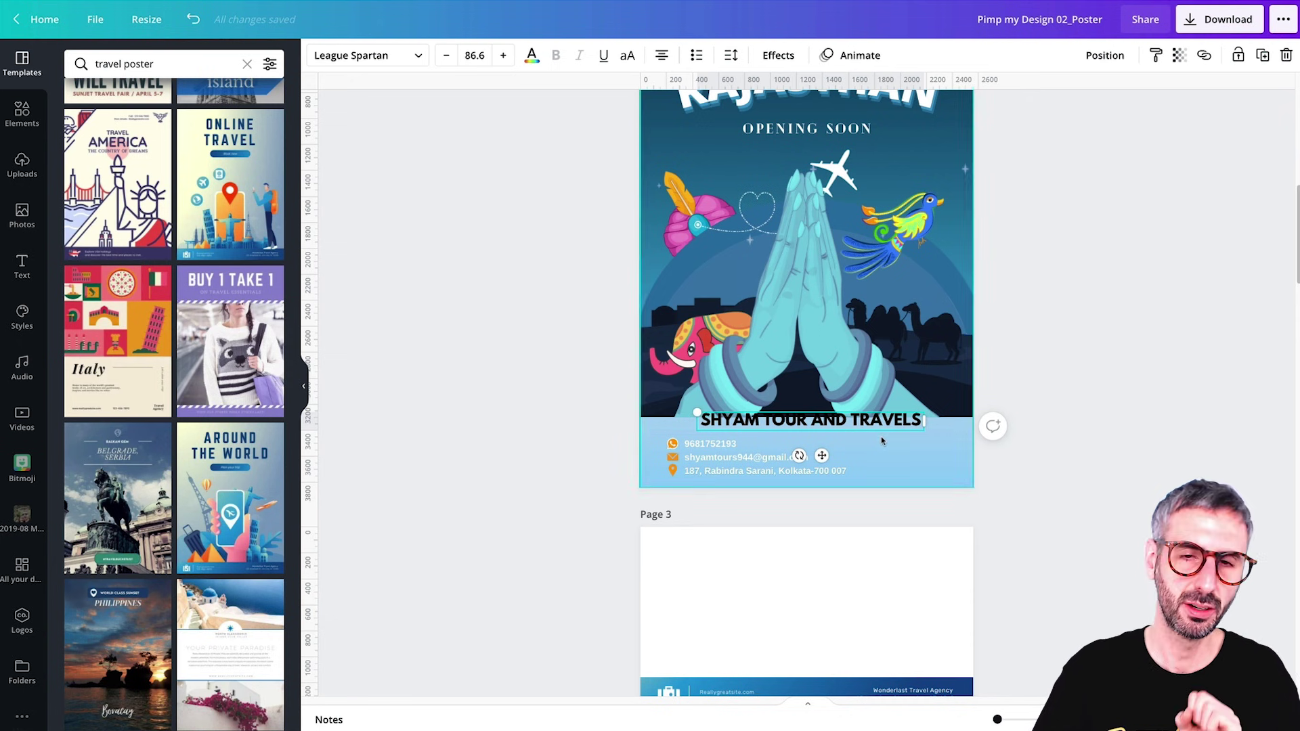
{"action": "scroll", "coordinate": [879, 442], "scroll_direction": "up", "scroll_amount": 2}
{"action": "scroll", "coordinate": [879, 443], "scroll_direction": "up", "scroll_amount": 4}
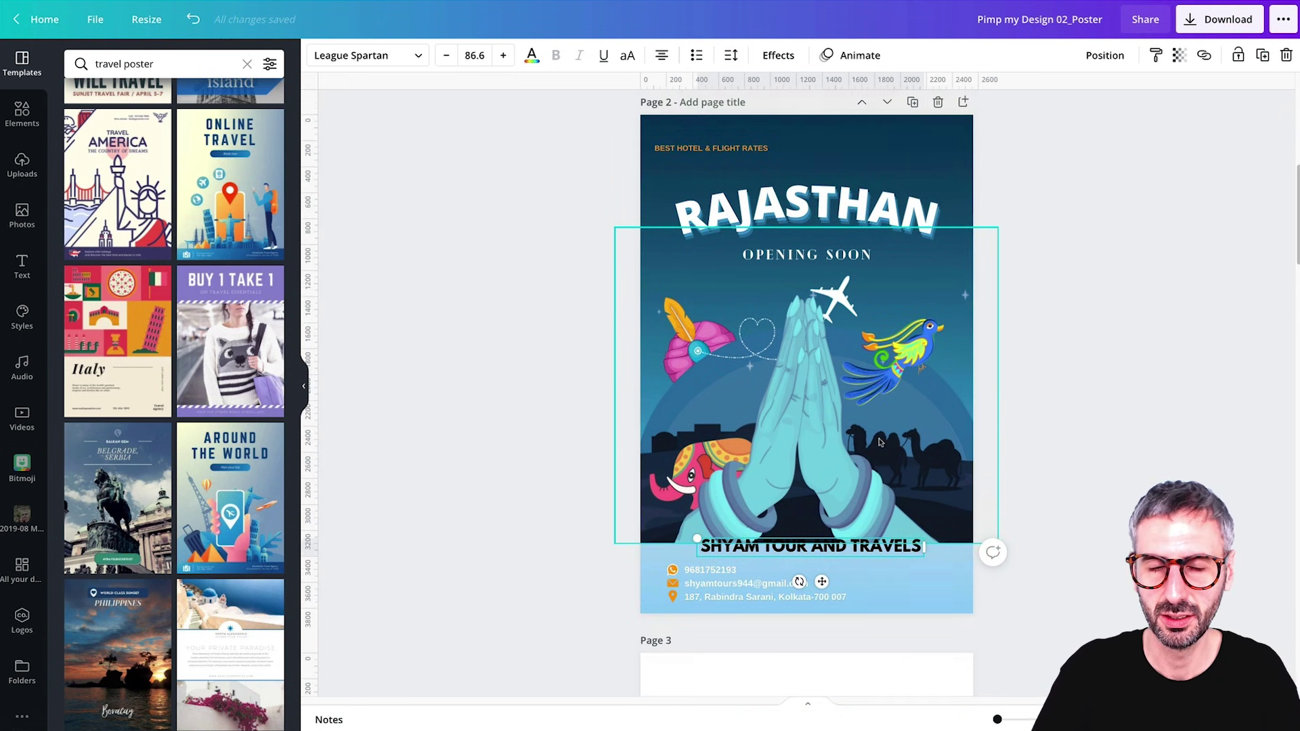
{"action": "scroll", "coordinate": [878, 442], "scroll_direction": "down", "scroll_amount": 3}
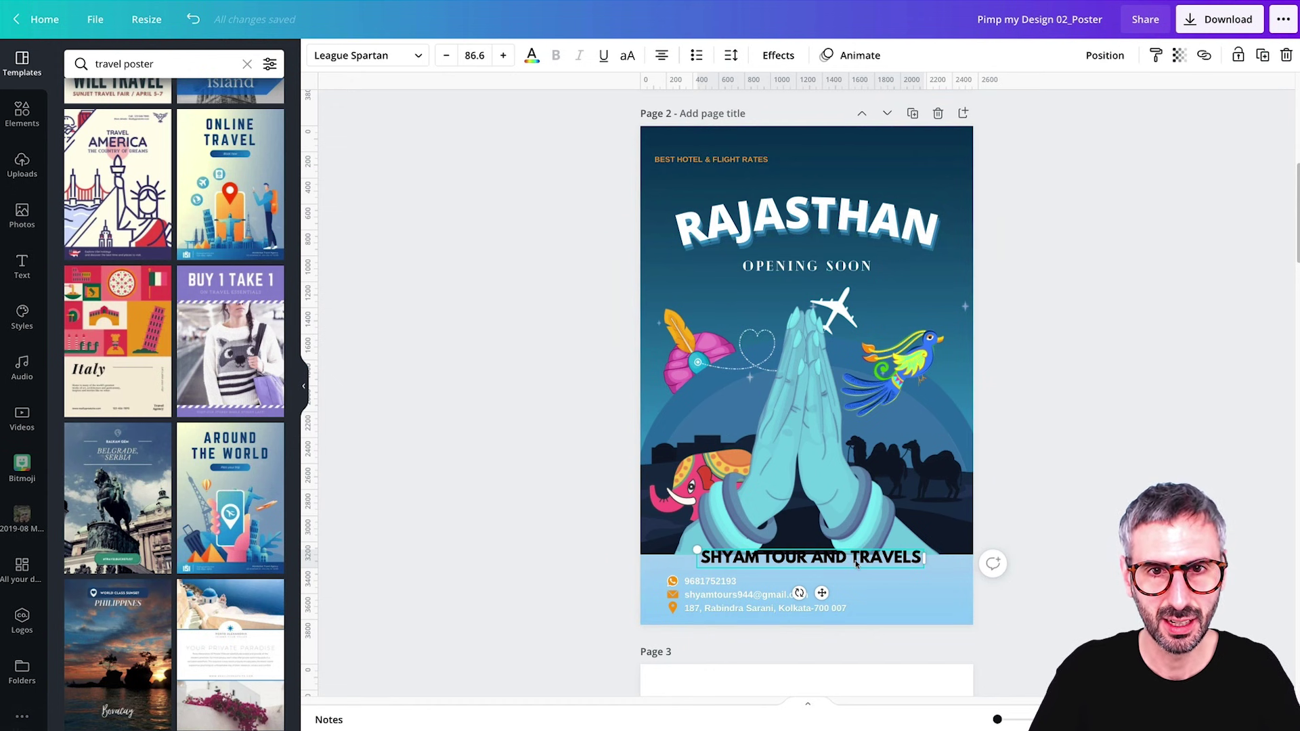
{"action": "left_click_drag", "start_coordinate": [855, 564], "coordinate": [854, 575]}
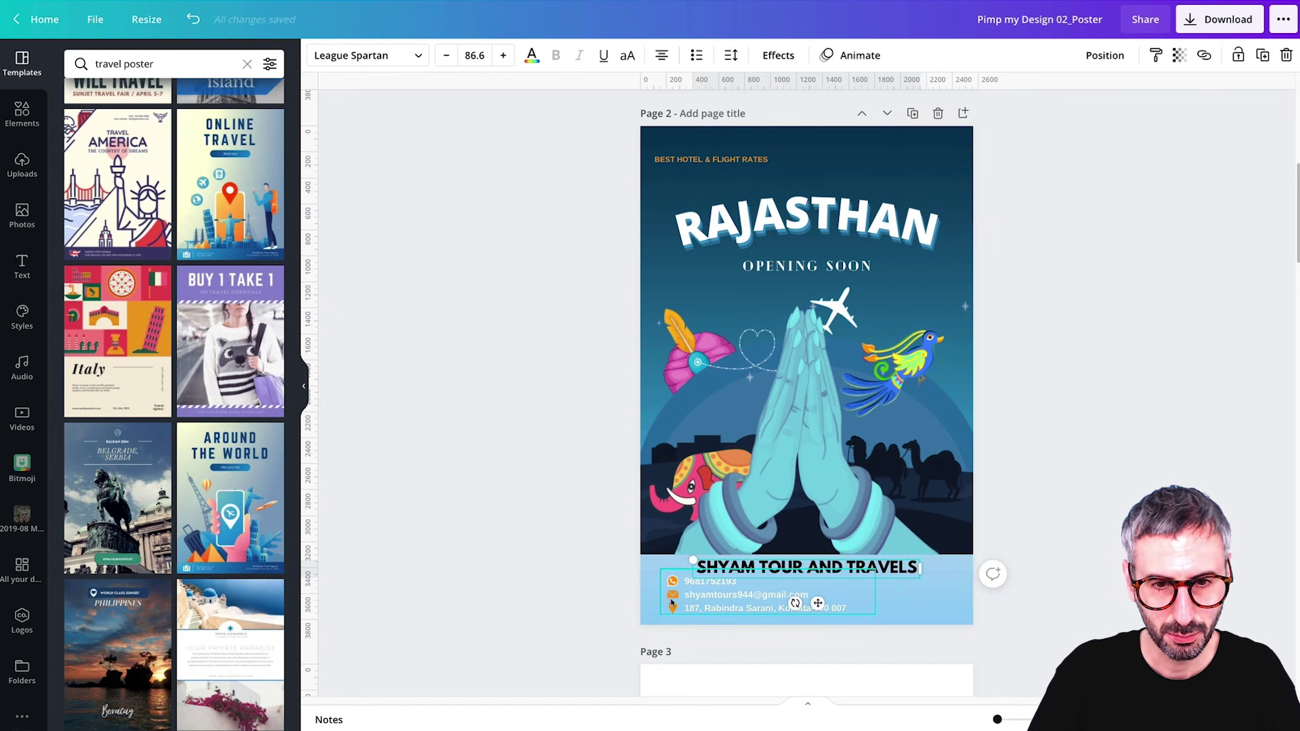
Shrink the contact details and move BEST HOTEL & FLIGHT RATES to the footer's right.
{"action": "left_click", "coordinate": [702, 602]}
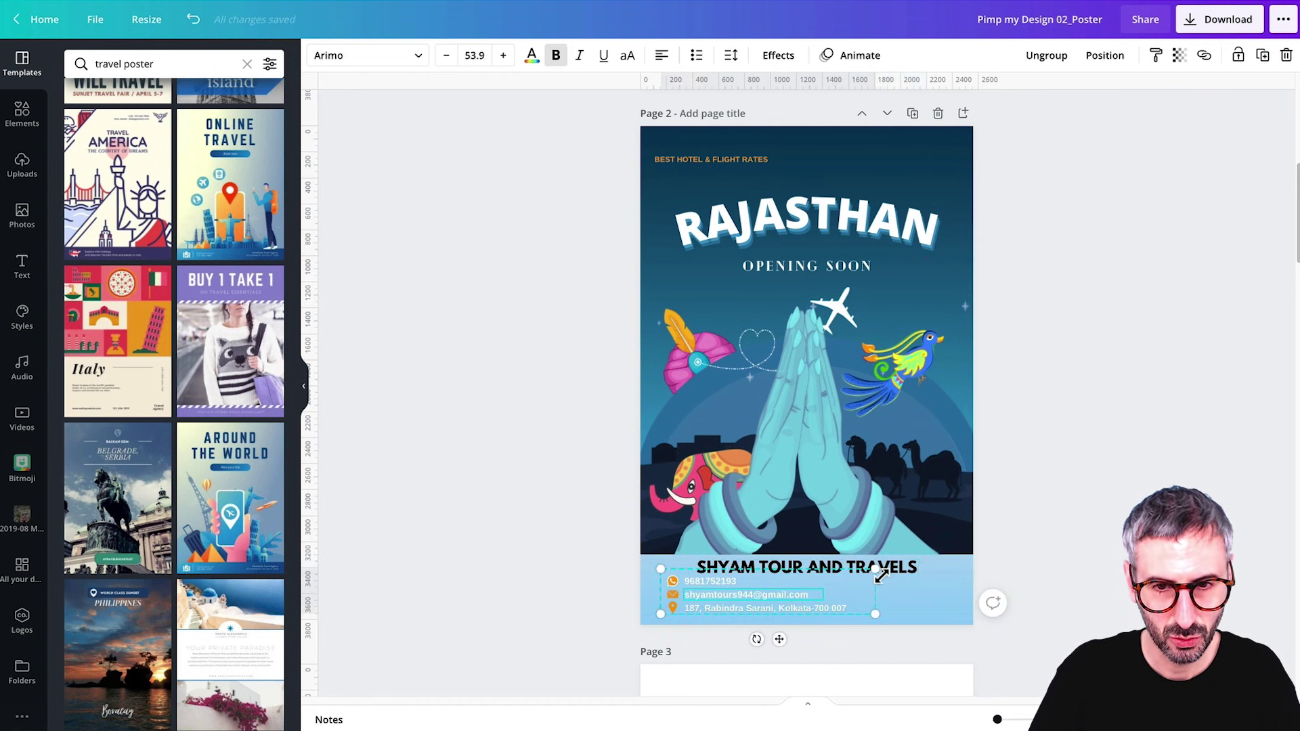
{"action": "left_click_drag", "start_coordinate": [875, 572], "coordinate": [807, 574]}
{"action": "left_click", "coordinate": [806, 582]}
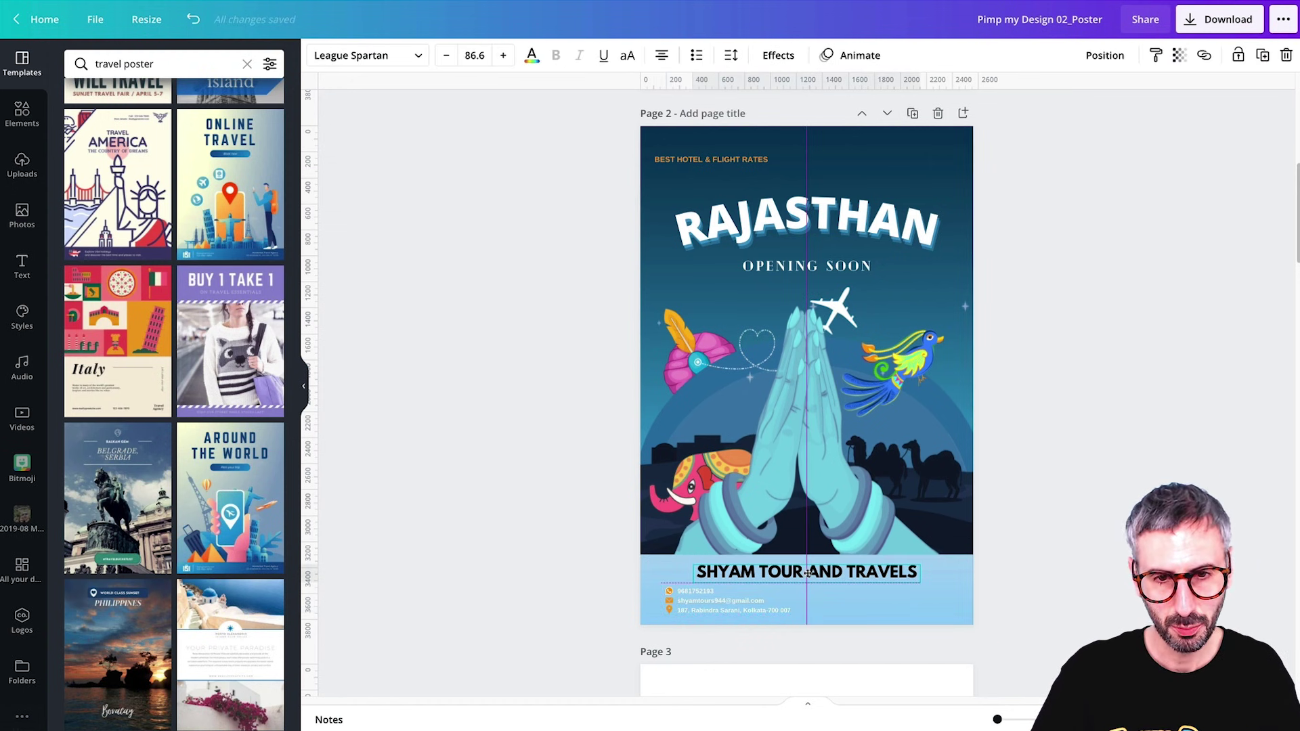
{"action": "left_click_drag", "start_coordinate": [703, 160], "coordinate": [879, 603]}
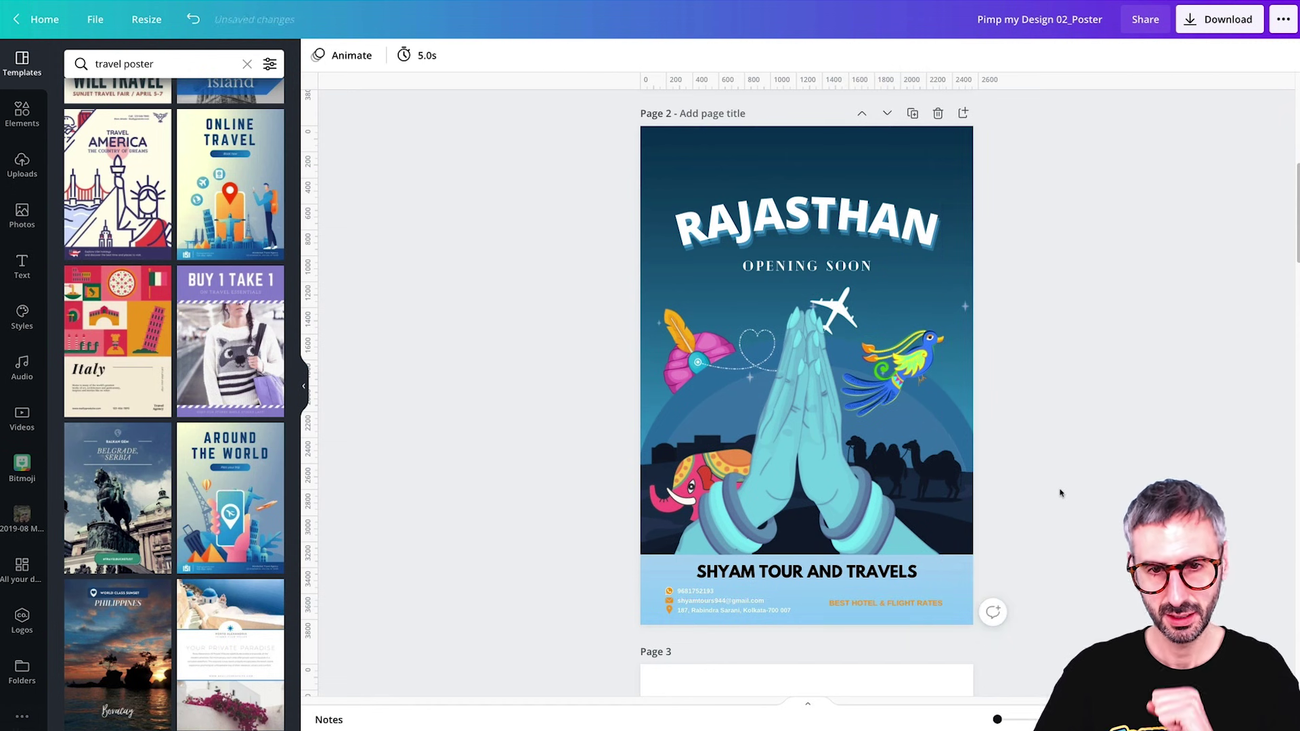
{"action": "scroll", "coordinate": [1059, 493], "scroll_direction": "down", "scroll_amount": 2}
{"action": "scroll", "coordinate": [1062, 492], "scroll_direction": "up", "scroll_amount": 1}
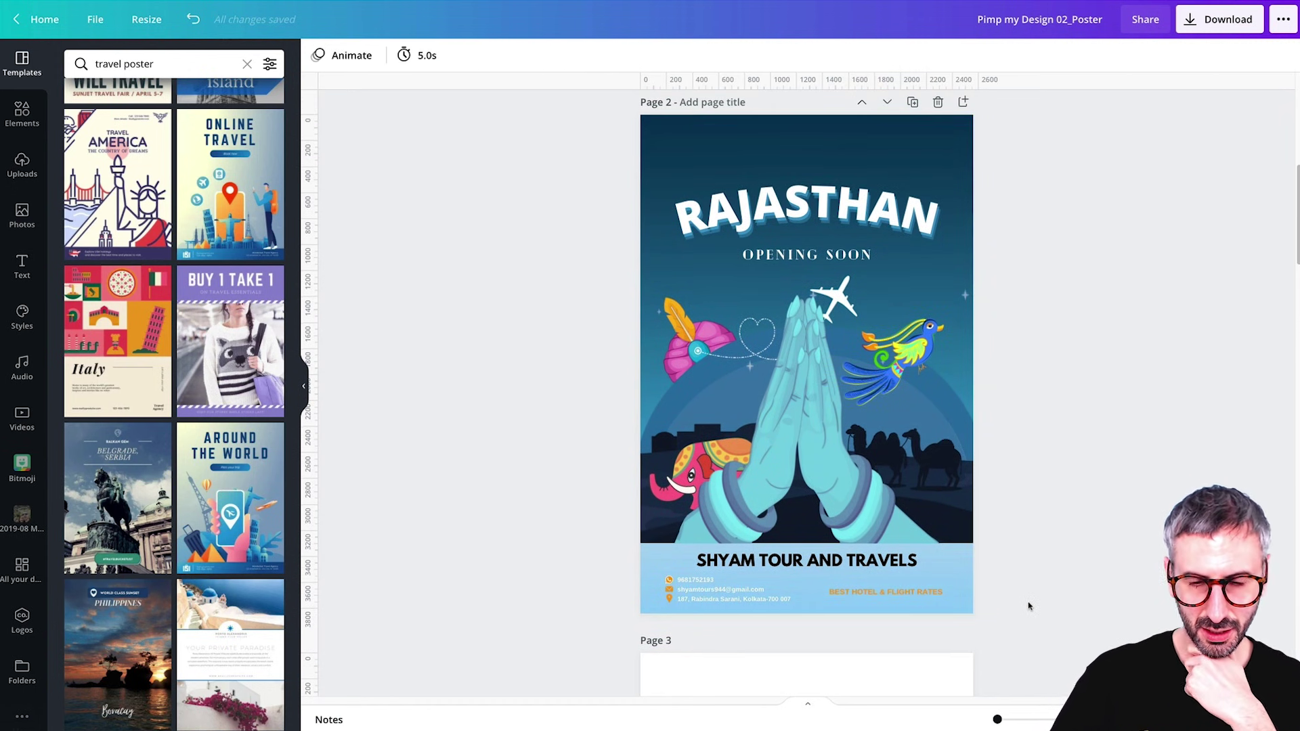
{"action": "scroll", "coordinate": [1028, 606], "scroll_direction": "up", "scroll_amount": 1}
Shift the upper poster elements up slightly as one selection.
{"action": "left_click_drag", "start_coordinate": [463, 156], "coordinate": [1039, 449]}
{"action": "left_click_drag", "start_coordinate": [815, 349], "coordinate": [814, 340]}
{"action": "left_click", "coordinate": [1123, 289]}
{"action": "scroll", "coordinate": [1125, 319], "scroll_direction": "down", "scroll_amount": 1}
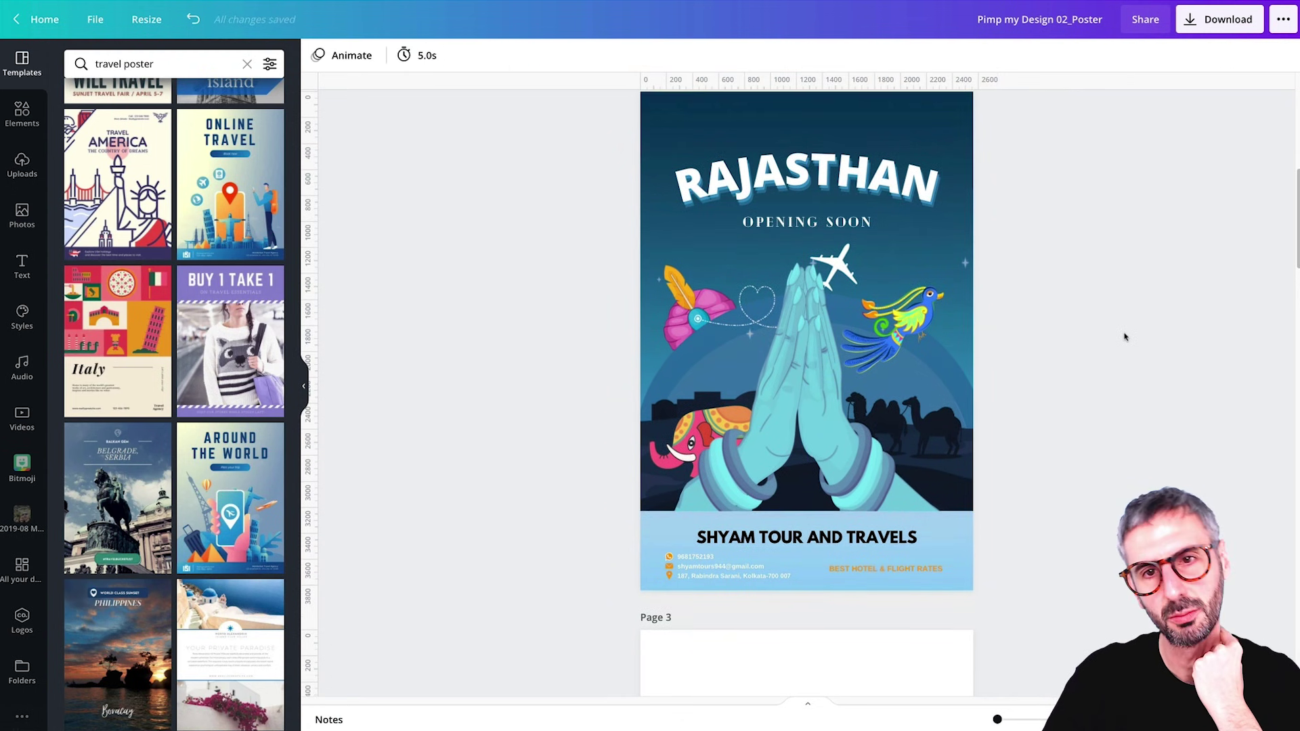
Group RAJASTHAN and OPENING SOON and reposition the title group slightly.
{"action": "scroll", "coordinate": [1119, 334], "scroll_direction": "up", "scroll_amount": 3}
{"action": "scroll", "coordinate": [880, 285], "scroll_direction": "down", "scroll_amount": 1}
{"action": "left_click_drag", "start_coordinate": [561, 201], "coordinate": [812, 277]}
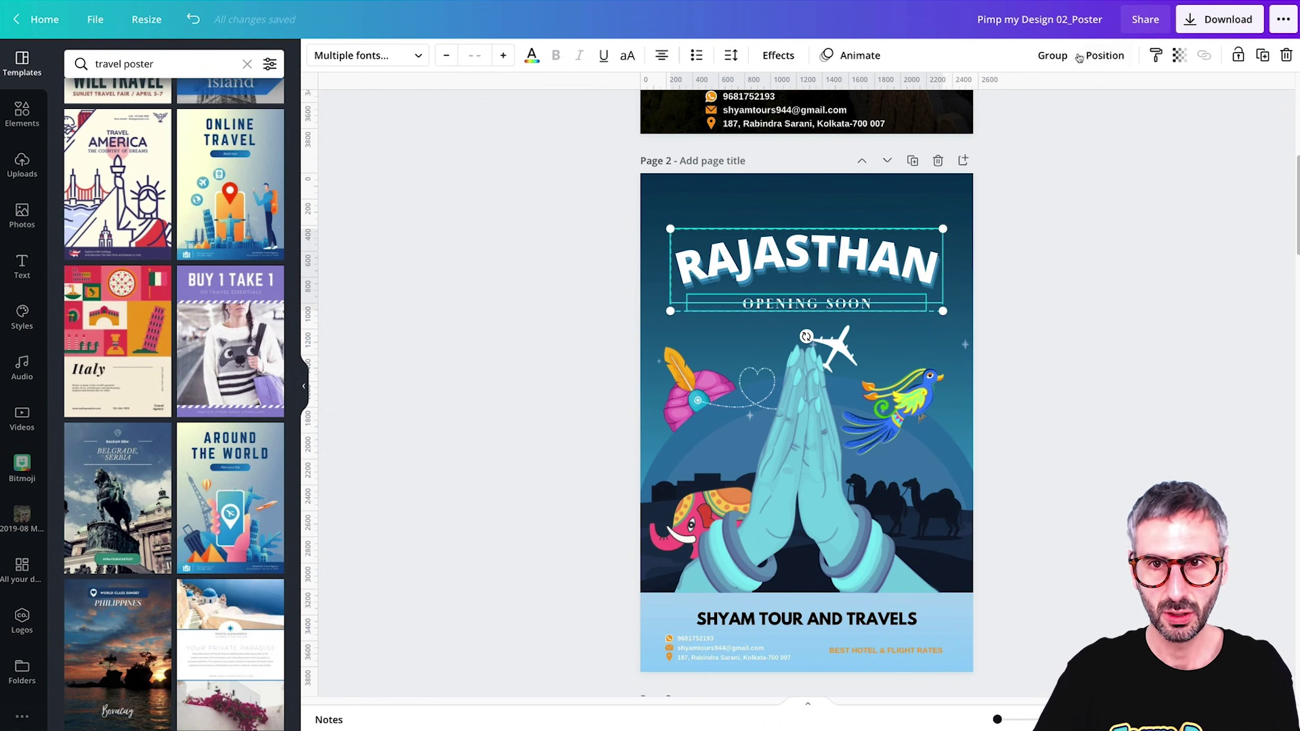
{"action": "left_click", "coordinate": [1053, 55]}
{"action": "left_click_drag", "start_coordinate": [802, 250], "coordinate": [804, 246]}
{"action": "left_click", "coordinate": [1181, 192]}
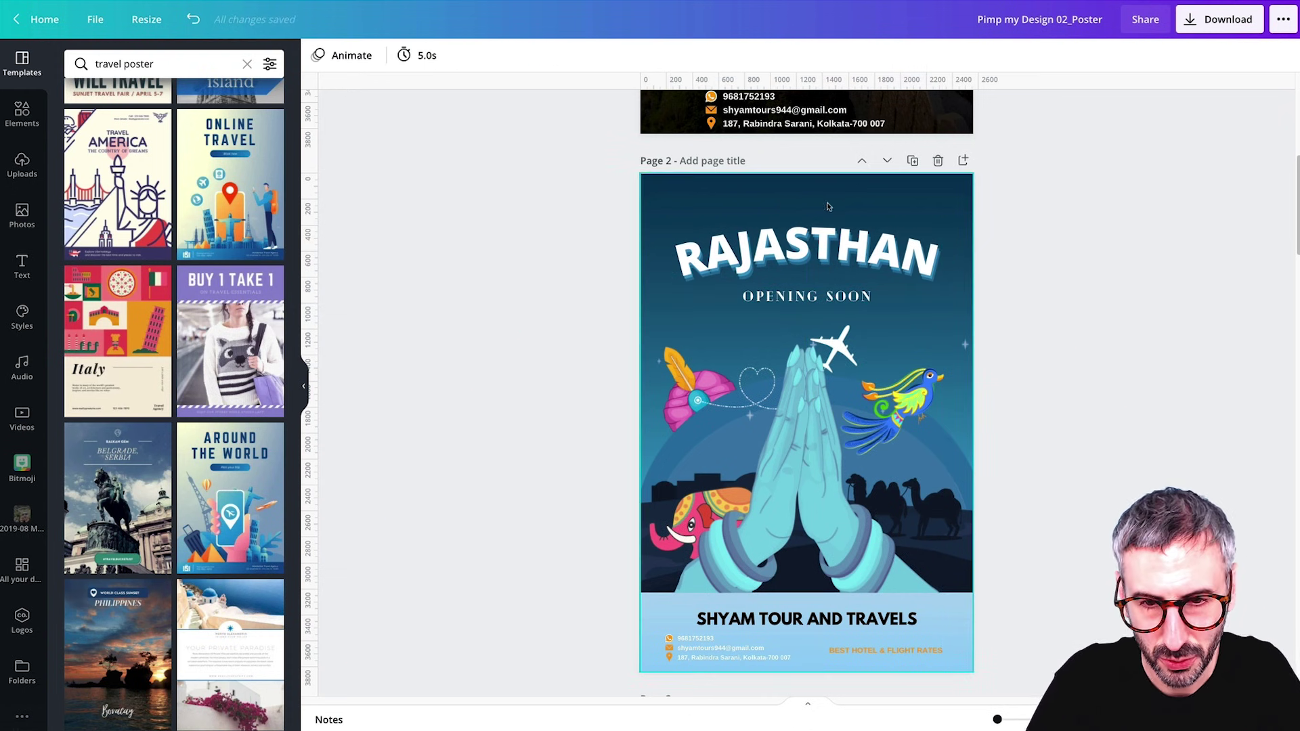
Nudge the SHYAM TOUR AND TRAVELS heading slightly higher in the footer.
{"action": "scroll", "coordinate": [1106, 393], "scroll_direction": "down", "scroll_amount": 1}
{"action": "scroll", "coordinate": [1107, 395], "scroll_direction": "up", "scroll_amount": 1}
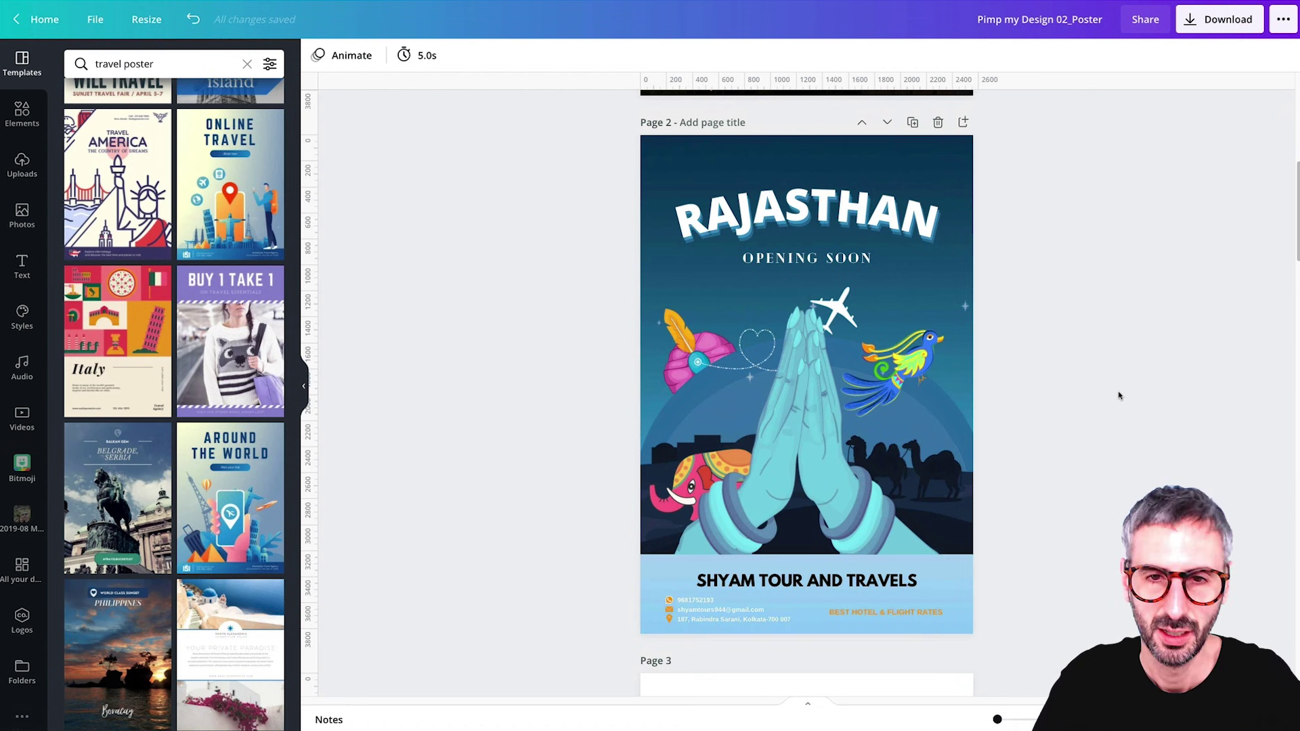
{"action": "scroll", "coordinate": [852, 557], "scroll_direction": "down", "scroll_amount": 2}
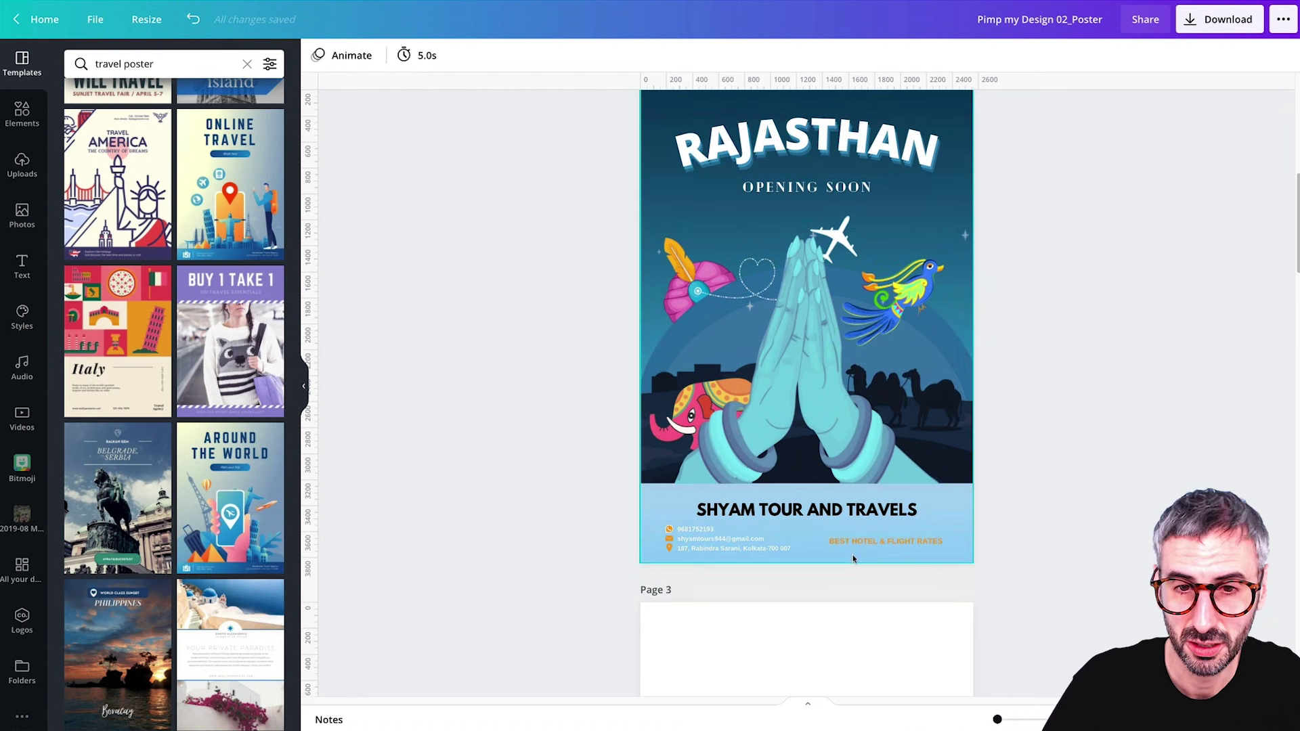
{"action": "scroll", "coordinate": [852, 559], "scroll_direction": "up", "scroll_amount": 2}
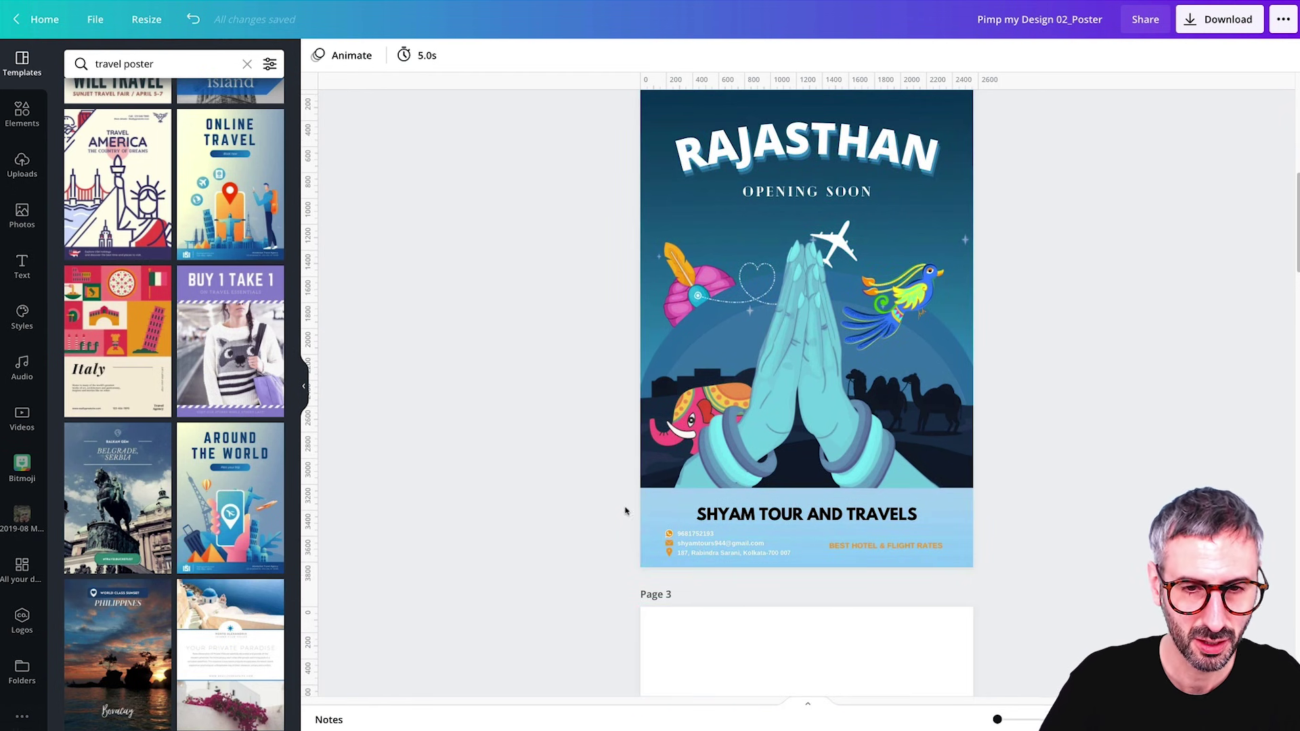
{"action": "left_click_drag", "start_coordinate": [534, 509], "coordinate": [825, 513]}
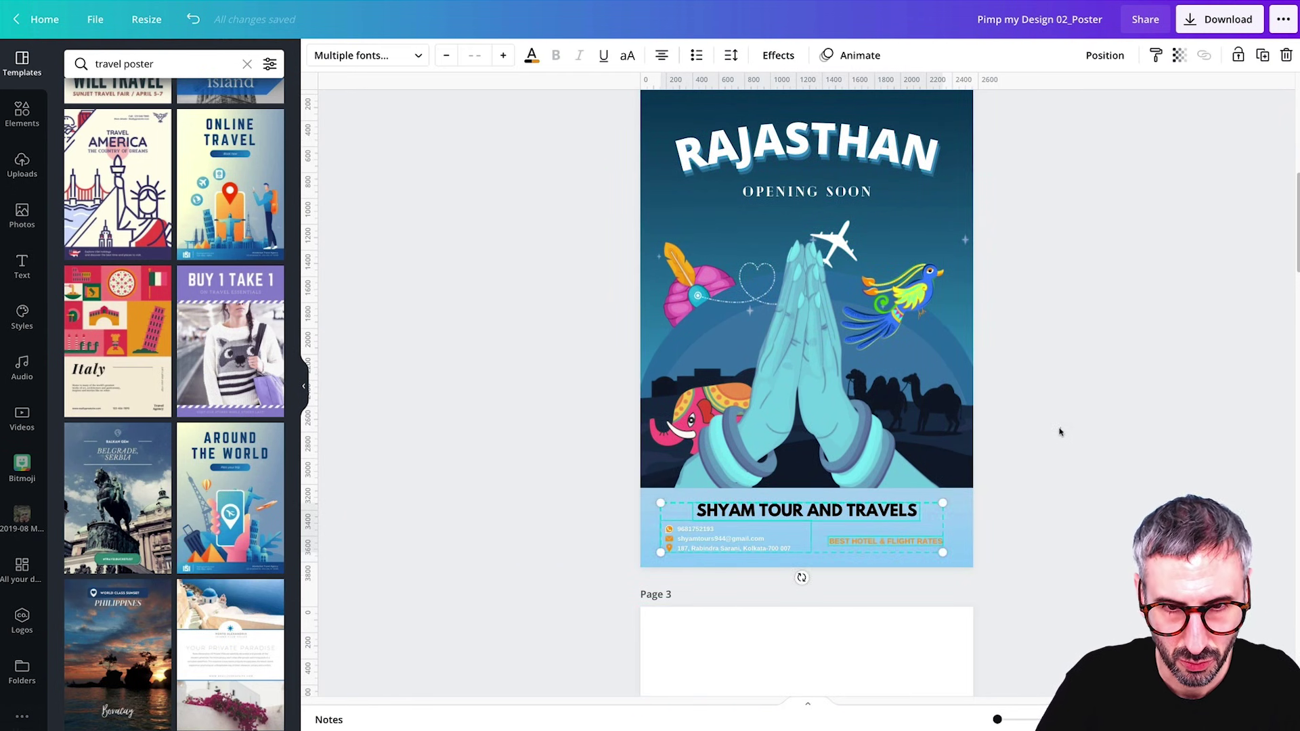
{"action": "left_click", "coordinate": [804, 518]}
{"action": "left_click_drag", "start_coordinate": [803, 518], "coordinate": [804, 514]}
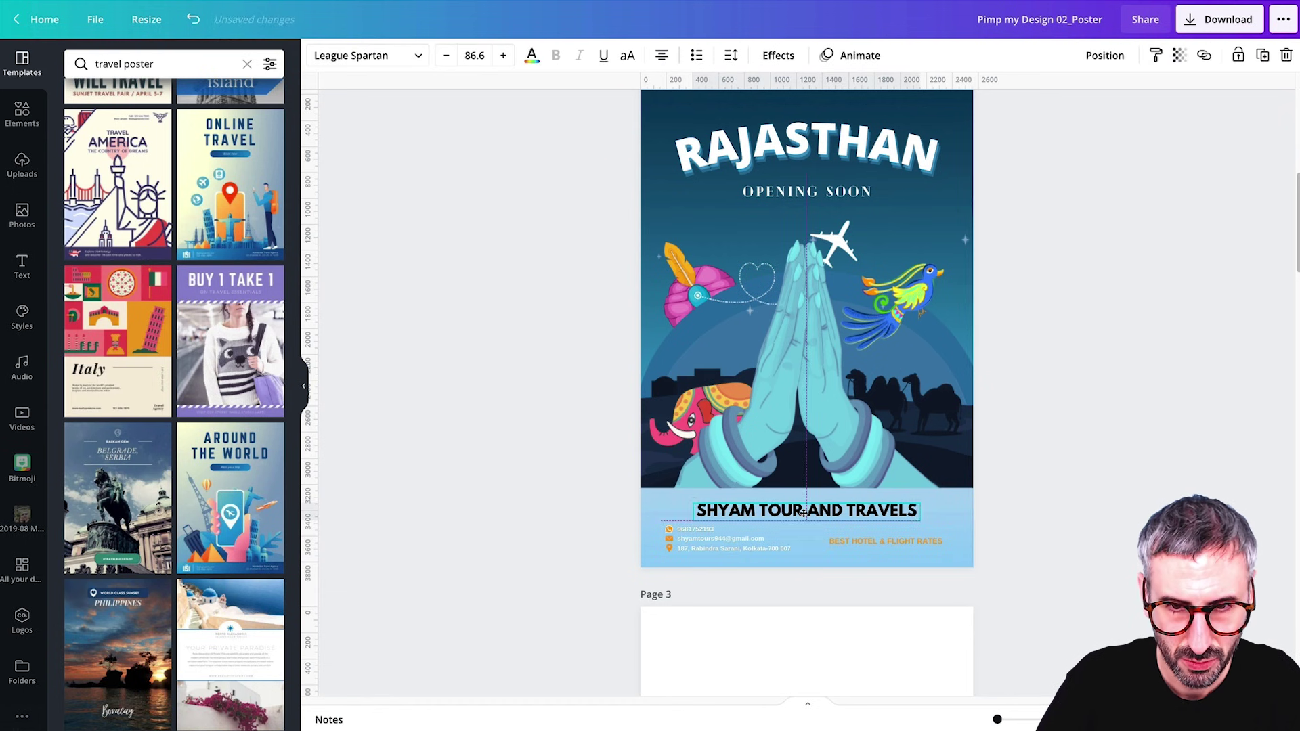
{"action": "key", "text": "Escape"}
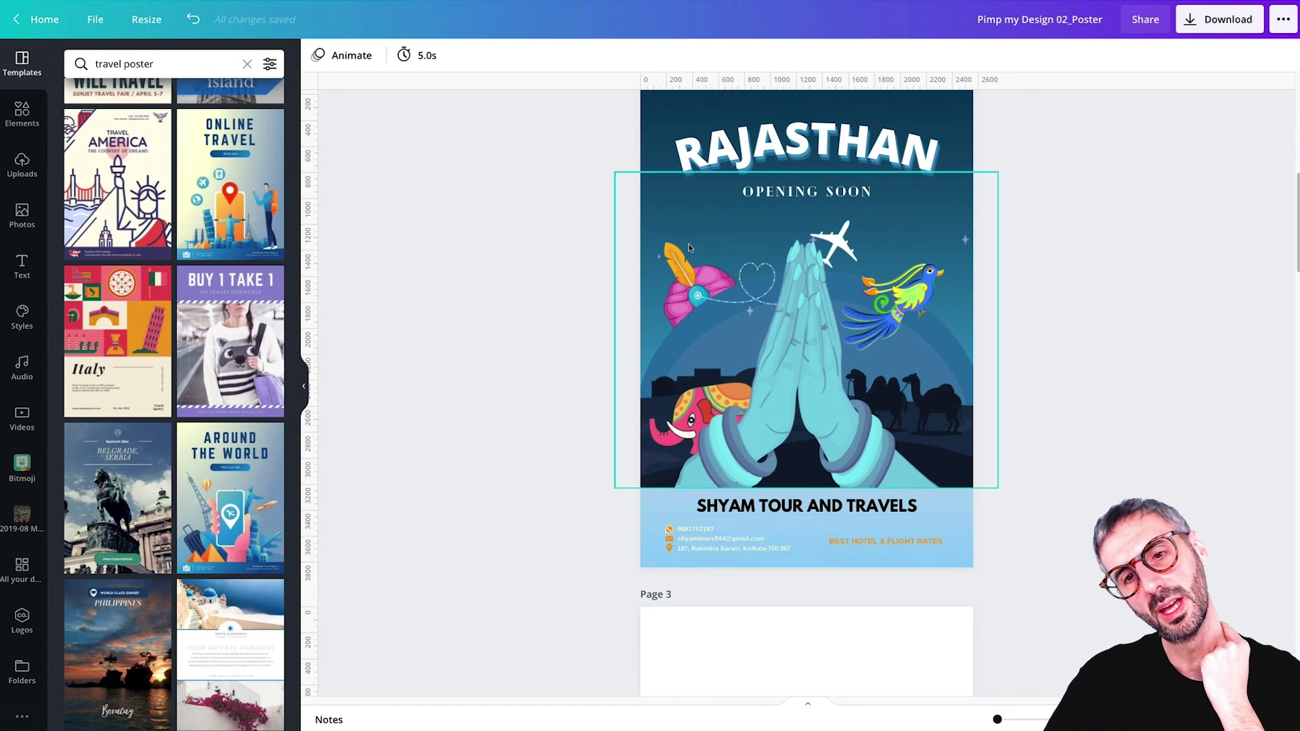
{"action": "scroll", "coordinate": [978, 260], "scroll_direction": "up", "scroll_amount": 3}
{"action": "scroll", "coordinate": [975, 291], "scroll_direction": "down", "scroll_amount": 2}
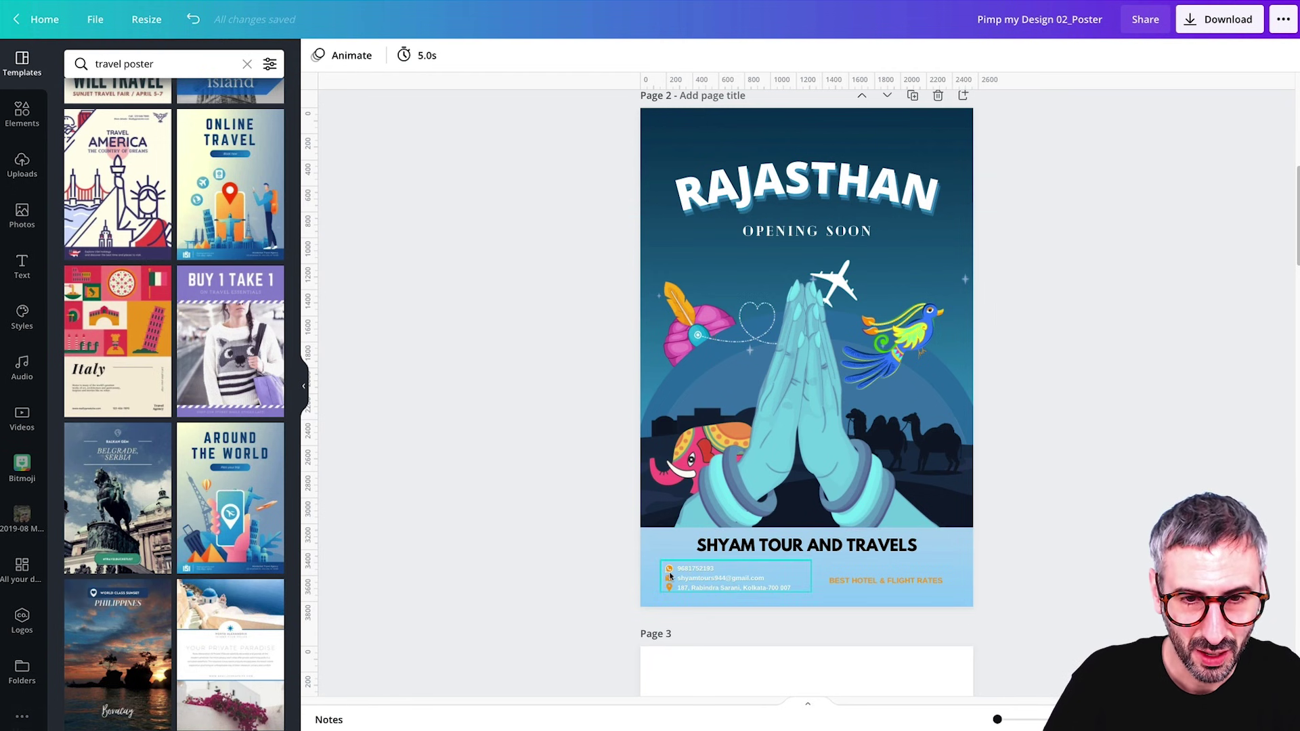
{"action": "left_click", "coordinate": [890, 554]}
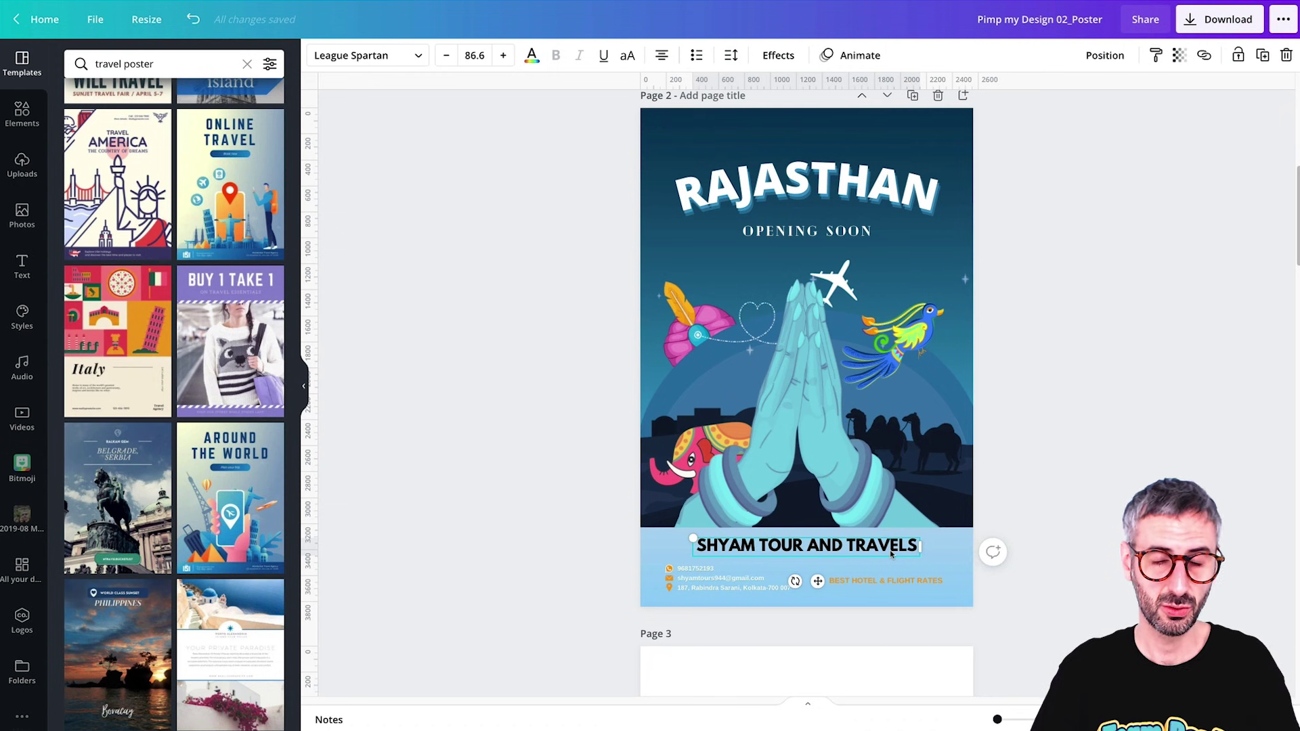
{"action": "left_click", "coordinate": [1042, 498]}
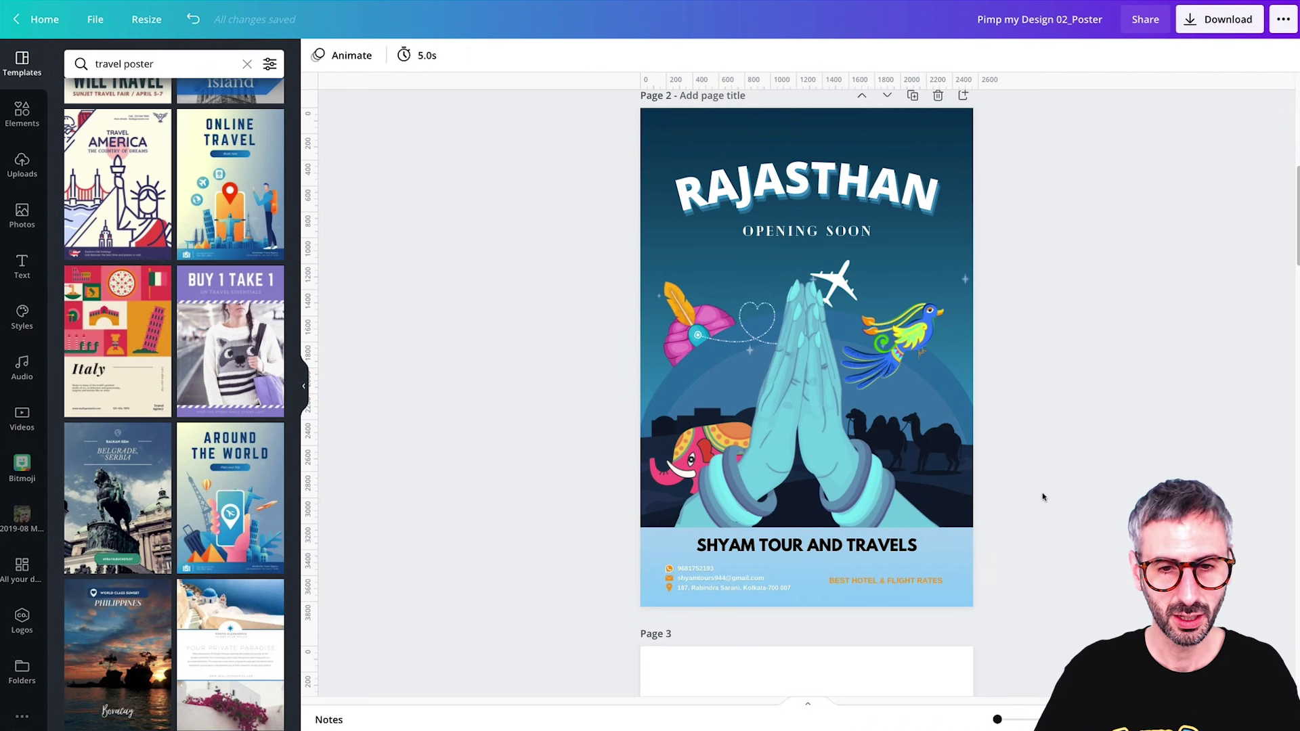
{"action": "left_click", "coordinate": [22, 115]}
Add a square from an Elements search for 'shape' and stretch it into a wide bar.
{"action": "left_click", "coordinate": [247, 64]}
{"action": "type", "text": "shape"}
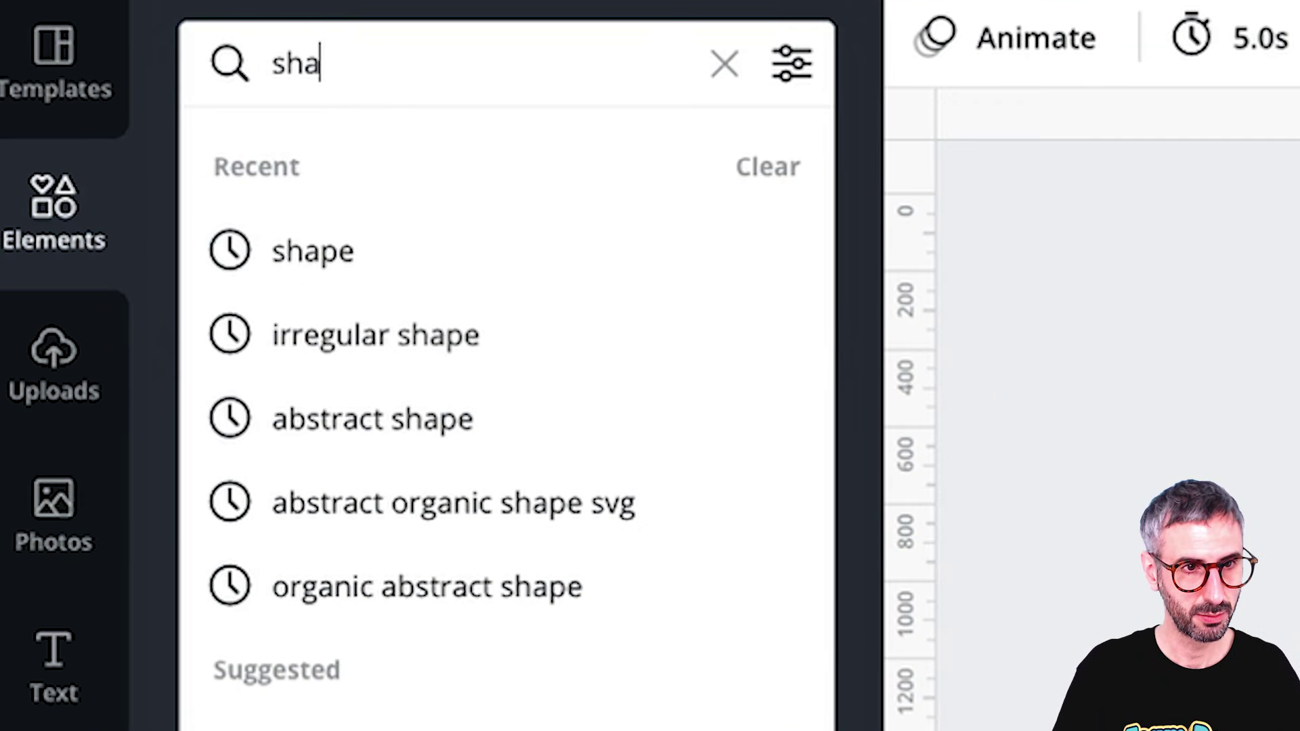
{"action": "key", "text": "Return"}
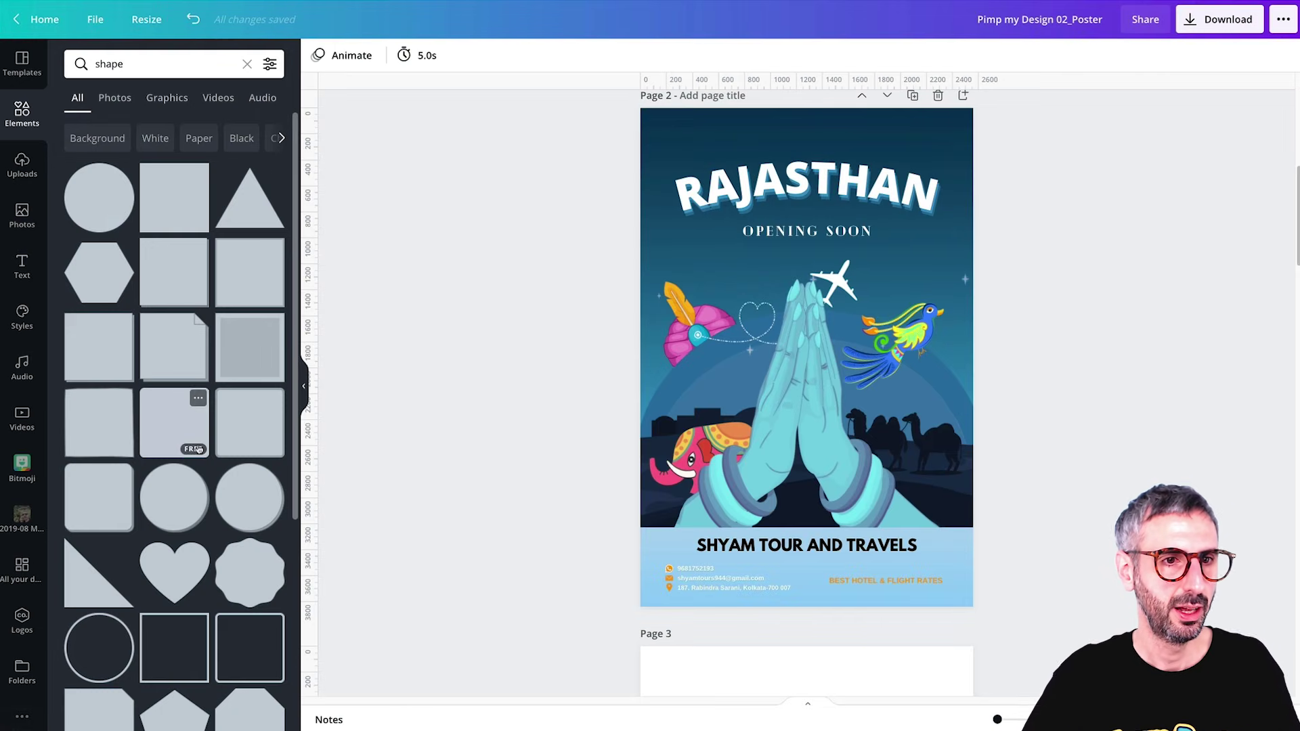
{"action": "scroll", "coordinate": [199, 461], "scroll_direction": "down", "scroll_amount": 3}
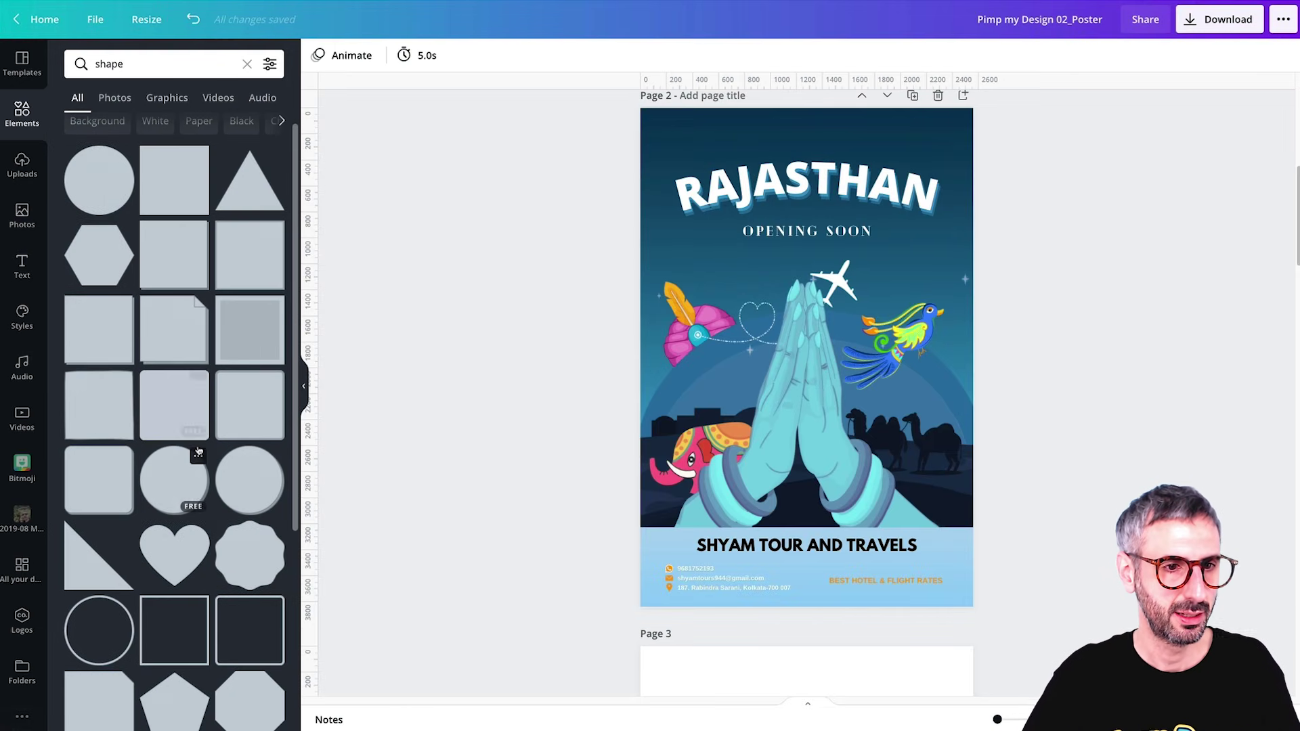
{"action": "scroll", "coordinate": [203, 525], "scroll_direction": "down", "scroll_amount": 5}
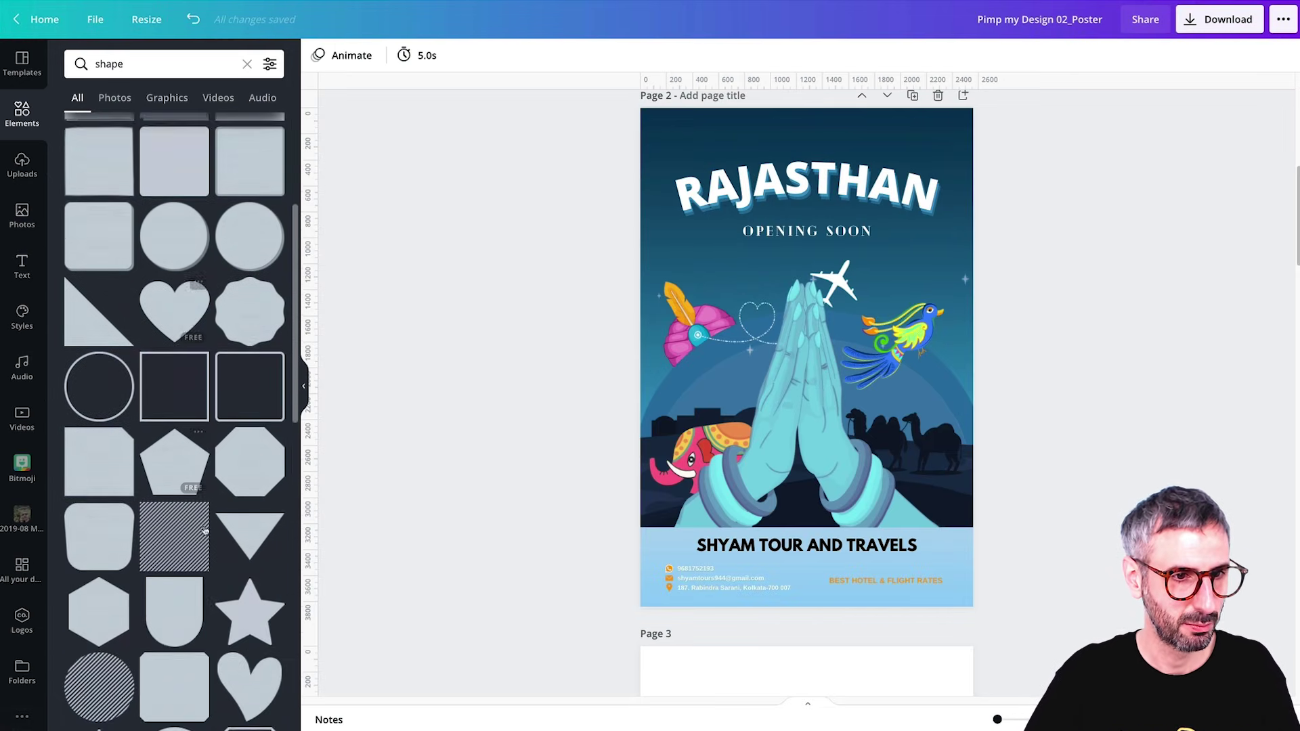
{"action": "scroll", "coordinate": [236, 449], "scroll_direction": "up", "scroll_amount": 5}
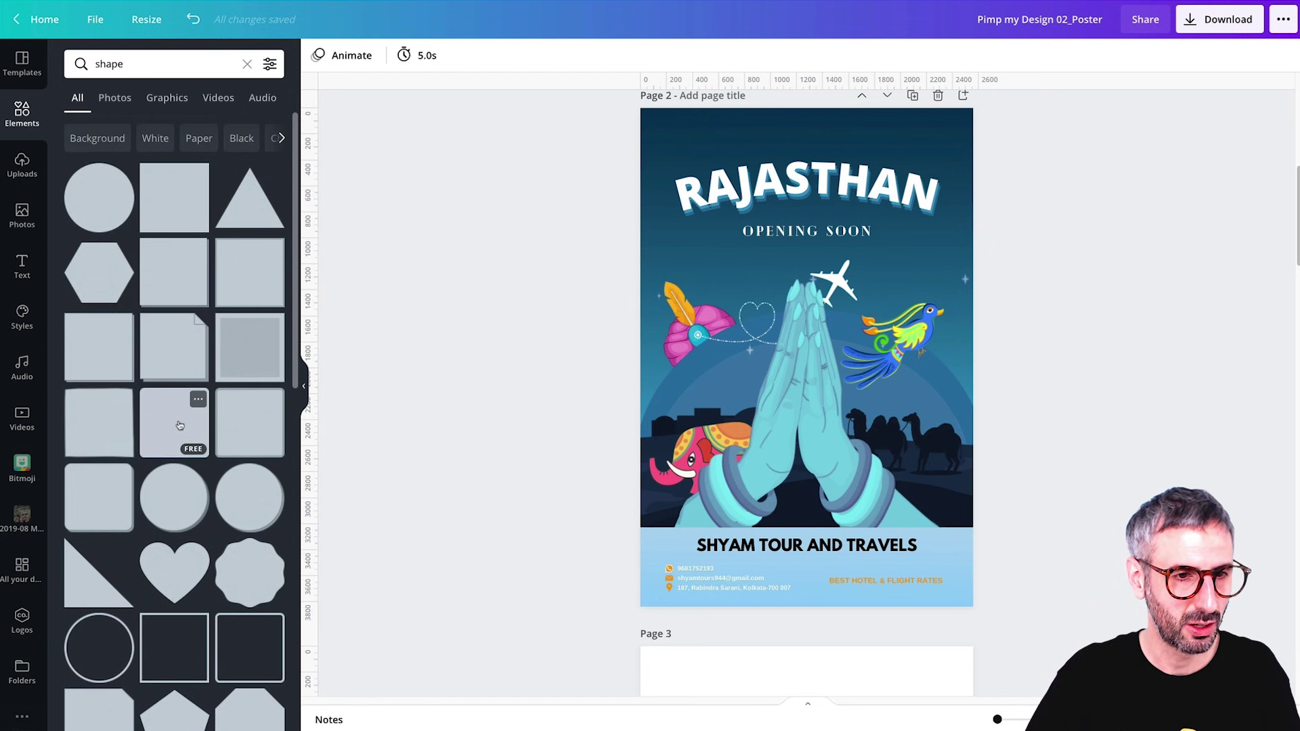
{"action": "left_click", "coordinate": [180, 425]}
{"action": "left_click_drag", "start_coordinate": [894, 267], "coordinate": [922, 436]}
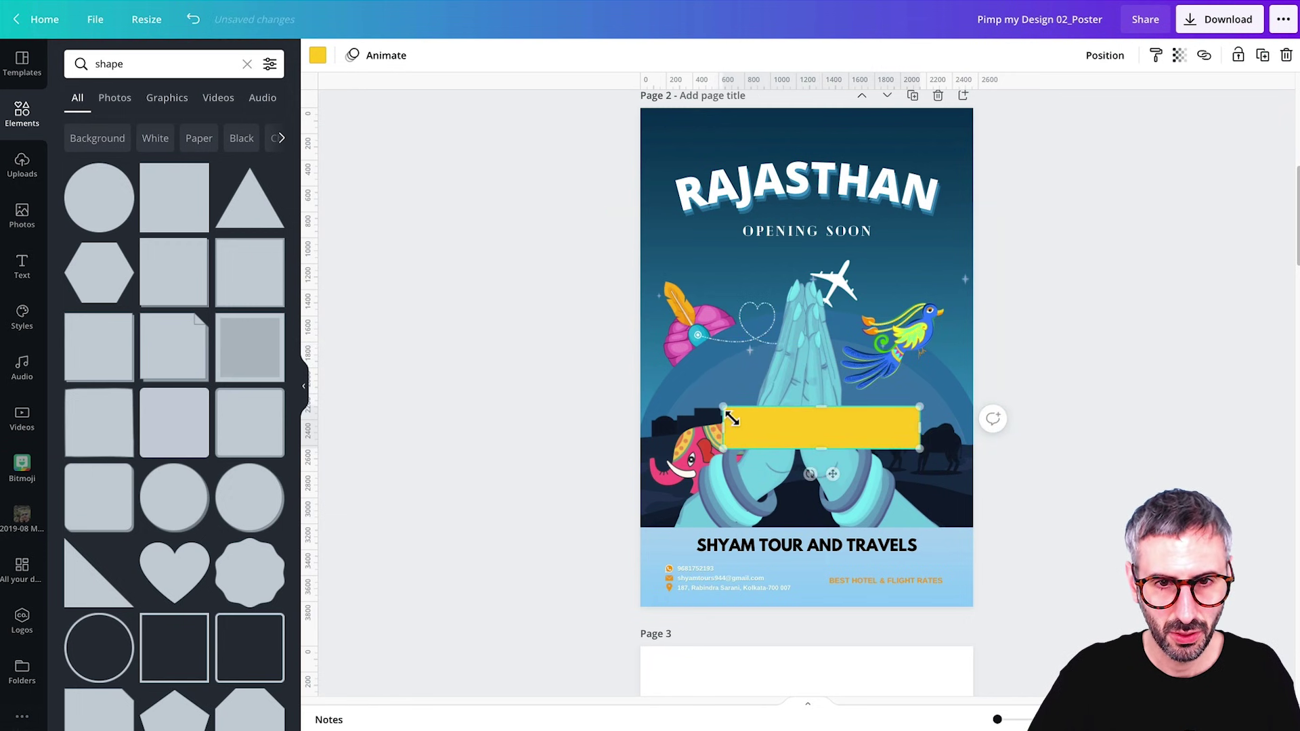
{"action": "left_click_drag", "start_coordinate": [732, 418], "coordinate": [672, 443]}
Colour the bar golden orange (#FAB225) and move it behind the footer heading.
{"action": "left_click", "coordinate": [317, 56]}
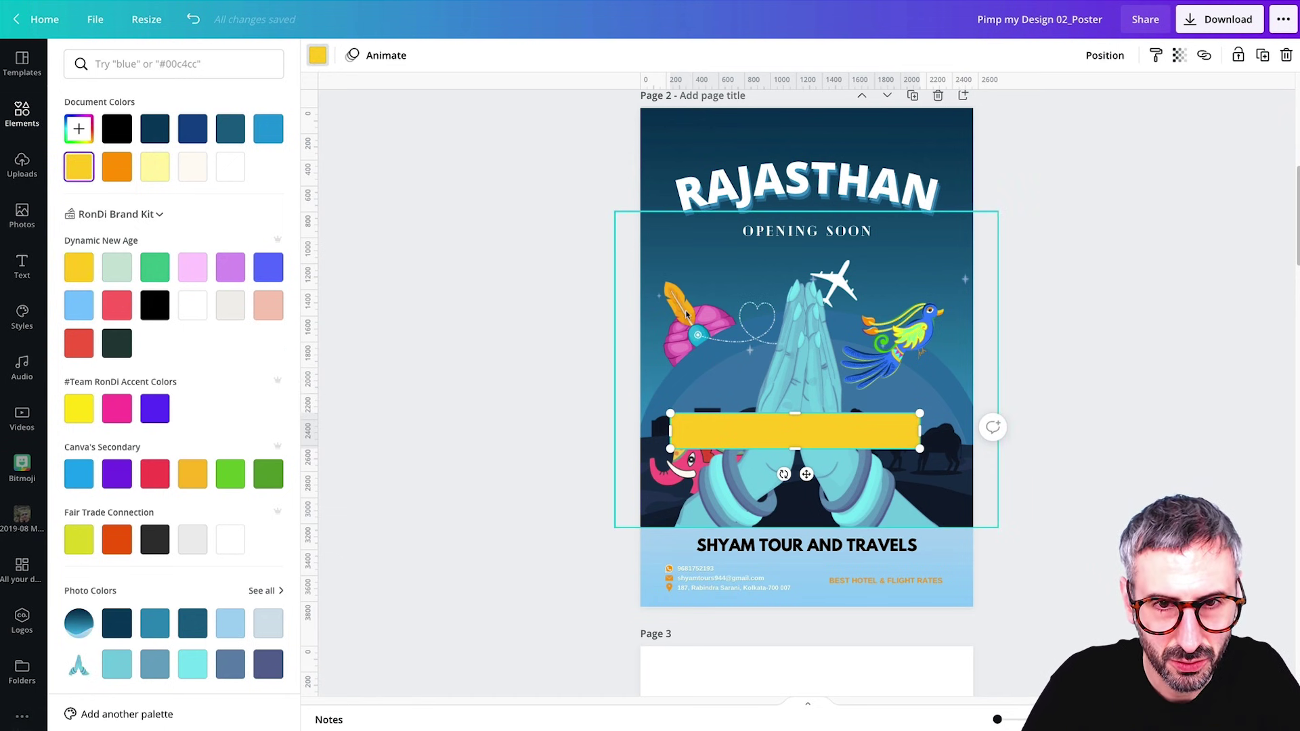
{"action": "left_click", "coordinate": [115, 170]}
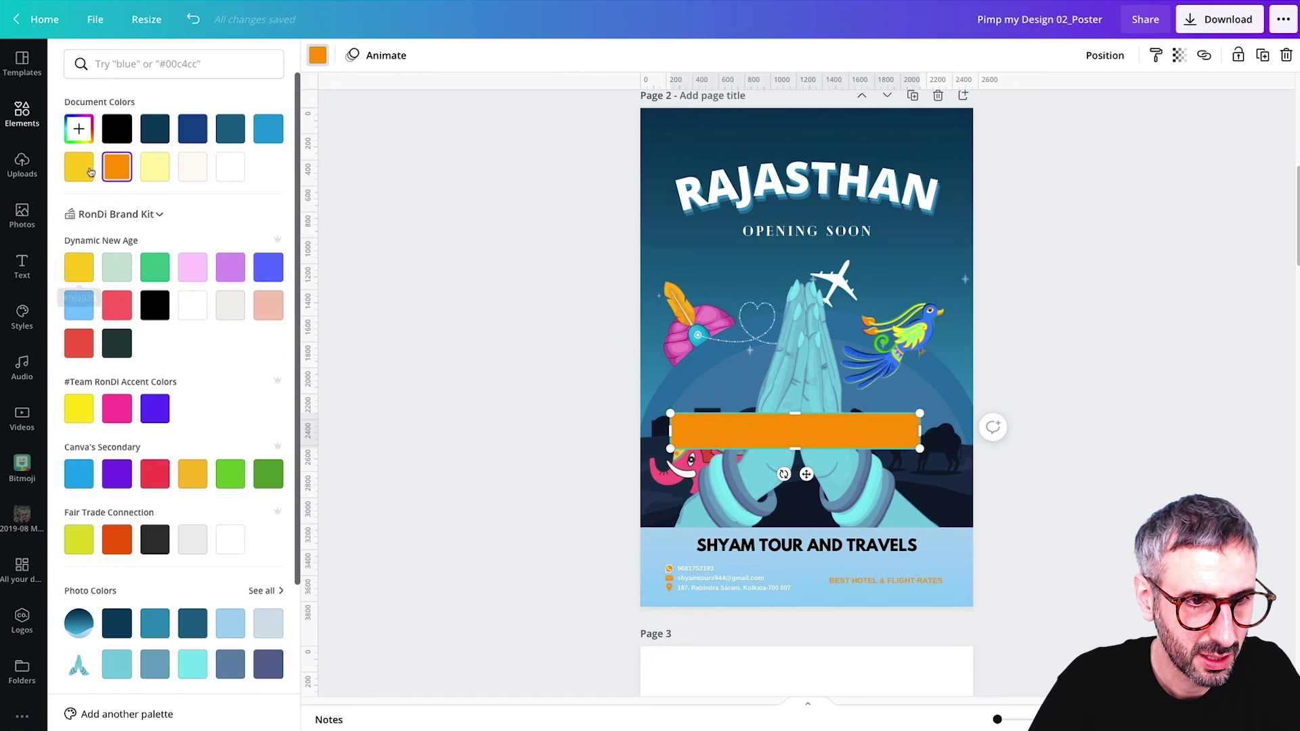
{"action": "left_click", "coordinate": [78, 131]}
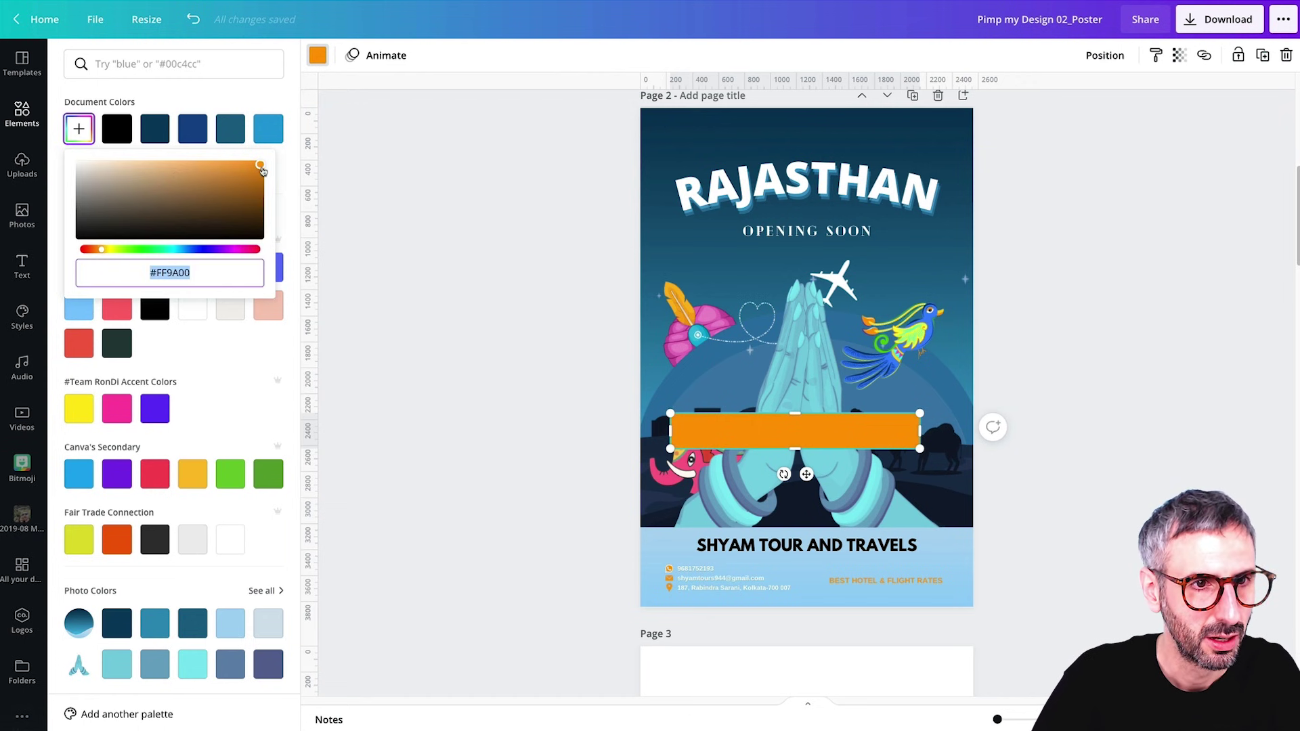
{"action": "left_click", "coordinate": [103, 254]}
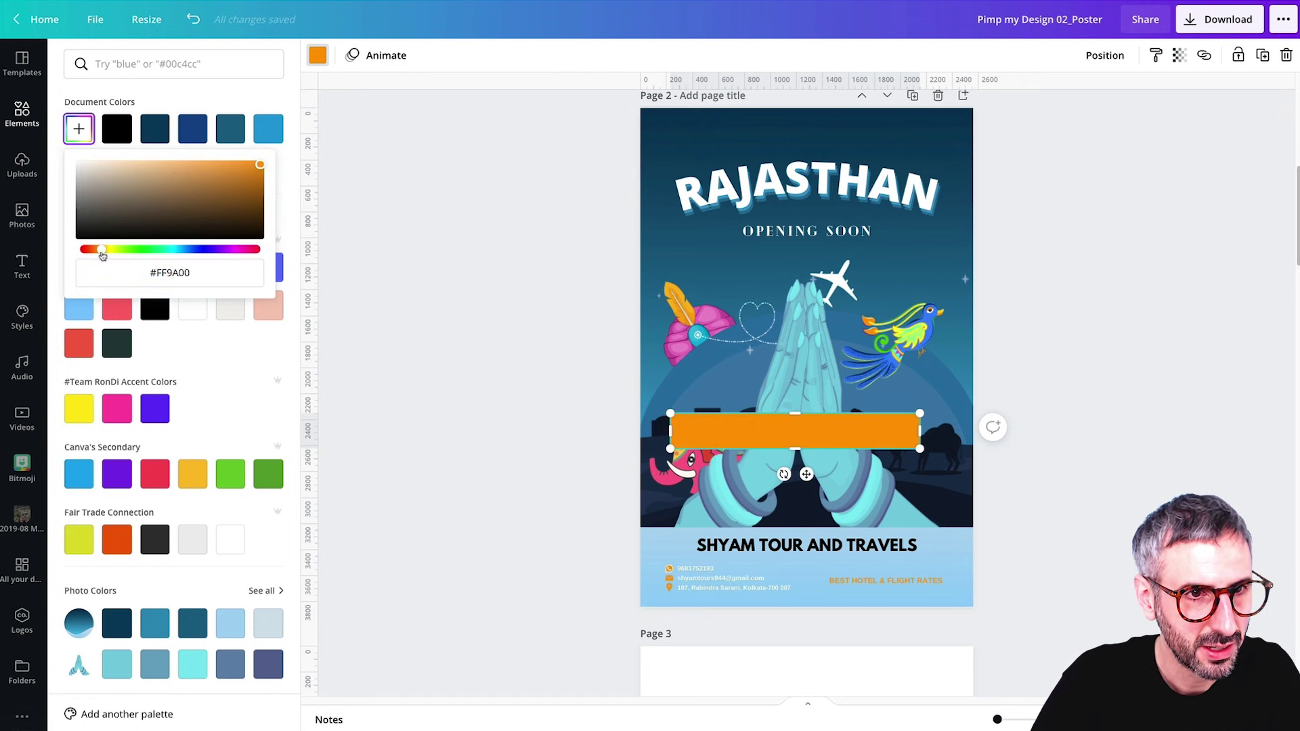
{"action": "left_click_drag", "start_coordinate": [102, 255], "coordinate": [103, 254]}
{"action": "left_click_drag", "start_coordinate": [251, 164], "coordinate": [236, 164]}
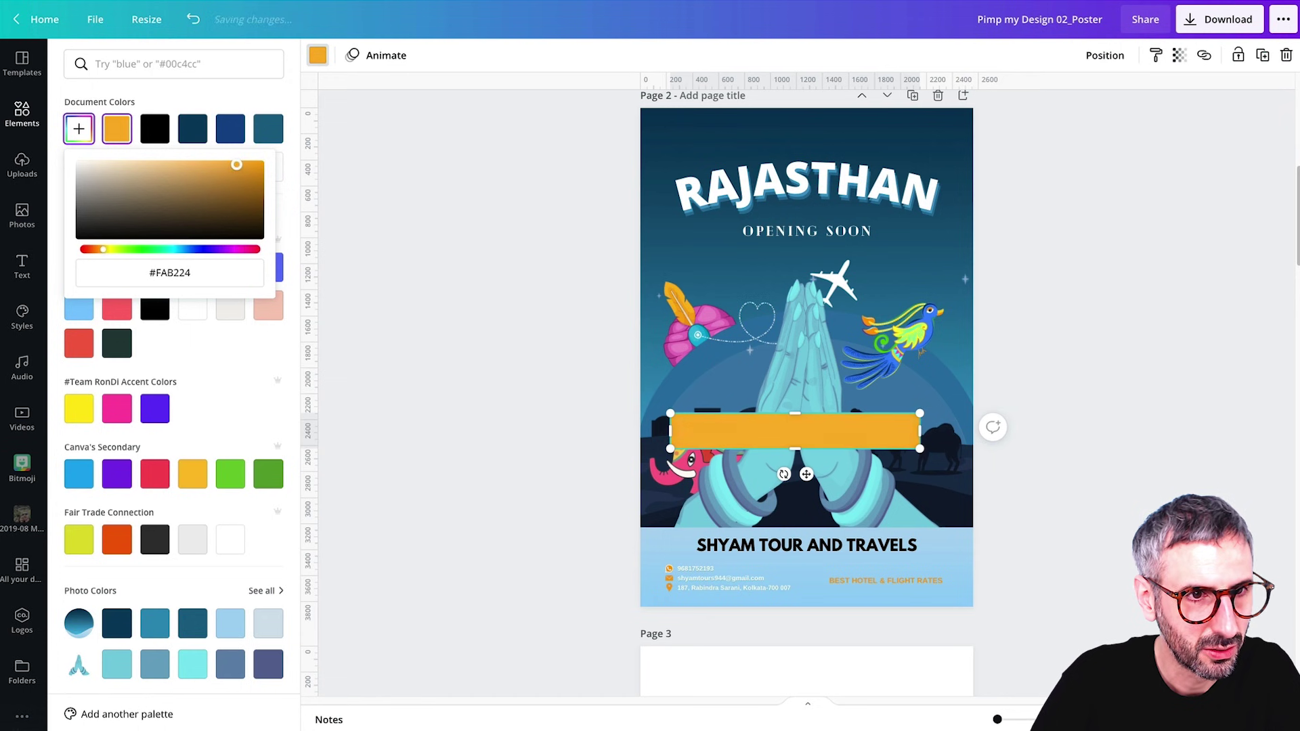
{"action": "left_click", "coordinate": [496, 425]}
{"action": "left_click_drag", "start_coordinate": [822, 431], "coordinate": [838, 538]}
{"action": "left_click", "coordinate": [1097, 444]}
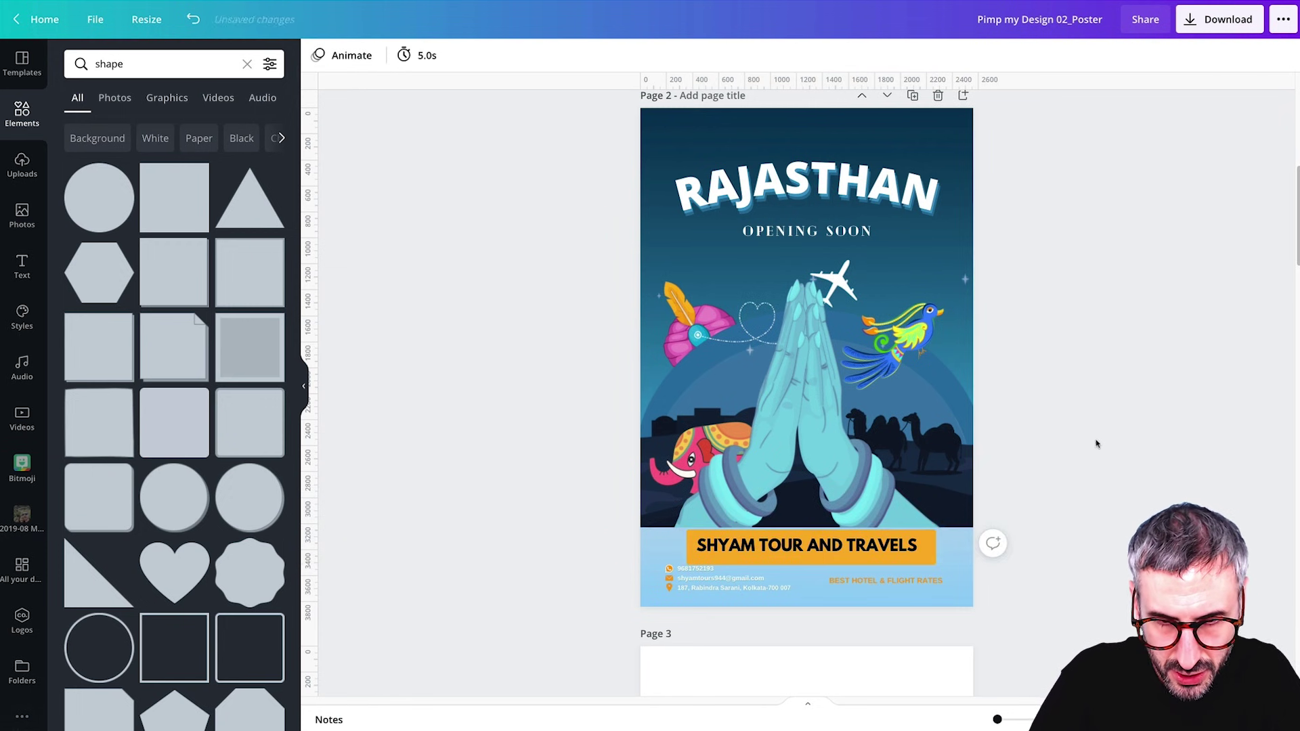
Centre the orange bar behind SHYAM TOUR AND TRAVELS and make the name white.
{"action": "left_click", "coordinate": [926, 545]}
{"action": "left_click_drag", "start_coordinate": [926, 545], "coordinate": [919, 557]}
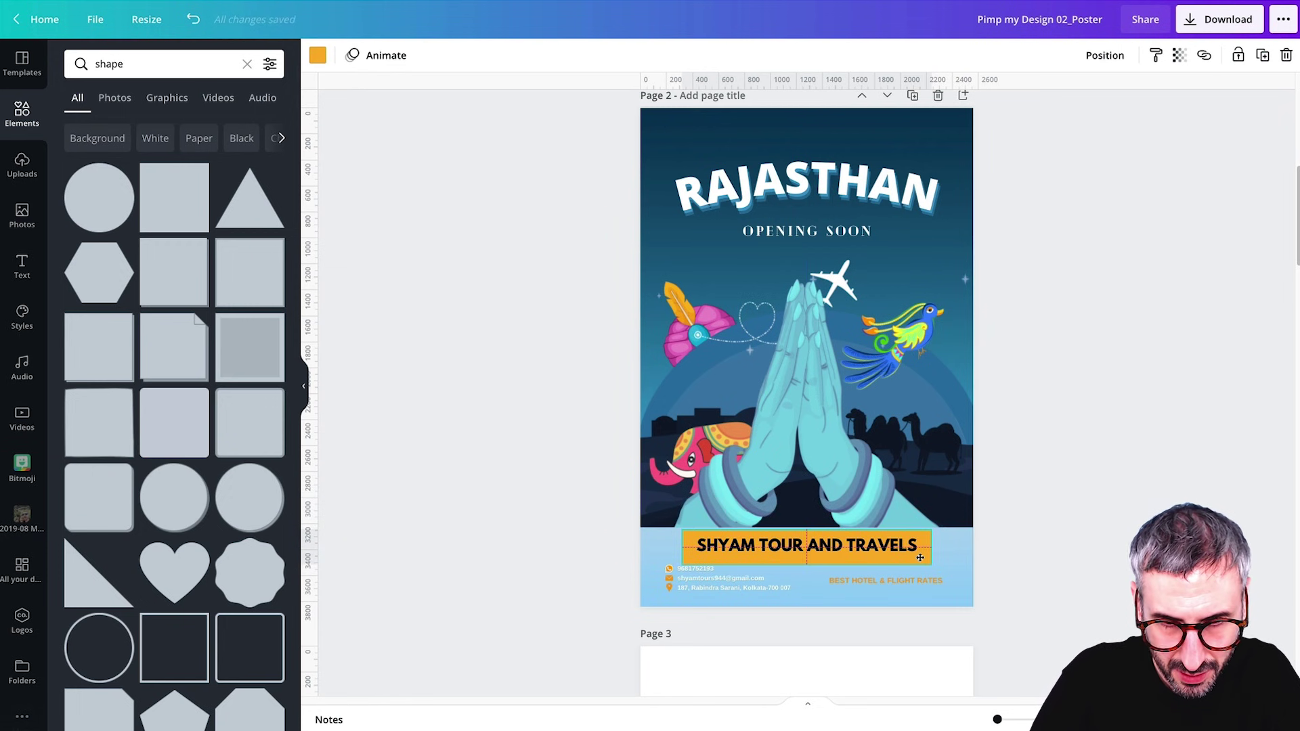
{"action": "left_click", "coordinate": [850, 547]}
{"action": "left_click", "coordinate": [532, 55]}
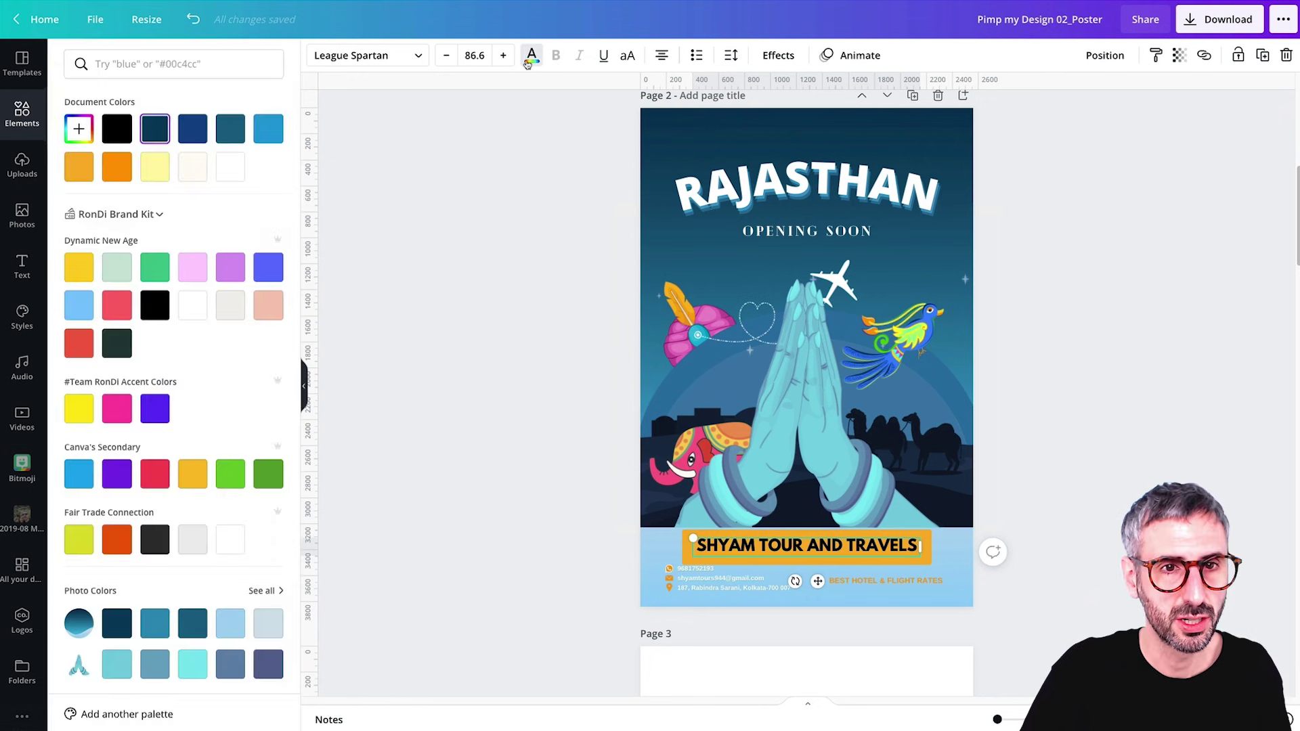
{"action": "left_click", "coordinate": [192, 167]}
{"action": "left_click", "coordinate": [481, 435]}
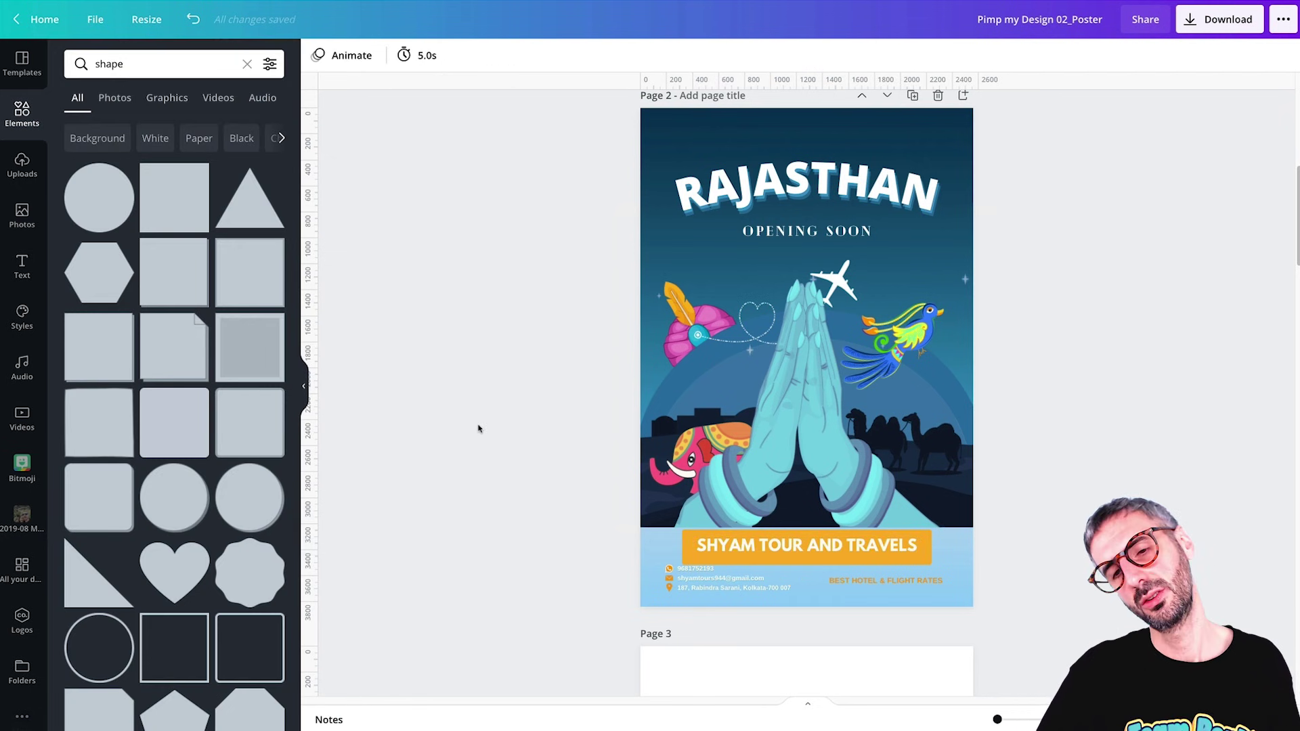
{"action": "left_click_drag", "start_coordinate": [771, 543], "coordinate": [765, 553]}
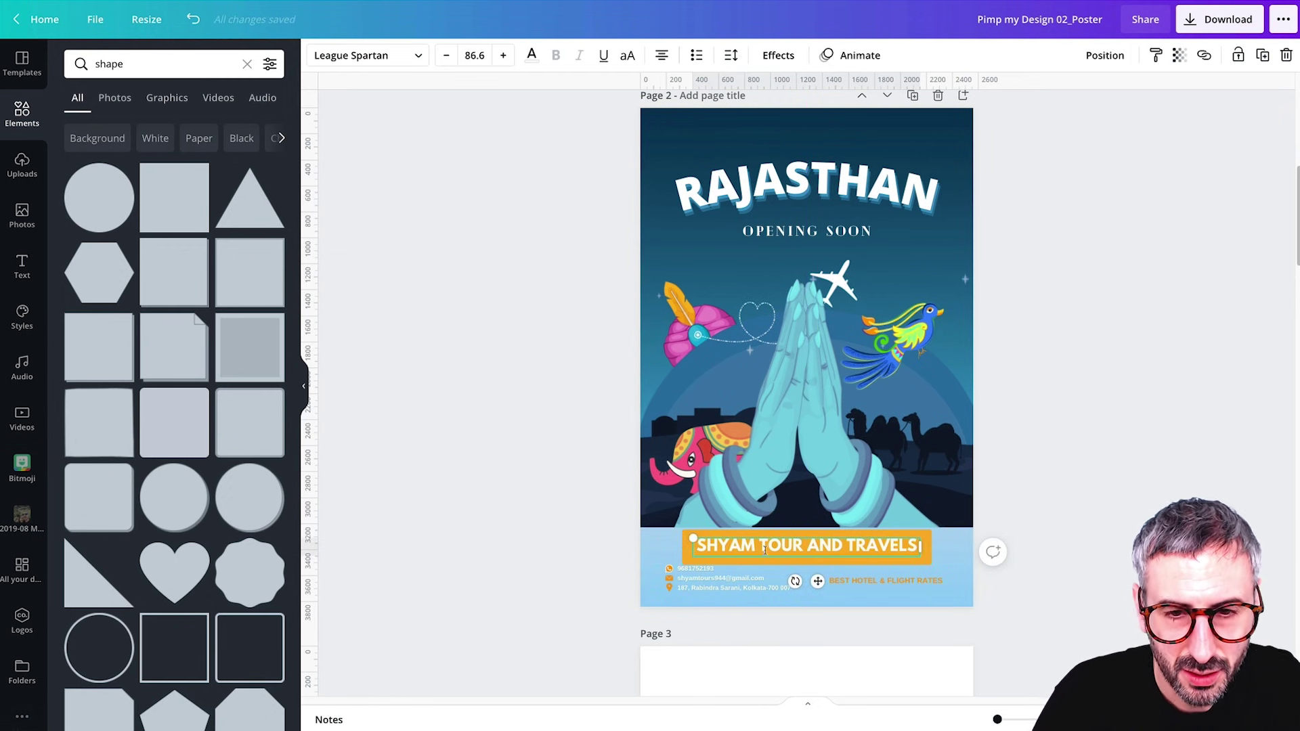
Change the company name's font to Khula ExtraBold, matching the RAJASTHAN title.
{"action": "left_click", "coordinate": [831, 184]}
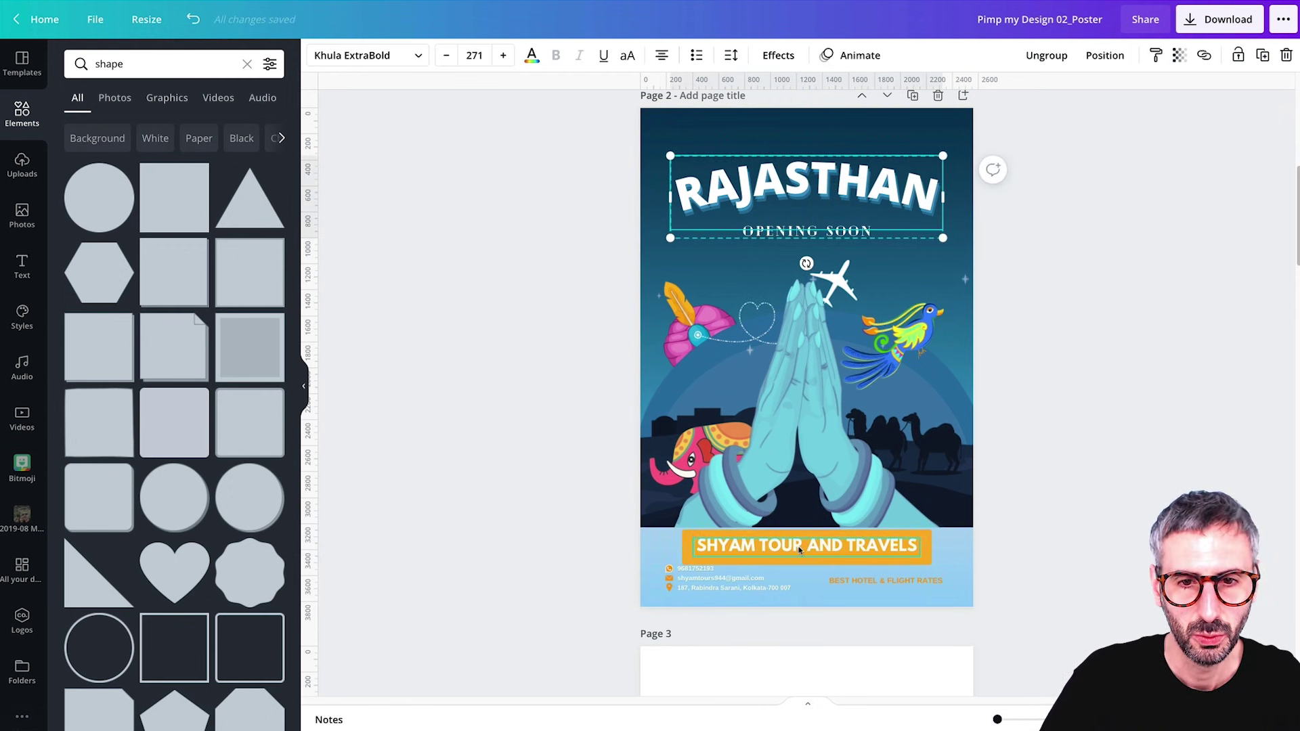
{"action": "left_click", "coordinate": [799, 550]}
{"action": "left_click", "coordinate": [781, 234]}
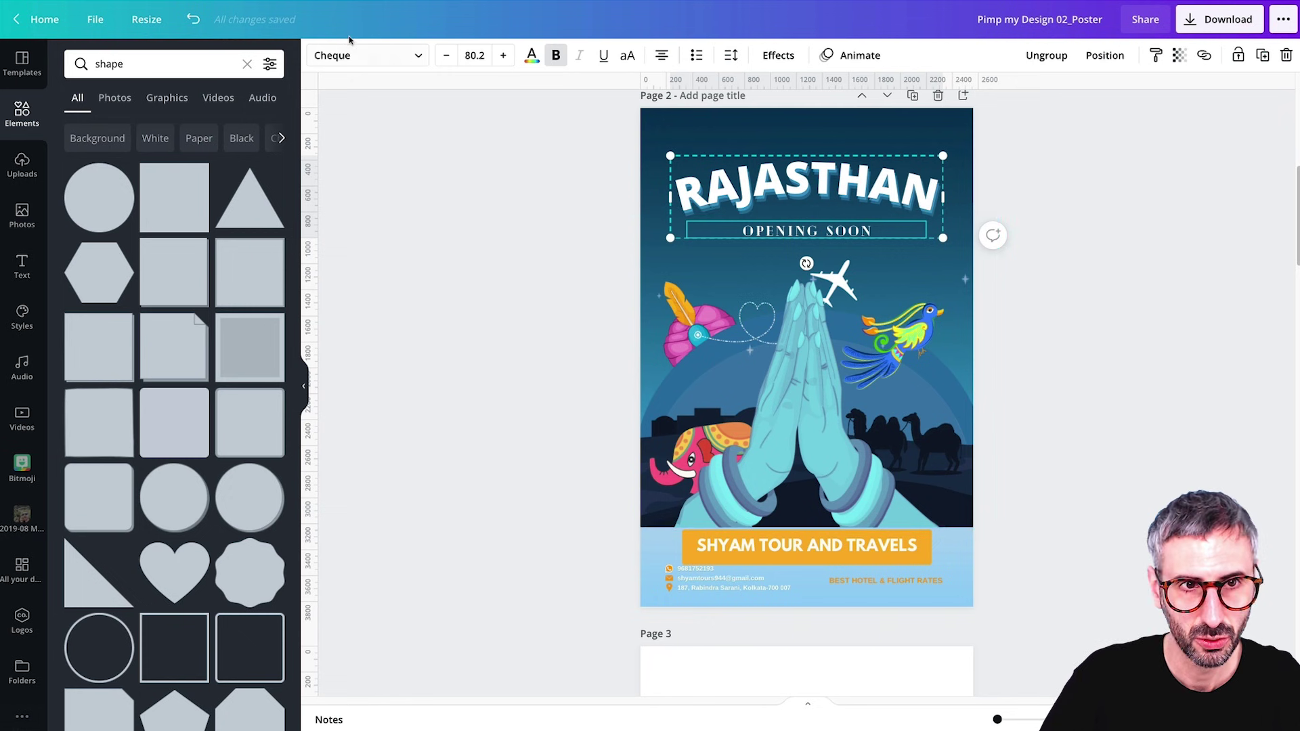
{"action": "left_click", "coordinate": [757, 552]}
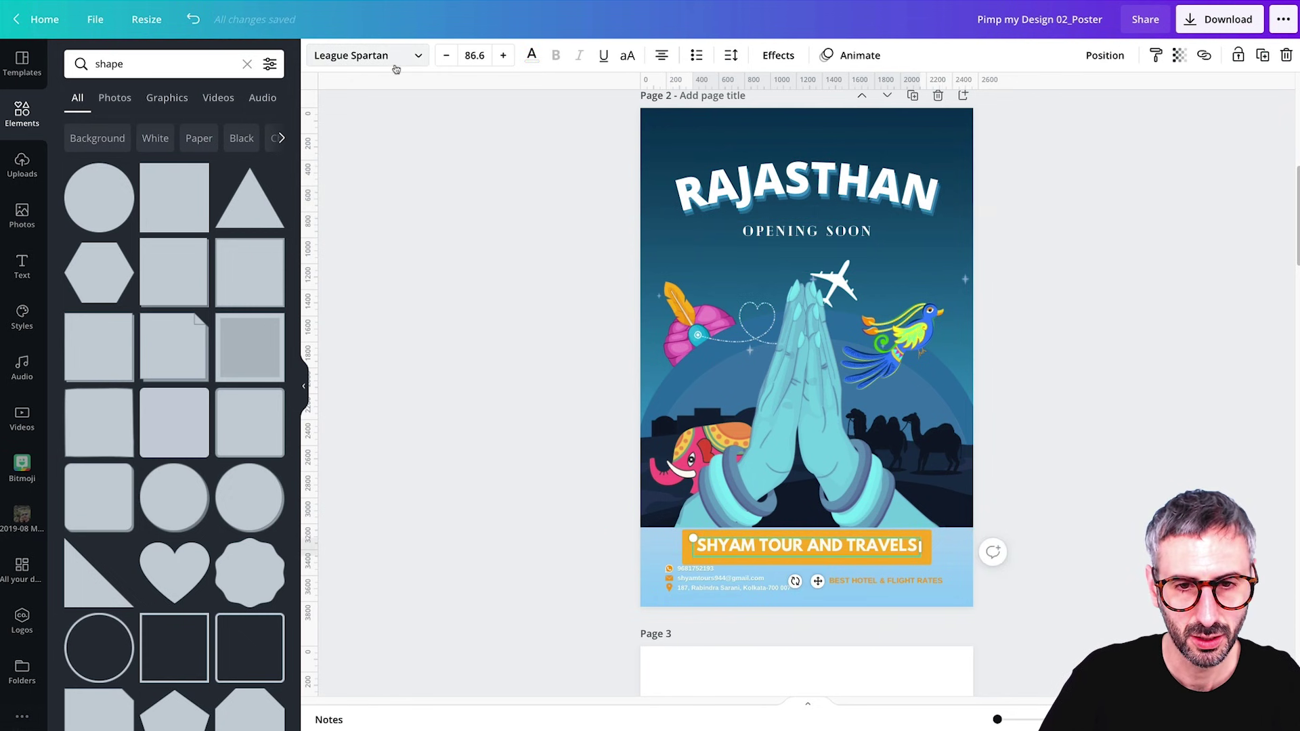
{"action": "left_click", "coordinate": [385, 56]}
{"action": "type", "text": "khula"}
{"action": "left_click", "coordinate": [112, 127]}
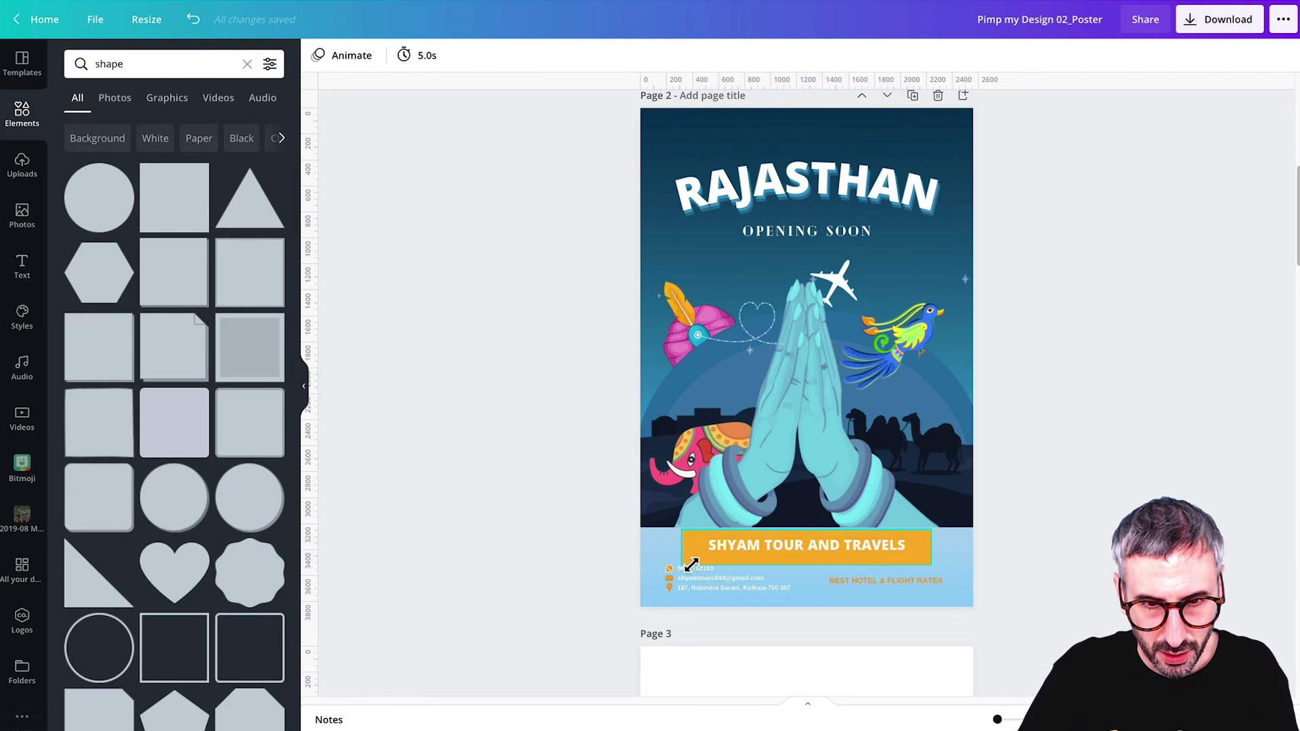
Narrow the name's text box, fit the orange bar snugly behind it, and group them.
{"action": "mouse_move", "coordinate": [913, 551]}
{"action": "left_mouse_down"}
{"action": "mouse_move", "coordinate": [880, 550]}
{"action": "mouse_move", "coordinate": [891, 549]}
{"action": "left_mouse_up"}
{"action": "key", "text": "Escape"}
{"action": "mouse_move", "coordinate": [788, 542]}
{"action": "left_mouse_down"}
{"action": "mouse_move", "coordinate": [816, 541]}
{"action": "mouse_move", "coordinate": [799, 550]}
{"action": "left_mouse_up"}
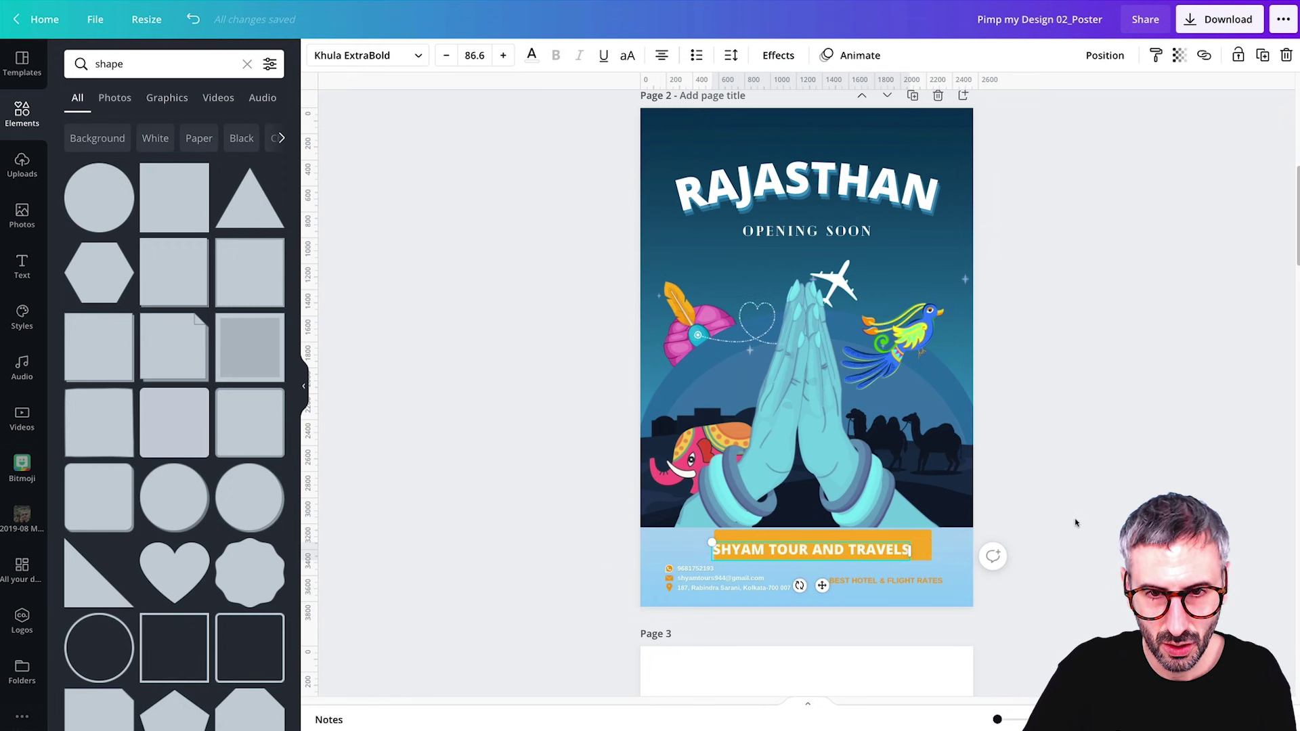
{"action": "left_click_drag", "start_coordinate": [922, 535], "coordinate": [904, 540]}
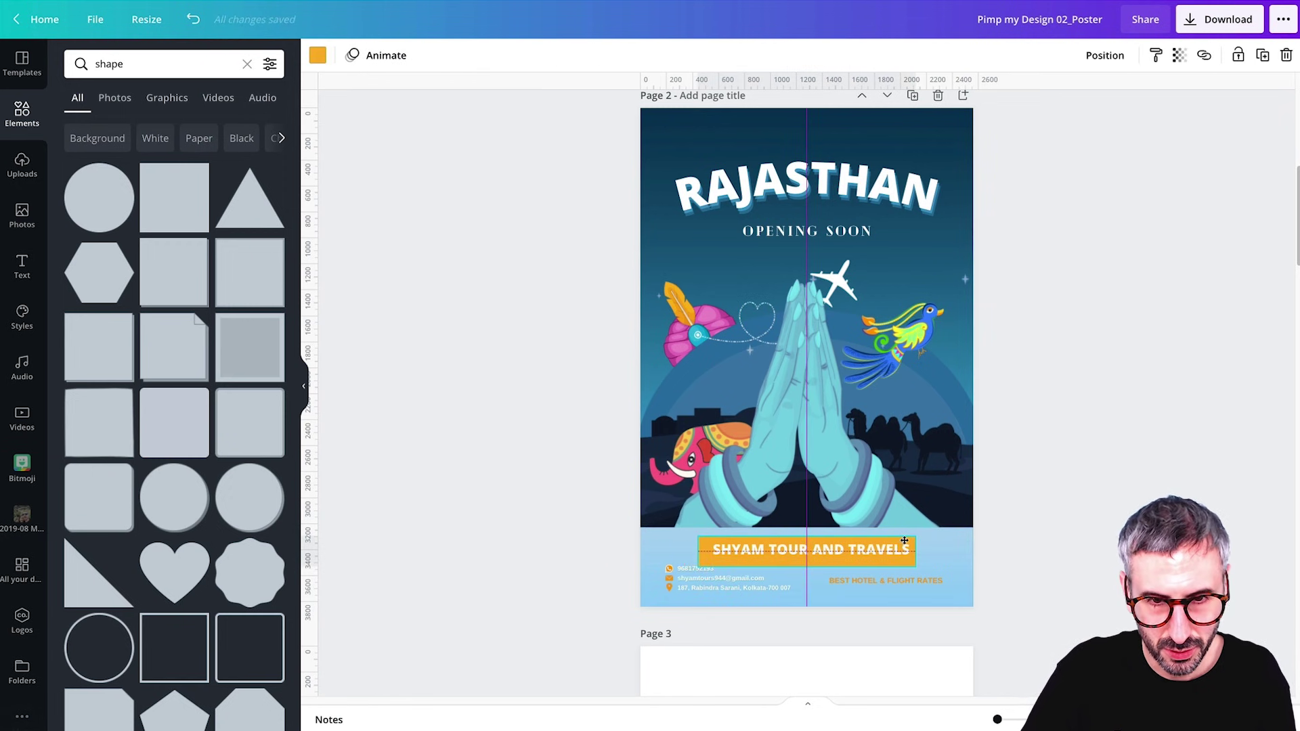
{"action": "left_click_drag", "start_coordinate": [906, 541], "coordinate": [905, 545]}
{"action": "left_click", "coordinate": [806, 549], "text": "shift"}
{"action": "left_click", "coordinate": [1053, 55]}
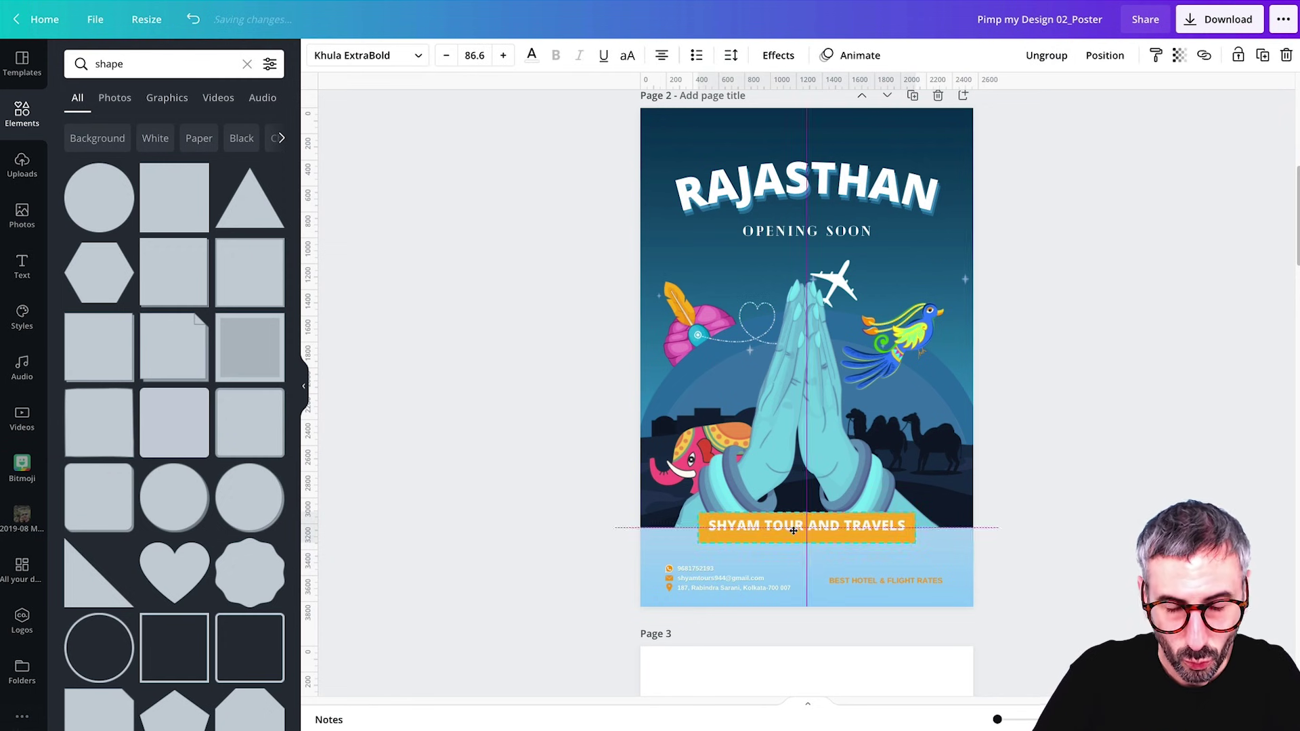
Add a horizontal line at weight 32, stretched across the full page width.
{"action": "left_click", "coordinate": [1203, 361]}
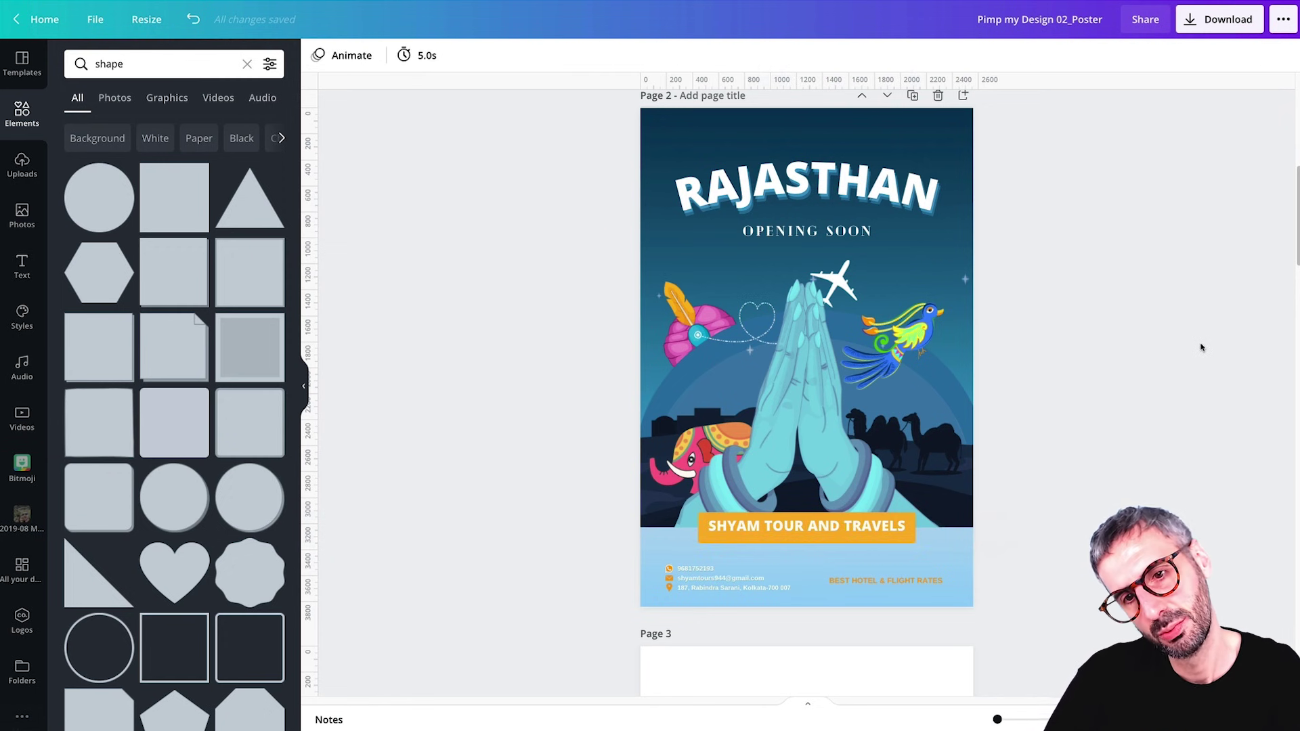
{"action": "left_click", "coordinate": [805, 529]}
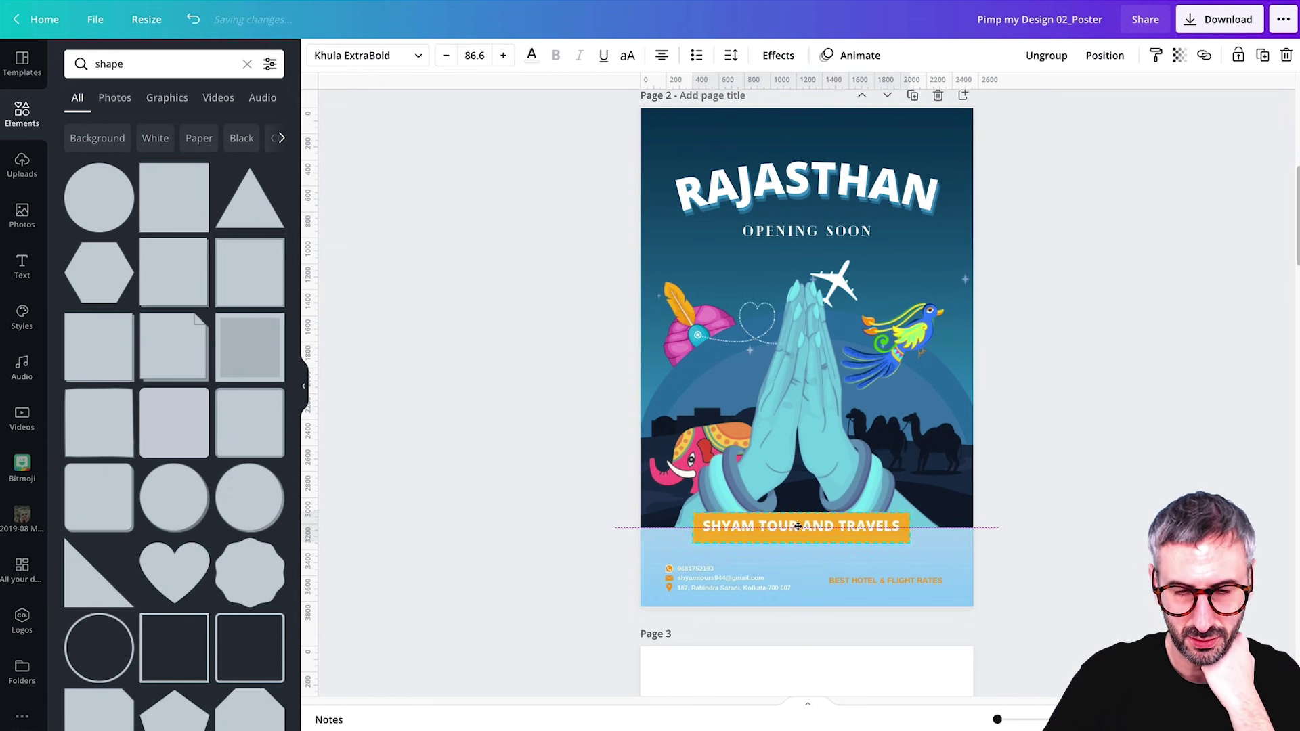
{"action": "left_click", "coordinate": [482, 308]}
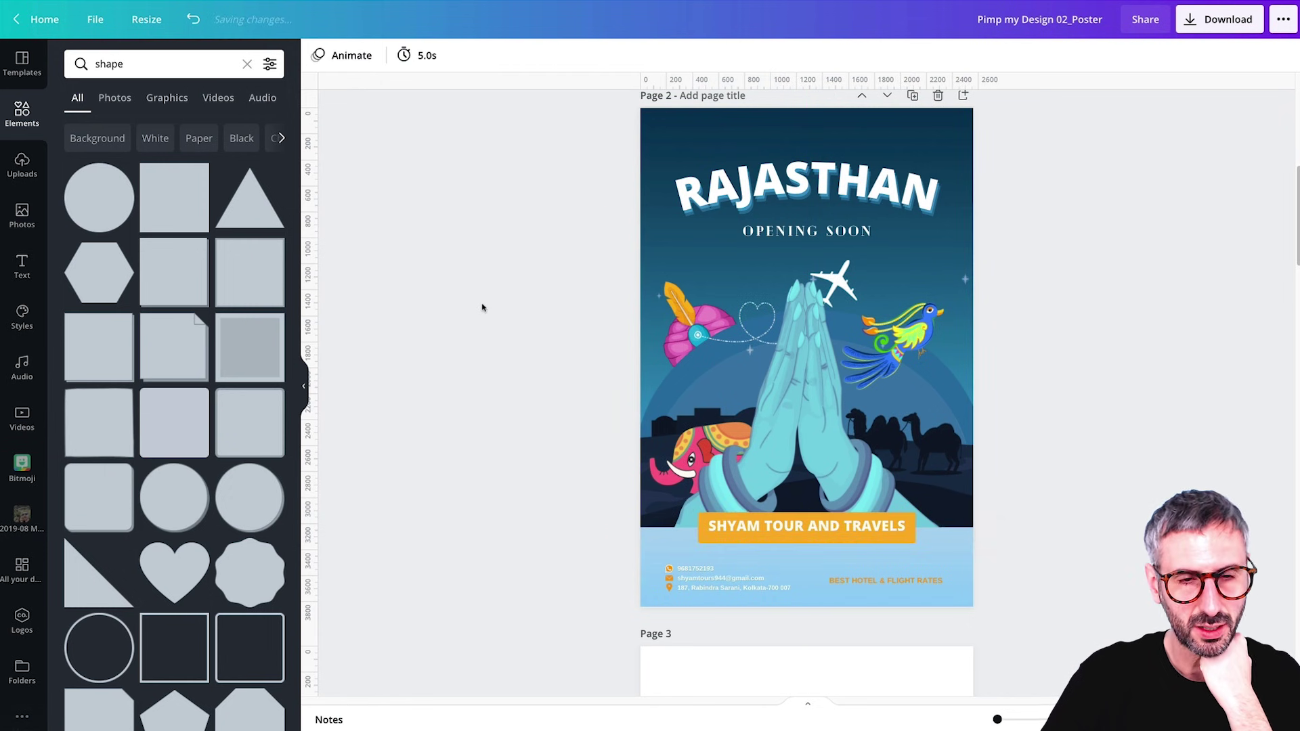
{"action": "key", "text": "l"}
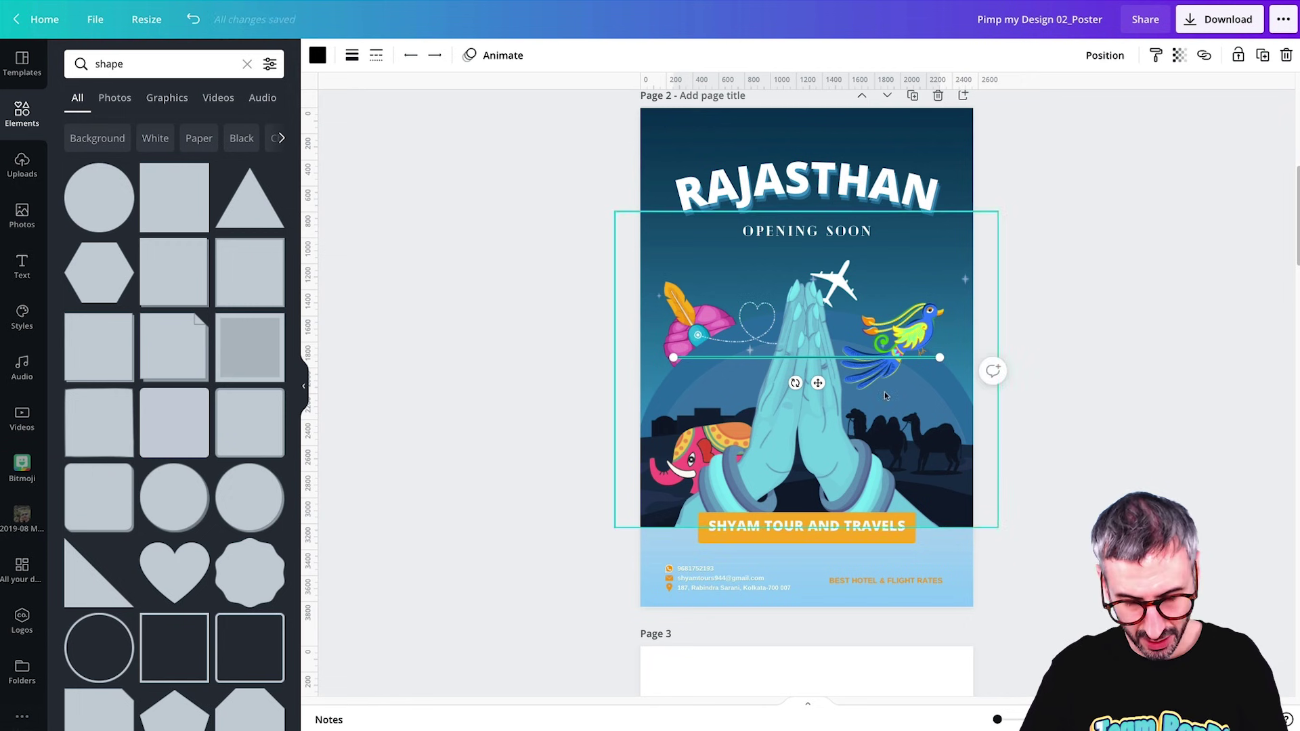
{"action": "left_click", "coordinate": [351, 57]}
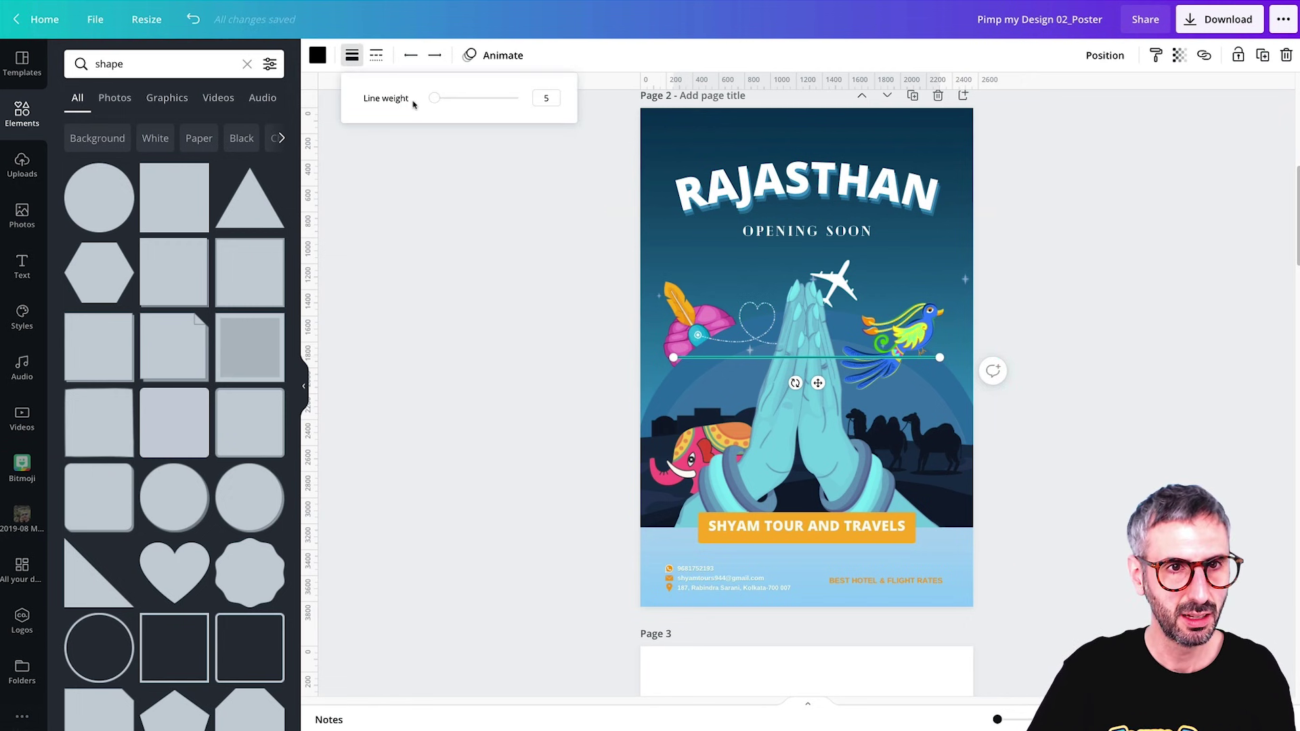
{"action": "mouse_move", "coordinate": [435, 98]}
{"action": "left_mouse_down"}
{"action": "mouse_move", "coordinate": [467, 98]}
{"action": "mouse_move", "coordinate": [456, 98]}
{"action": "left_mouse_up"}
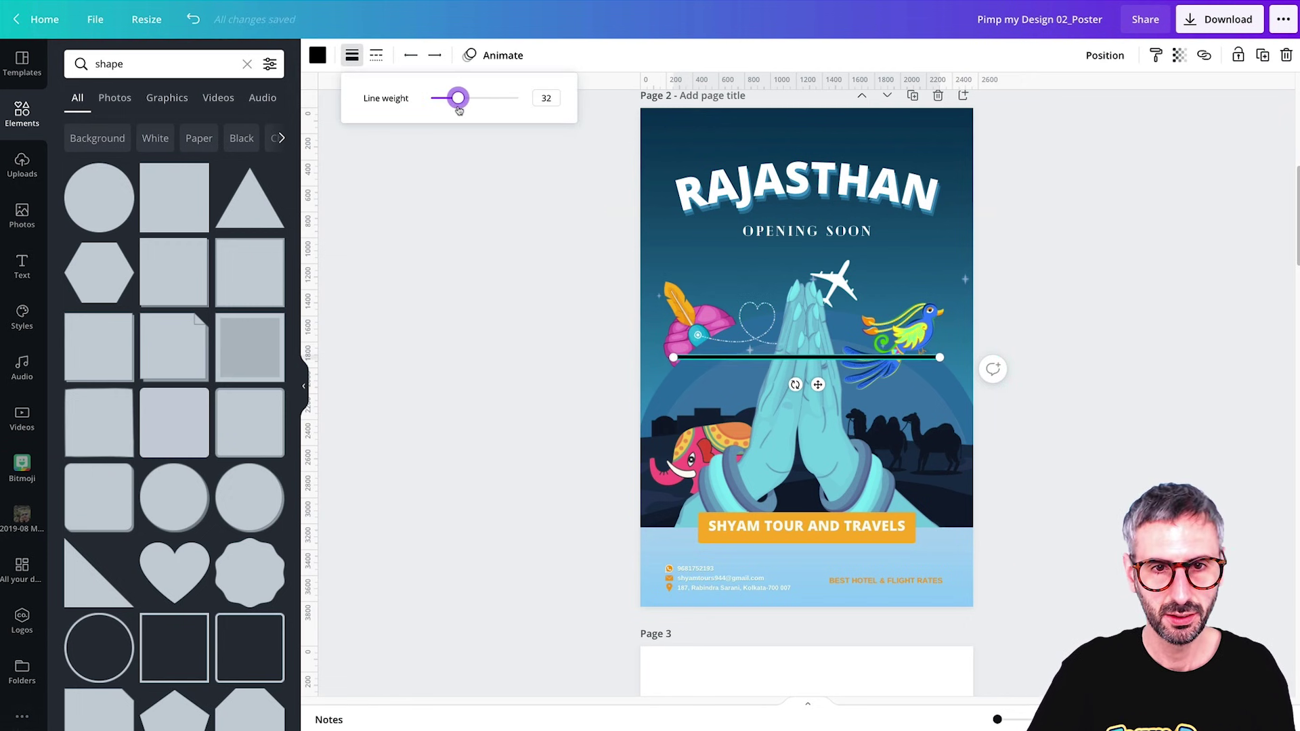
{"action": "left_click", "coordinate": [660, 357]}
{"action": "left_click_drag", "start_coordinate": [661, 357], "coordinate": [641, 357]}
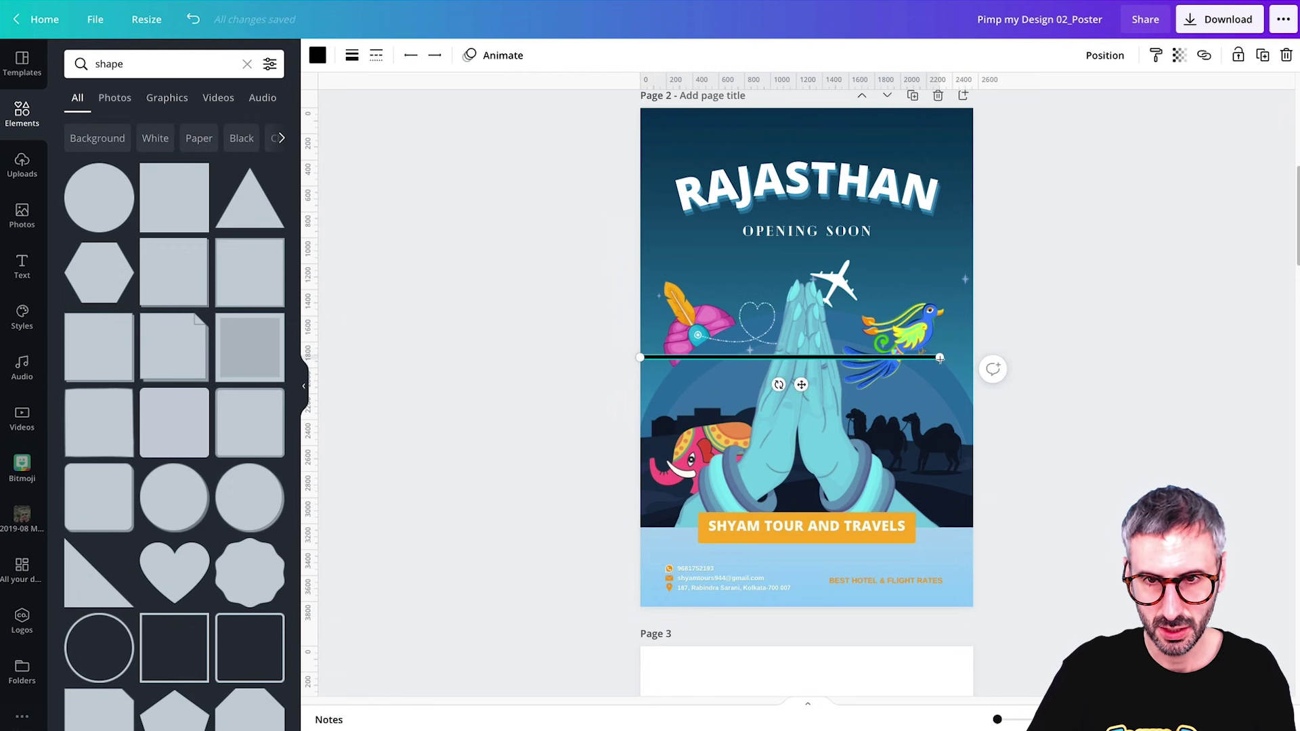
{"action": "left_click_drag", "start_coordinate": [940, 357], "coordinate": [969, 359]}
Move the line down along the scene's bottom edge, just above the banner.
{"action": "left_click", "coordinate": [1172, 301]}
{"action": "left_click", "coordinate": [793, 357]}
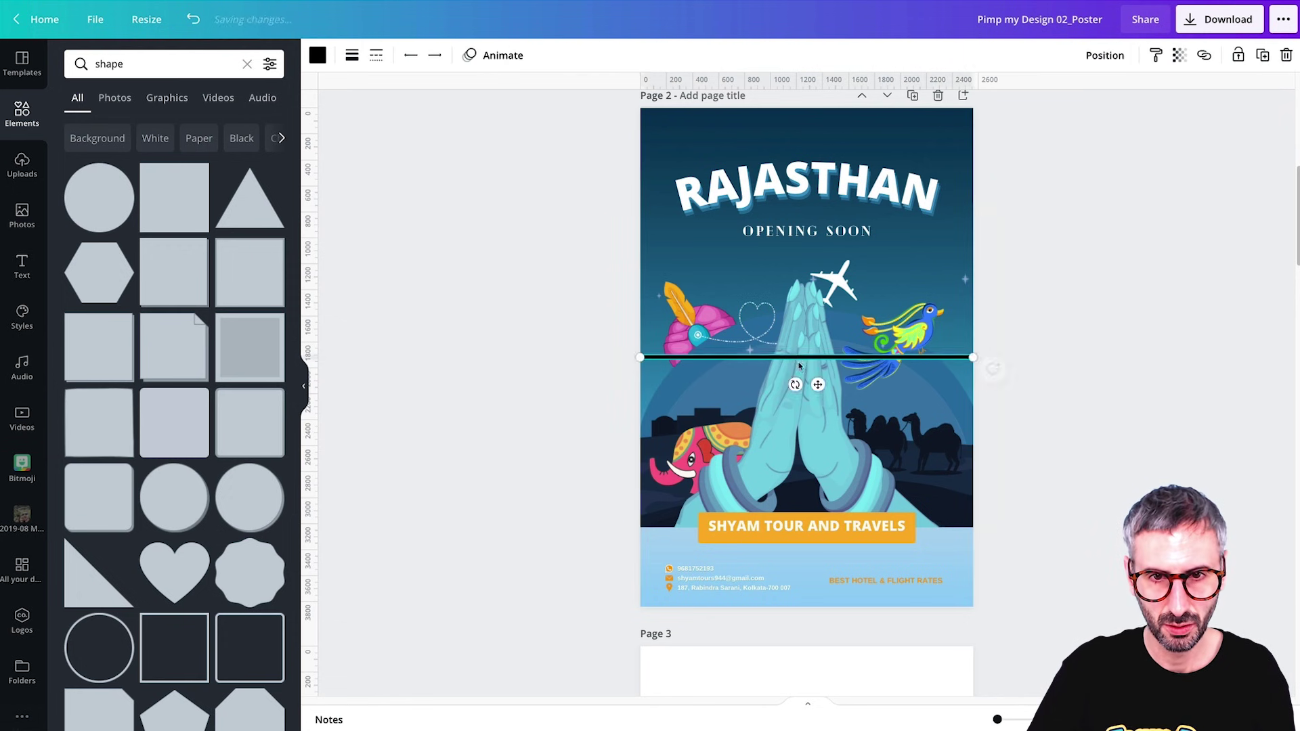
{"action": "left_click_drag", "start_coordinate": [793, 357], "coordinate": [796, 527]}
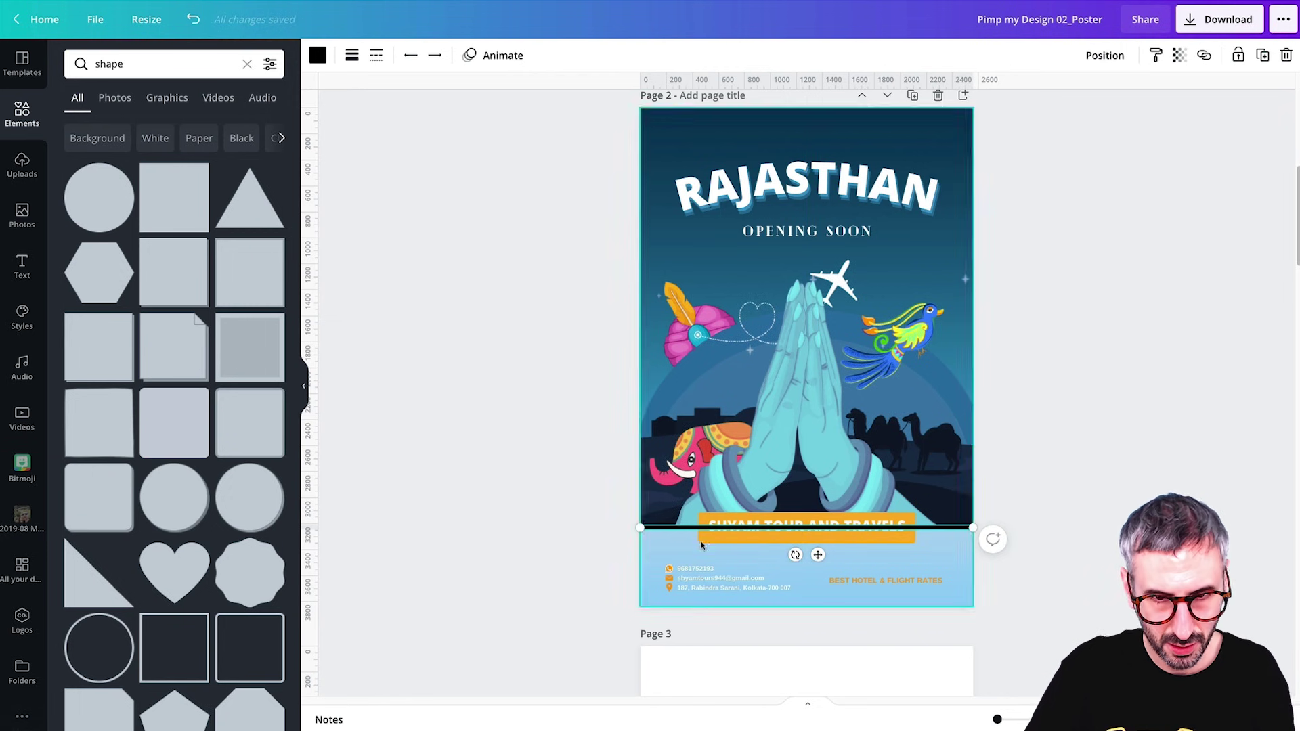
{"action": "left_click_drag", "start_coordinate": [997, 719], "coordinate": [1009, 719]}
{"action": "scroll", "coordinate": [975, 551], "scroll_direction": "down", "scroll_amount": 6}
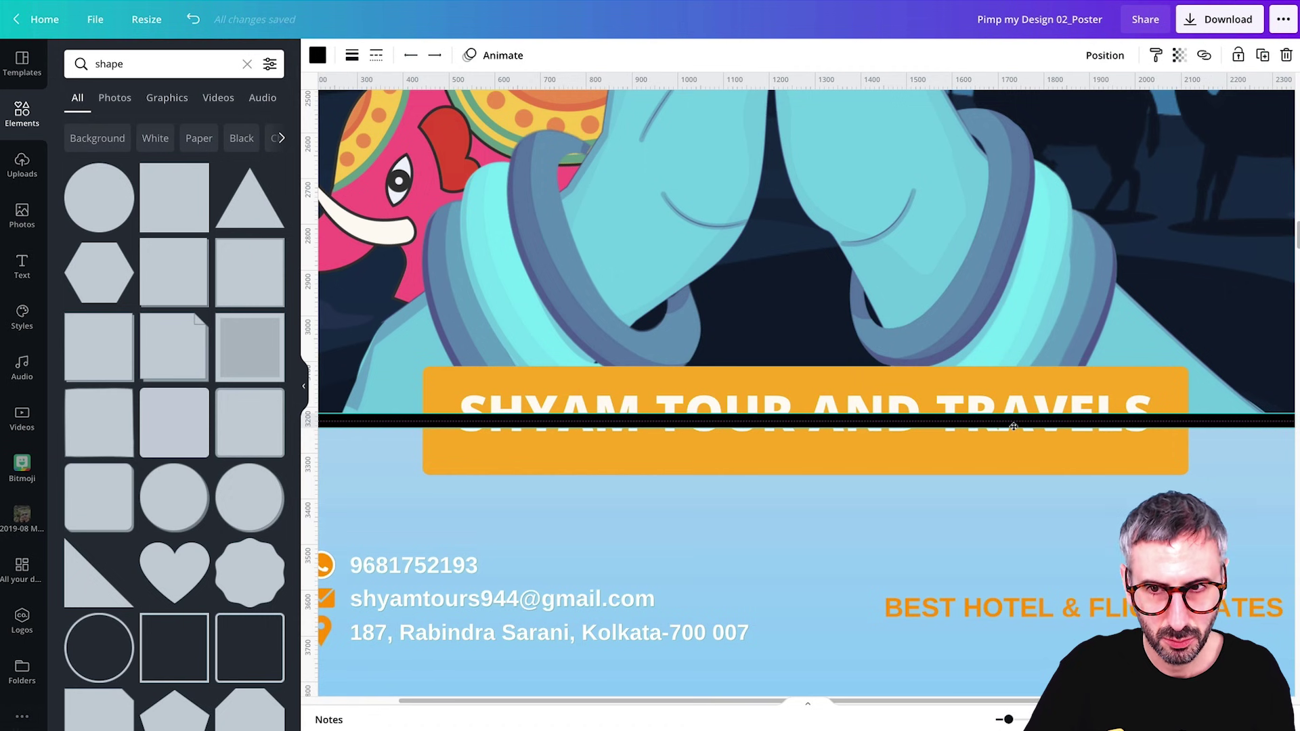
Send the line behind the company name and recolour it orange.
{"action": "left_click", "coordinate": [1014, 426]}
{"action": "left_click", "coordinate": [1151, 714]}
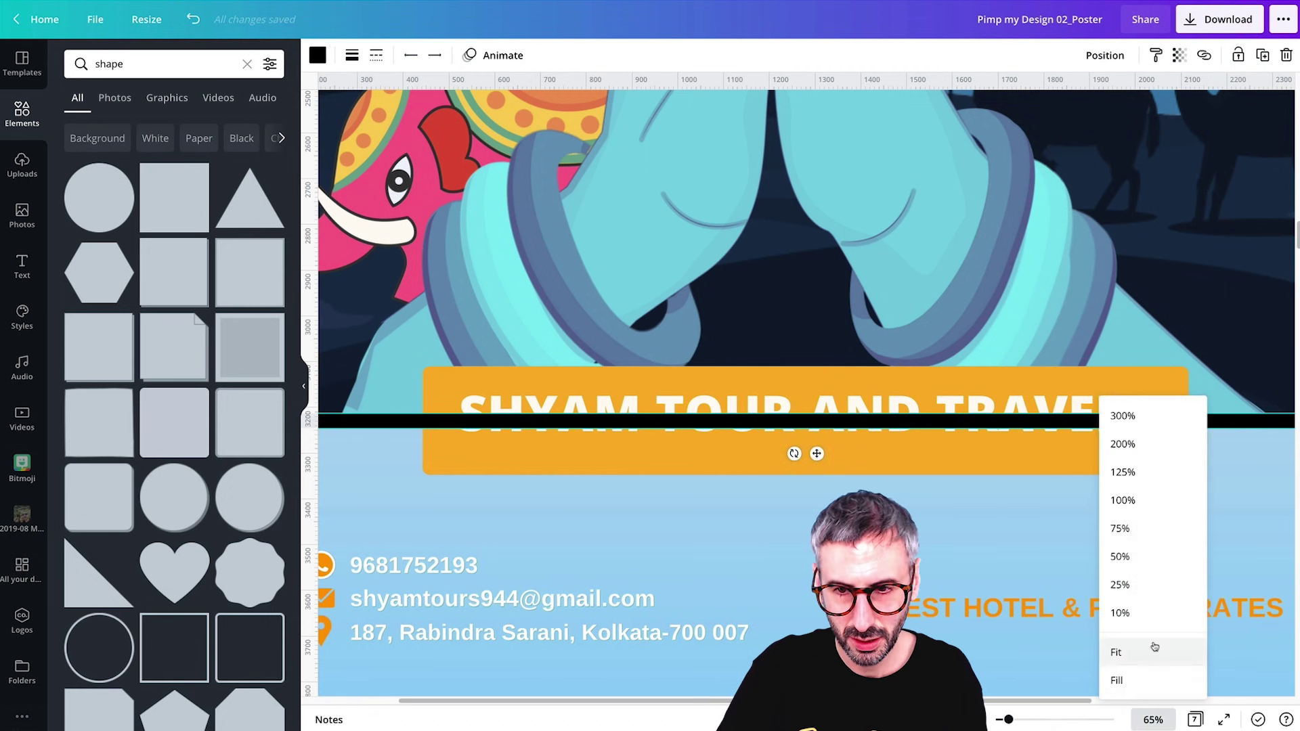
{"action": "left_click", "coordinate": [1151, 649]}
{"action": "left_click", "coordinate": [1102, 55]}
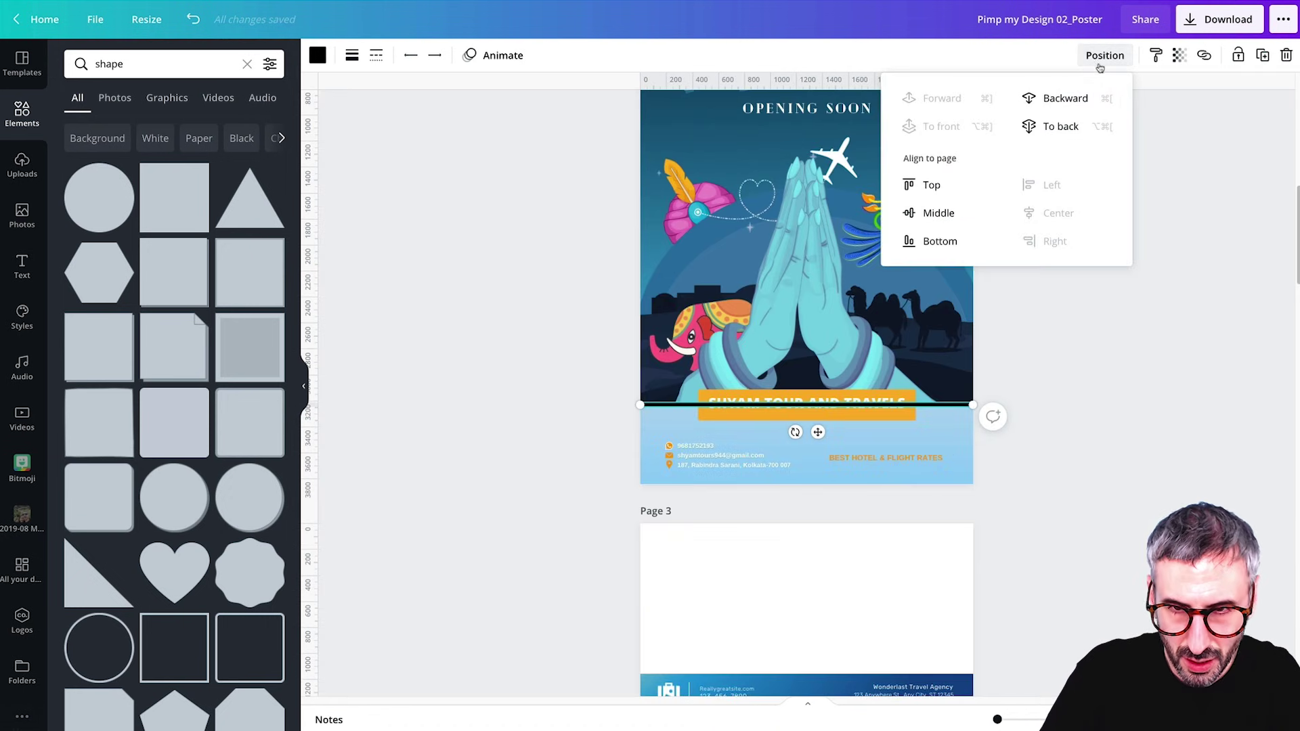
{"action": "left_click", "coordinate": [1073, 98]}
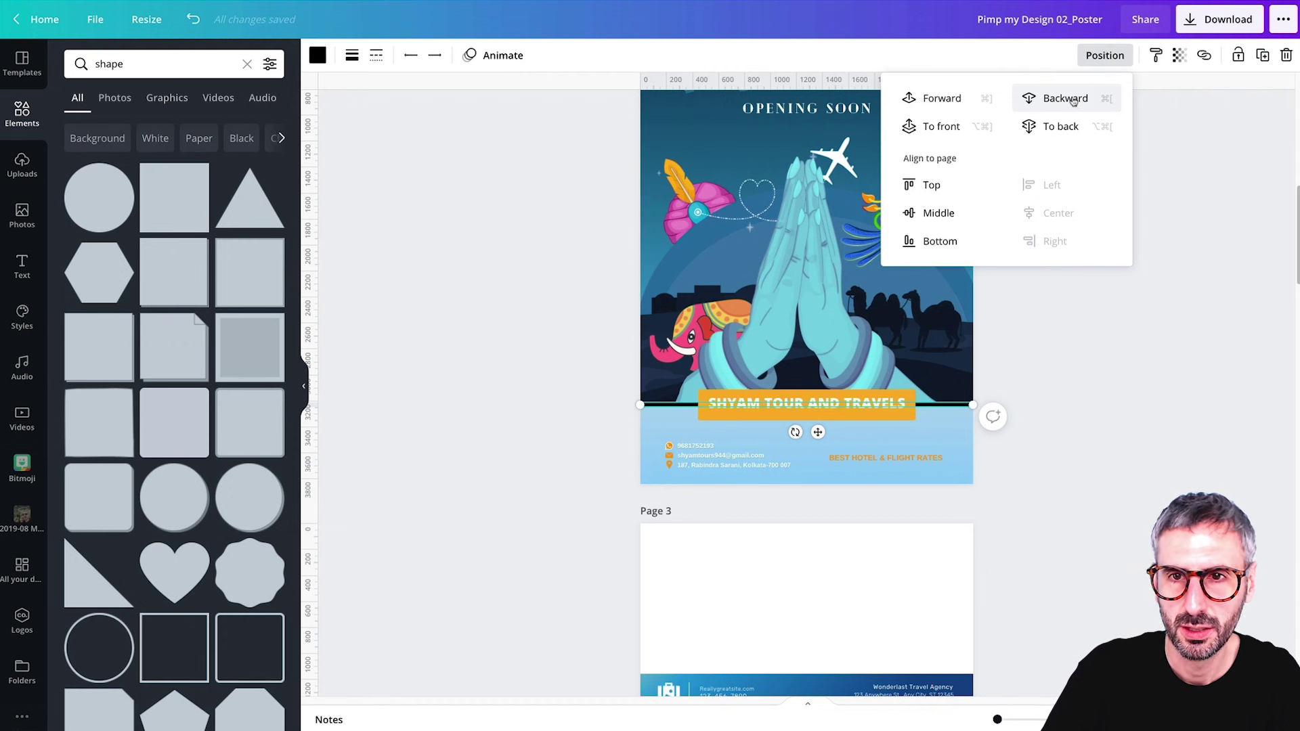
{"action": "left_click", "coordinate": [318, 55]}
{"action": "left_click", "coordinate": [88, 175]}
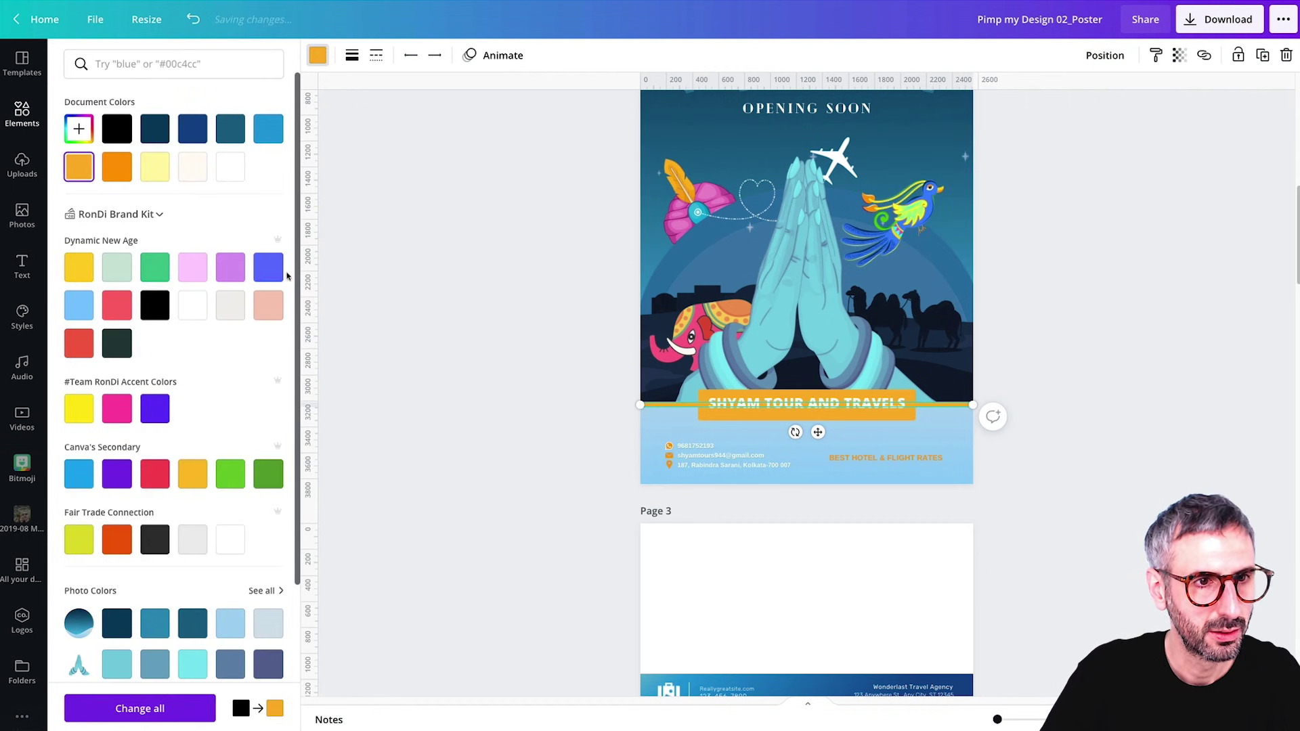
{"action": "left_click", "coordinate": [560, 442]}
Nudge the contact details up and shift the scene illustration down slightly.
{"action": "scroll", "coordinate": [1077, 352], "scroll_direction": "up", "scroll_amount": 3}
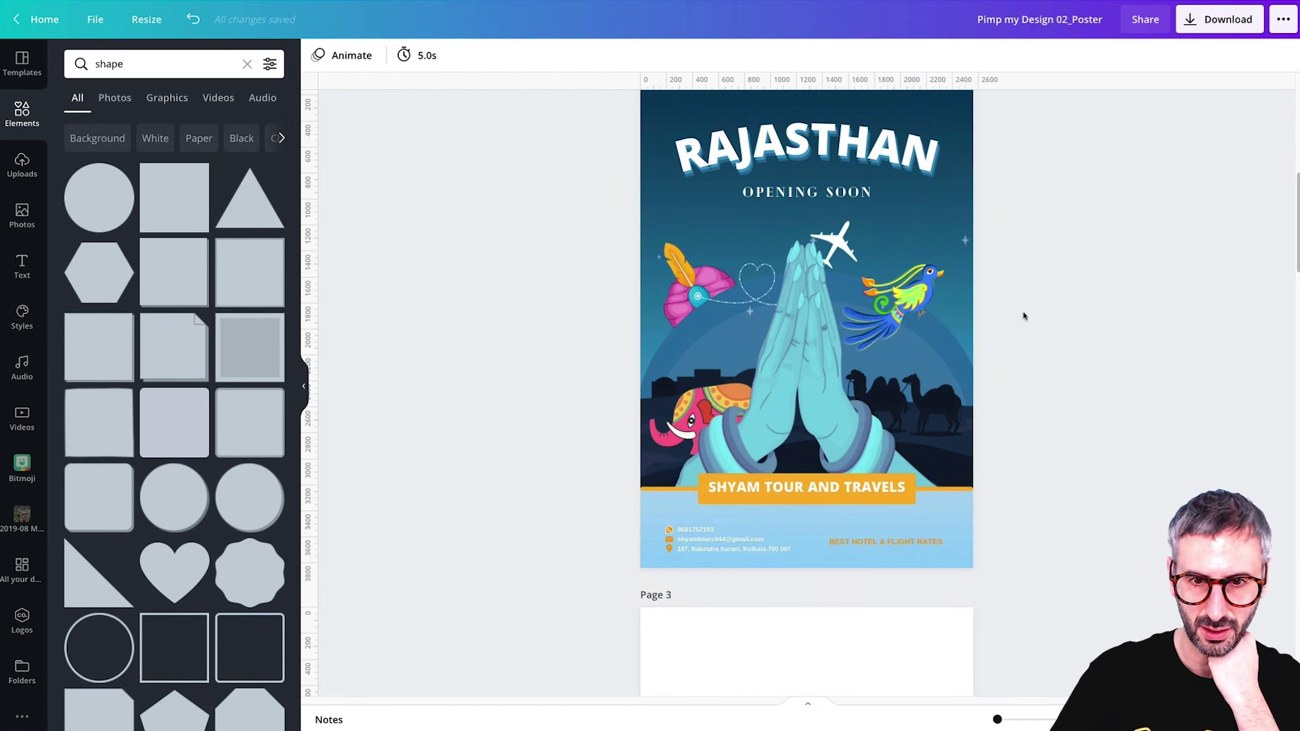
{"action": "left_click_drag", "start_coordinate": [891, 542], "coordinate": [891, 540]}
{"action": "left_click_drag", "start_coordinate": [450, 245], "coordinate": [555, 426]}
{"action": "left_click_drag", "start_coordinate": [486, 274], "coordinate": [1047, 500]}
{"action": "left_click_drag", "start_coordinate": [836, 326], "coordinate": [809, 319]}
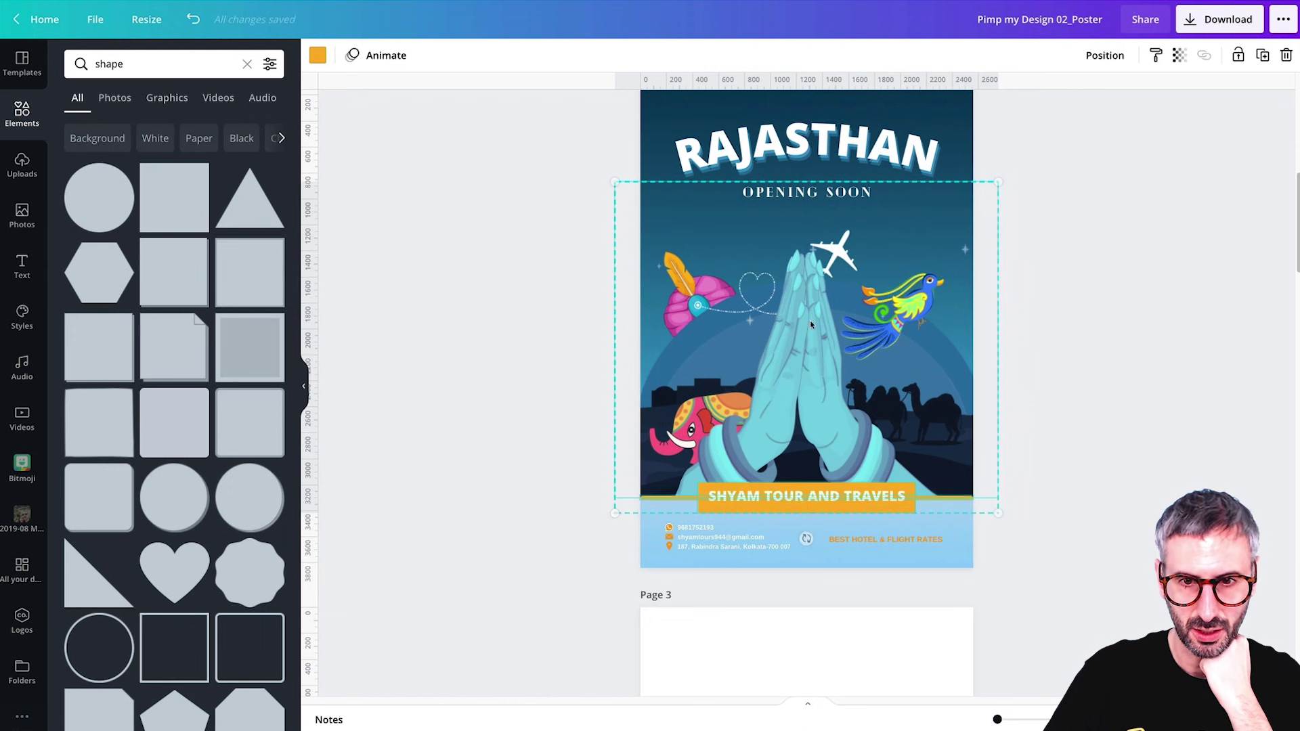
{"action": "left_click", "coordinate": [1111, 282]}
{"action": "scroll", "coordinate": [1098, 378], "scroll_direction": "down", "scroll_amount": 1}
{"action": "scroll", "coordinate": [1100, 380], "scroll_direction": "up", "scroll_amount": 2}
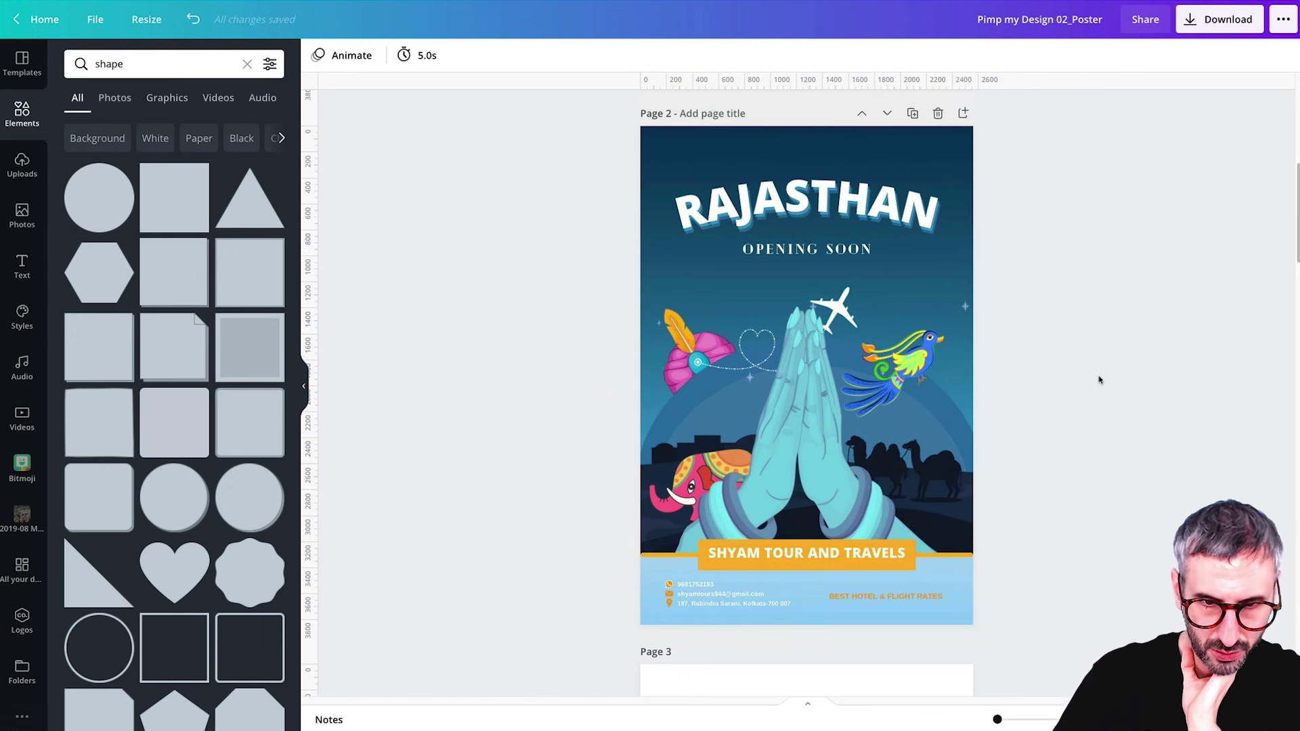
{"action": "scroll", "coordinate": [1100, 379], "scroll_direction": "down", "scroll_amount": 1}
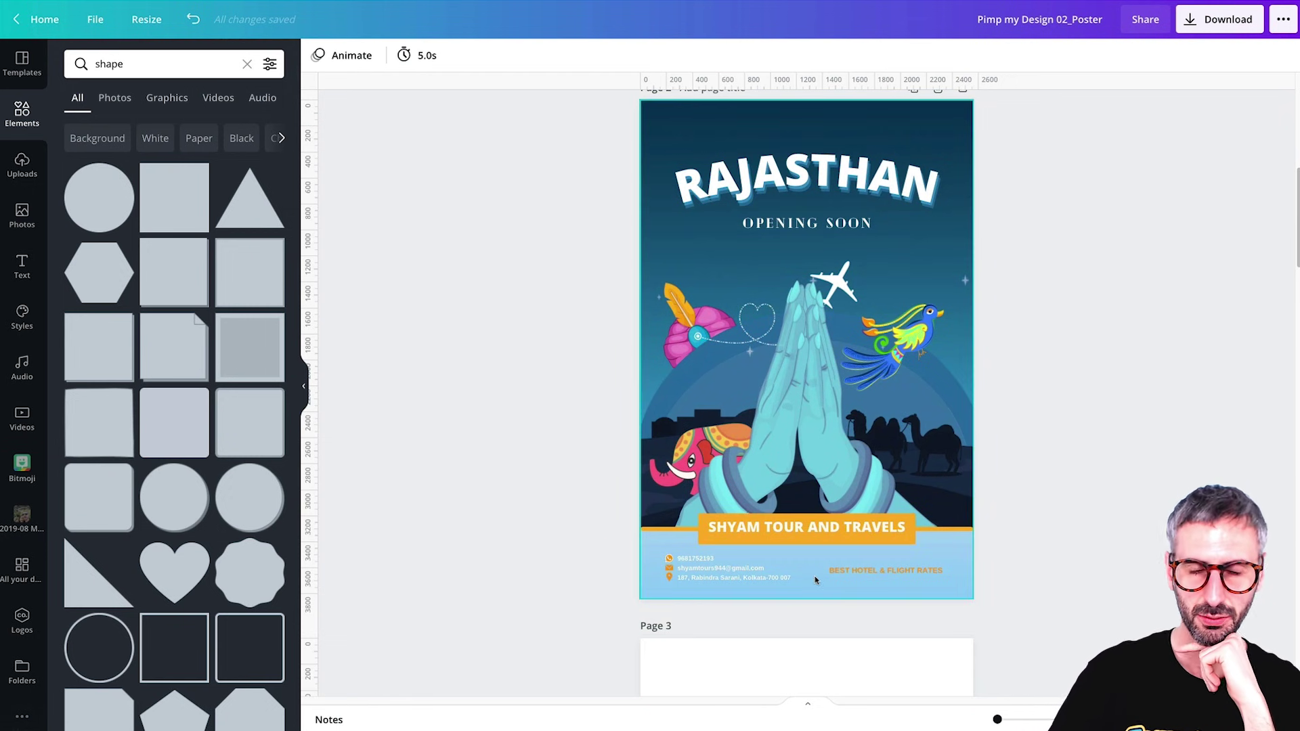
{"action": "scroll", "coordinate": [829, 534], "scroll_direction": "down", "scroll_amount": 2}
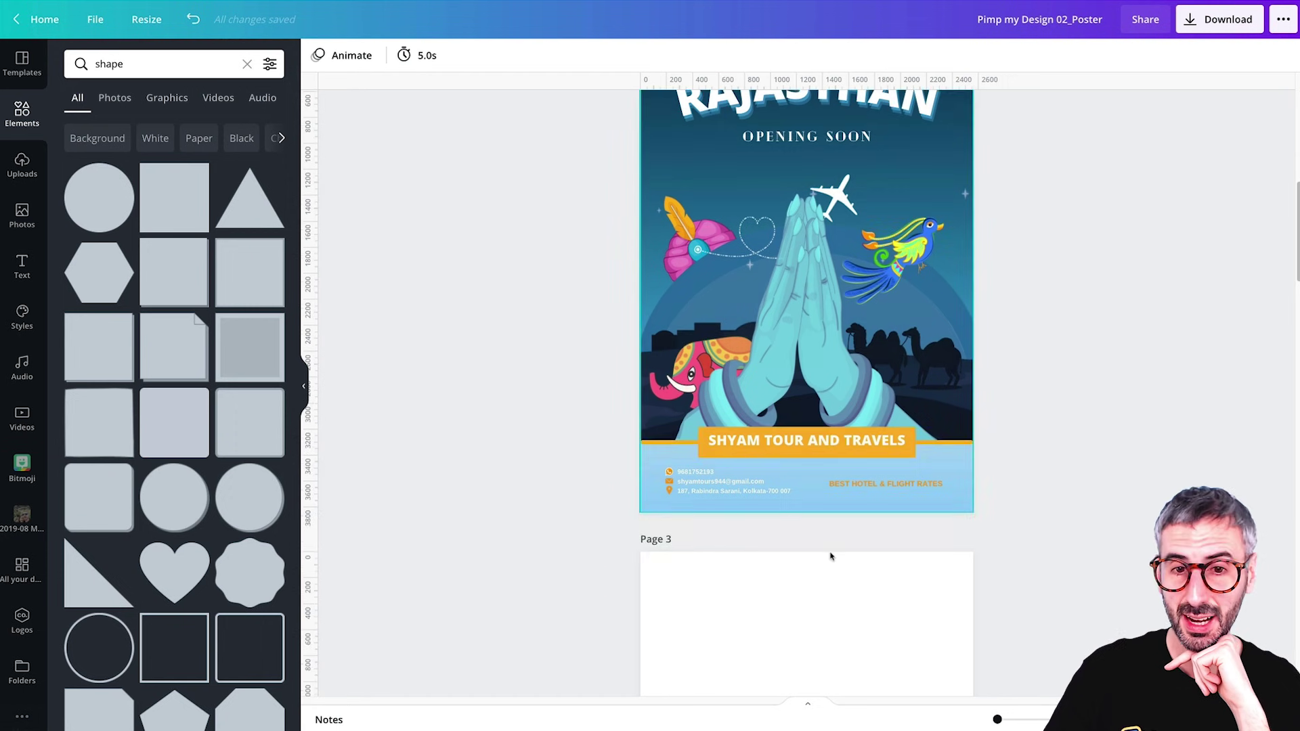
{"action": "scroll", "coordinate": [830, 551], "scroll_direction": "up", "scroll_amount": 1}
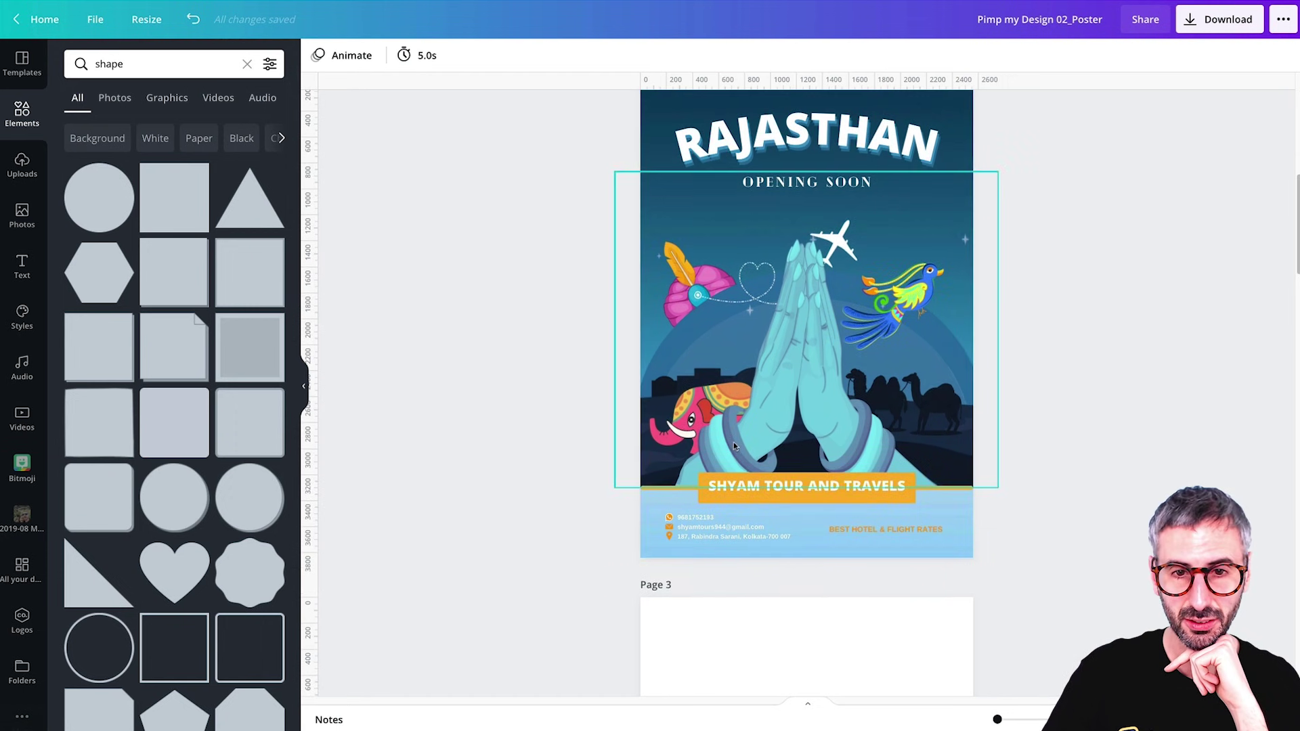
Nudge the BEST HOTEL & FLIGHT RATES text slightly and make it dark navy.
{"action": "left_click", "coordinate": [896, 530]}
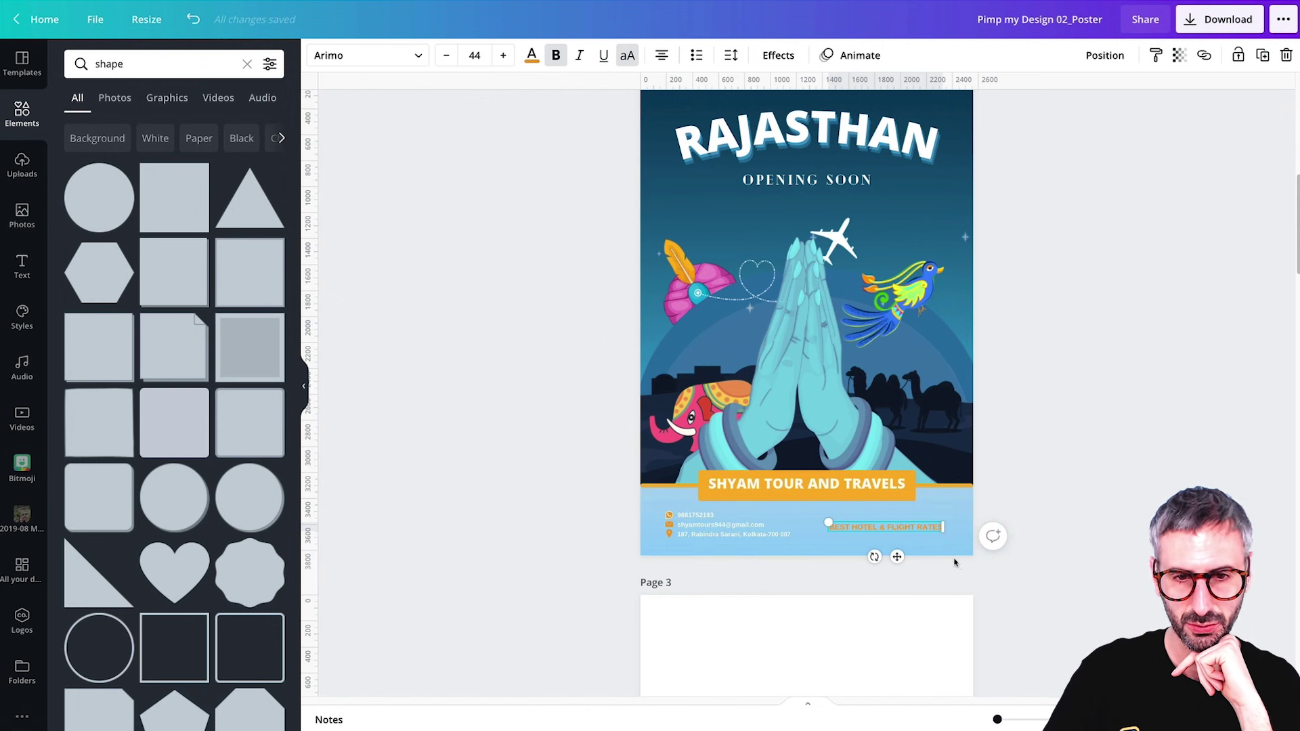
{"action": "scroll", "coordinate": [946, 539], "scroll_direction": "up", "scroll_amount": 1}
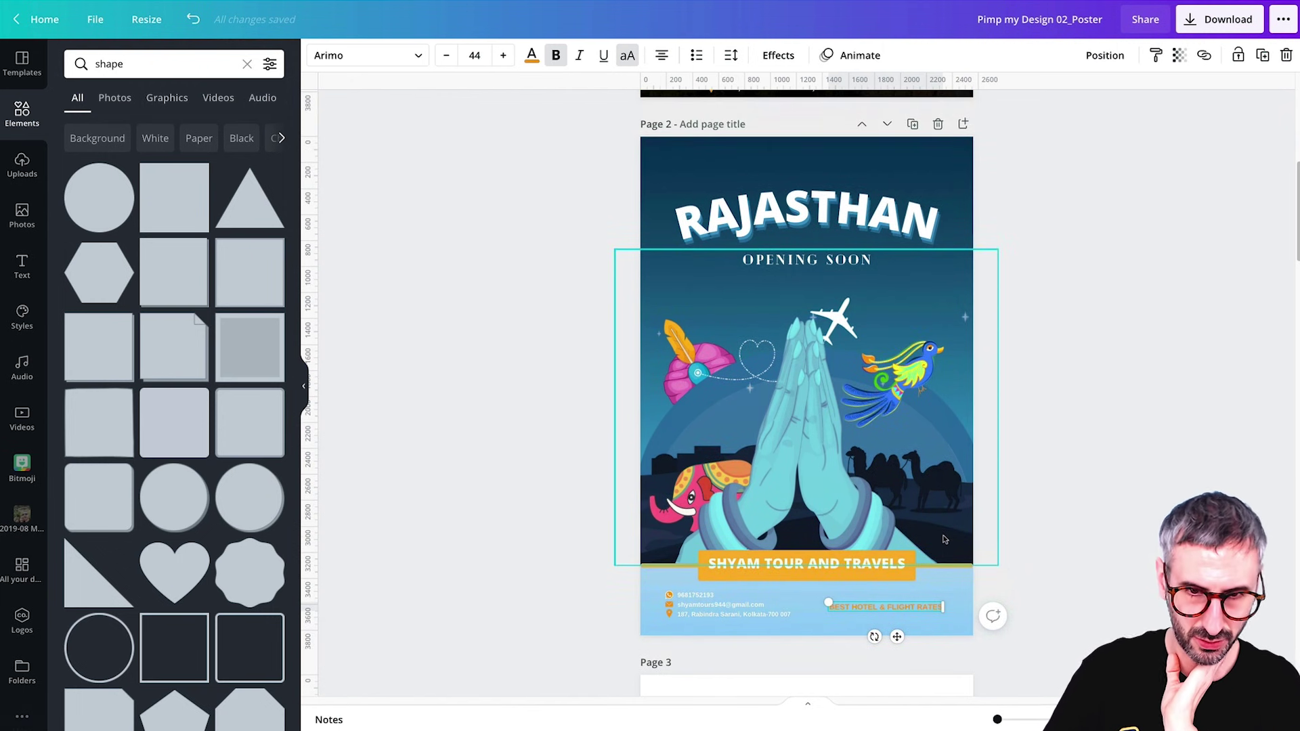
{"action": "left_click_drag", "start_coordinate": [897, 609], "coordinate": [916, 604]}
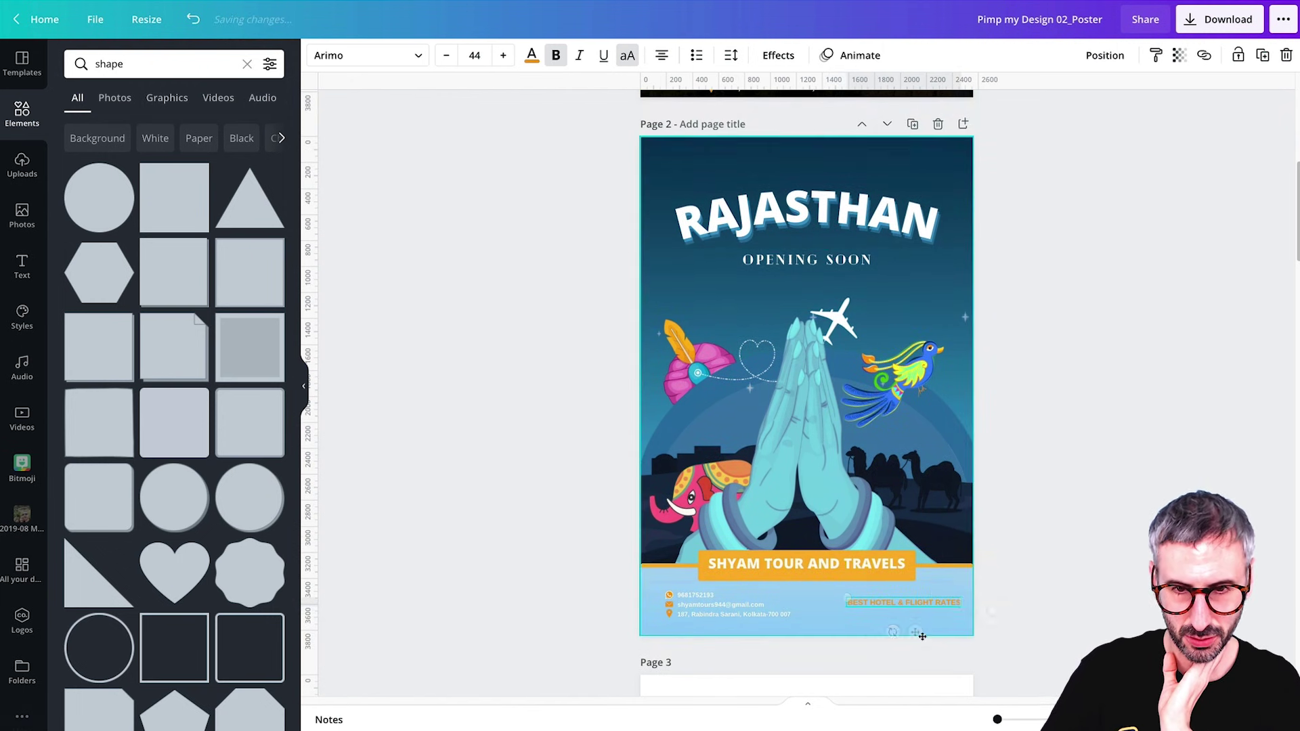
{"action": "left_click", "coordinate": [534, 59]}
{"action": "left_click", "coordinate": [116, 137]}
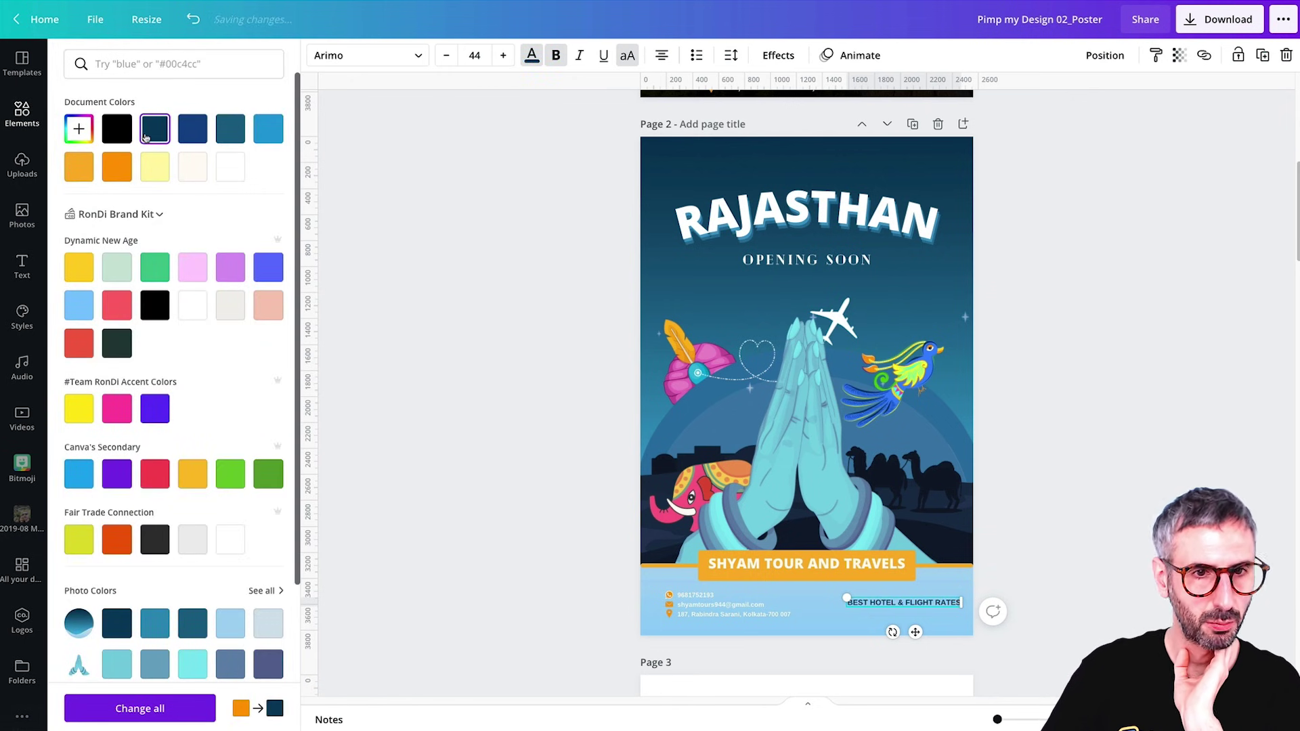
{"action": "key", "text": "Tab"}
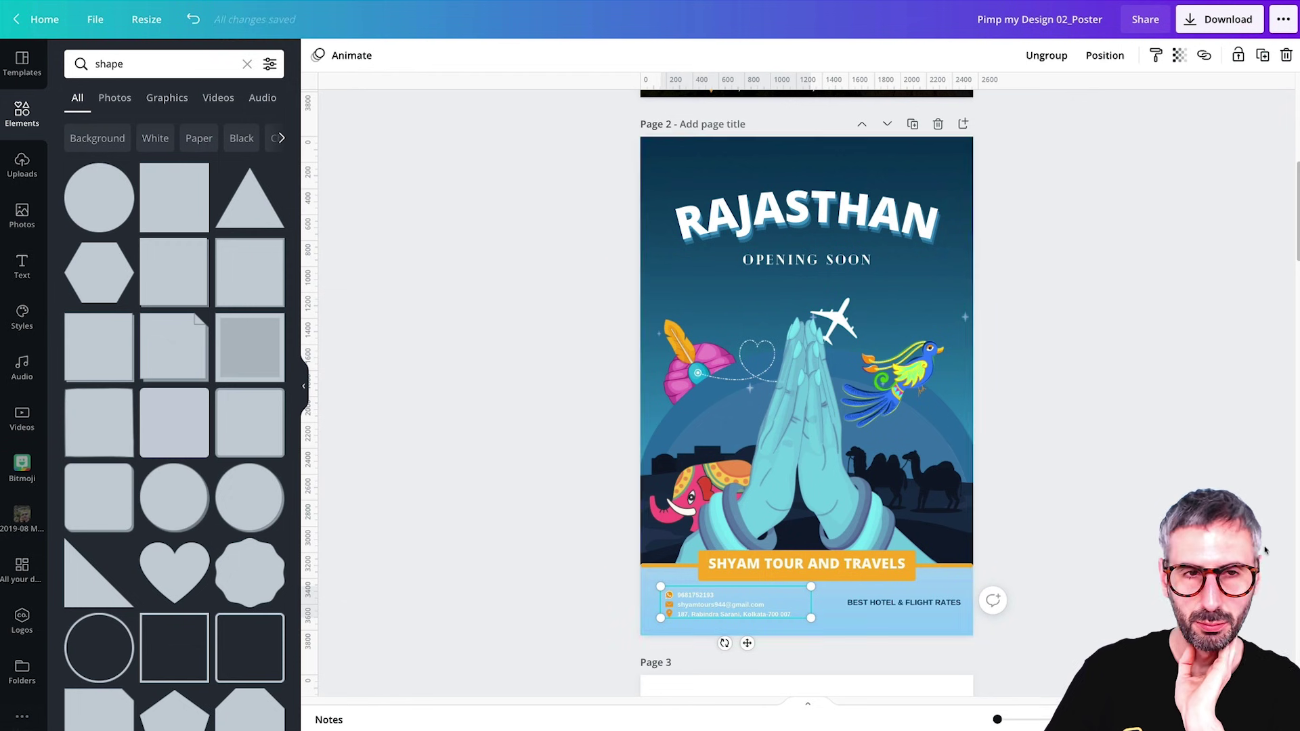
{"action": "left_click", "coordinate": [592, 598]}
Set the phone number line in the Khula Light font.
{"action": "double_click", "coordinate": [706, 598]}
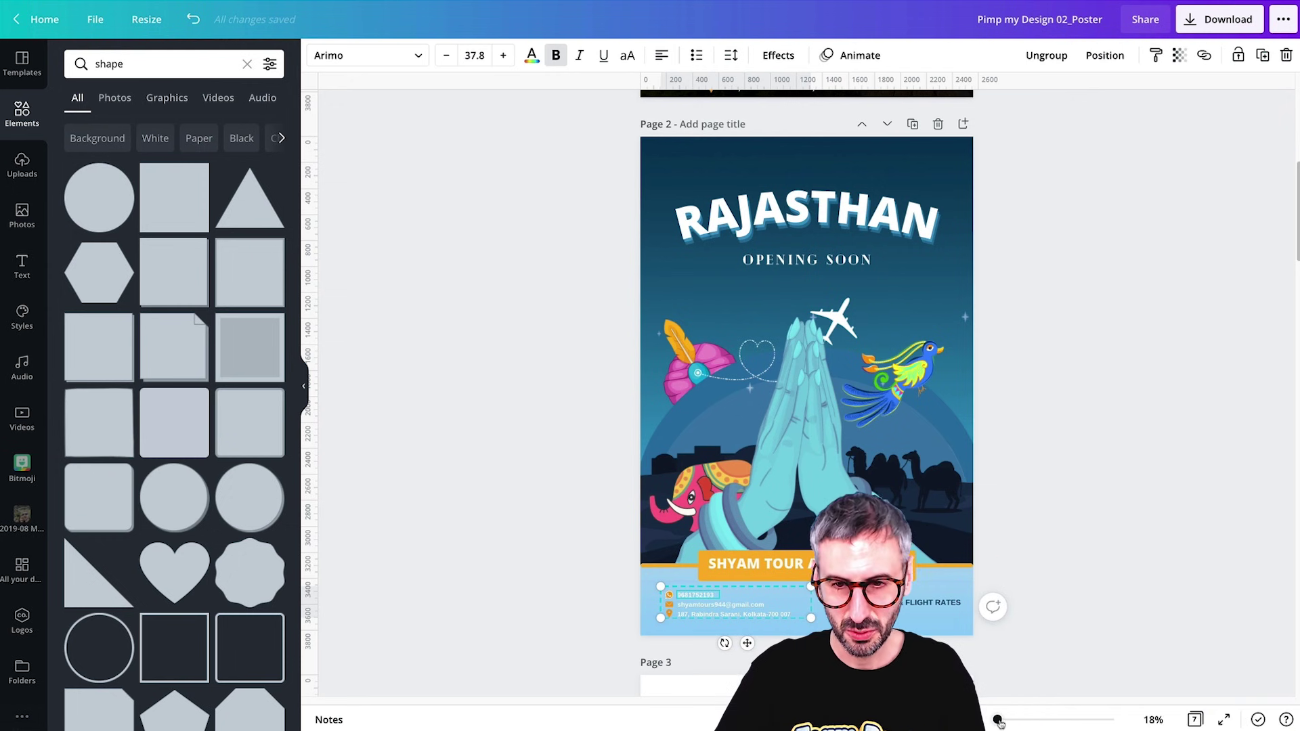
{"action": "scroll", "coordinate": [891, 531], "scroll_direction": "up", "scroll_amount": 5}
{"action": "scroll", "coordinate": [891, 530], "scroll_direction": "down", "scroll_amount": 3}
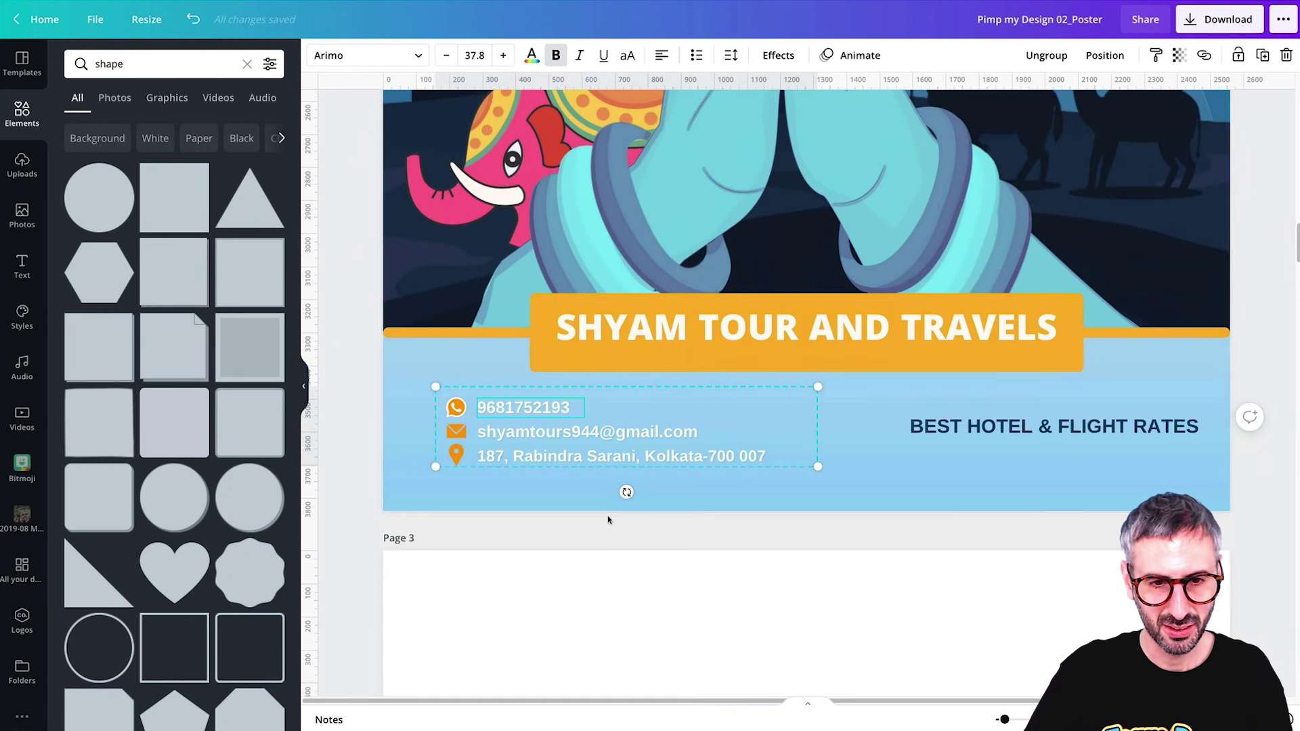
{"action": "scroll", "coordinate": [530, 412], "scroll_direction": "up", "scroll_amount": 10}
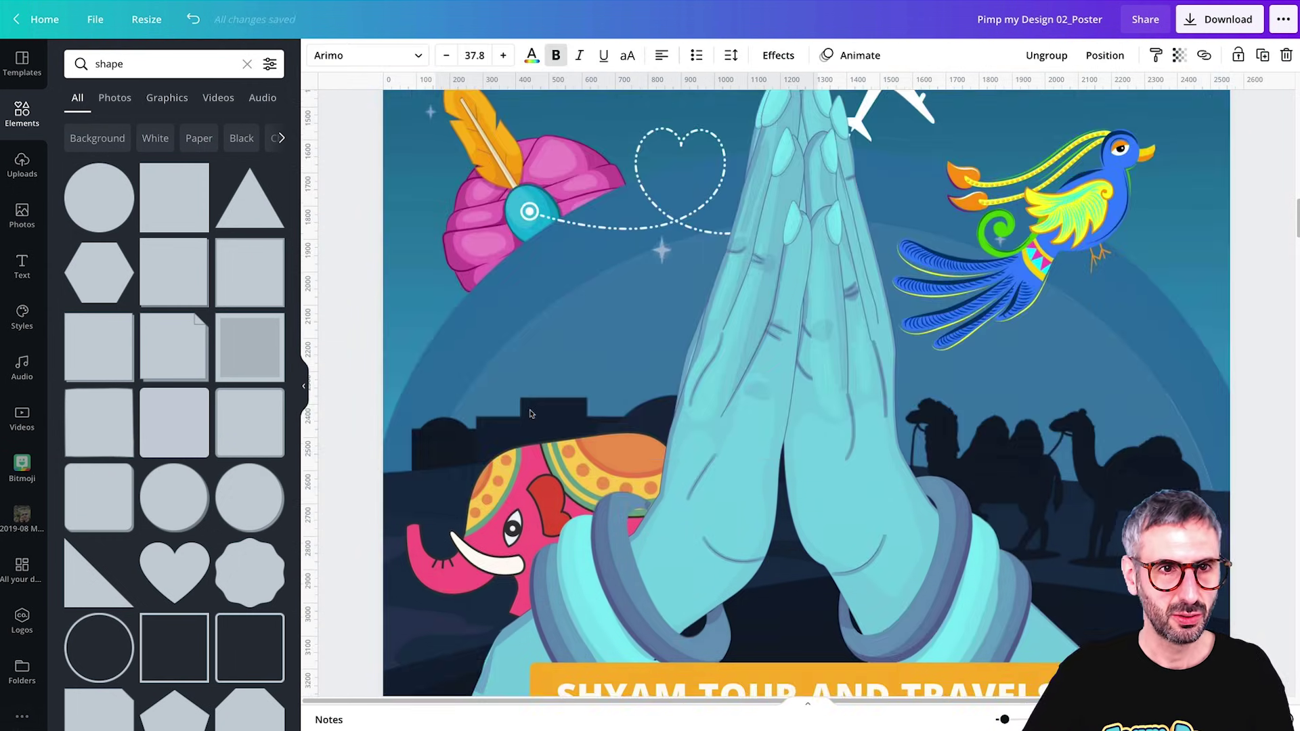
{"action": "left_click", "coordinate": [365, 55]}
{"action": "type", "text": "khula"}
{"action": "left_click", "coordinate": [266, 63]}
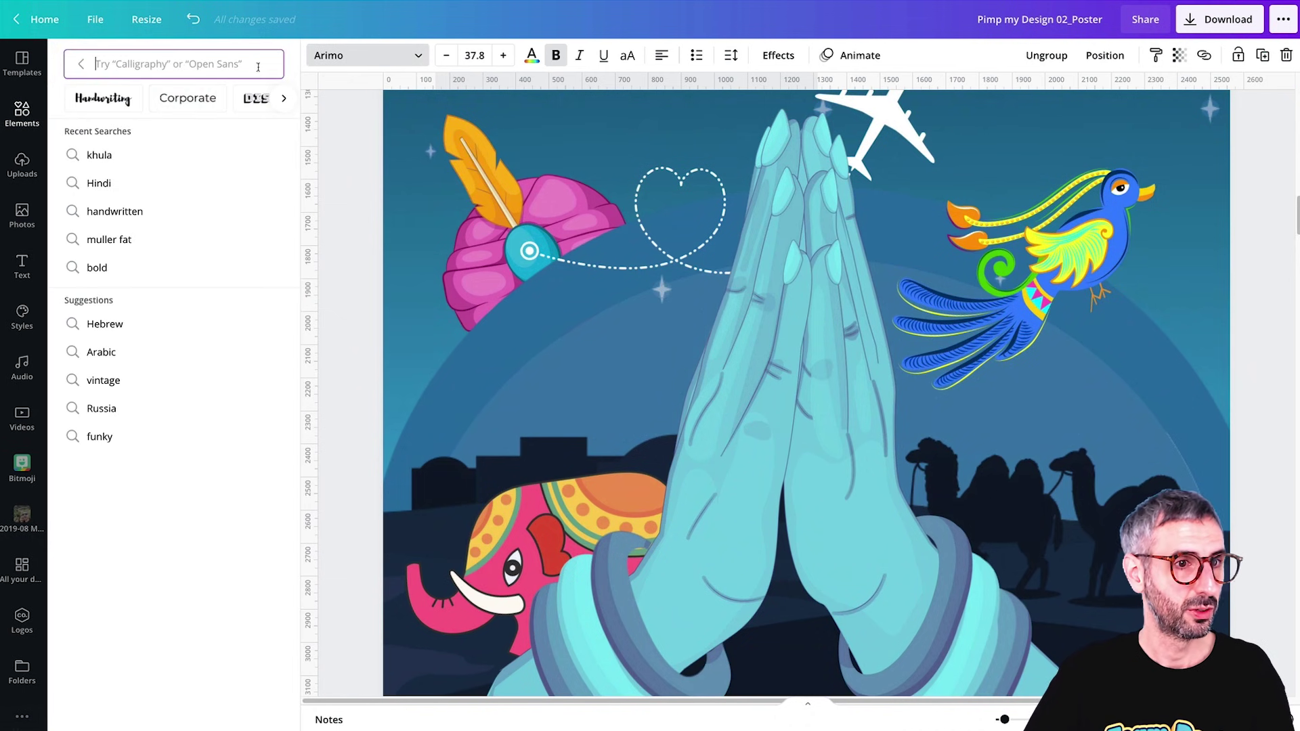
{"action": "left_click", "coordinate": [80, 65]}
{"action": "scroll", "coordinate": [95, 165], "scroll_direction": "down", "scroll_amount": 1}
{"action": "scroll", "coordinate": [363, 353], "scroll_direction": "down", "scroll_amount": 5}
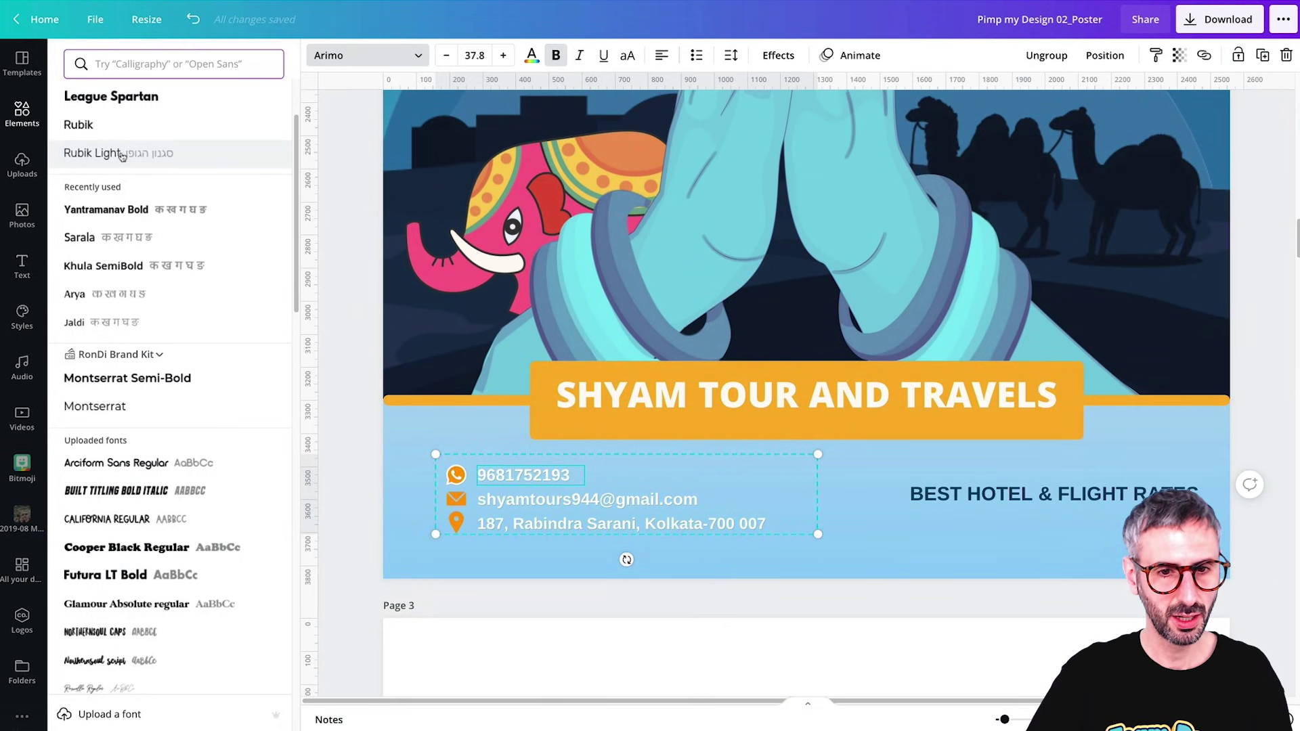
{"action": "scroll", "coordinate": [156, 129], "scroll_direction": "up", "scroll_amount": 2}
{"action": "left_click", "coordinate": [117, 128]}
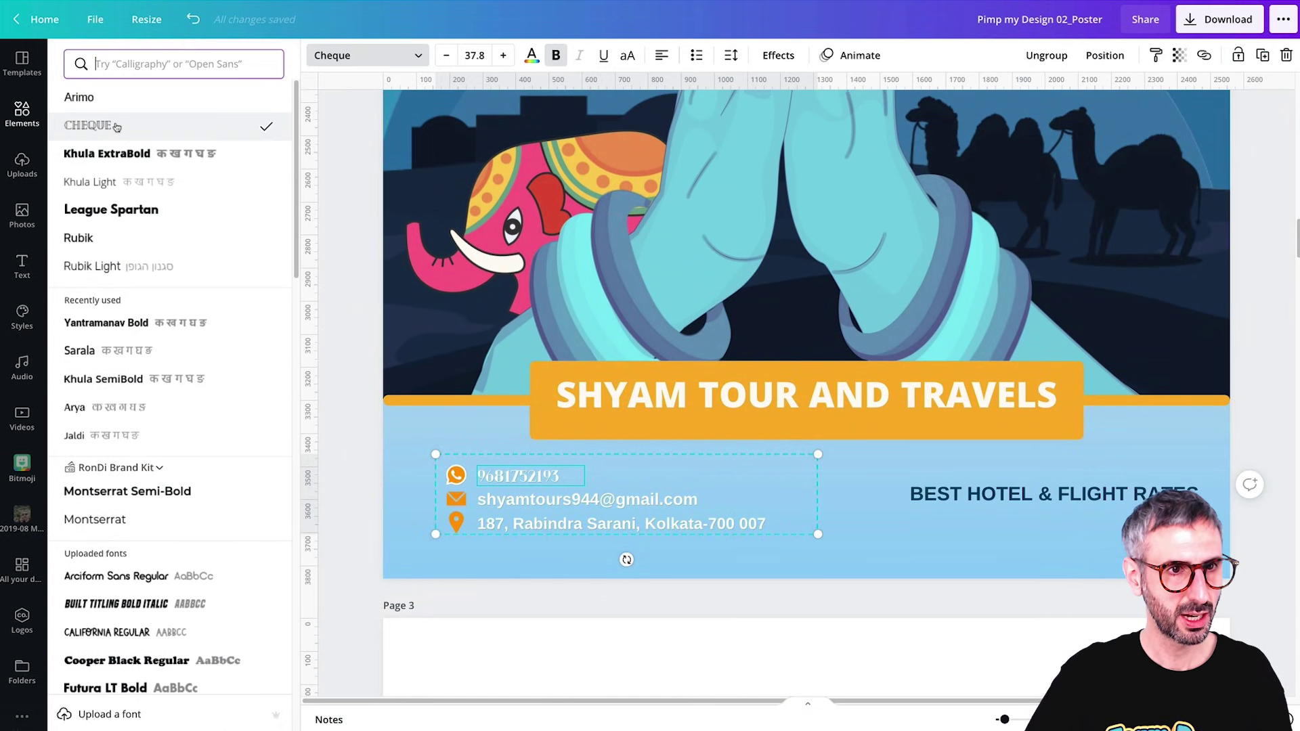
{"action": "left_click", "coordinate": [105, 182]}
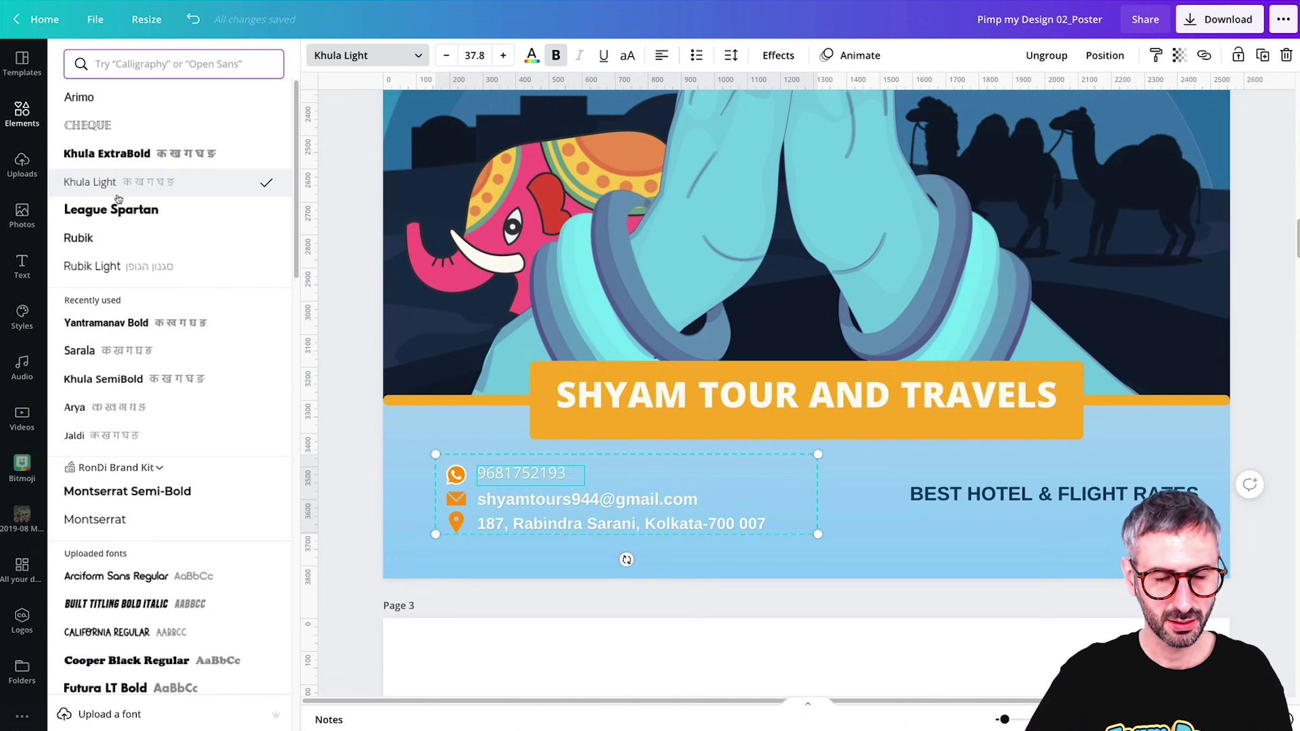
Copy the Khula Light style to the email and address lines, then colour all three dark navy.
{"action": "left_click", "coordinate": [1155, 59]}
{"action": "left_click", "coordinate": [562, 500]}
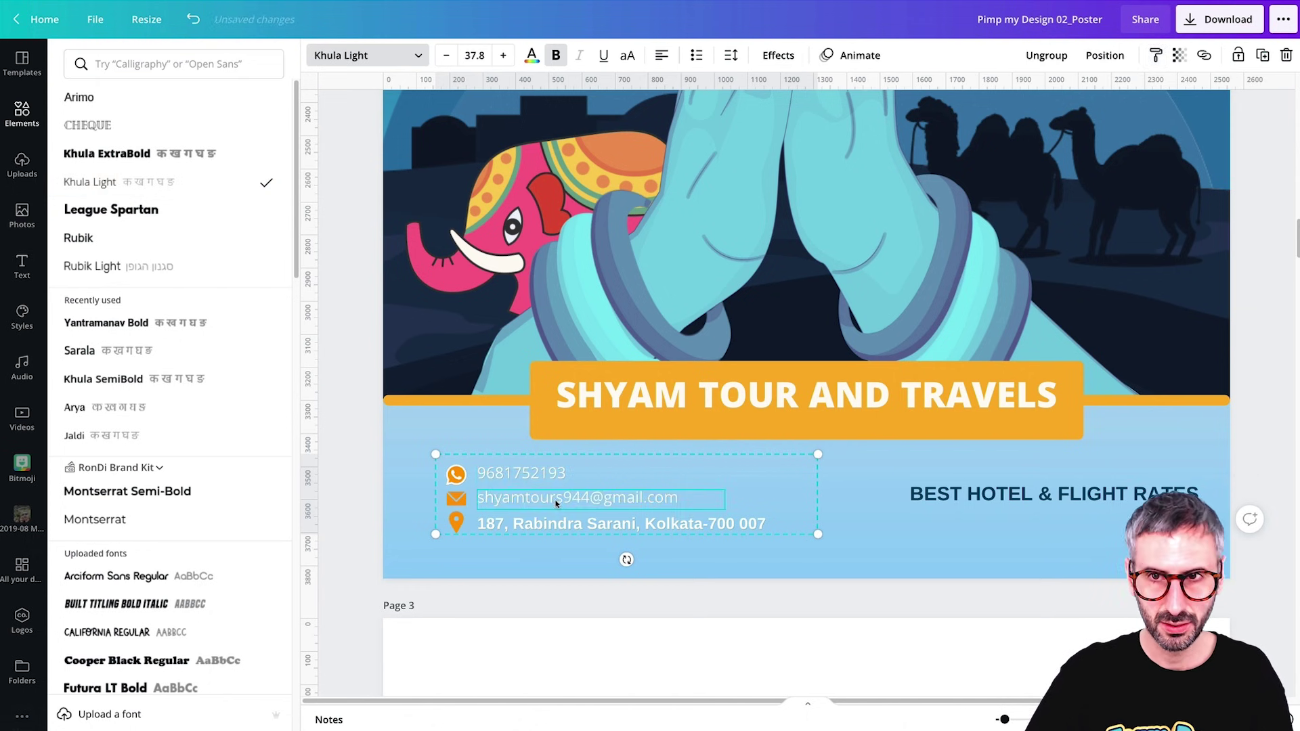
{"action": "left_click", "coordinate": [1155, 59]}
{"action": "left_click", "coordinate": [606, 528]}
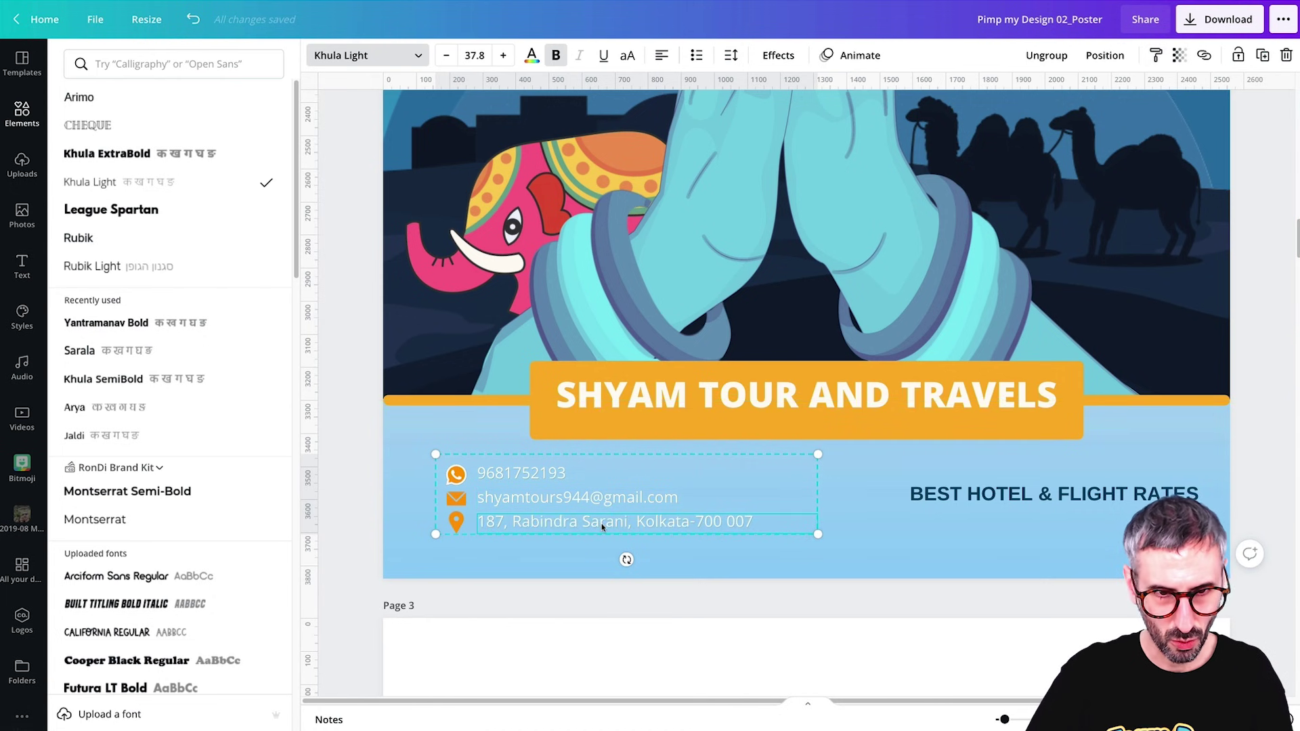
{"action": "left_click", "coordinate": [532, 55]}
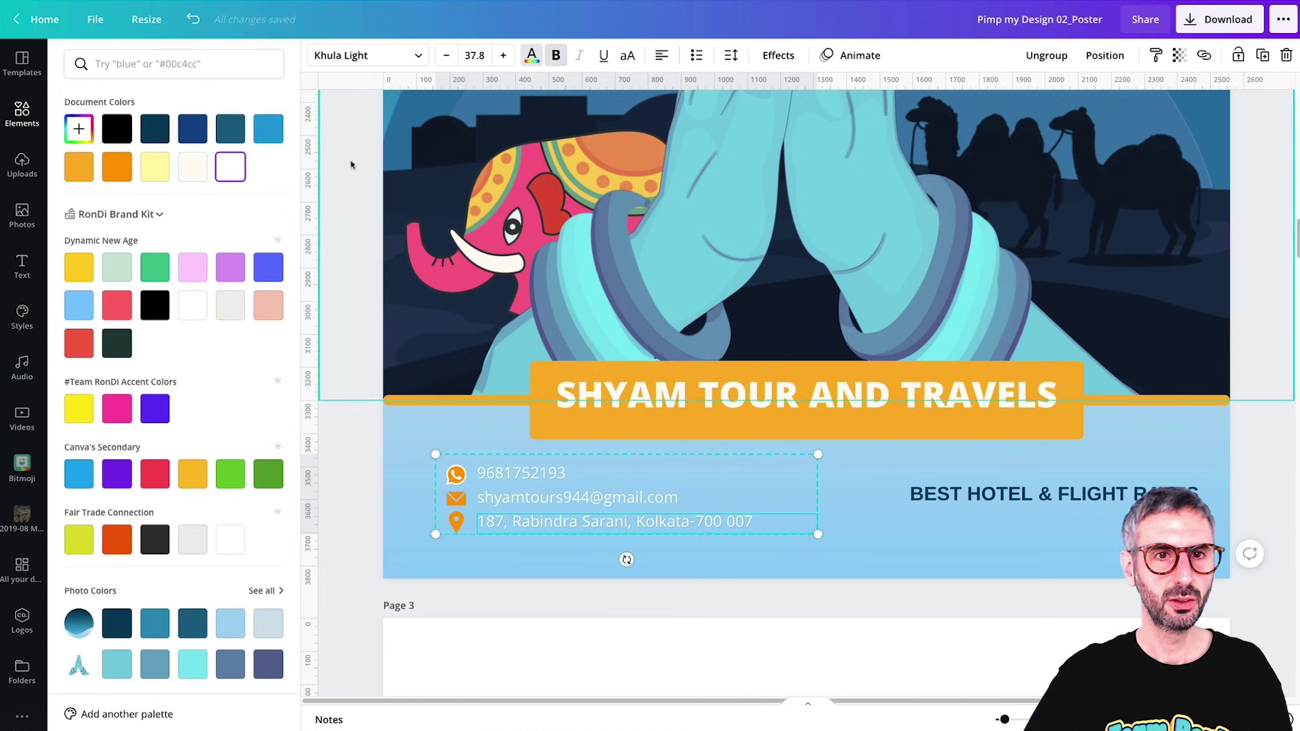
{"action": "left_click", "coordinate": [154, 135]}
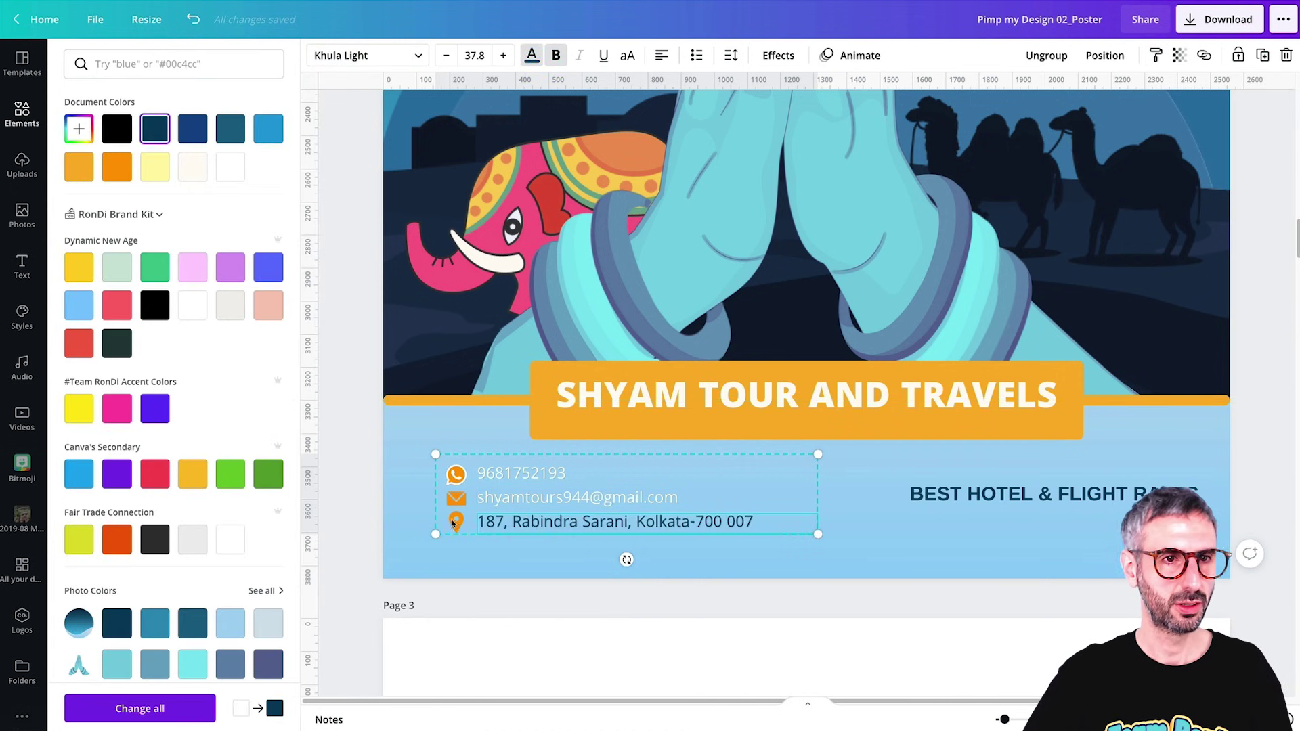
{"action": "left_click", "coordinate": [487, 472]}
{"action": "left_click", "coordinate": [154, 129]}
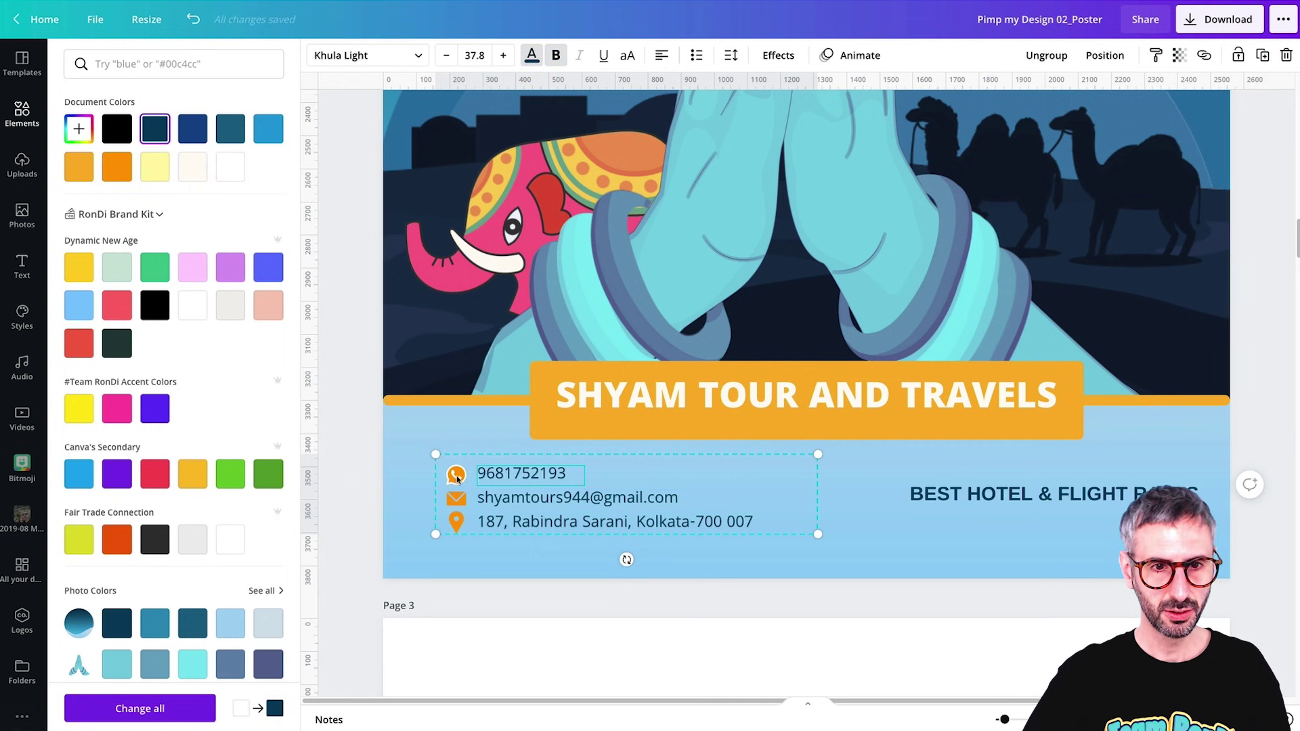
{"action": "key", "text": "Escape"}
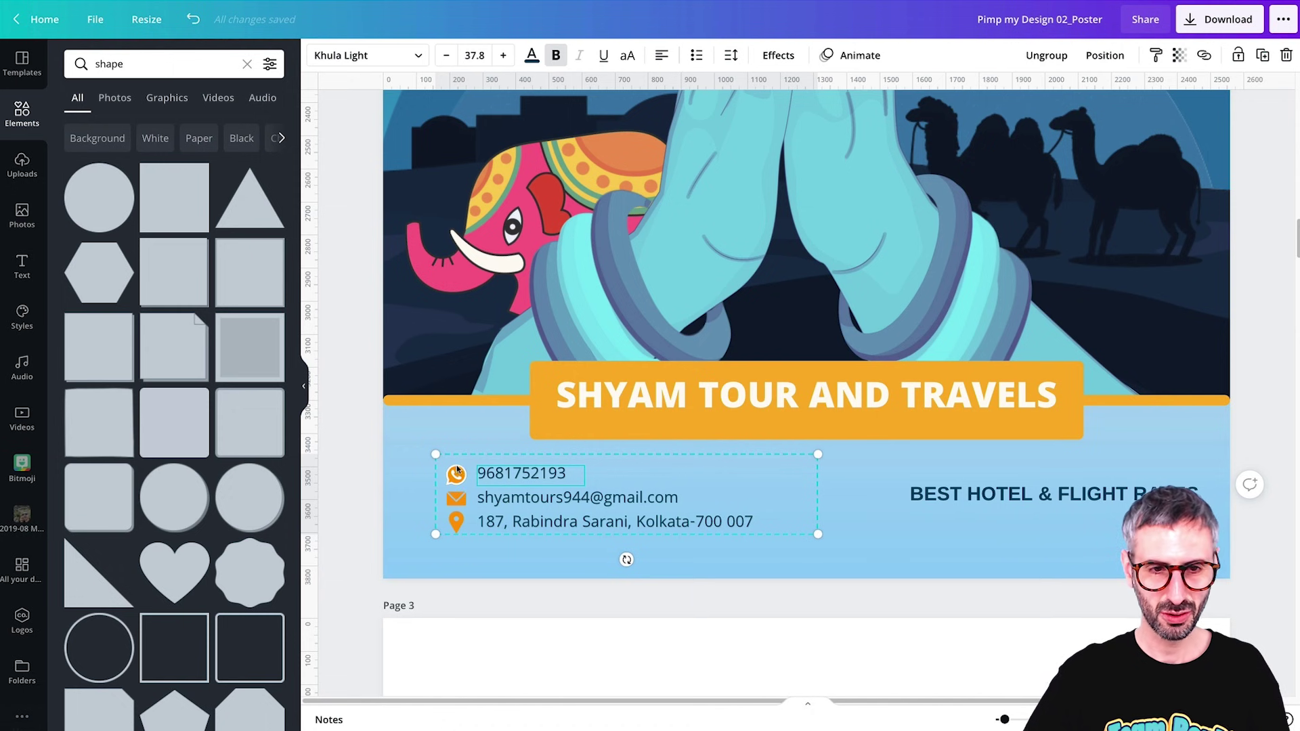
Search Elements for 'whatsapp icon' and add the black WhatsApp icon.
{"action": "scroll", "coordinate": [349, 481], "scroll_direction": "down", "scroll_amount": 1}
{"action": "left_click", "coordinate": [455, 415]}
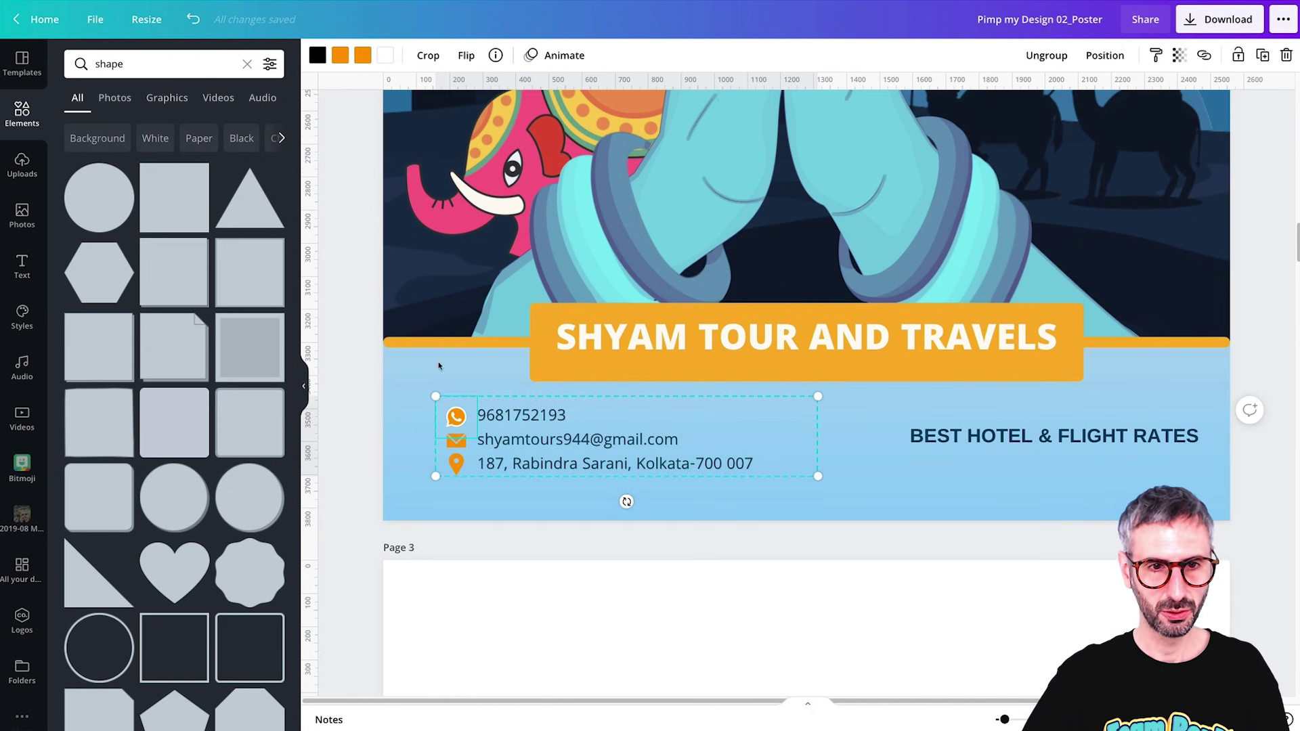
{"action": "left_click", "coordinate": [150, 65]}
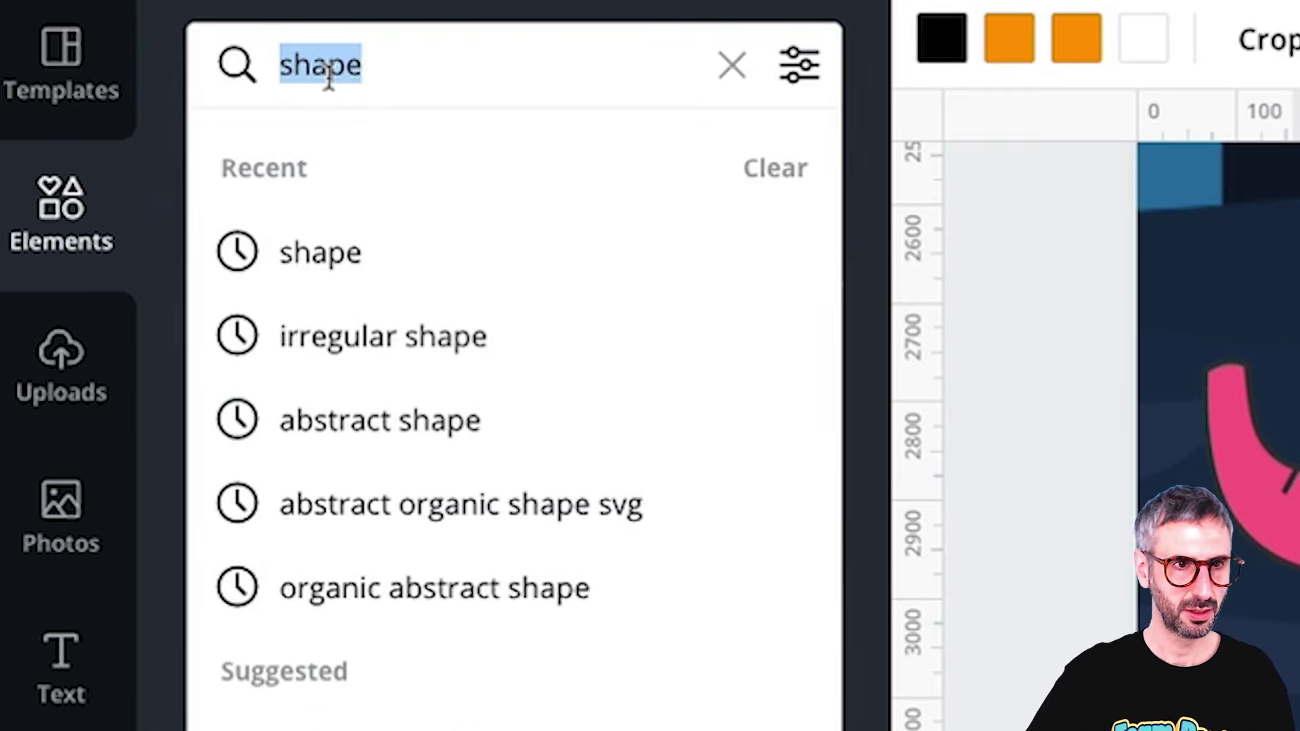
{"action": "type", "text": "whatsapp icon"}
{"action": "key", "text": "Return"}
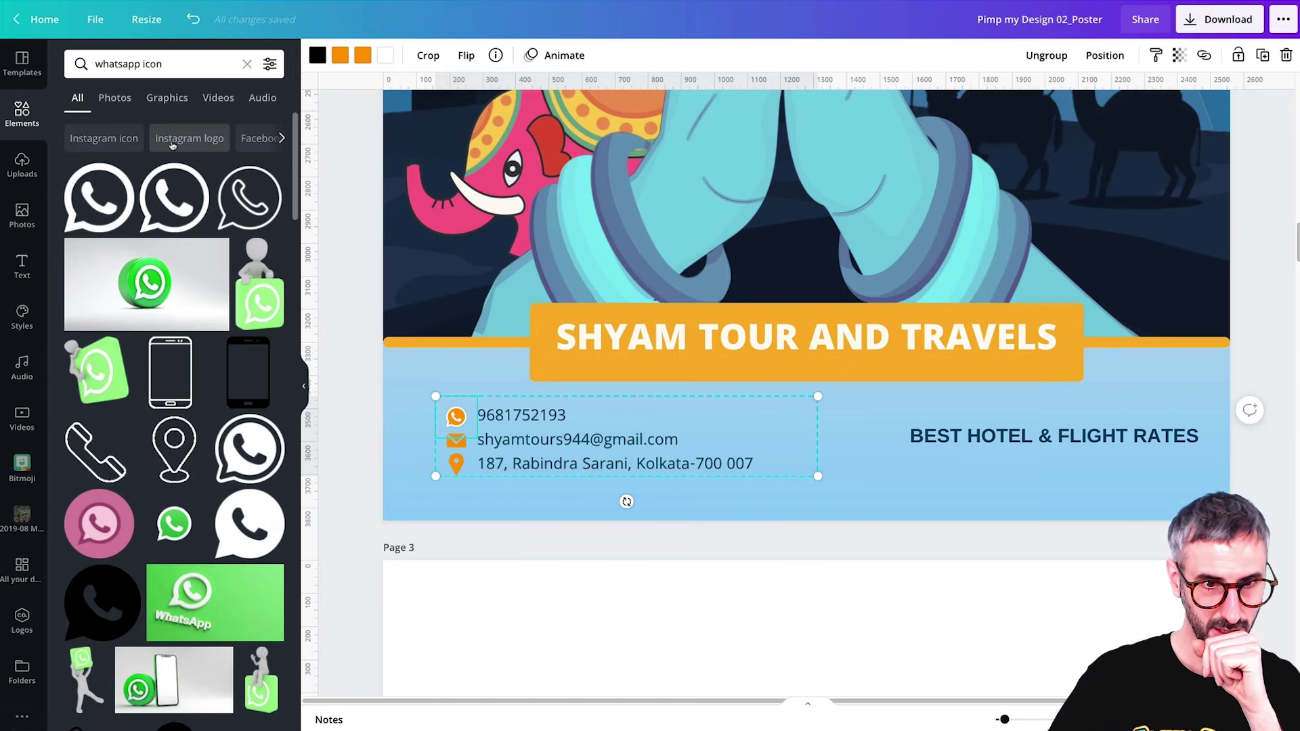
{"action": "left_click", "coordinate": [101, 603]}
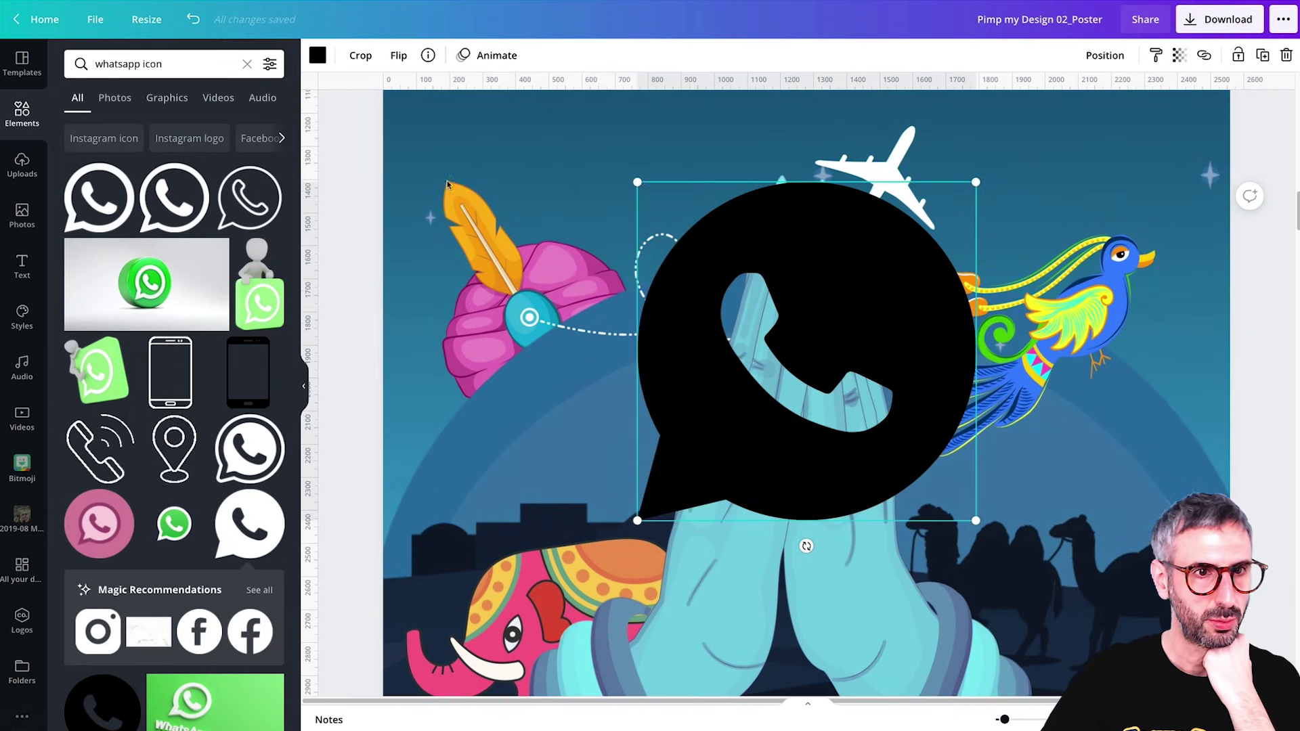
Make the icon orange, shrink it, and place it beside the phone number.
{"action": "left_click", "coordinate": [315, 56]}
{"action": "left_click", "coordinate": [117, 167]}
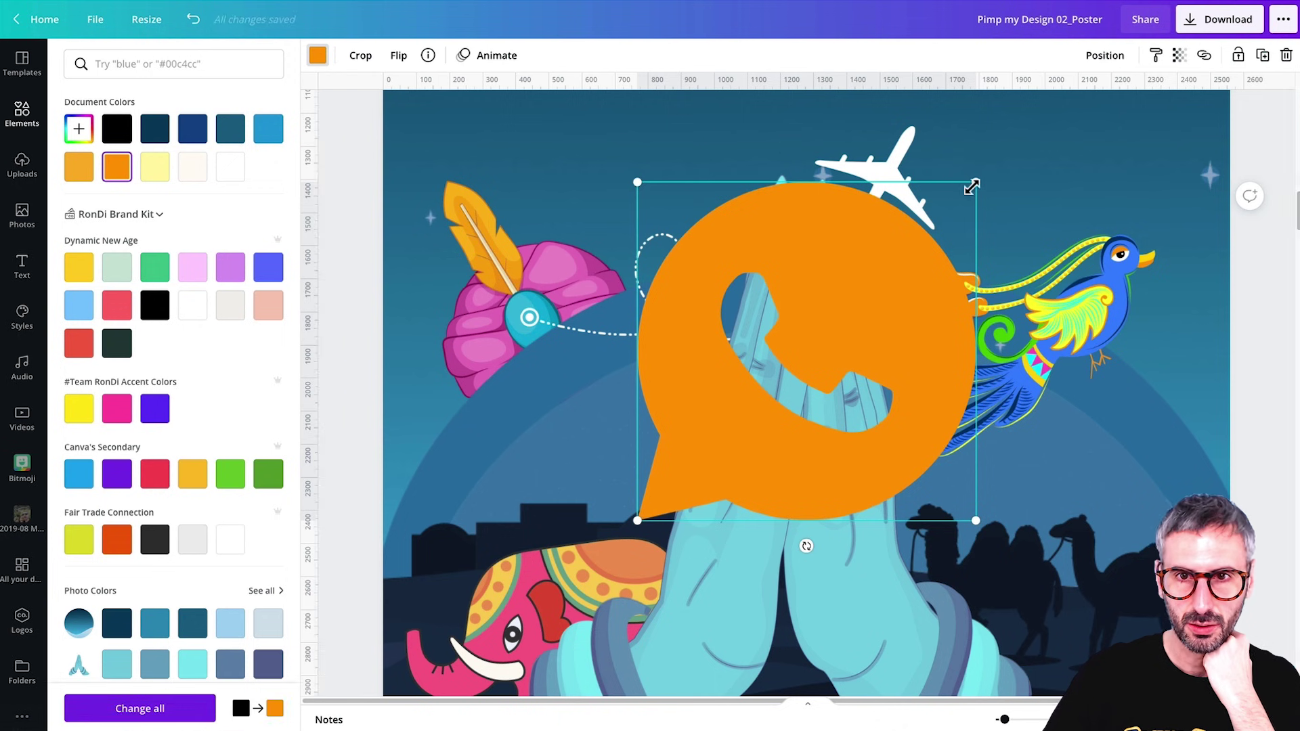
{"action": "left_click_drag", "start_coordinate": [976, 182], "coordinate": [667, 499]}
{"action": "scroll", "coordinate": [643, 312], "scroll_direction": "down", "scroll_amount": 4}
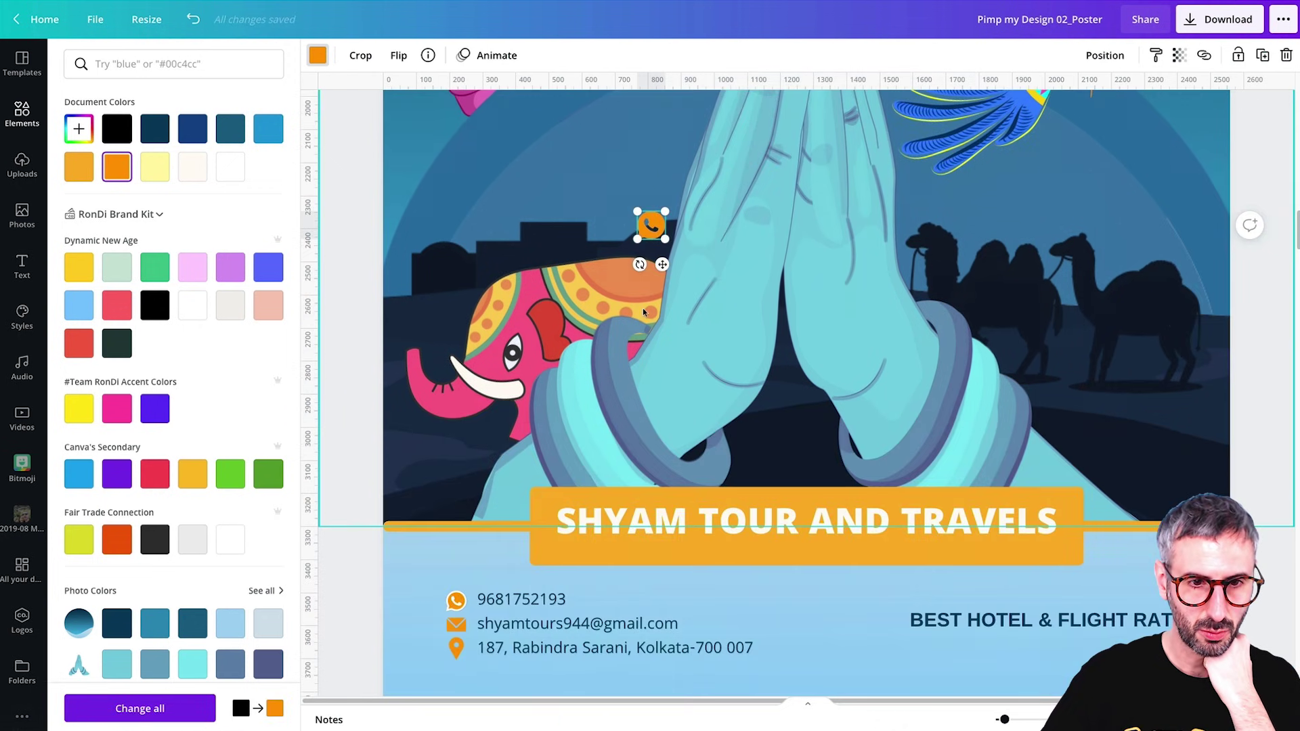
{"action": "left_click_drag", "start_coordinate": [662, 264], "coordinate": [442, 599]}
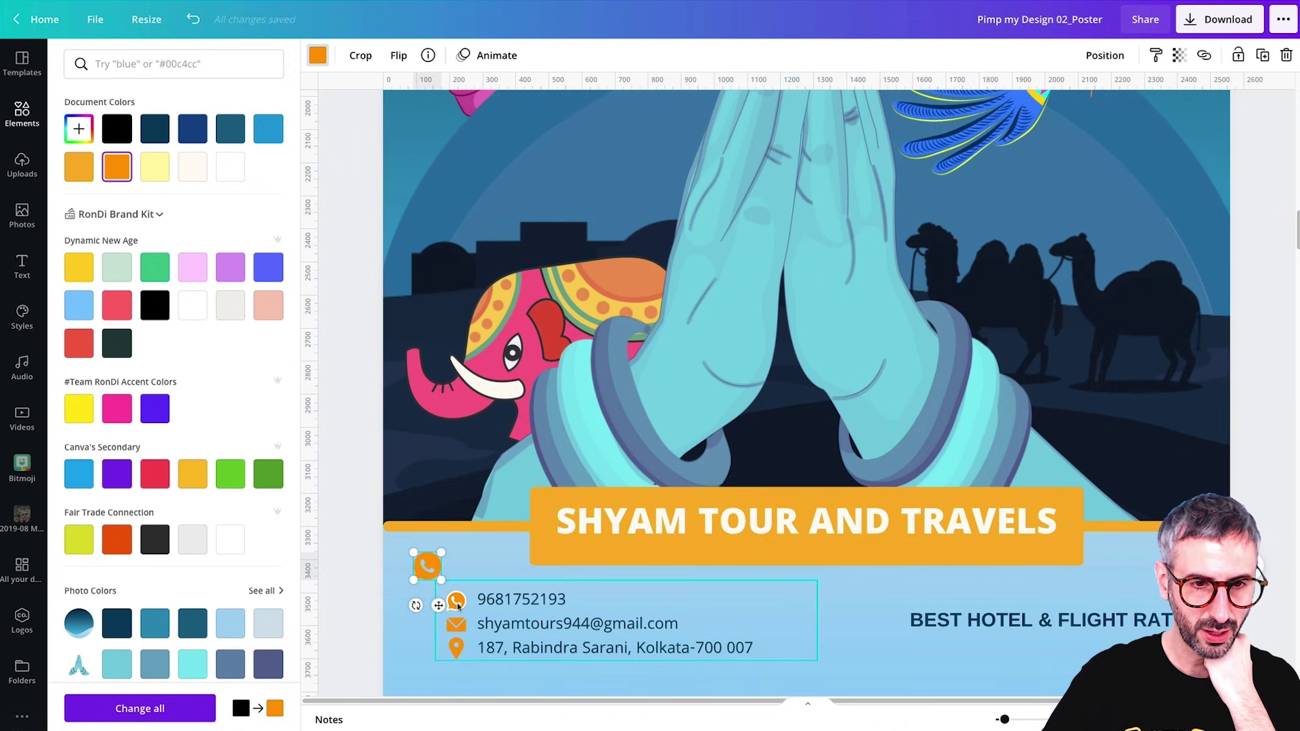
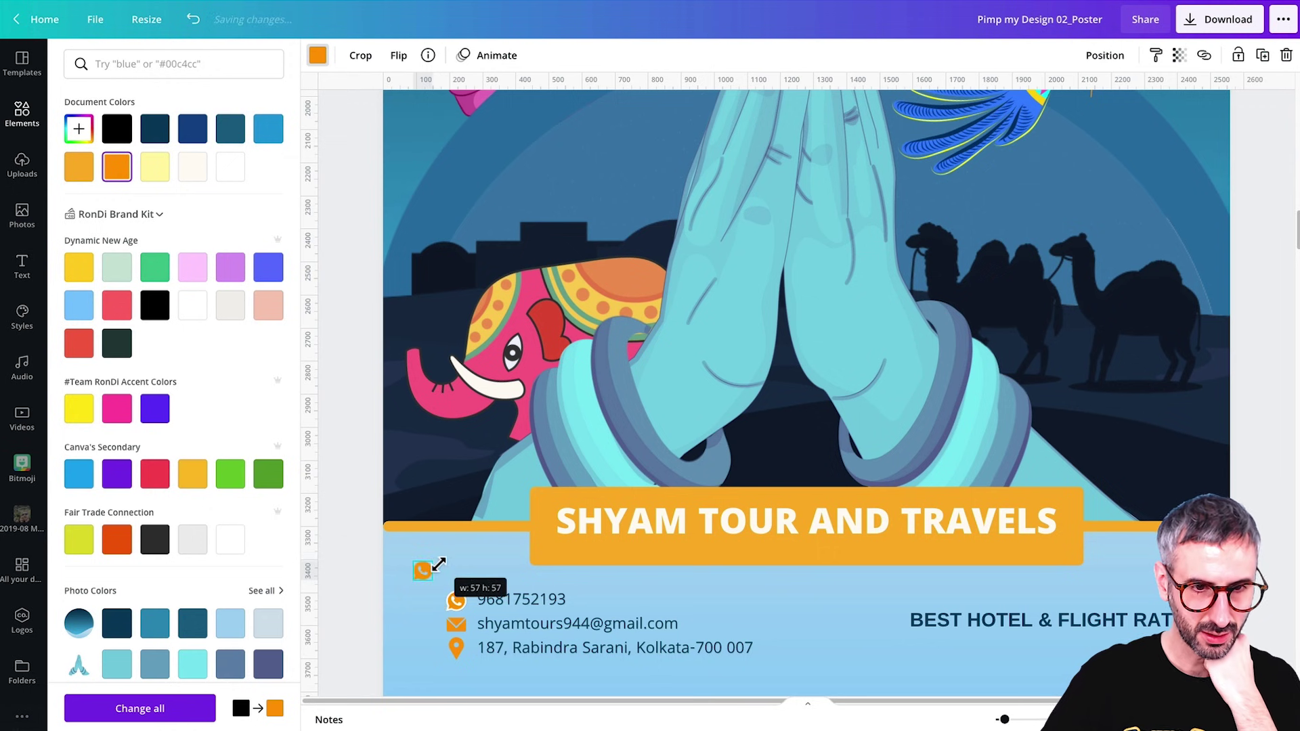
Ungroup the contact details and delete the old phone icon beside the number.
{"action": "left_click_drag", "start_coordinate": [439, 564], "coordinate": [439, 564]}
{"action": "left_click", "coordinate": [455, 601]}
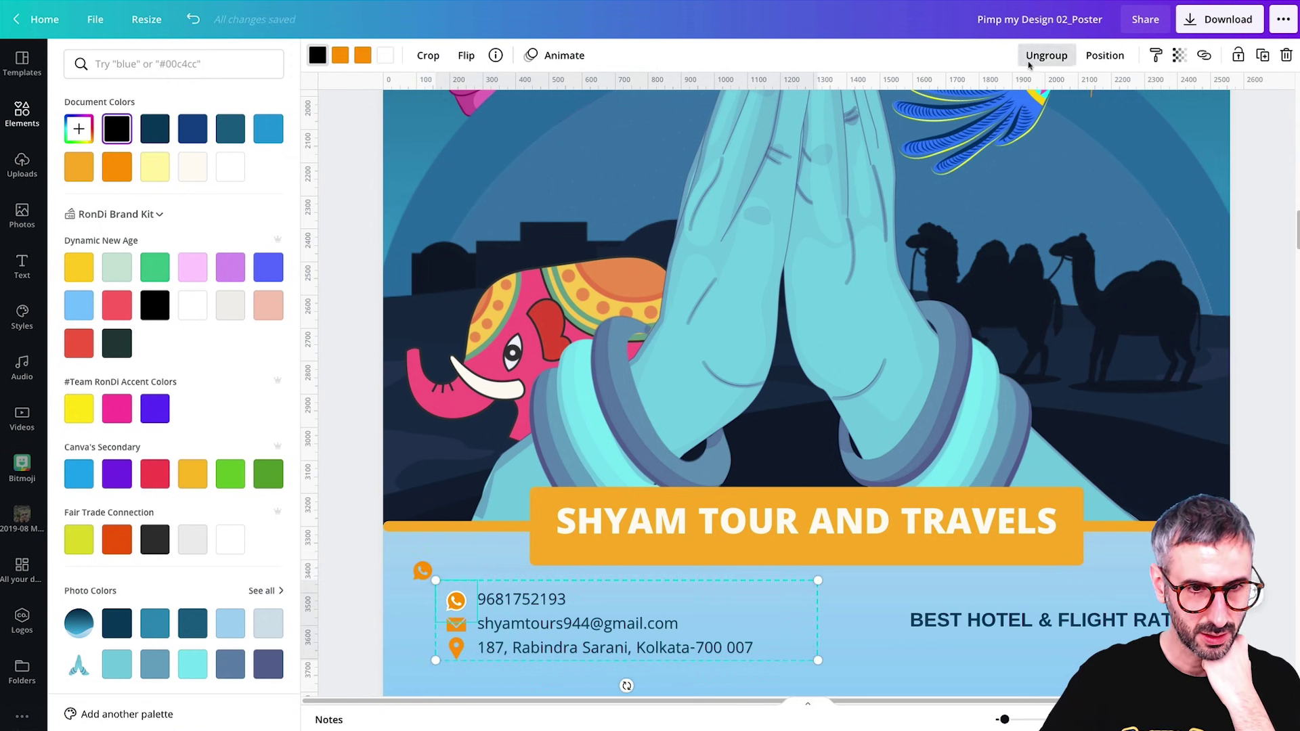
{"action": "left_click", "coordinate": [1029, 64]}
{"action": "left_click", "coordinate": [423, 567]}
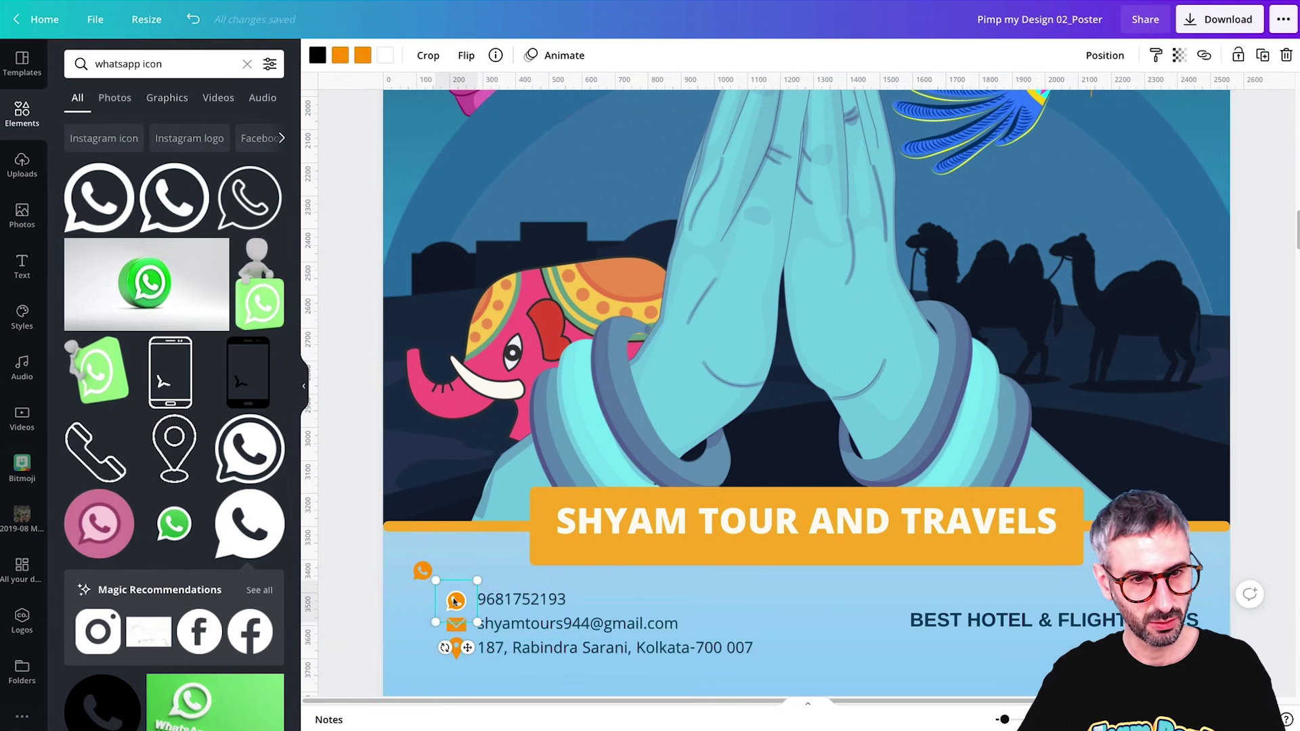
{"action": "key", "text": "Delete"}
Place the small orange phone icon beside the phone number and group them.
{"action": "left_click", "coordinate": [423, 572]}
{"action": "left_click_drag", "start_coordinate": [423, 575], "coordinate": [455, 599]}
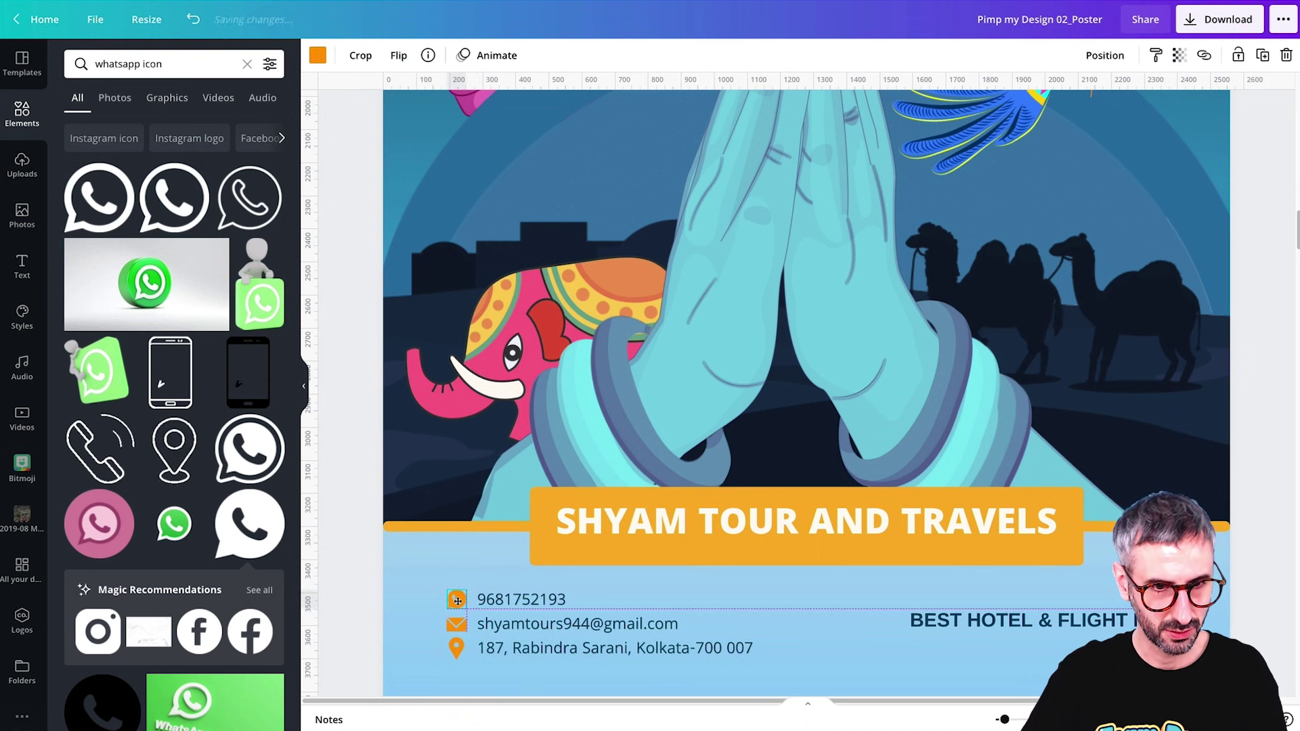
{"action": "left_click", "coordinate": [458, 620]}
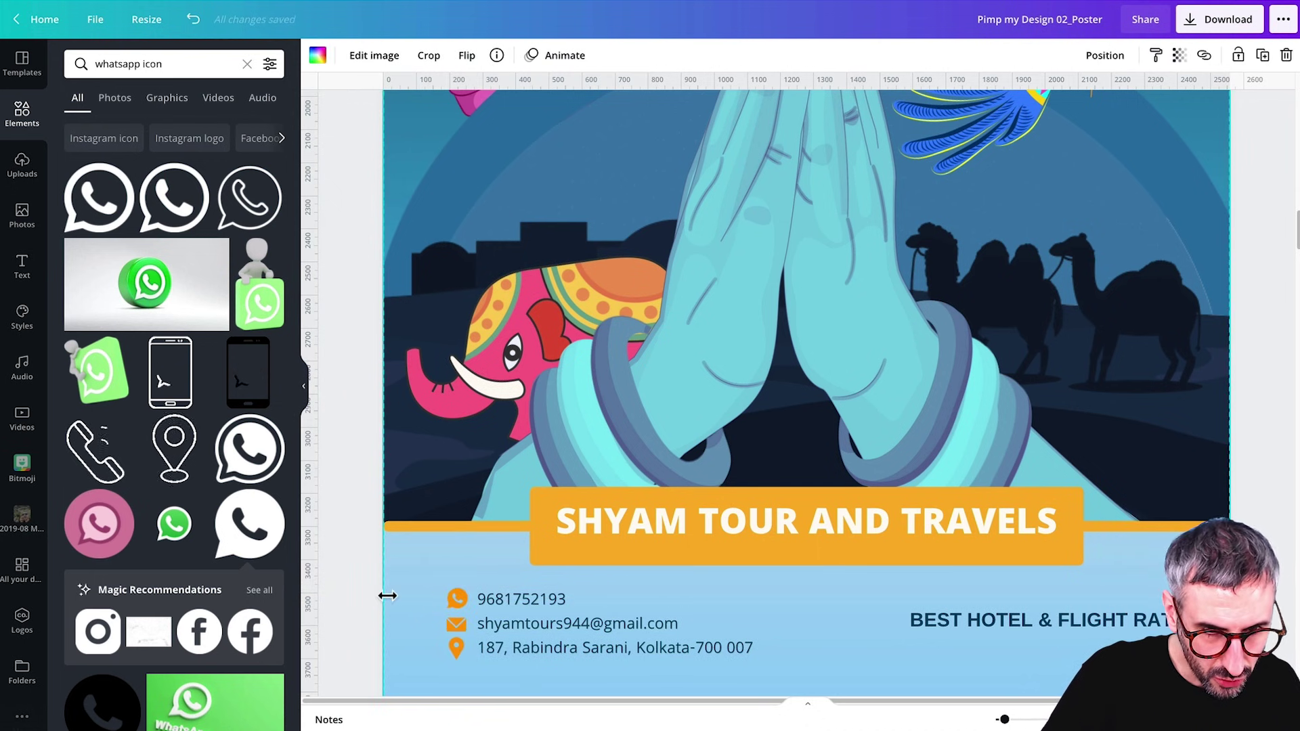
{"action": "left_click_drag", "start_coordinate": [352, 587], "coordinate": [585, 611]}
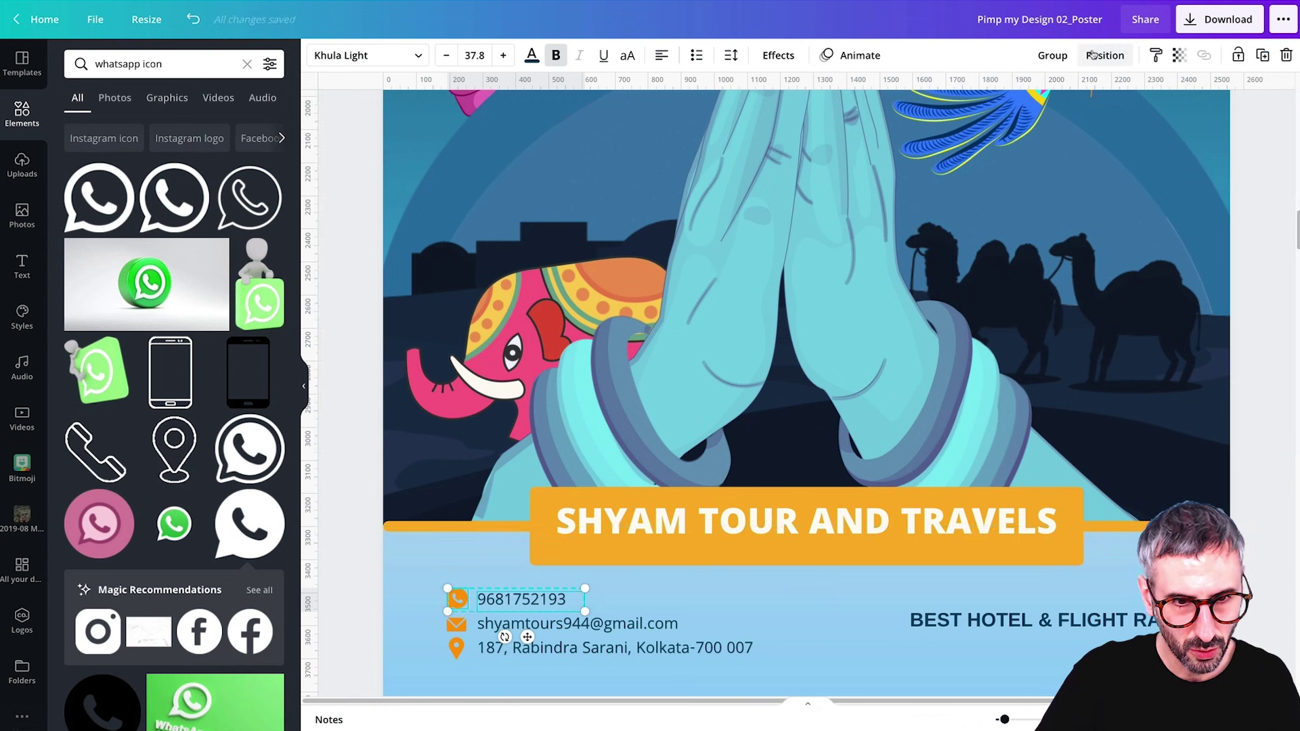
{"action": "left_click", "coordinate": [1052, 55]}
{"action": "left_click", "coordinate": [345, 628]}
Group the email icon with its address and the pin icon with the street address.
{"action": "left_click_drag", "start_coordinate": [502, 624], "coordinate": [504, 667]}
{"action": "left_click", "coordinate": [1048, 55]}
{"action": "left_click", "coordinate": [352, 649]}
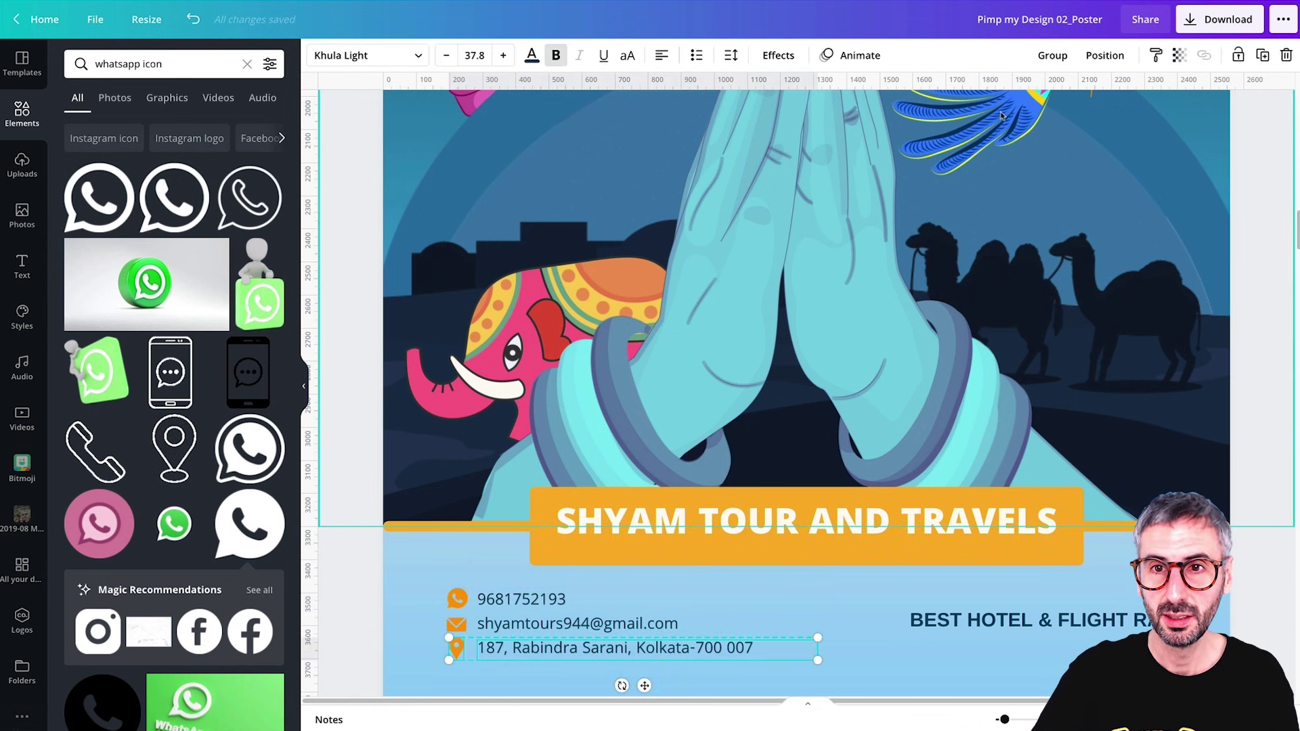
{"action": "left_click", "coordinate": [1049, 55]}
Space the three contact rows evenly vertically.
{"action": "left_click_drag", "start_coordinate": [351, 593], "coordinate": [483, 650]}
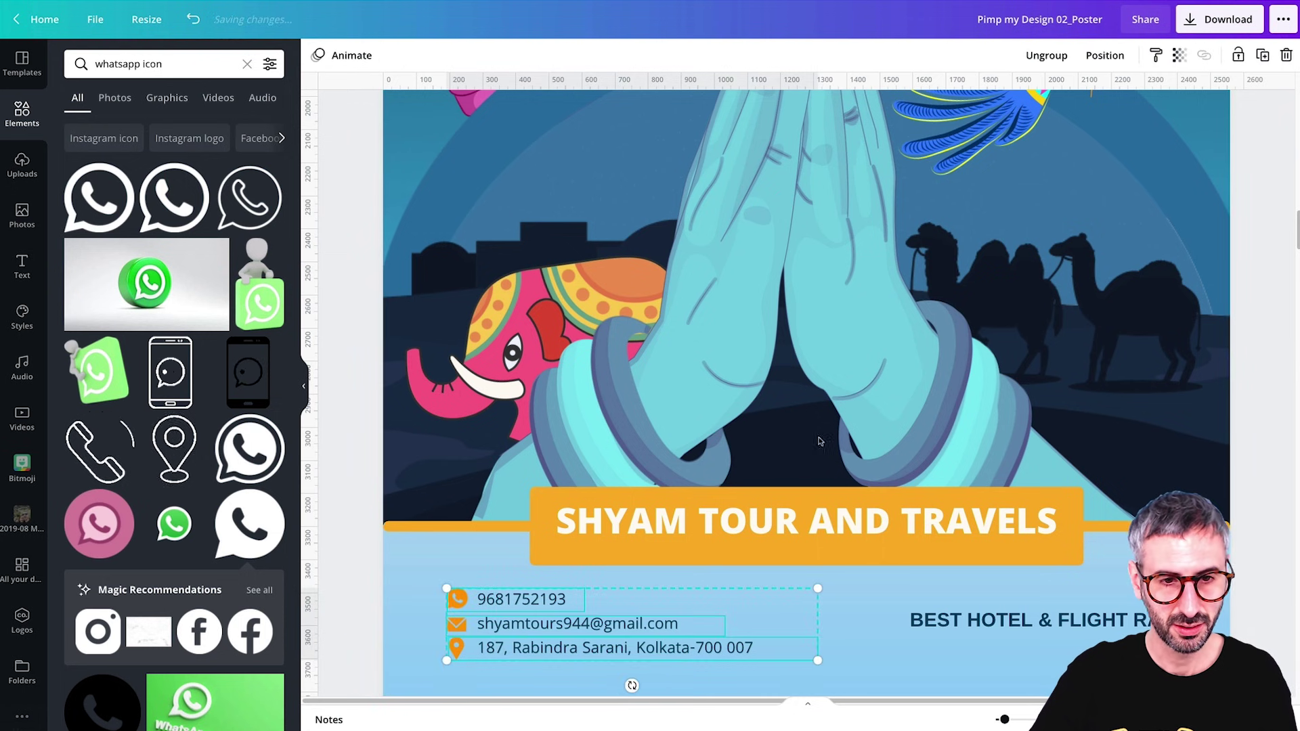
{"action": "left_click", "coordinate": [1111, 60]}
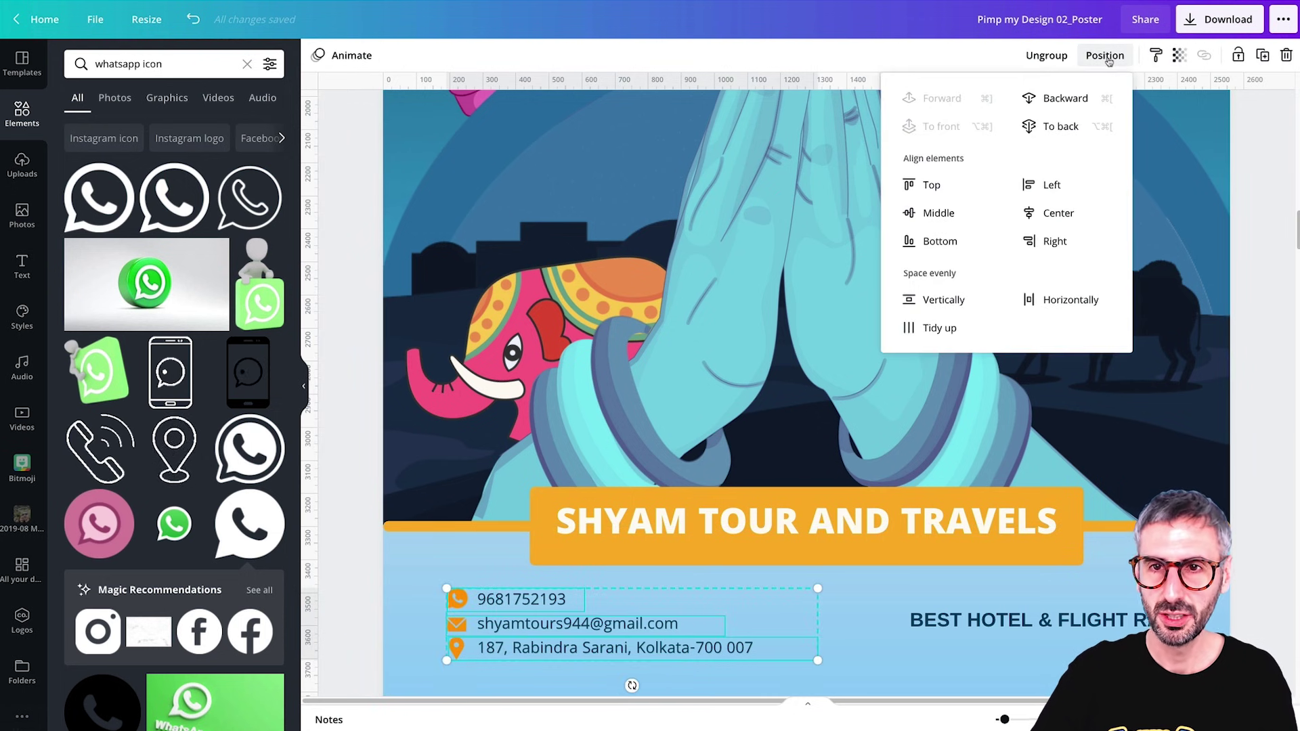
{"action": "left_click", "coordinate": [933, 302]}
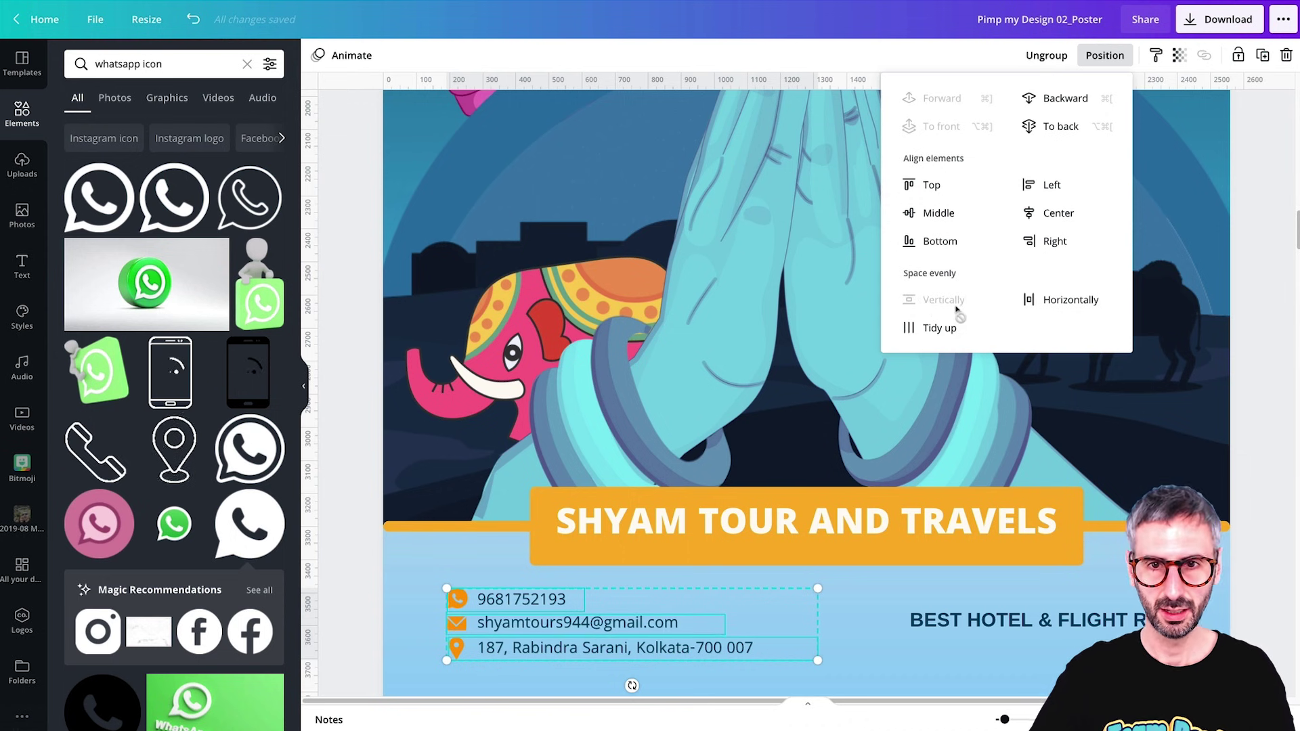
Centre the BEST HOTEL & FLIGHT RATES tagline under the title banner.
{"action": "scroll", "coordinate": [459, 595], "scroll_direction": "down", "scroll_amount": 2}
{"action": "left_click_drag", "start_coordinate": [1017, 542], "coordinate": [1091, 538]}
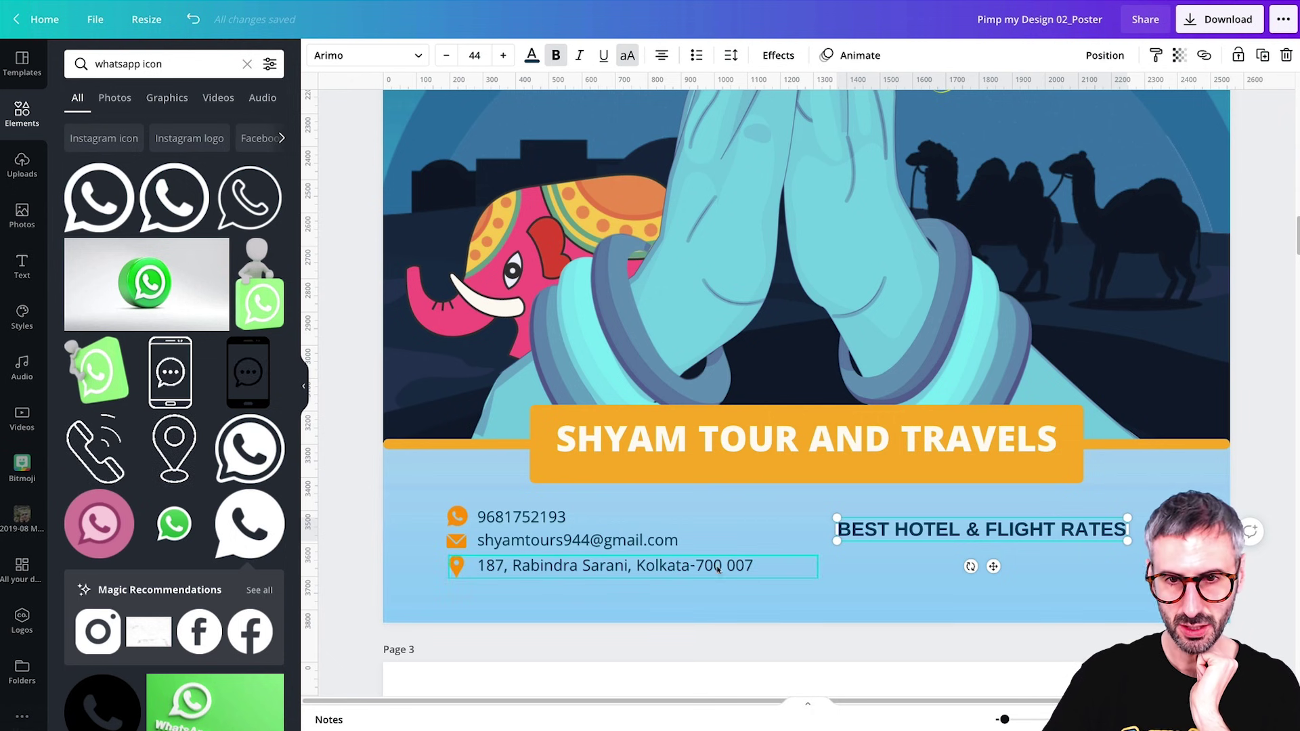
{"action": "left_click_drag", "start_coordinate": [918, 533], "coordinate": [743, 488]}
Move the address row to the right and narrow its text box to wrap onto two lines.
{"action": "left_click_drag", "start_coordinate": [550, 584], "coordinate": [880, 527]}
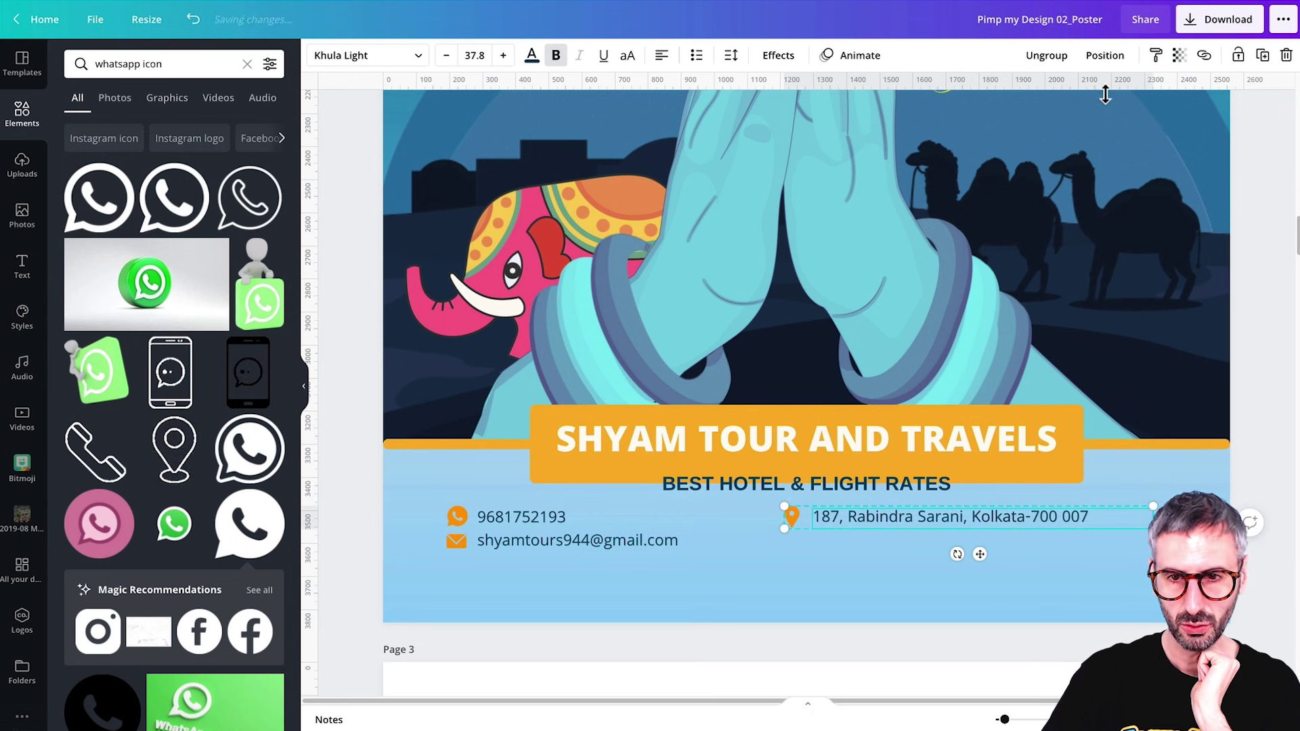
{"action": "left_click", "coordinate": [1049, 611]}
{"action": "left_click", "coordinate": [861, 534]}
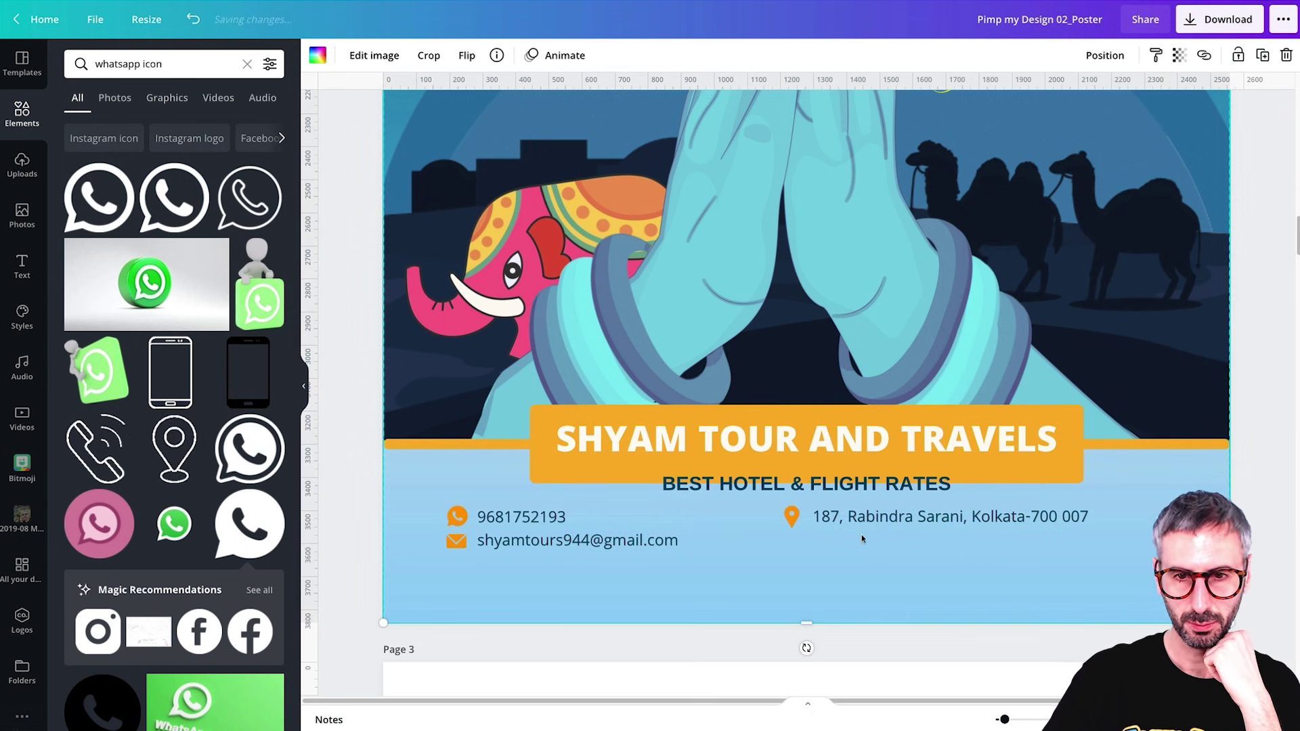
{"action": "left_click", "coordinate": [1128, 515]}
{"action": "left_click_drag", "start_coordinate": [1153, 518], "coordinate": [1013, 536]}
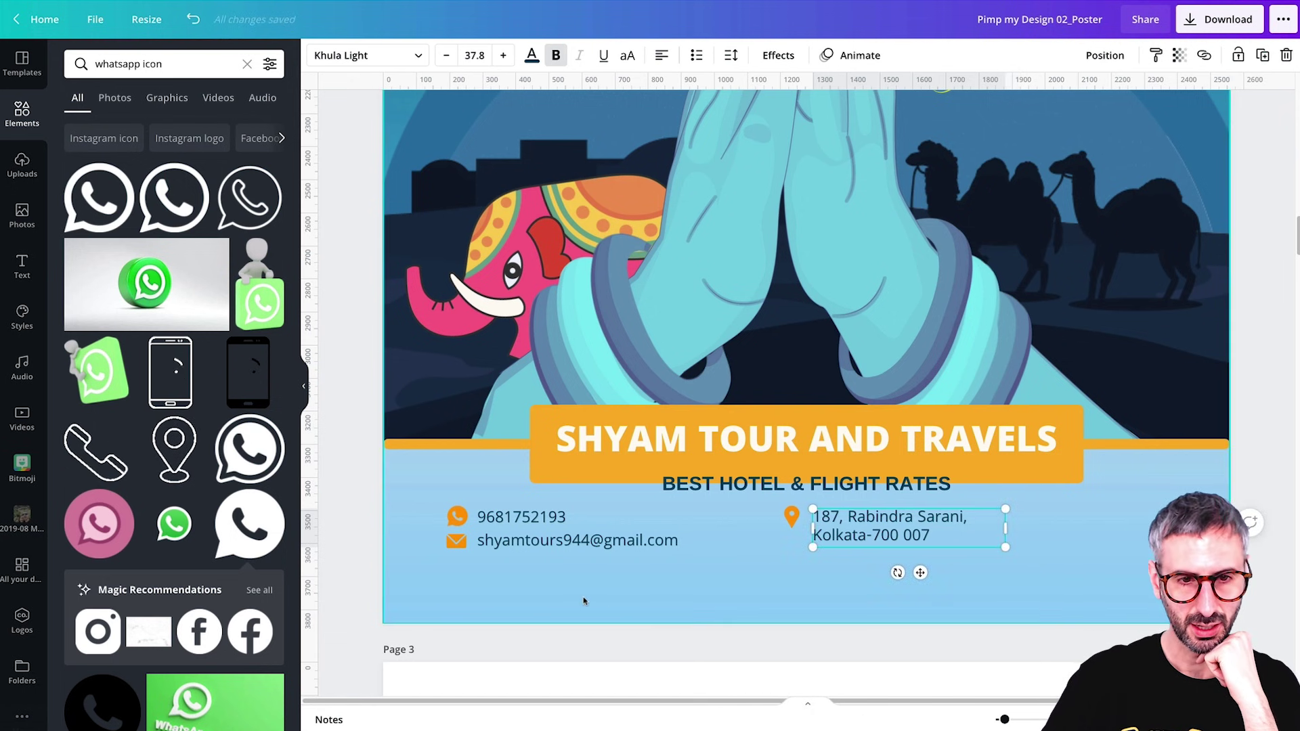
Raise the address text slightly to line up with the phone and email rows.
{"action": "left_click_drag", "start_coordinate": [334, 513], "coordinate": [554, 560]}
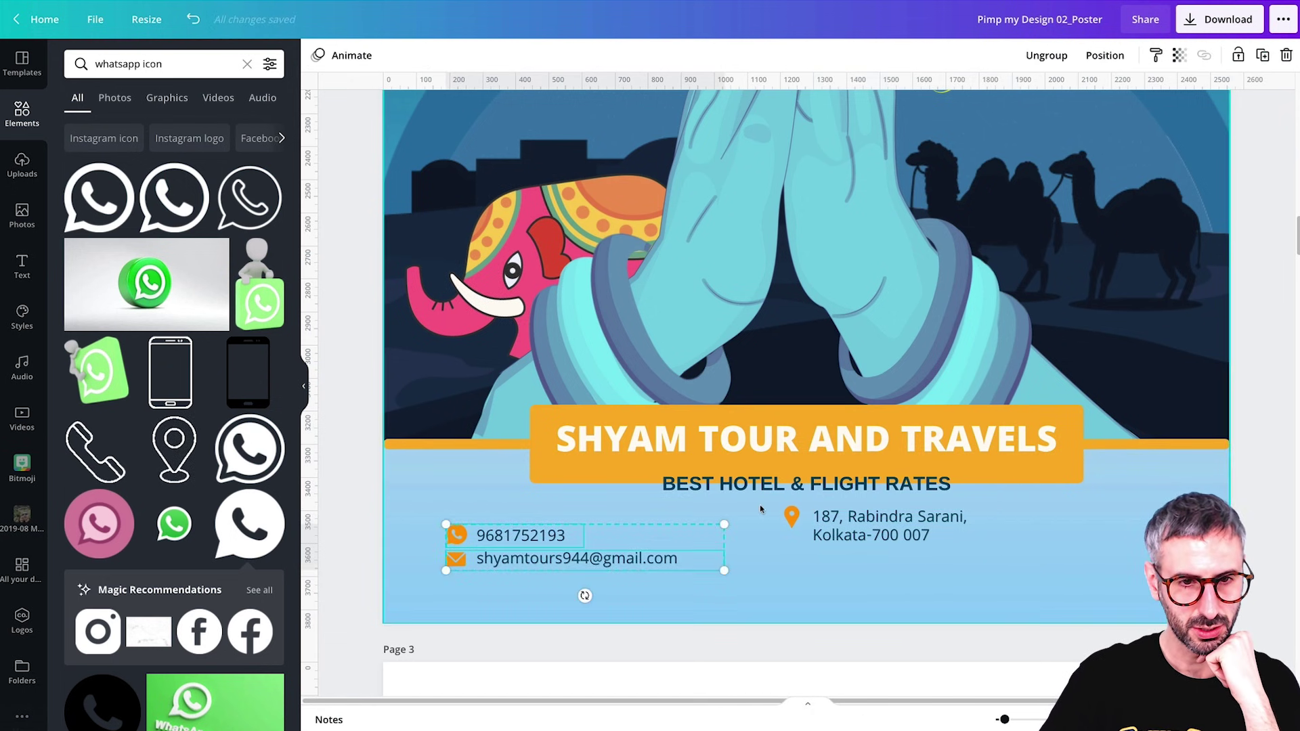
{"action": "left_click", "coordinate": [793, 518]}
{"action": "left_click", "coordinate": [906, 516]}
{"action": "left_click_drag", "start_coordinate": [889, 529], "coordinate": [845, 539]}
{"action": "left_click", "coordinate": [589, 559]}
{"action": "left_click", "coordinate": [792, 518]}
{"action": "left_click", "coordinate": [846, 531], "text": "shift"}
{"action": "left_click", "coordinate": [846, 540]}
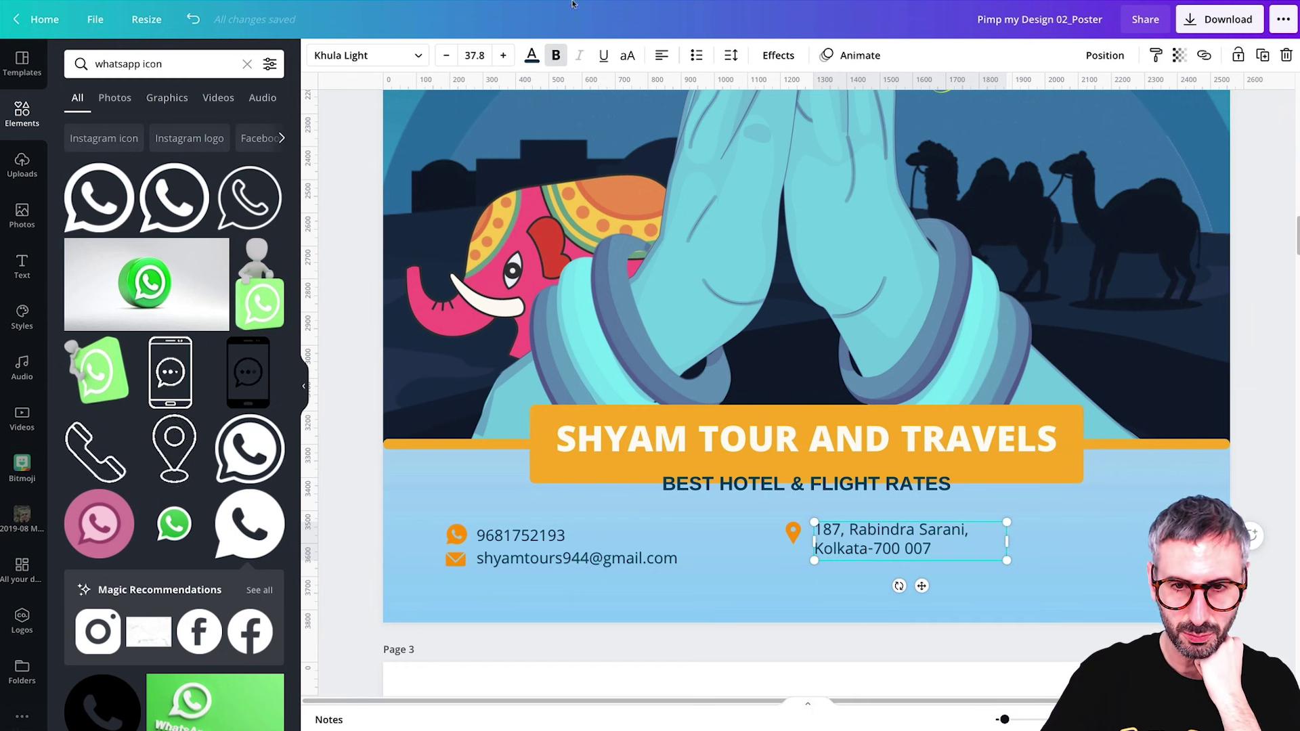
{"action": "left_click", "coordinate": [731, 60]}
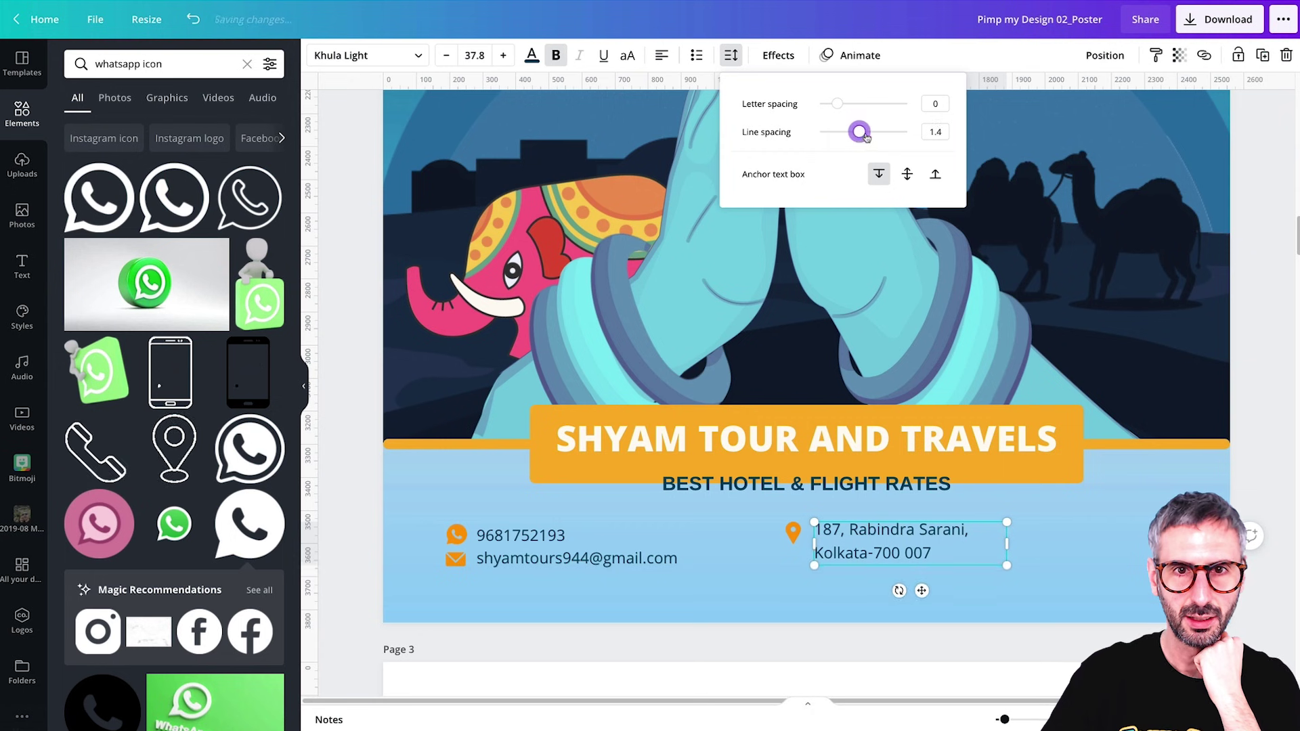
Increase the address line spacing to 1.66, then open and close the File menu.
{"action": "left_click_drag", "start_coordinate": [860, 133], "coordinate": [871, 135]}
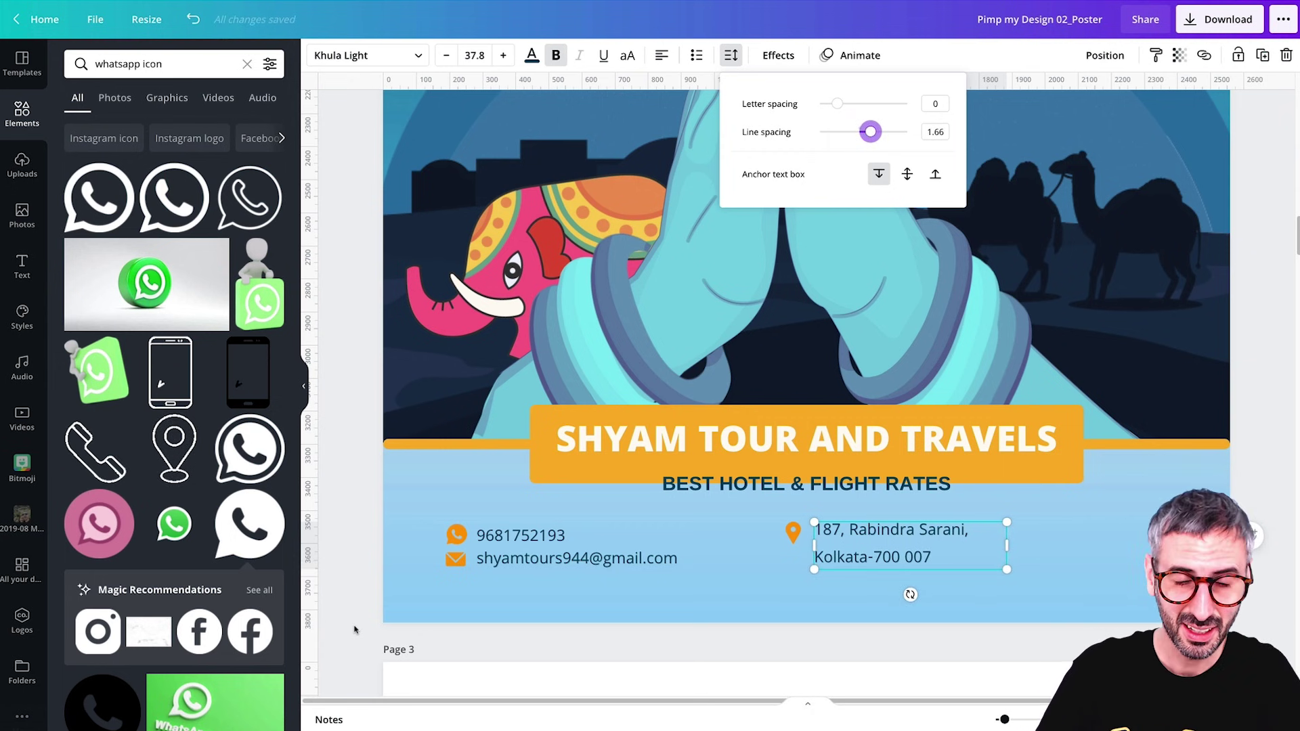
{"action": "key", "text": "Escape"}
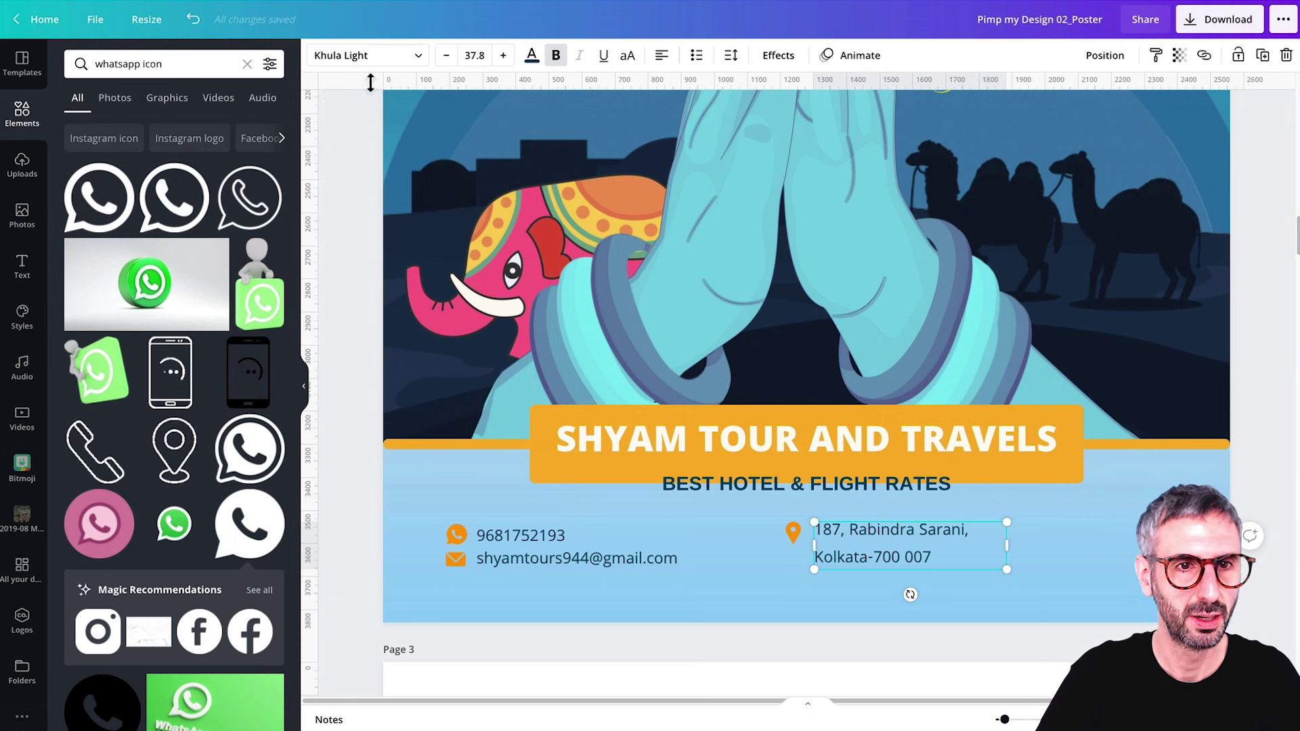
{"action": "left_click", "coordinate": [94, 20]}
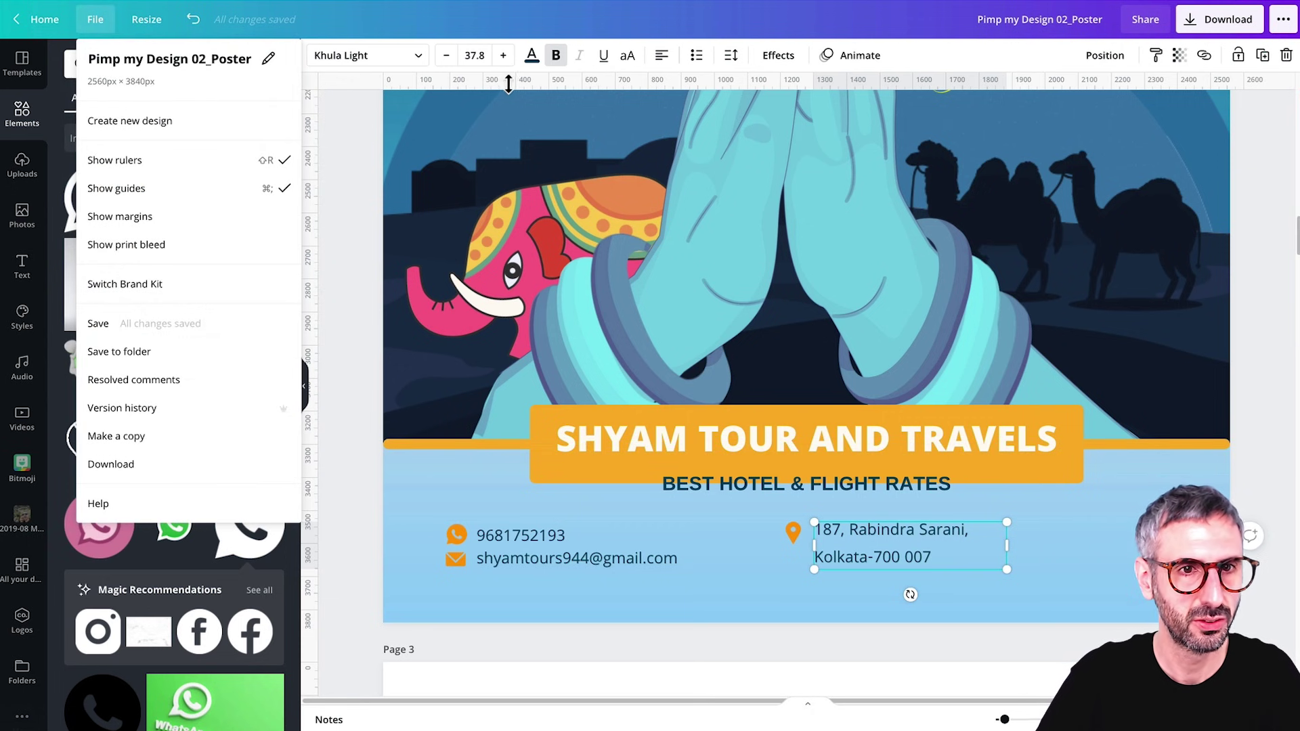
{"action": "left_click", "coordinate": [99, 31]}
{"action": "left_click", "coordinate": [99, 31]}
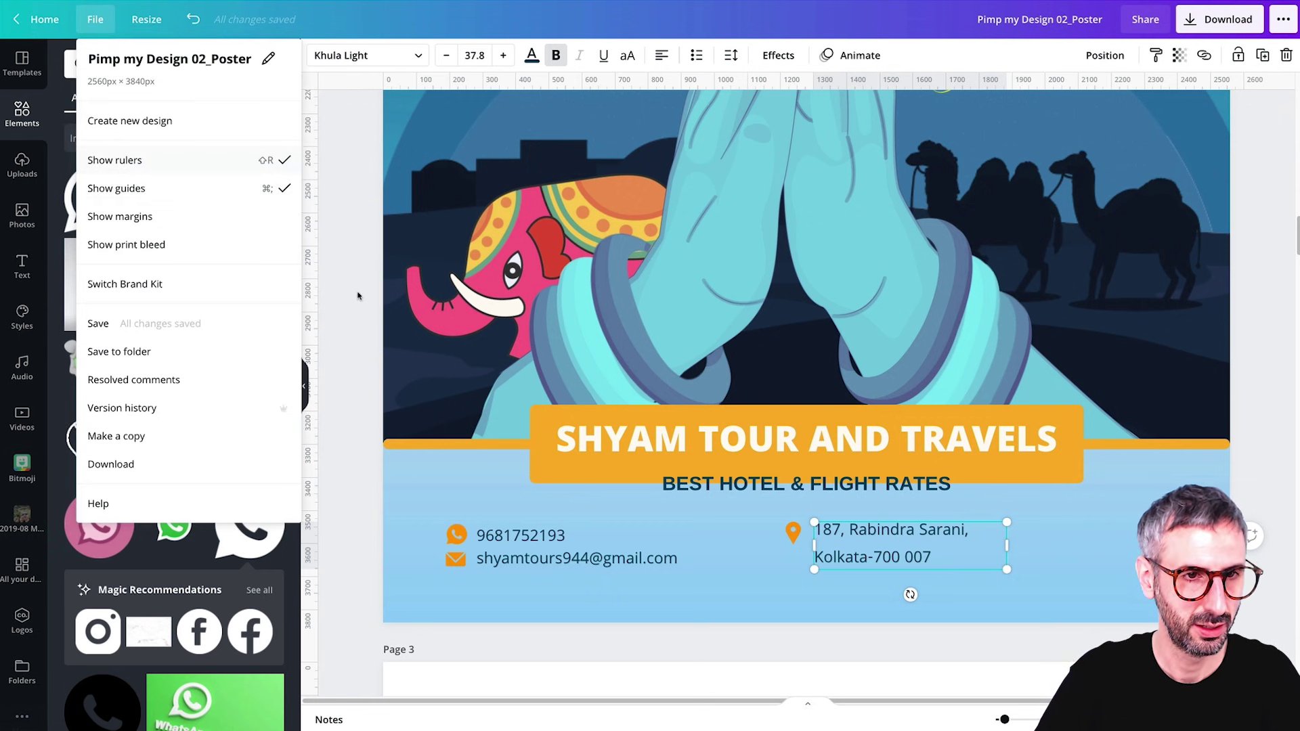
{"action": "left_click", "coordinate": [351, 380]}
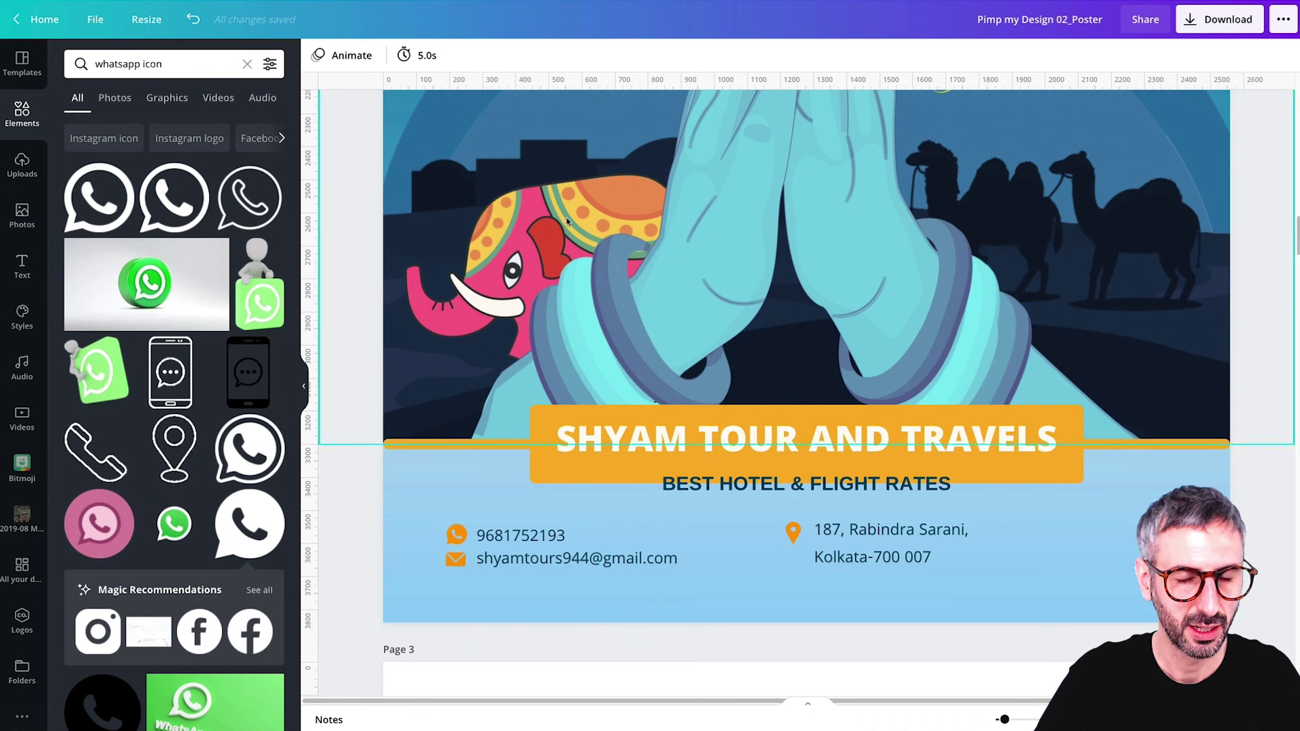
Add a horizontal guide across the contact area and nudge the phone/email group up to it.
{"action": "left_click_drag", "start_coordinate": [697, 80], "coordinate": [717, 526]}
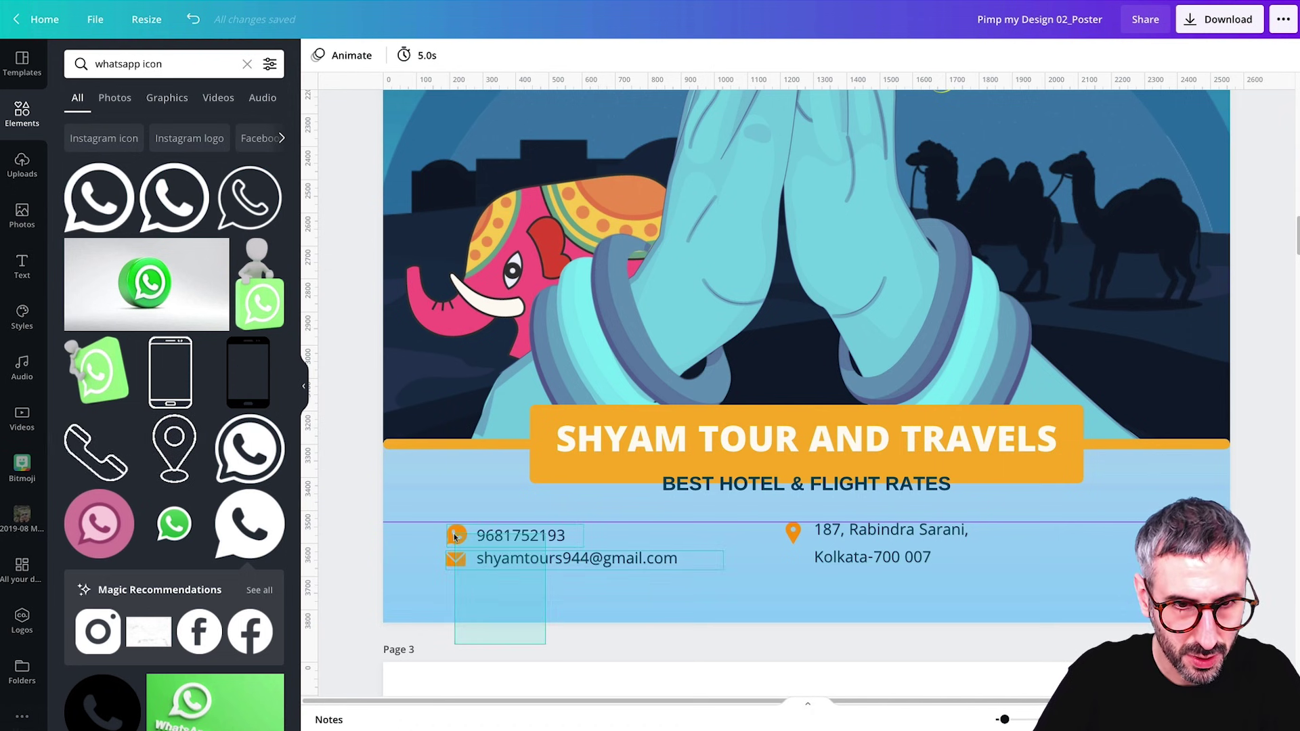
{"action": "left_click_drag", "start_coordinate": [455, 536], "coordinate": [464, 502]}
{"action": "scroll", "coordinate": [464, 502], "scroll_direction": "up", "scroll_amount": 1}
{"action": "scroll", "coordinate": [487, 481], "scroll_direction": "down", "scroll_amount": 3}
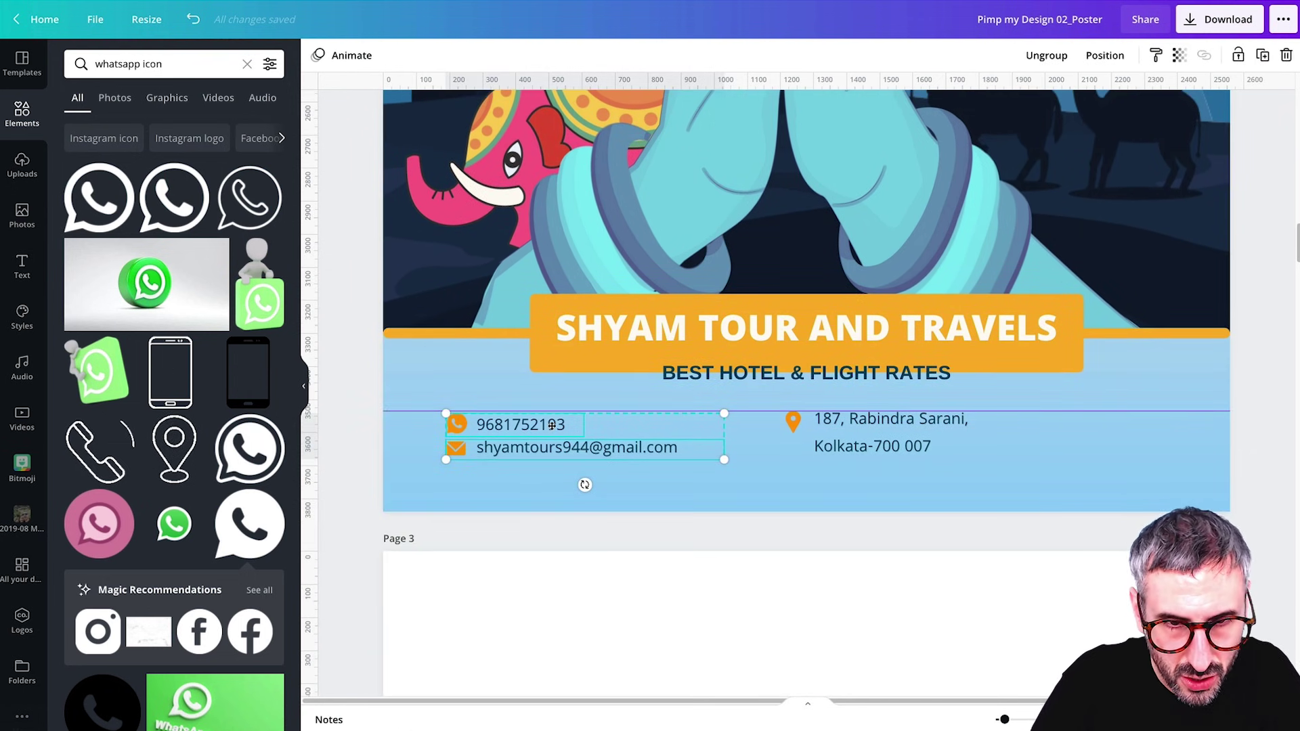
{"action": "left_click_drag", "start_coordinate": [552, 425], "coordinate": [566, 423]}
Shift the pin and address right, level with the phone and email rows, and fit the poster in view.
{"action": "left_click", "coordinate": [791, 425]}
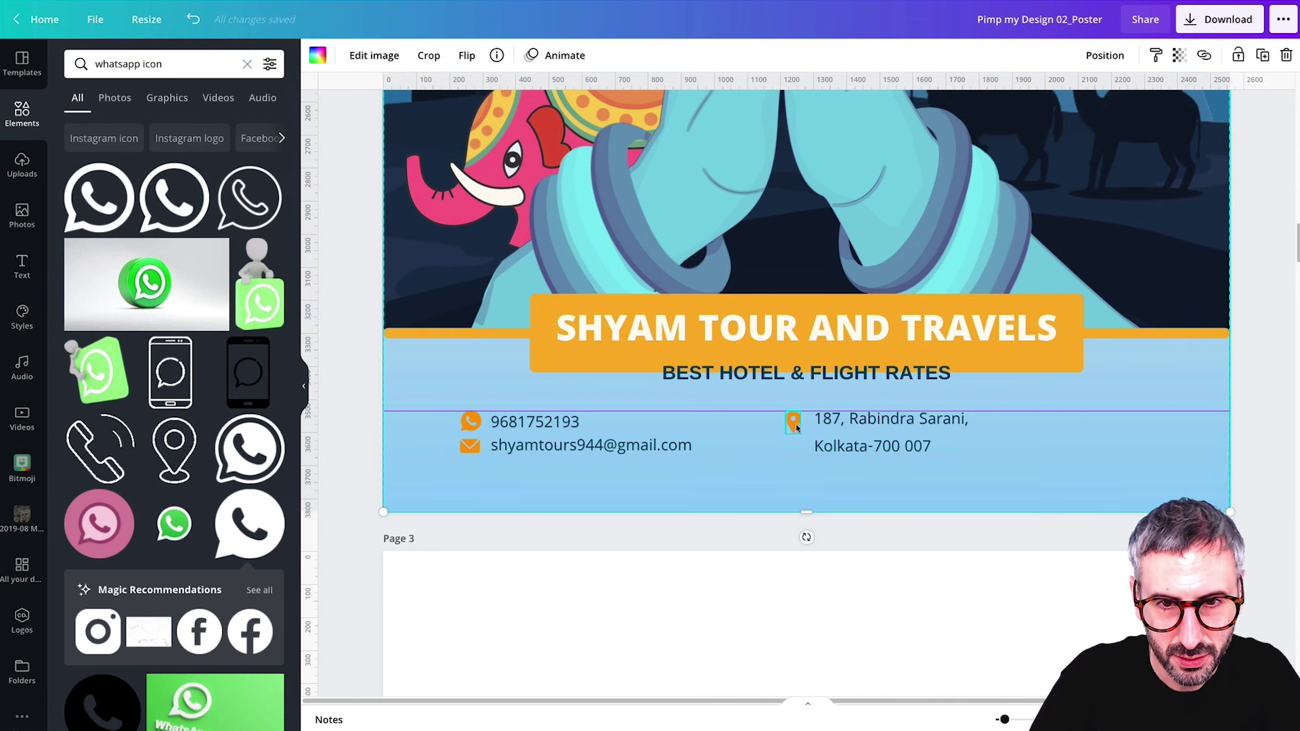
{"action": "left_click", "coordinate": [875, 431], "text": "shift"}
{"action": "left_click_drag", "start_coordinate": [867, 446], "coordinate": [883, 442]}
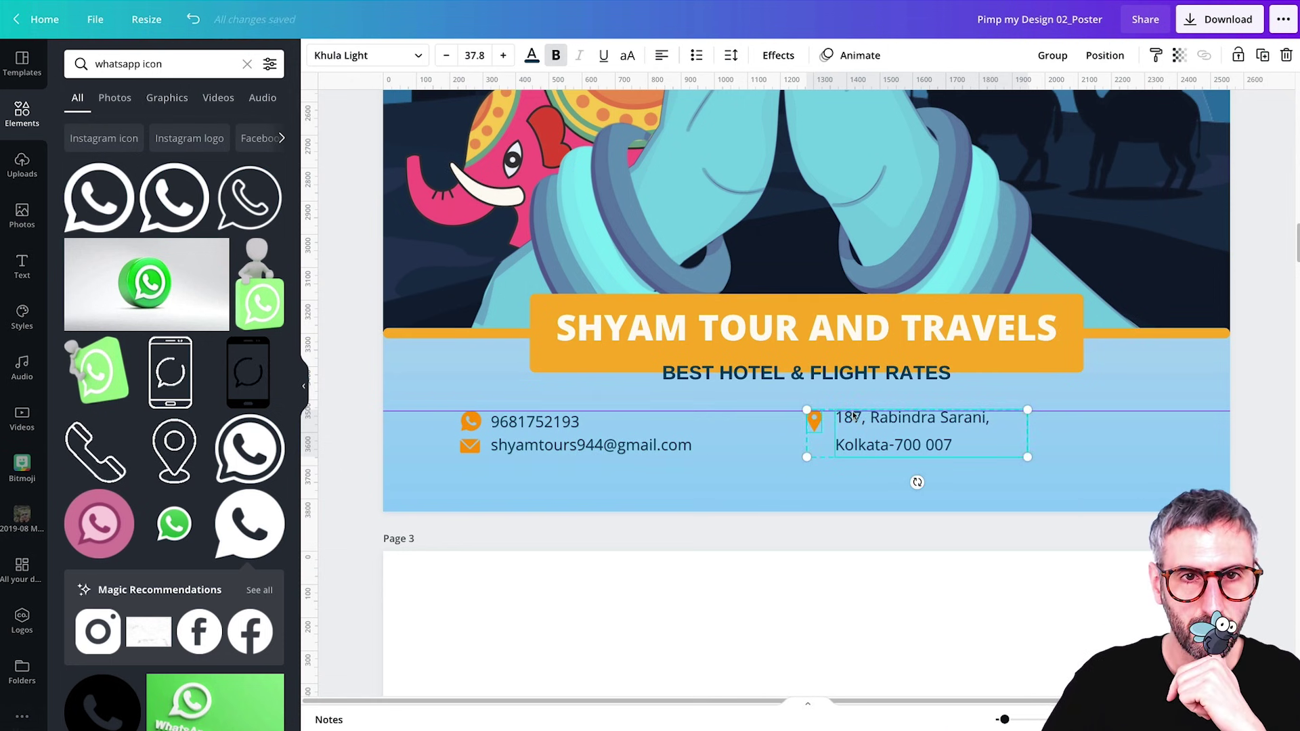
{"action": "left_click", "coordinate": [867, 526]}
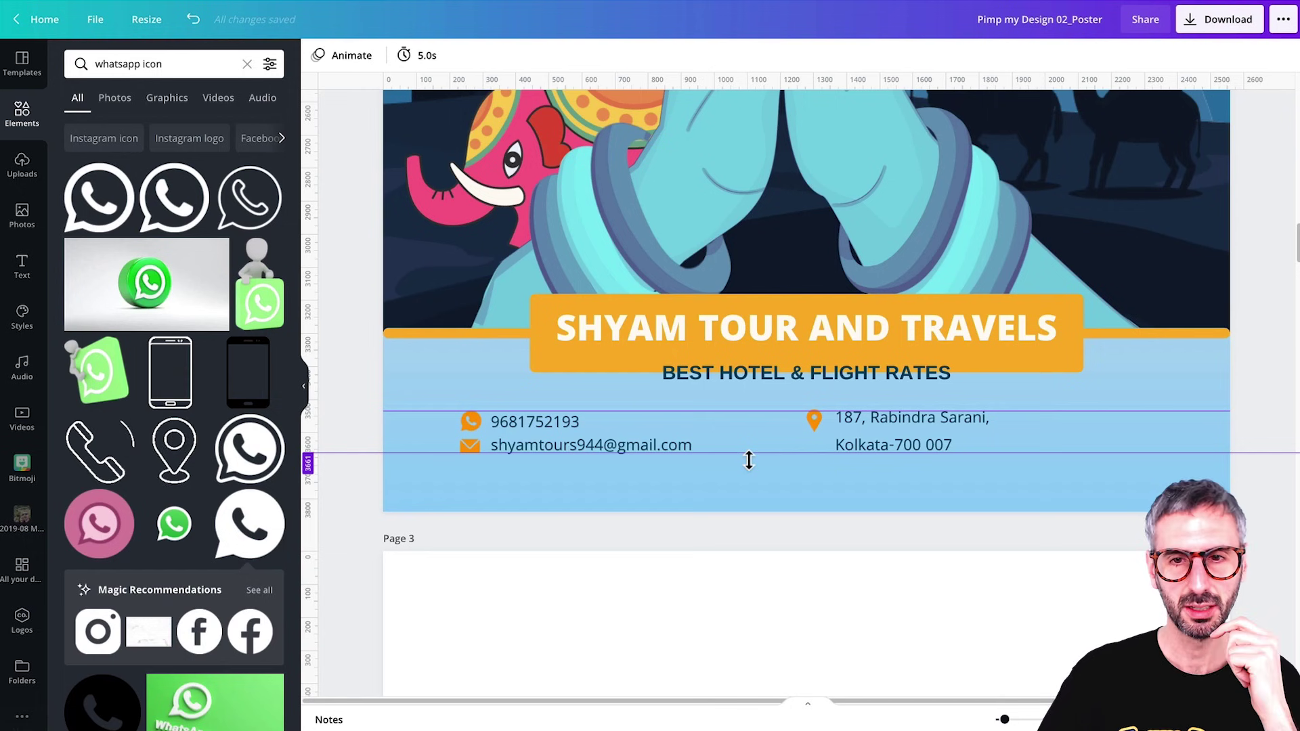
{"action": "left_click_drag", "start_coordinate": [748, 460], "coordinate": [750, 459]}
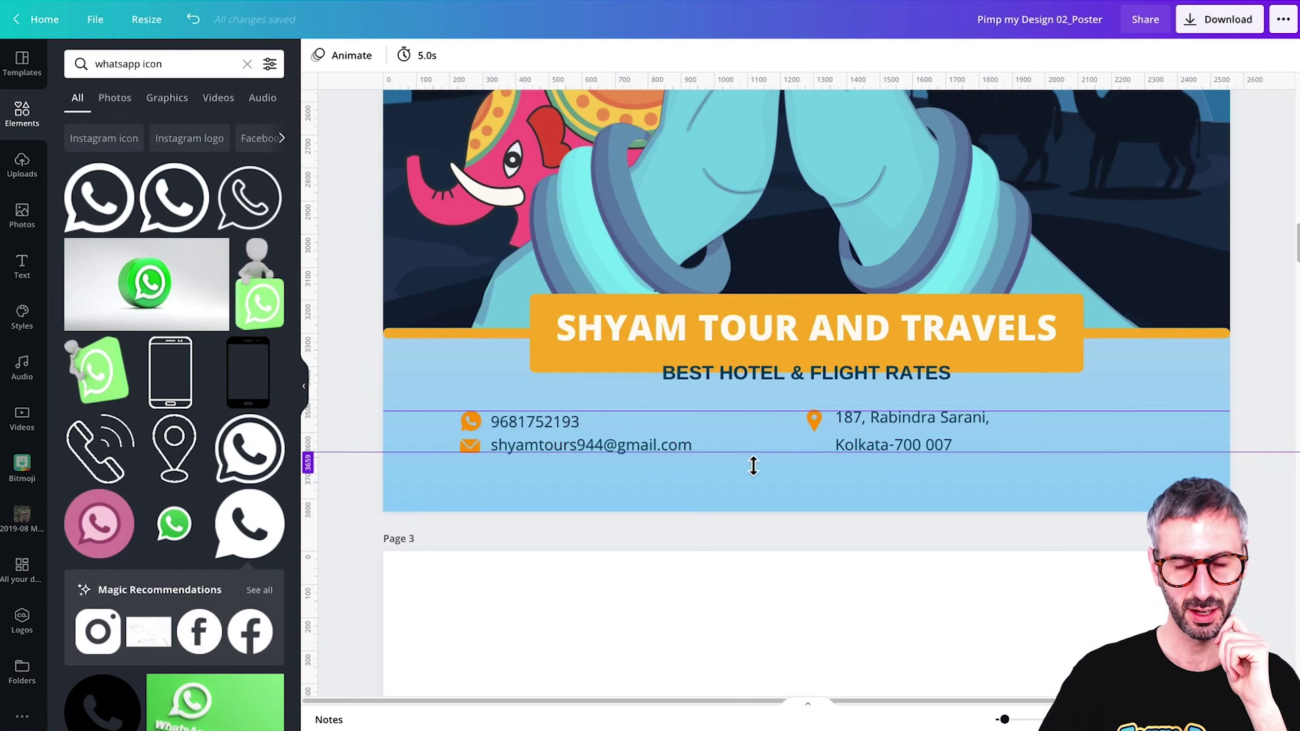
{"action": "scroll", "coordinate": [1005, 420], "scroll_direction": "up", "scroll_amount": 3}
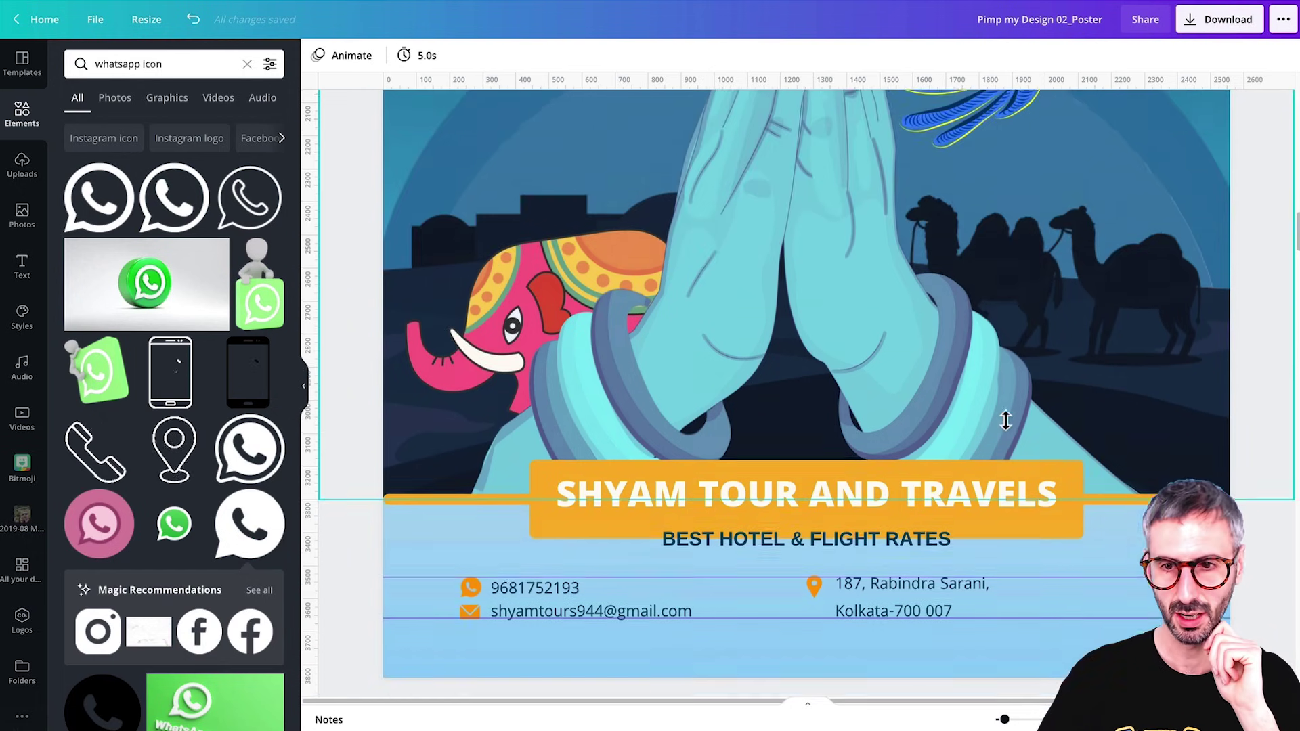
{"action": "left_click", "coordinate": [1153, 719]}
Move the contact-info group slightly right and lower.
{"action": "left_click", "coordinate": [1155, 654]}
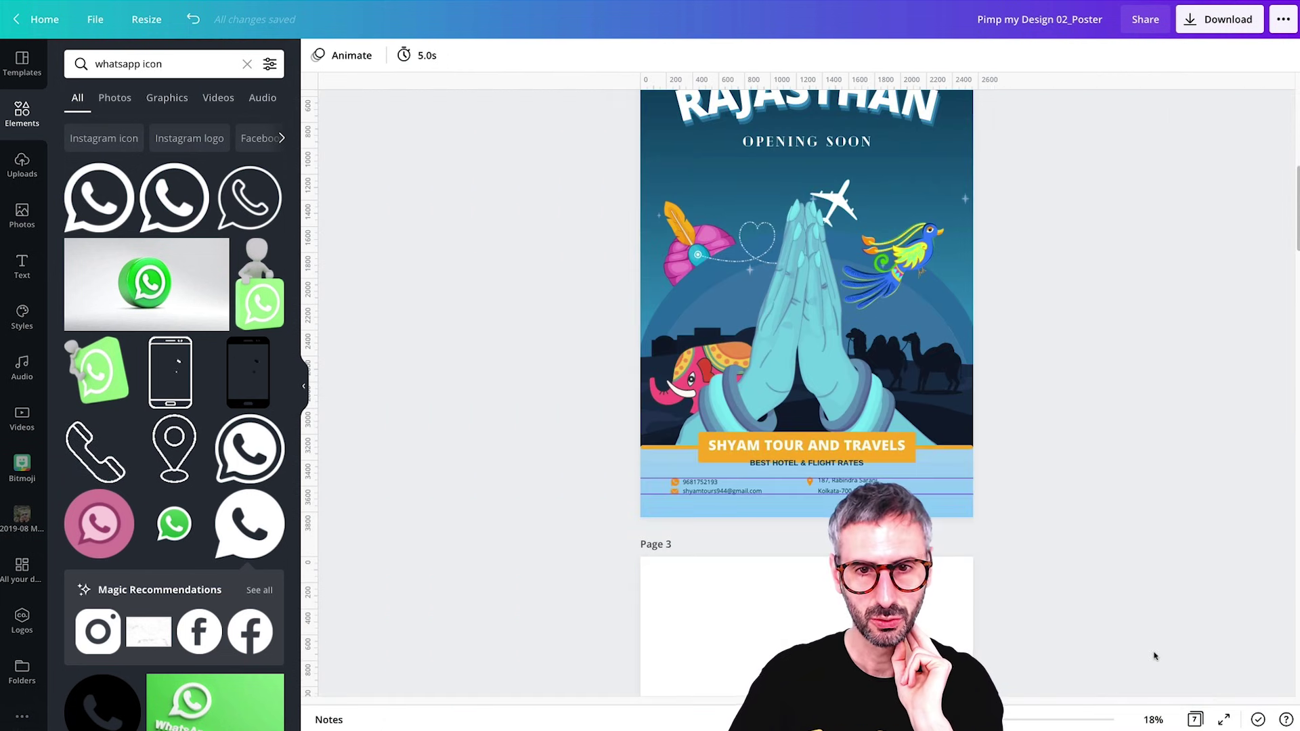
{"action": "scroll", "coordinate": [1144, 609], "scroll_direction": "up", "scroll_amount": 2}
{"action": "left_click", "coordinate": [855, 573]}
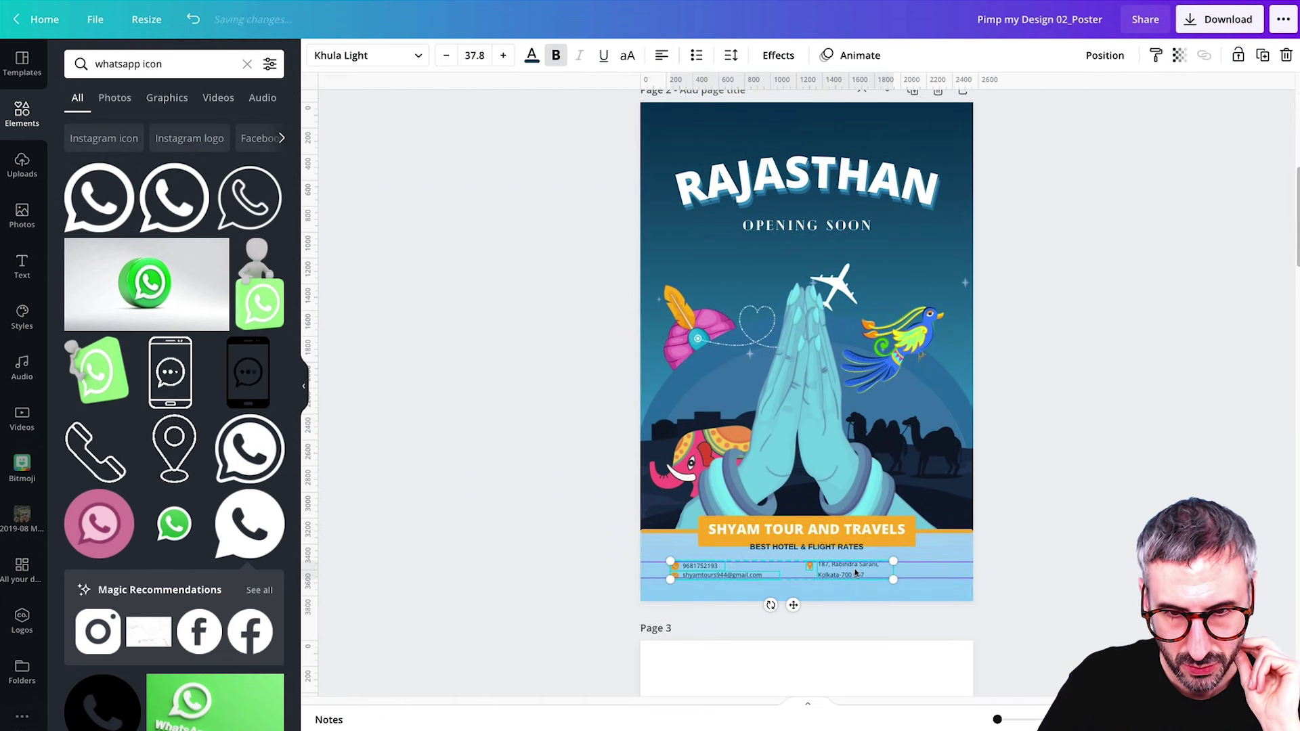
{"action": "left_click_drag", "start_coordinate": [859, 575], "coordinate": [873, 573]}
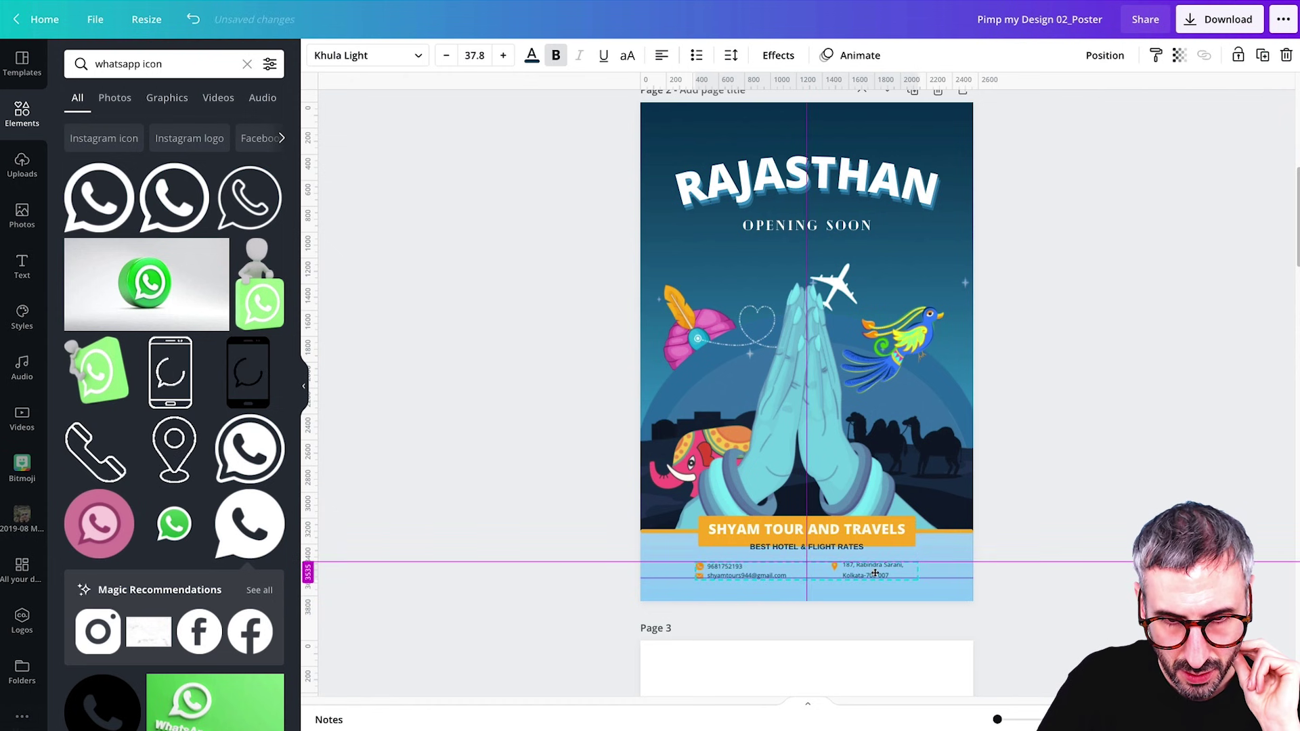
{"action": "left_click_drag", "start_coordinate": [876, 573], "coordinate": [872, 583]}
{"action": "left_click", "coordinate": [1022, 505]}
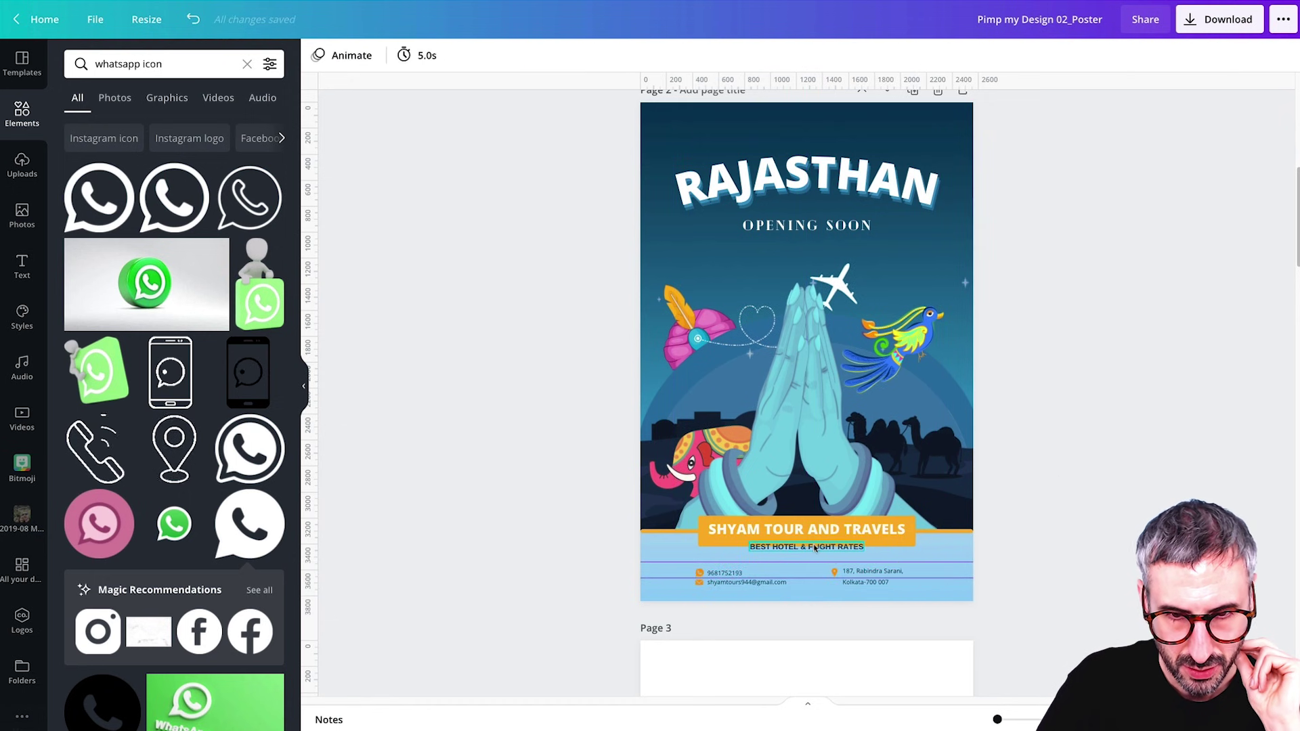
Keep the page fitted to the window and remove the horizontal ruler guides.
{"action": "left_click", "coordinate": [1153, 720]}
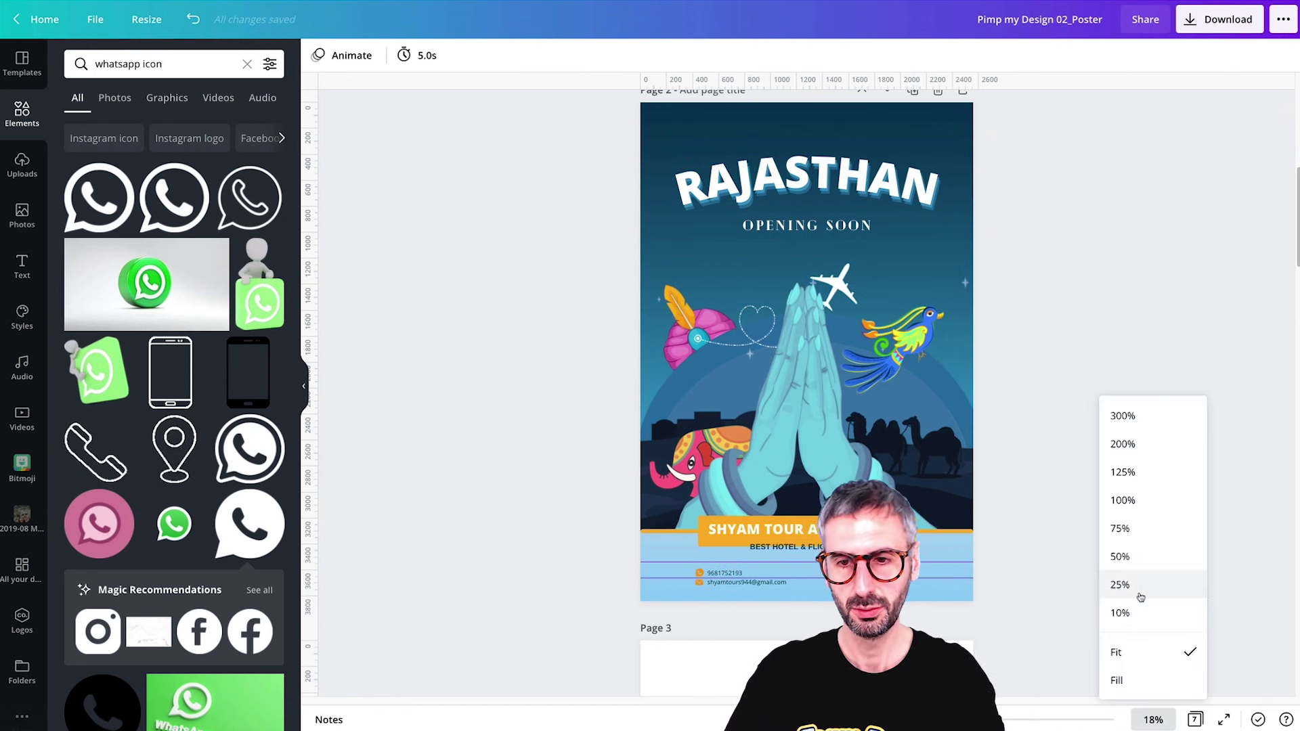
{"action": "left_click", "coordinate": [1127, 651]}
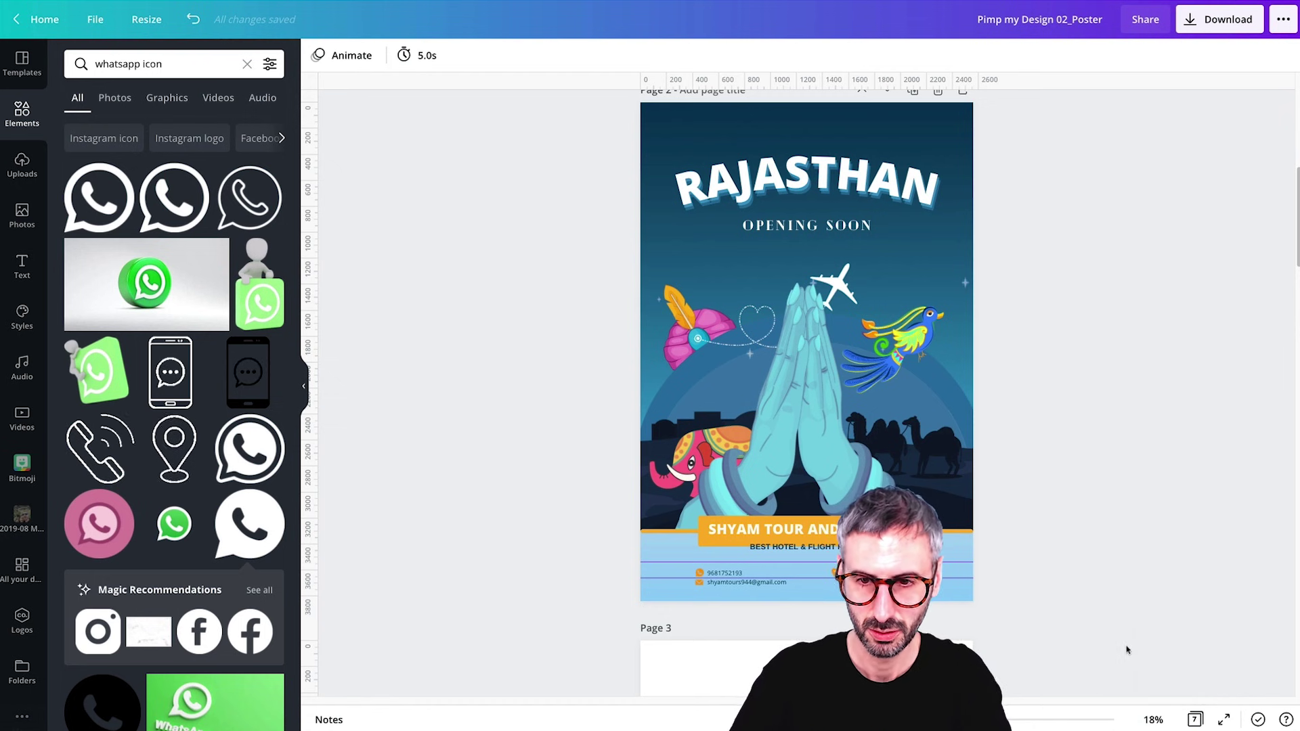
{"action": "left_click", "coordinate": [1153, 717]}
{"action": "left_click", "coordinate": [1169, 653]}
{"action": "scroll", "coordinate": [1119, 459], "scroll_direction": "down", "scroll_amount": 2}
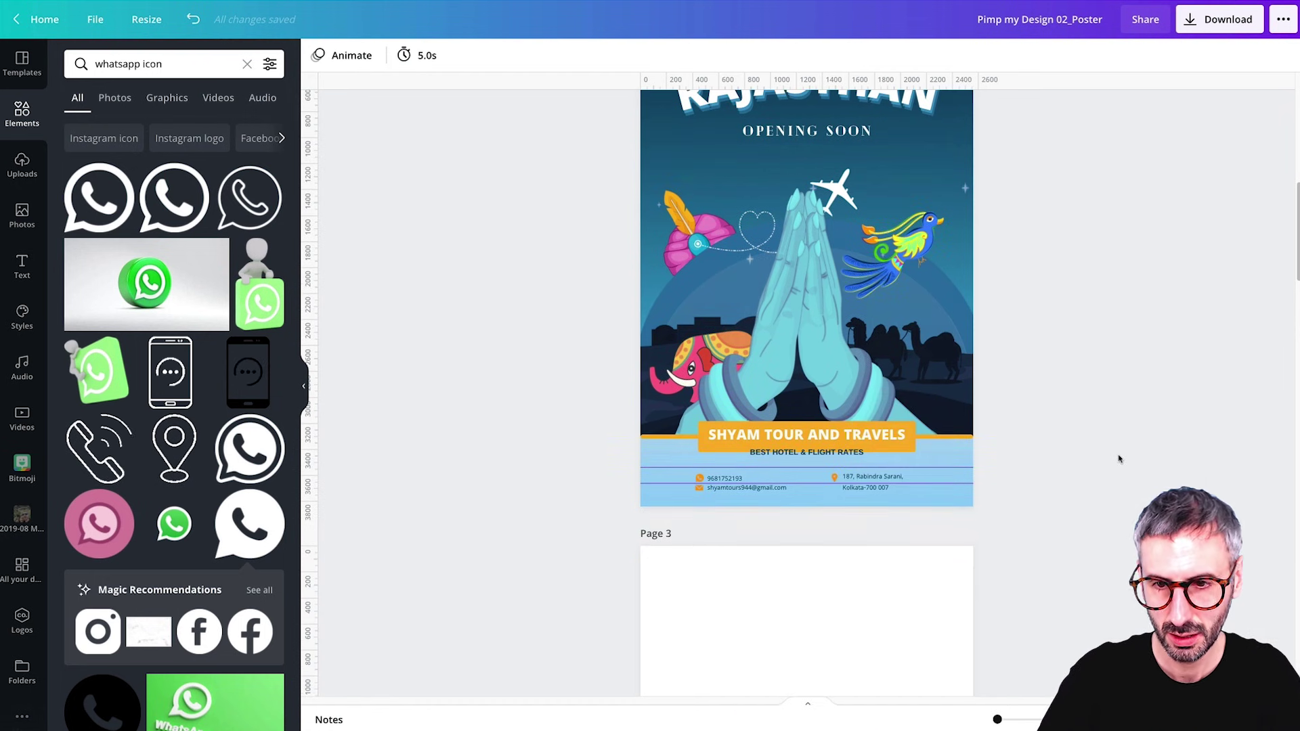
{"action": "left_click_drag", "start_coordinate": [602, 490], "coordinate": [704, 728]}
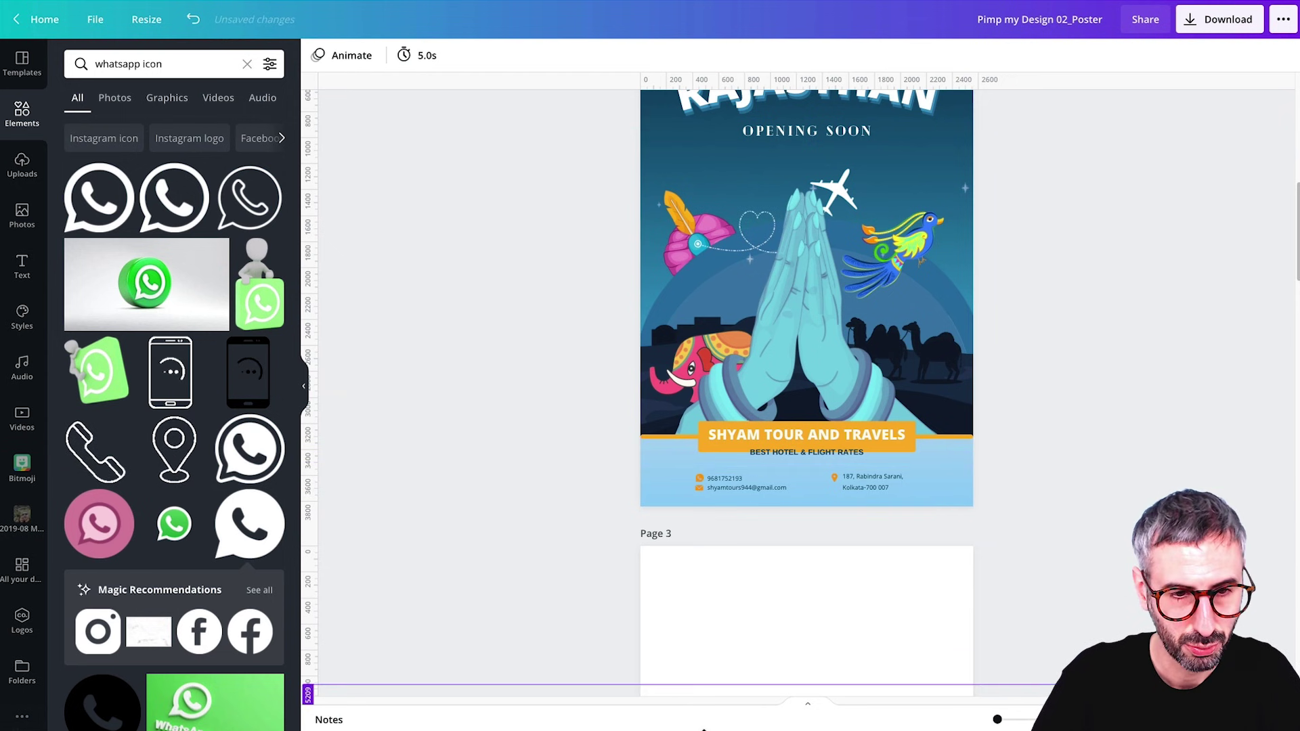
{"action": "left_click_drag", "start_coordinate": [701, 655], "coordinate": [716, 726]}
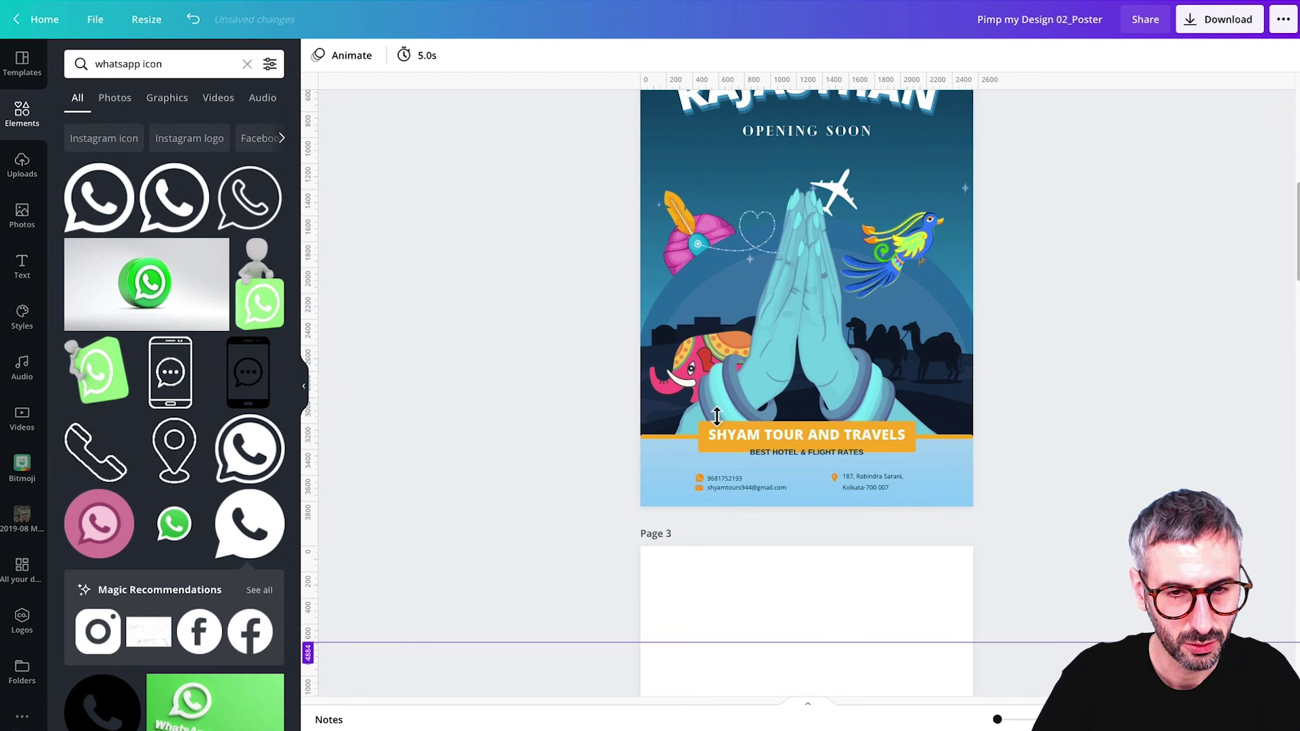
Move the BEST HOTEL & FLIGHT RATES tagline down just beneath the banner.
{"action": "scroll", "coordinate": [812, 339], "scroll_direction": "up", "scroll_amount": 2}
{"action": "scroll", "coordinate": [812, 339], "scroll_direction": "up", "scroll_amount": 3}
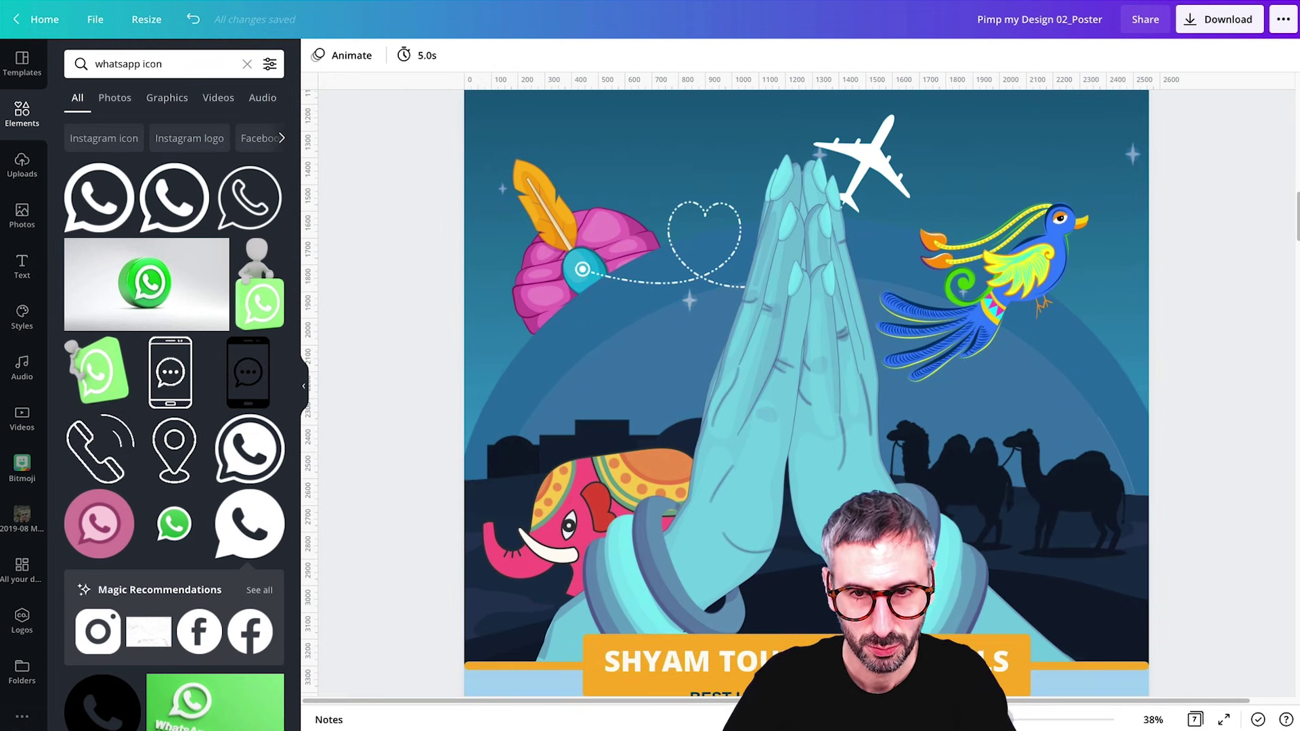
{"action": "scroll", "coordinate": [848, 424], "scroll_direction": "down", "scroll_amount": 5}
{"action": "mouse_move", "coordinate": [848, 424]}
{"action": "left_mouse_down"}
{"action": "mouse_move", "coordinate": [846, 449]}
{"action": "mouse_move", "coordinate": [845, 436]}
{"action": "left_mouse_up"}
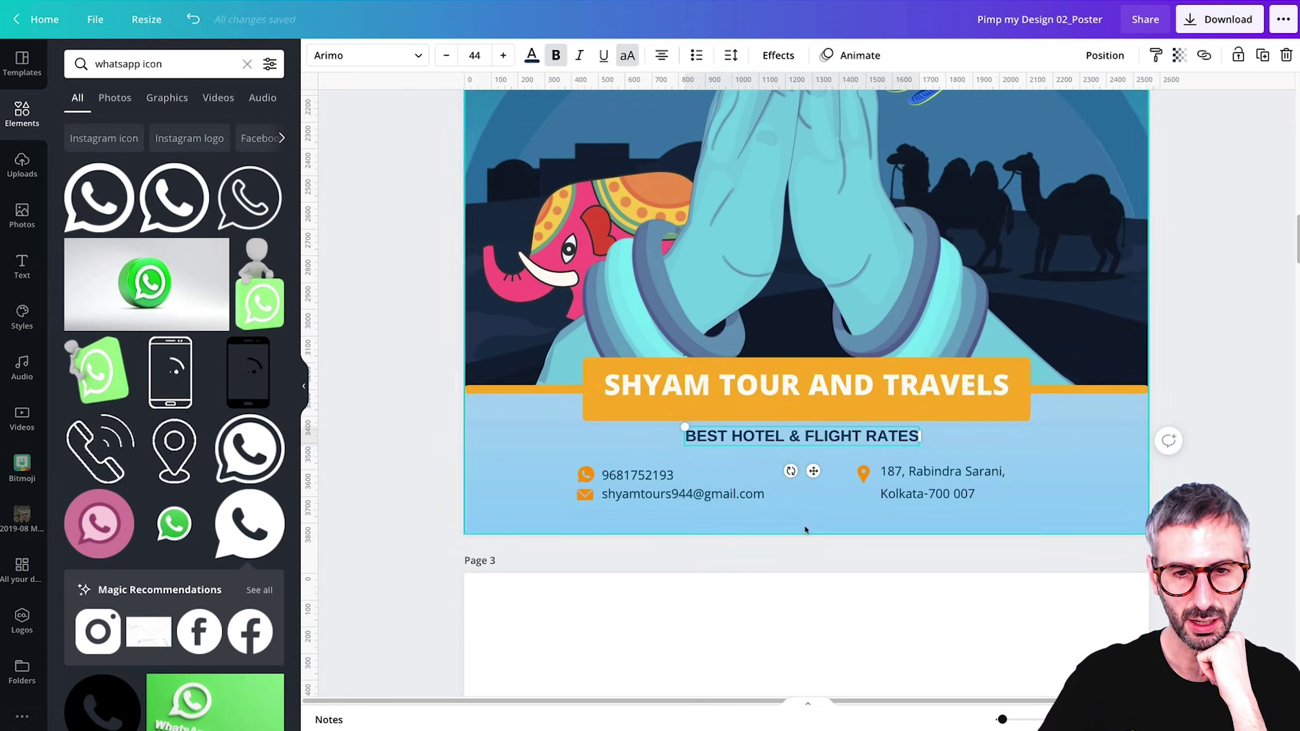
{"action": "scroll", "coordinate": [806, 535], "scroll_direction": "down", "scroll_amount": 7}
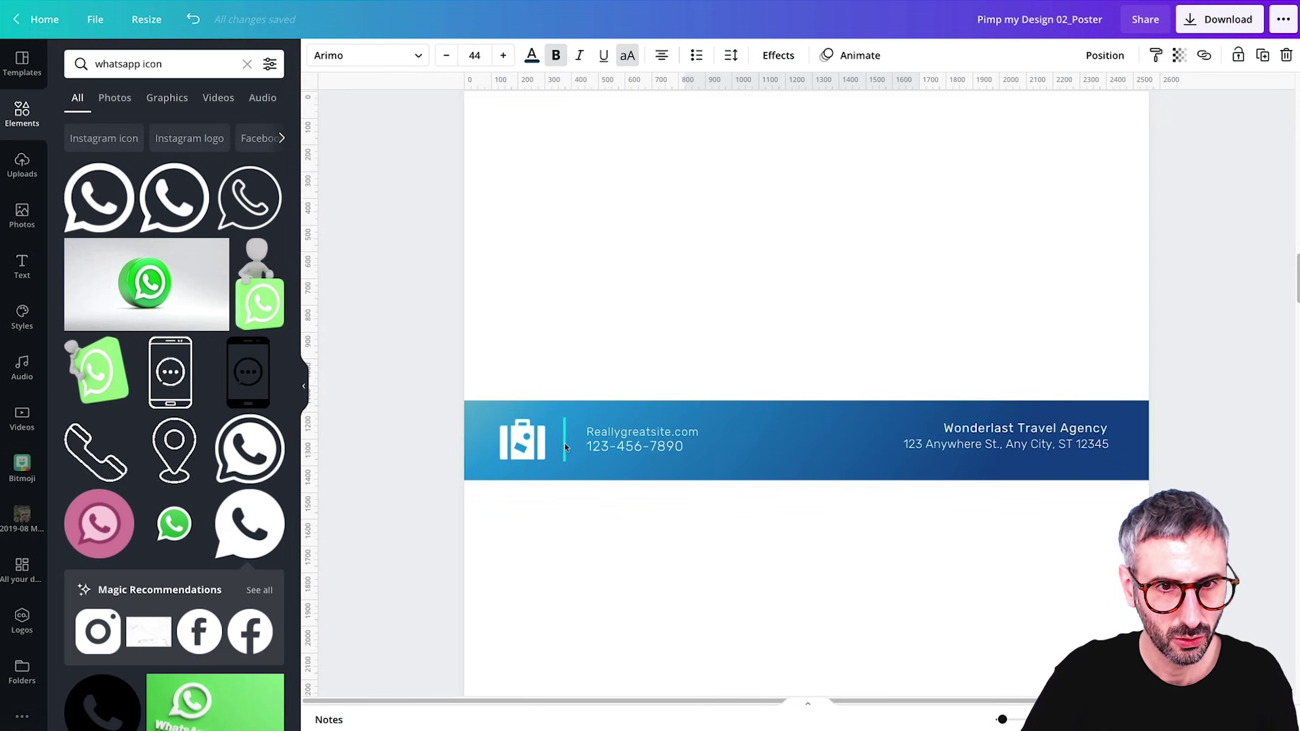
Shorten an orange line, rotate it upright between the contact columns, and set its weight to 10.
{"action": "left_click", "coordinate": [565, 446]}
{"action": "scroll", "coordinate": [677, 406], "scroll_direction": "up", "scroll_amount": 10}
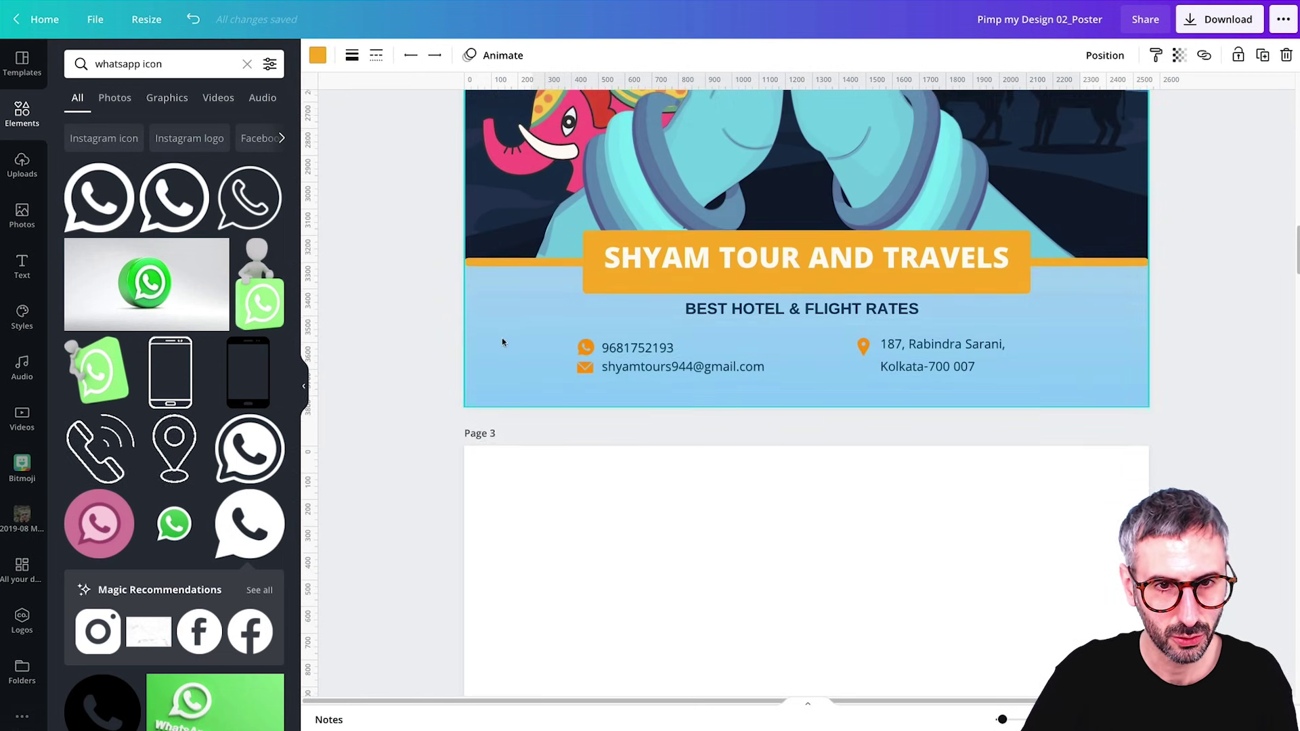
{"action": "left_click", "coordinate": [982, 170]}
{"action": "left_click_drag", "start_coordinate": [1080, 353], "coordinate": [805, 557]}
{"action": "scroll", "coordinate": [802, 486], "scroll_direction": "down", "scroll_amount": 3}
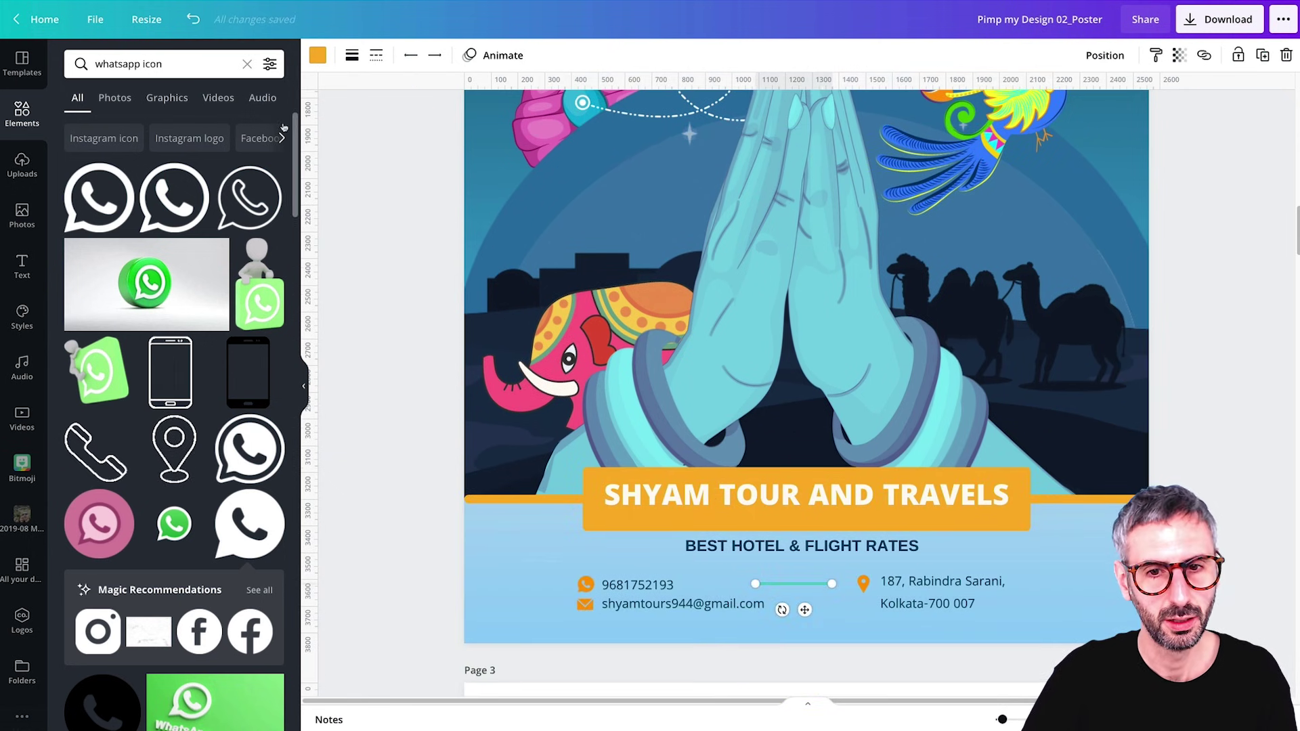
{"action": "left_click", "coordinate": [317, 55]}
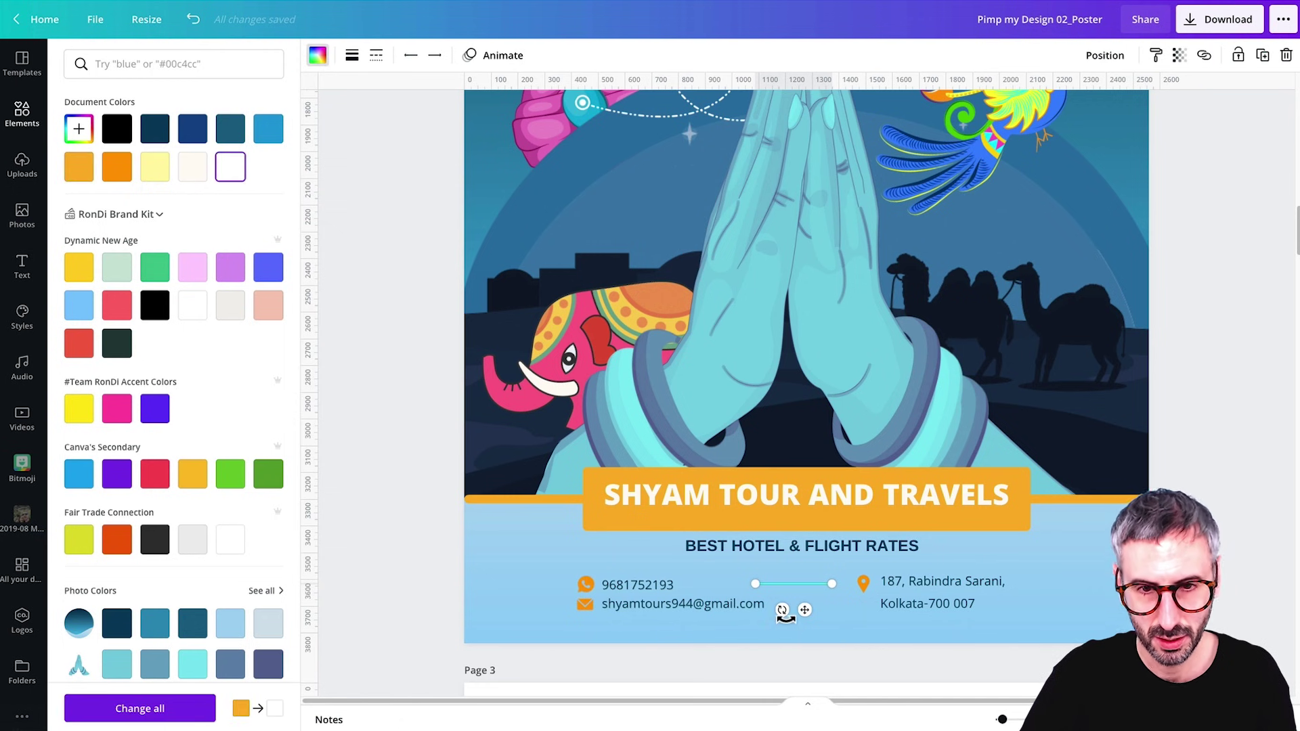
{"action": "left_click_drag", "start_coordinate": [782, 610], "coordinate": [873, 605]}
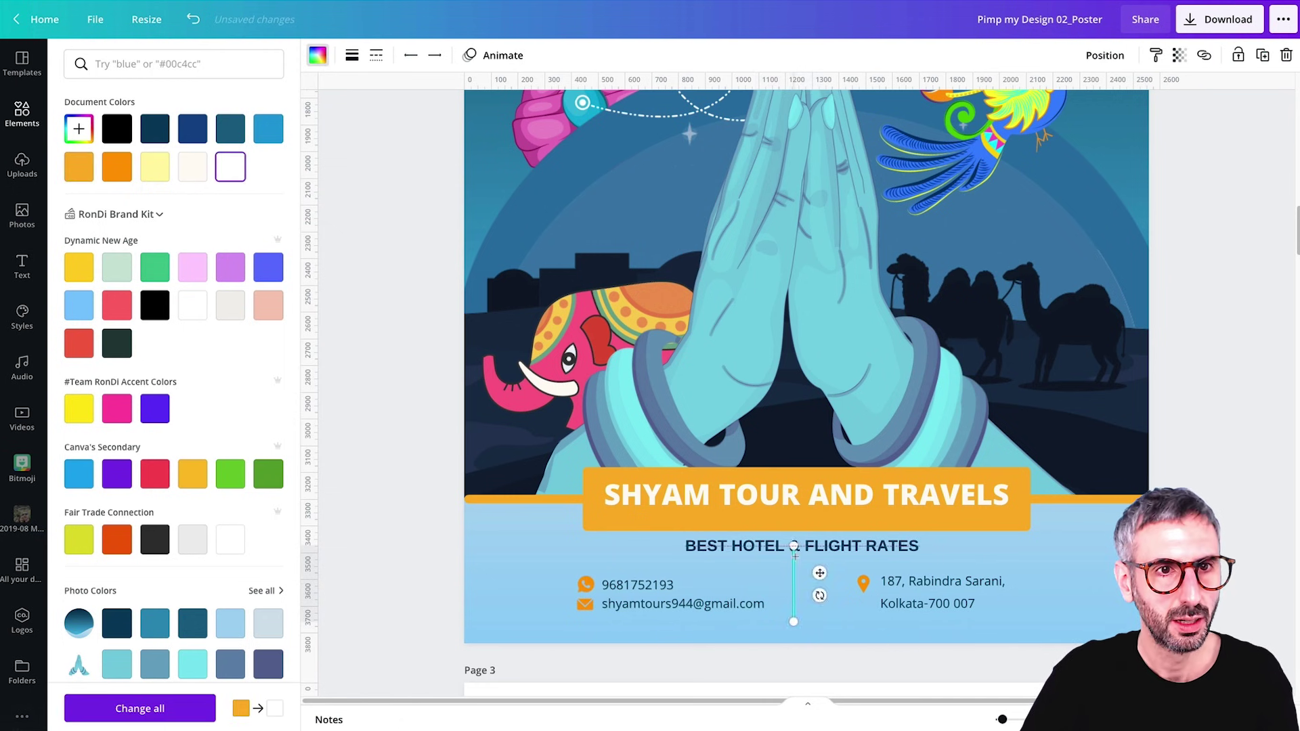
{"action": "left_click", "coordinate": [352, 56]}
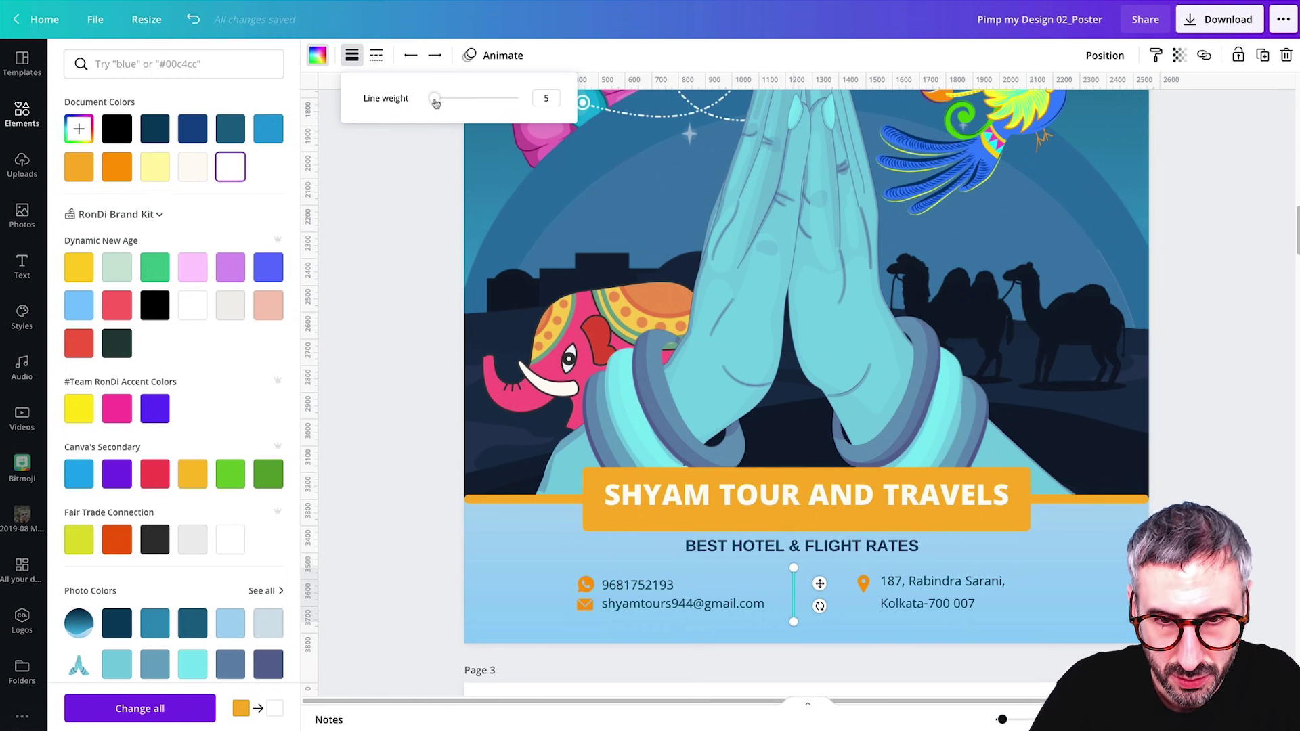
{"action": "left_click_drag", "start_coordinate": [434, 97], "coordinate": [439, 97]}
{"action": "left_click", "coordinate": [421, 475]}
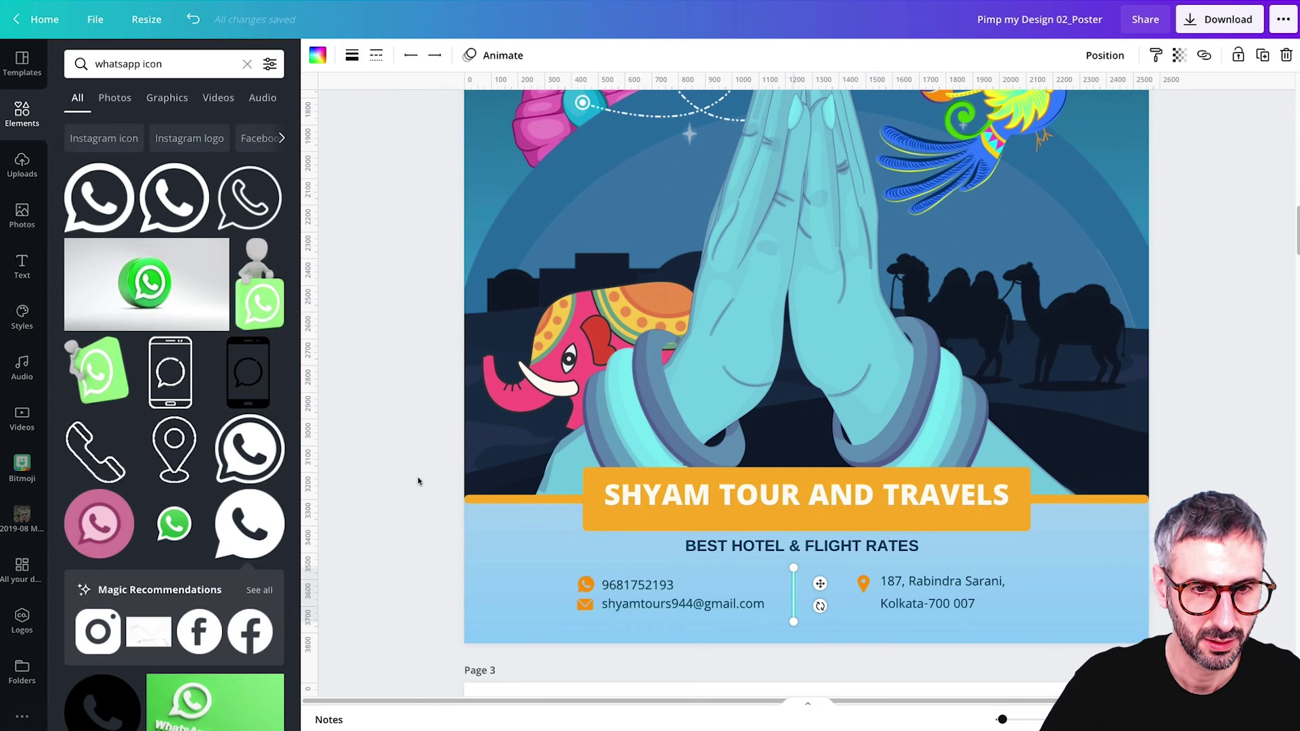
Stretch the orange line under the title banner past the left page edge.
{"action": "left_click", "coordinate": [535, 502]}
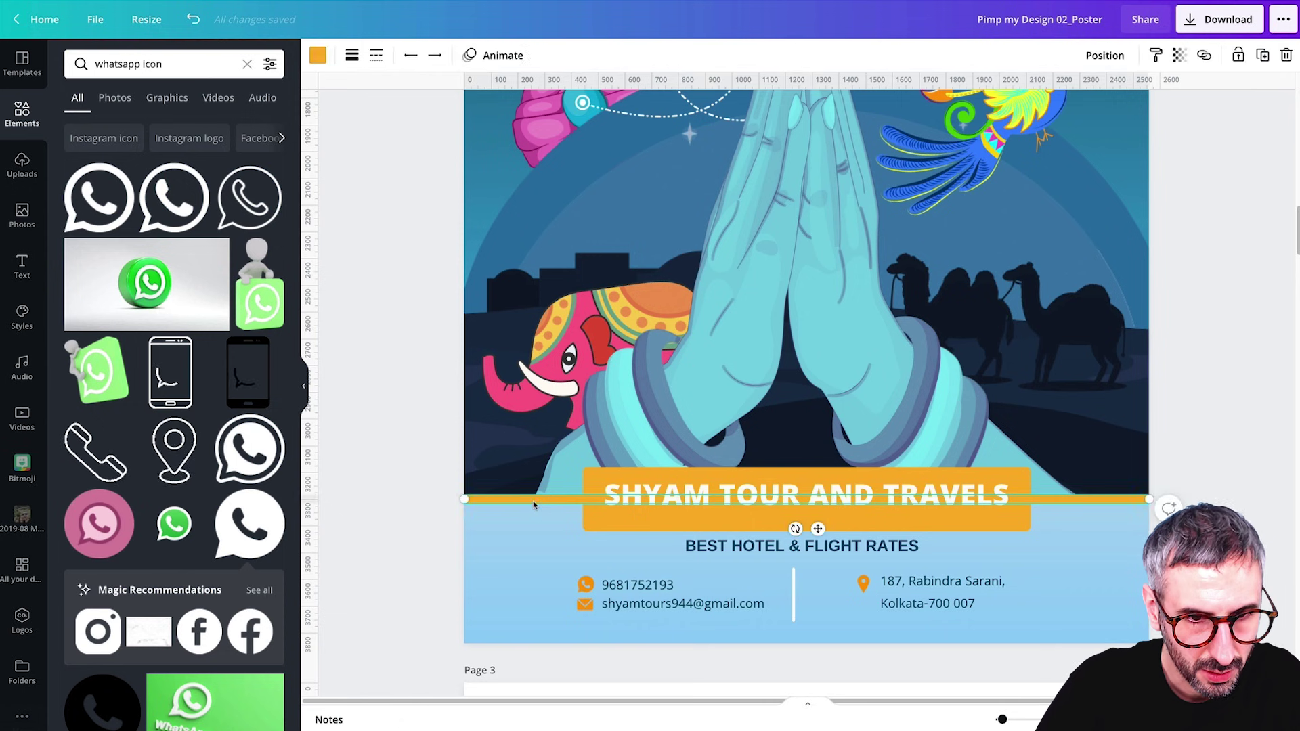
{"action": "left_click_drag", "start_coordinate": [465, 500], "coordinate": [444, 503]}
{"action": "key", "text": "Escape"}
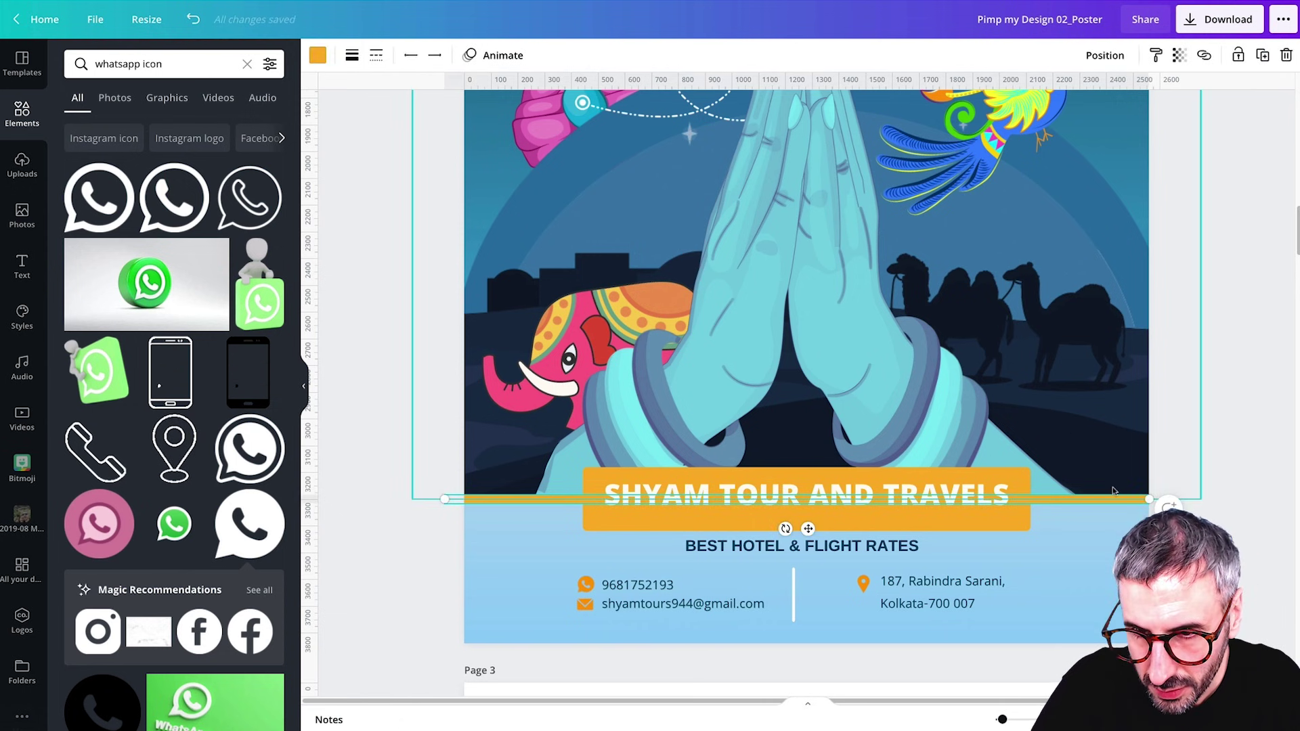
{"action": "left_click", "coordinate": [1146, 501]}
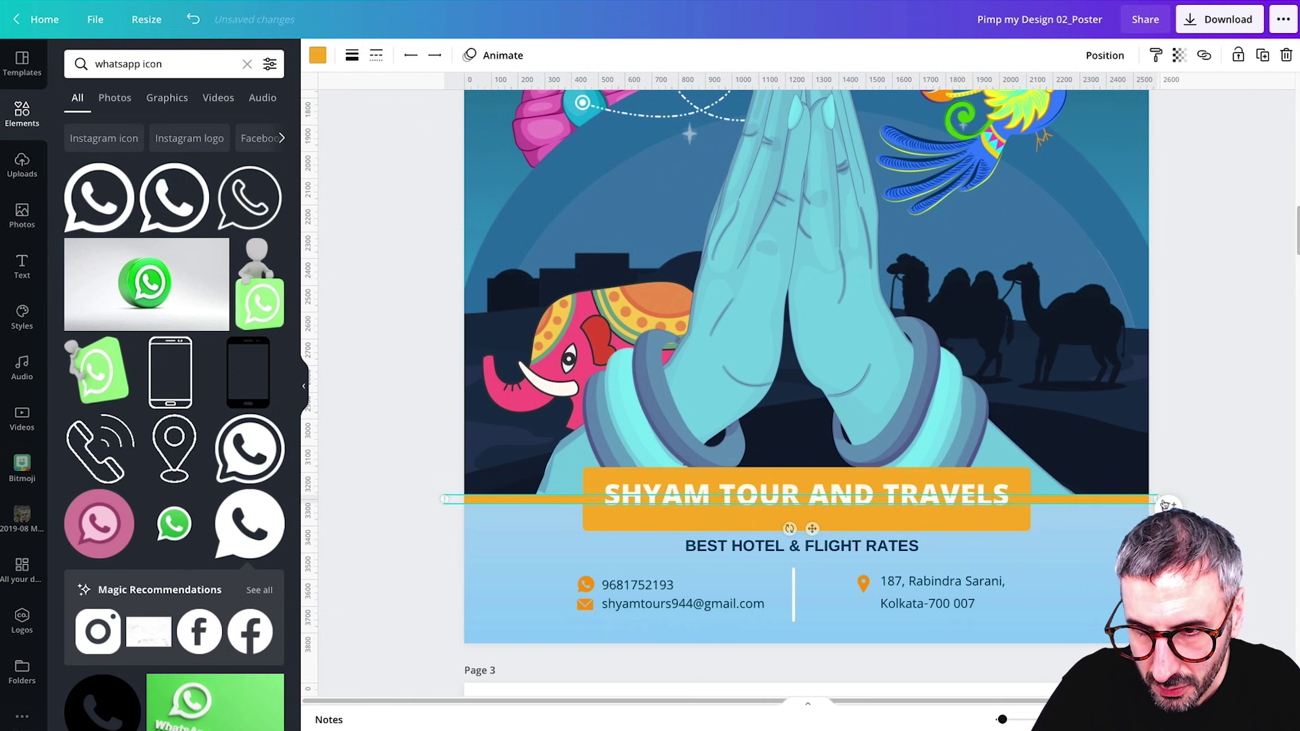
{"action": "key", "text": "Escape"}
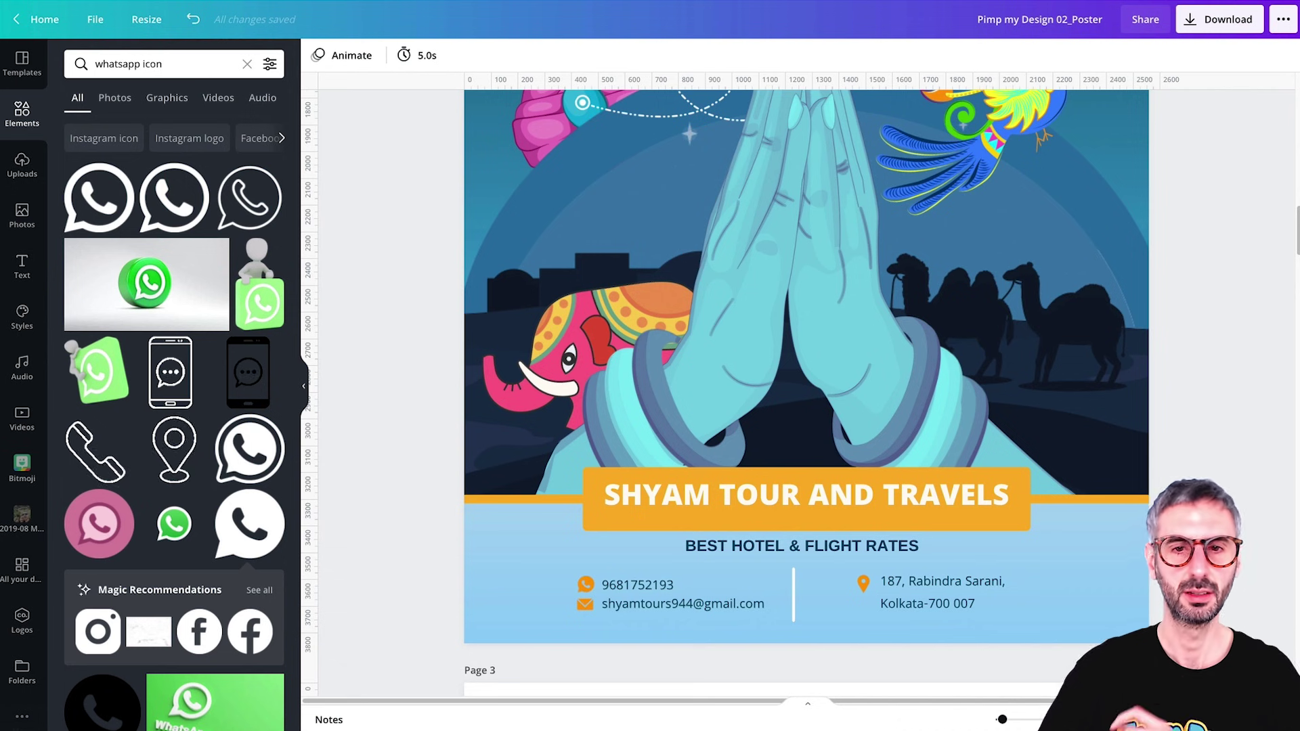
Centre the vertical divider horizontally on the page.
{"action": "left_click", "coordinate": [790, 613]}
{"action": "left_click", "coordinate": [1103, 55]}
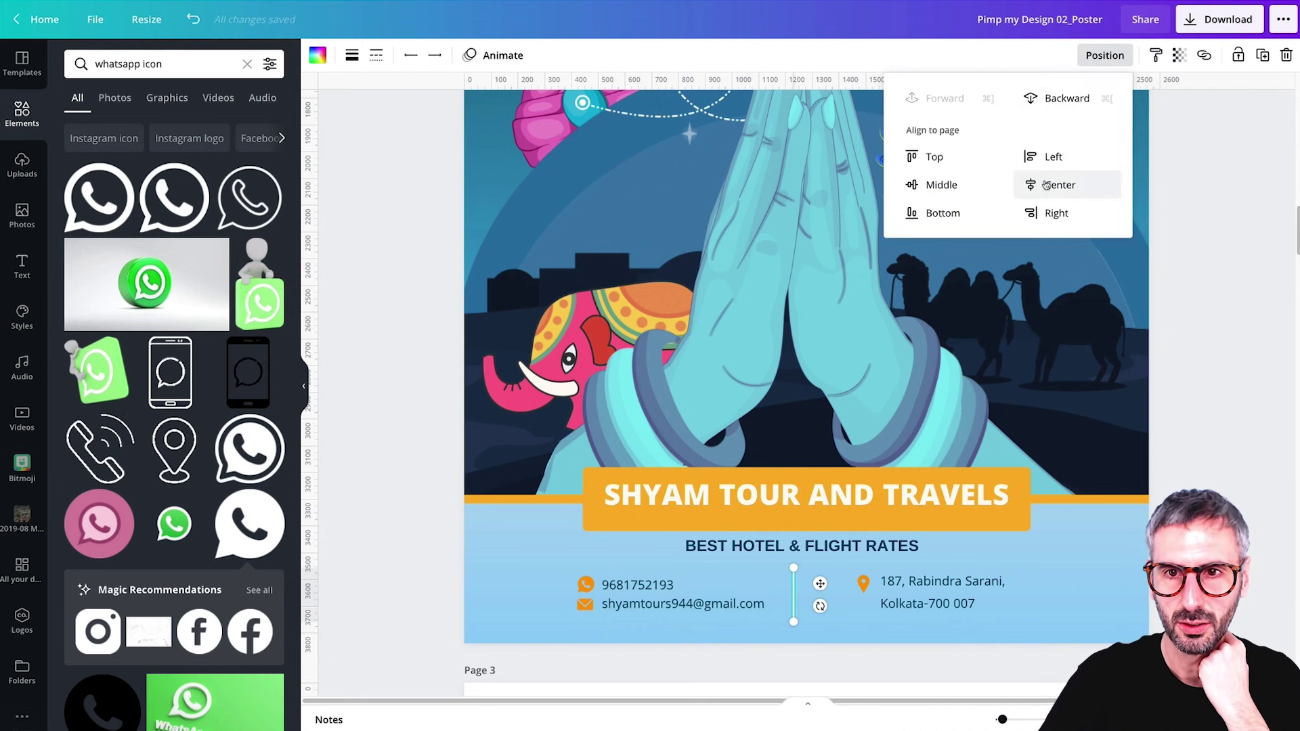
{"action": "left_click", "coordinate": [1046, 187]}
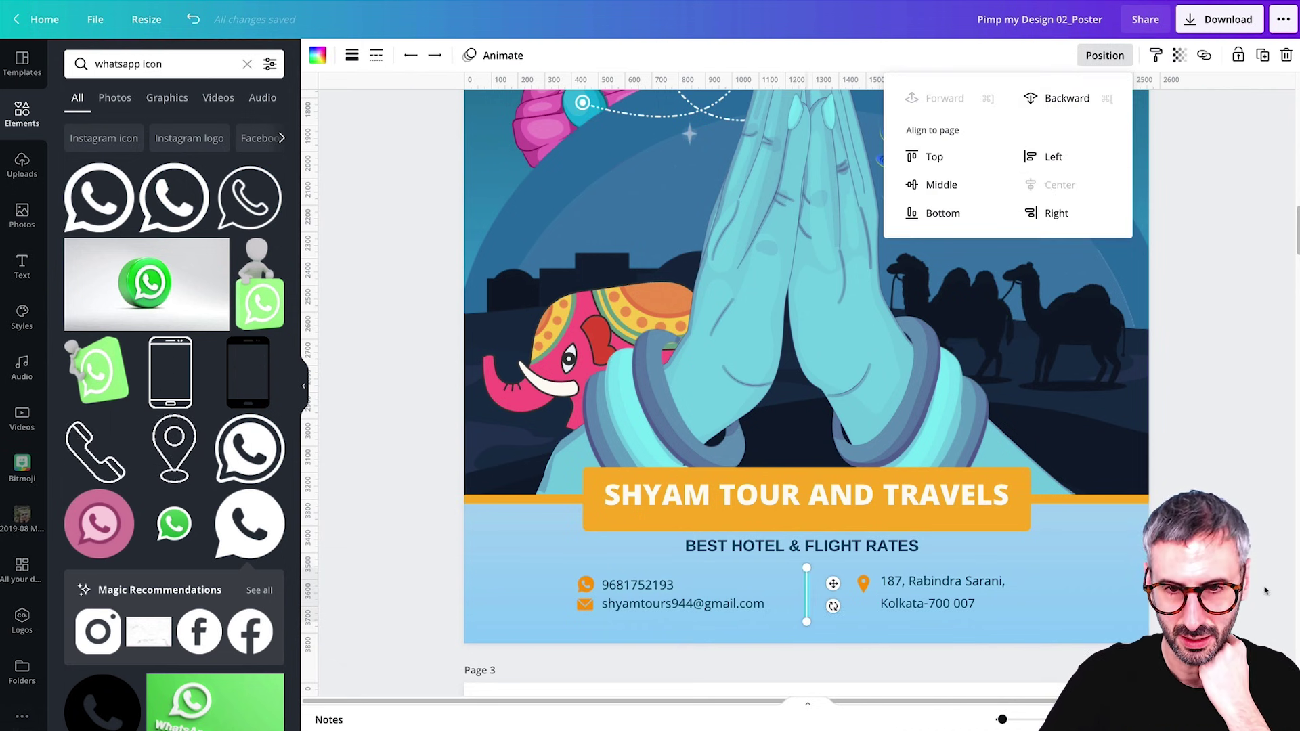
{"action": "key", "text": "Escape"}
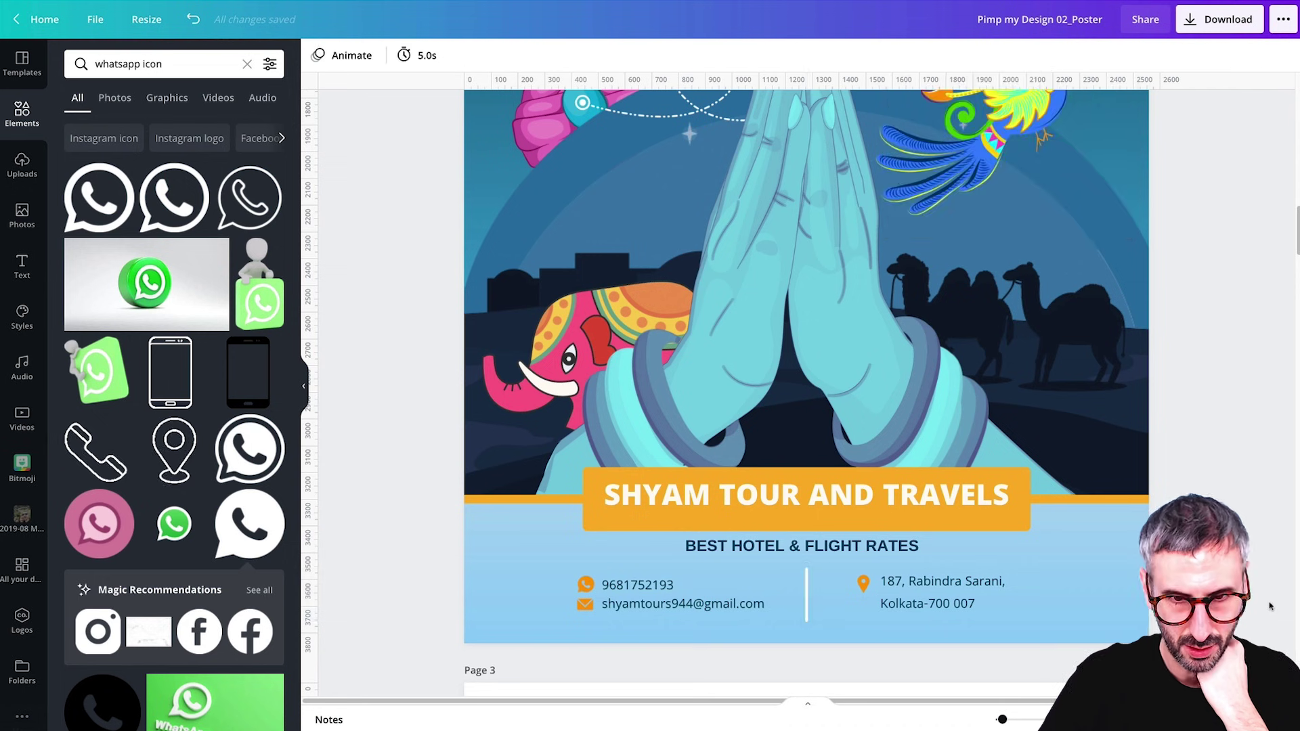
Group the address text with its pin icon and nudge the group slightly left.
{"action": "left_click", "coordinate": [884, 593]}
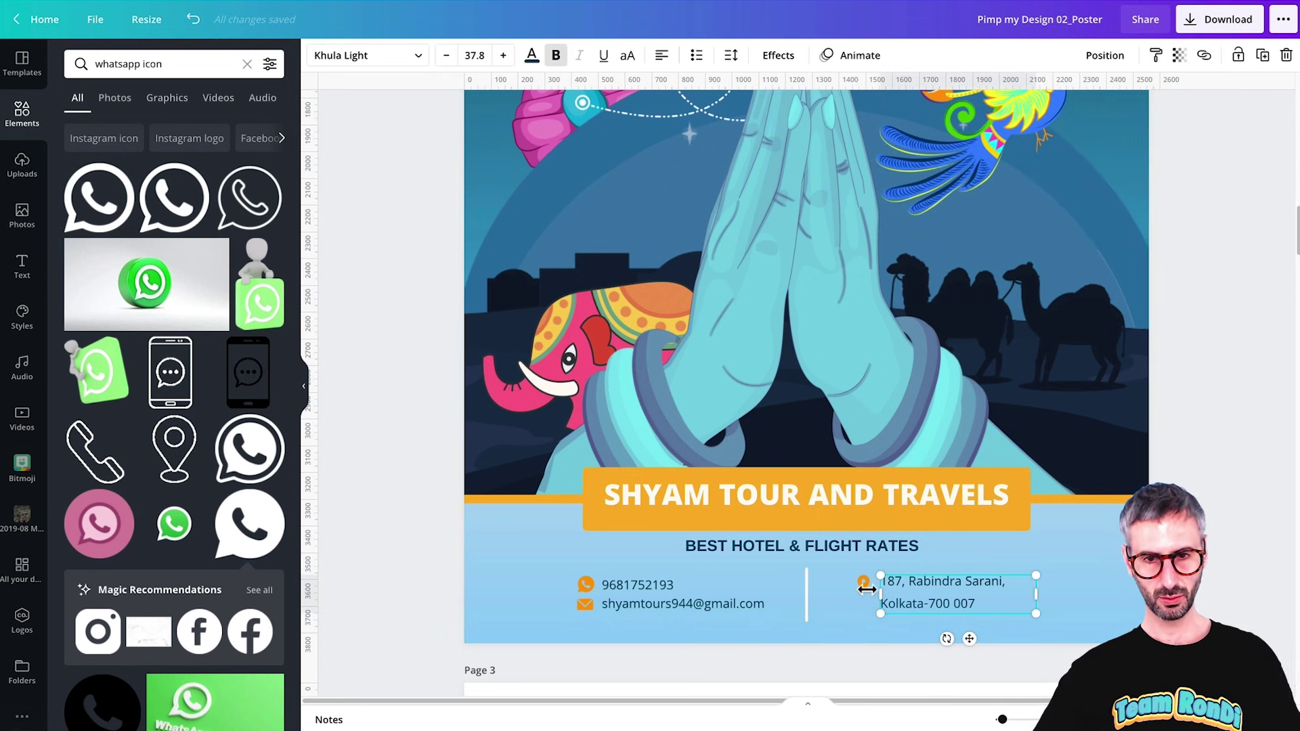
{"action": "left_click_drag", "start_coordinate": [866, 583], "coordinate": [950, 413]}
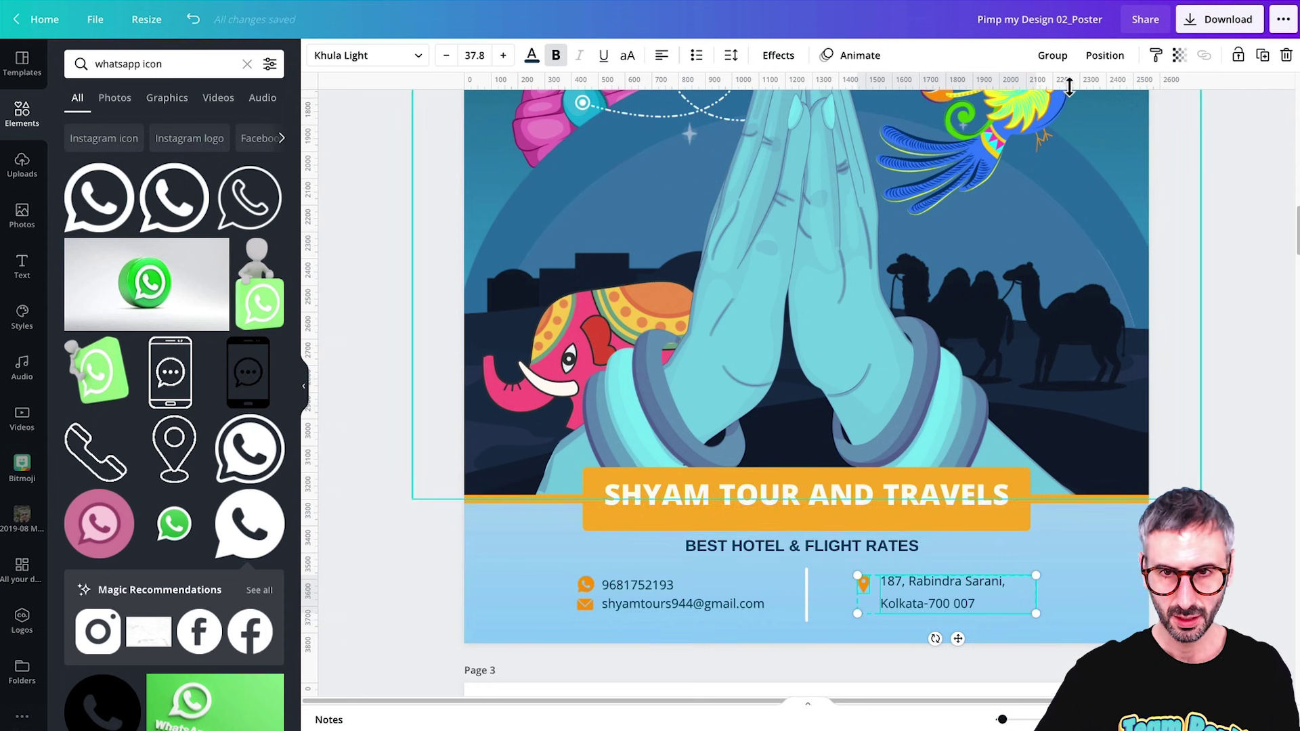
{"action": "left_click", "coordinate": [1052, 54]}
{"action": "left_click_drag", "start_coordinate": [905, 596], "coordinate": [902, 596]}
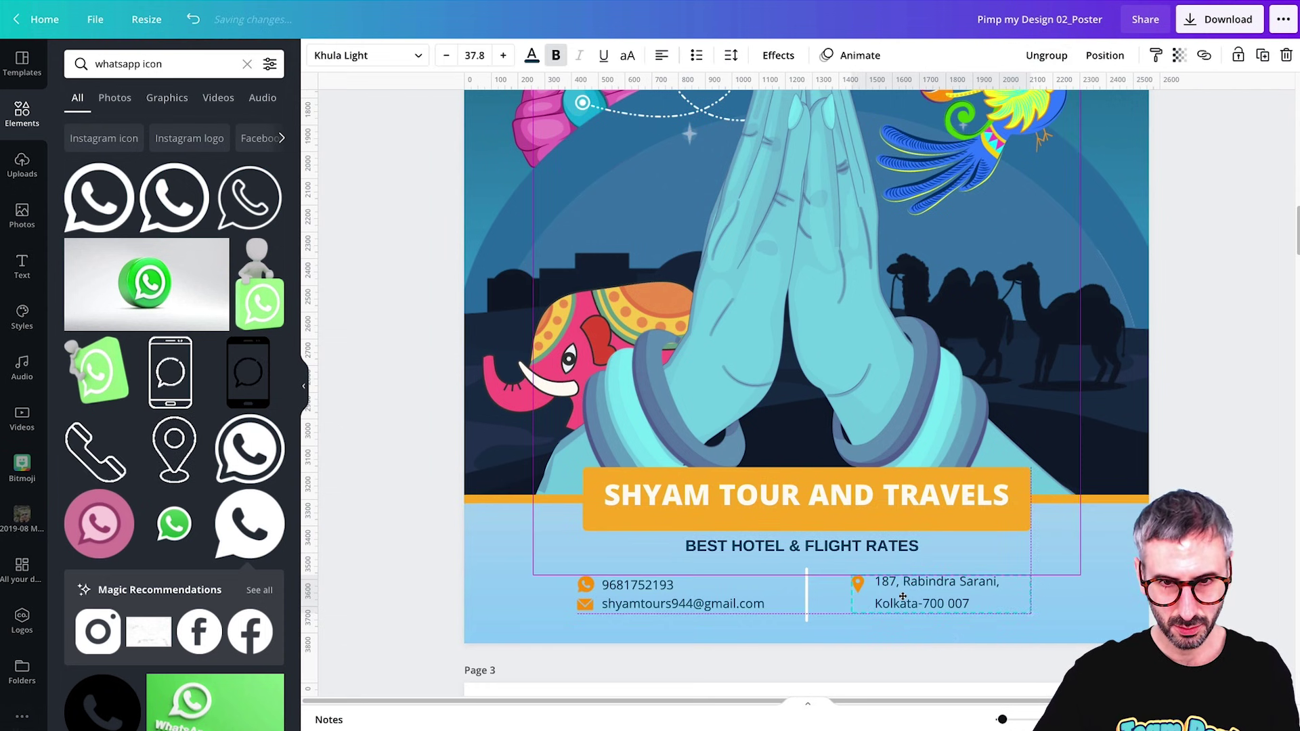
{"action": "left_click", "coordinate": [1219, 599]}
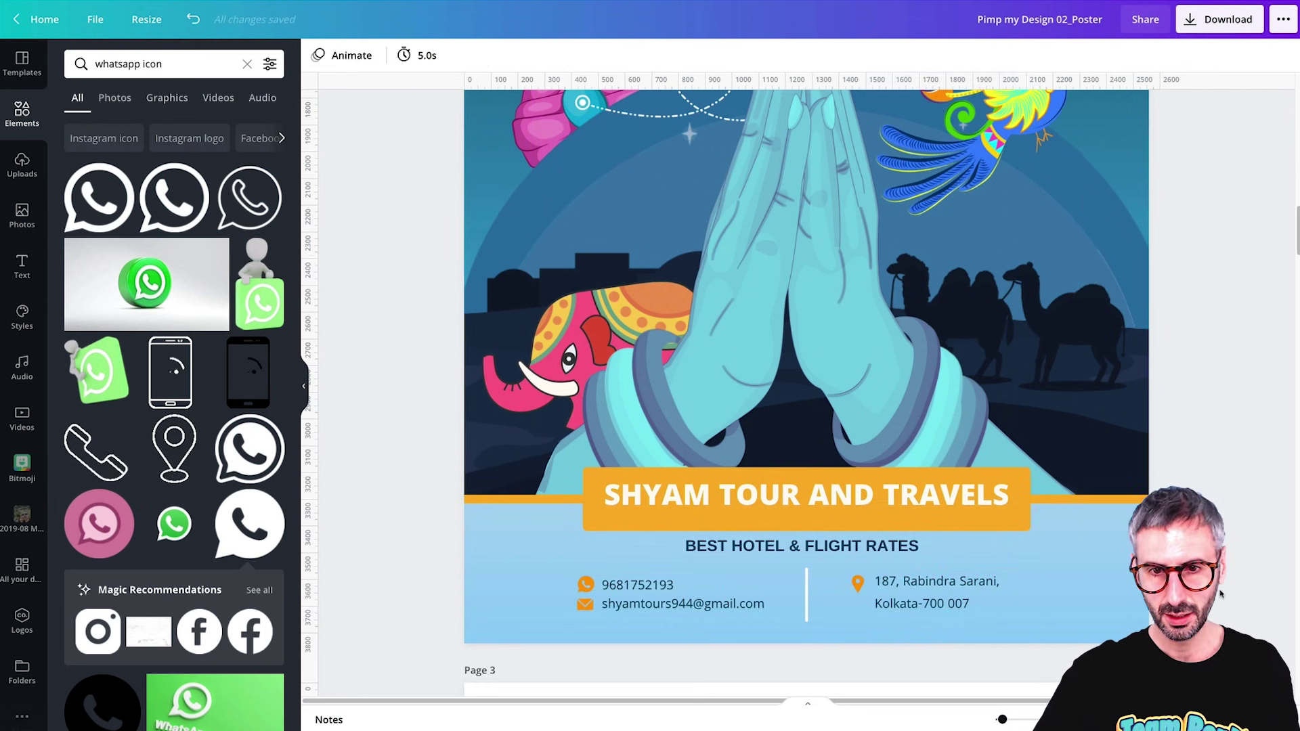
Move the BEST HOTEL & FLIGHT RATES line slightly up toward the SHYAM TOUR AND TRAVELS banner.
{"action": "scroll", "coordinate": [1219, 599], "scroll_direction": "down", "scroll_amount": 4}
{"action": "scroll", "coordinate": [1219, 599], "scroll_direction": "up", "scroll_amount": 5}
{"action": "scroll", "coordinate": [770, 443], "scroll_direction": "down", "scroll_amount": 3}
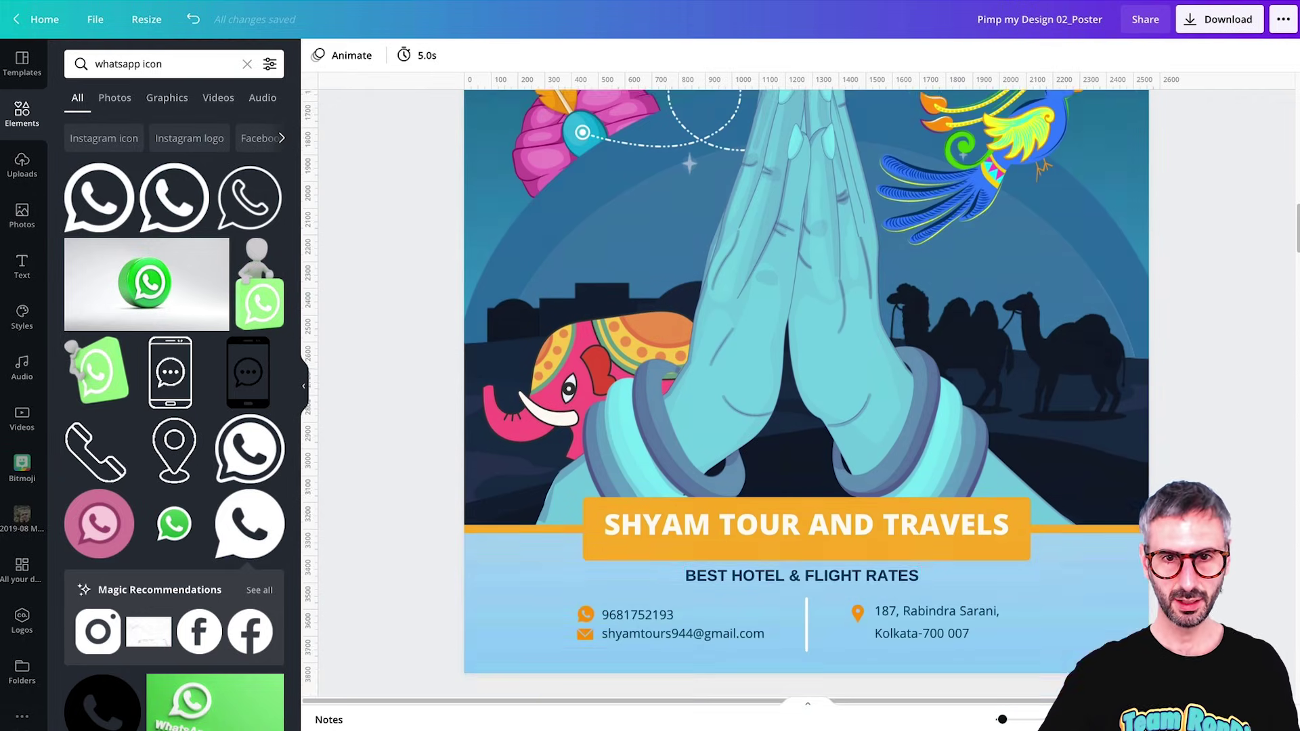
{"action": "mouse_move", "coordinate": [771, 443]}
{"action": "left_mouse_down"}
{"action": "mouse_move", "coordinate": [769, 426]}
{"action": "mouse_move", "coordinate": [774, 441]}
{"action": "left_mouse_up"}
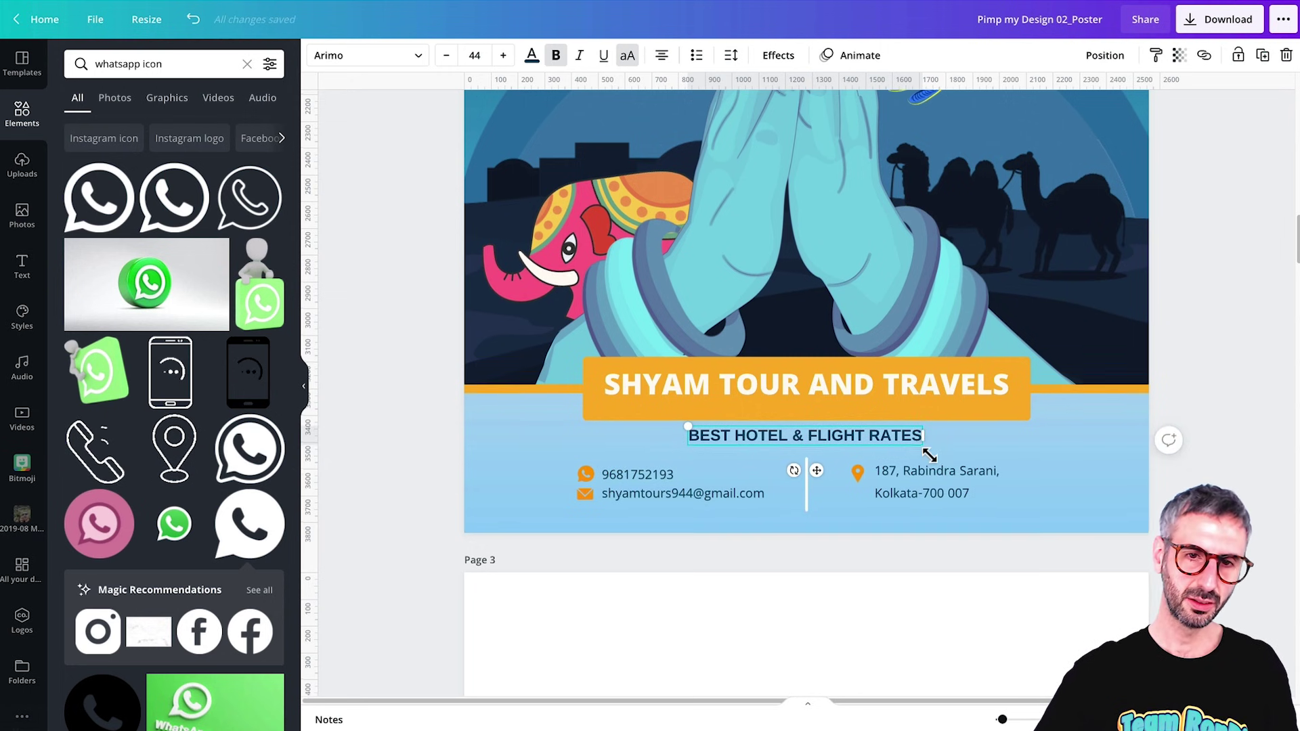
{"action": "scroll", "coordinate": [928, 456], "scroll_direction": "up", "scroll_amount": 2}
{"action": "left_click", "coordinate": [811, 505]}
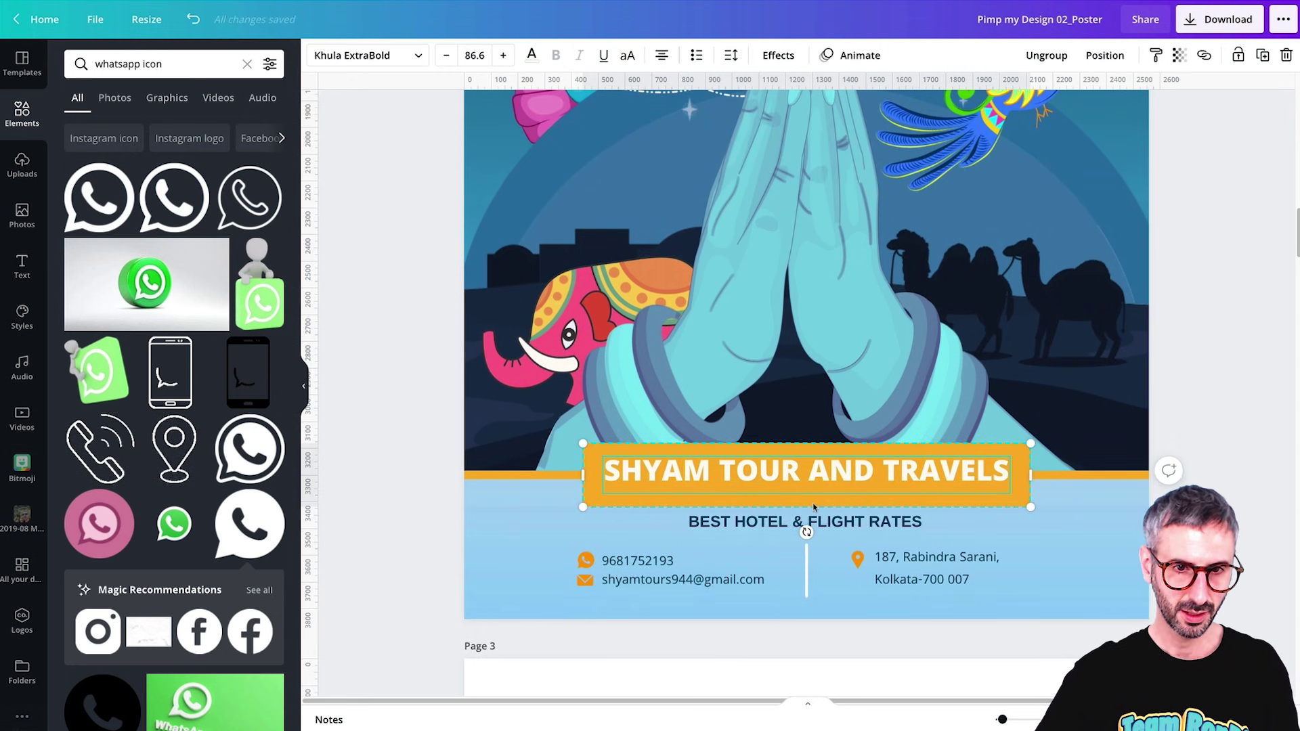
{"action": "left_click", "coordinate": [967, 492]}
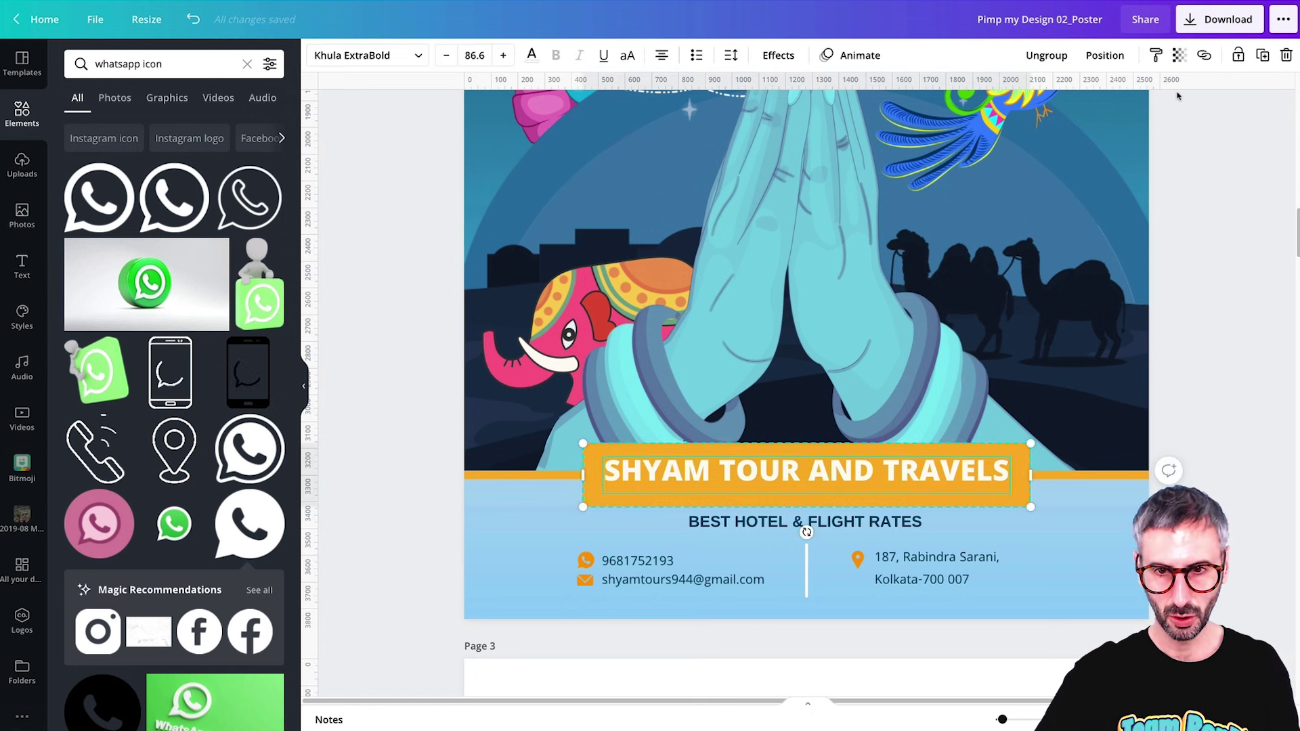
Duplicate the orange banner rectangle, shrink it over the tagline, and send it behind the text.
{"action": "key", "text": "Delete"}
{"action": "left_click_drag", "start_coordinate": [967, 506], "coordinate": [922, 523]}
{"action": "left_click", "coordinate": [1125, 59]}
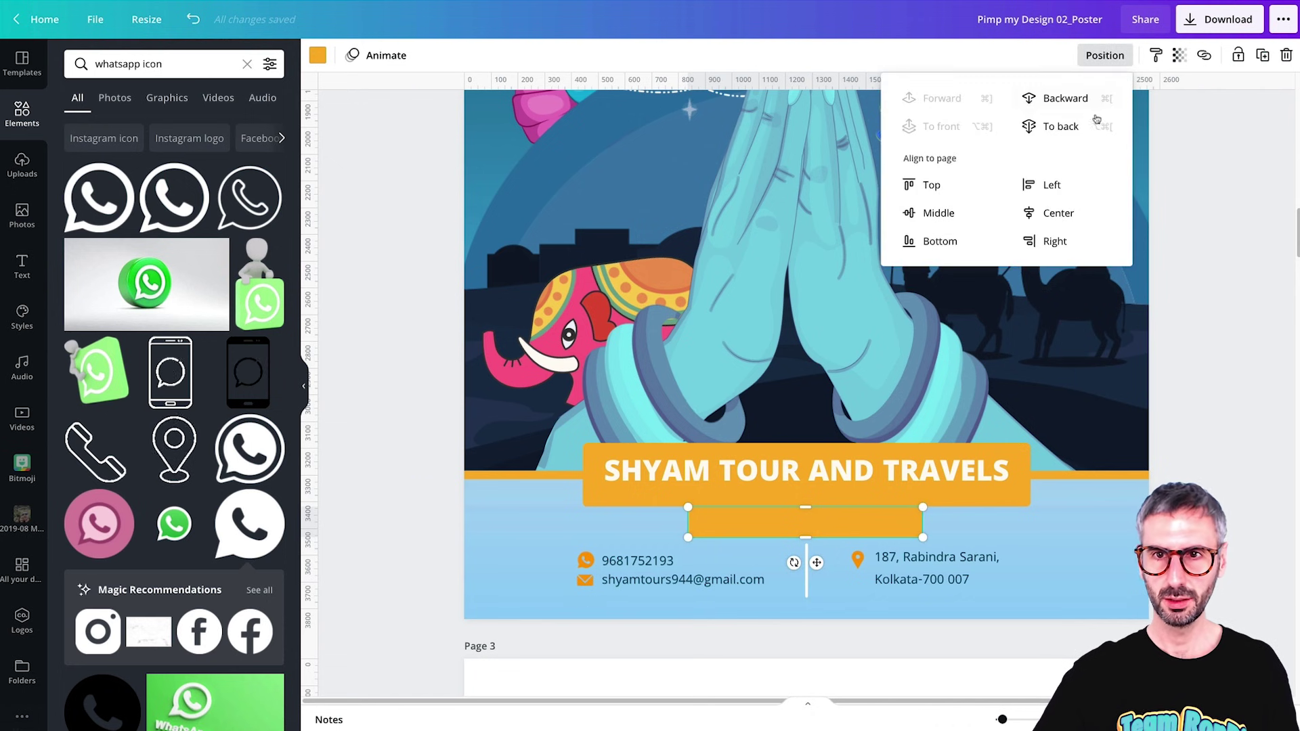
{"action": "left_click", "coordinate": [1063, 99]}
{"action": "left_click_drag", "start_coordinate": [688, 522], "coordinate": [677, 522]}
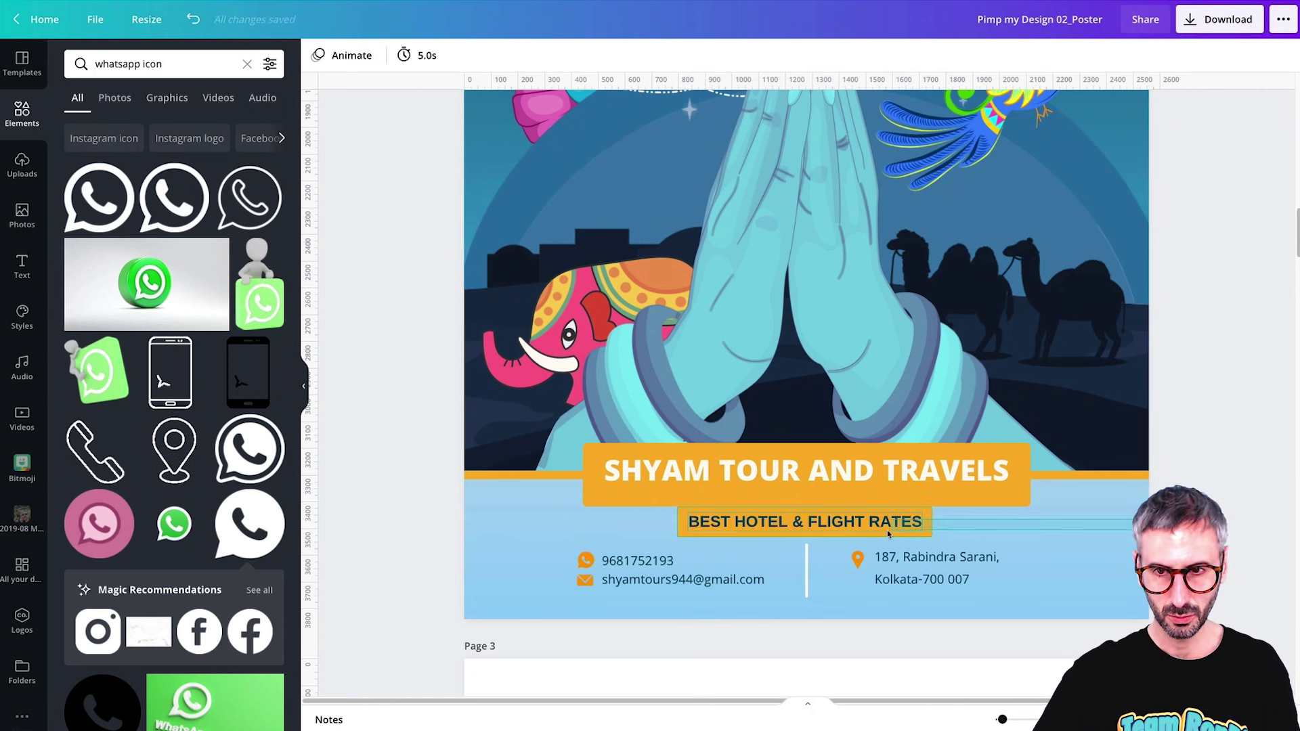
{"action": "left_click", "coordinate": [887, 530], "text": "shift"}
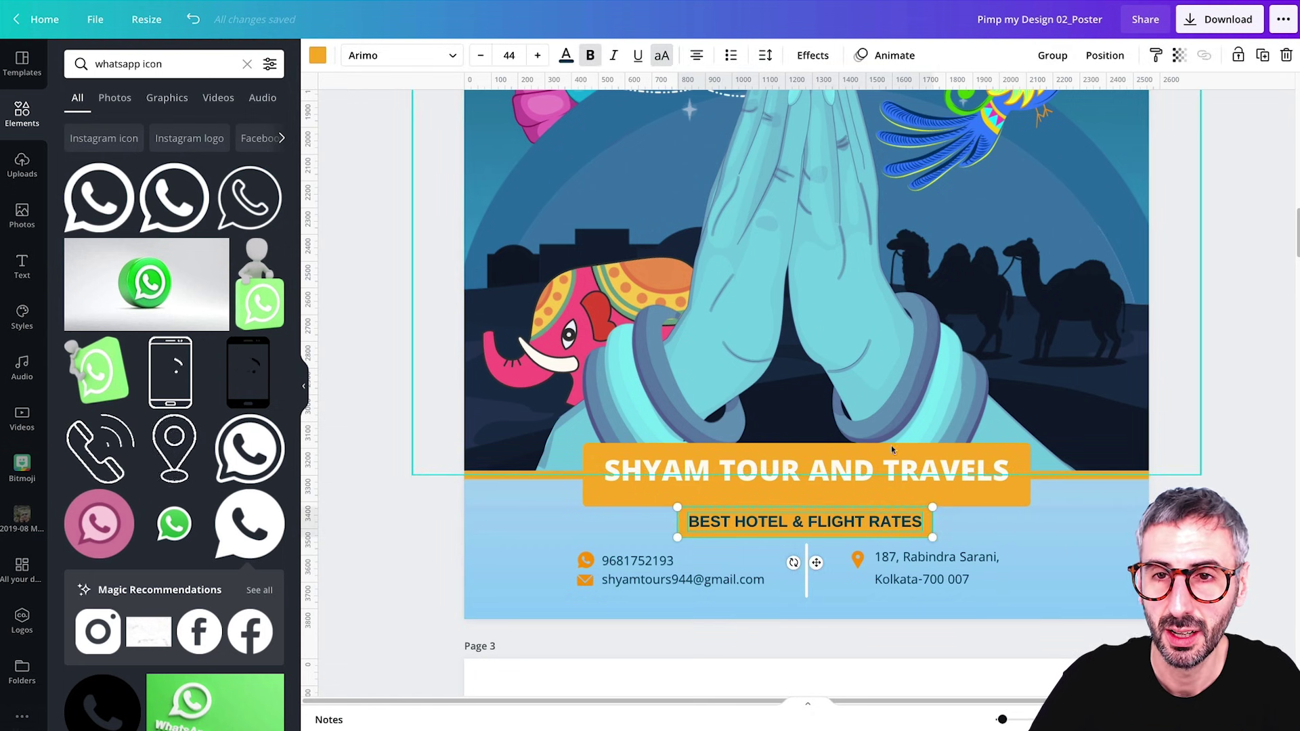
{"action": "key", "text": "Escape"}
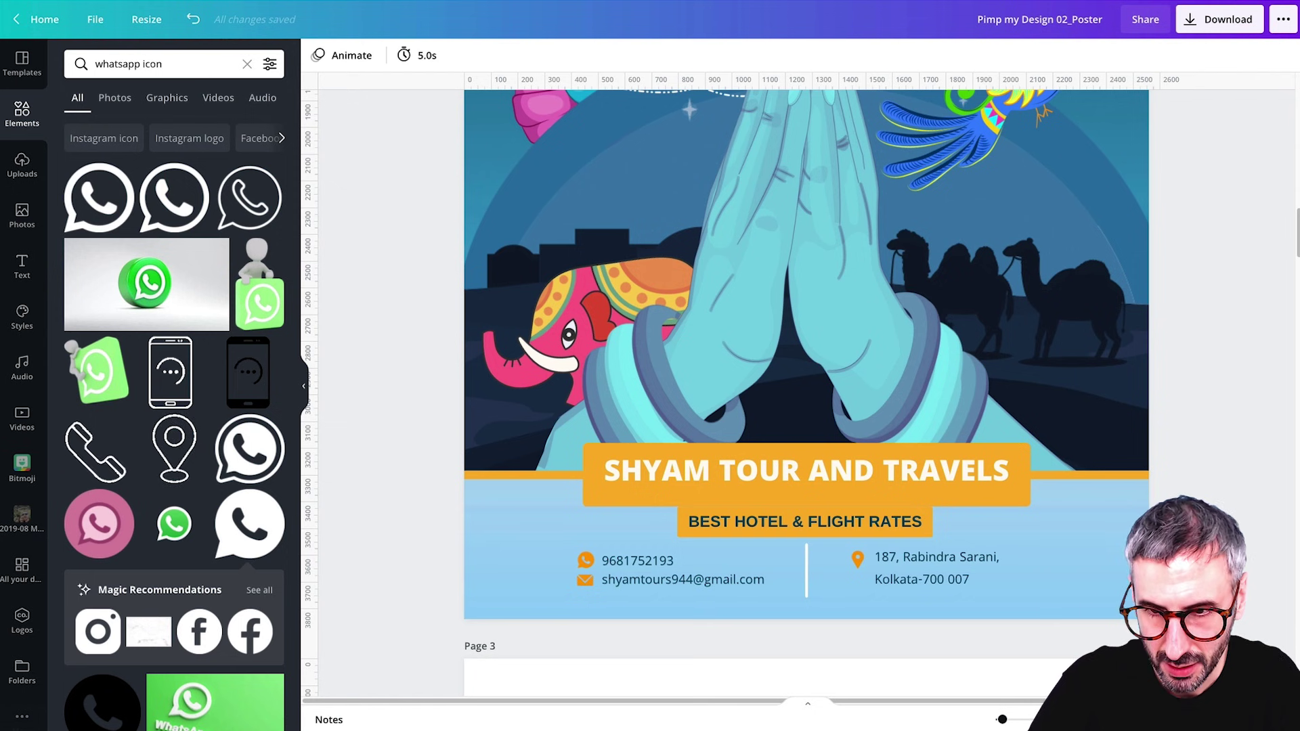
Group the tagline with its box and make the box white.
{"action": "left_click", "coordinate": [842, 527]}
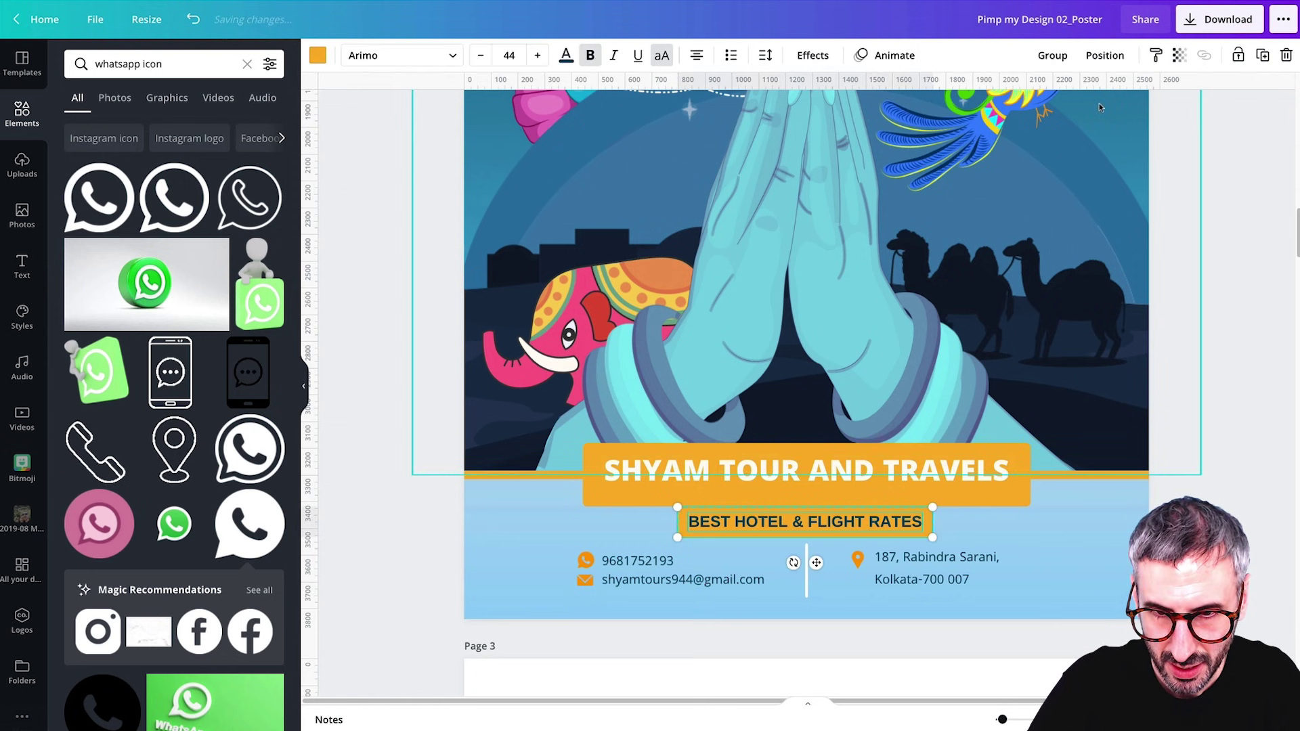
{"action": "left_click", "coordinate": [1110, 57]}
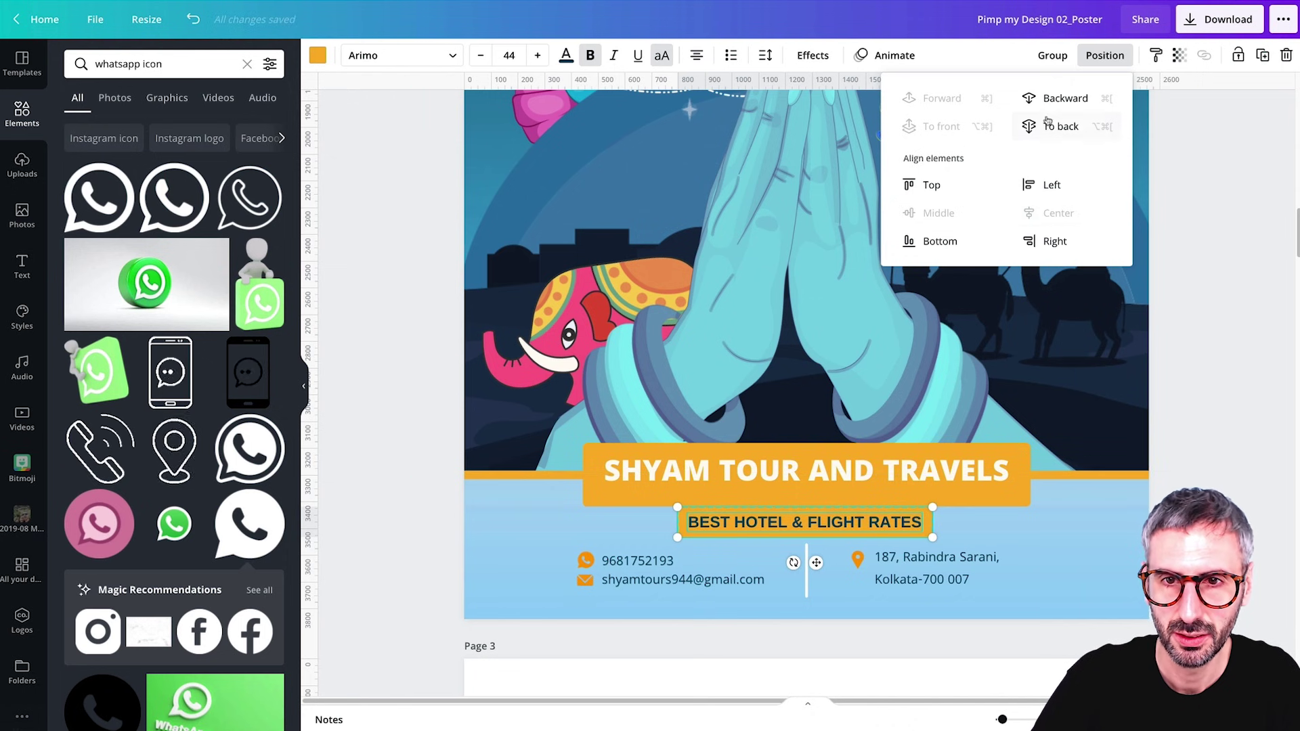
{"action": "left_click", "coordinate": [1243, 302]}
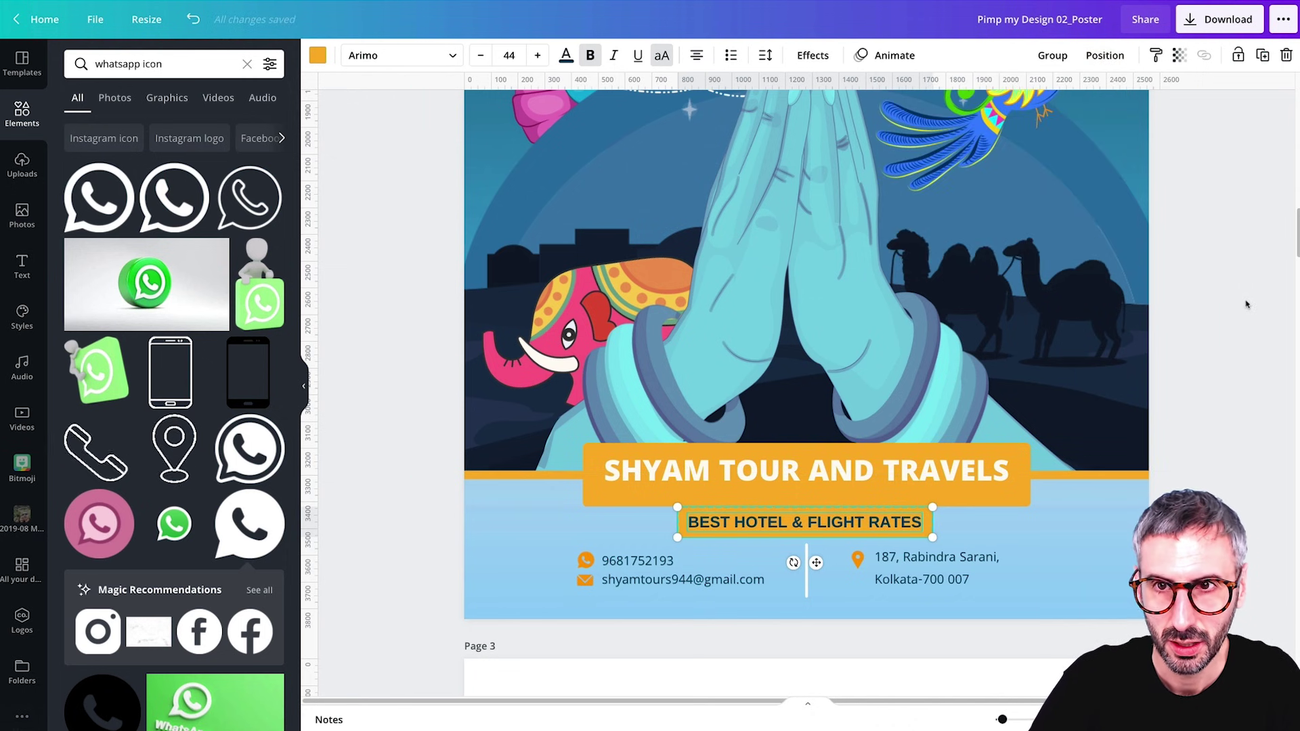
{"action": "left_click", "coordinate": [1052, 55]}
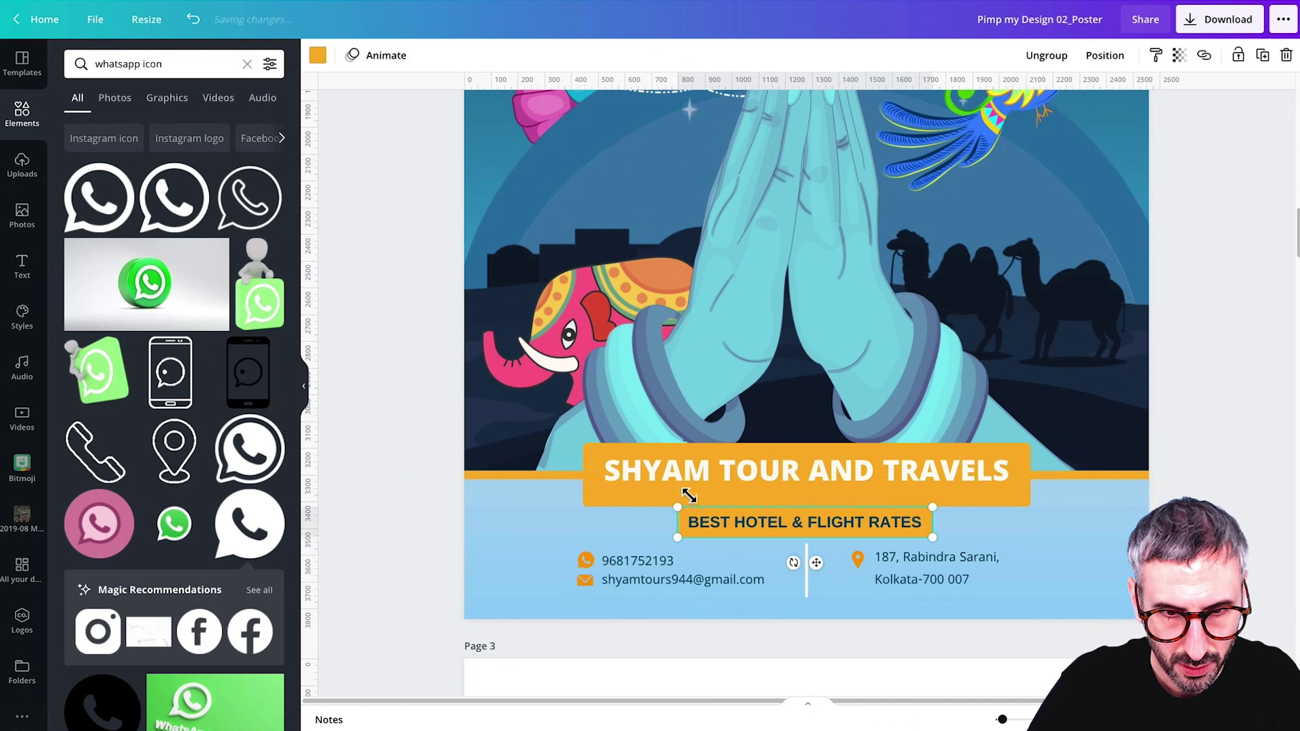
{"action": "left_click", "coordinate": [318, 56]}
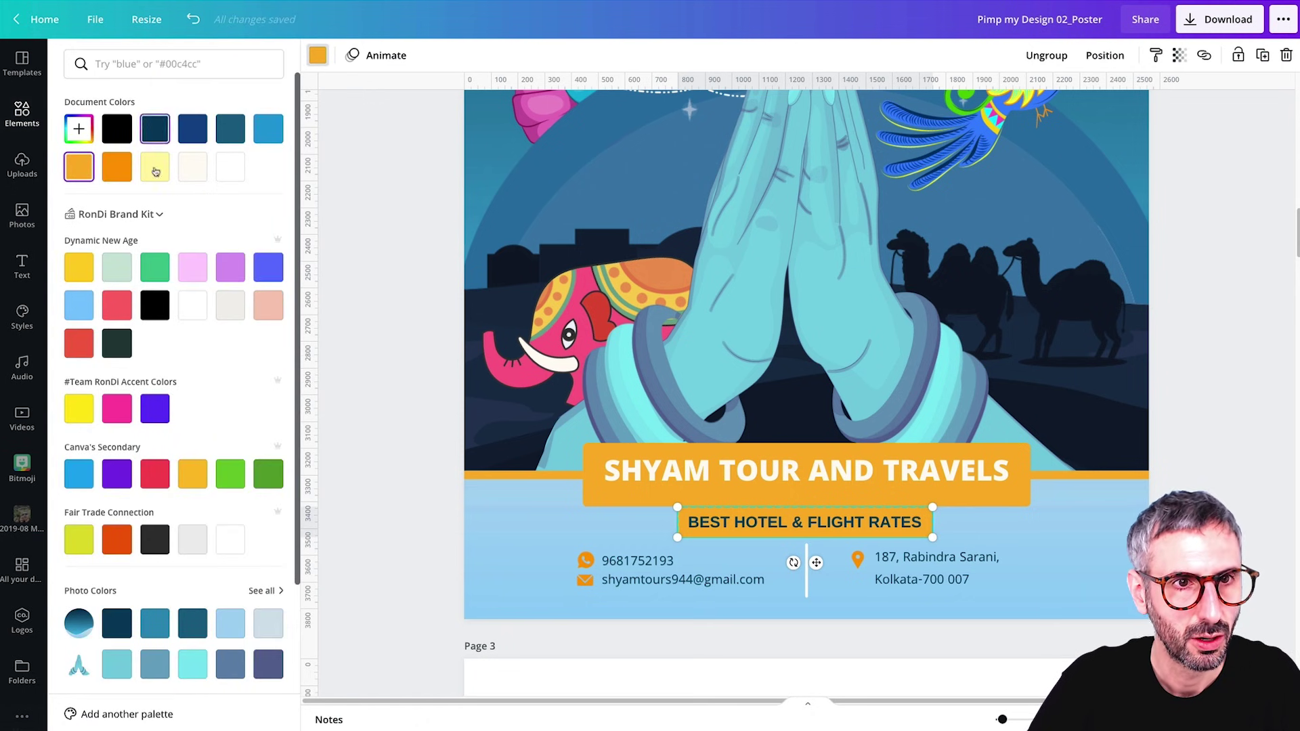
{"action": "left_click", "coordinate": [230, 175]}
{"action": "left_click", "coordinate": [398, 455]}
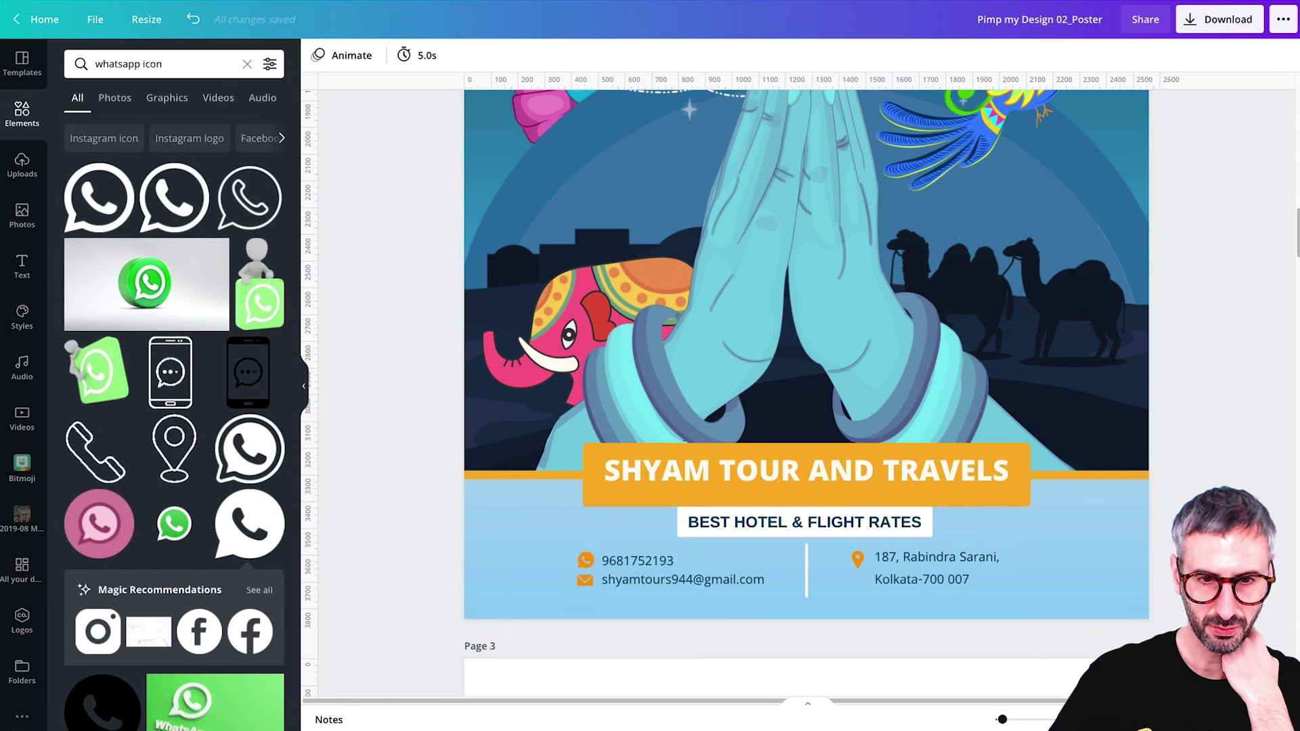
Nudge the boxed tagline up, centred under the title banner.
{"action": "left_click", "coordinate": [763, 522]}
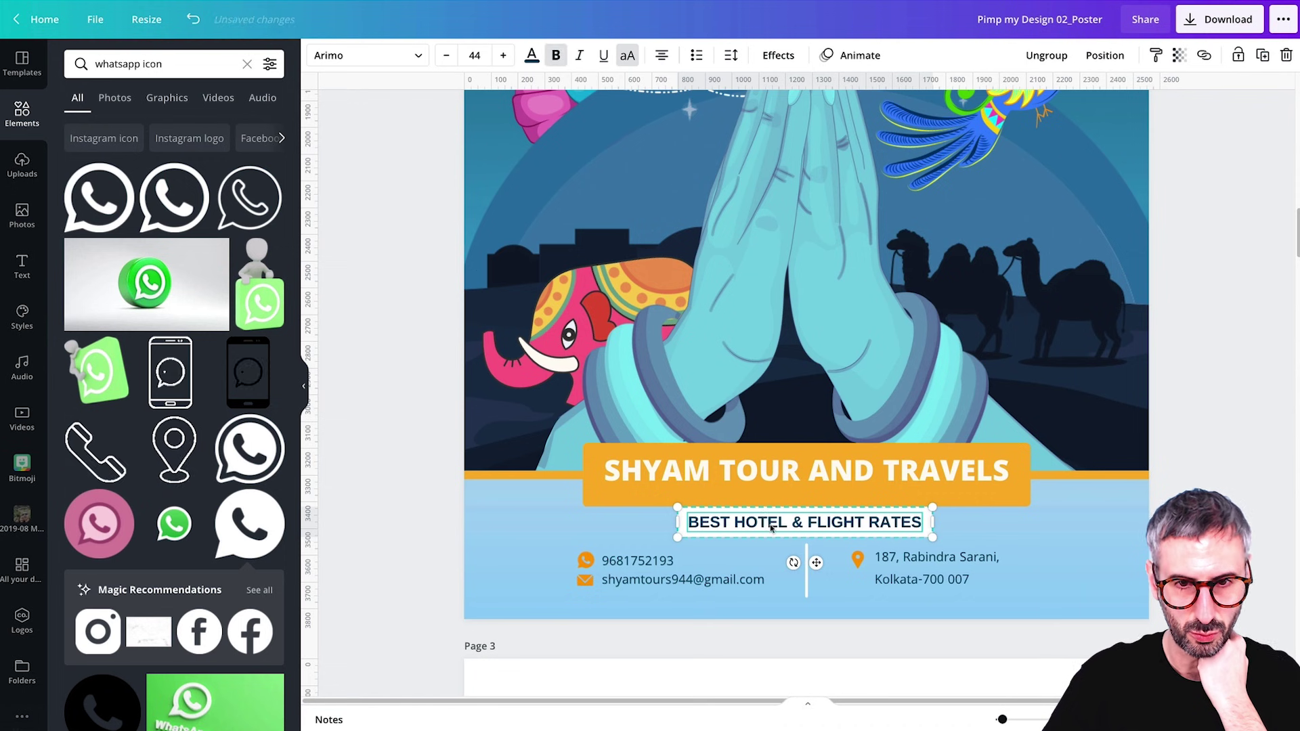
{"action": "left_click_drag", "start_coordinate": [771, 528], "coordinate": [773, 516]}
{"action": "left_click", "coordinate": [1167, 526]}
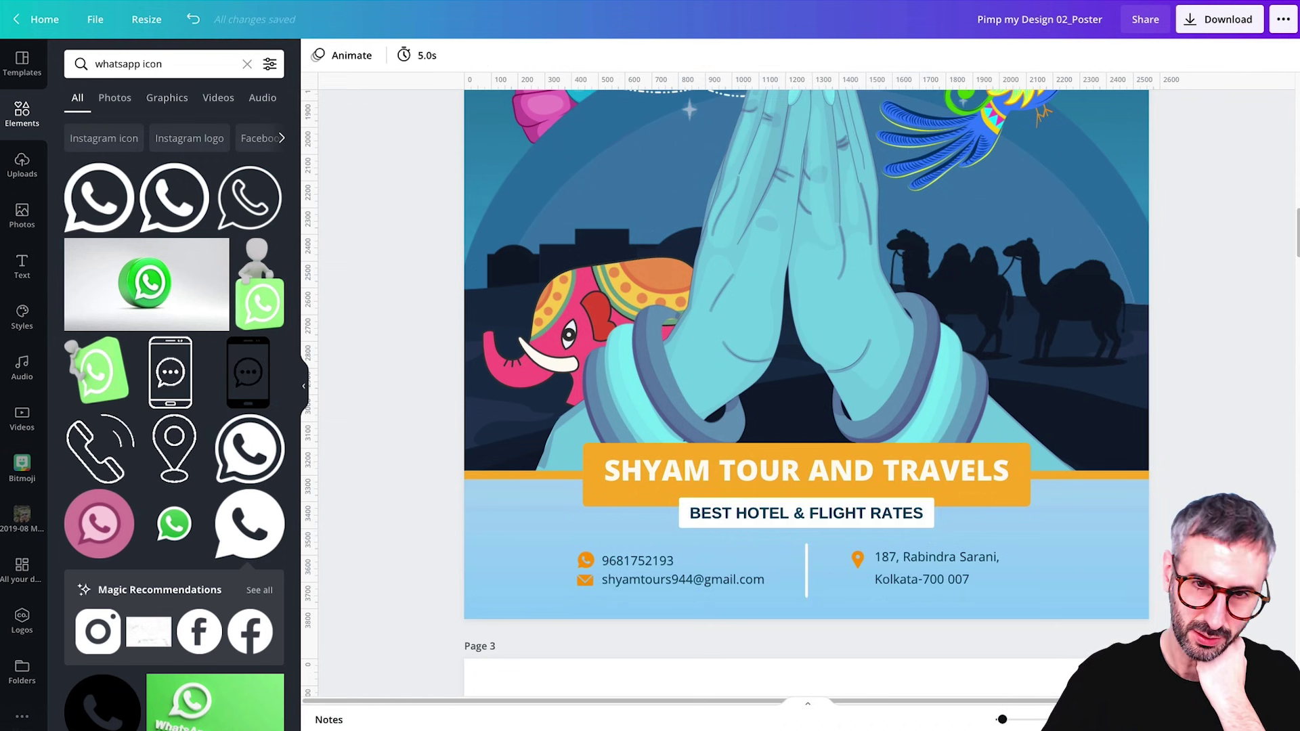
Fit the whole poster page in view, then scroll down to Page 3's blue footer band.
{"action": "scroll", "coordinate": [1167, 526], "scroll_direction": "down", "scroll_amount": 1}
{"action": "left_click", "coordinate": [1153, 719]}
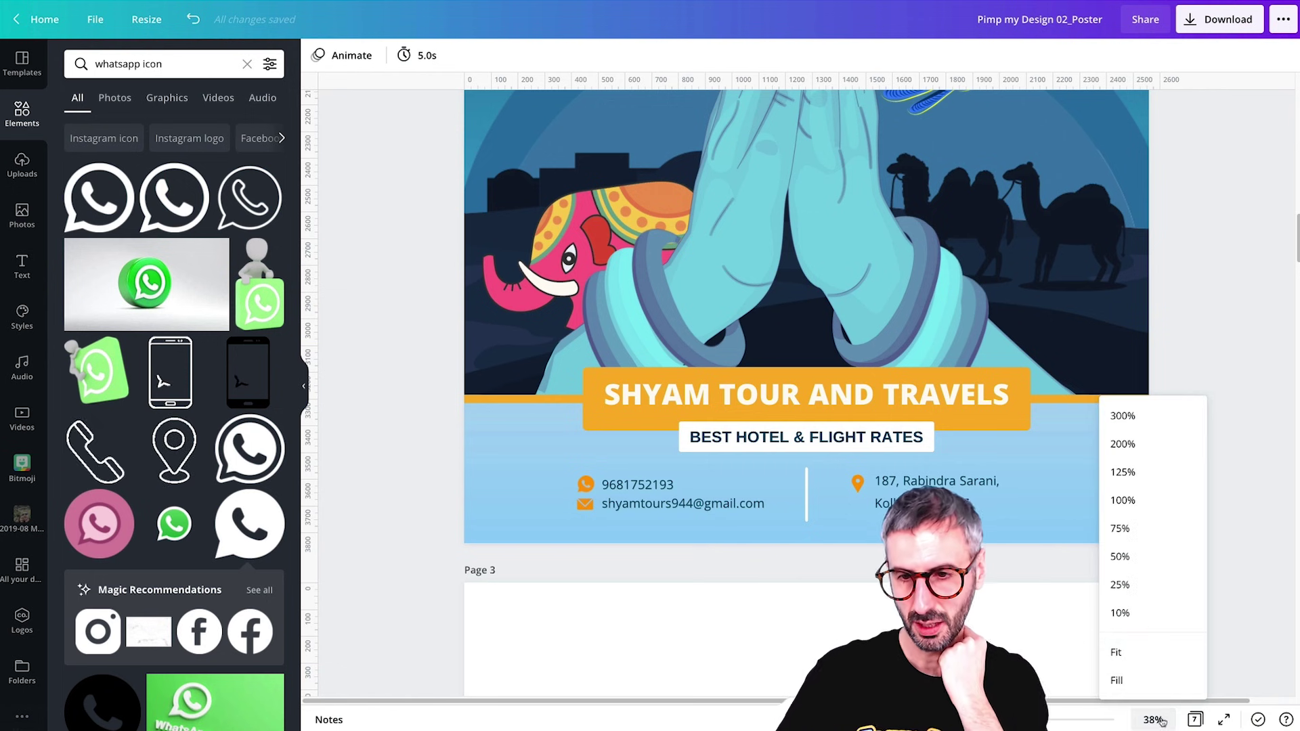
{"action": "left_click", "coordinate": [1149, 653]}
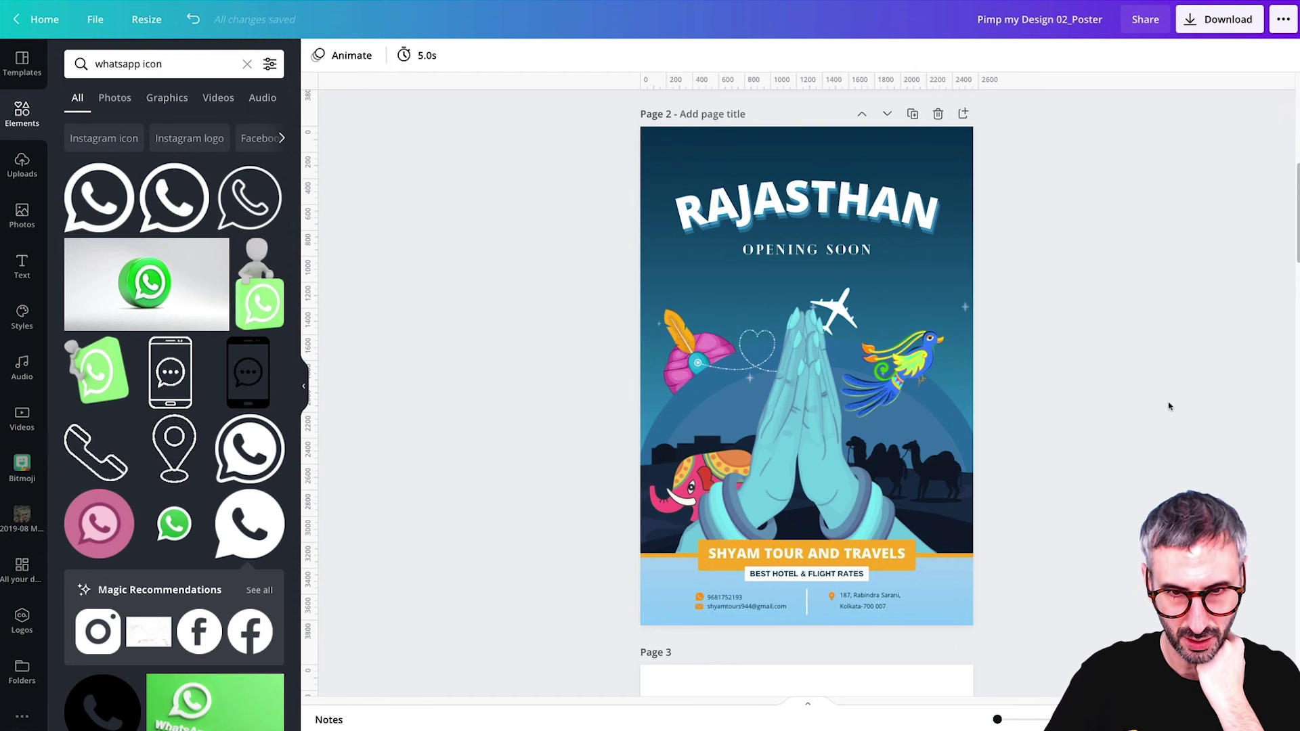
{"action": "scroll", "coordinate": [1255, 486], "scroll_direction": "down", "scroll_amount": 2}
{"action": "scroll", "coordinate": [1256, 487], "scroll_direction": "up", "scroll_amount": 2}
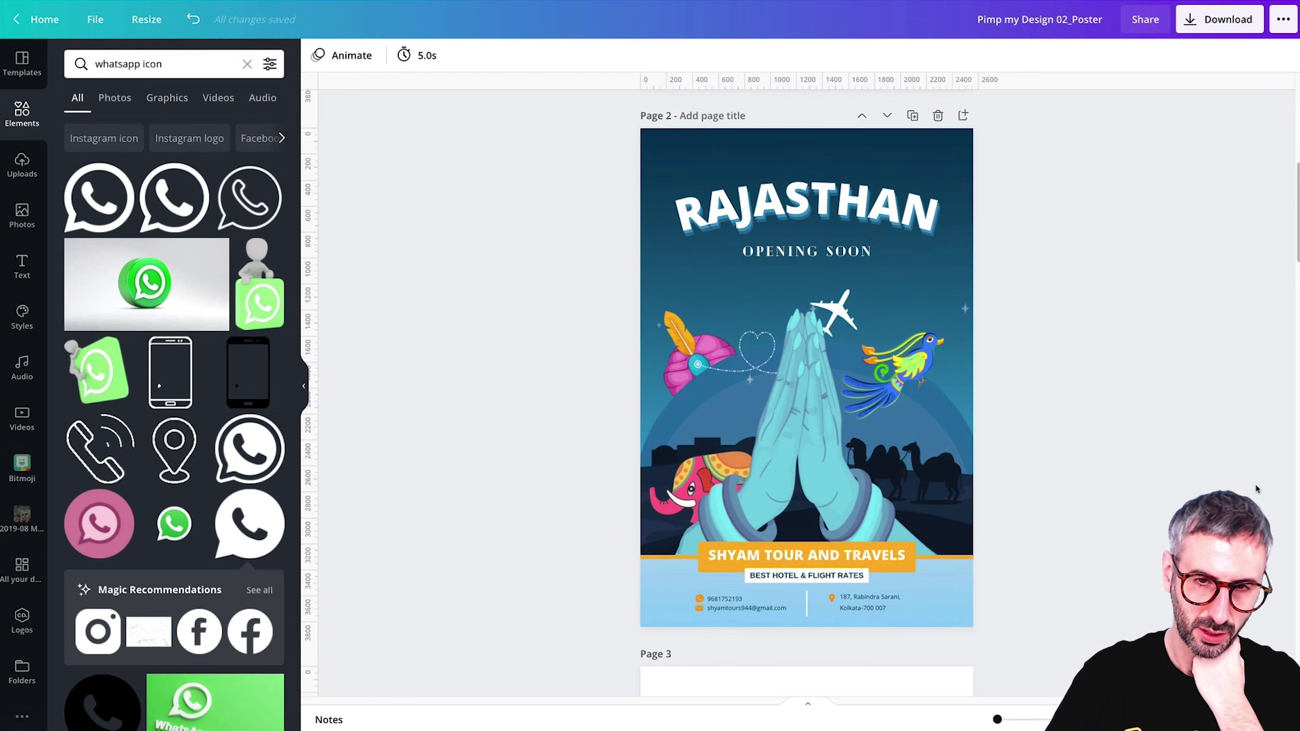
{"action": "scroll", "coordinate": [1255, 488], "scroll_direction": "down", "scroll_amount": 5}
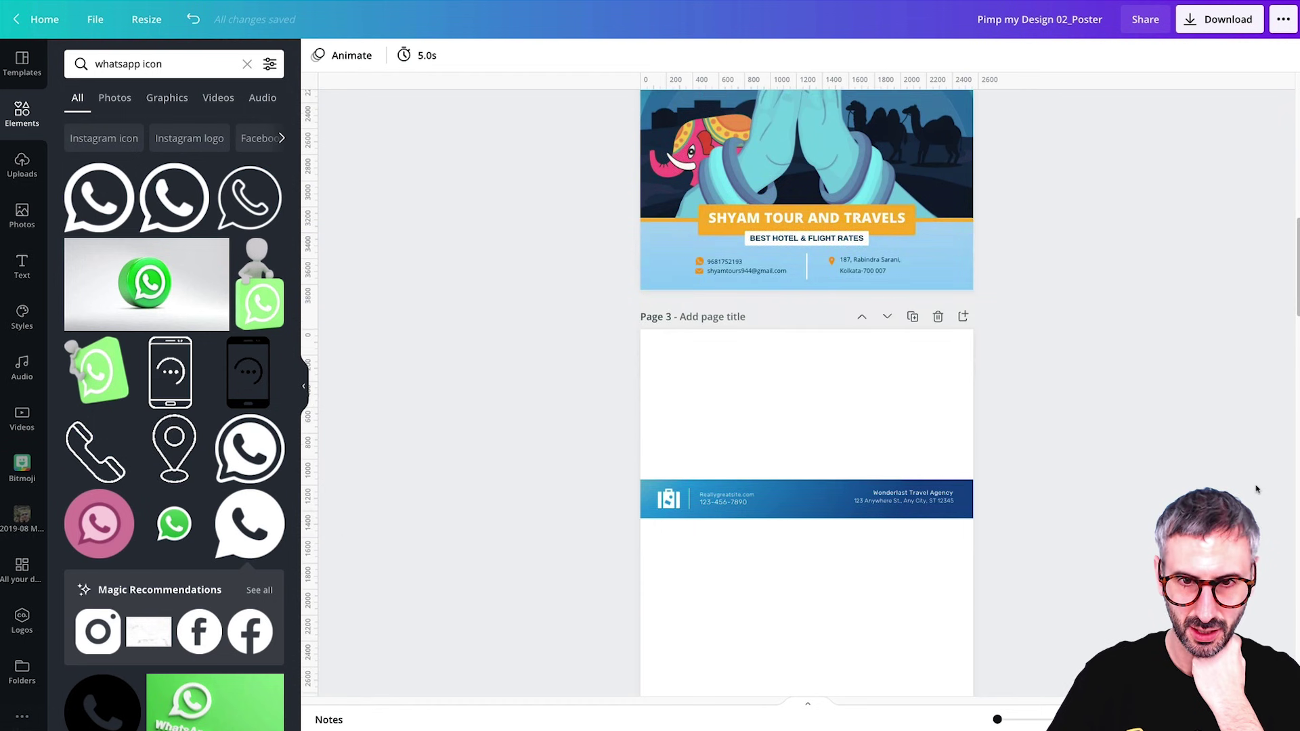
Move Page 3's luggage logo to the poster's bottom-right corner, tilt it to about -36° and enlarge it.
{"action": "left_click", "coordinate": [672, 505]}
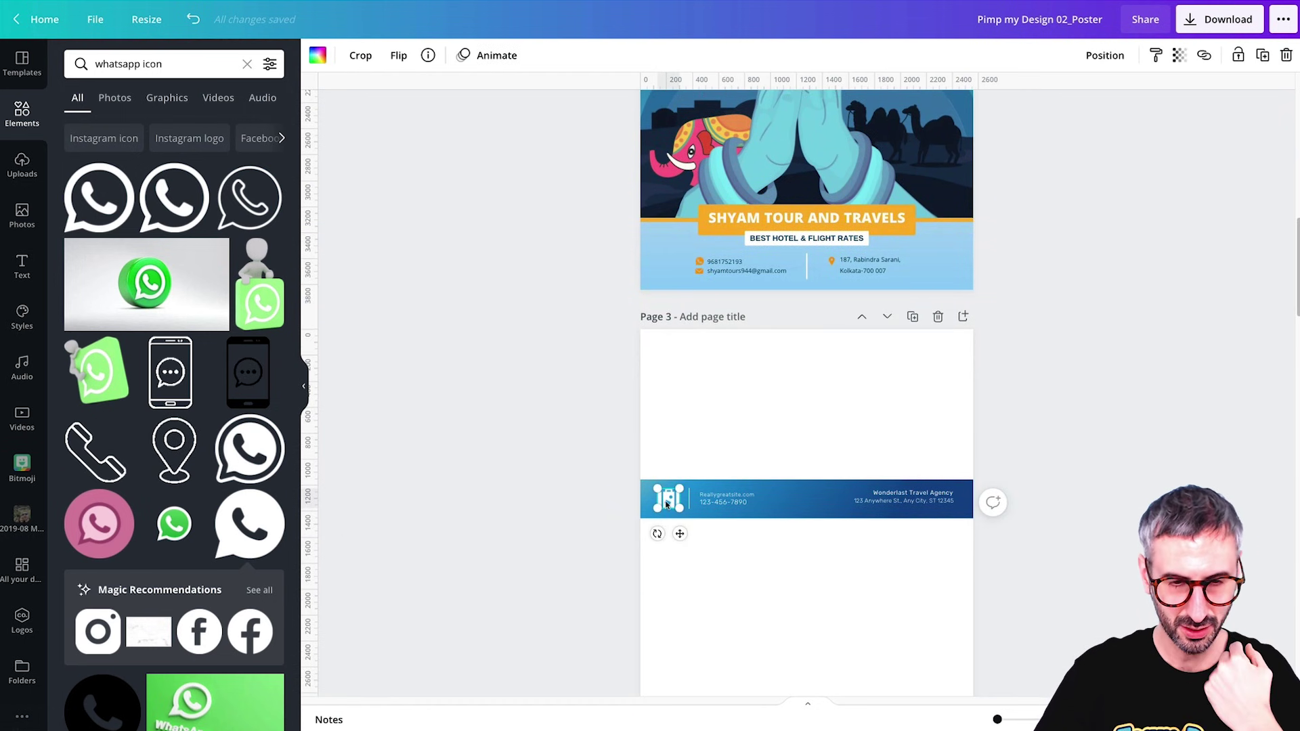
{"action": "scroll", "coordinate": [686, 520], "scroll_direction": "up", "scroll_amount": 2}
{"action": "scroll", "coordinate": [686, 520], "scroll_direction": "down", "scroll_amount": 1}
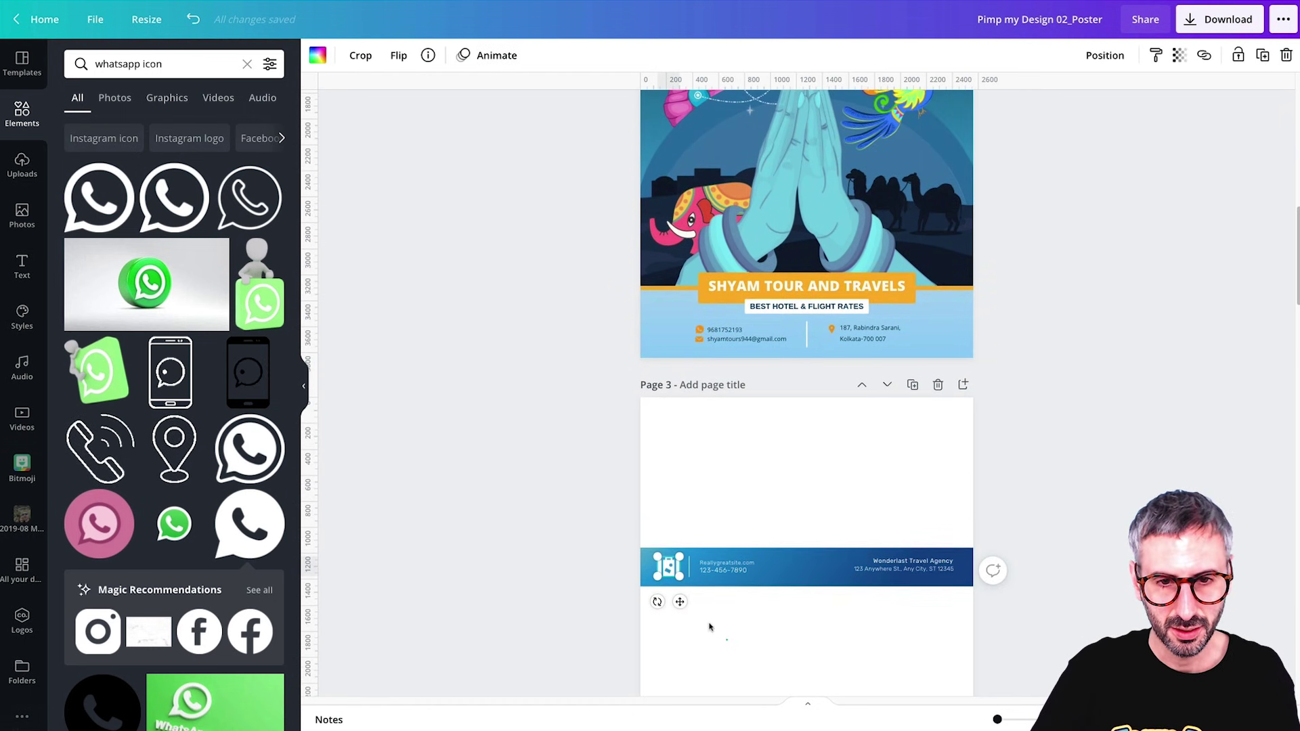
{"action": "left_click_drag", "start_coordinate": [668, 569], "coordinate": [940, 343]}
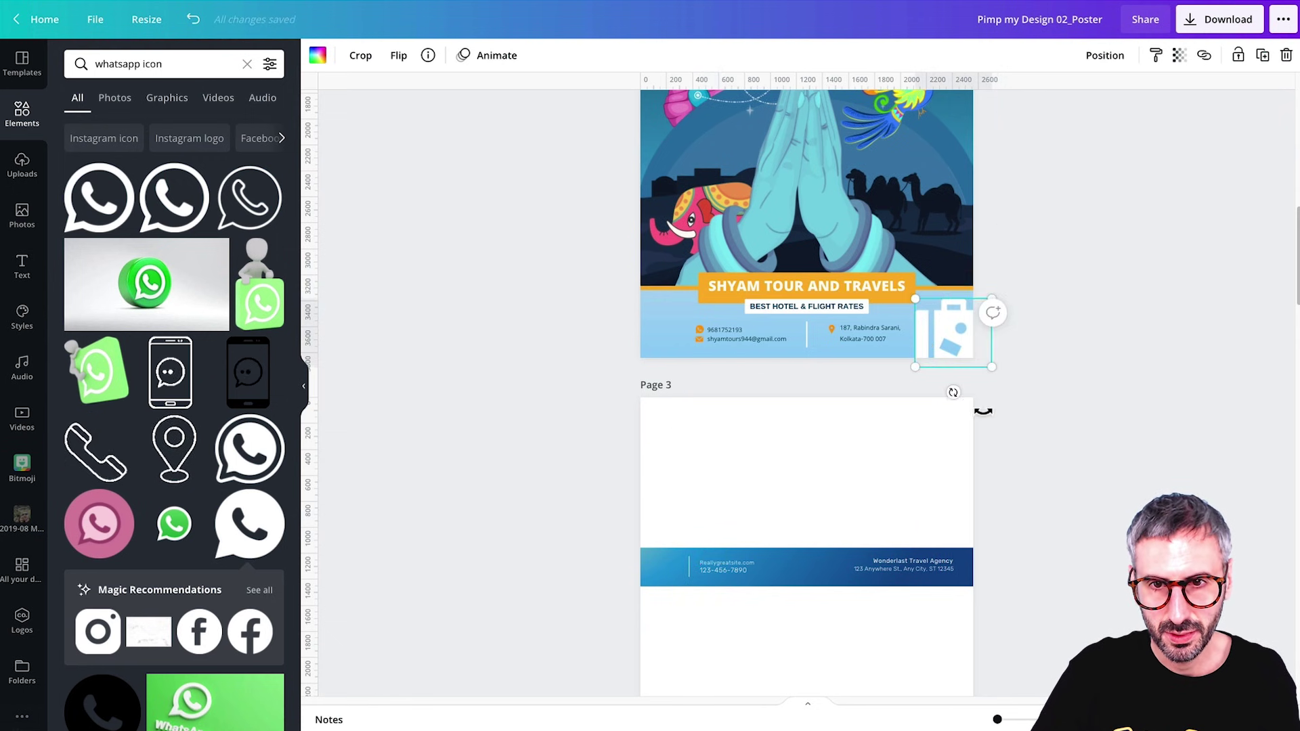
{"action": "left_click_drag", "start_coordinate": [955, 392], "coordinate": [1014, 416]}
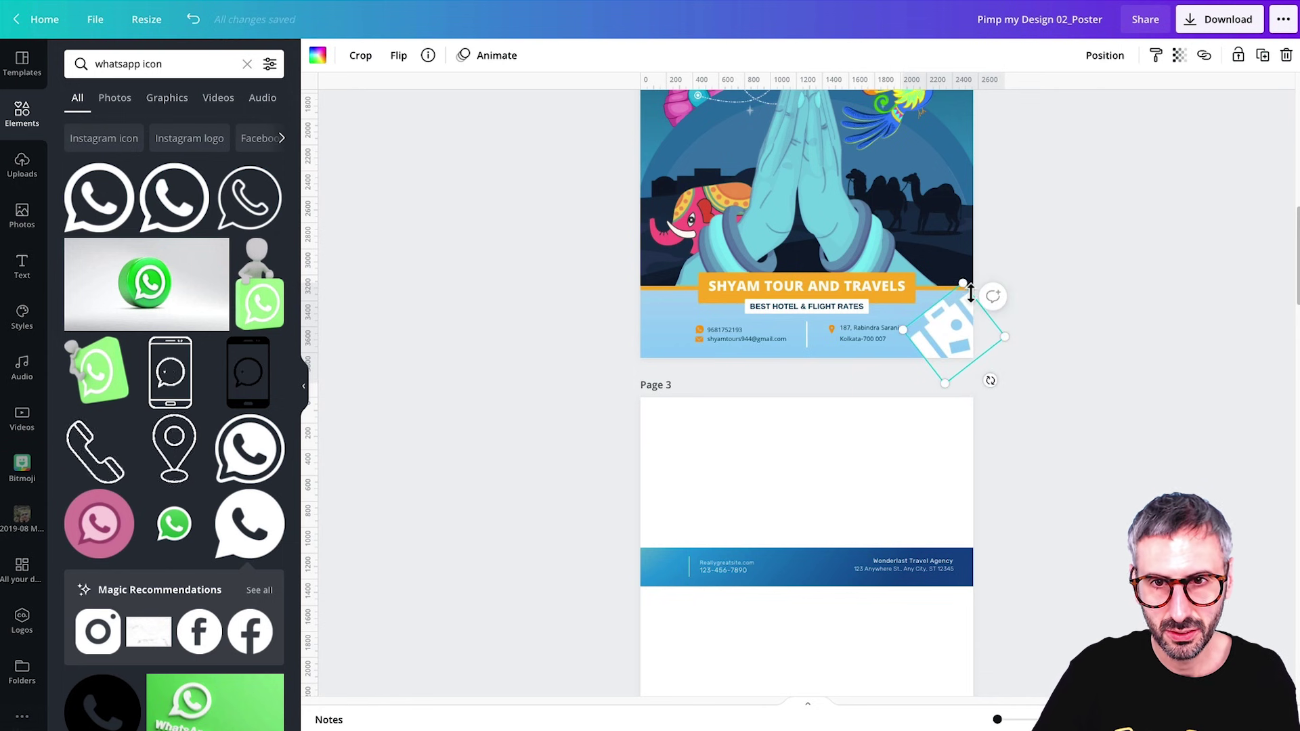
{"action": "left_click_drag", "start_coordinate": [970, 292], "coordinate": [975, 279]}
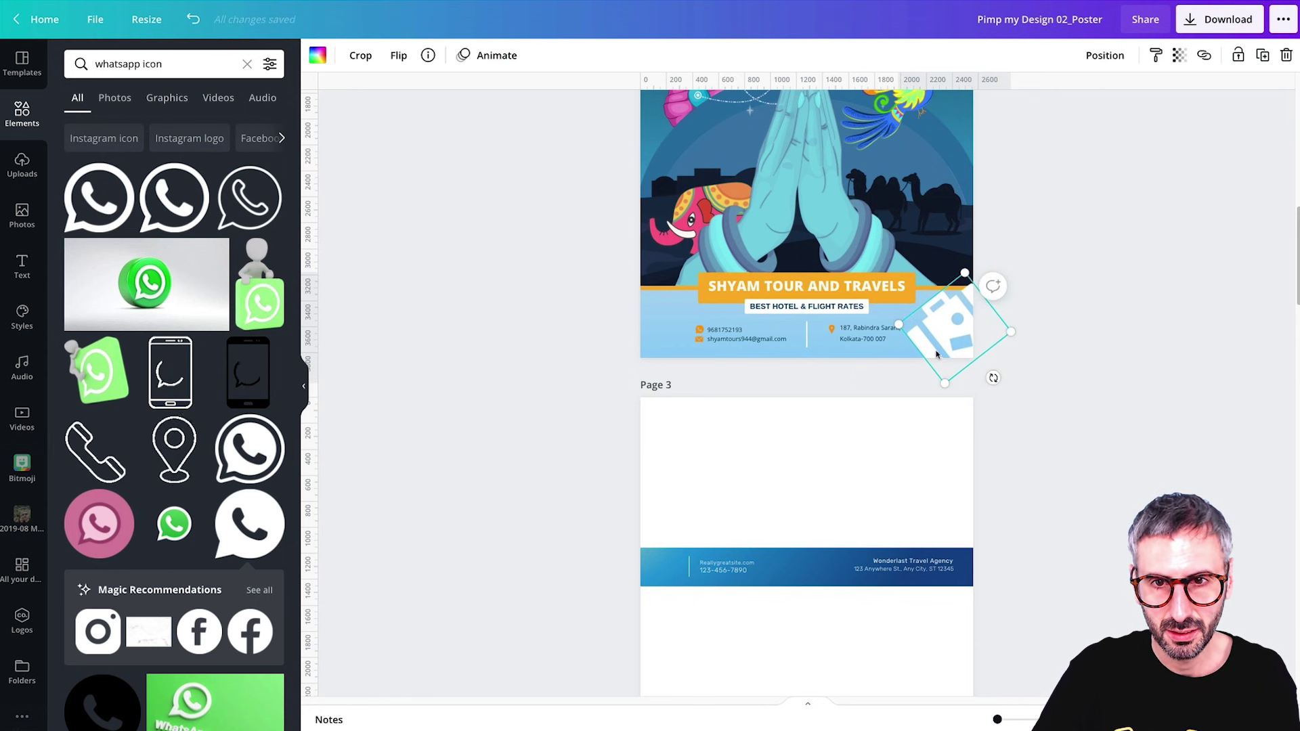
{"action": "left_click", "coordinate": [1062, 421]}
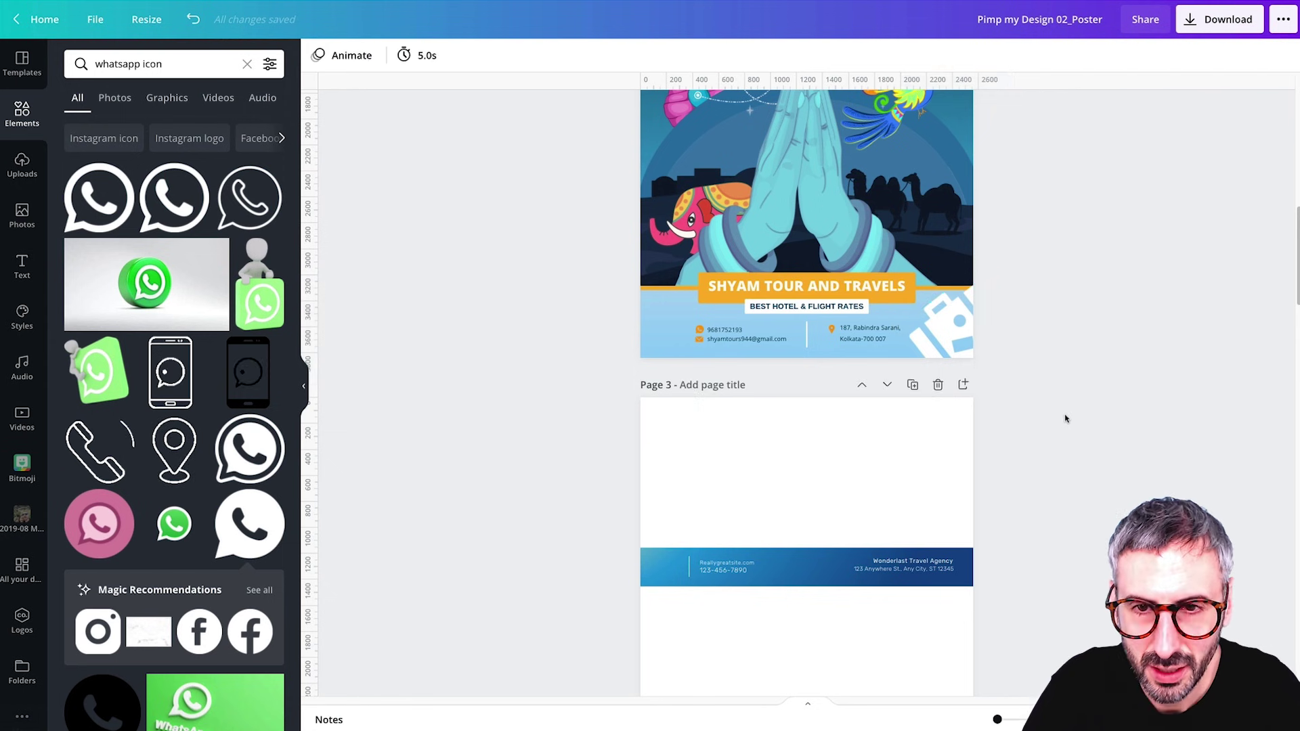
{"action": "scroll", "coordinate": [1075, 411], "scroll_direction": "up", "scroll_amount": 2}
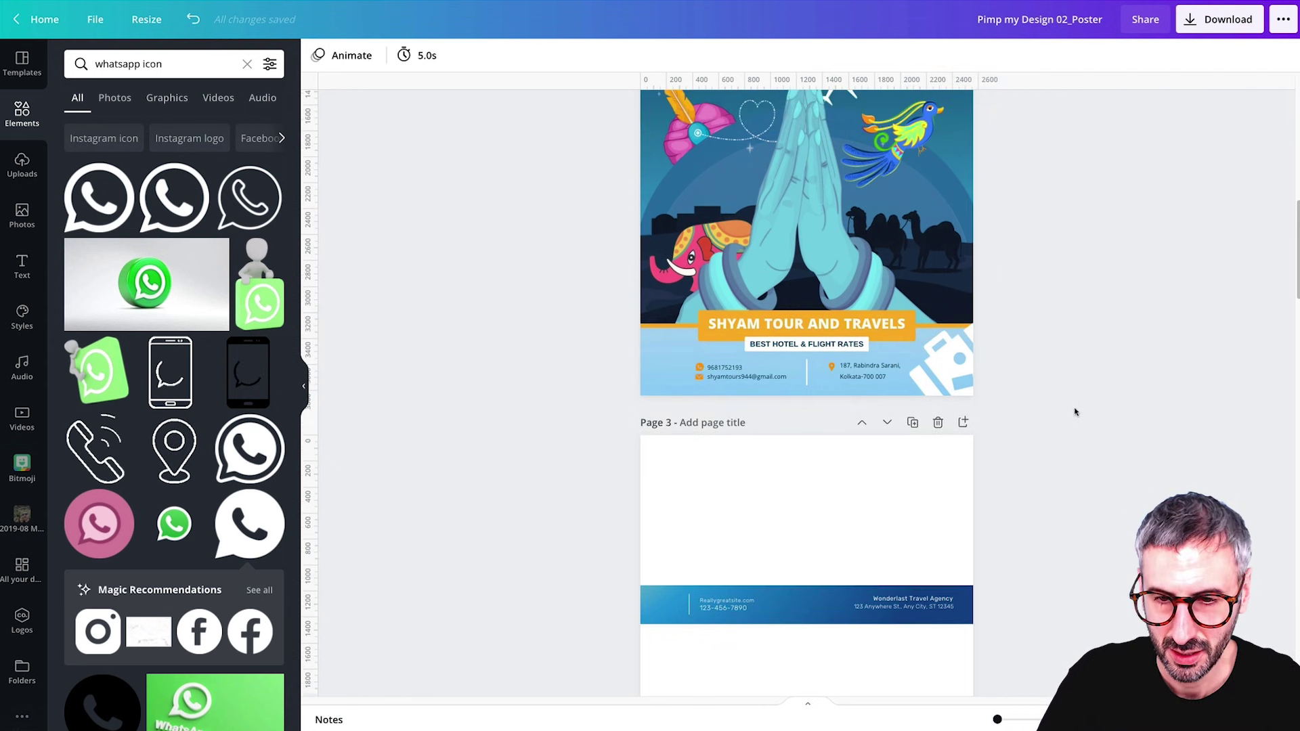